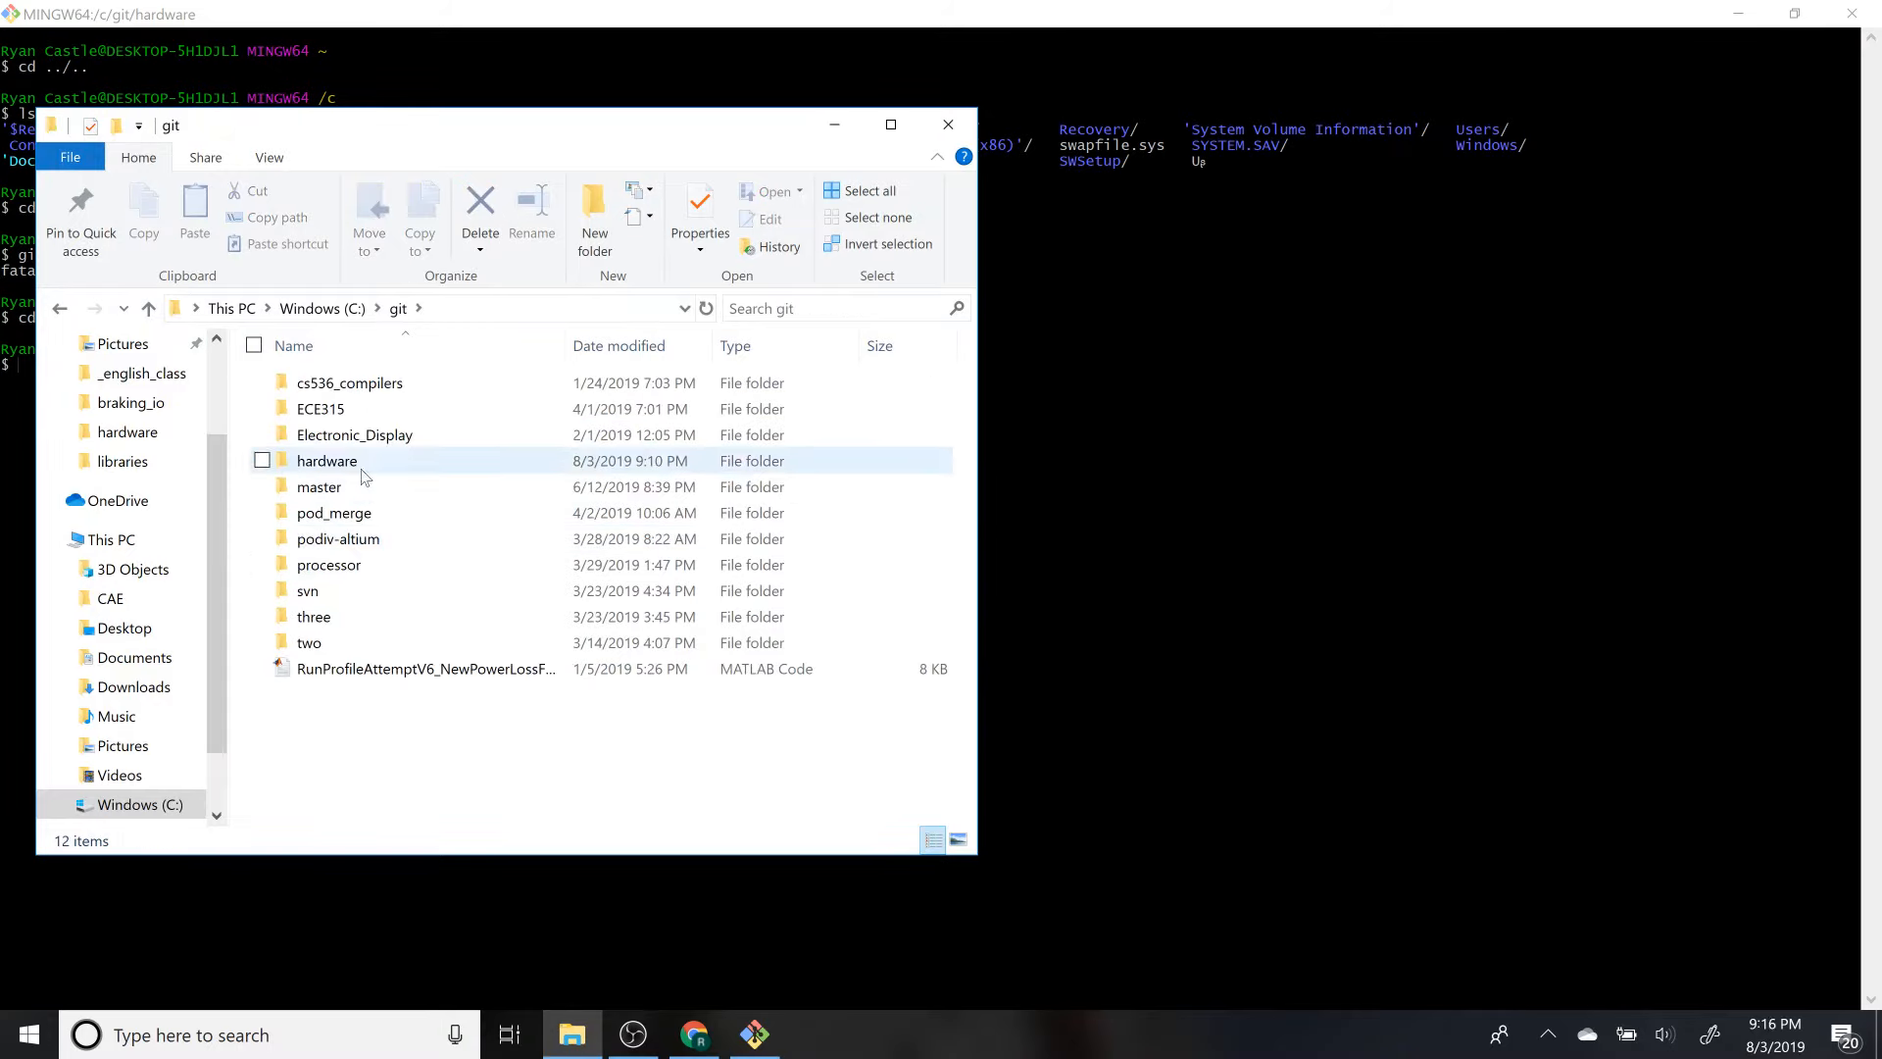
Step: Open the pod5.DsnWrk project group from the hardware folder and agree to create the missing default OutputJob folder
double_click(365, 467)
left_click(365, 490)
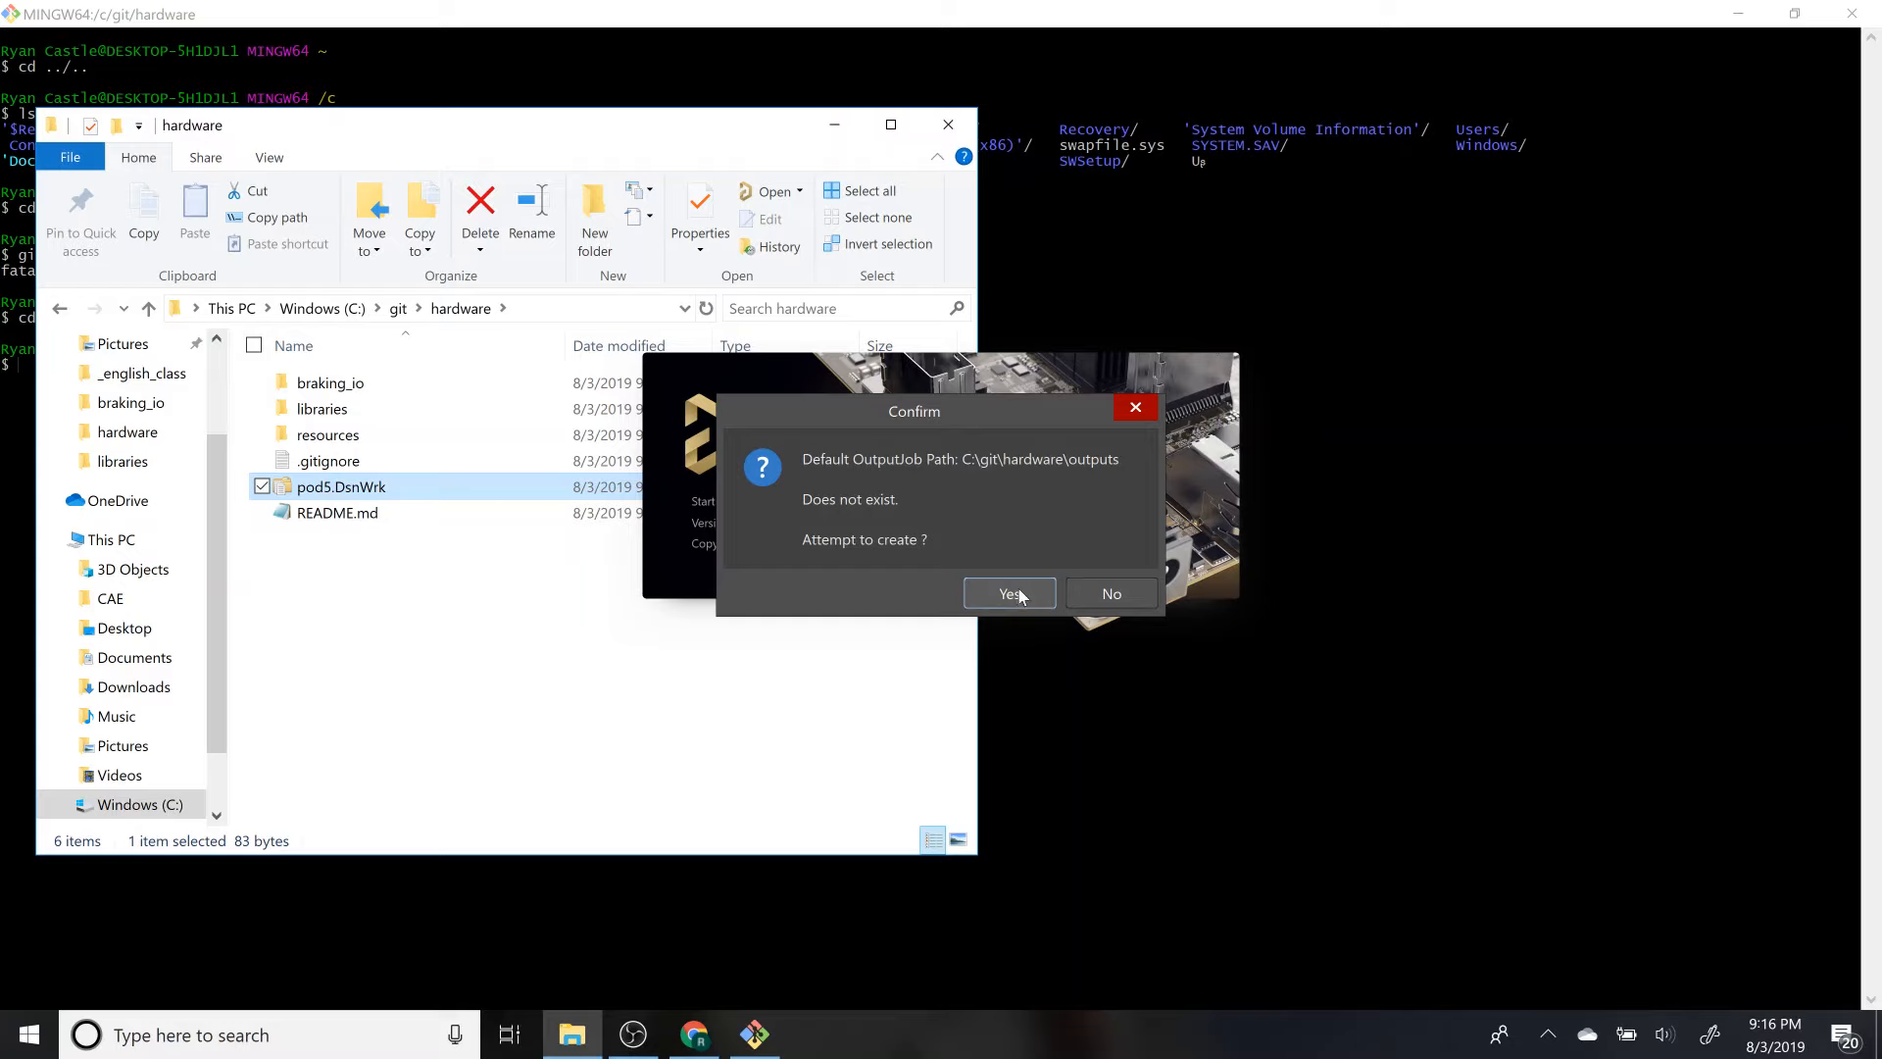
left_click(1010, 593)
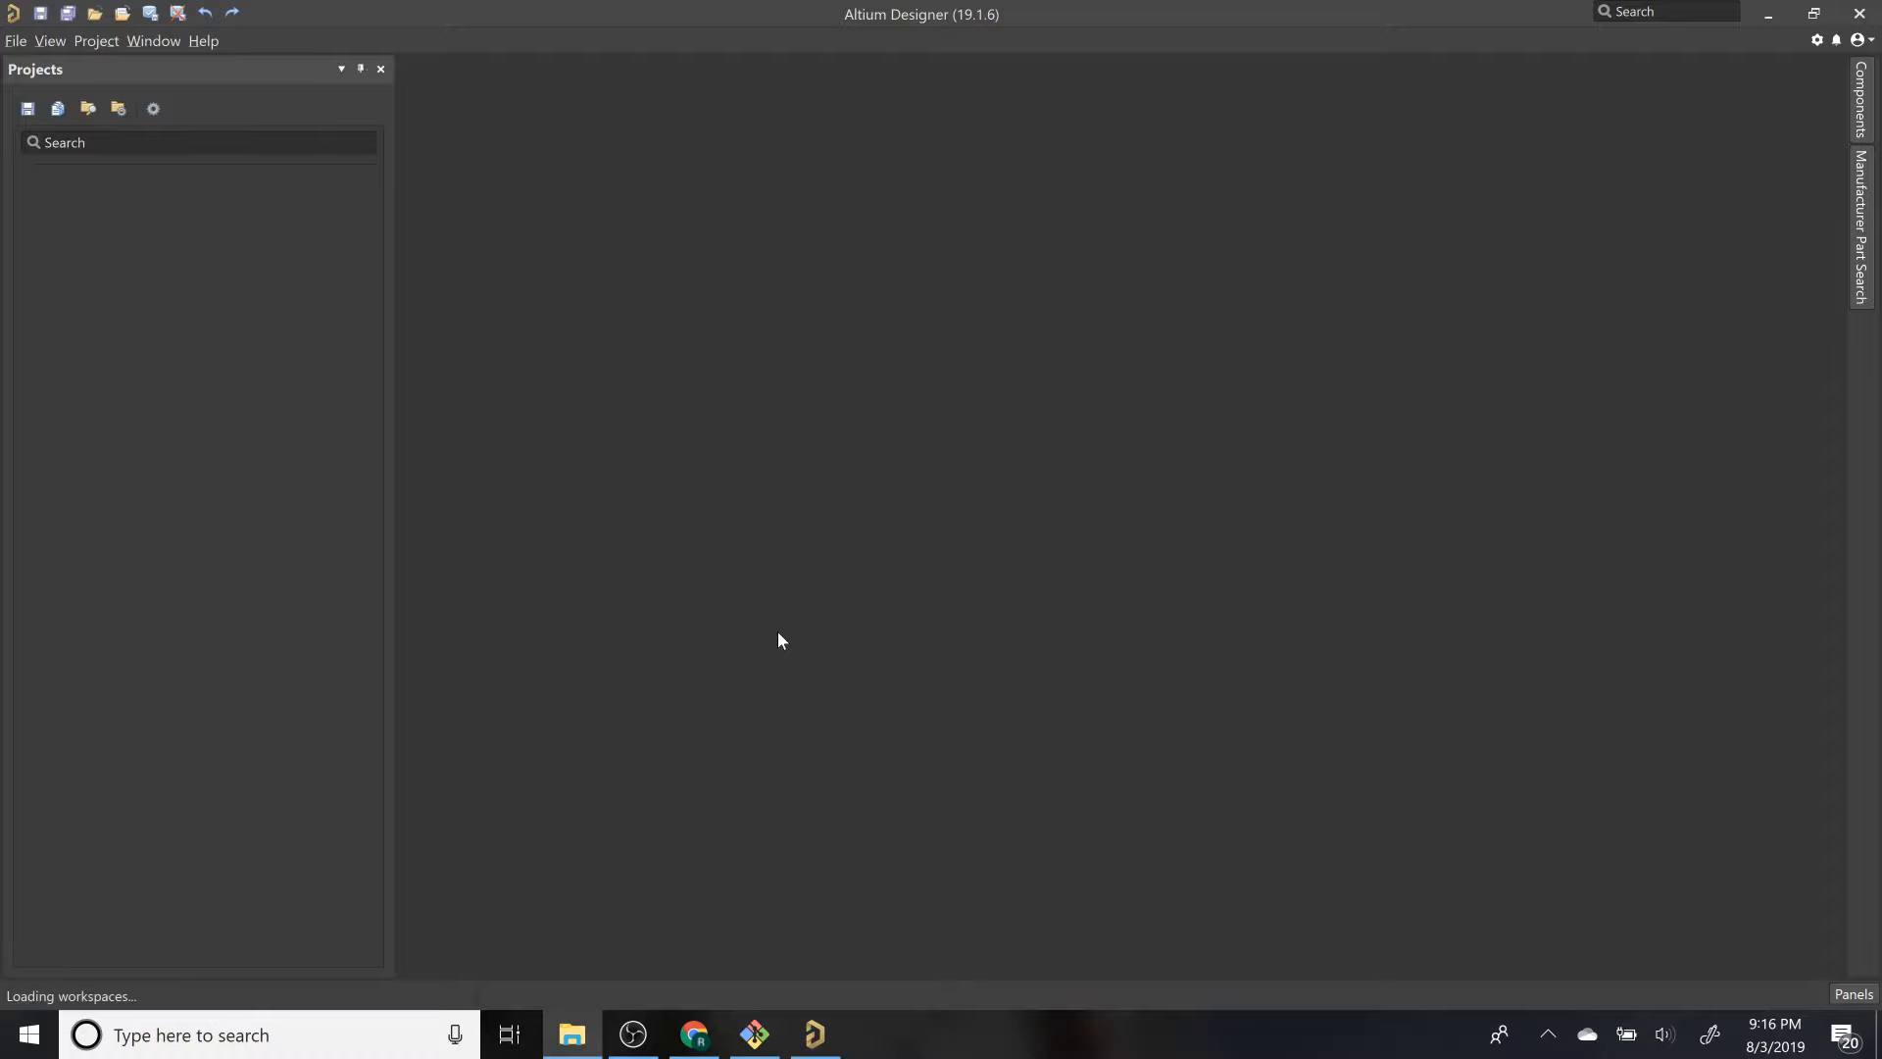
Step: Switch to Chrome and look over the podiv-altium repository on Badgerloop Software's GitHub page, including its clone options and file list
left_click(694, 1035)
left_click(480, 235)
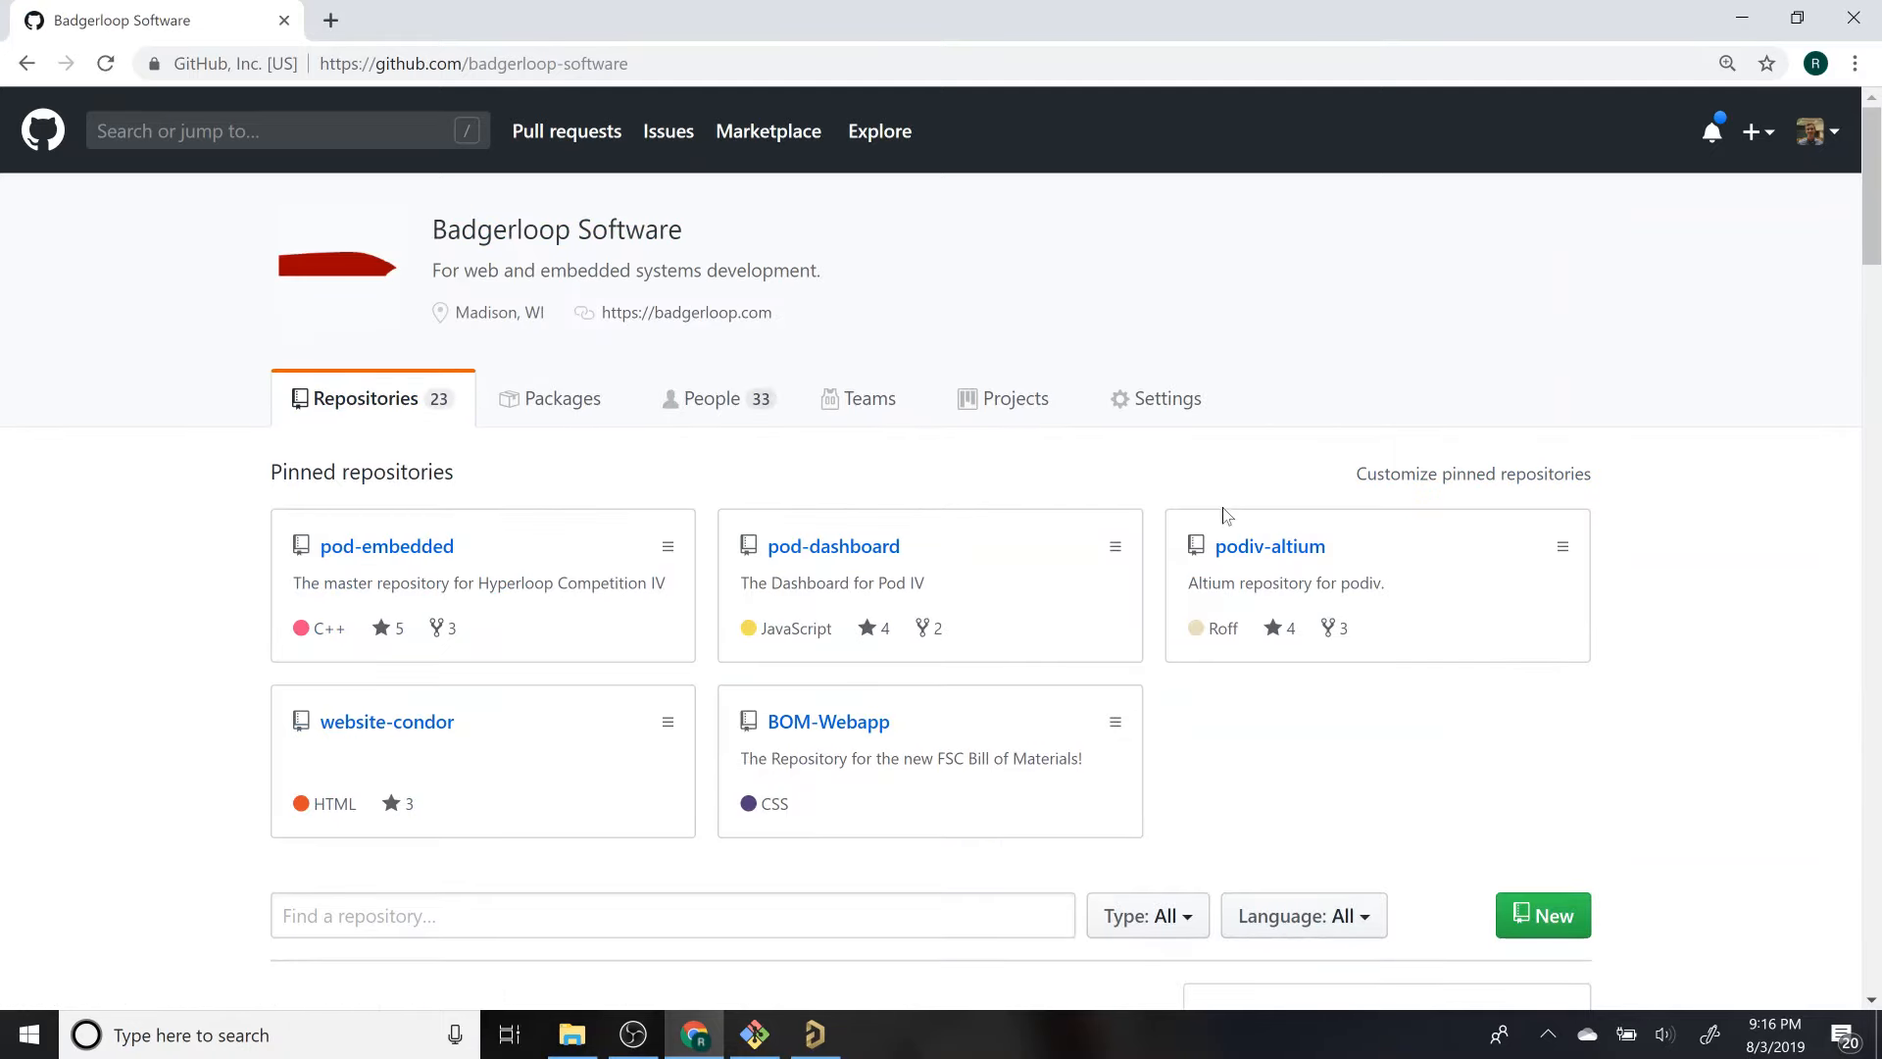
left_click(1240, 564)
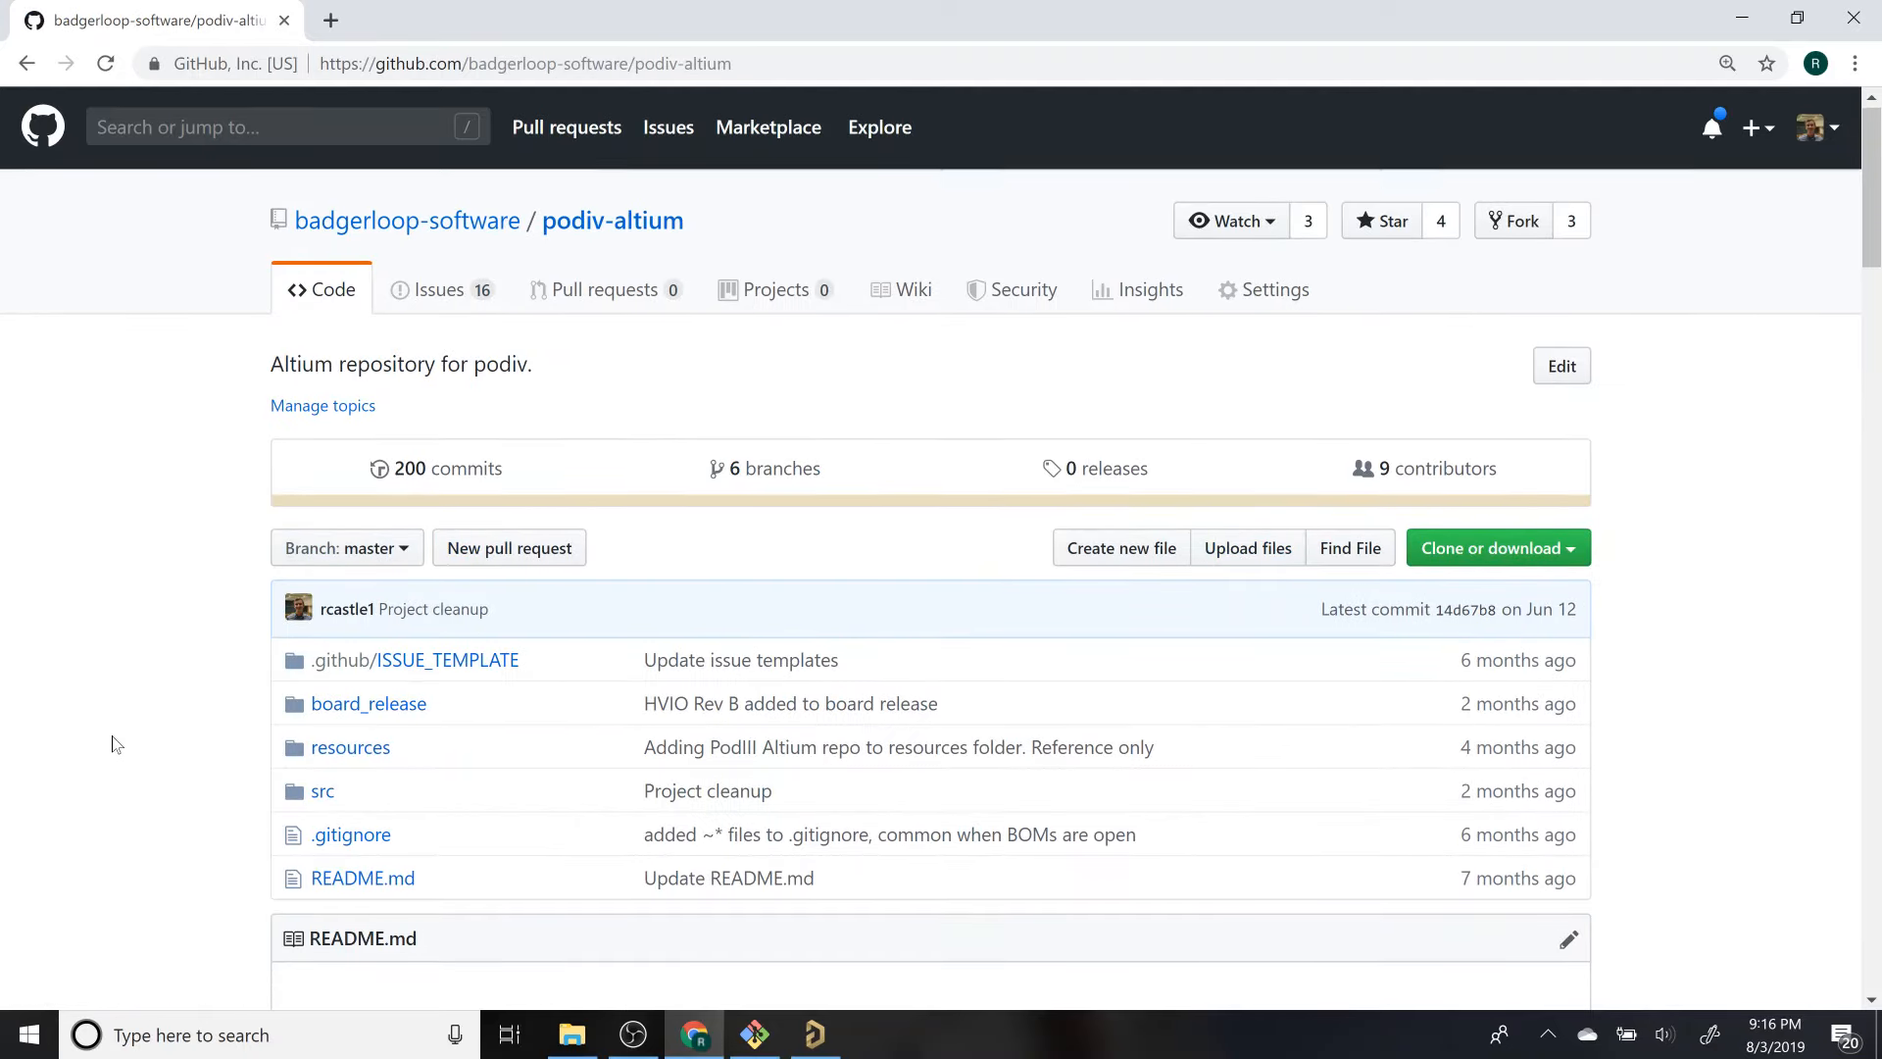
scroll(111, 749, "down", 1)
left_click(1463, 507)
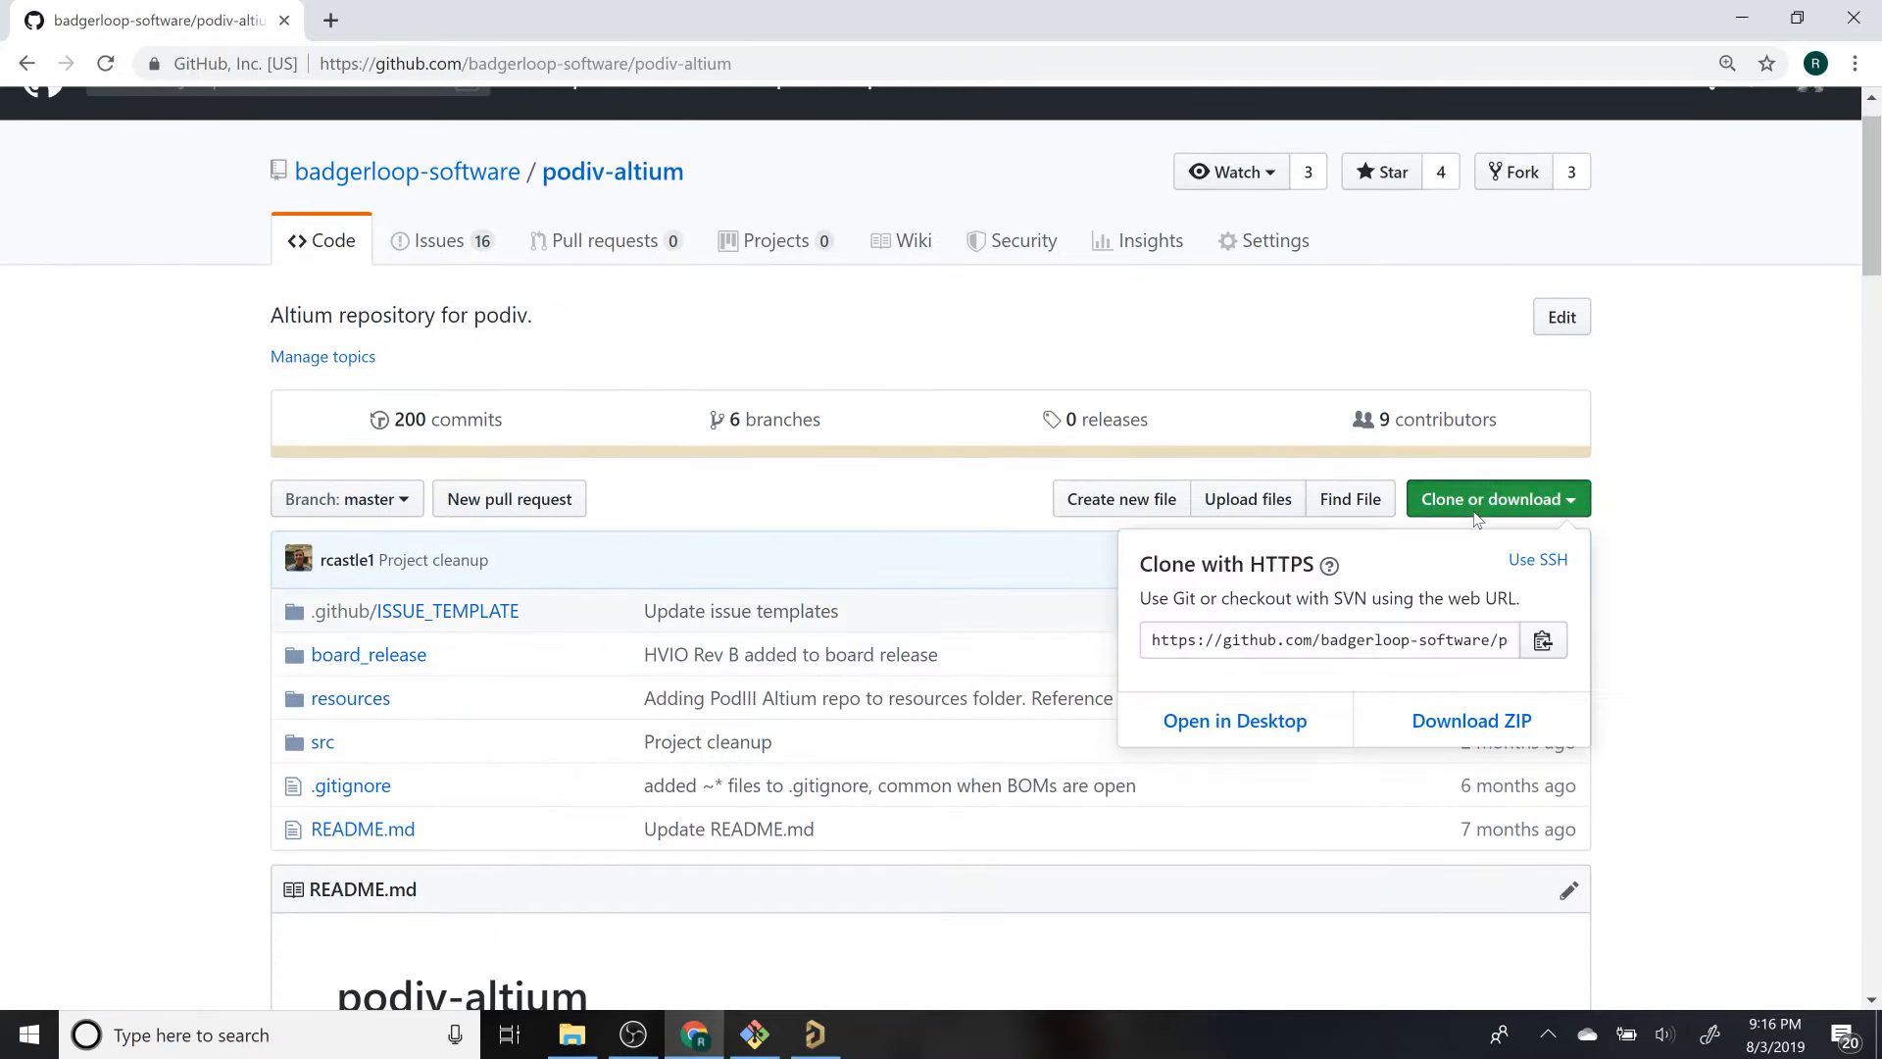
left_click(1665, 551)
left_click(61, 594)
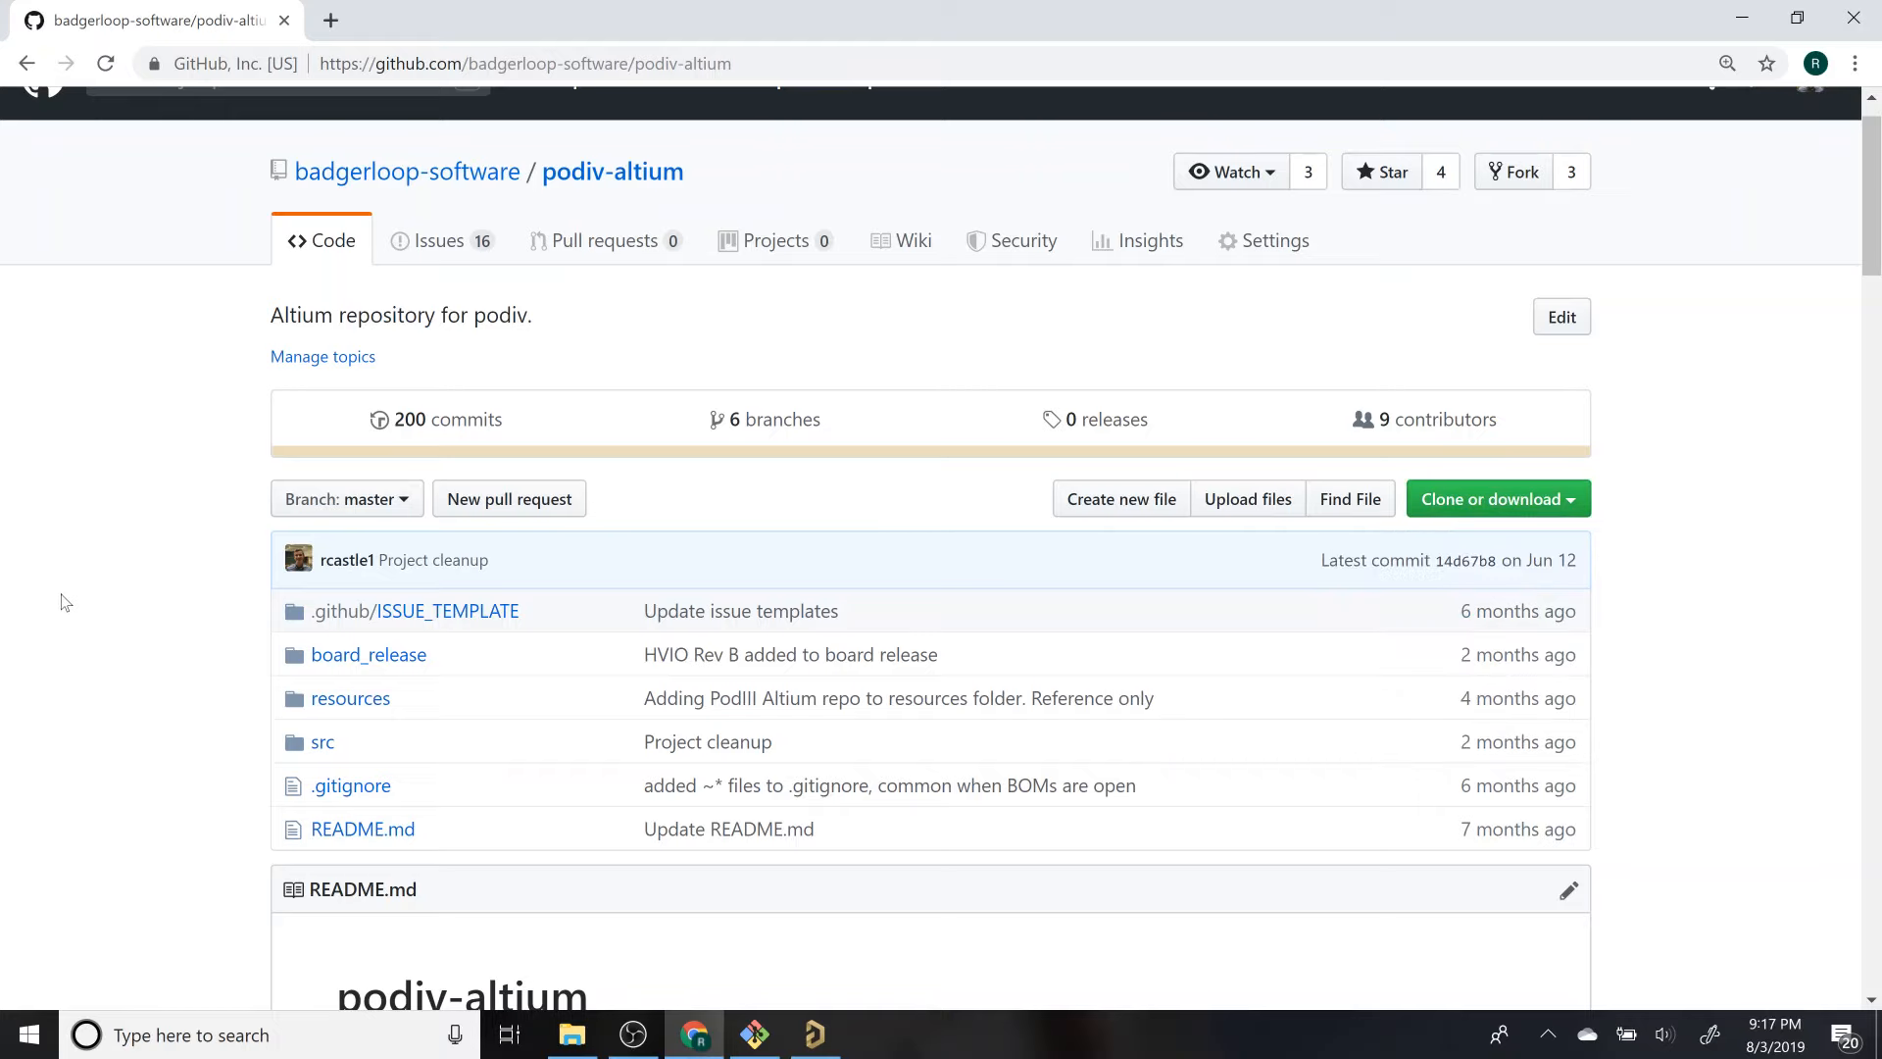
scroll(63, 601, "down", 2)
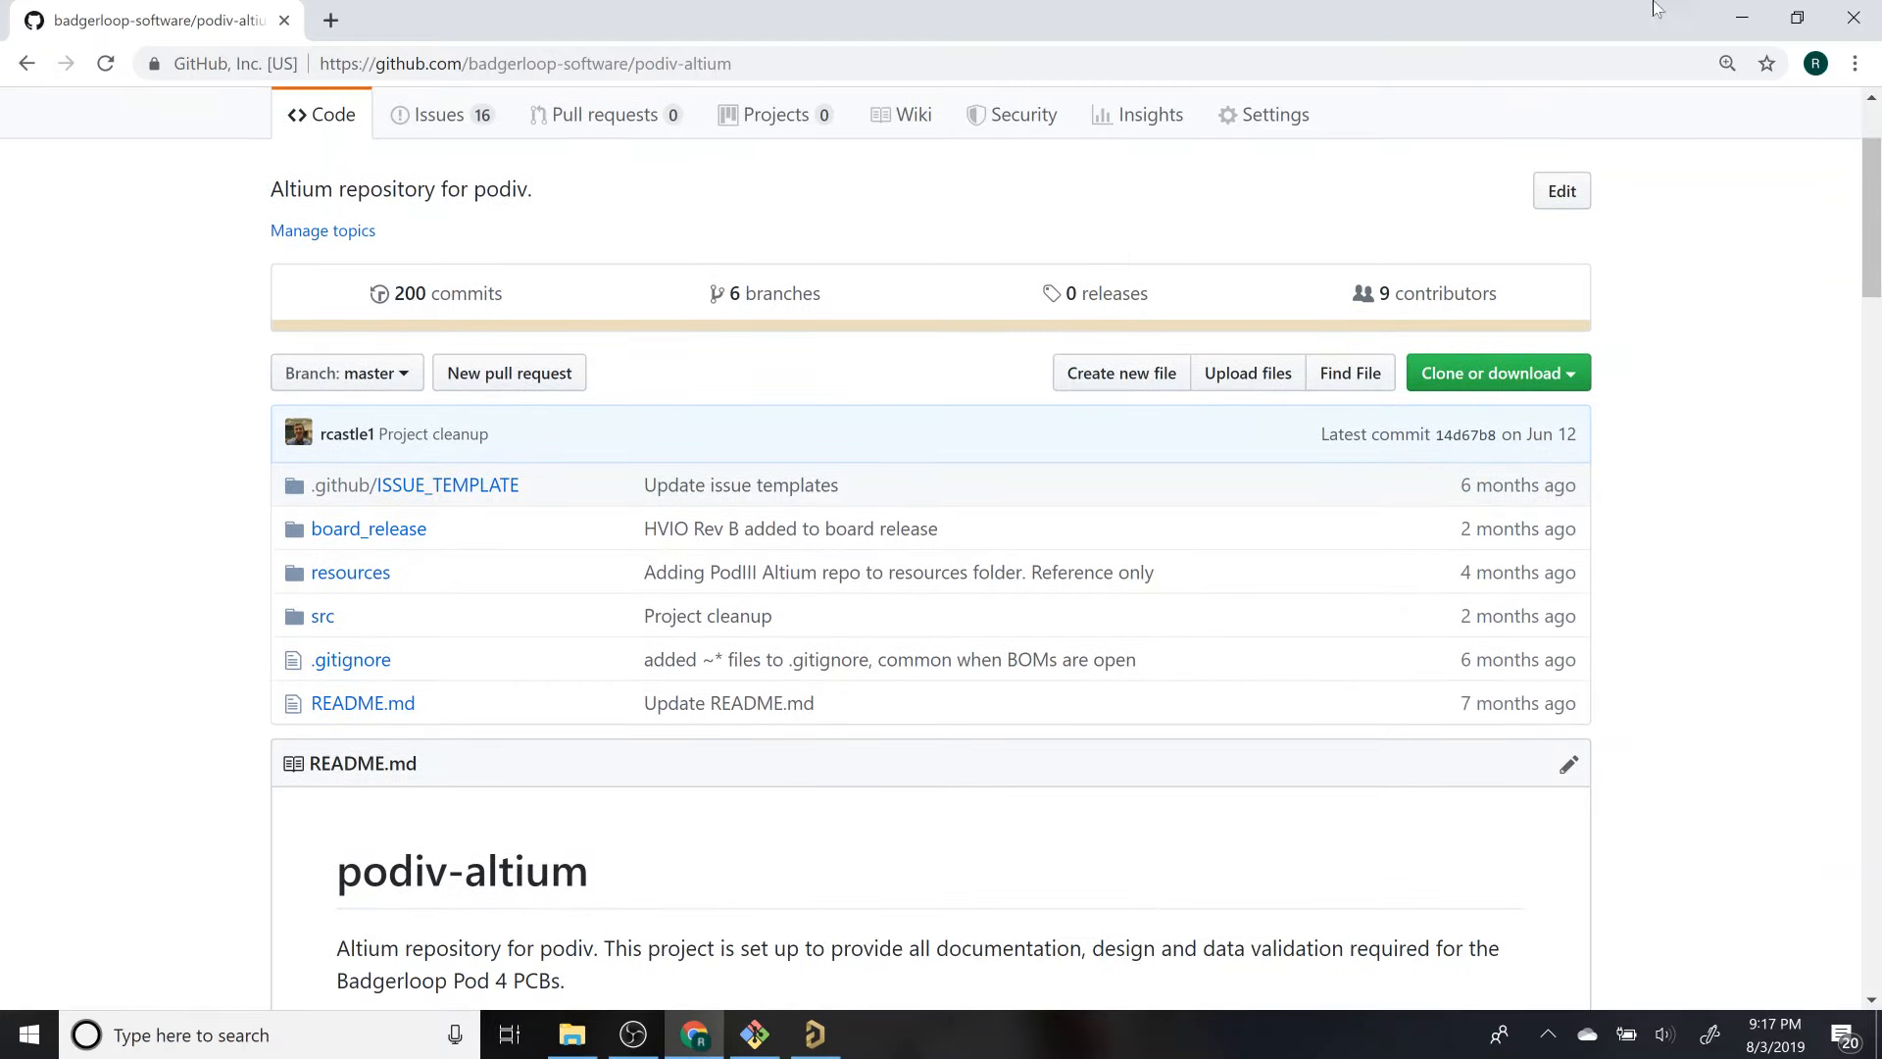
left_click(1742, 17)
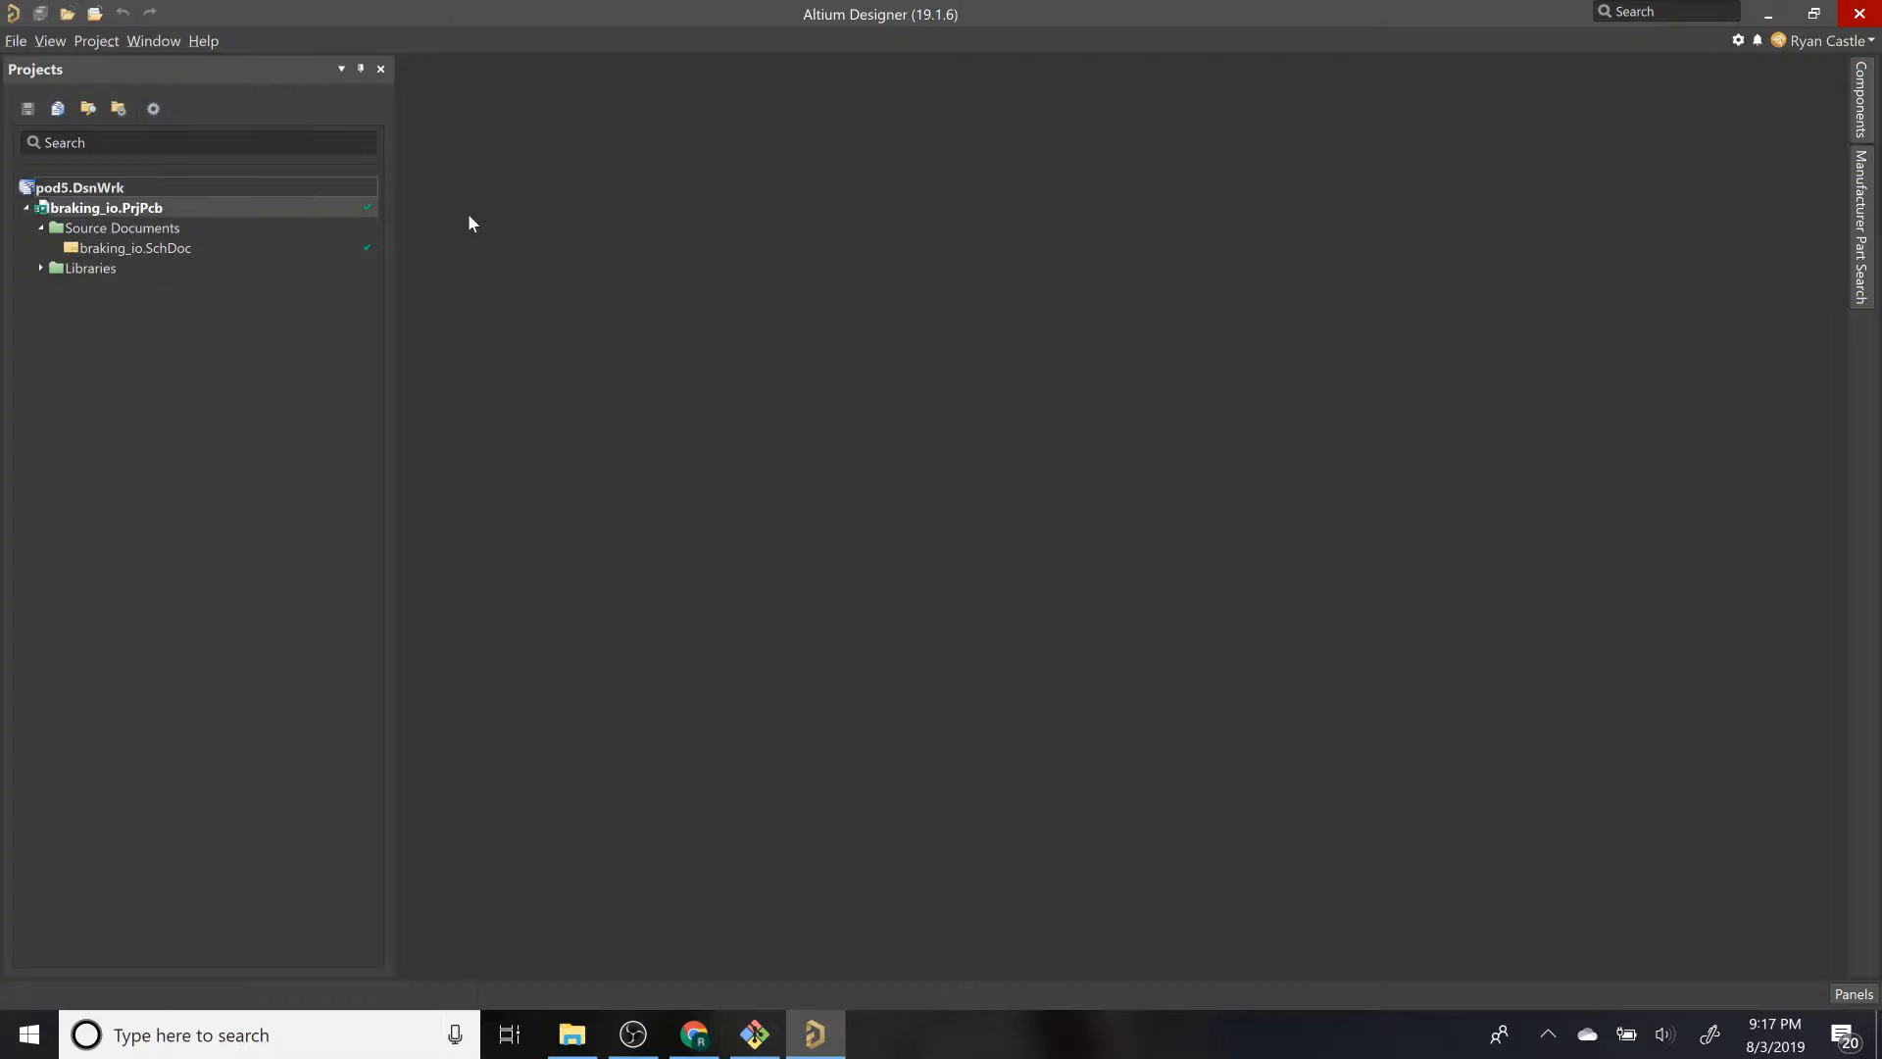
Step: Open power_project.PrjPCB from C:\git\podiv-altium\src\prj alongside the braking_io project
left_click(14, 40)
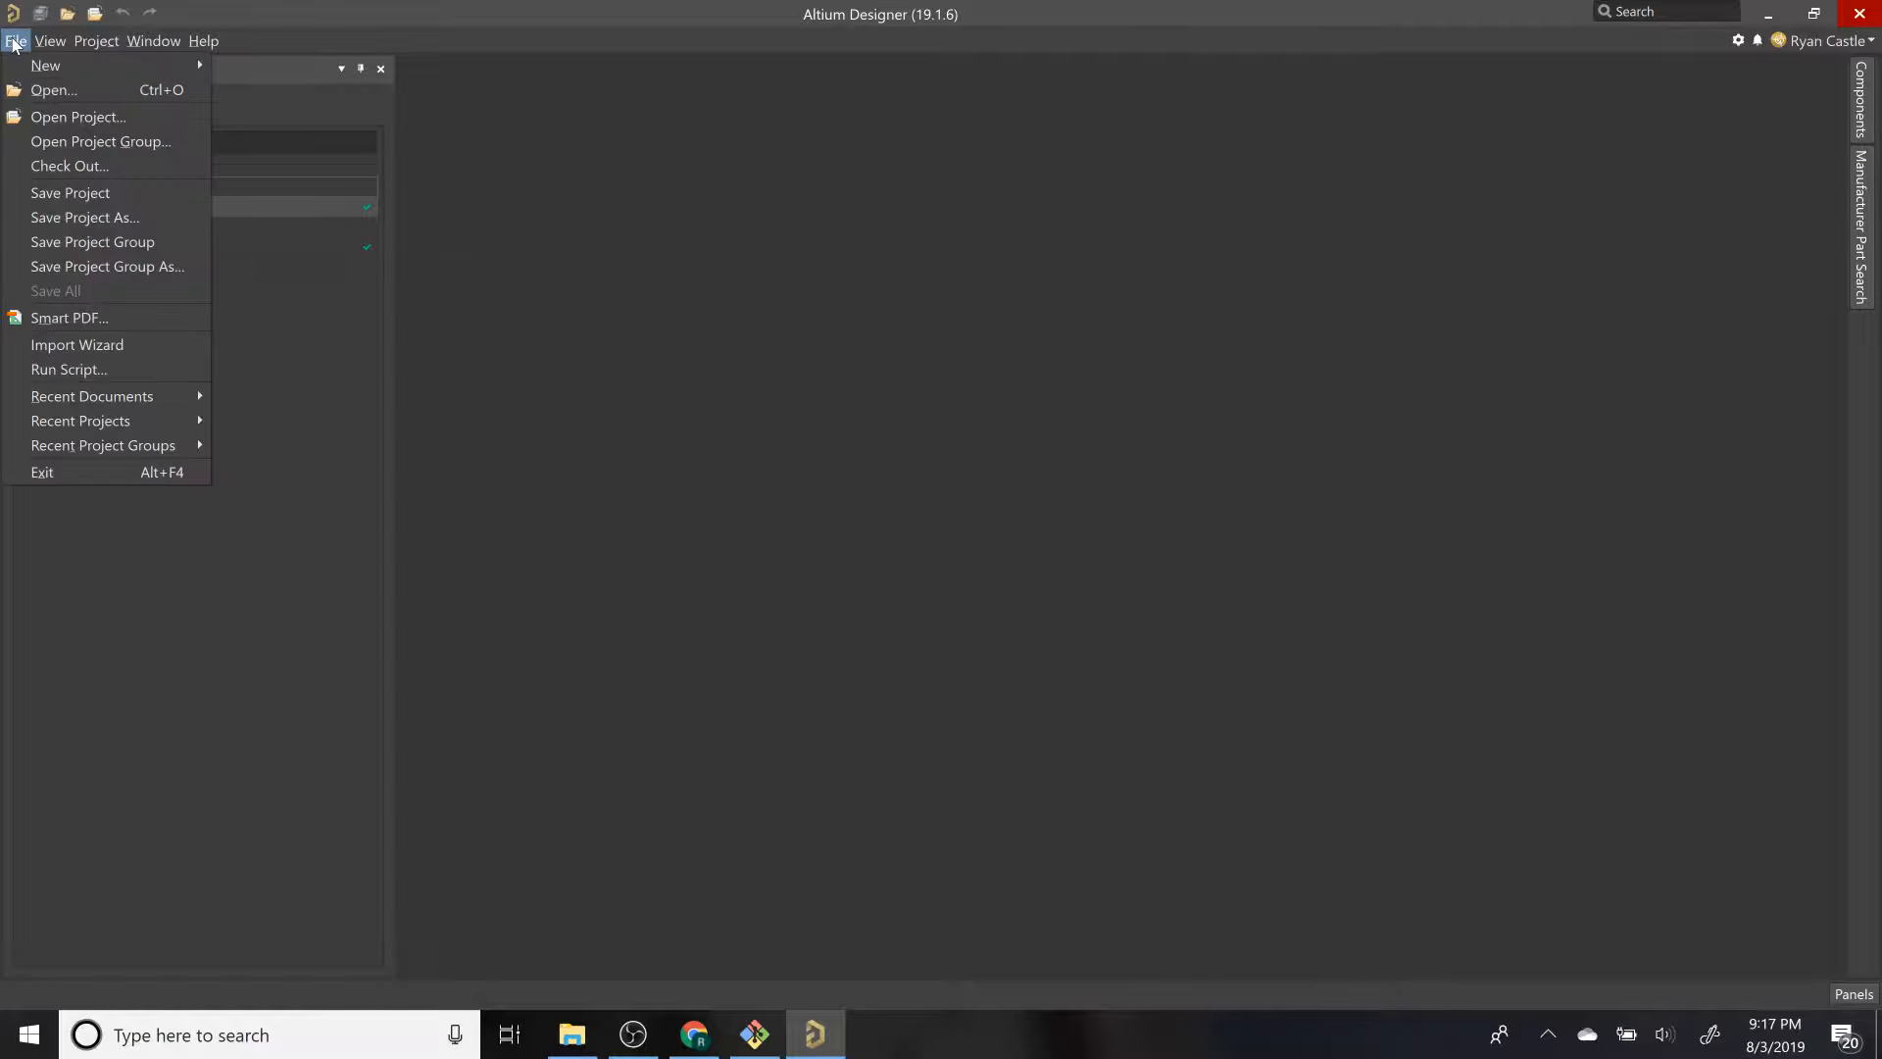
left_click(54, 90)
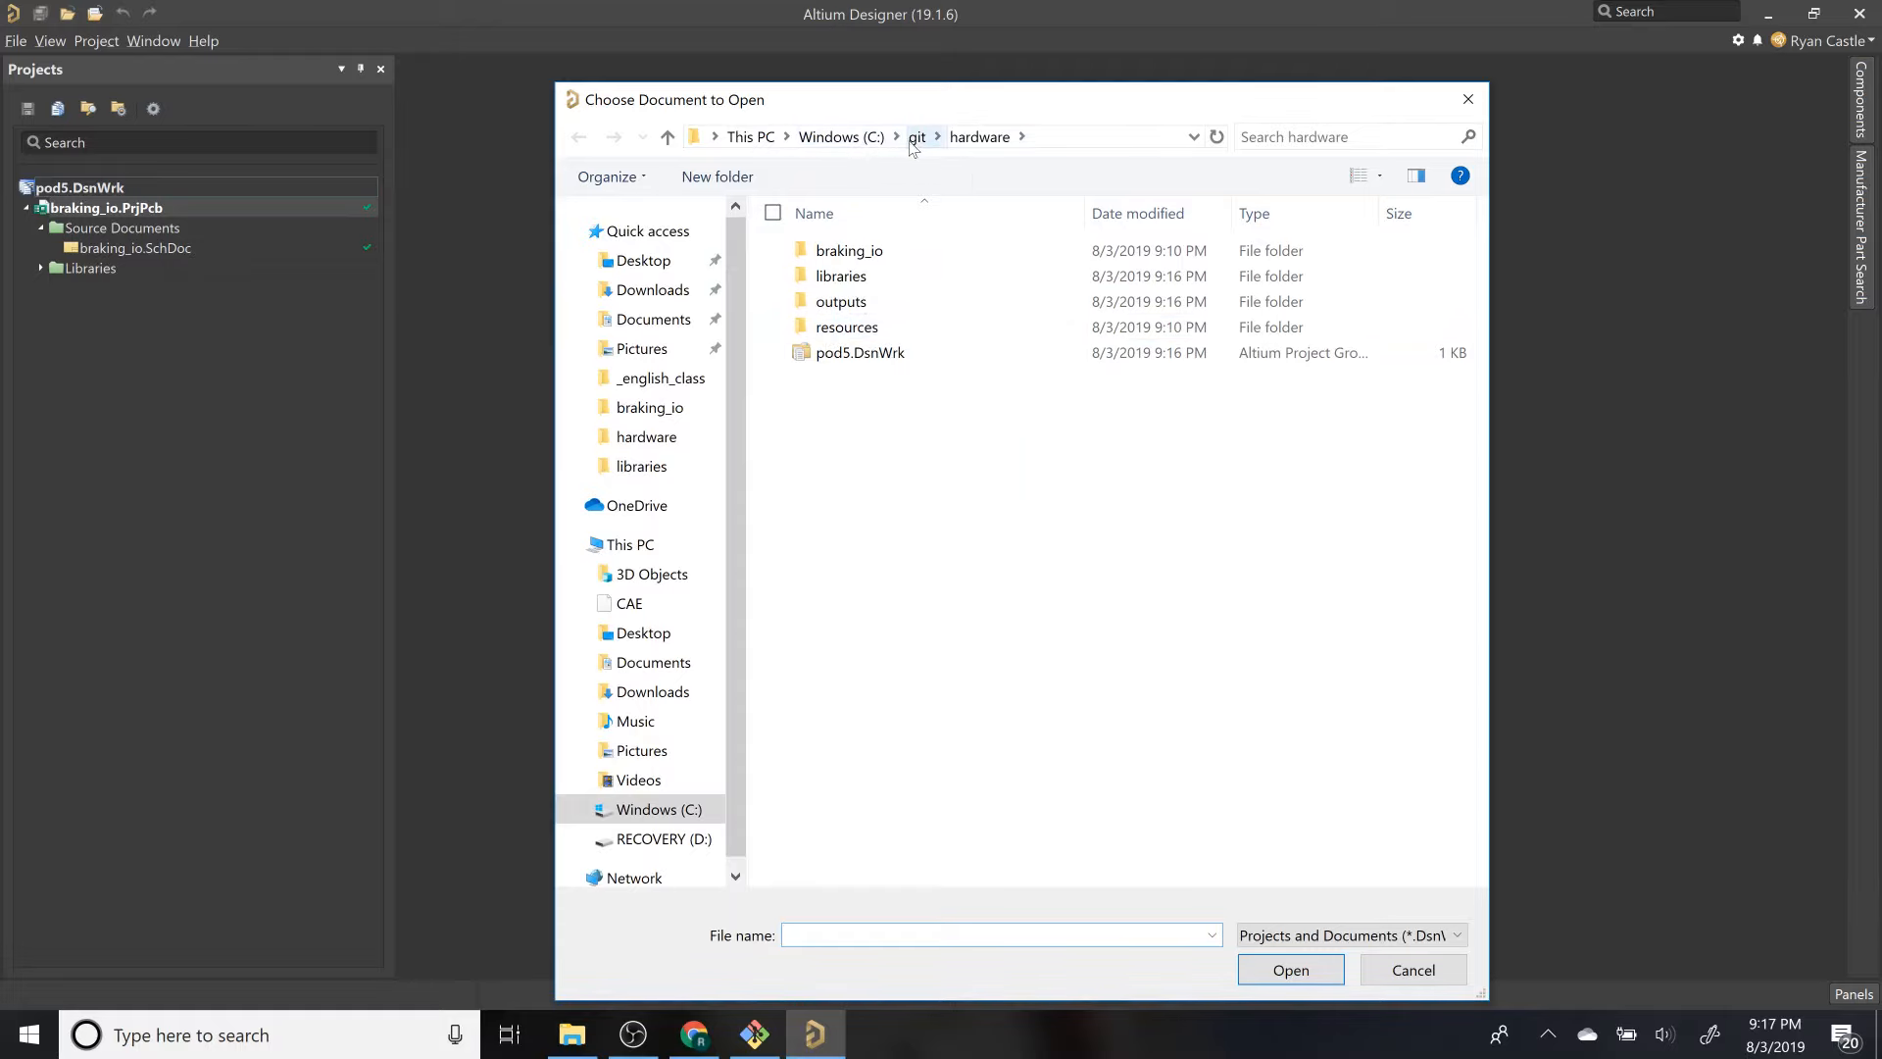
left_click(916, 139)
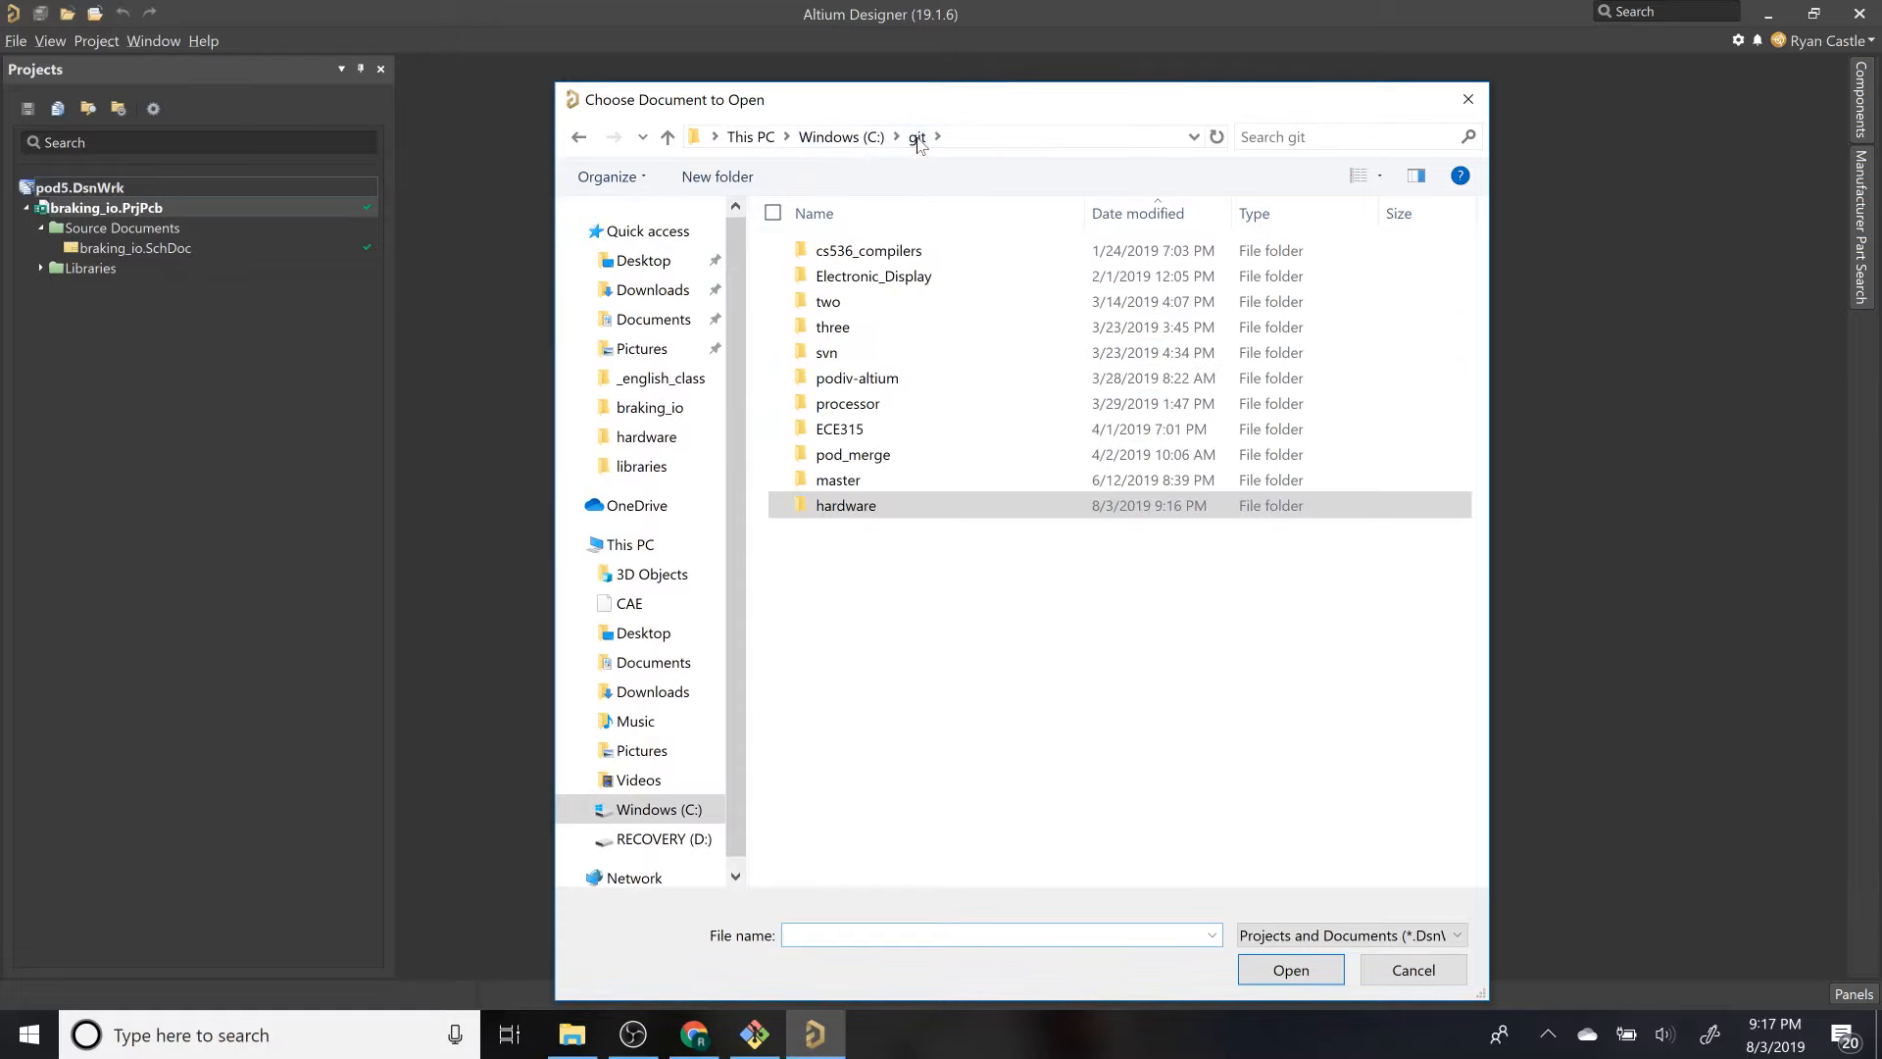
double_click(915, 378)
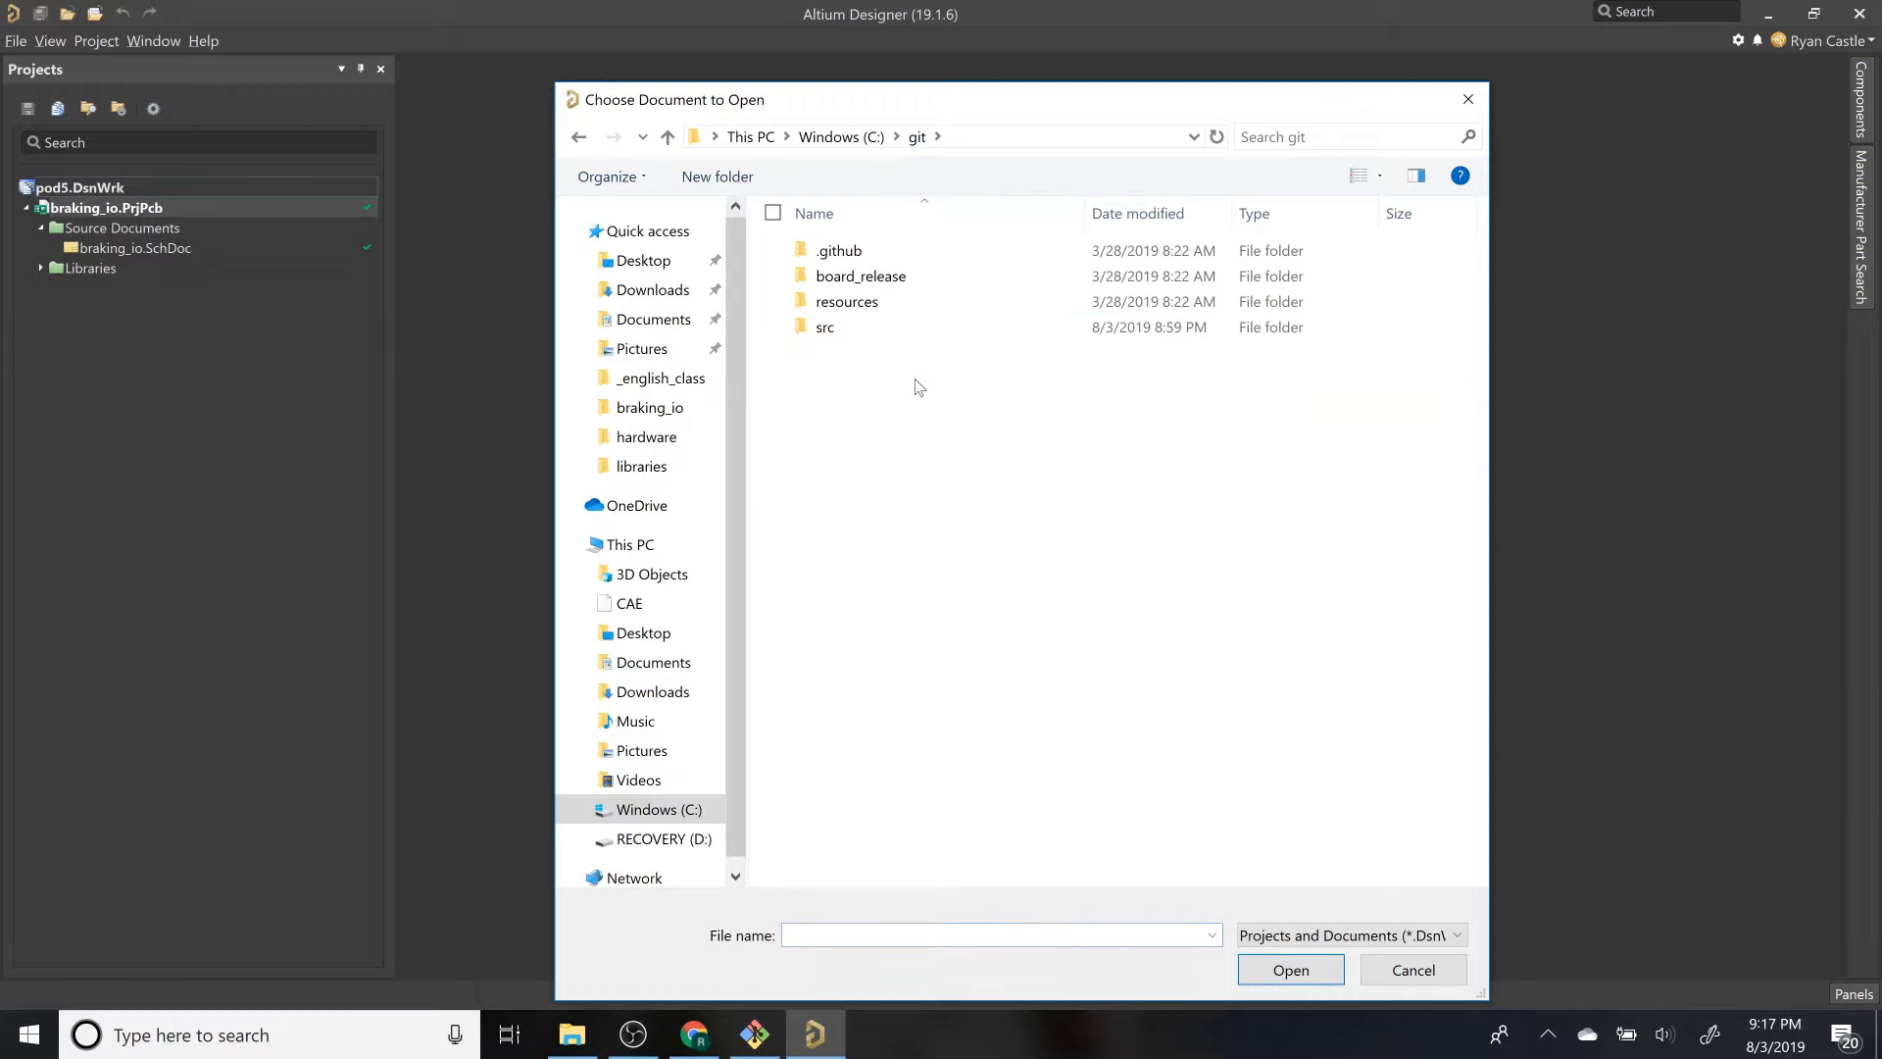
double_click(947, 331)
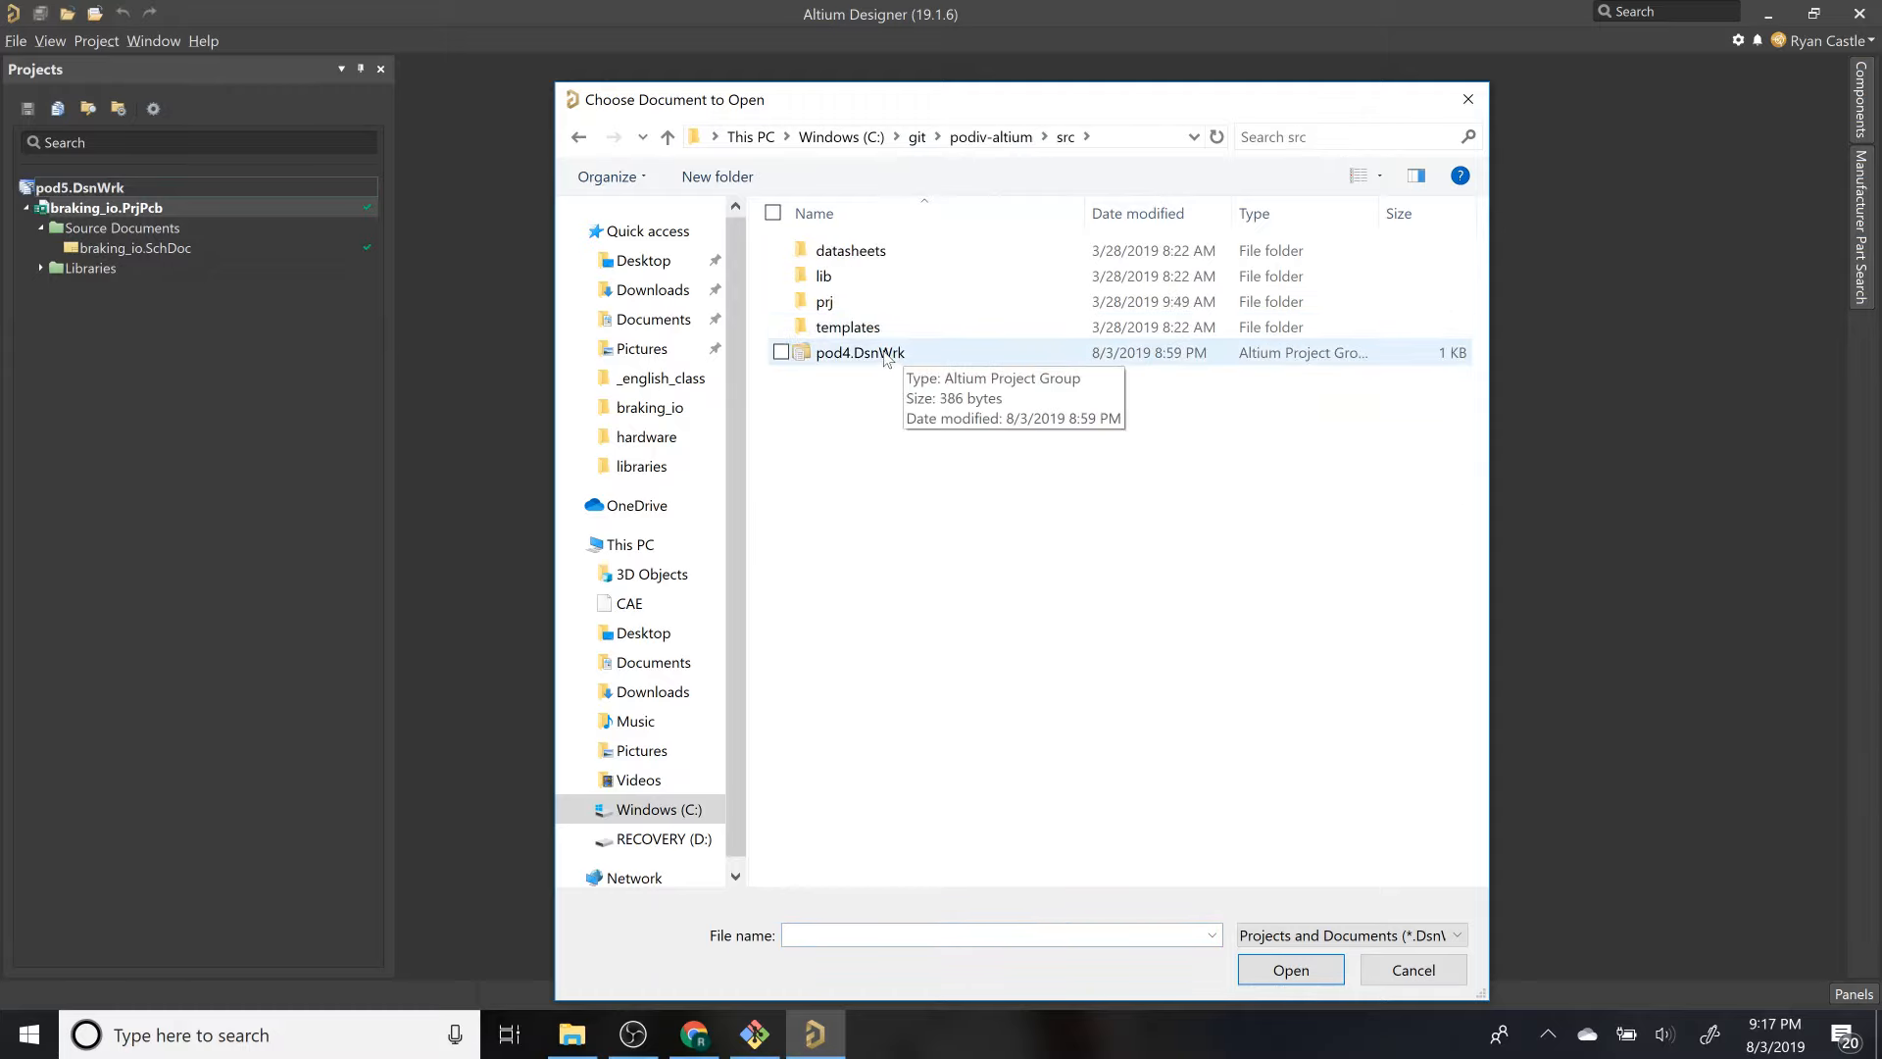
double_click(931, 303)
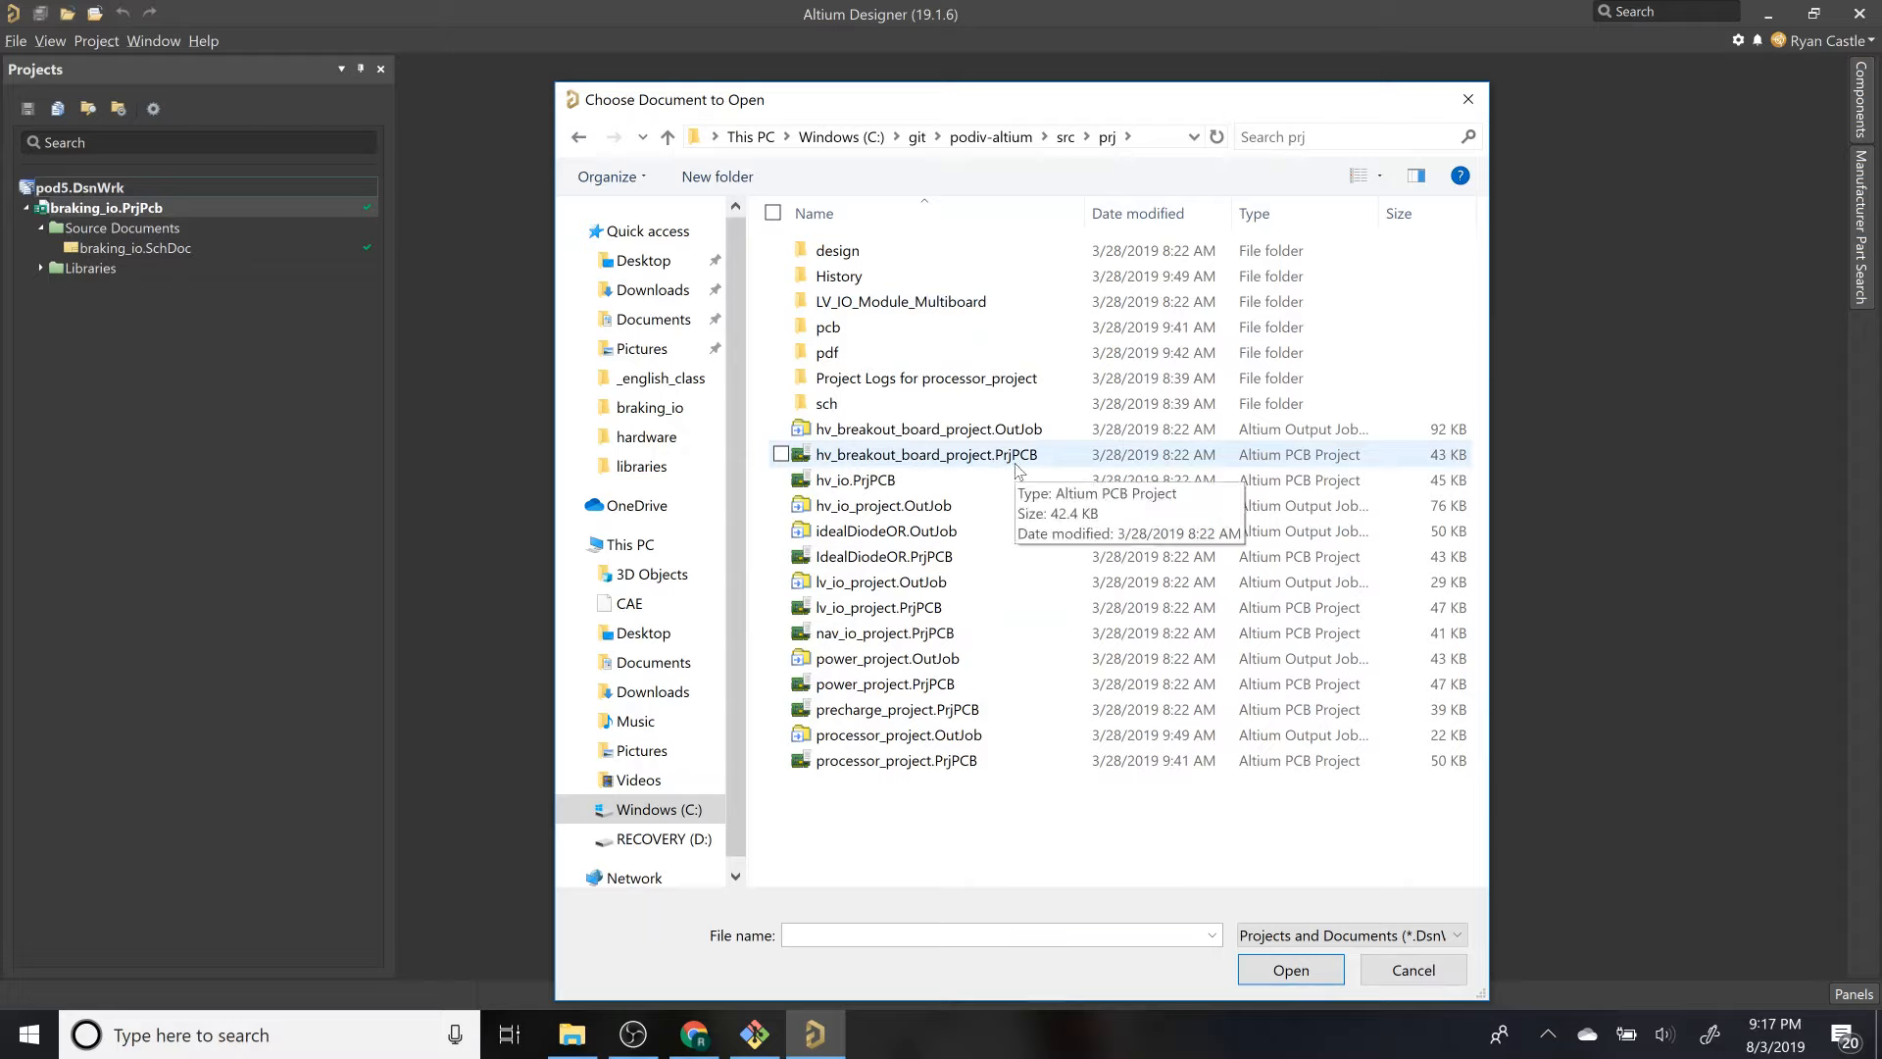
double_click(1040, 684)
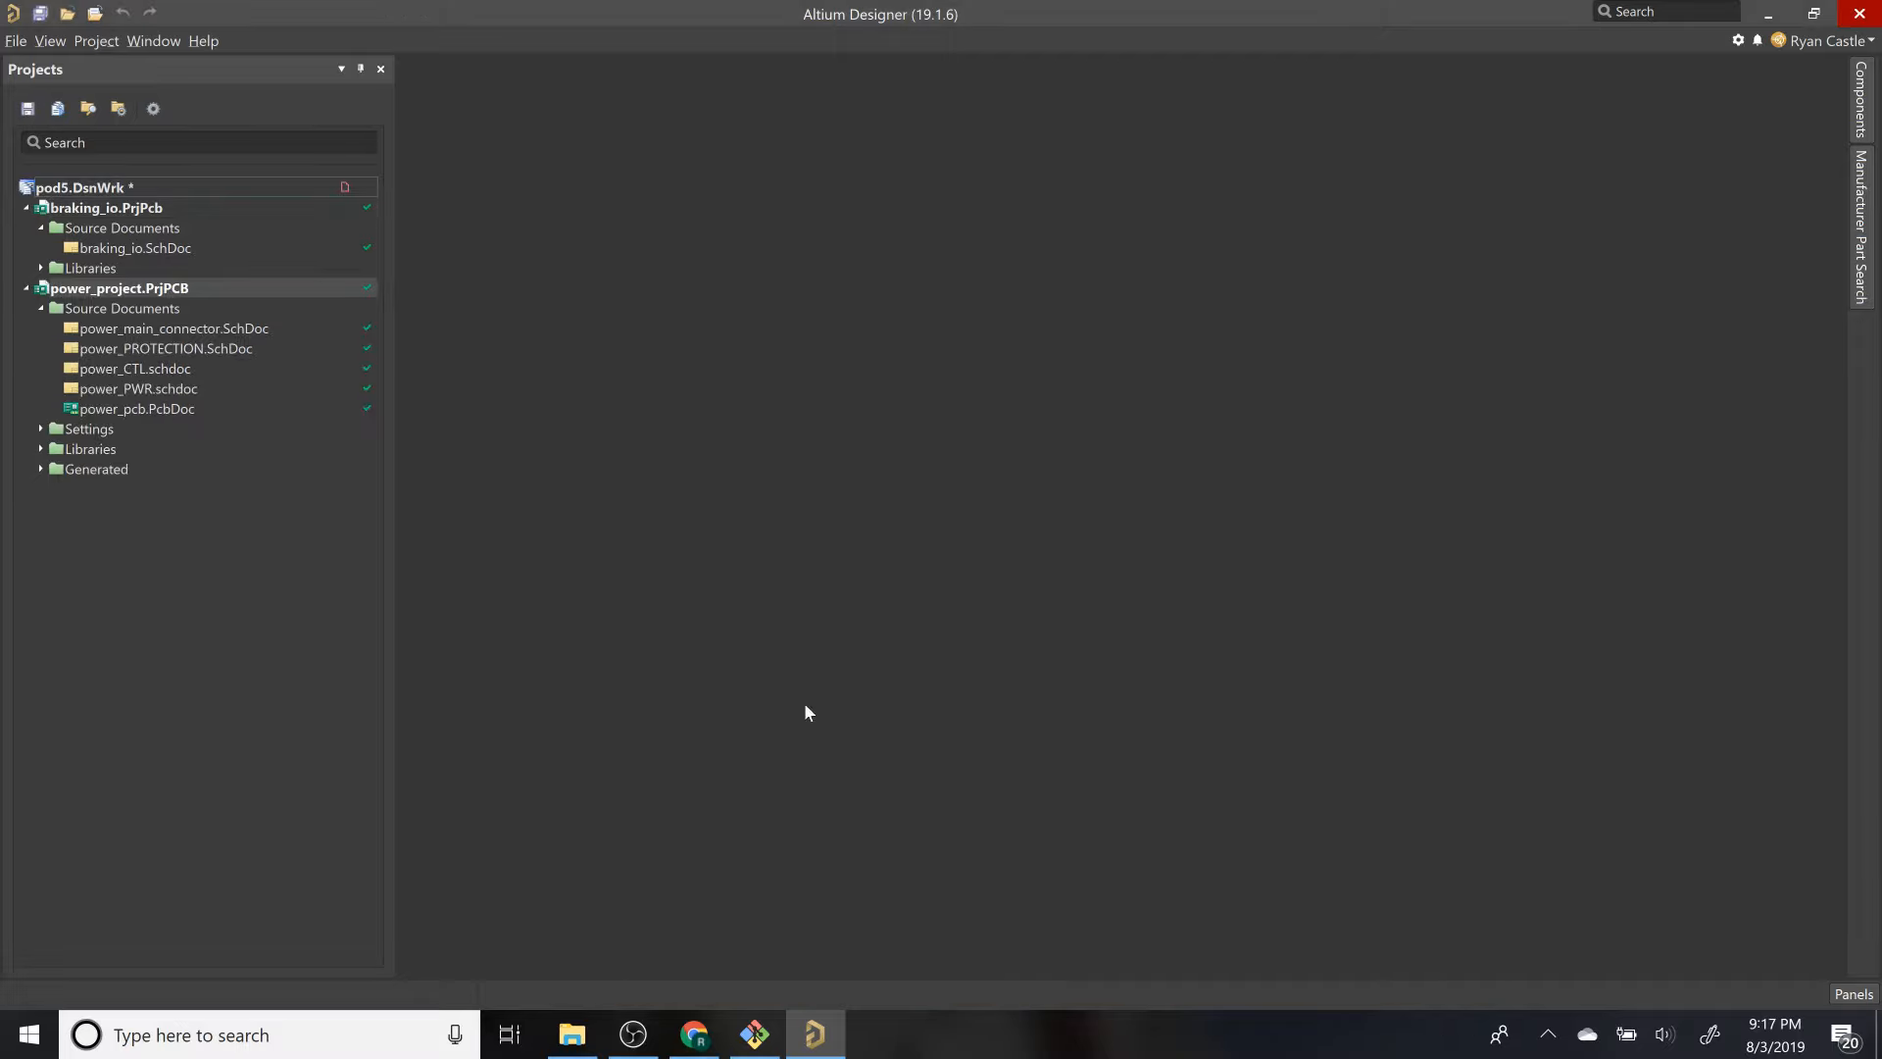
Step: Open the power_PWR.schdoc schematic and the power_pcb.PcbDoc board layout of the power project, dismissing the Java update notification
right_click(249, 394)
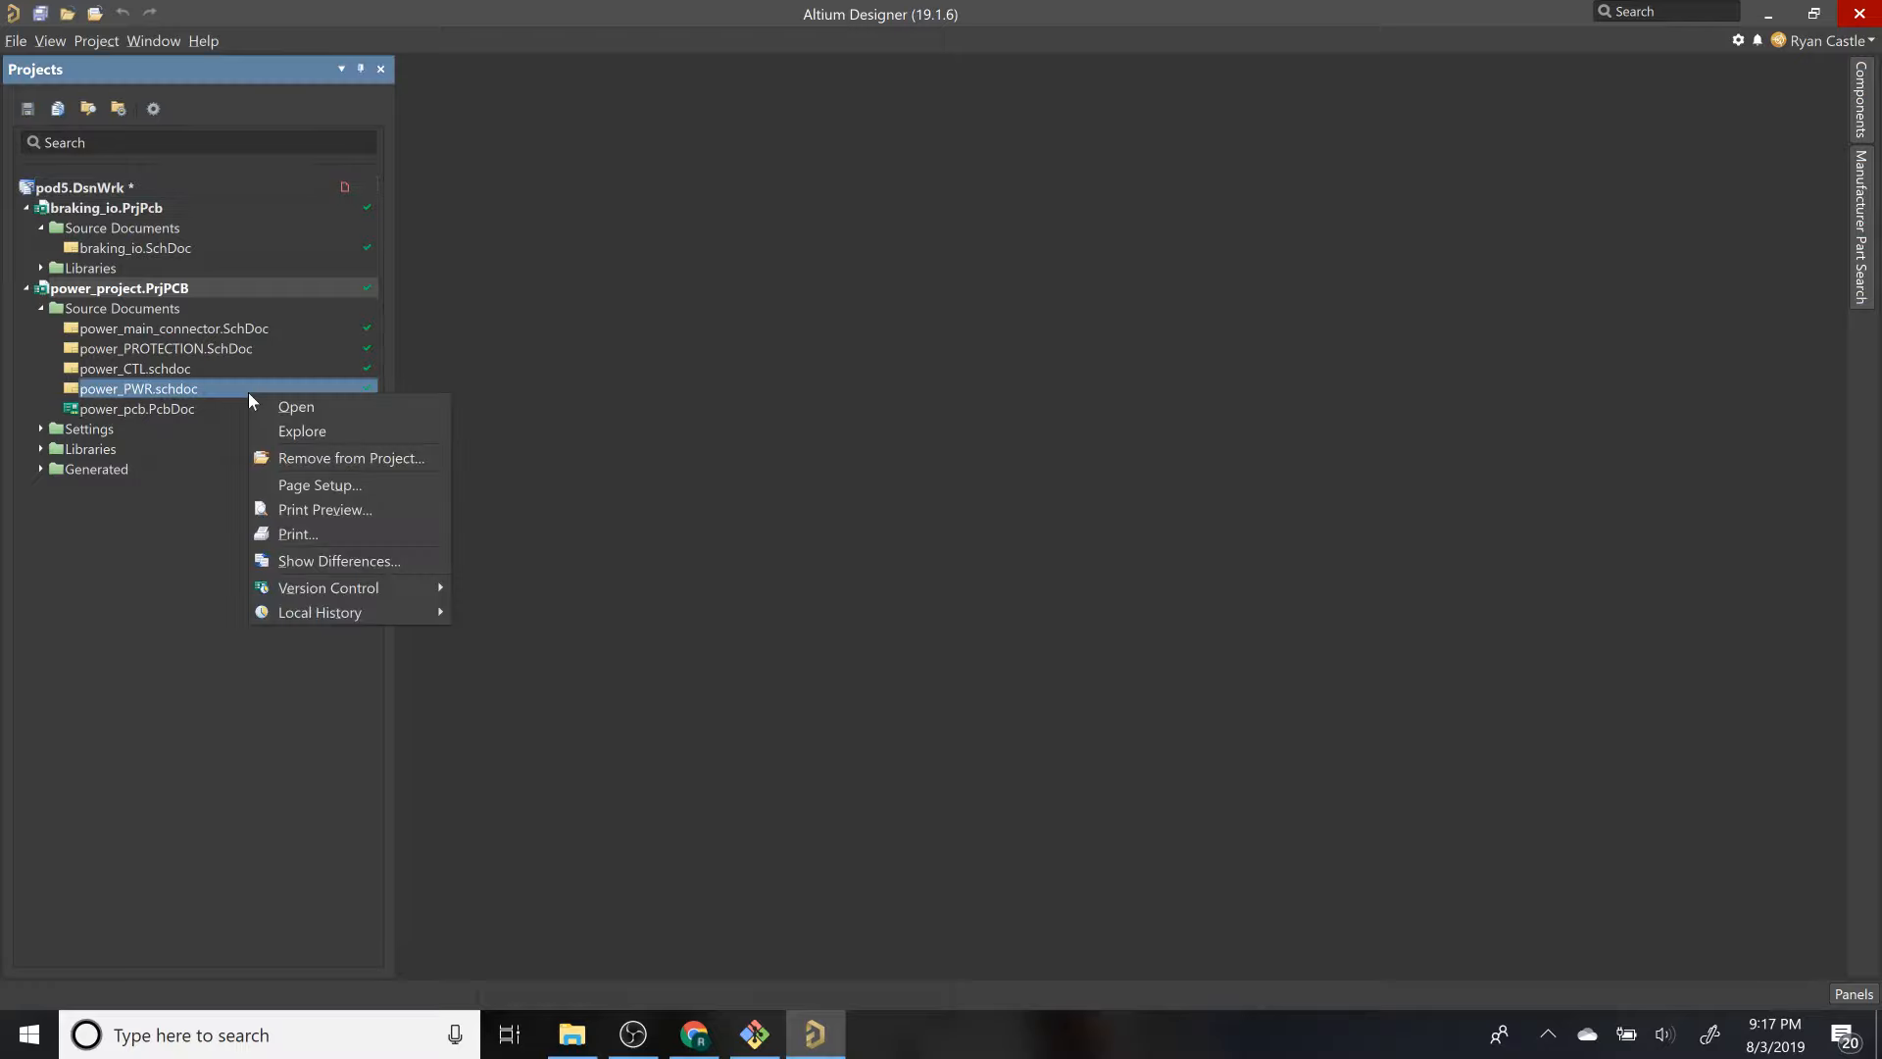
left_click(289, 408)
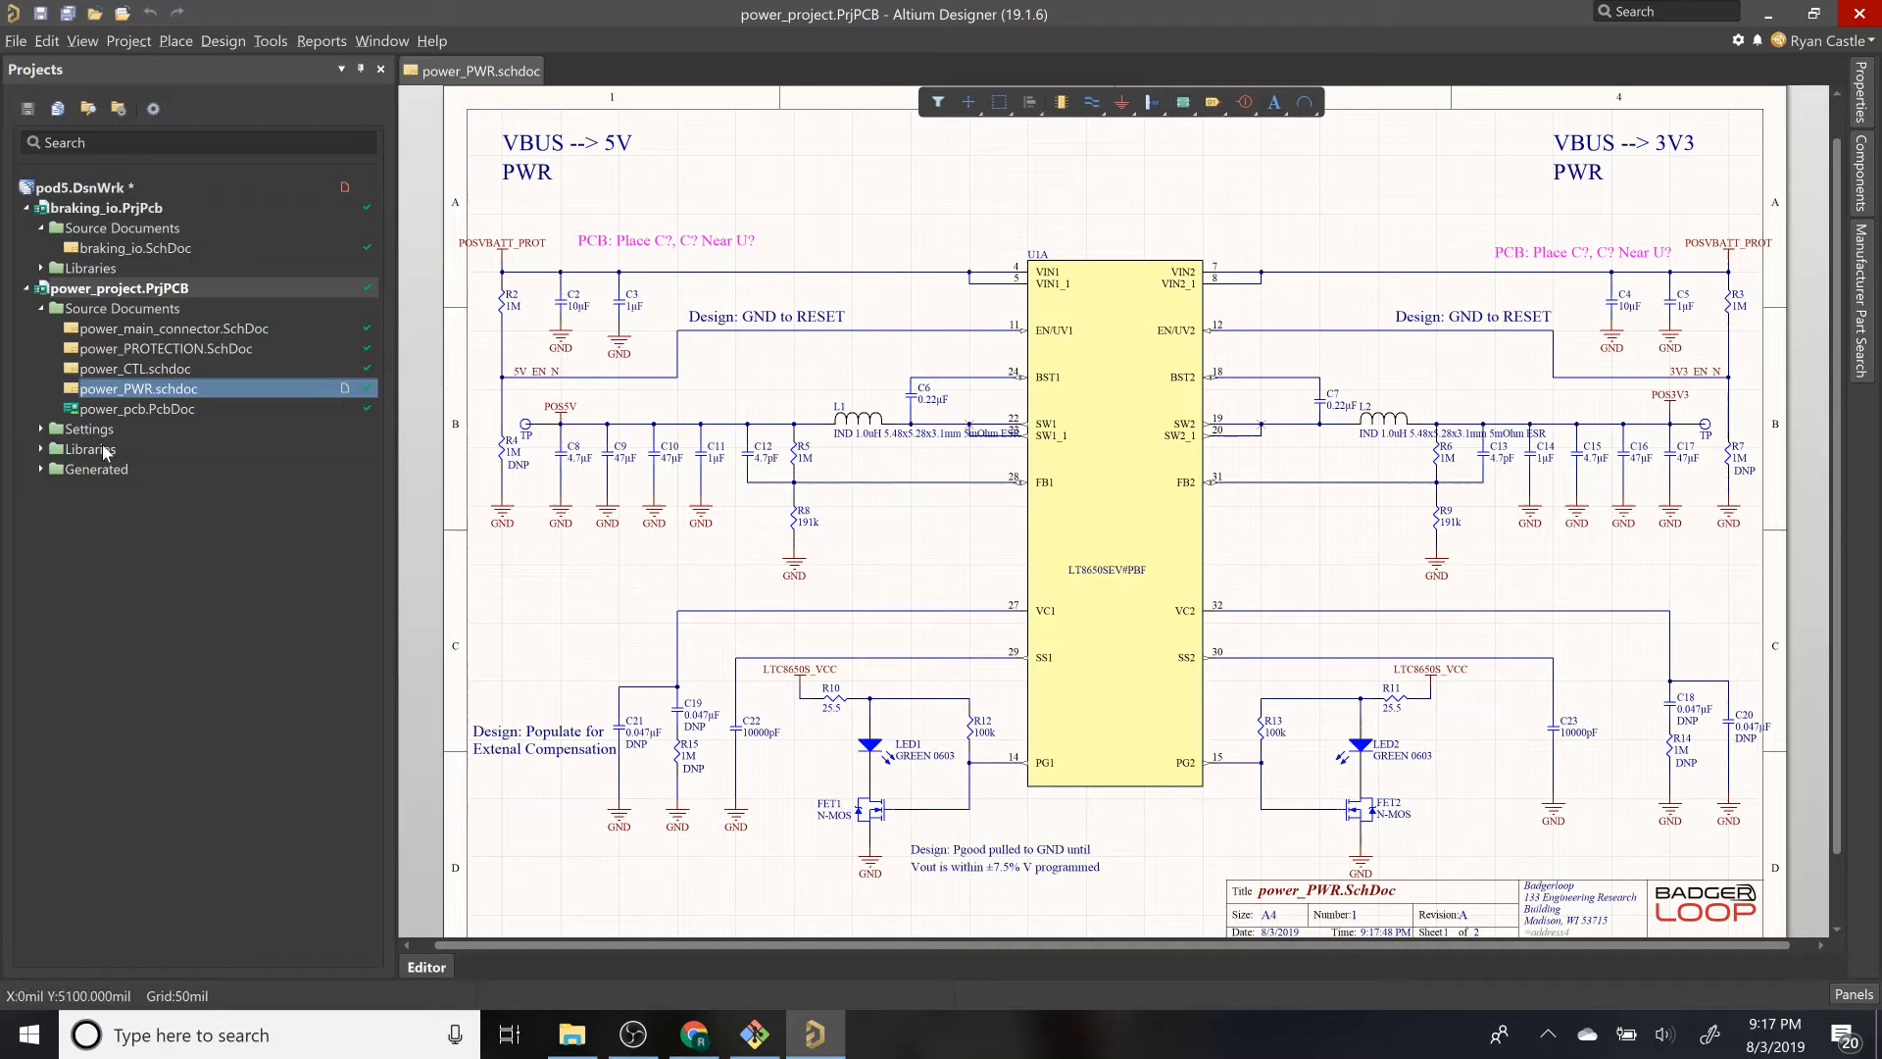
double_click(192, 406)
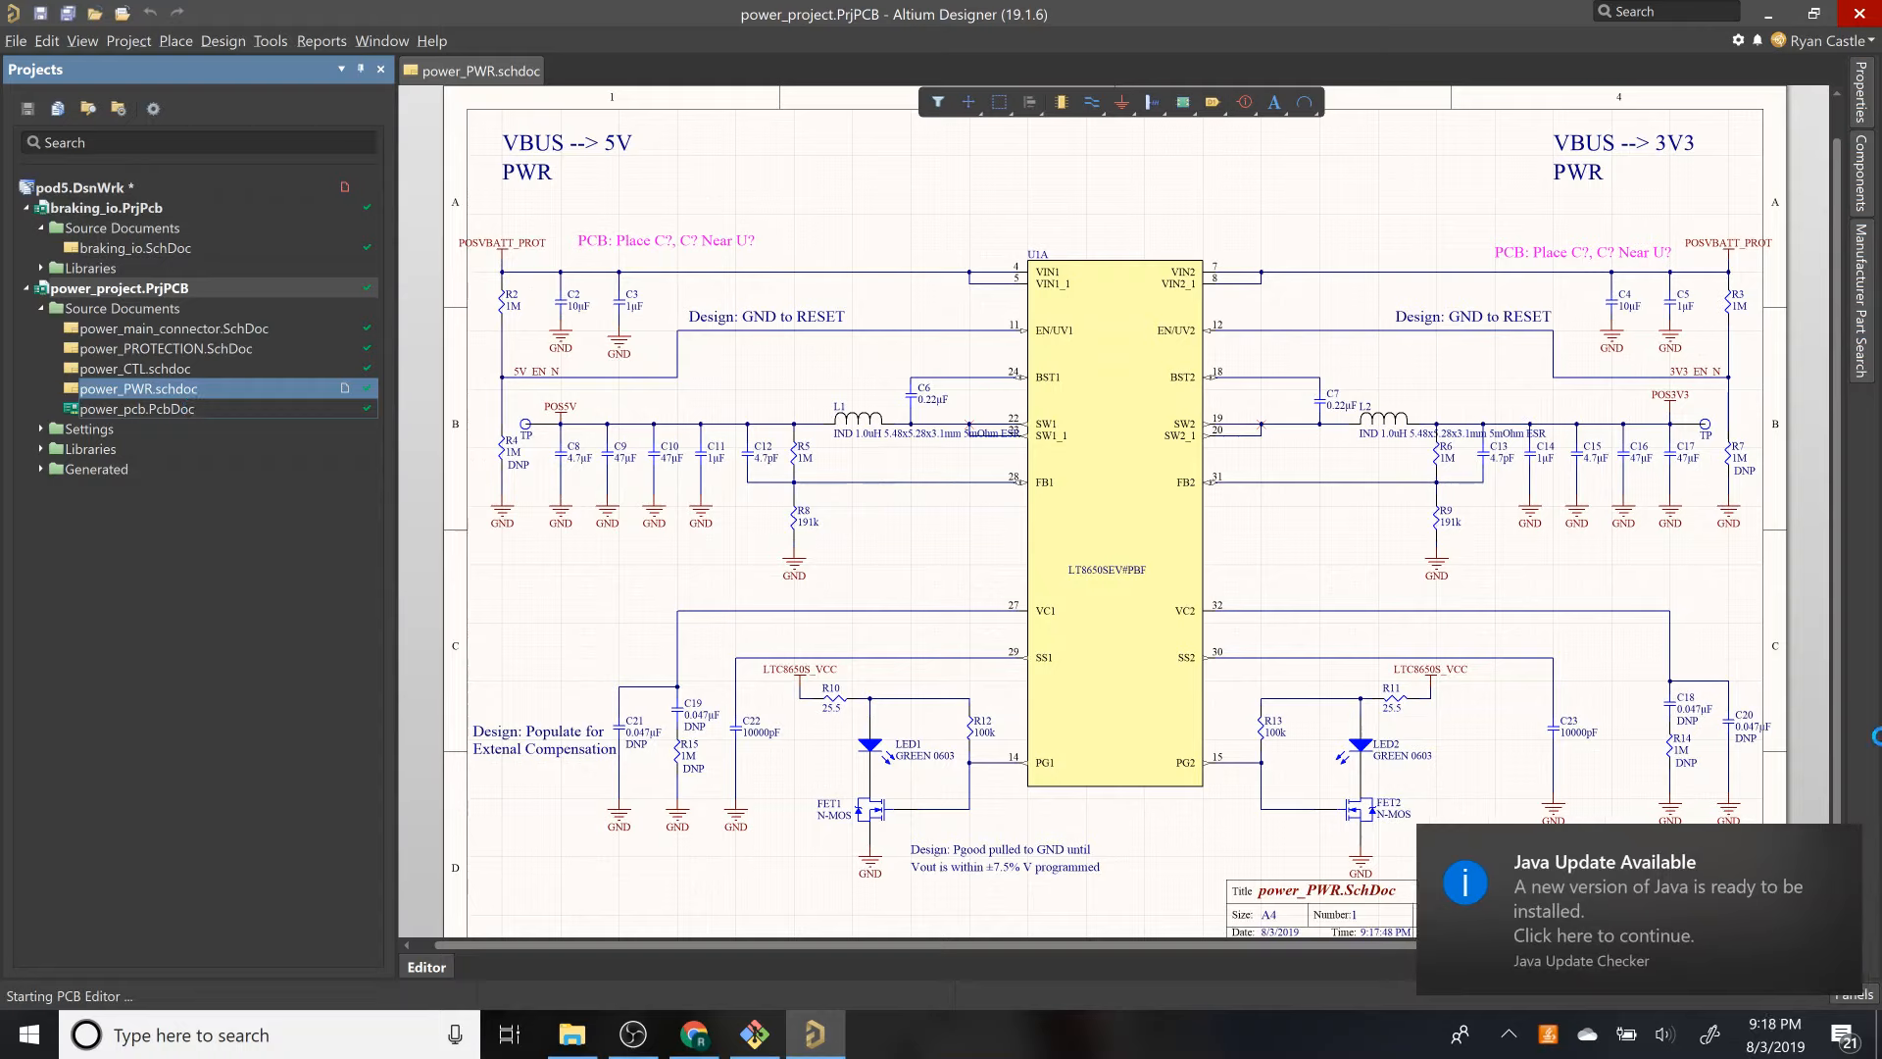
left_click(1844, 840)
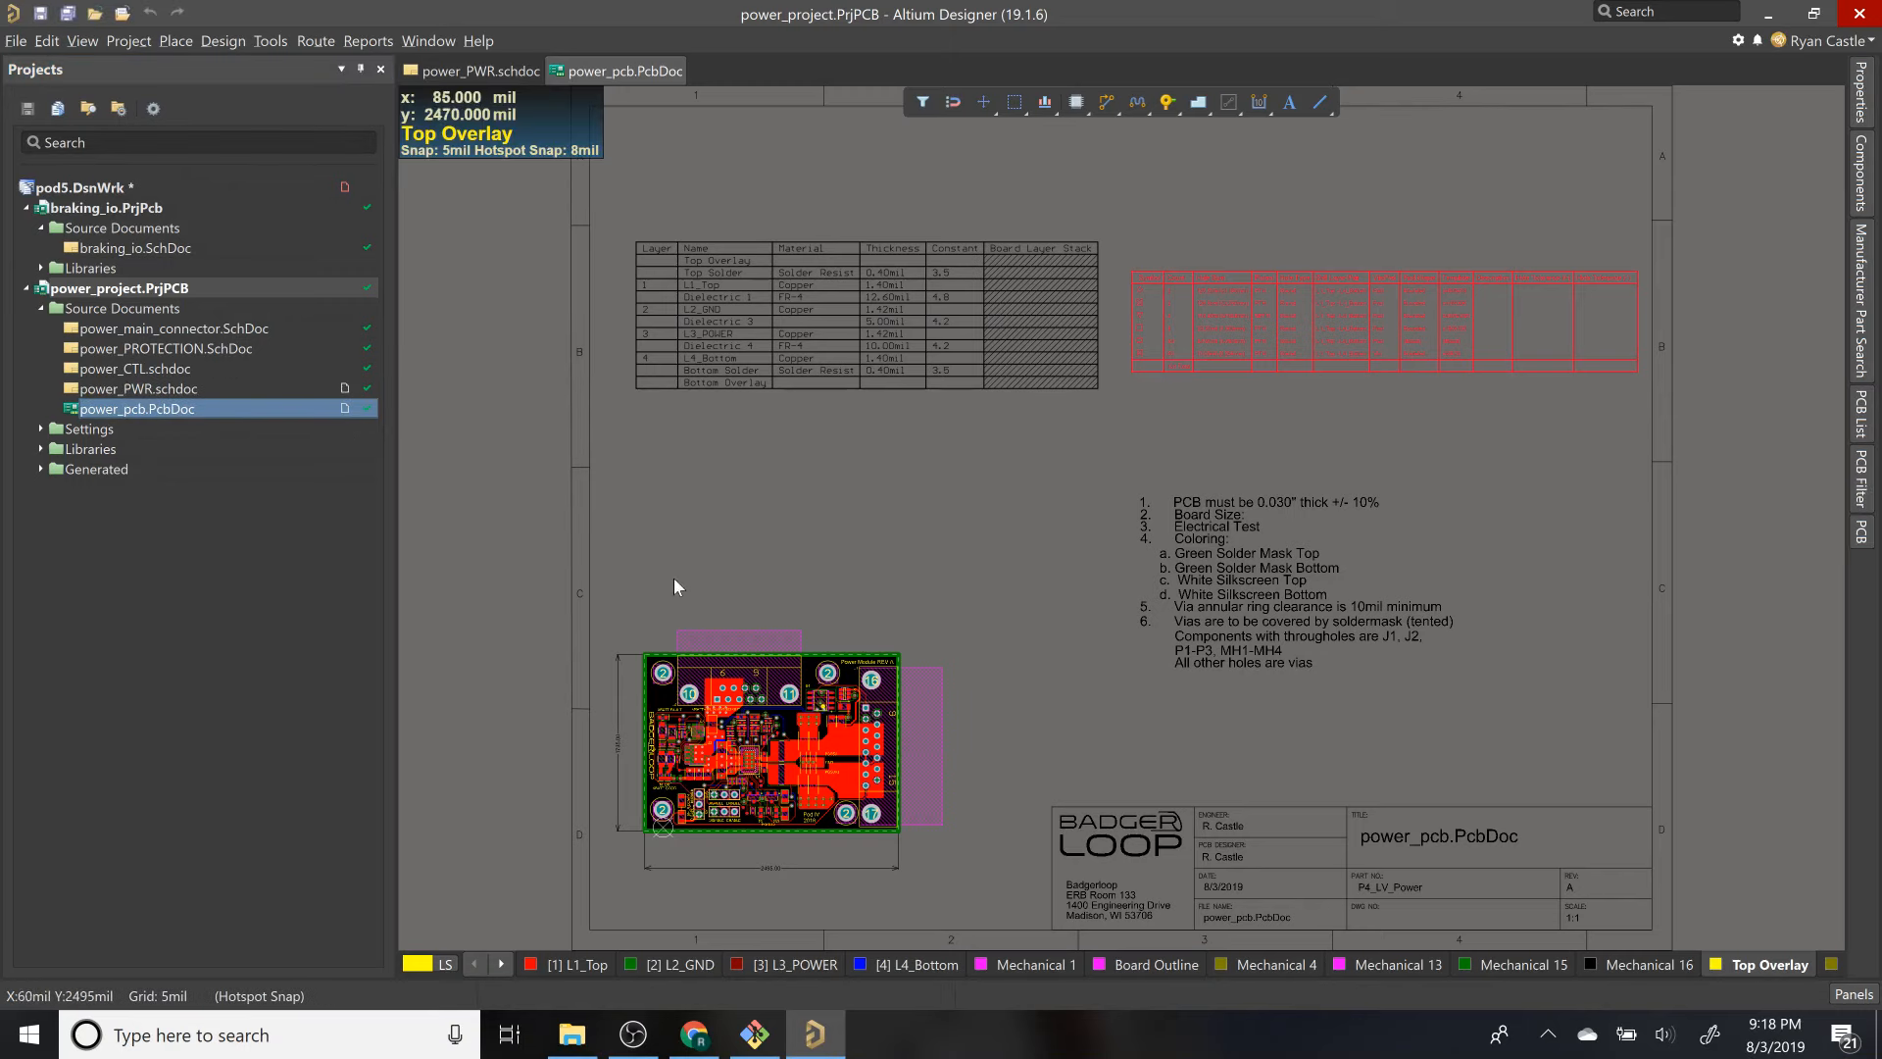
Step: Examine the power board layout closely around component U1, including its pads and net labels
scroll(747, 821, "up", 3, "ctrl")
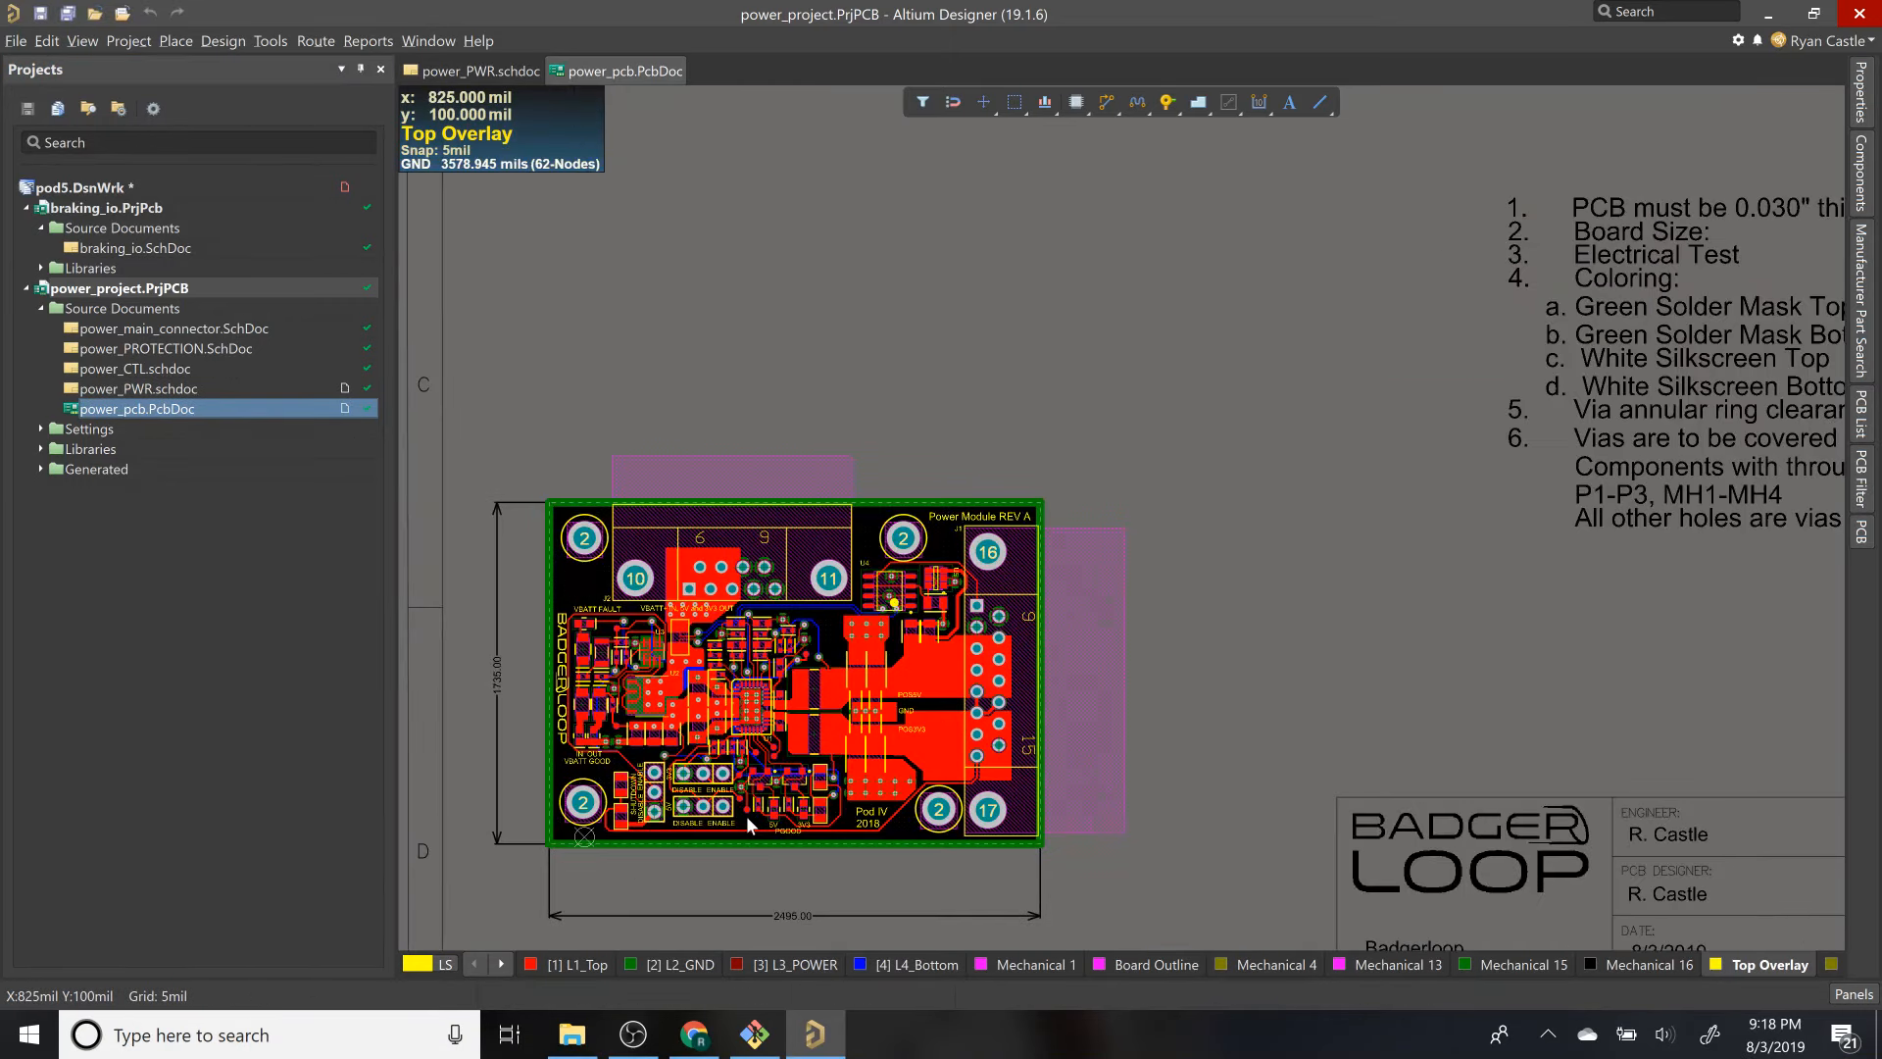
scroll(745, 816, "up", 2, "ctrl")
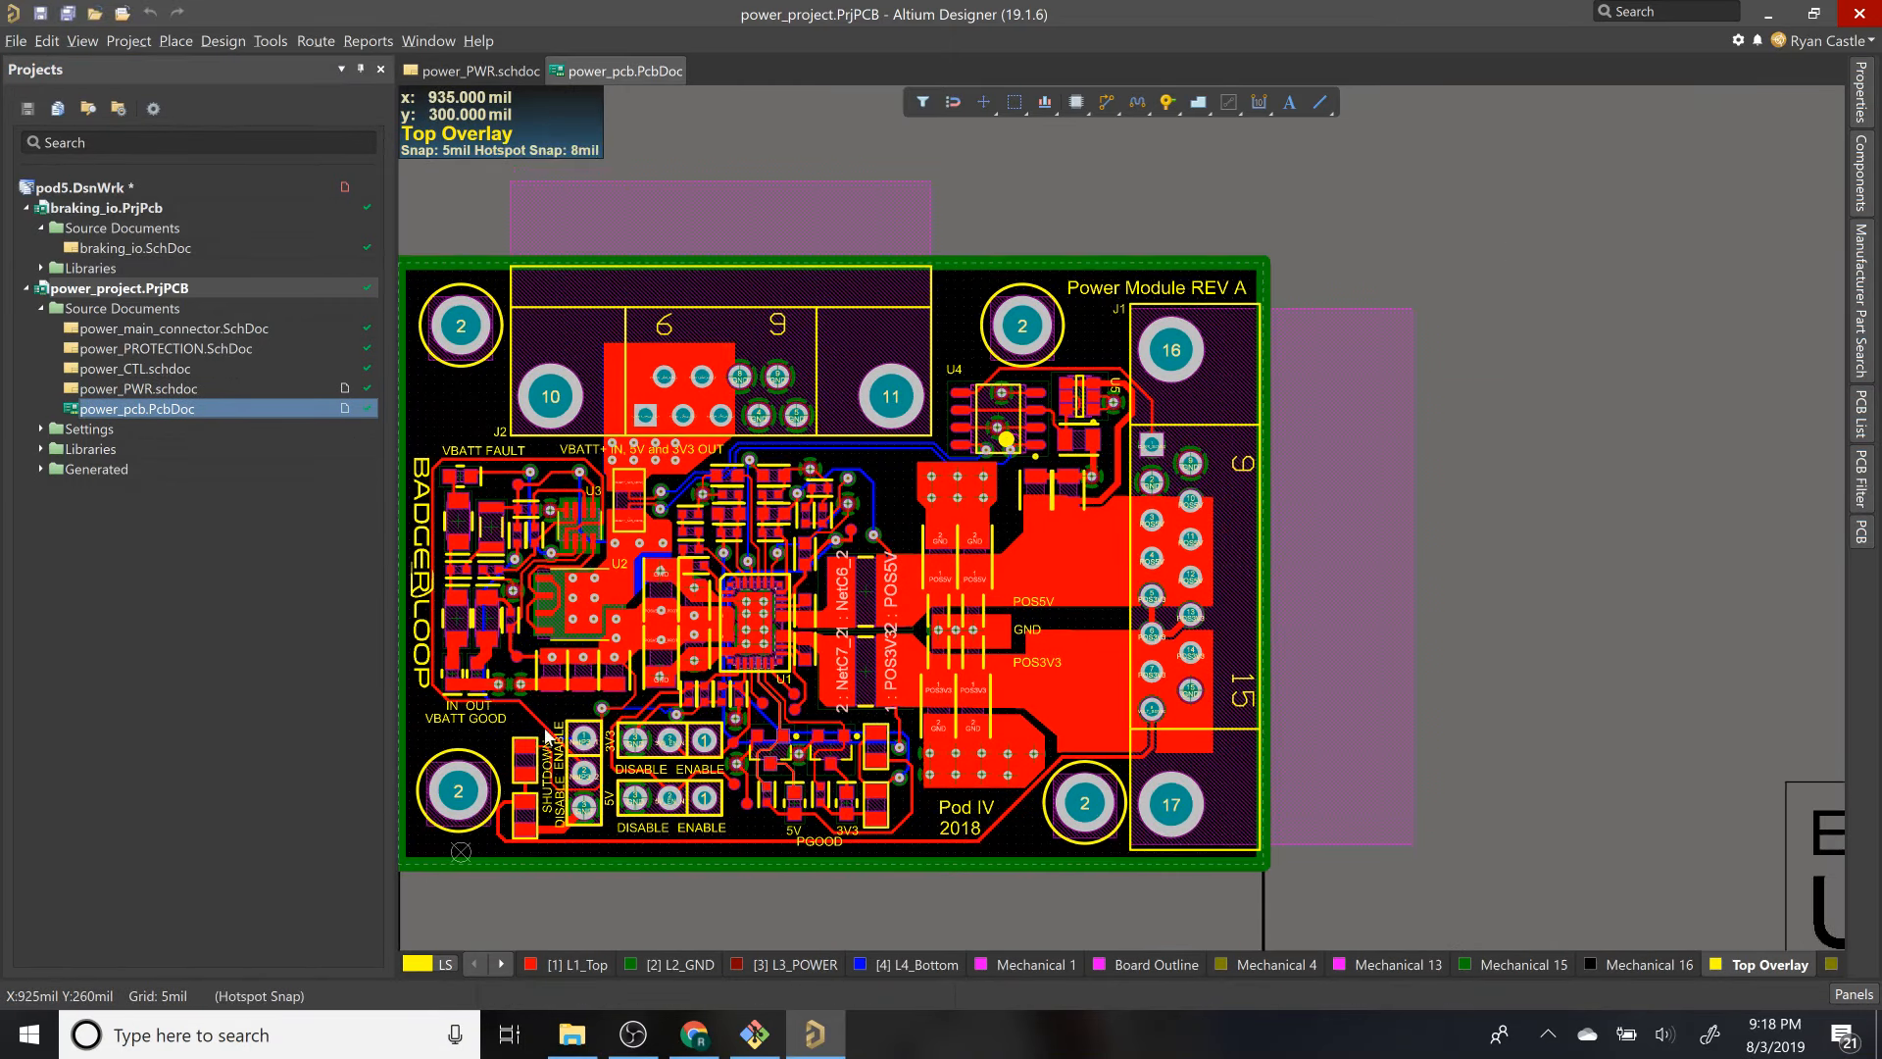
scroll(536, 733, "up", 2, "ctrl")
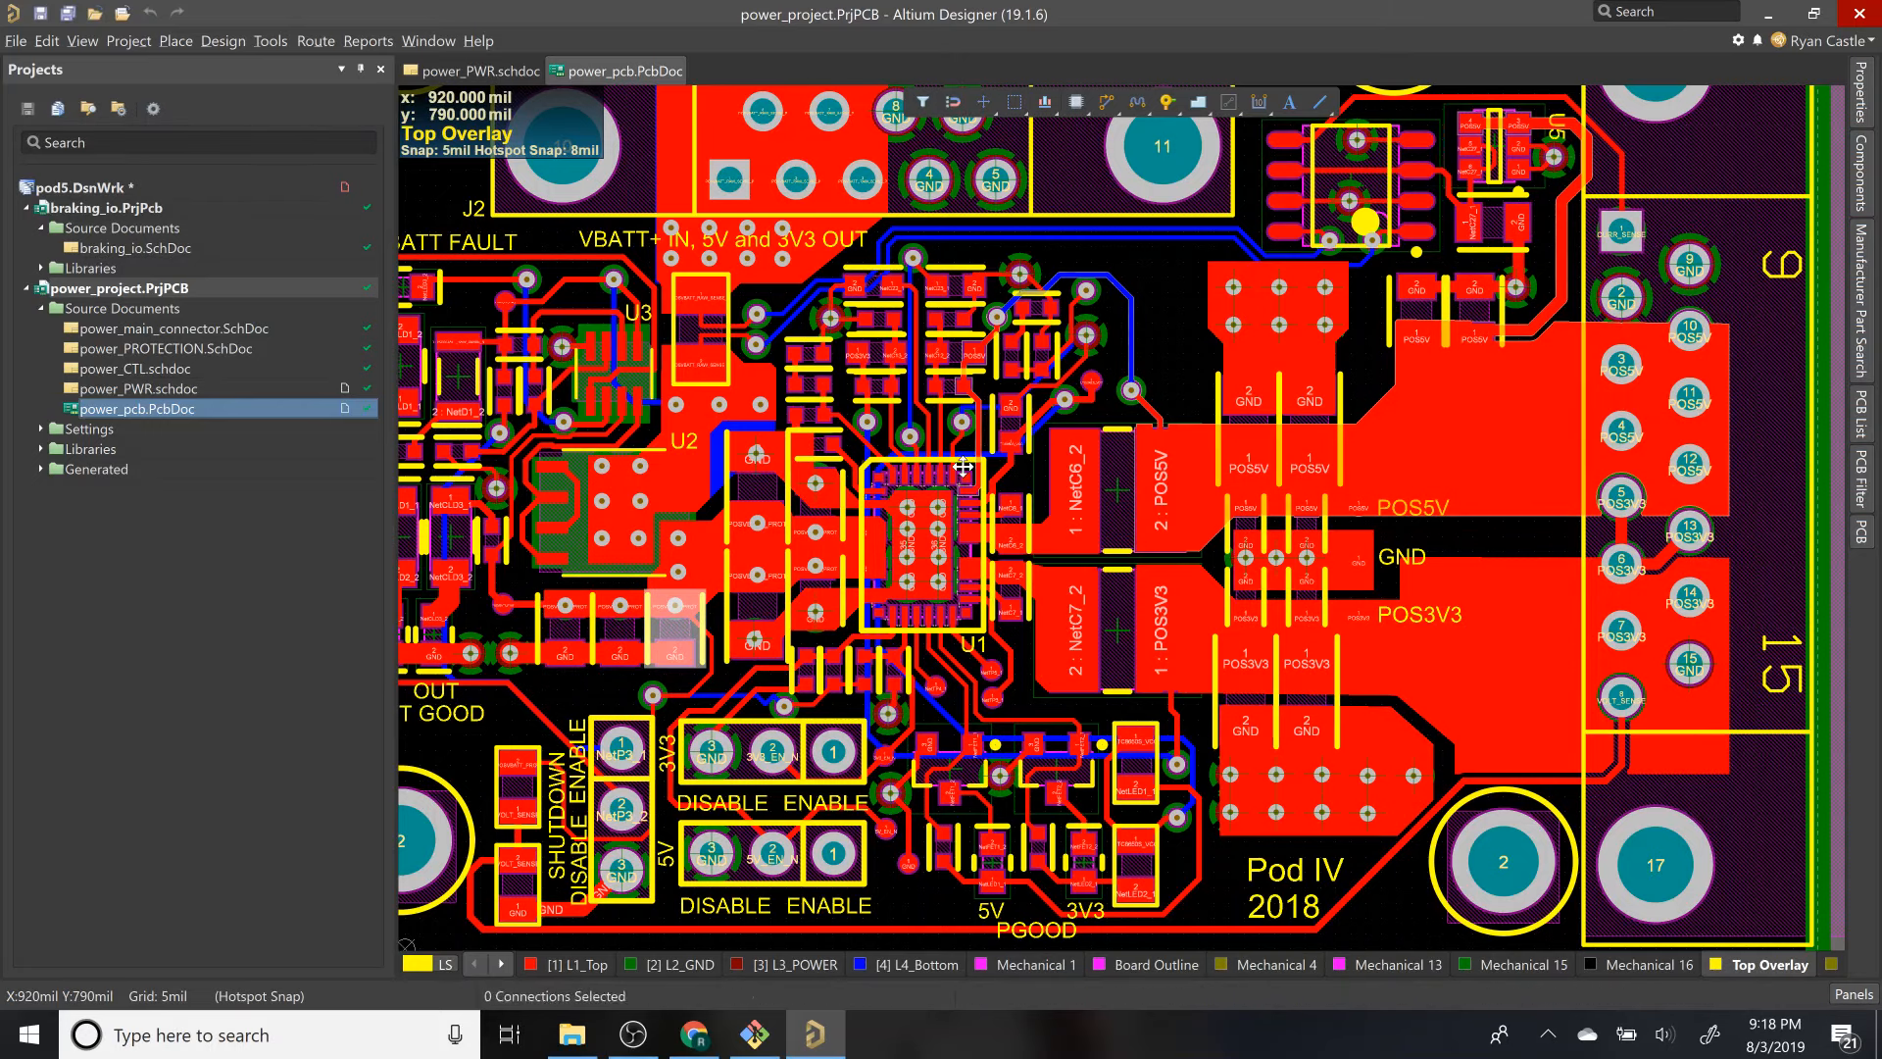
left_click(1002, 502)
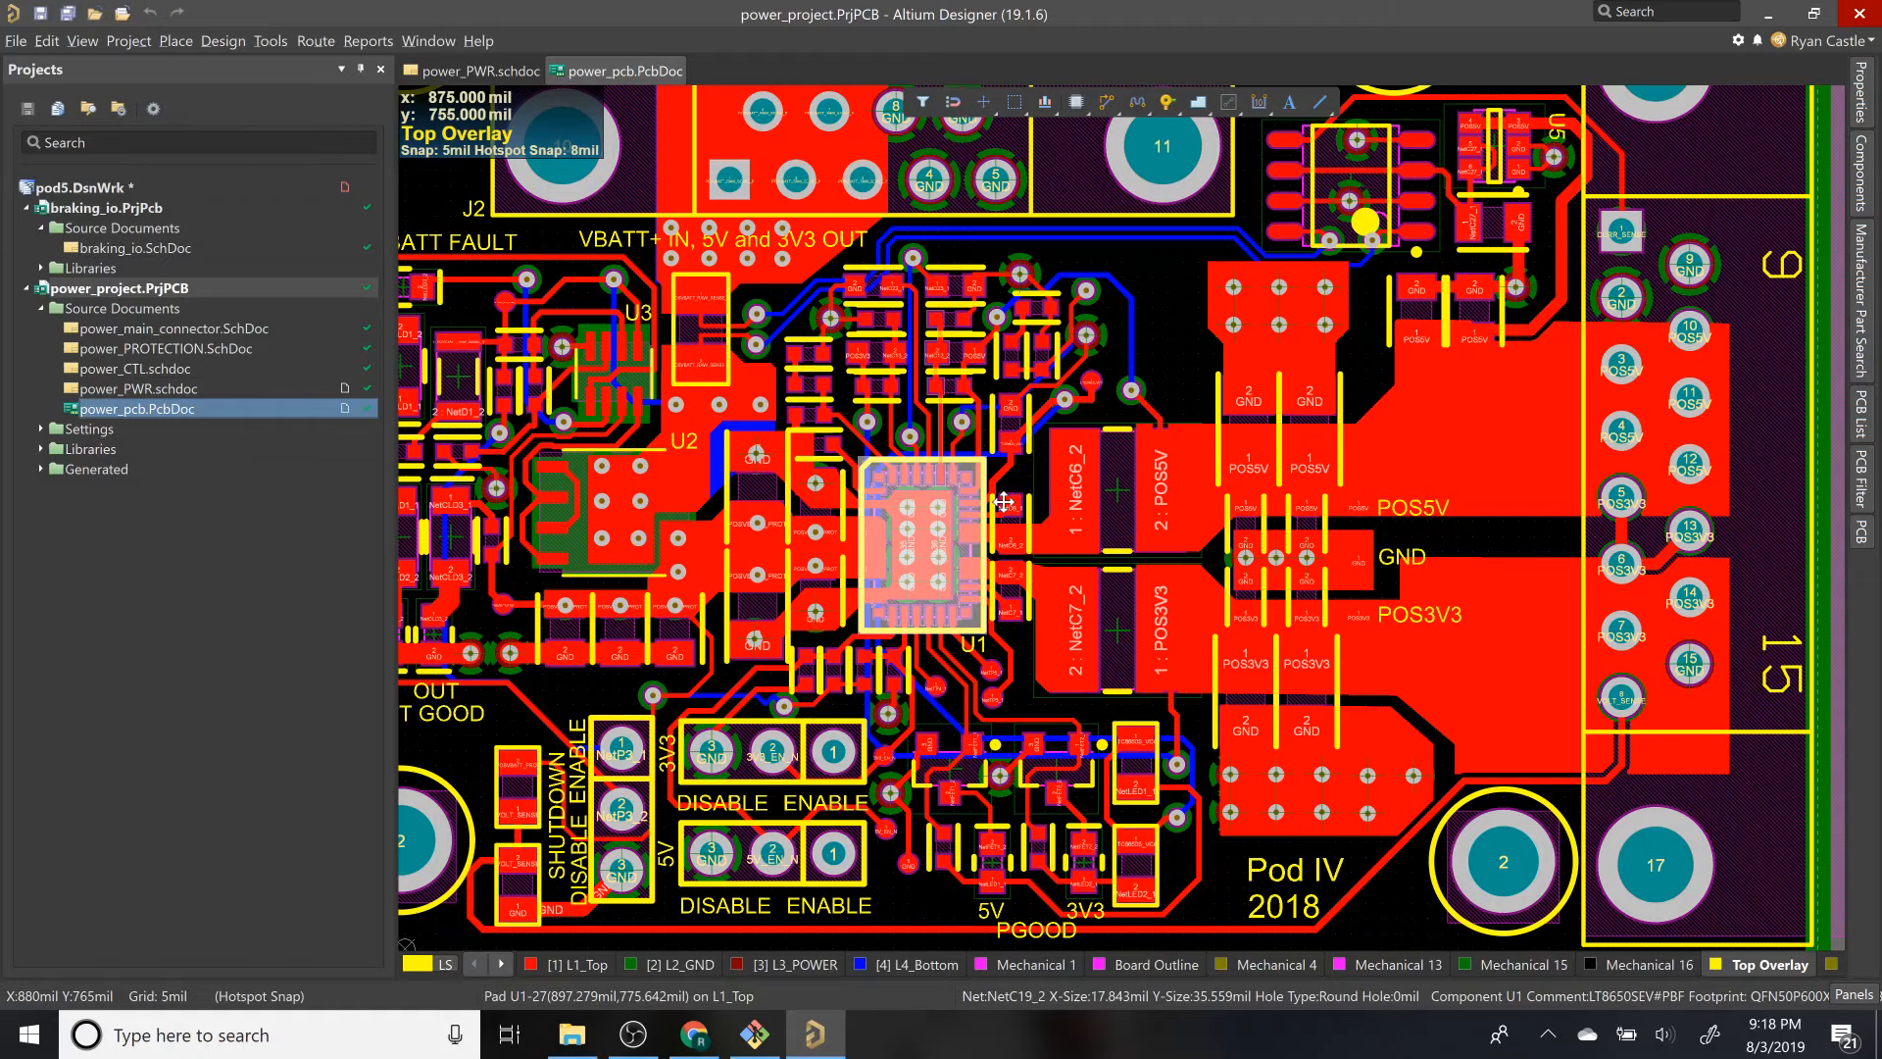
scroll(1003, 502, "up", 2, "ctrl")
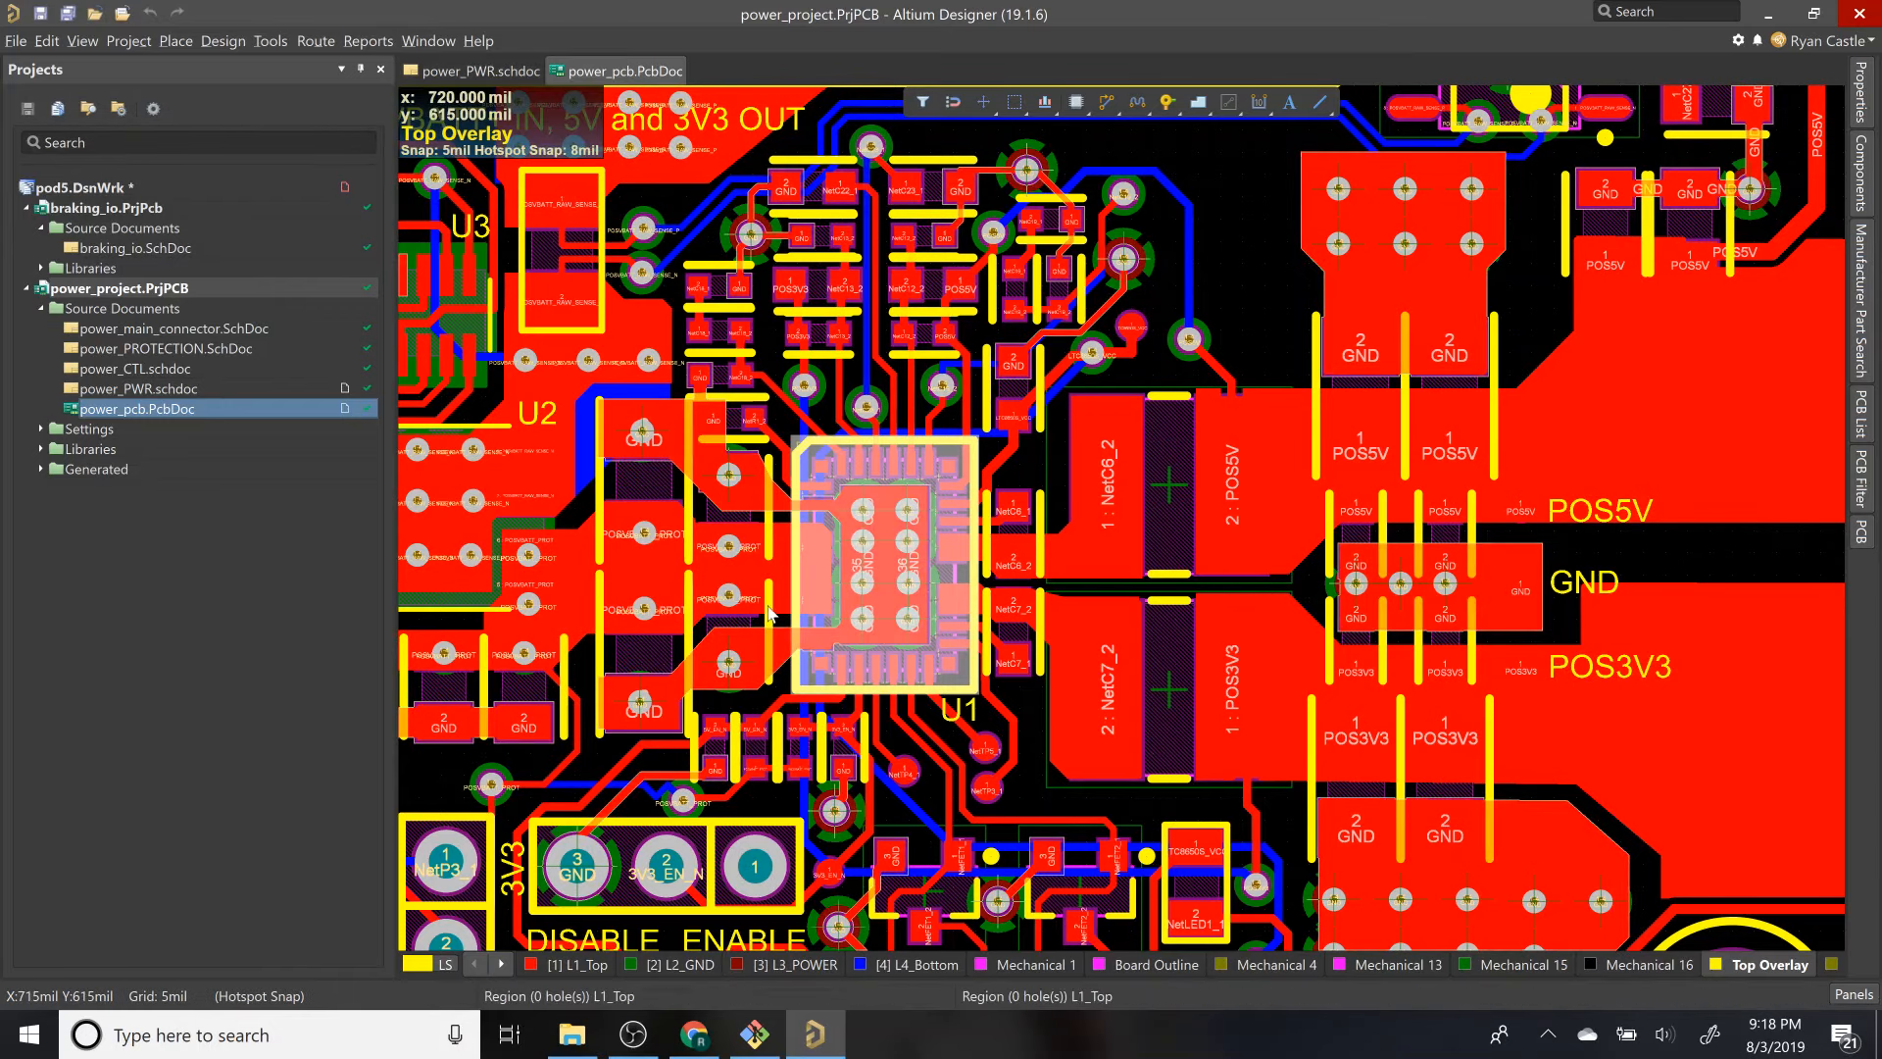
scroll(769, 603, "up", 3, "ctrl")
scroll(1039, 595, "up", 2, "ctrl")
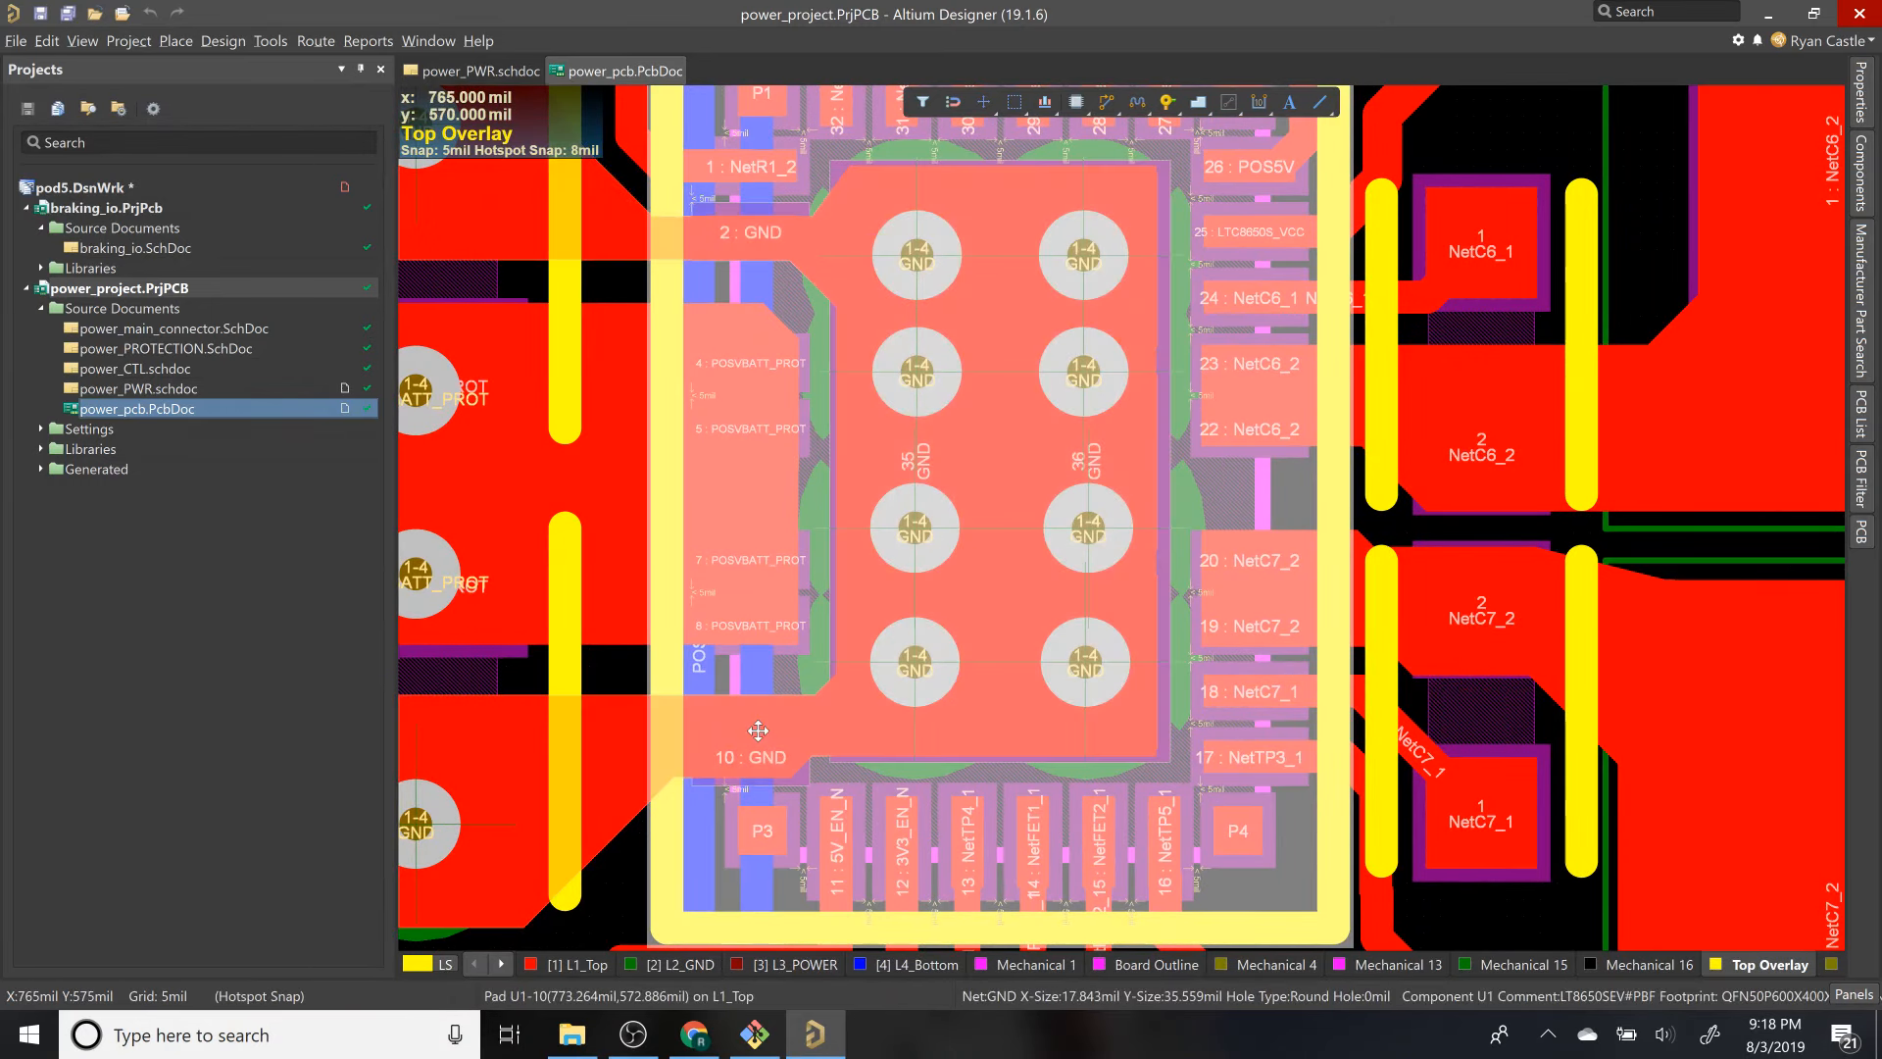
Step: Review the power_PWR schematic, followed by the power_PROTECTION and power_main_connector schematics of the power project
left_click(473, 72)
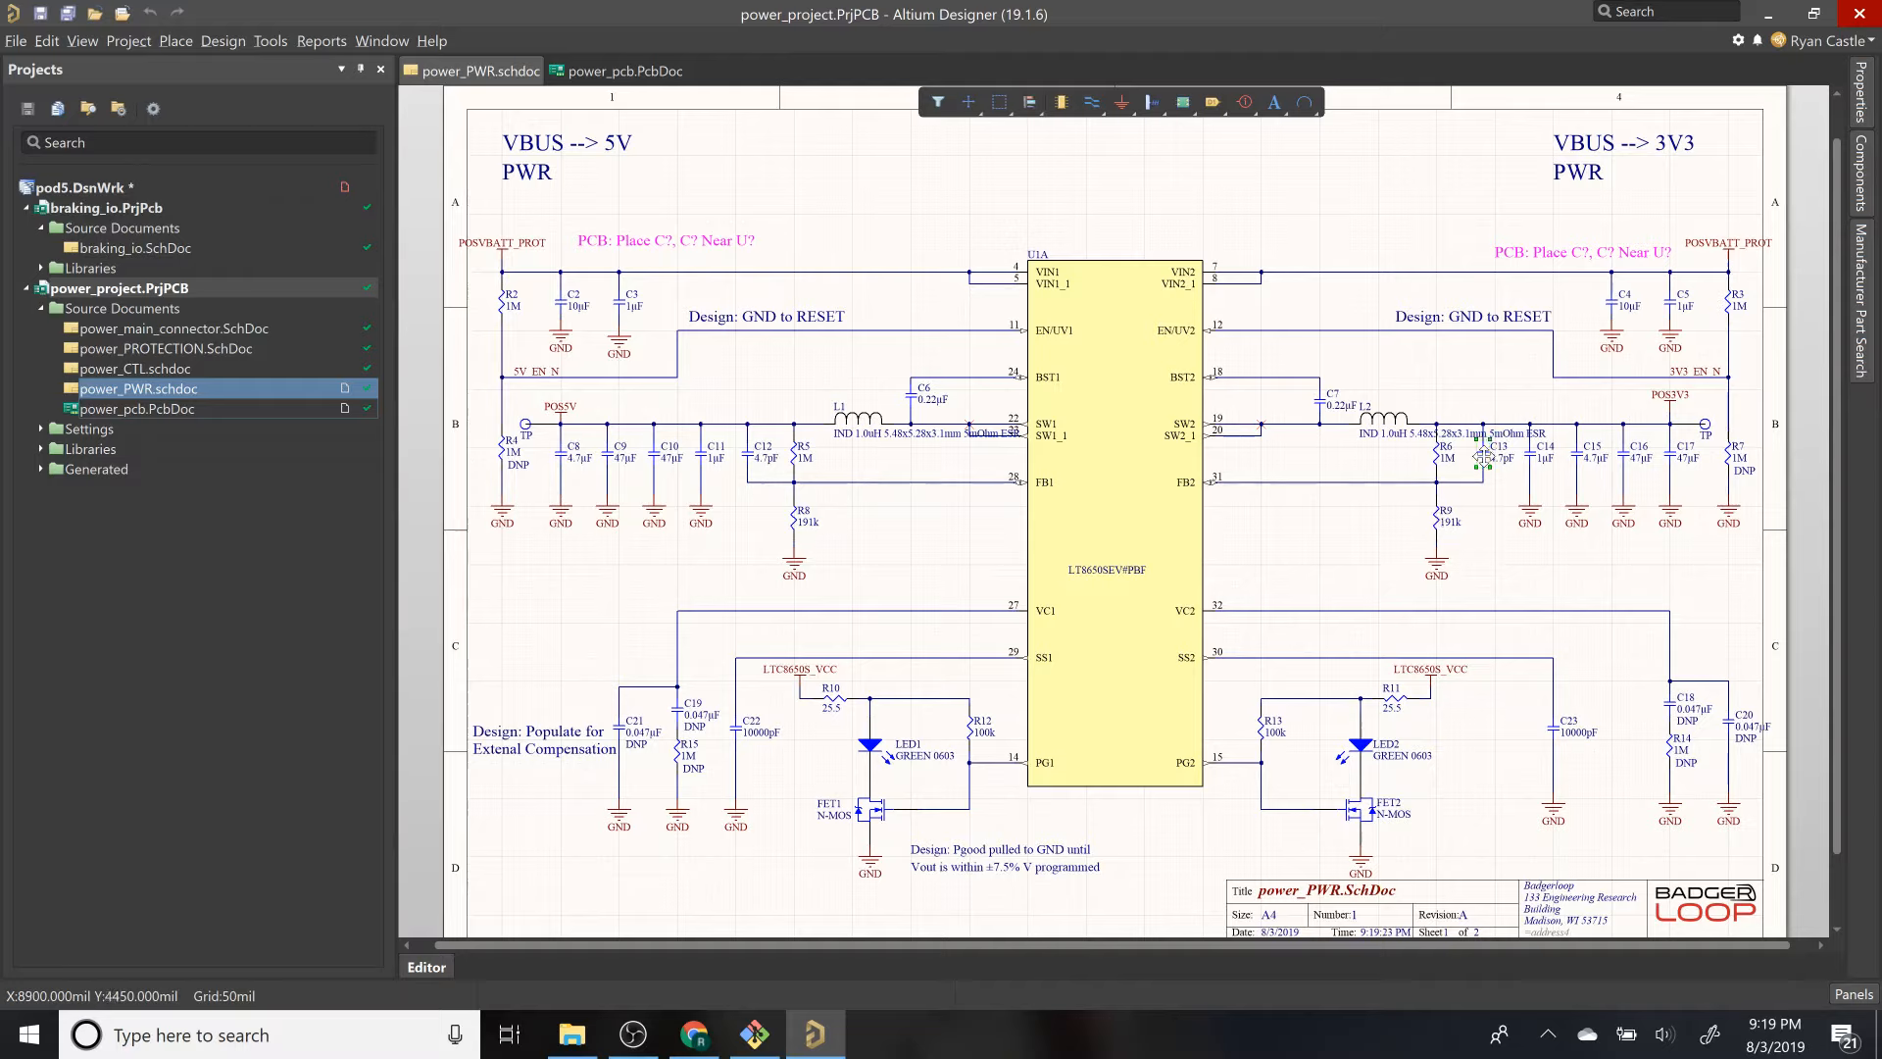
left_click(1385, 421)
left_click(857, 828)
right_click(876, 757)
key("Escape")
double_click(236, 348)
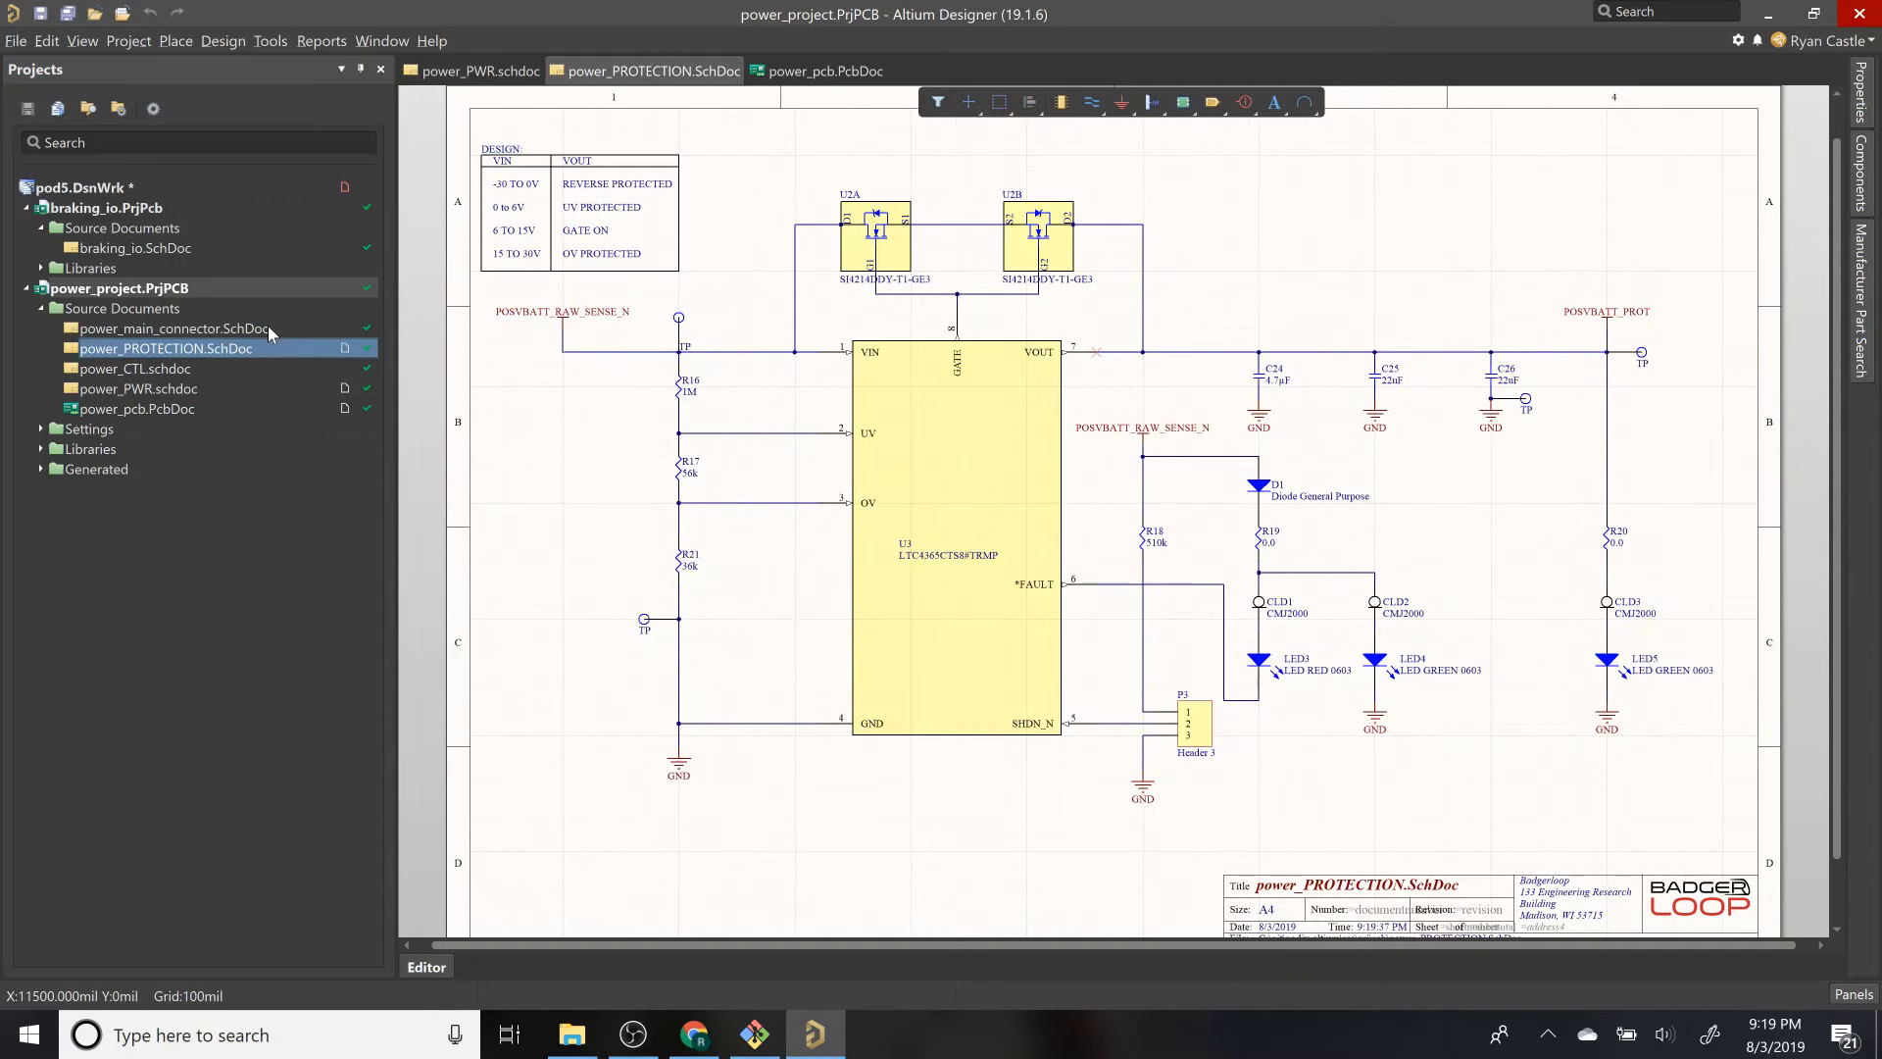
double_click(235, 328)
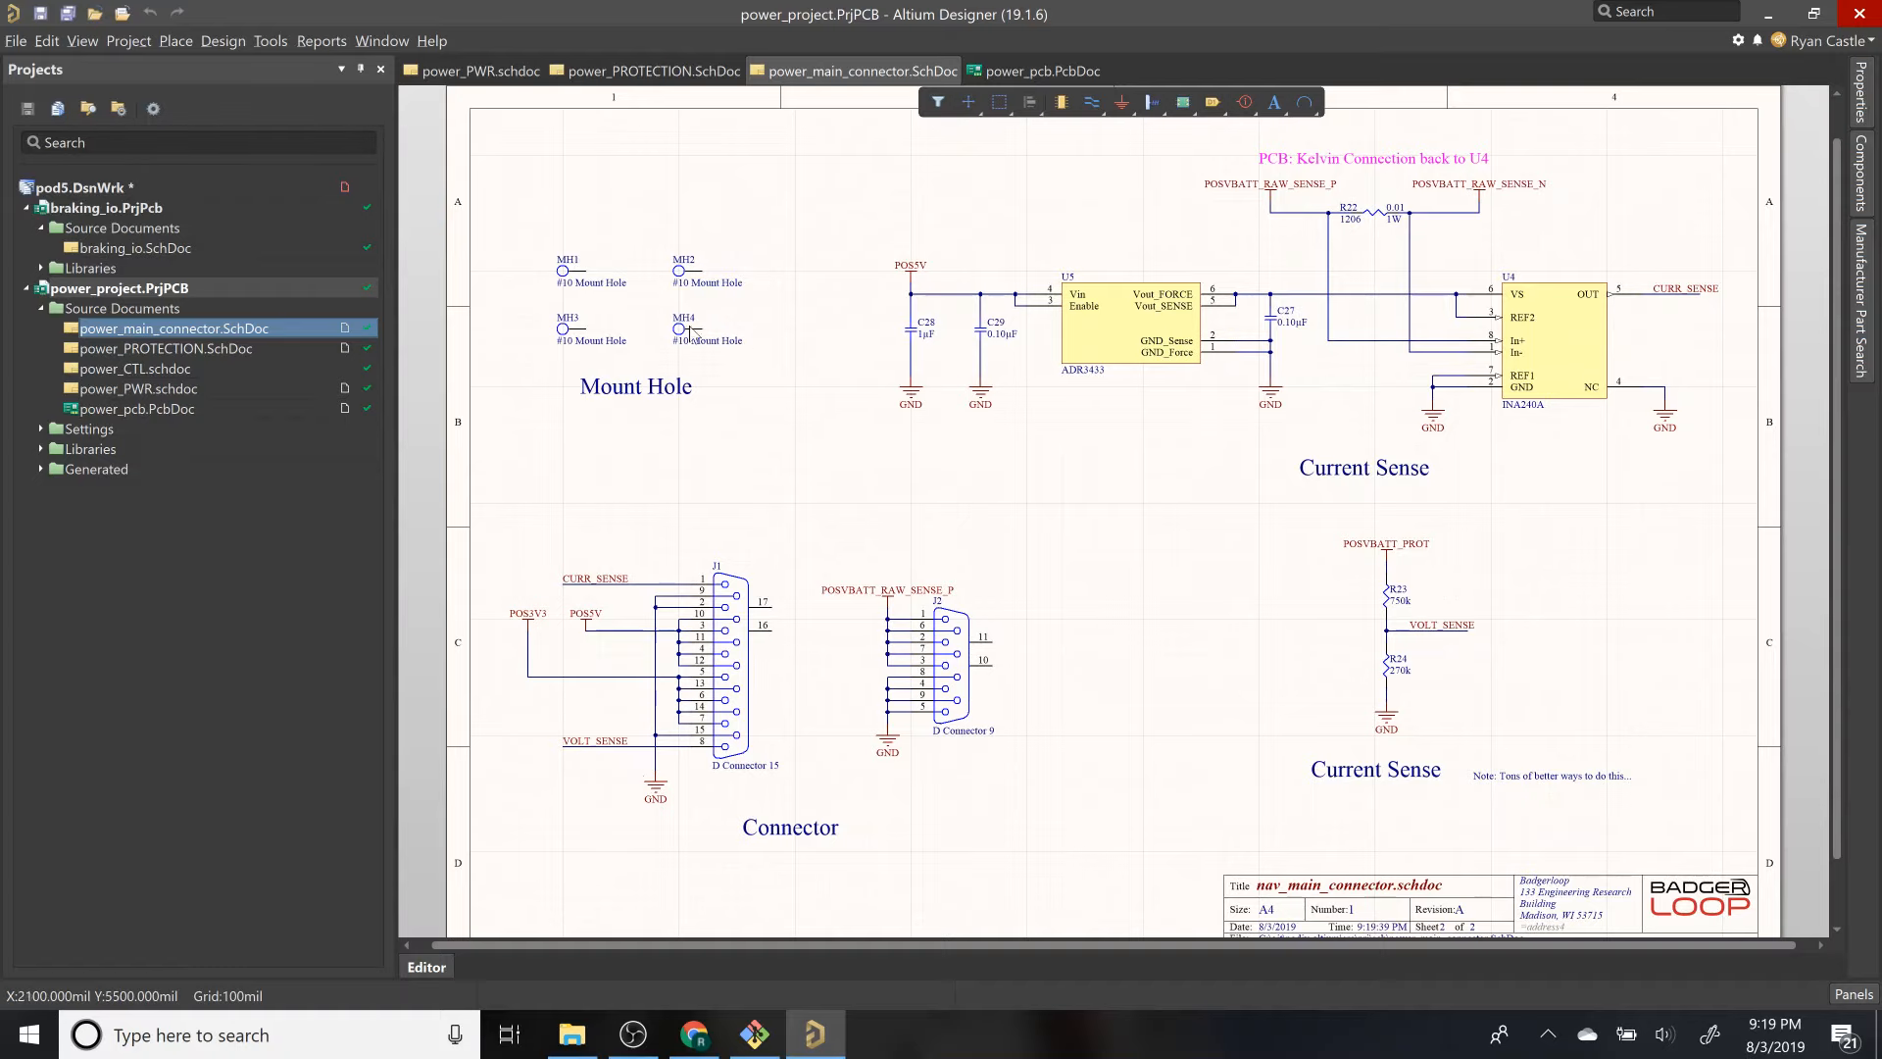
Step: Return to the power_pcb.PcbDoc layout and view the whole board
double_click(149, 409)
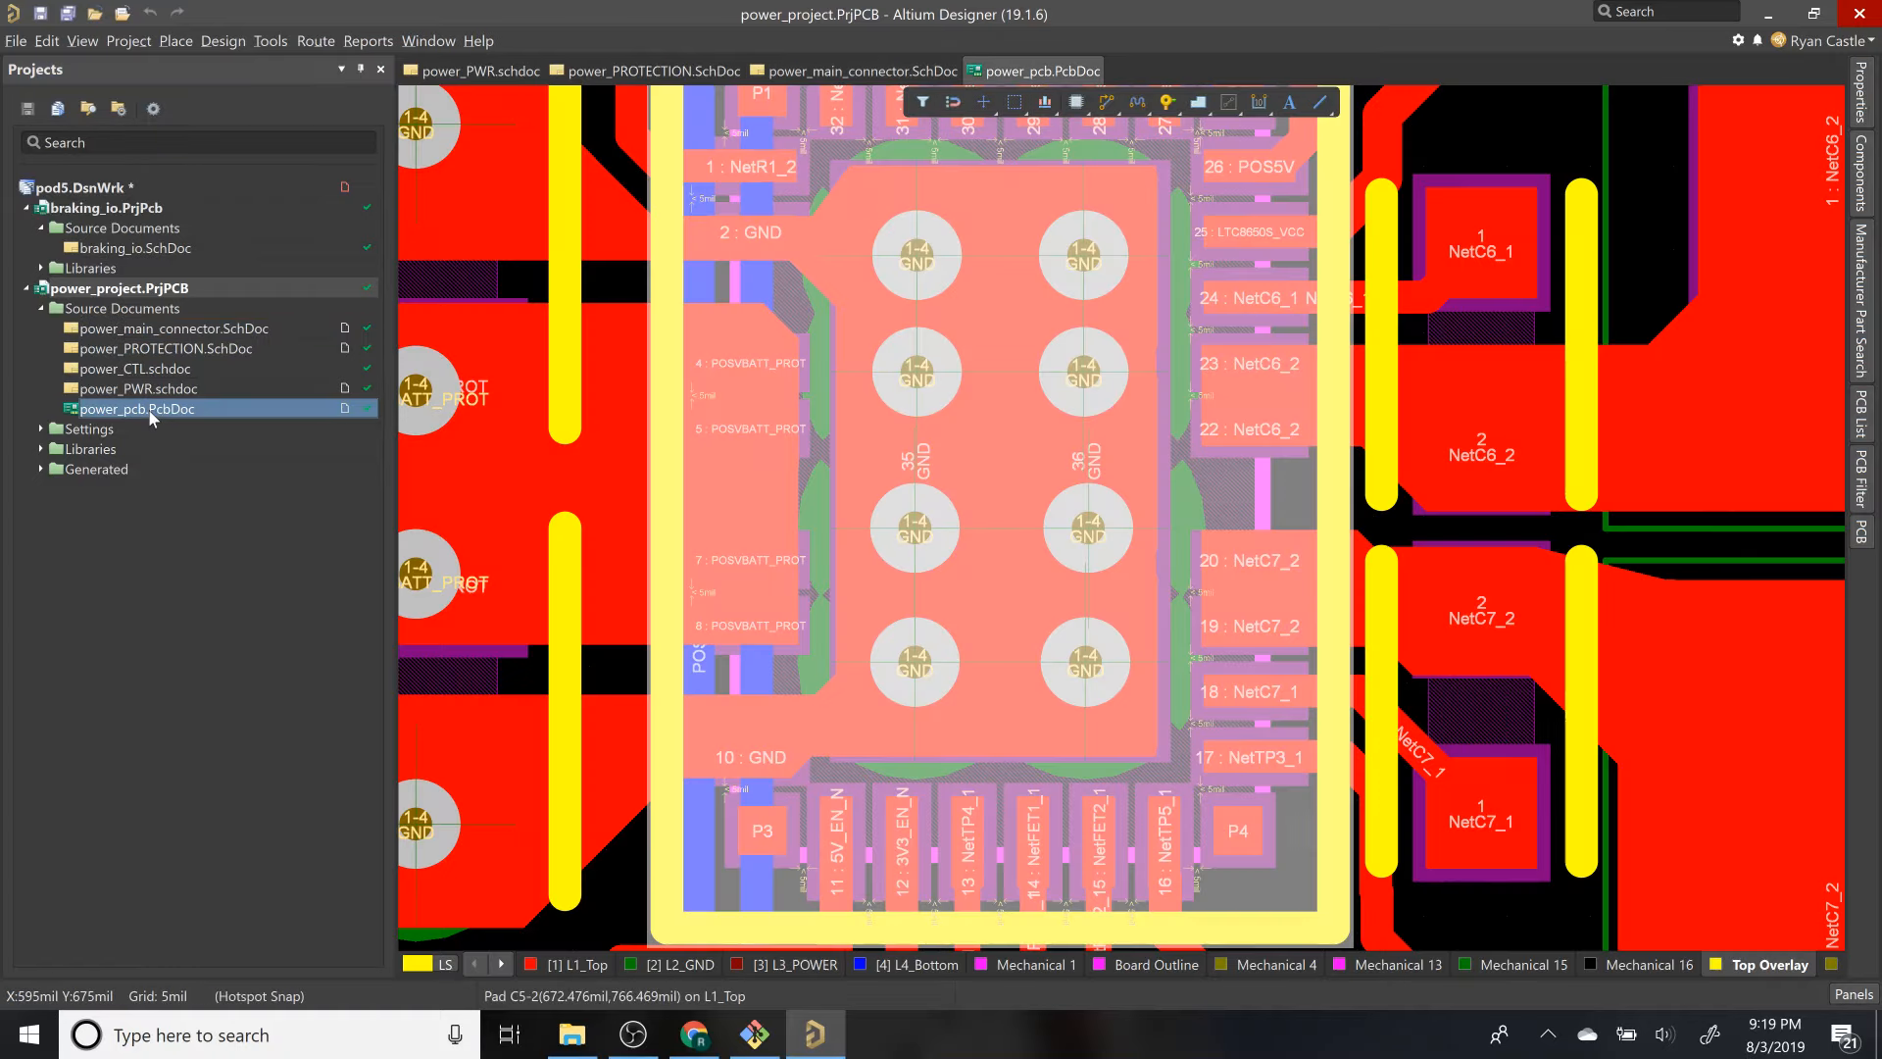
scroll(716, 476, "down", 3, "ctrl")
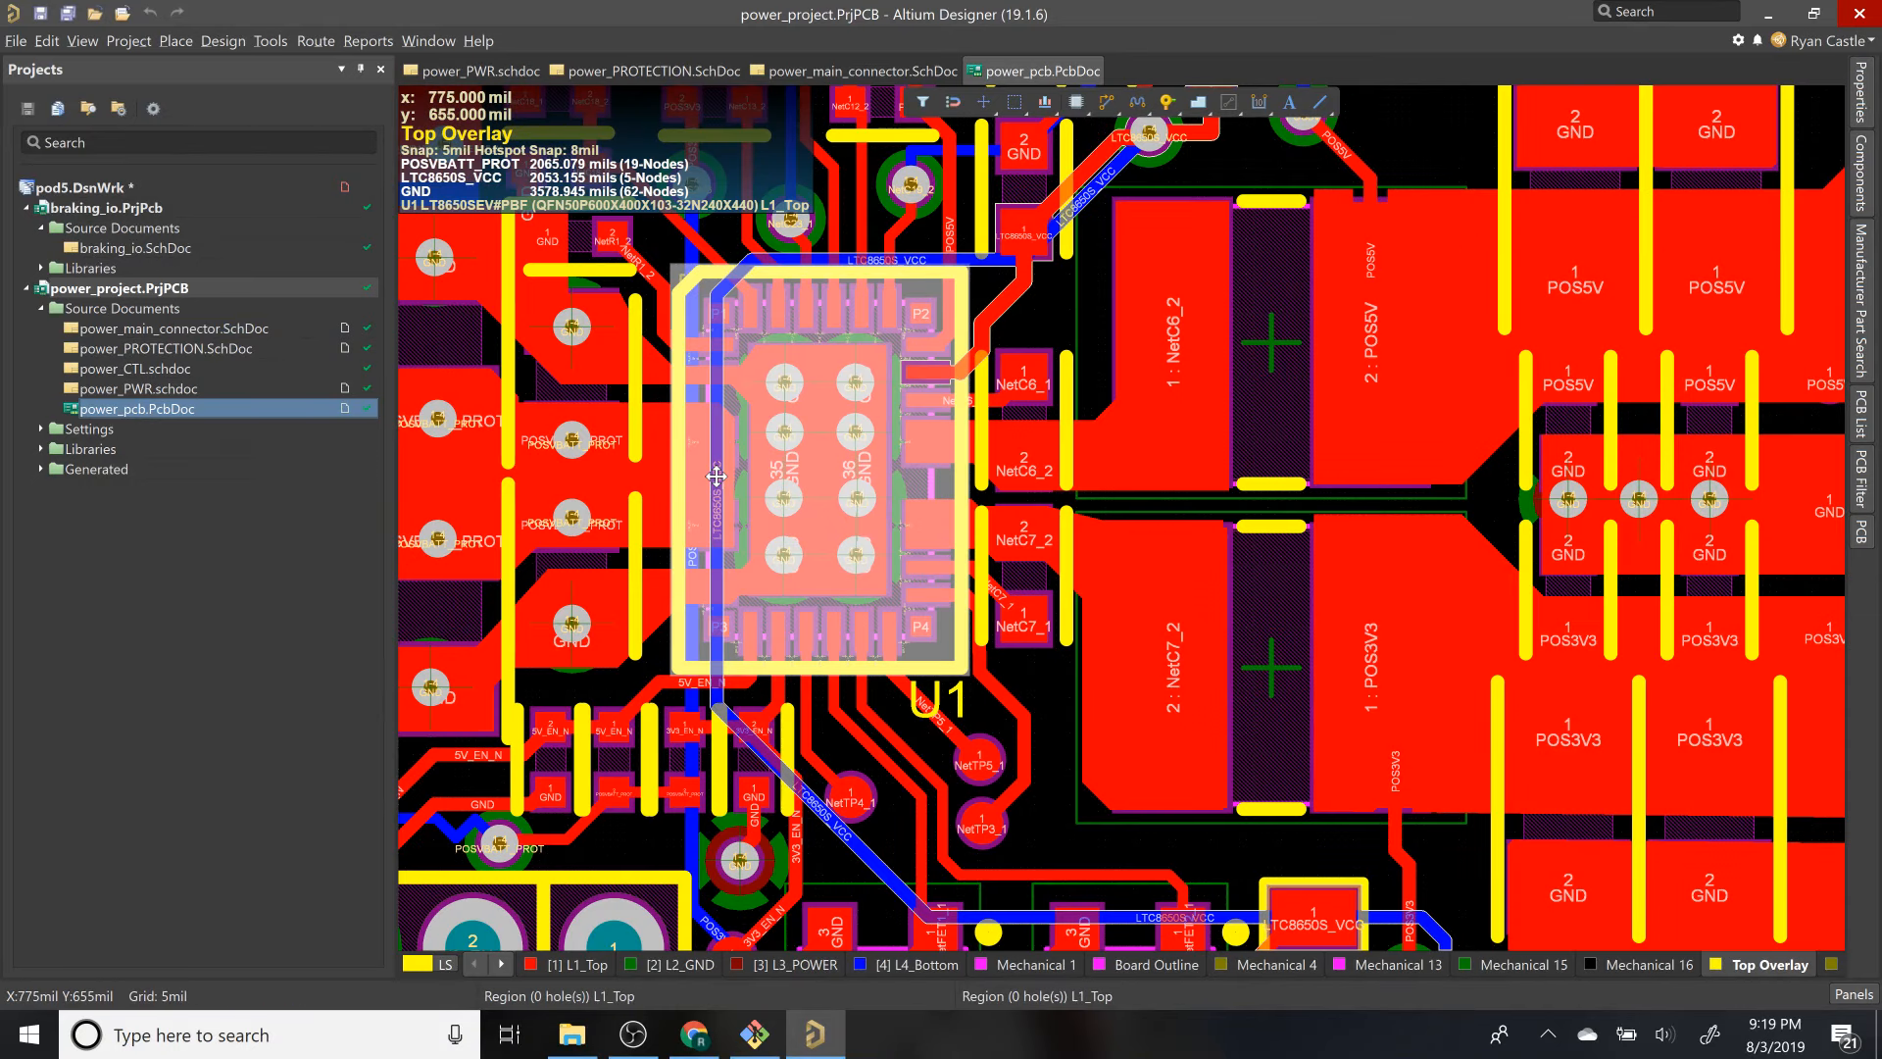
scroll(716, 476, "down", 7, "ctrl")
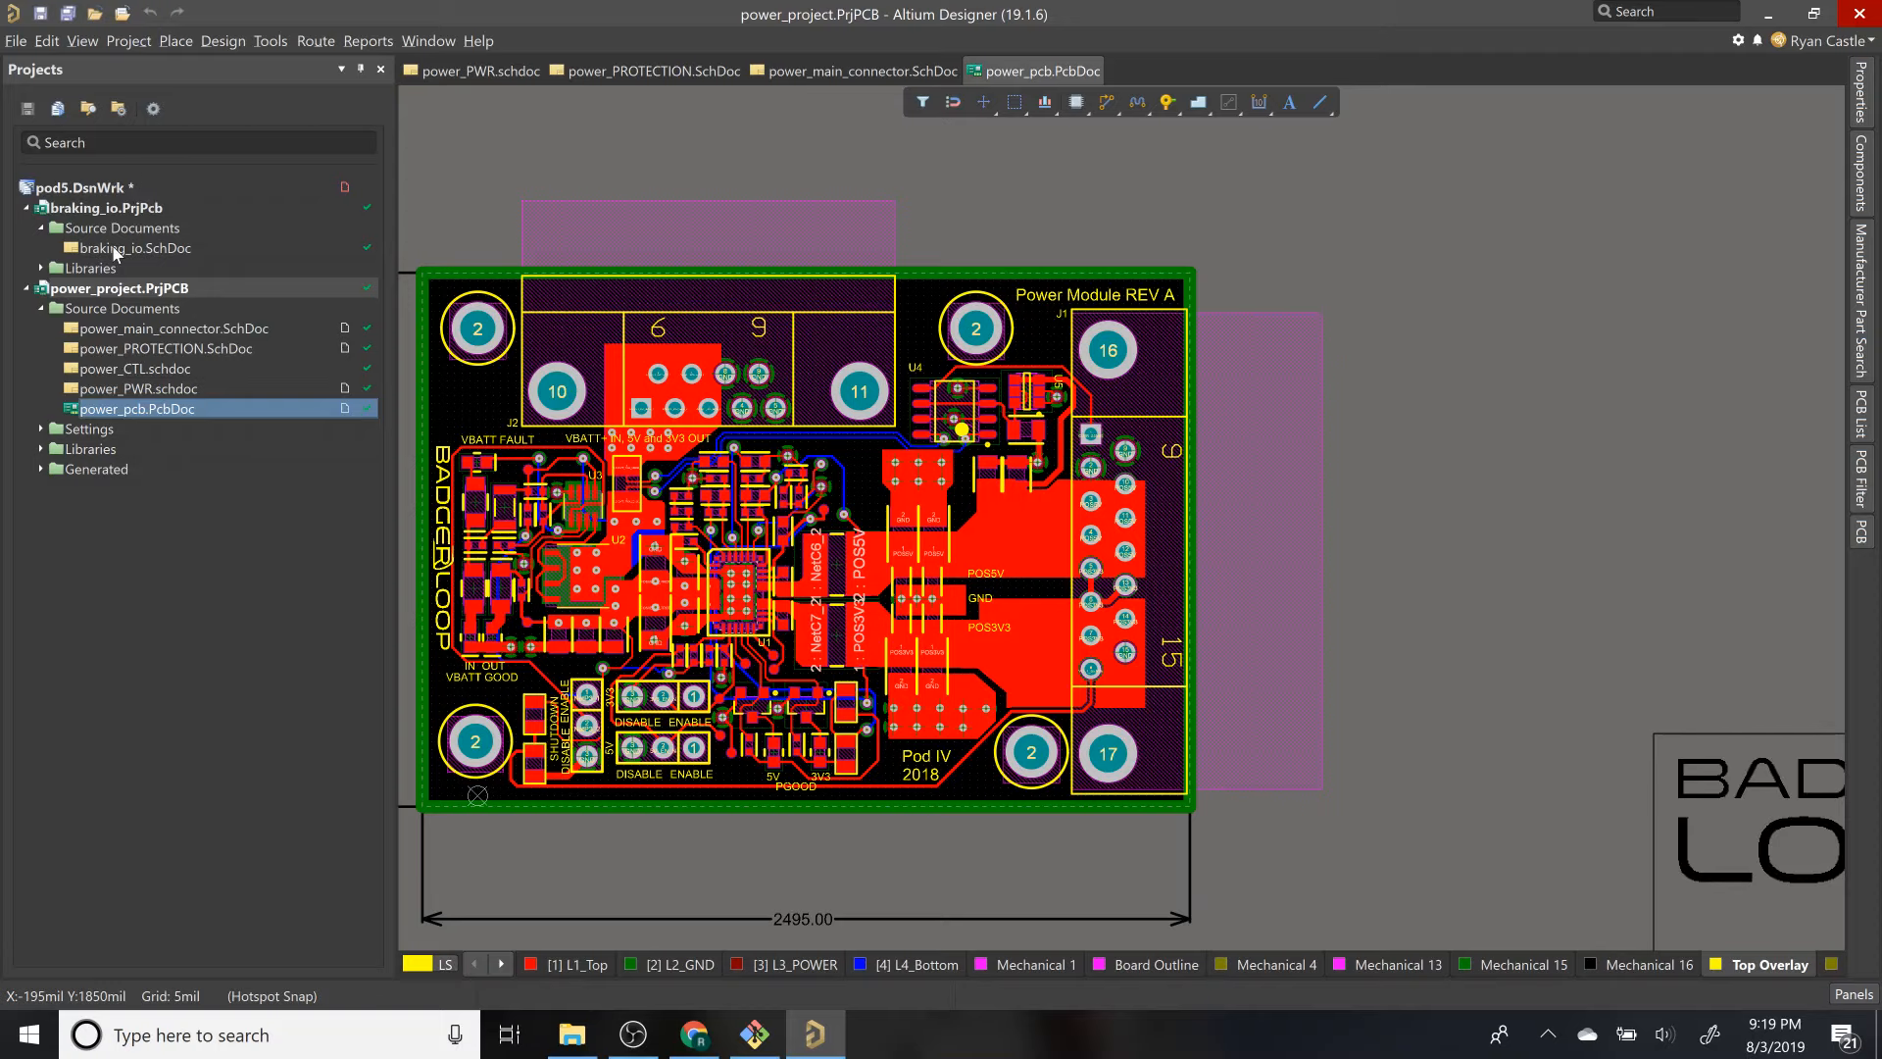
Step: Close all open documents of power_project.PrjPCB, and close the project itself
right_click(155, 288)
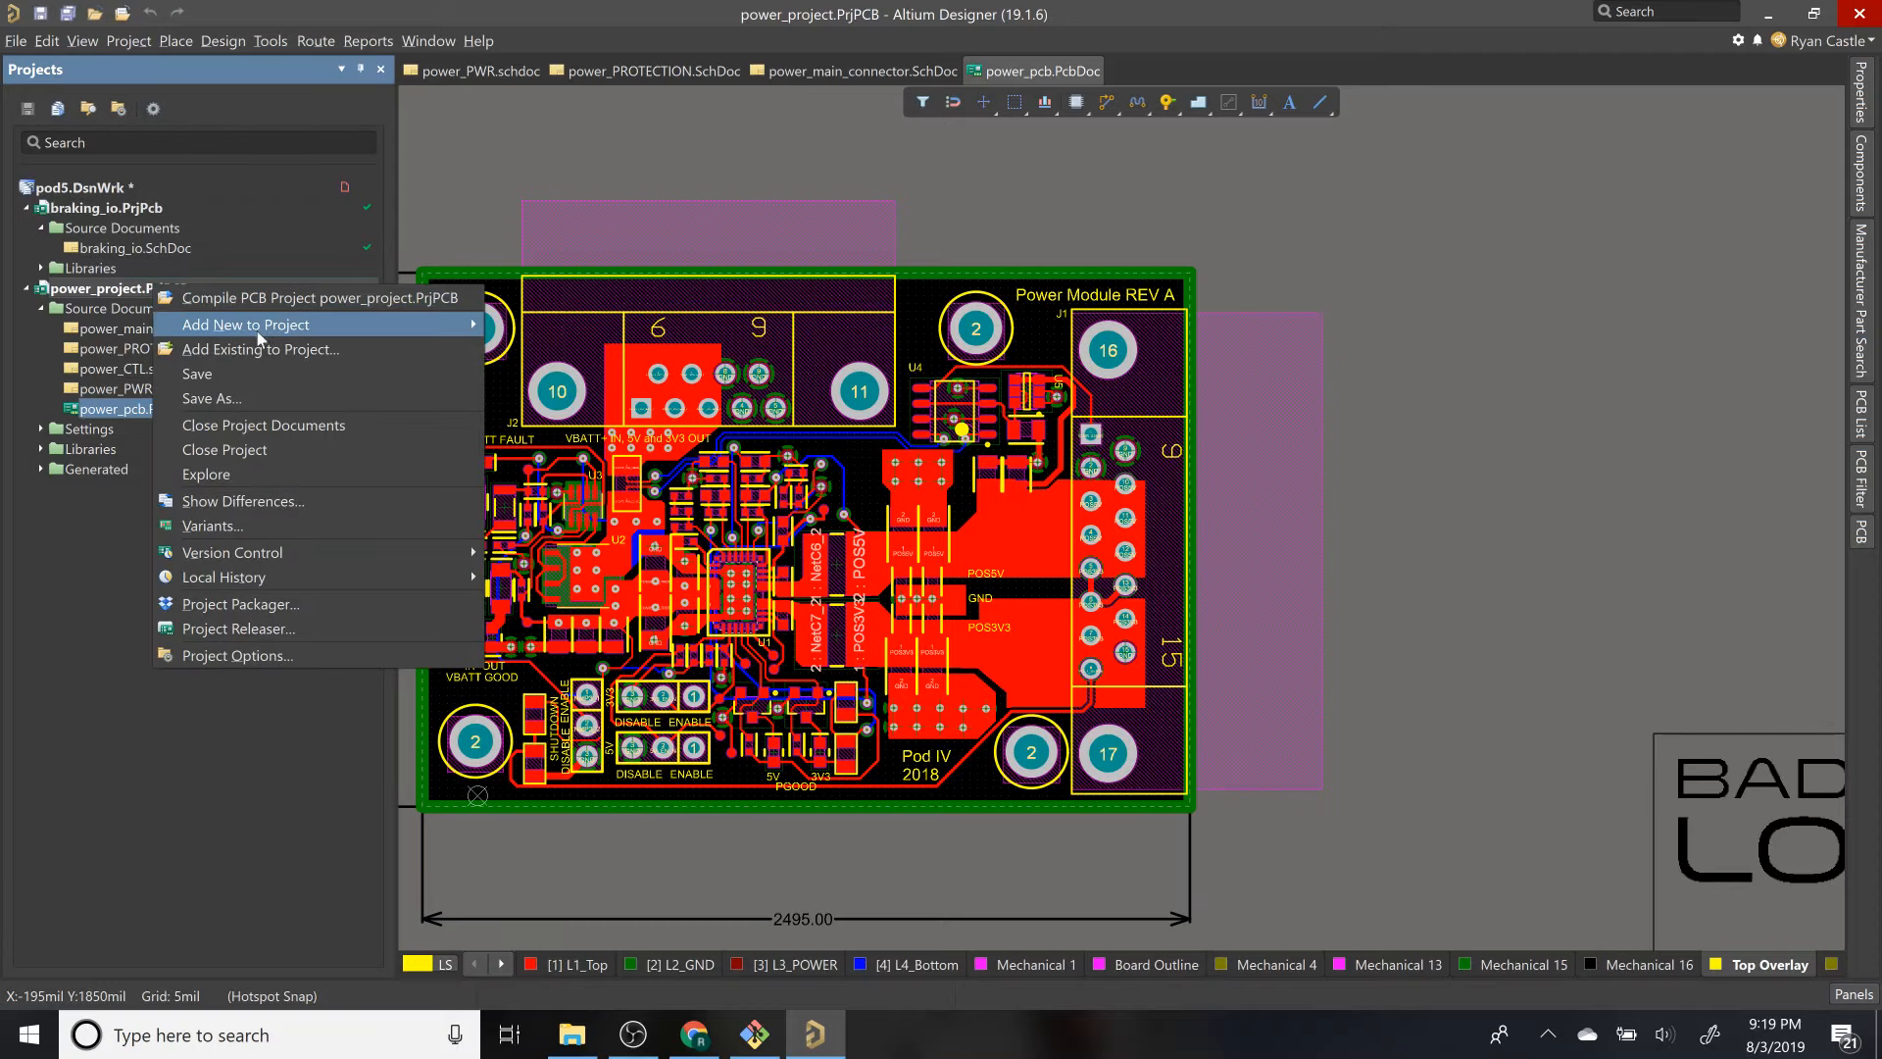
left_click(326, 423)
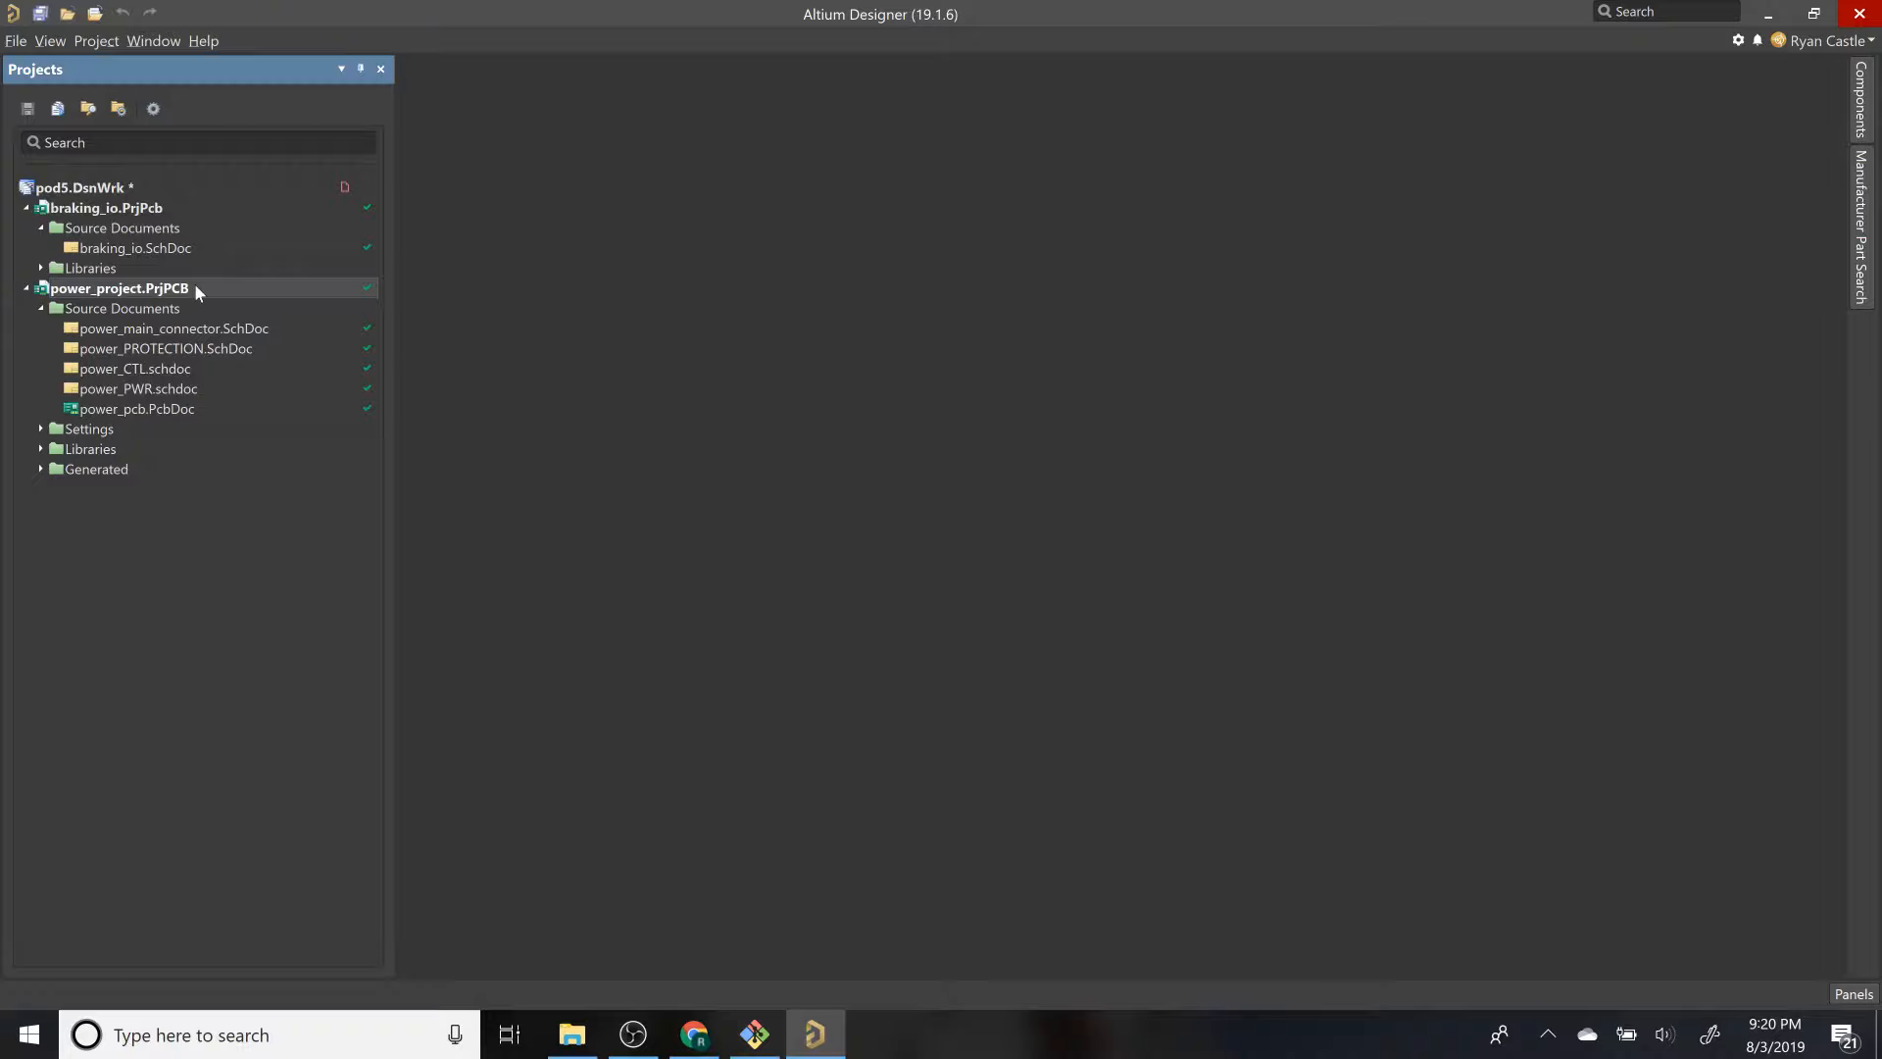
right_click(194, 284)
left_click(305, 425)
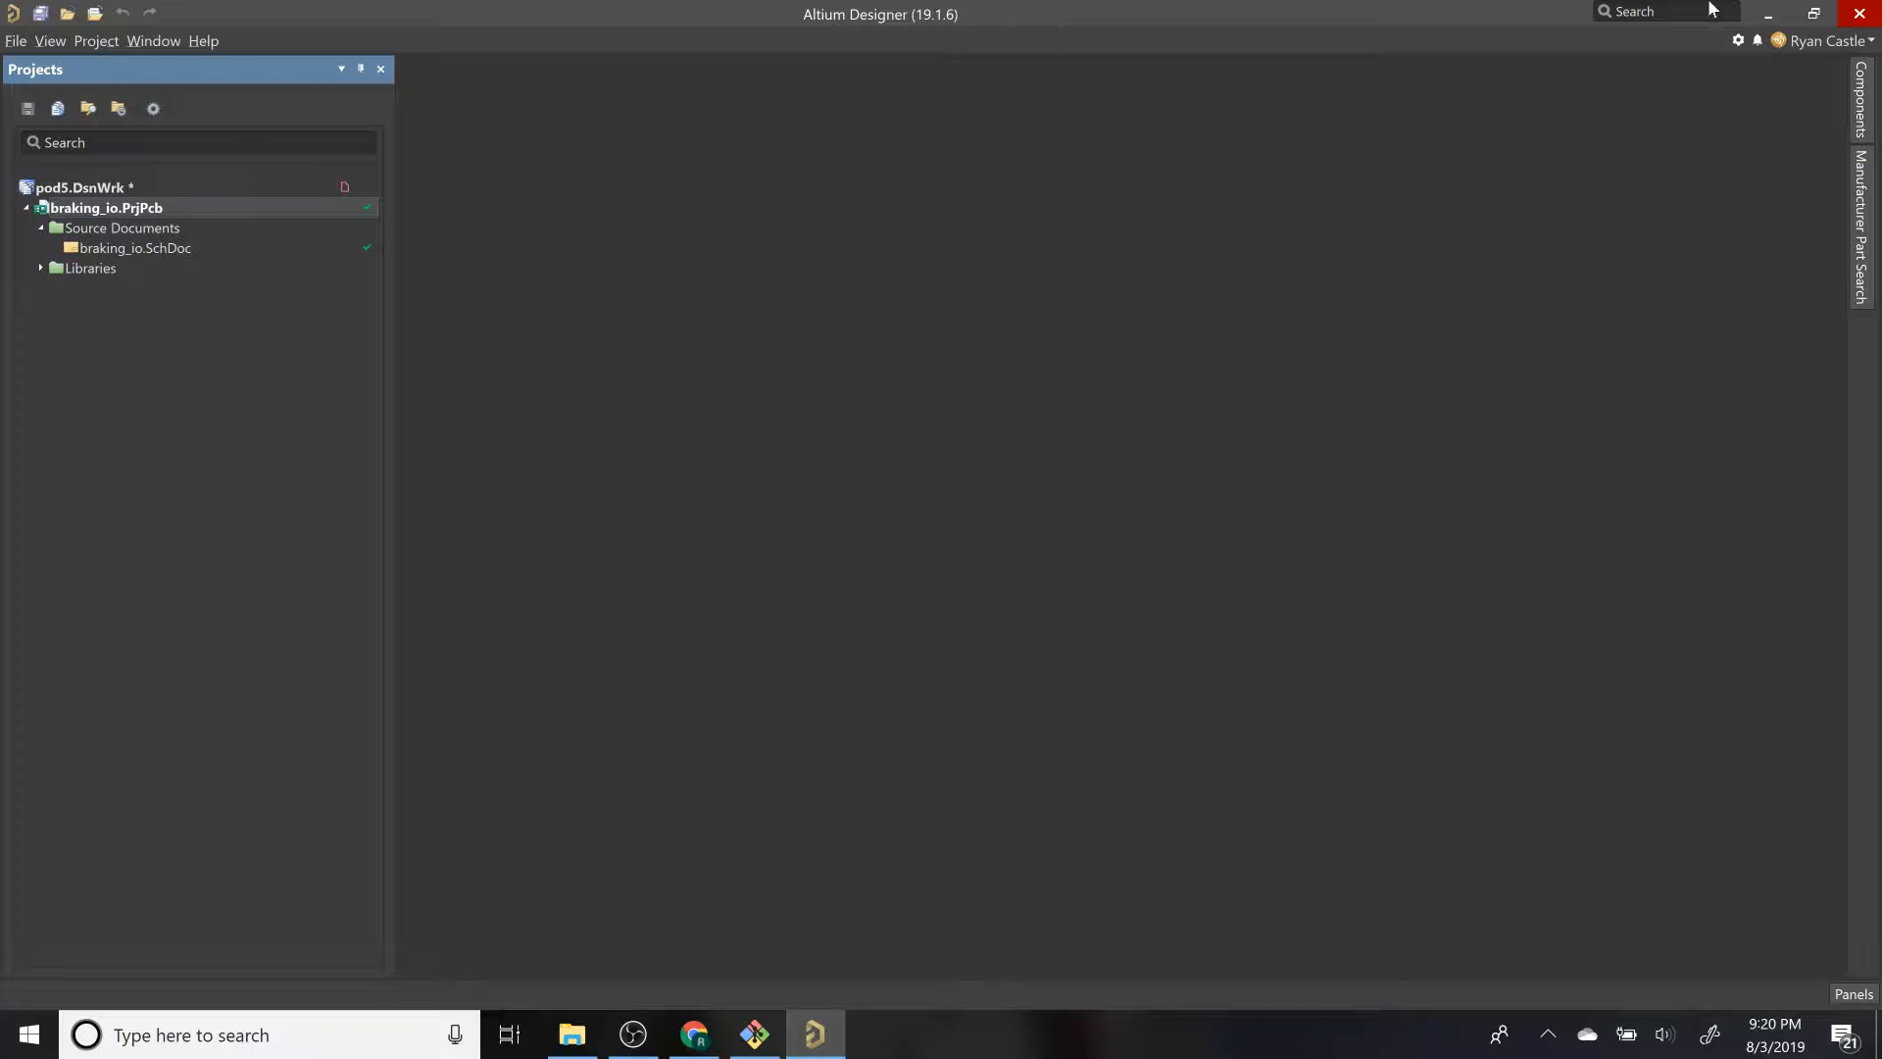
Step: Find and open the Preferences, and check the system default locations for documents, libraries and output jobs
left_click(1667, 12)
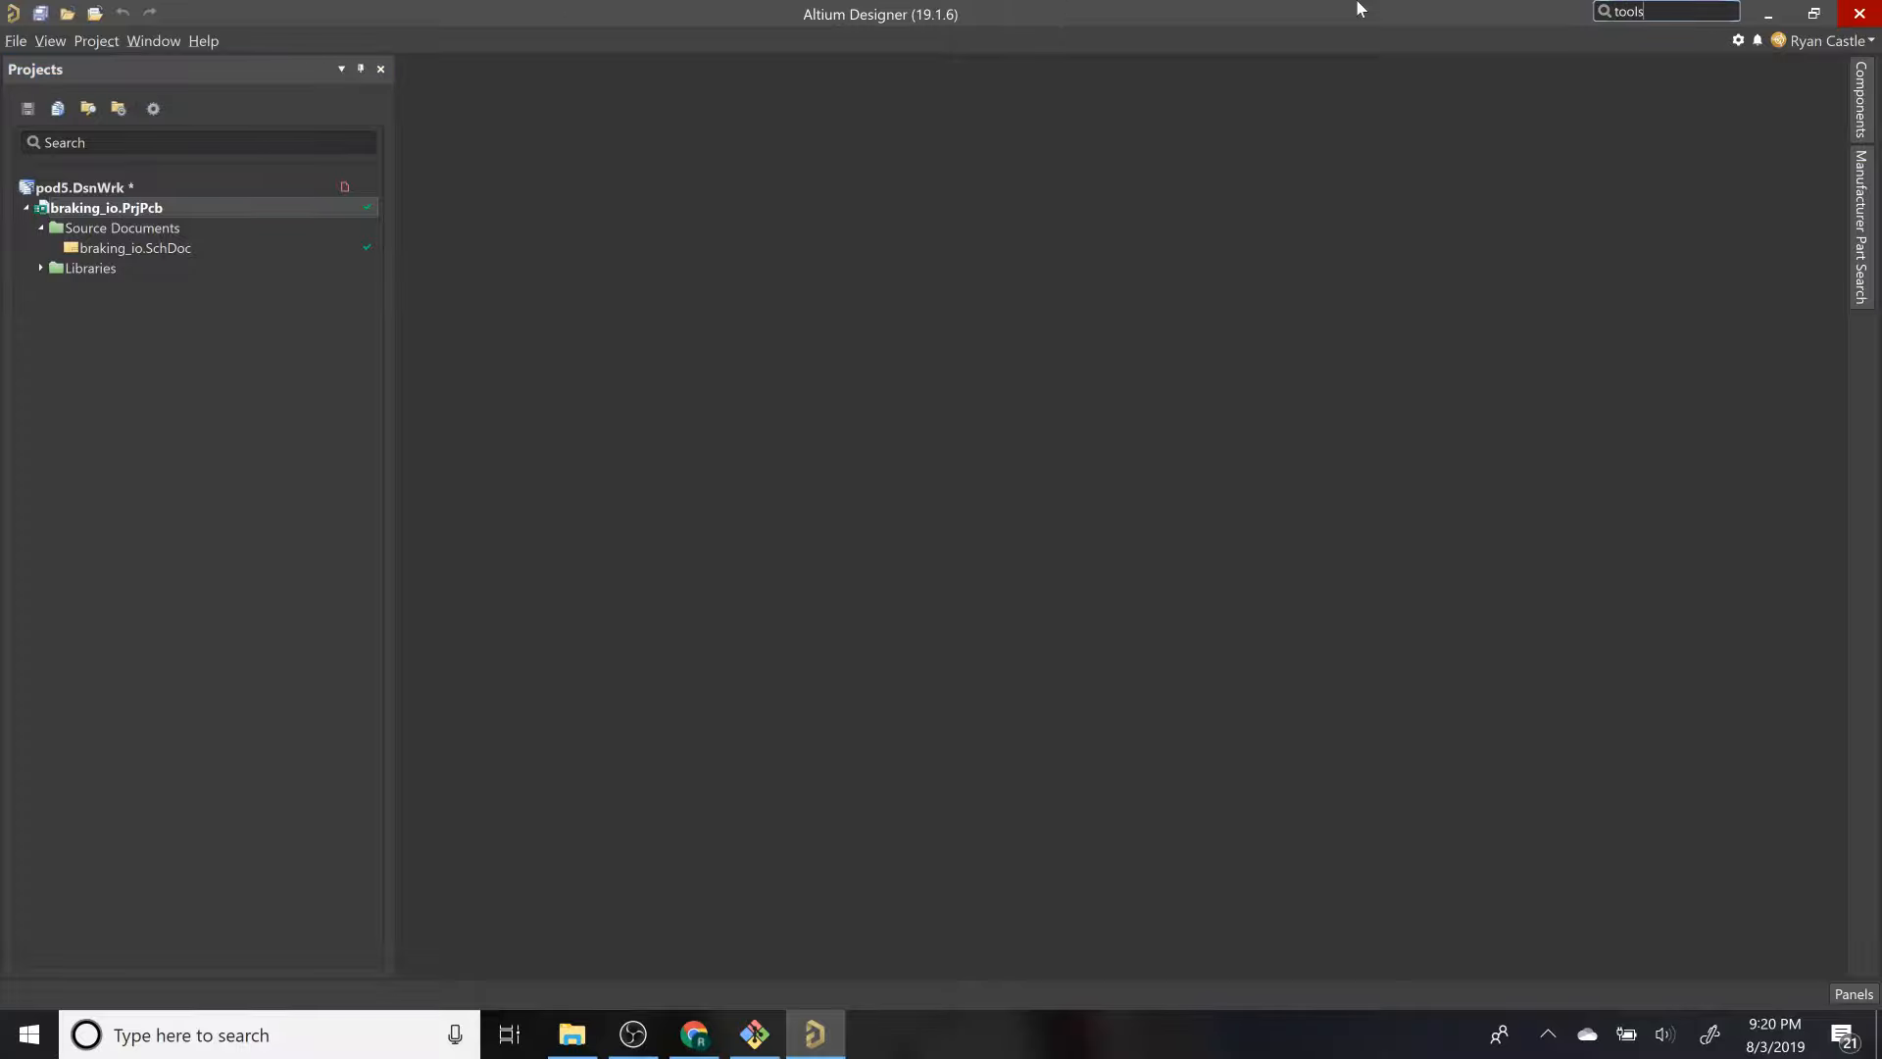
key("BackSpace")
key("BackSpace")
key("BackSpace")
key("BackSpace")
type("preferences")
key("Return")
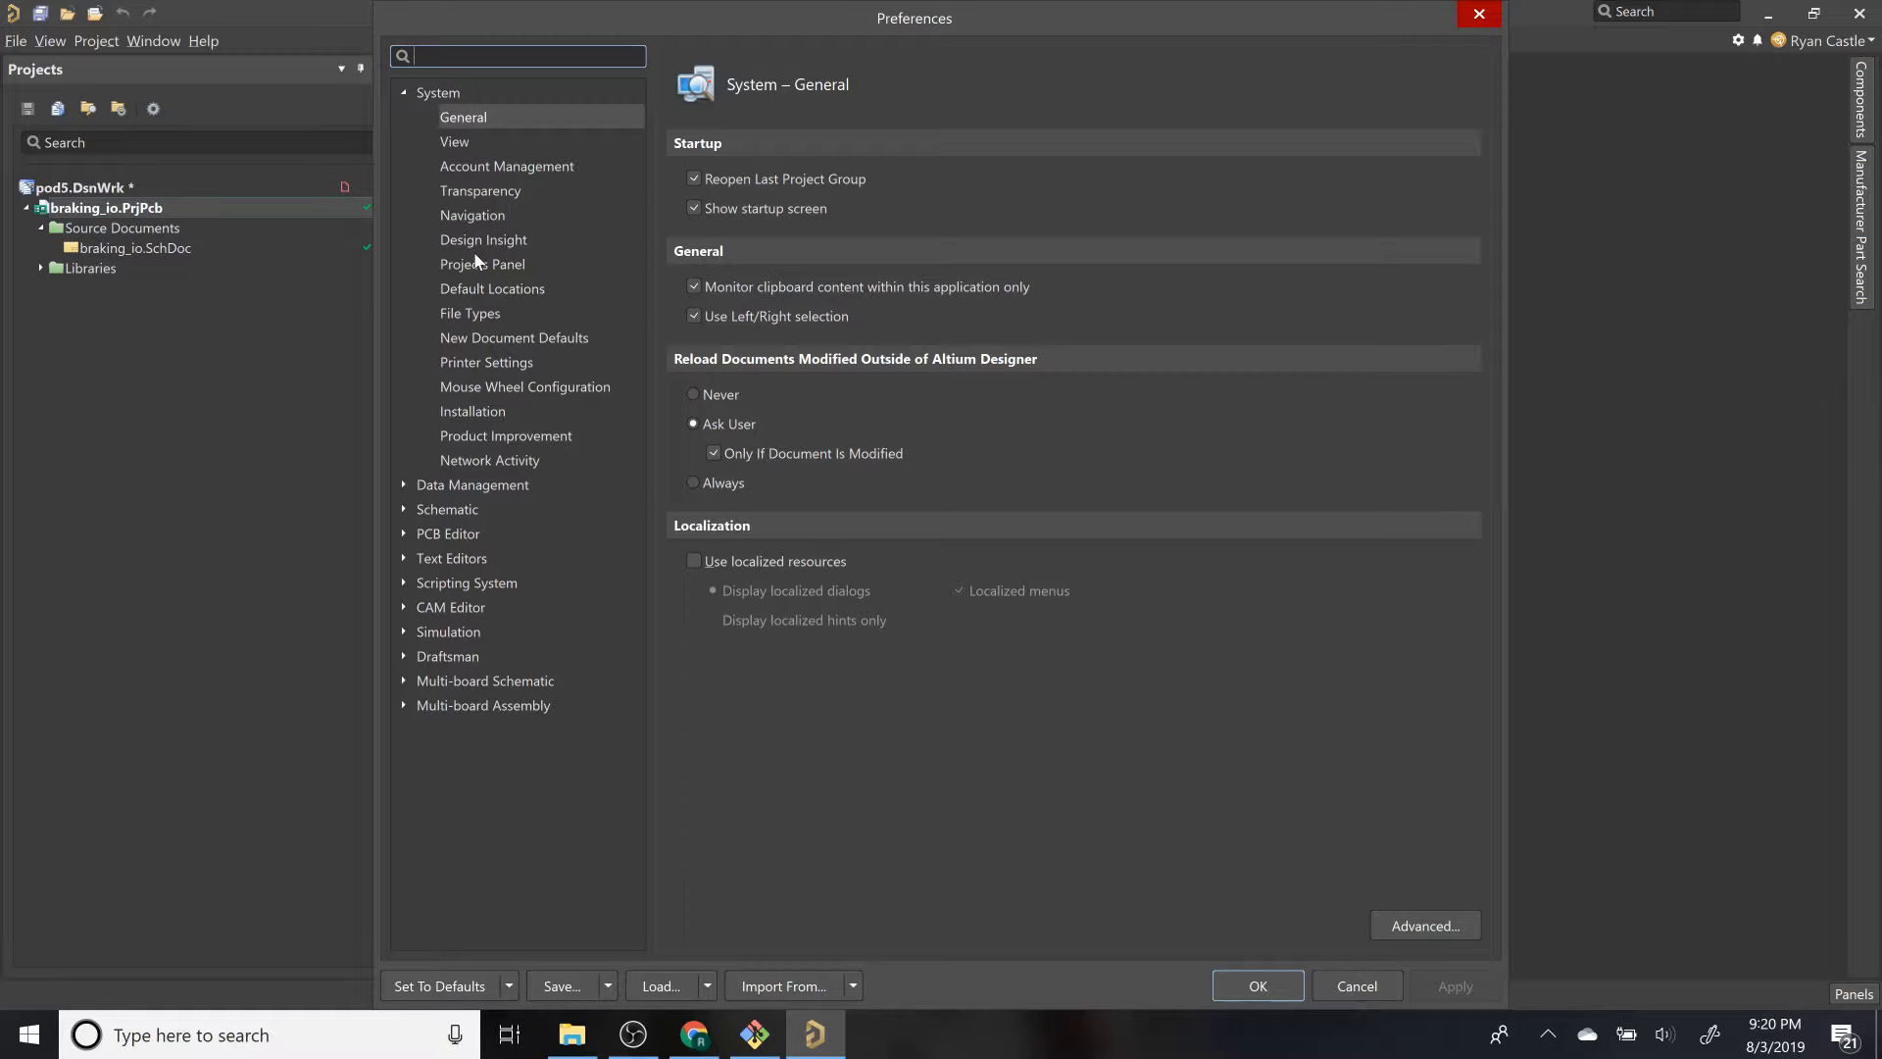
left_click(475, 290)
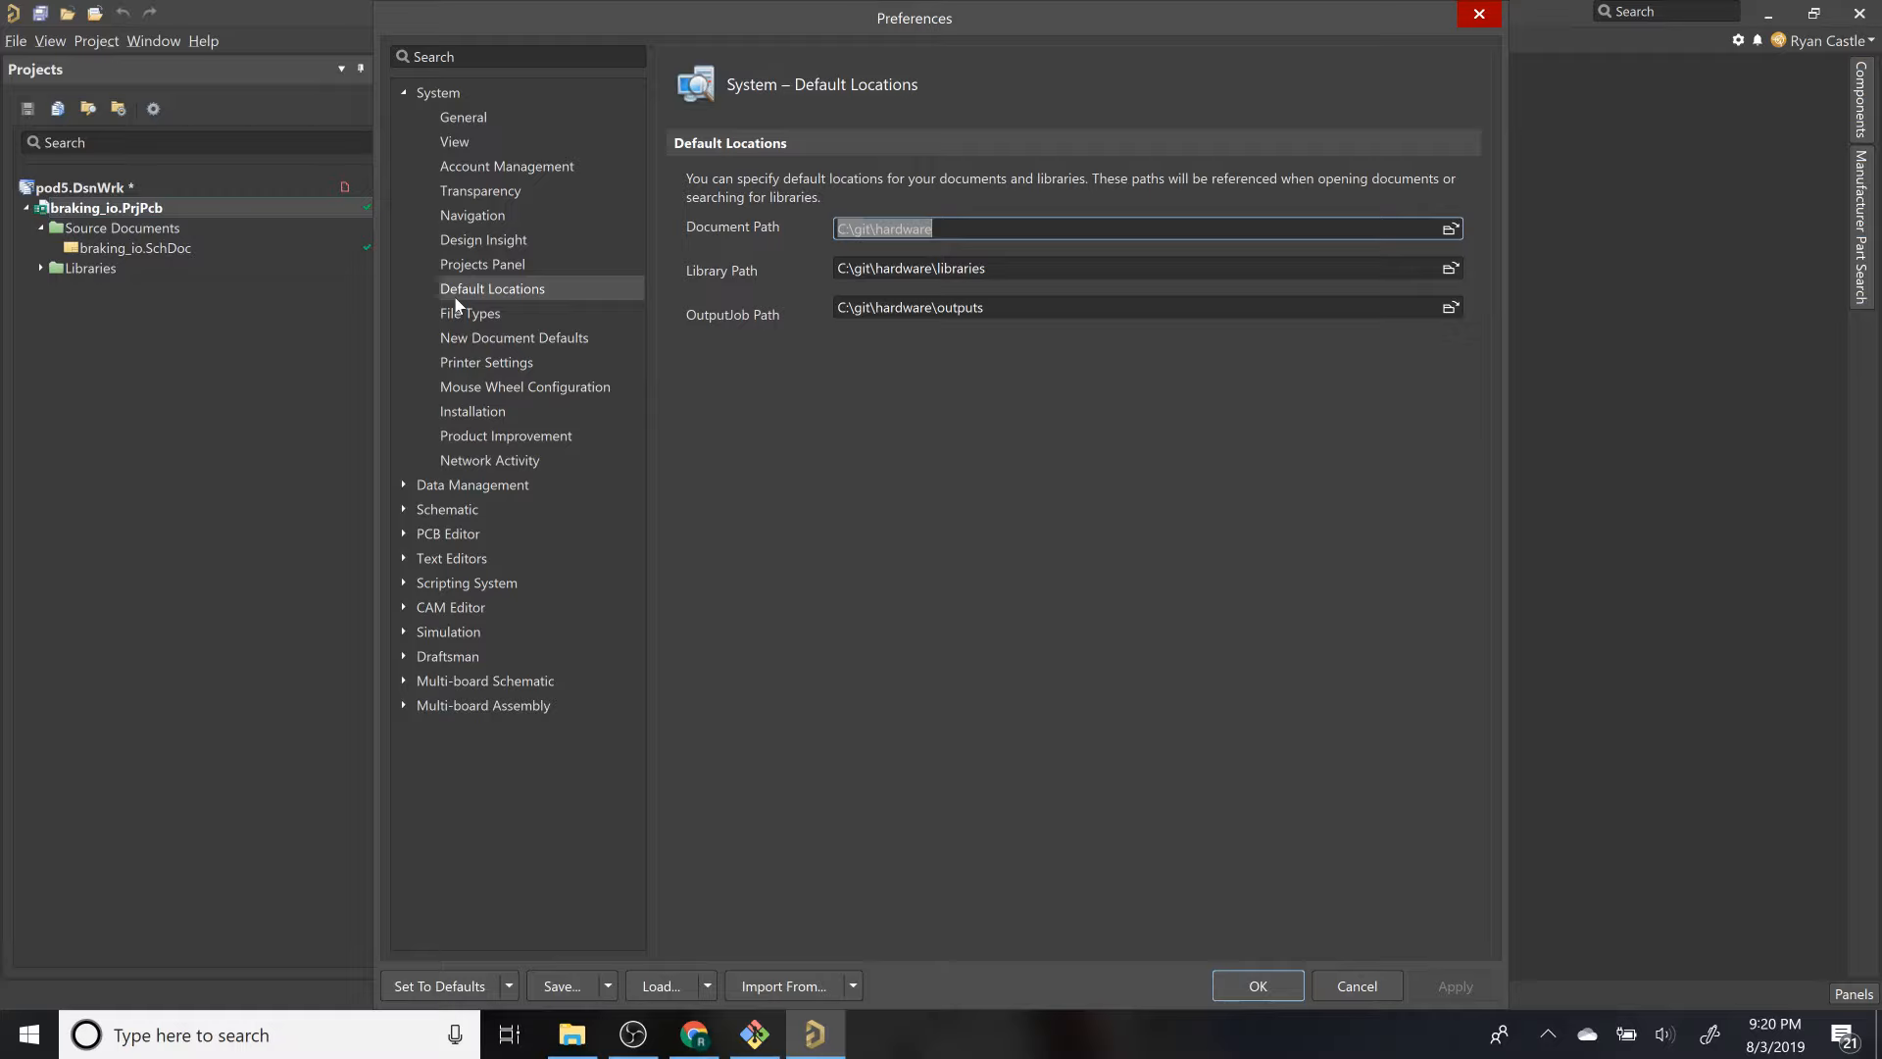
left_click(858, 392)
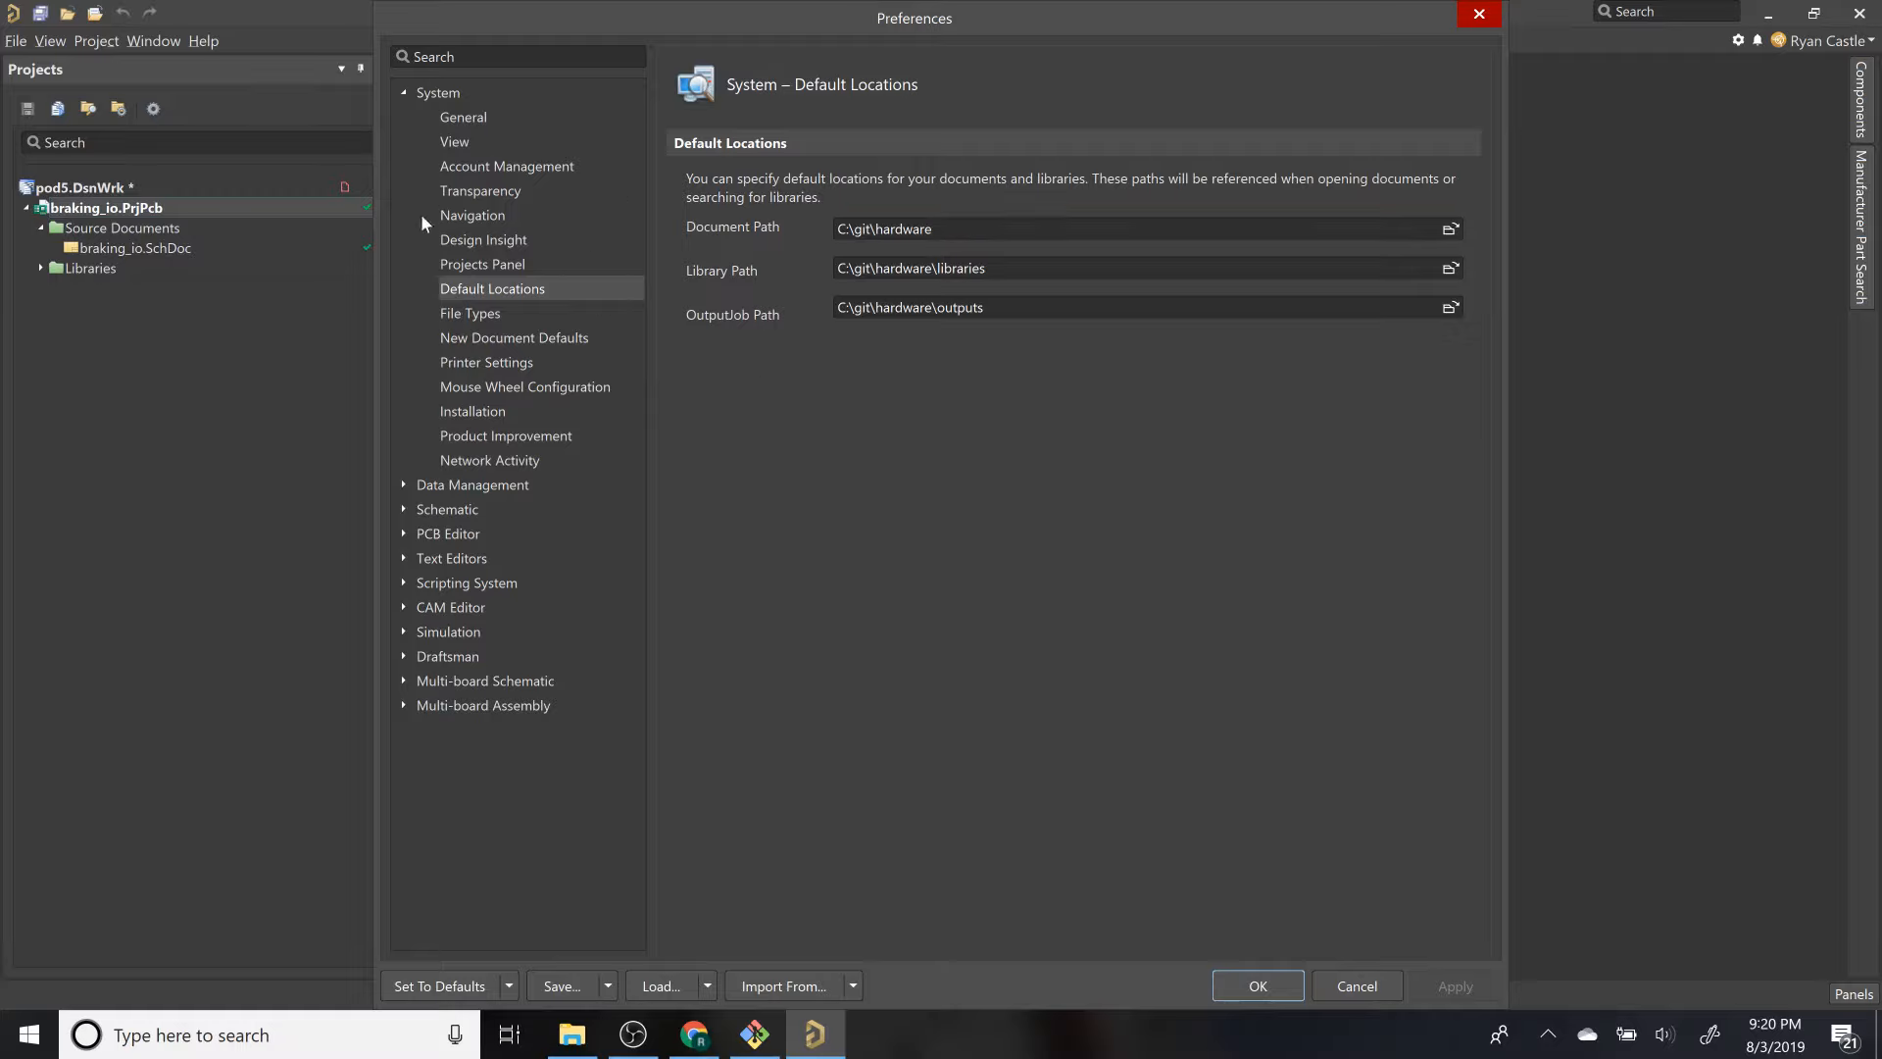
Step: In New Document Defaults, choose badgerloop_sch_template.SchDot from C:\git\hardware\resources\templates as the default schematic for PCB projects
left_click(492, 337)
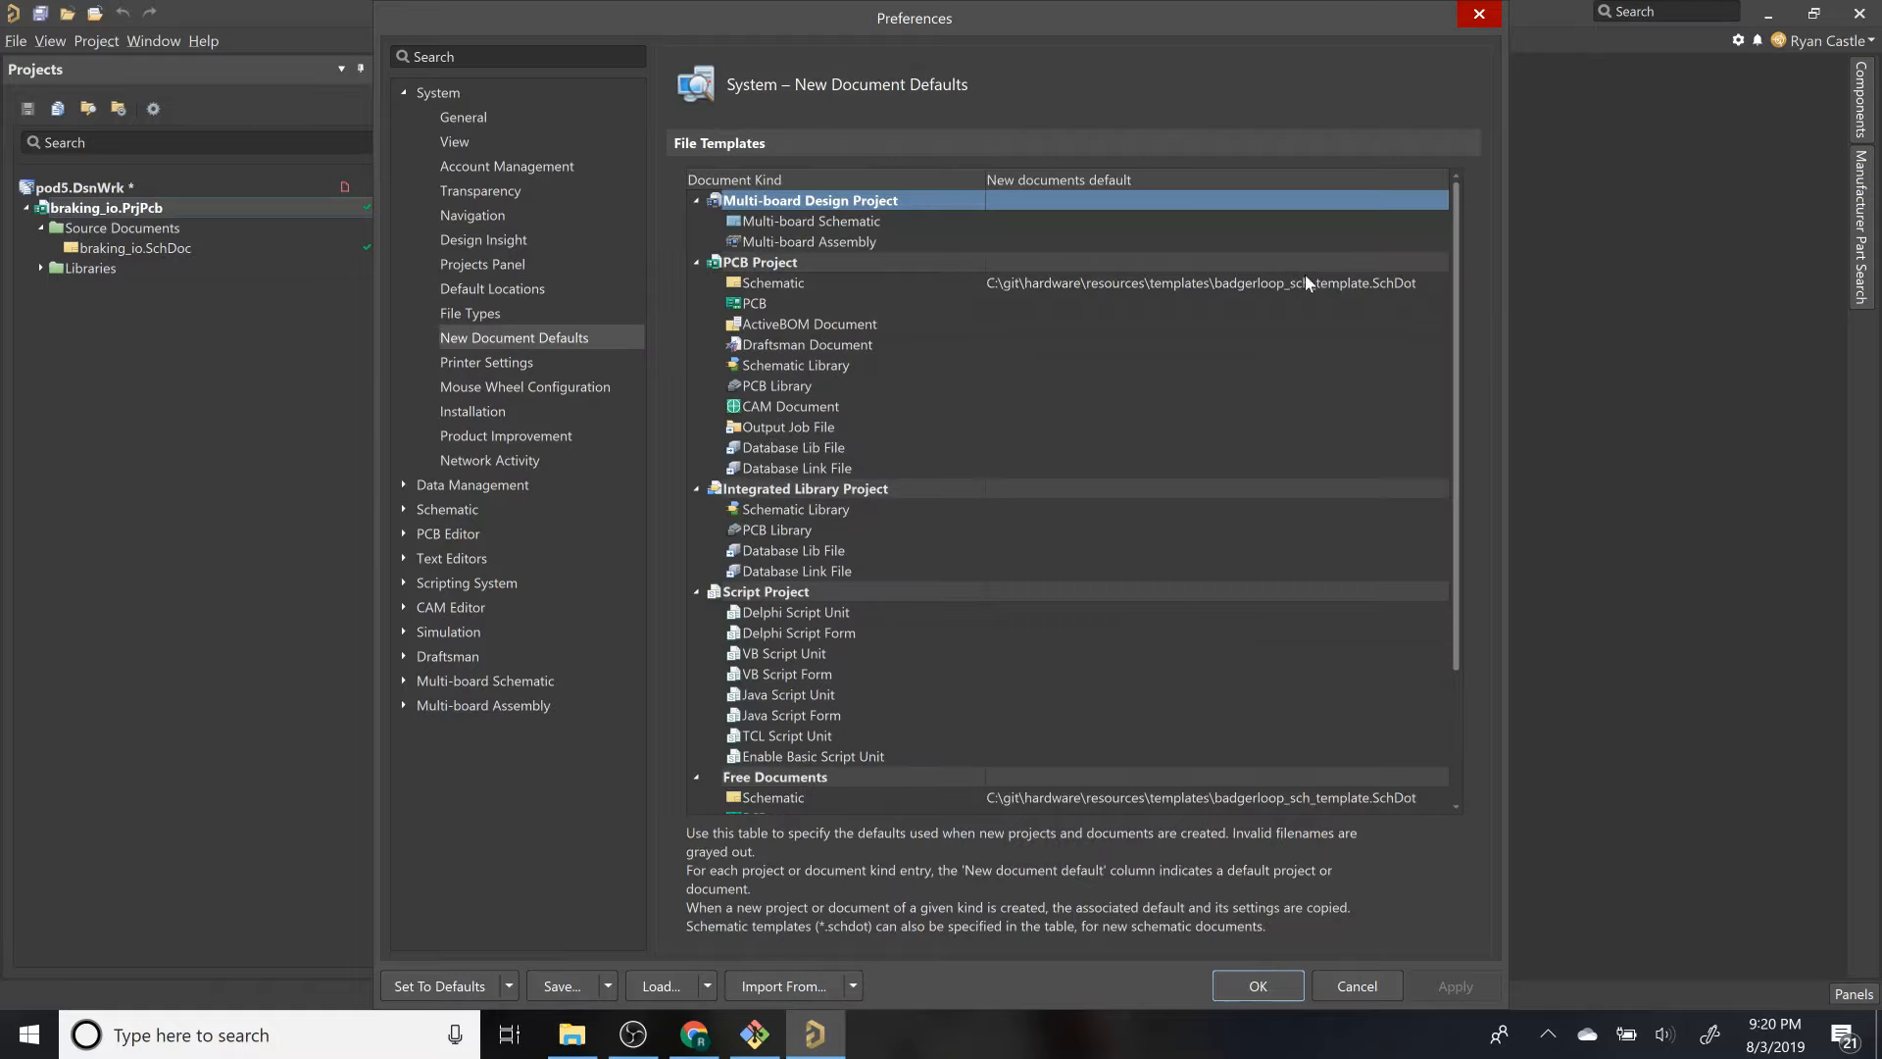
left_click(1347, 282)
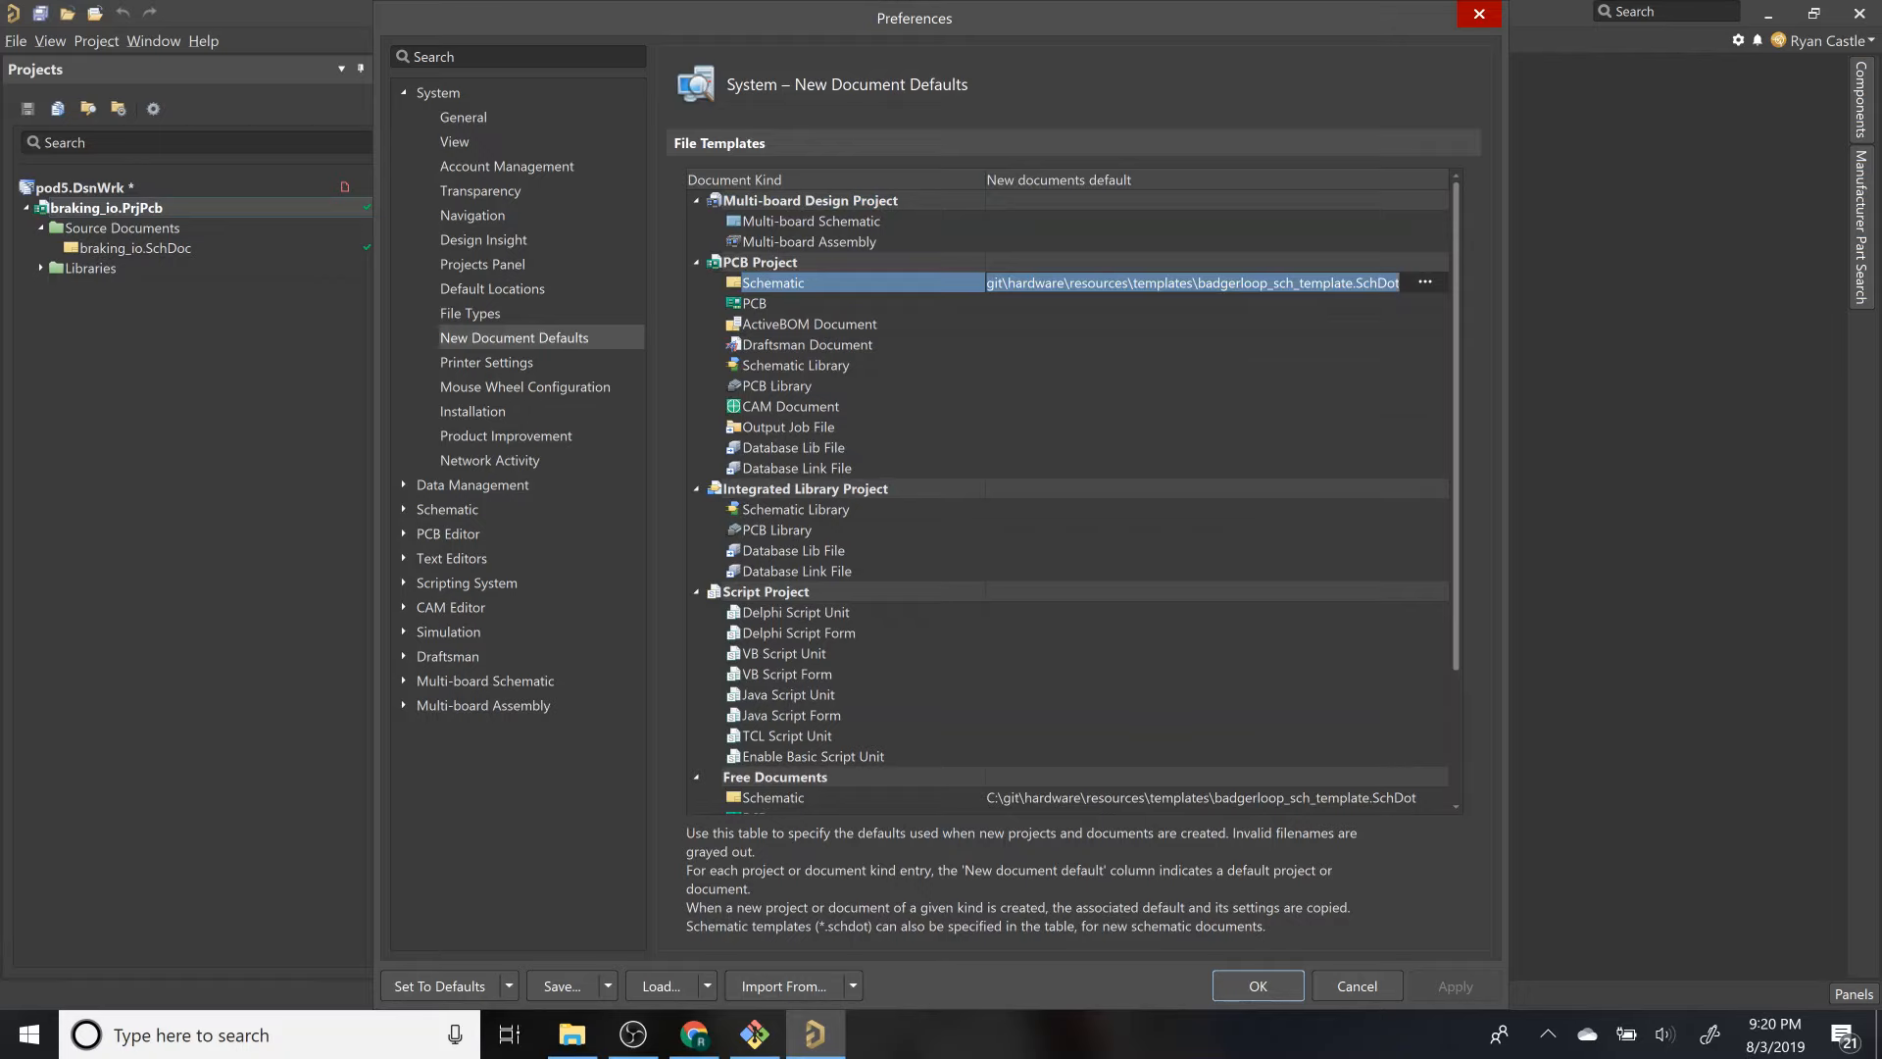
left_click(1425, 283)
left_click(1467, 293)
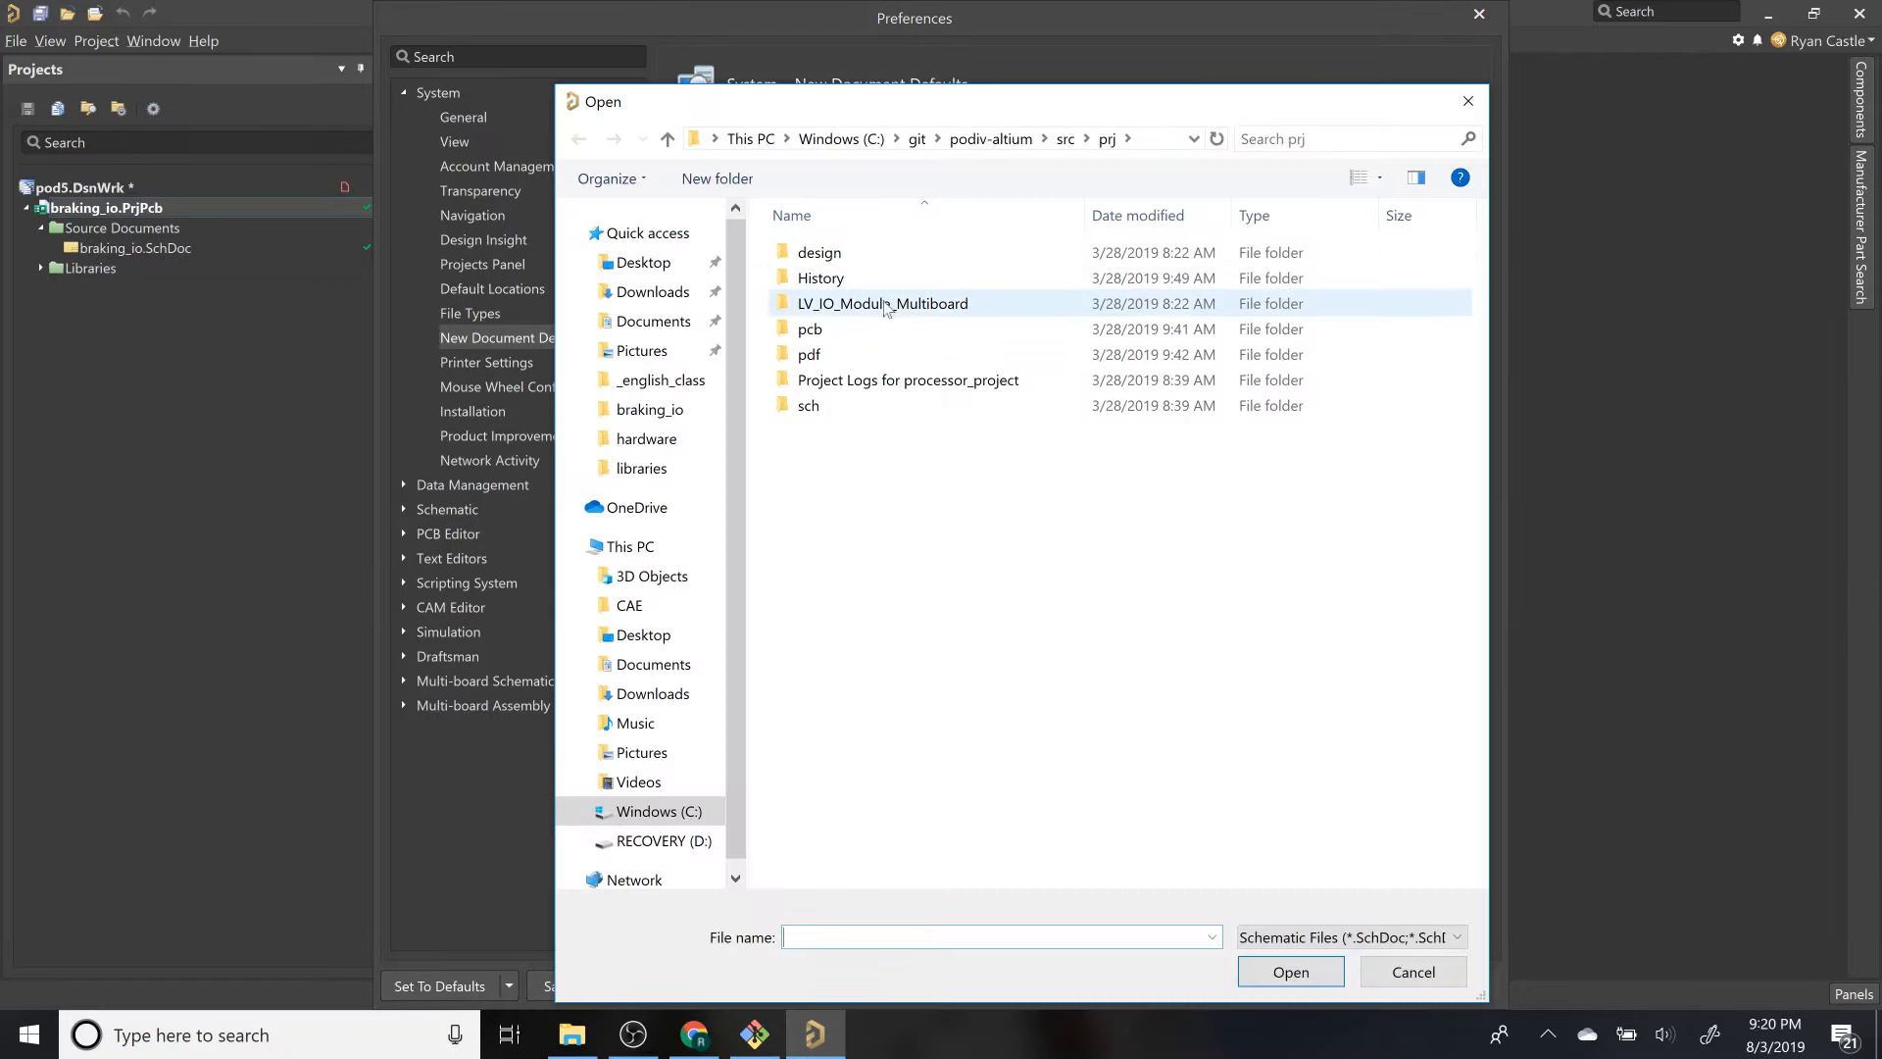
left_click(845, 139)
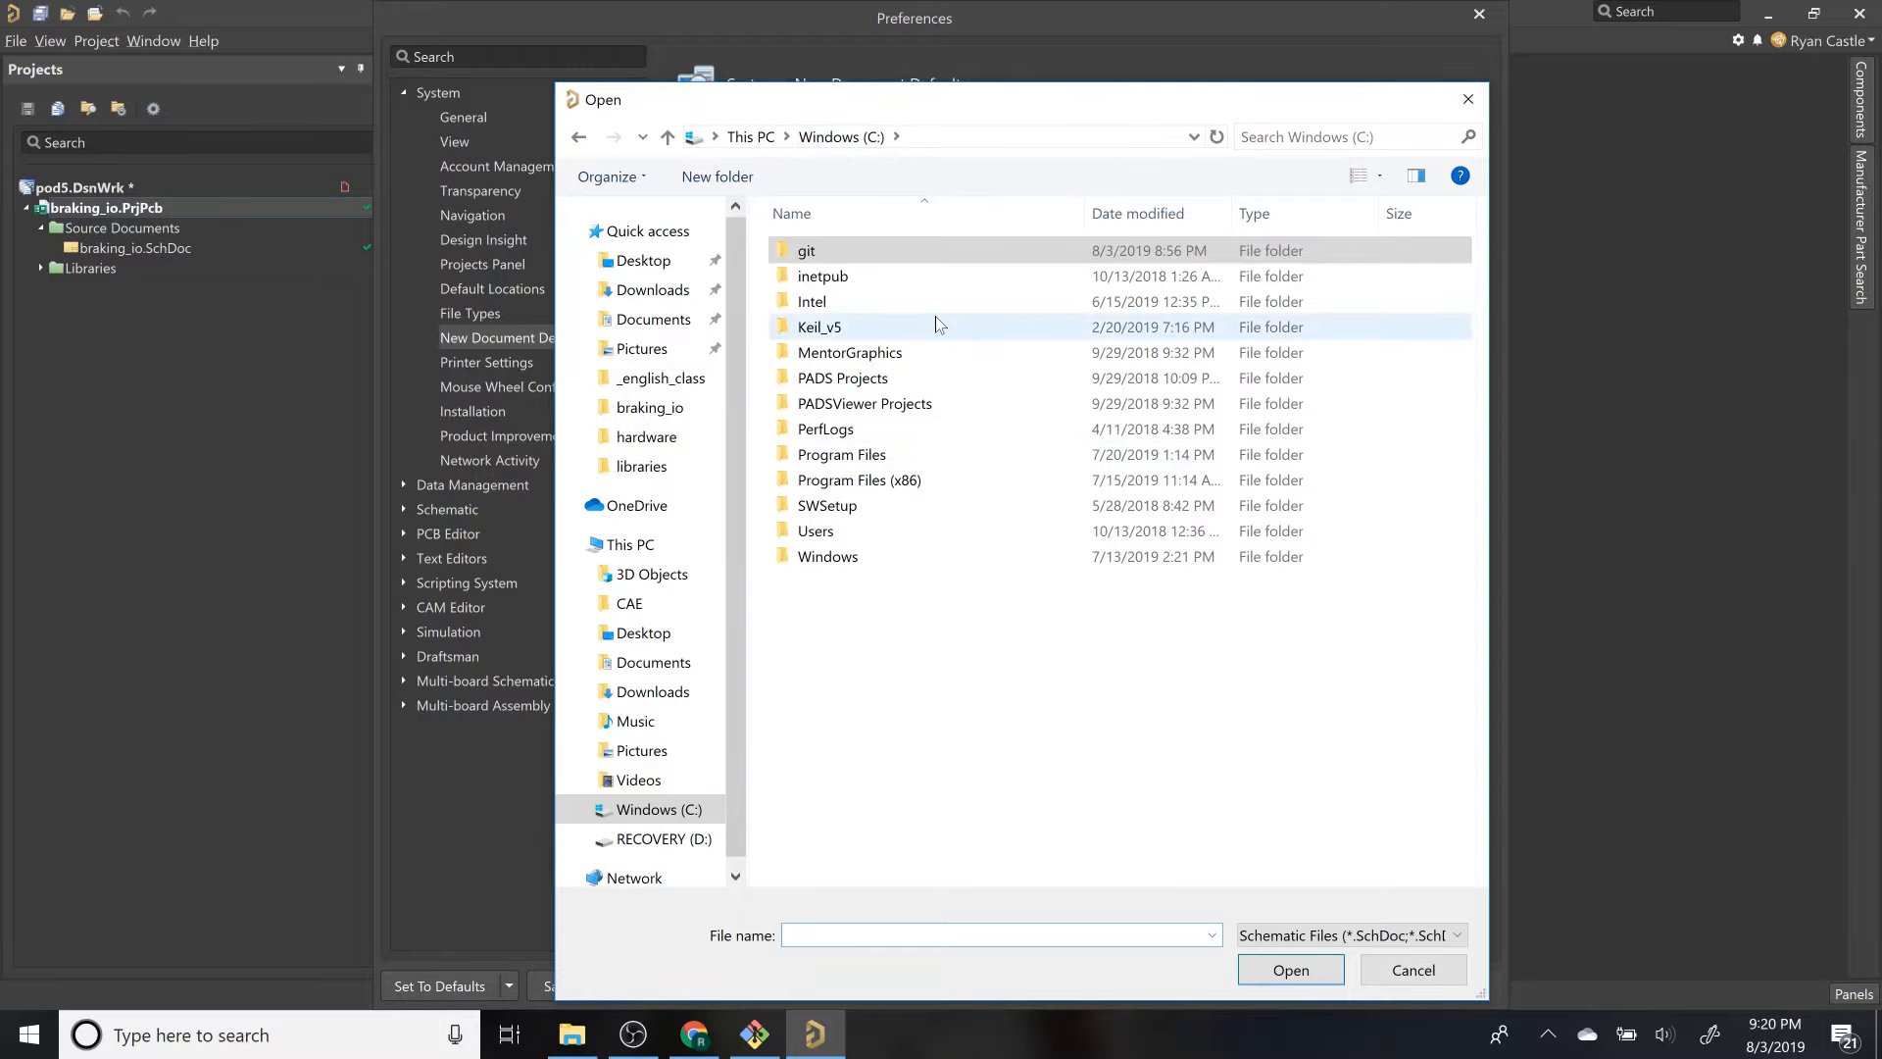
double_click(951, 257)
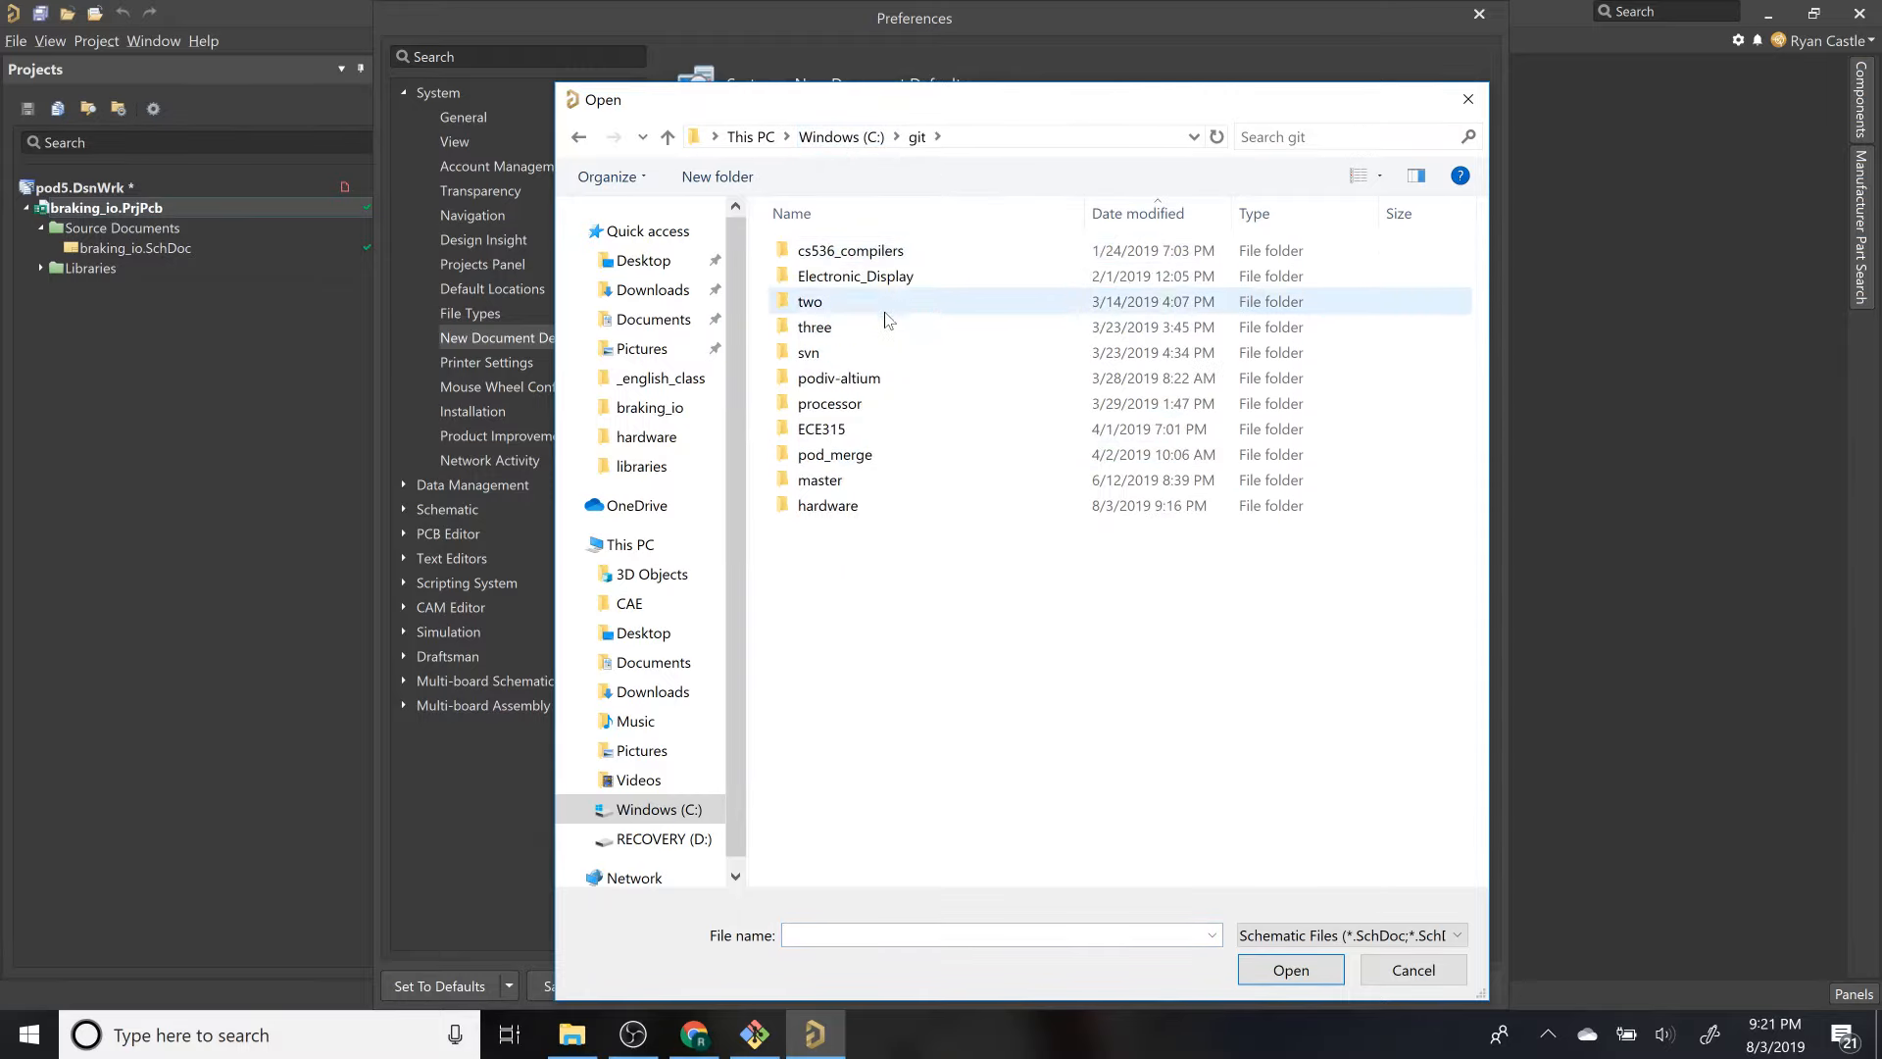
double_click(913, 506)
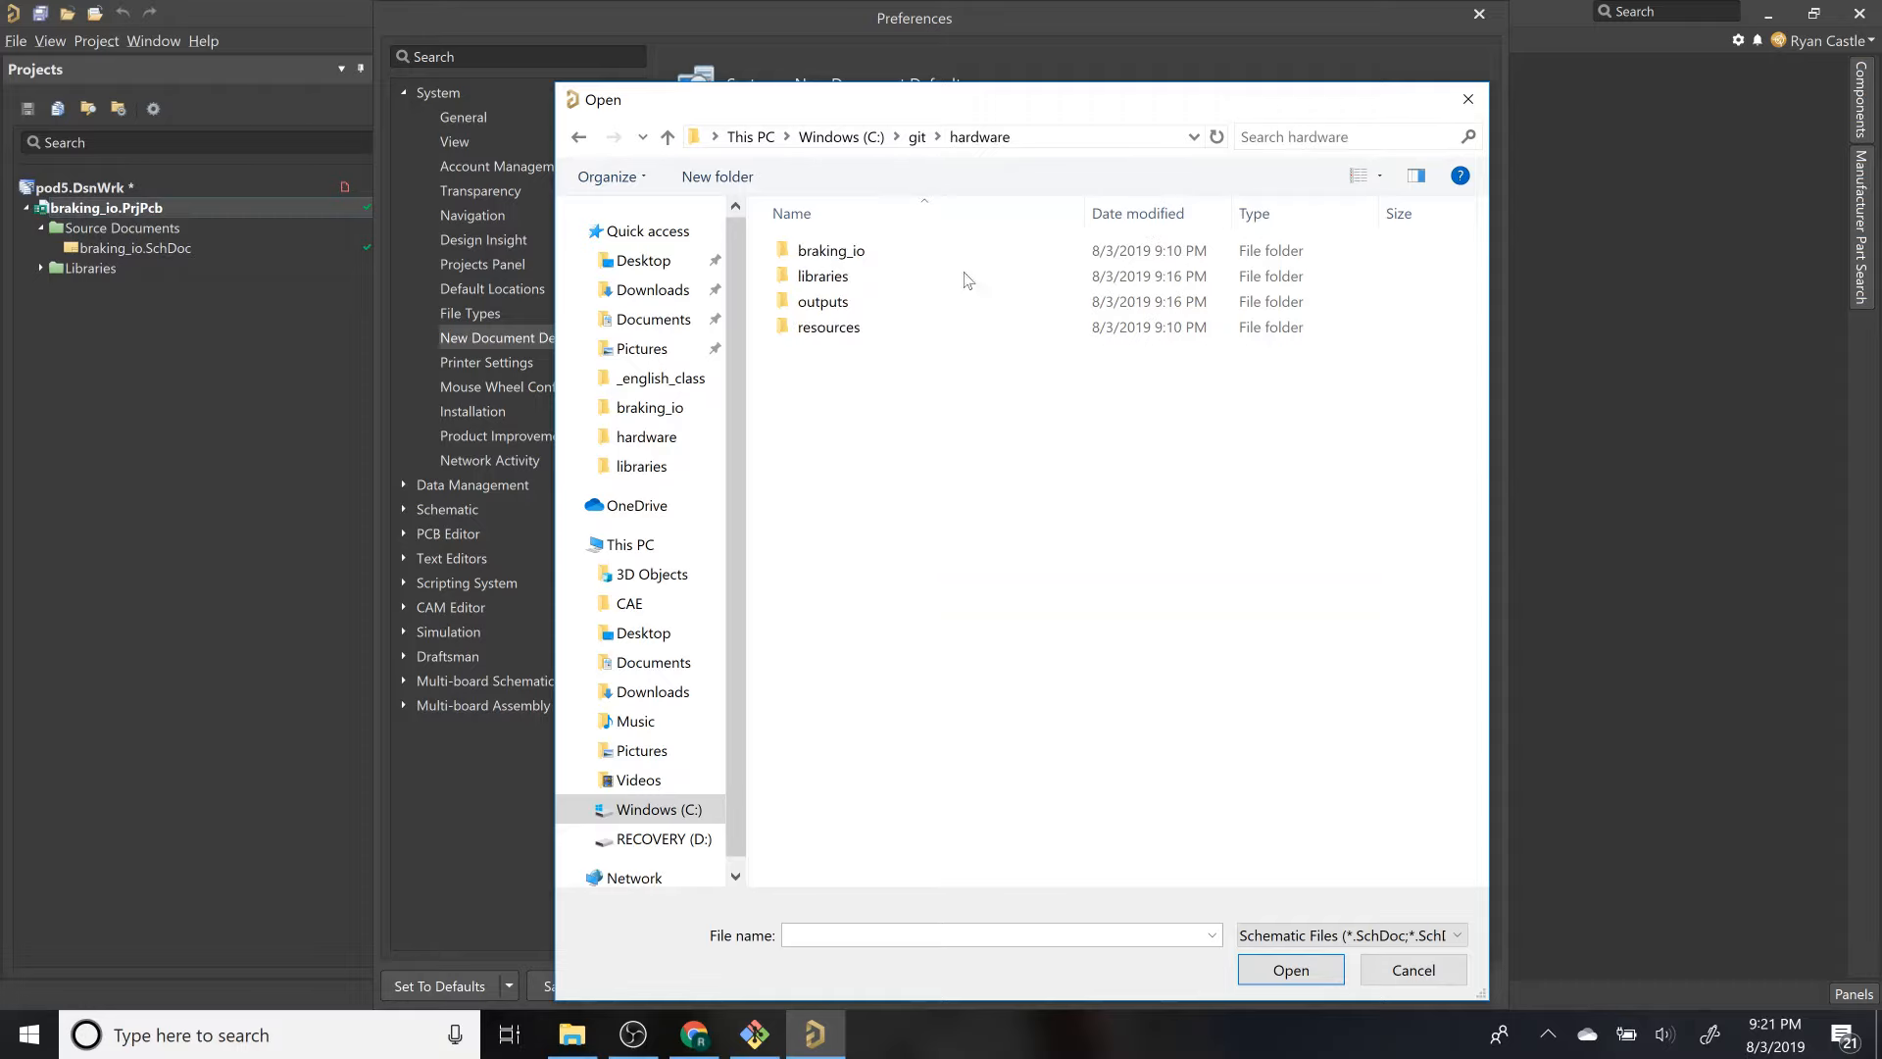
double_click(894, 330)
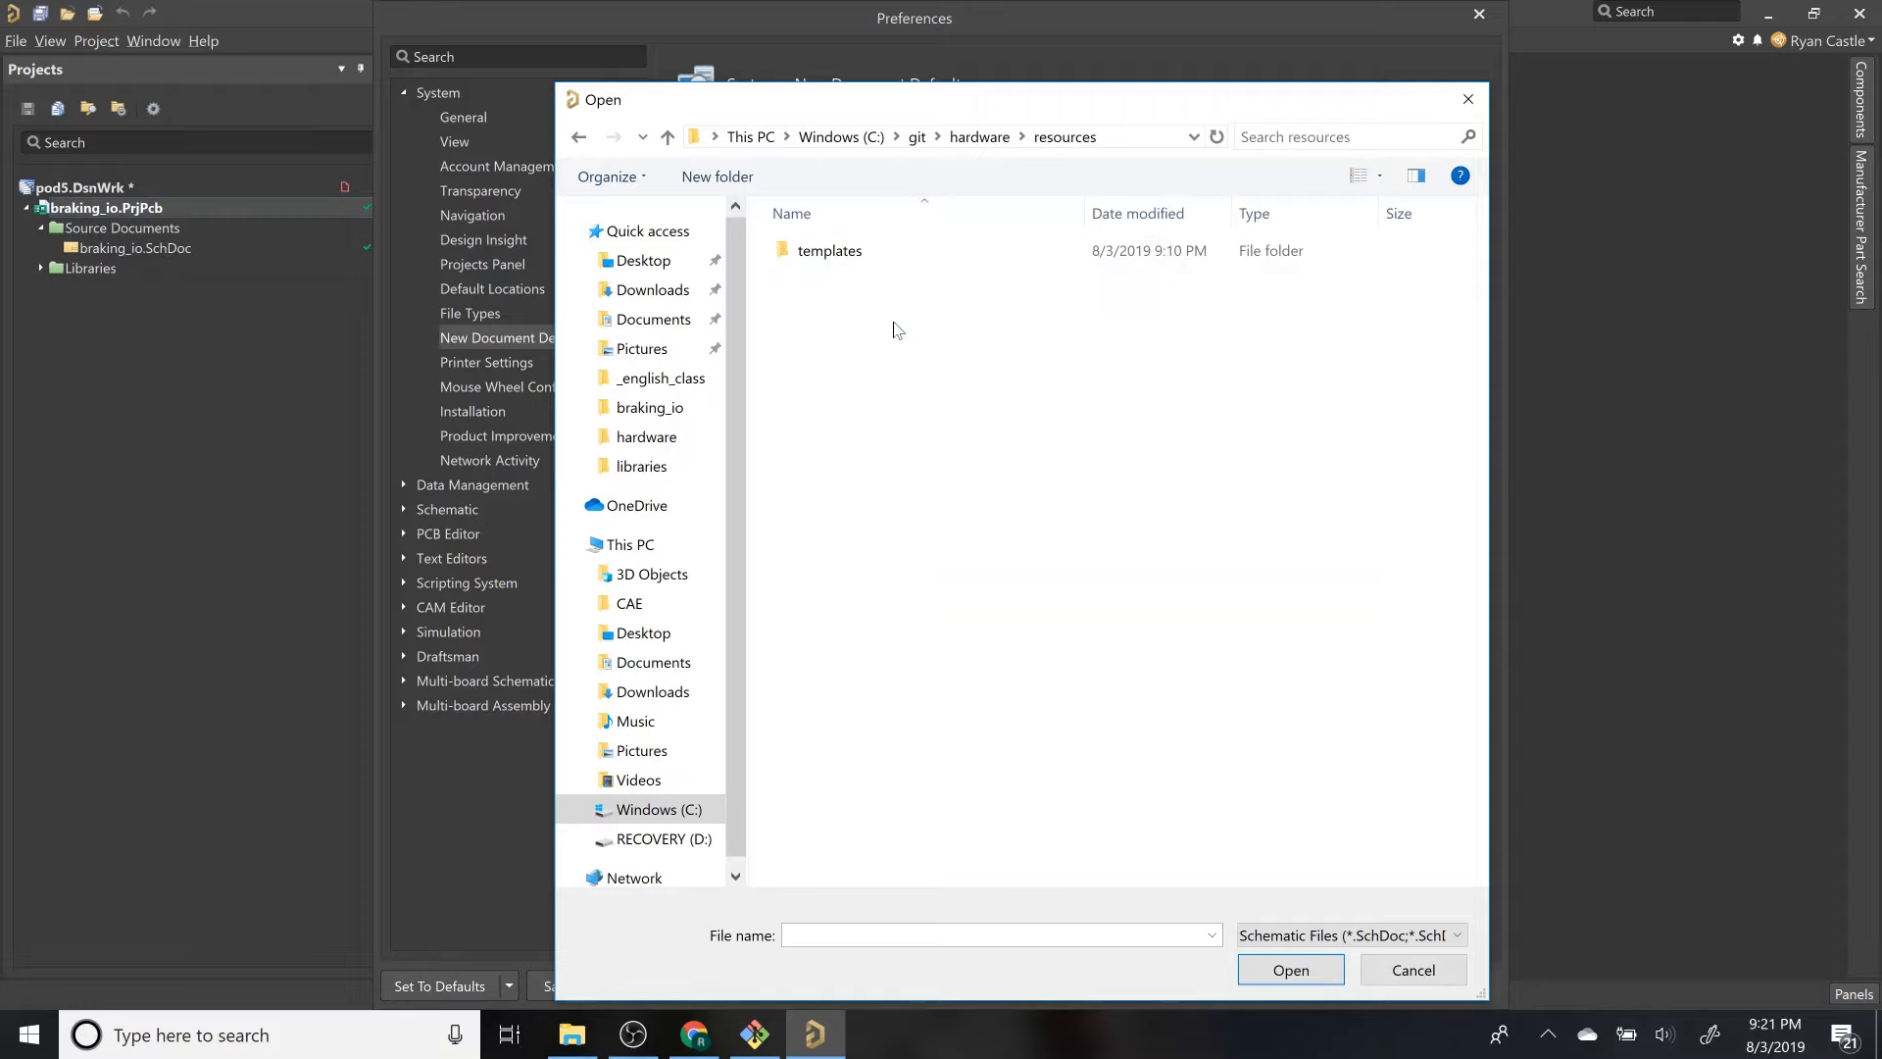
double_click(932, 257)
double_click(934, 253)
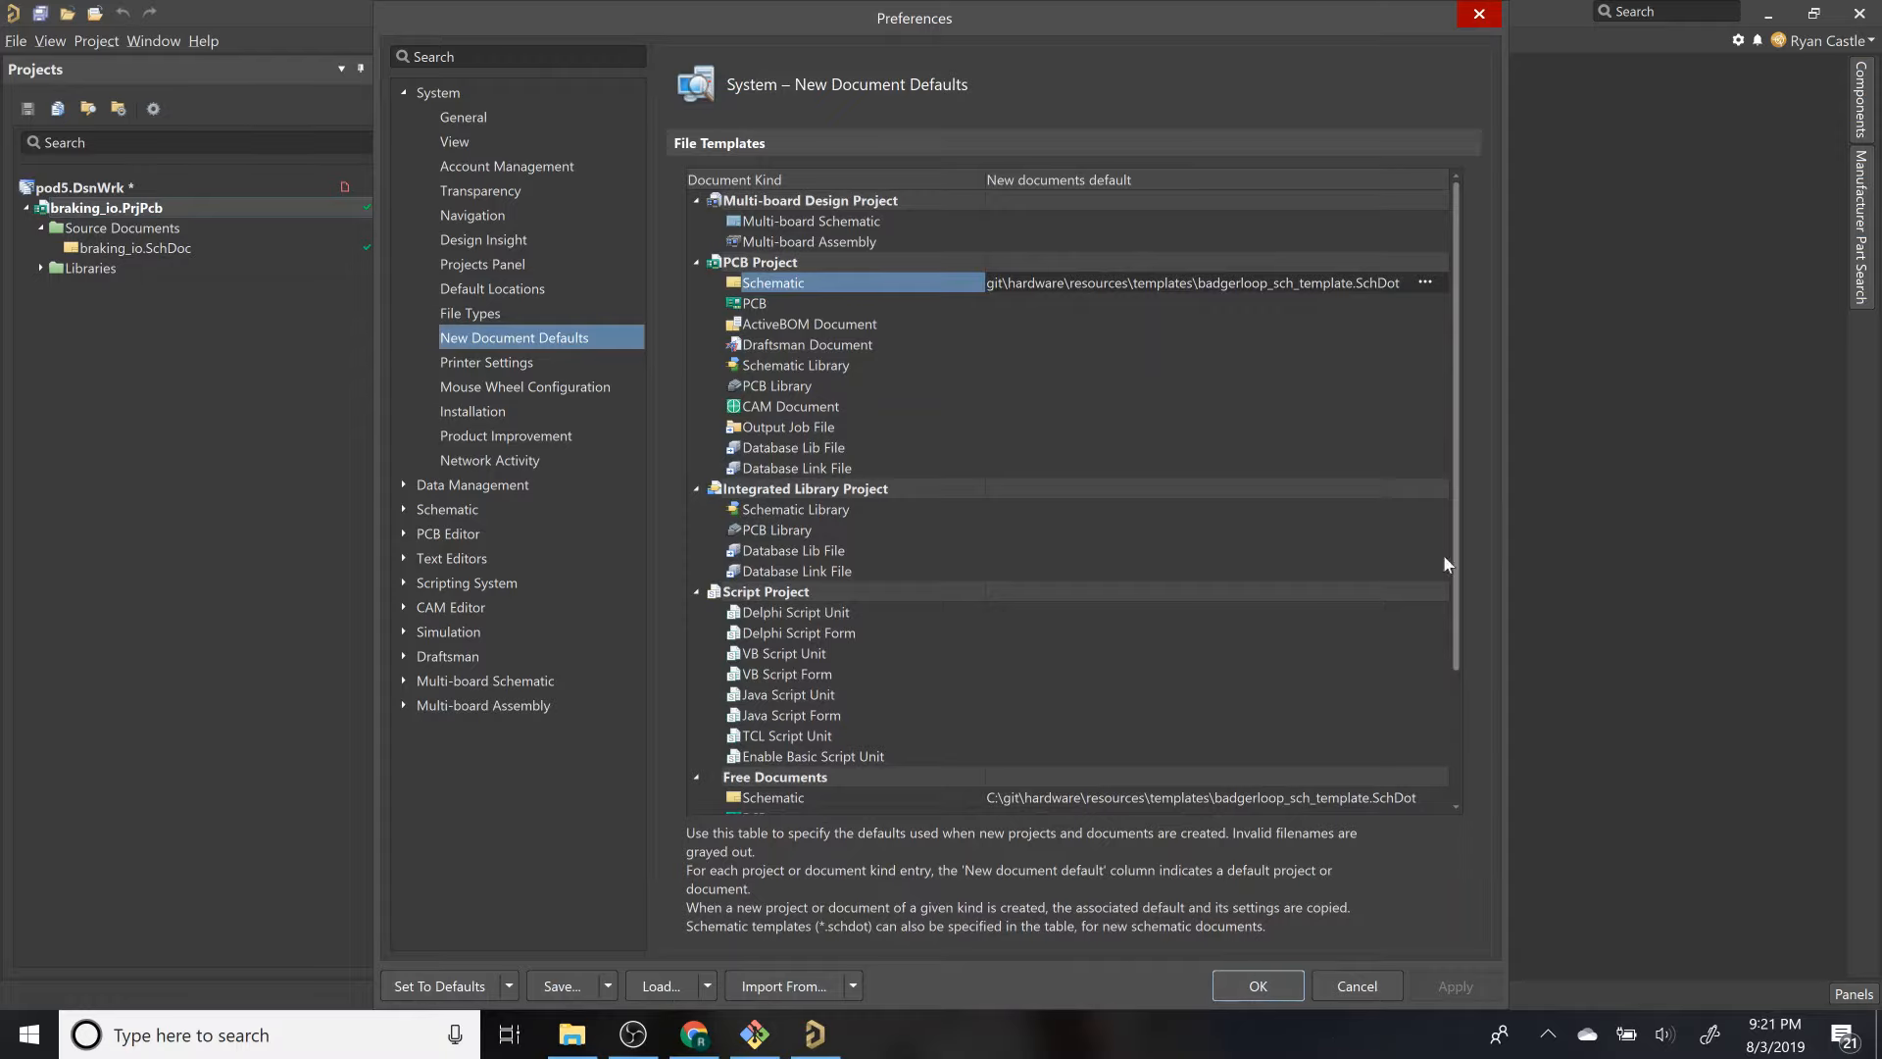
Step: Look through the Schematic preferences, including General, Graphical Editing, Compiler, AutoFocus and Defaults, and leave the Preferences without saving
left_click(402, 510)
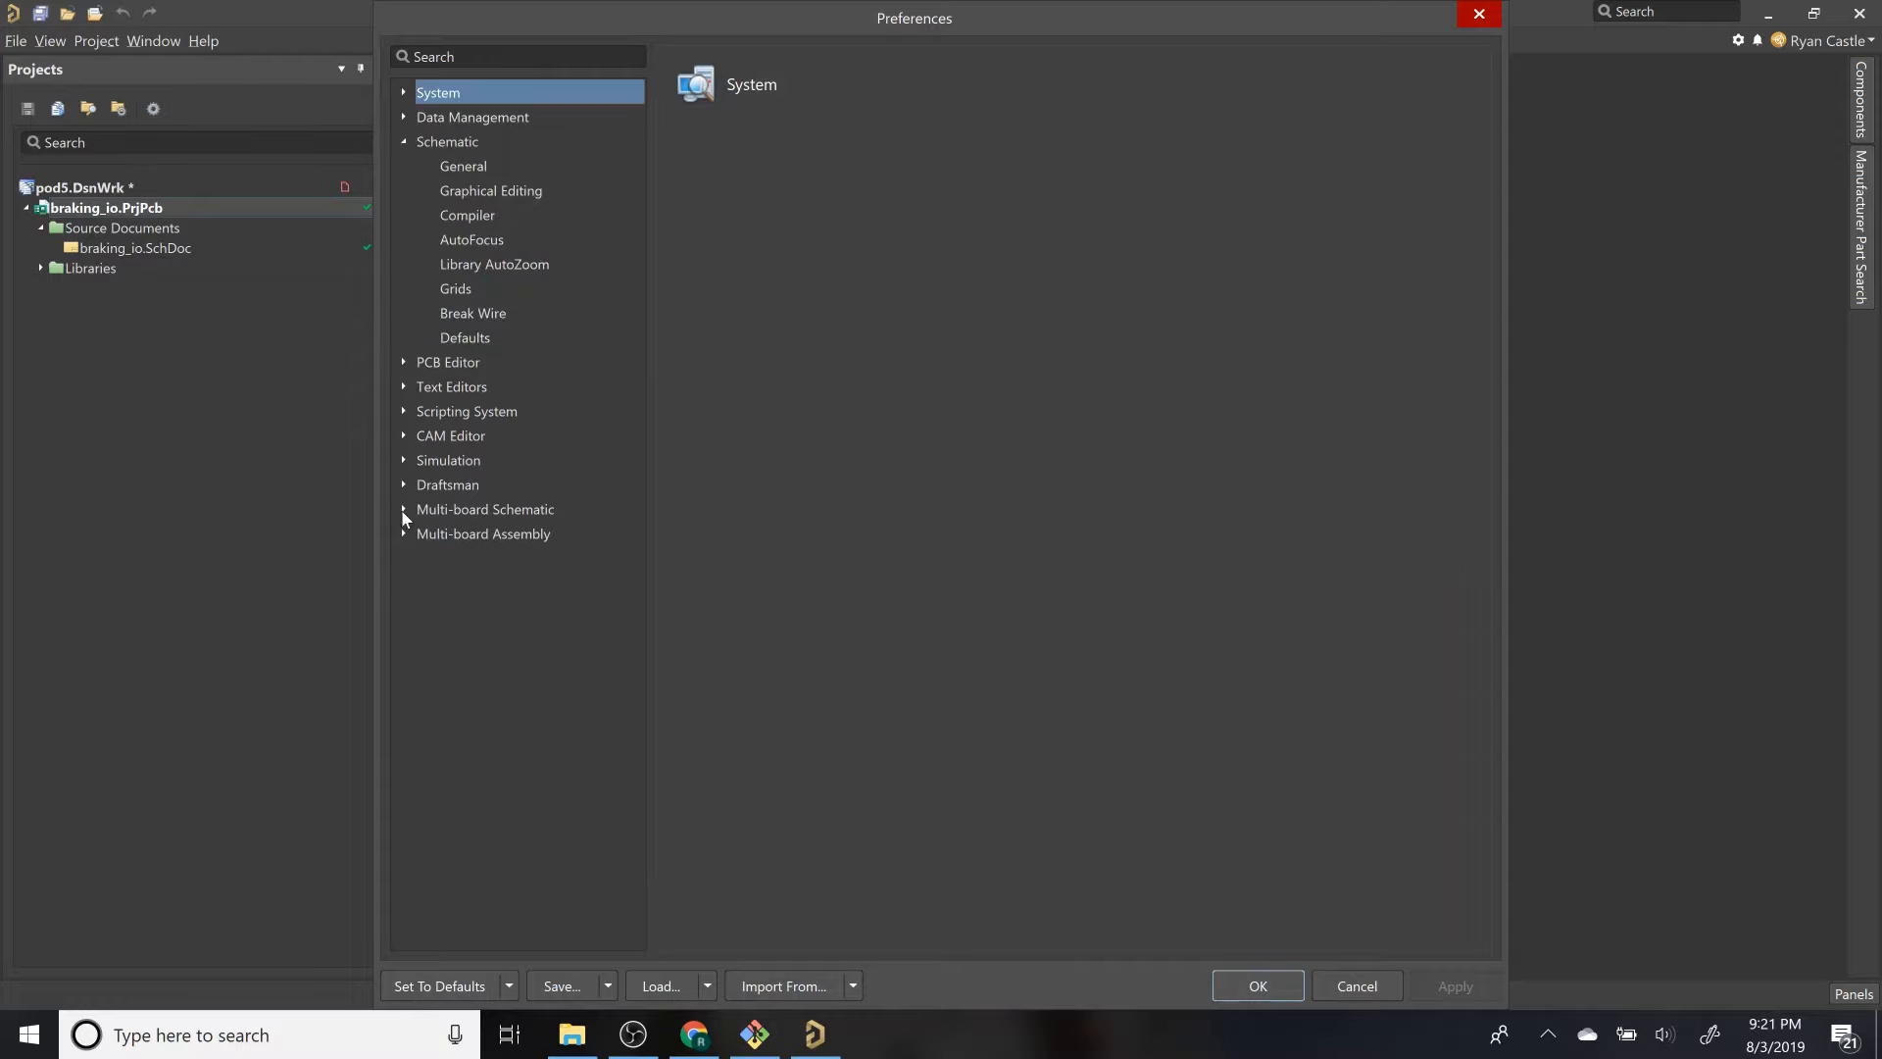
left_click(480, 172)
left_click(538, 198)
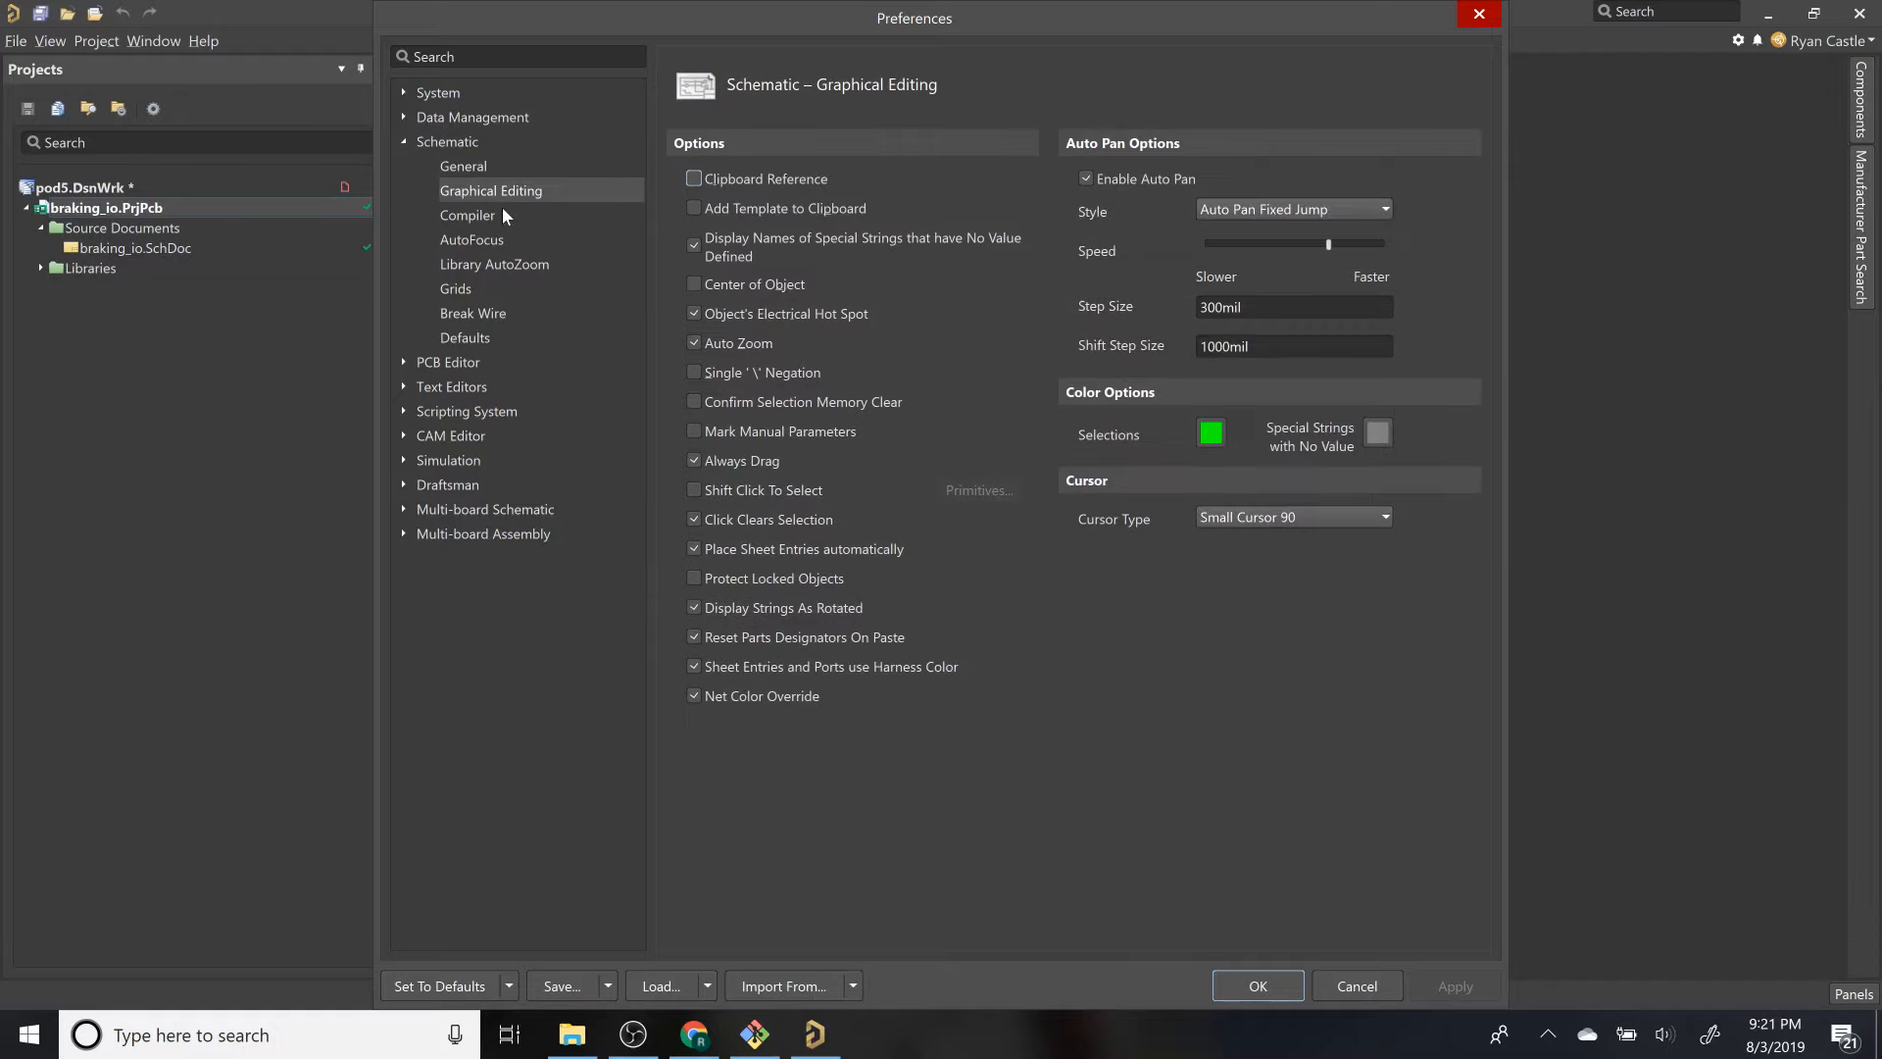
left_click(464, 172)
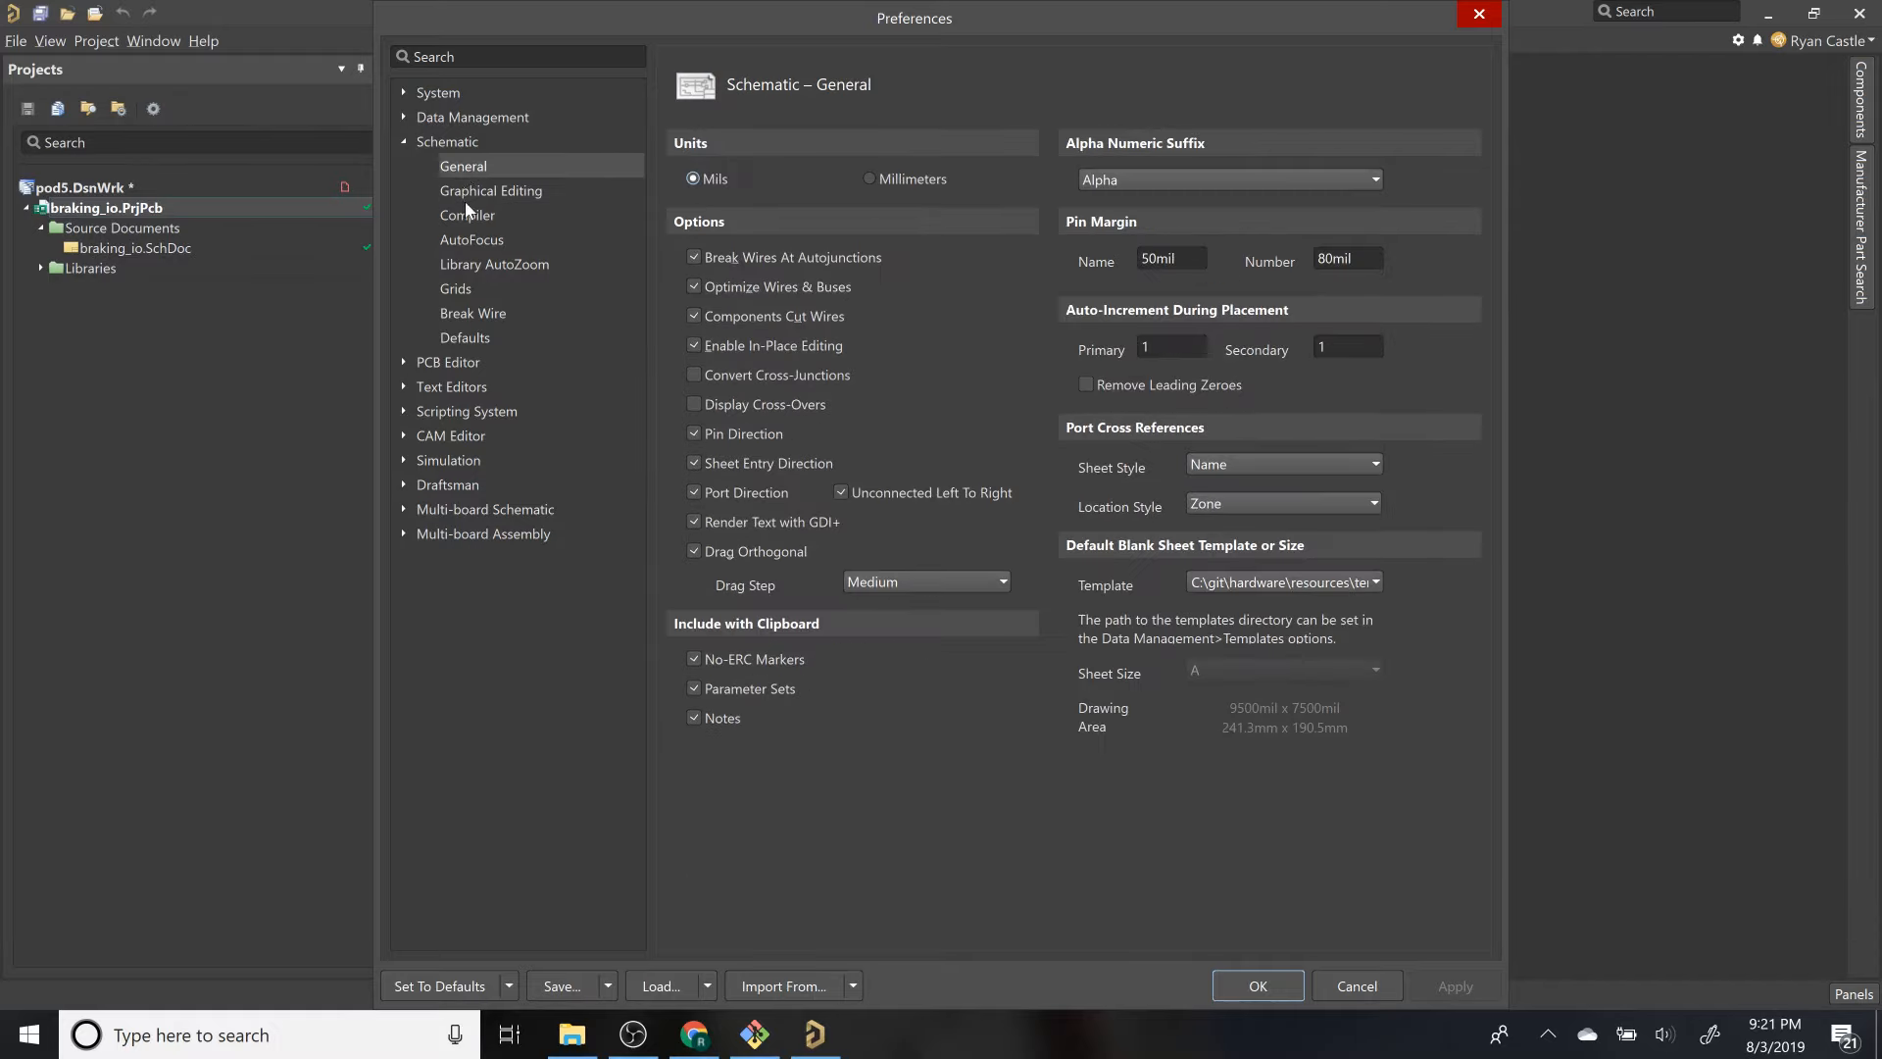
left_click(472, 192)
left_click(479, 218)
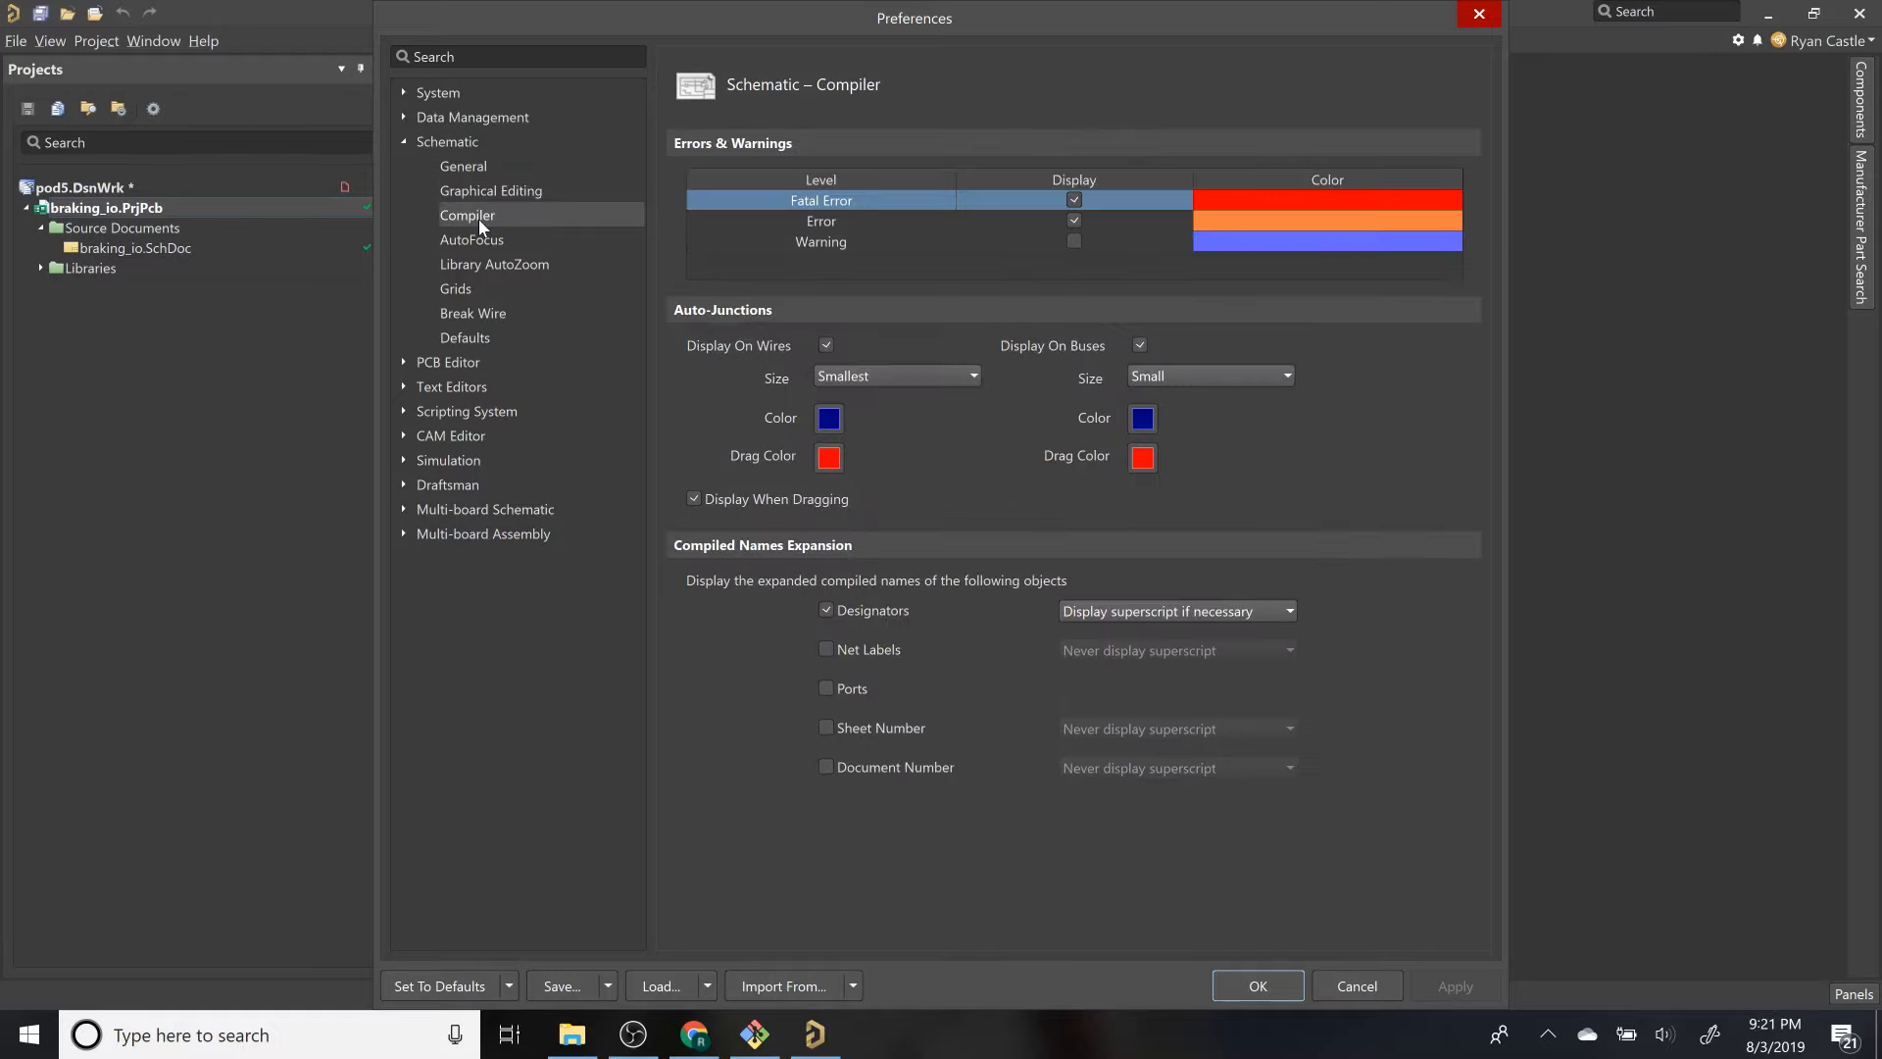
left_click(490, 263)
left_click(494, 241)
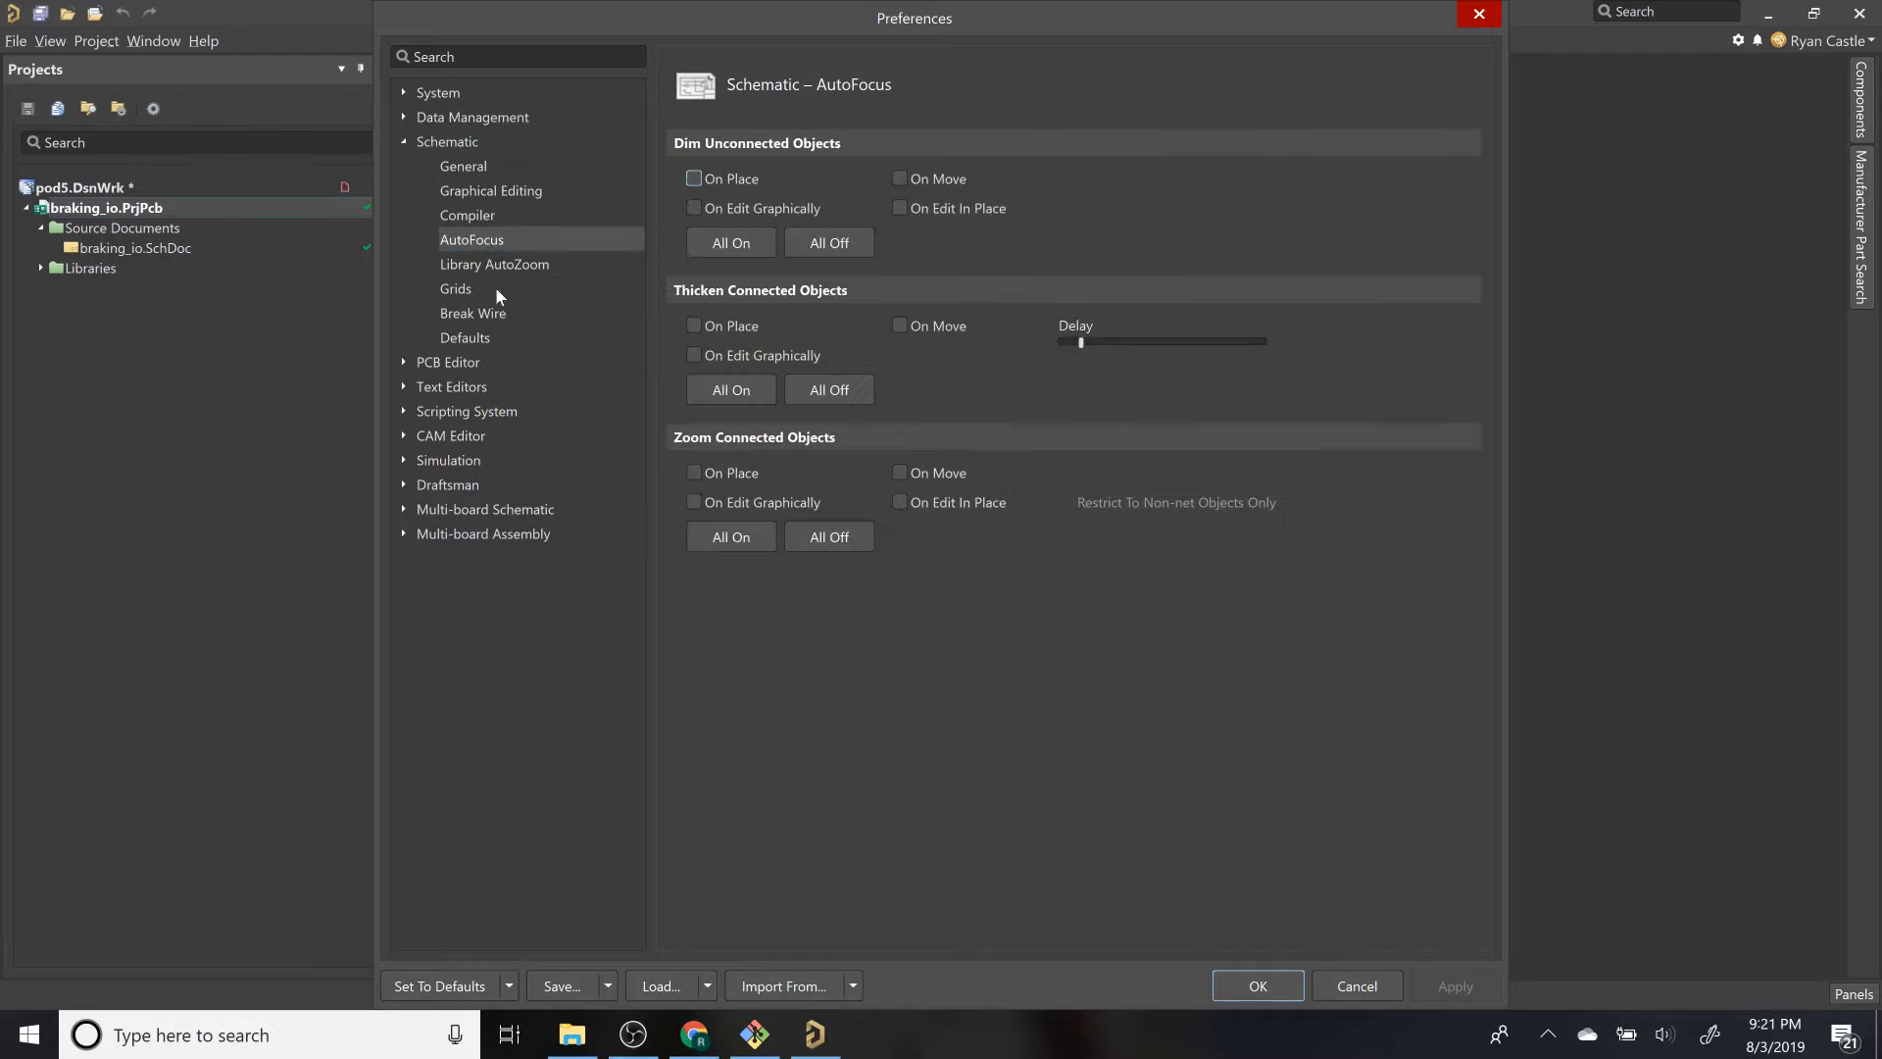
left_click(474, 339)
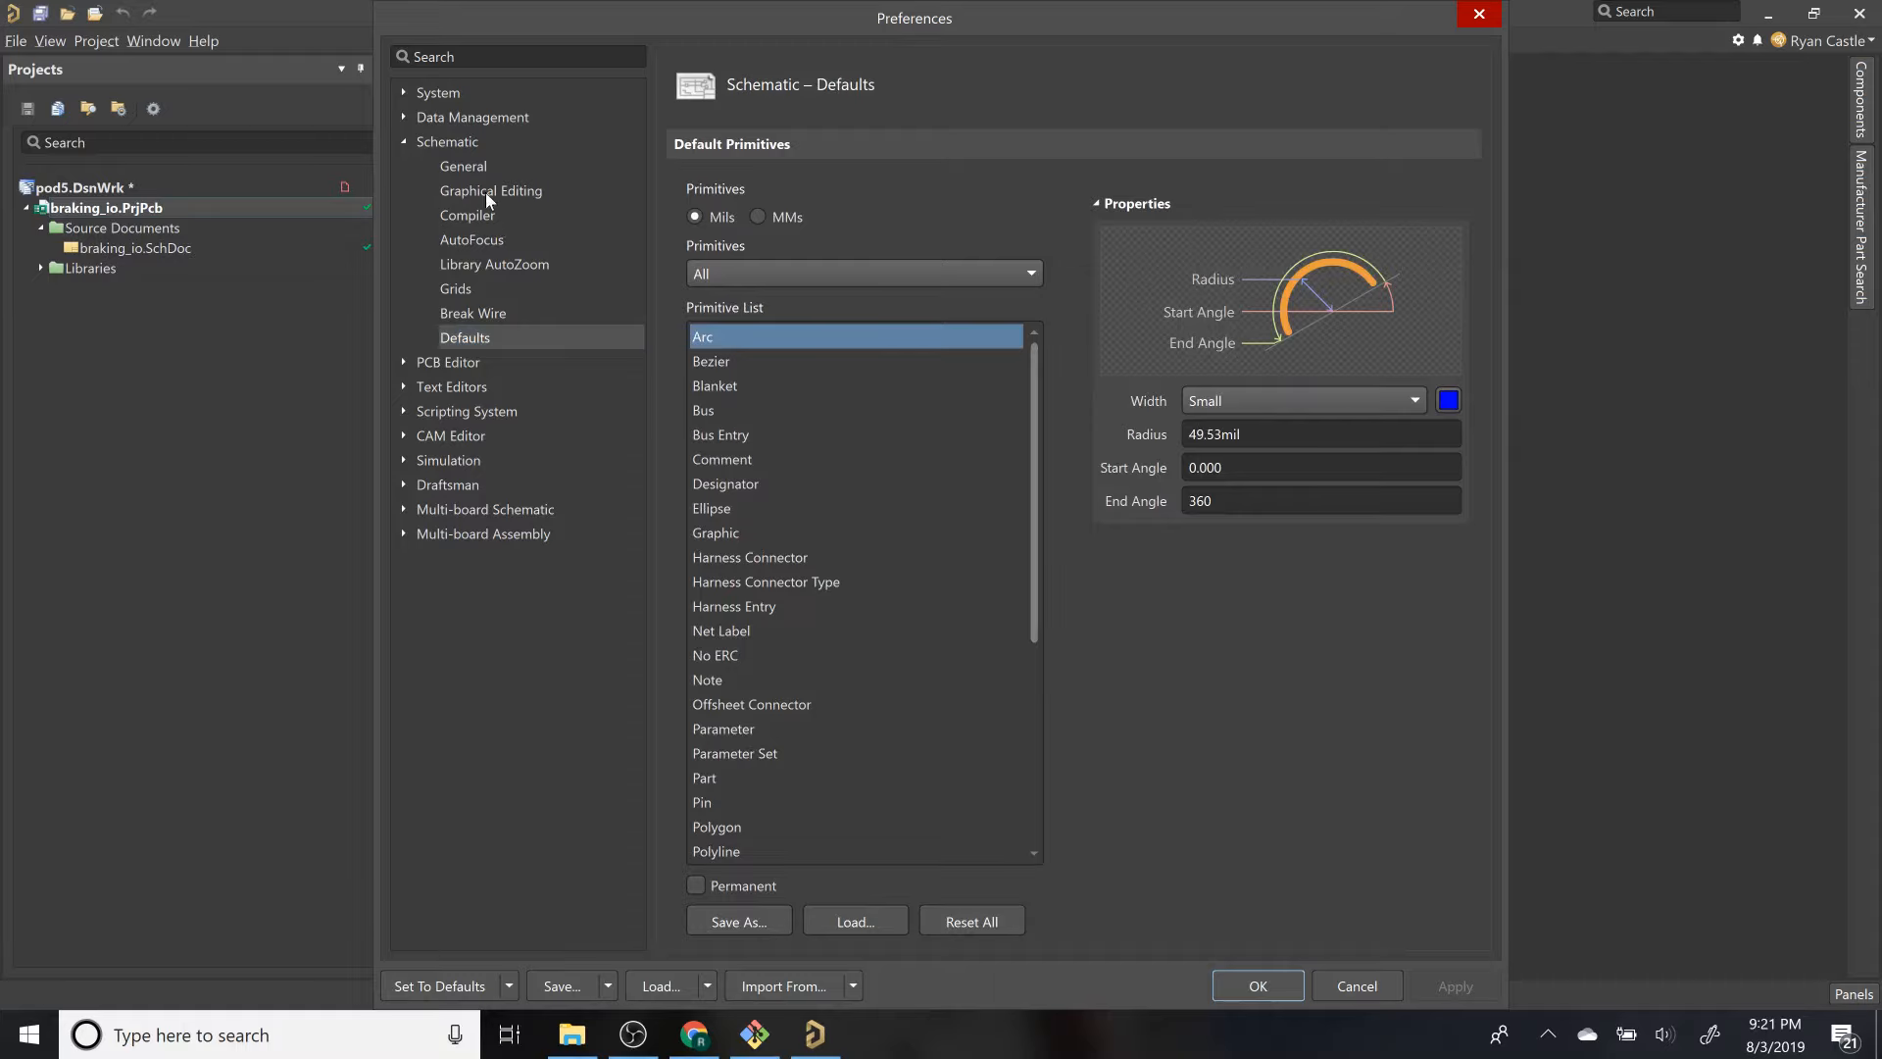
left_click(481, 172)
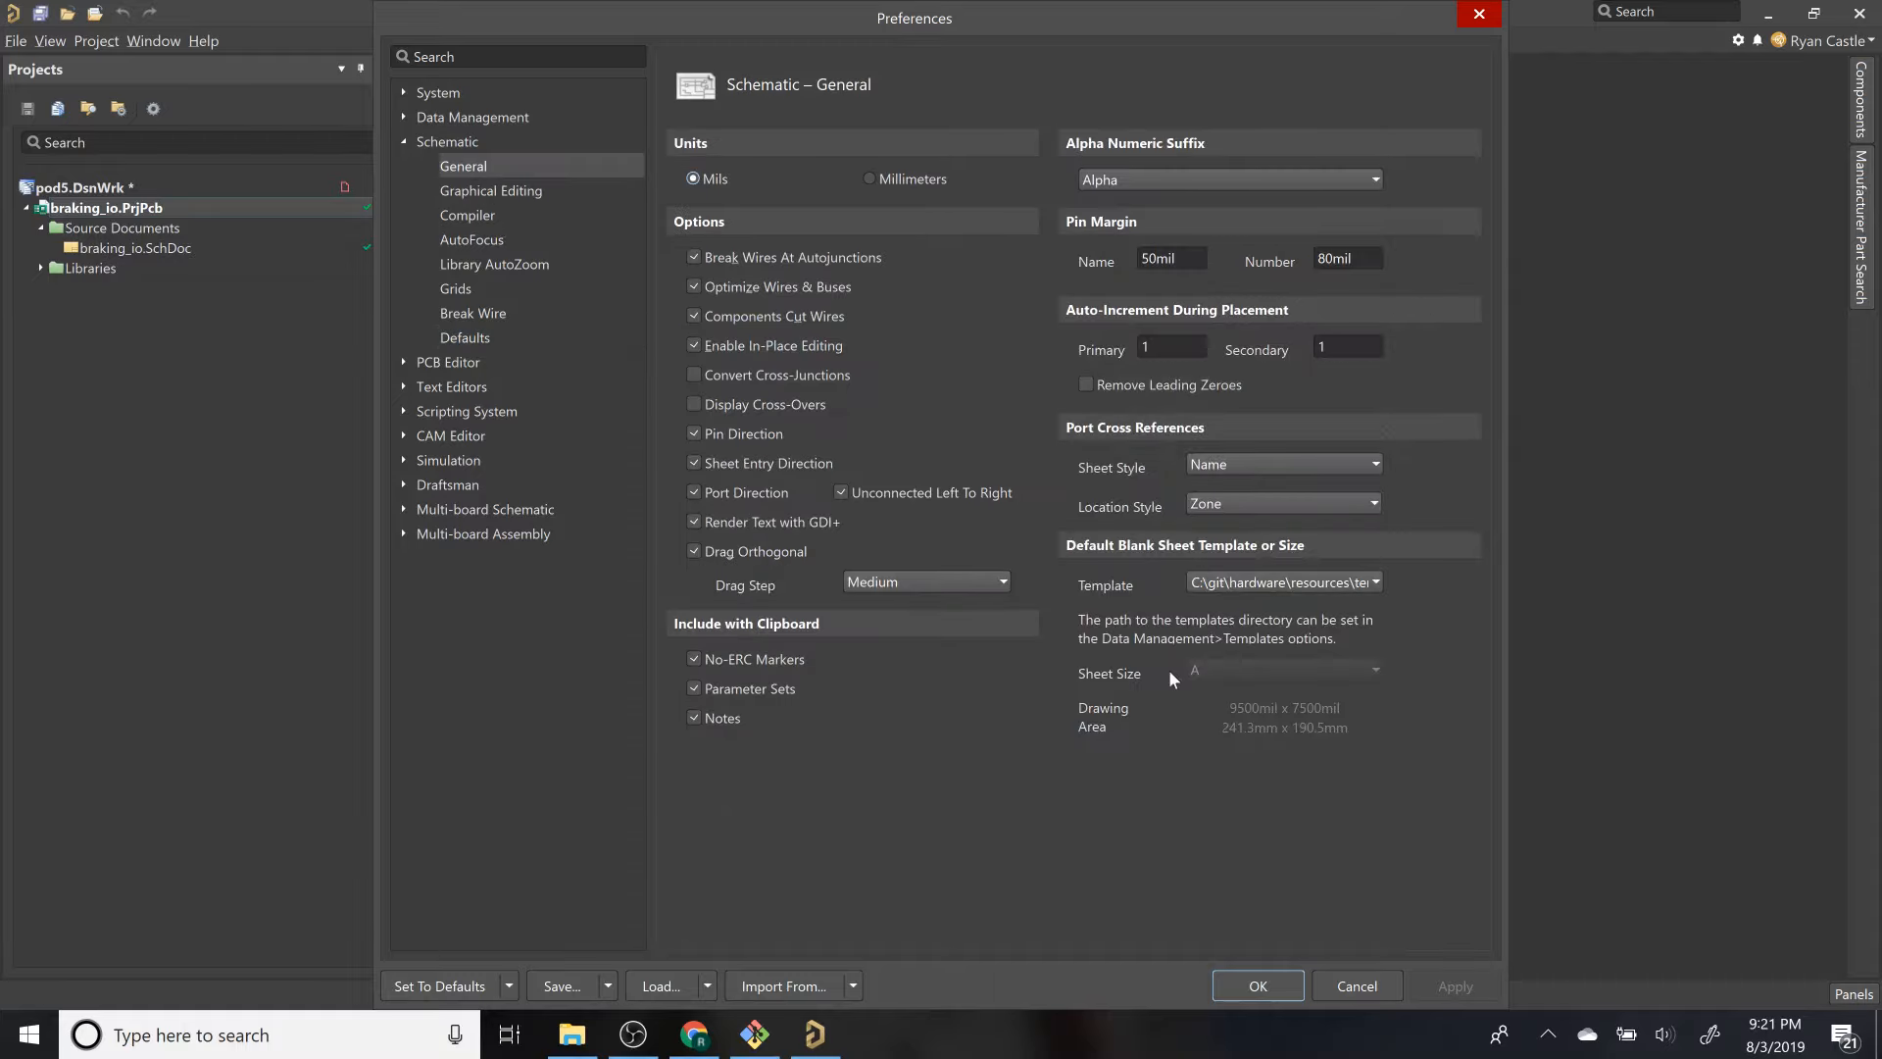
left_click(1351, 983)
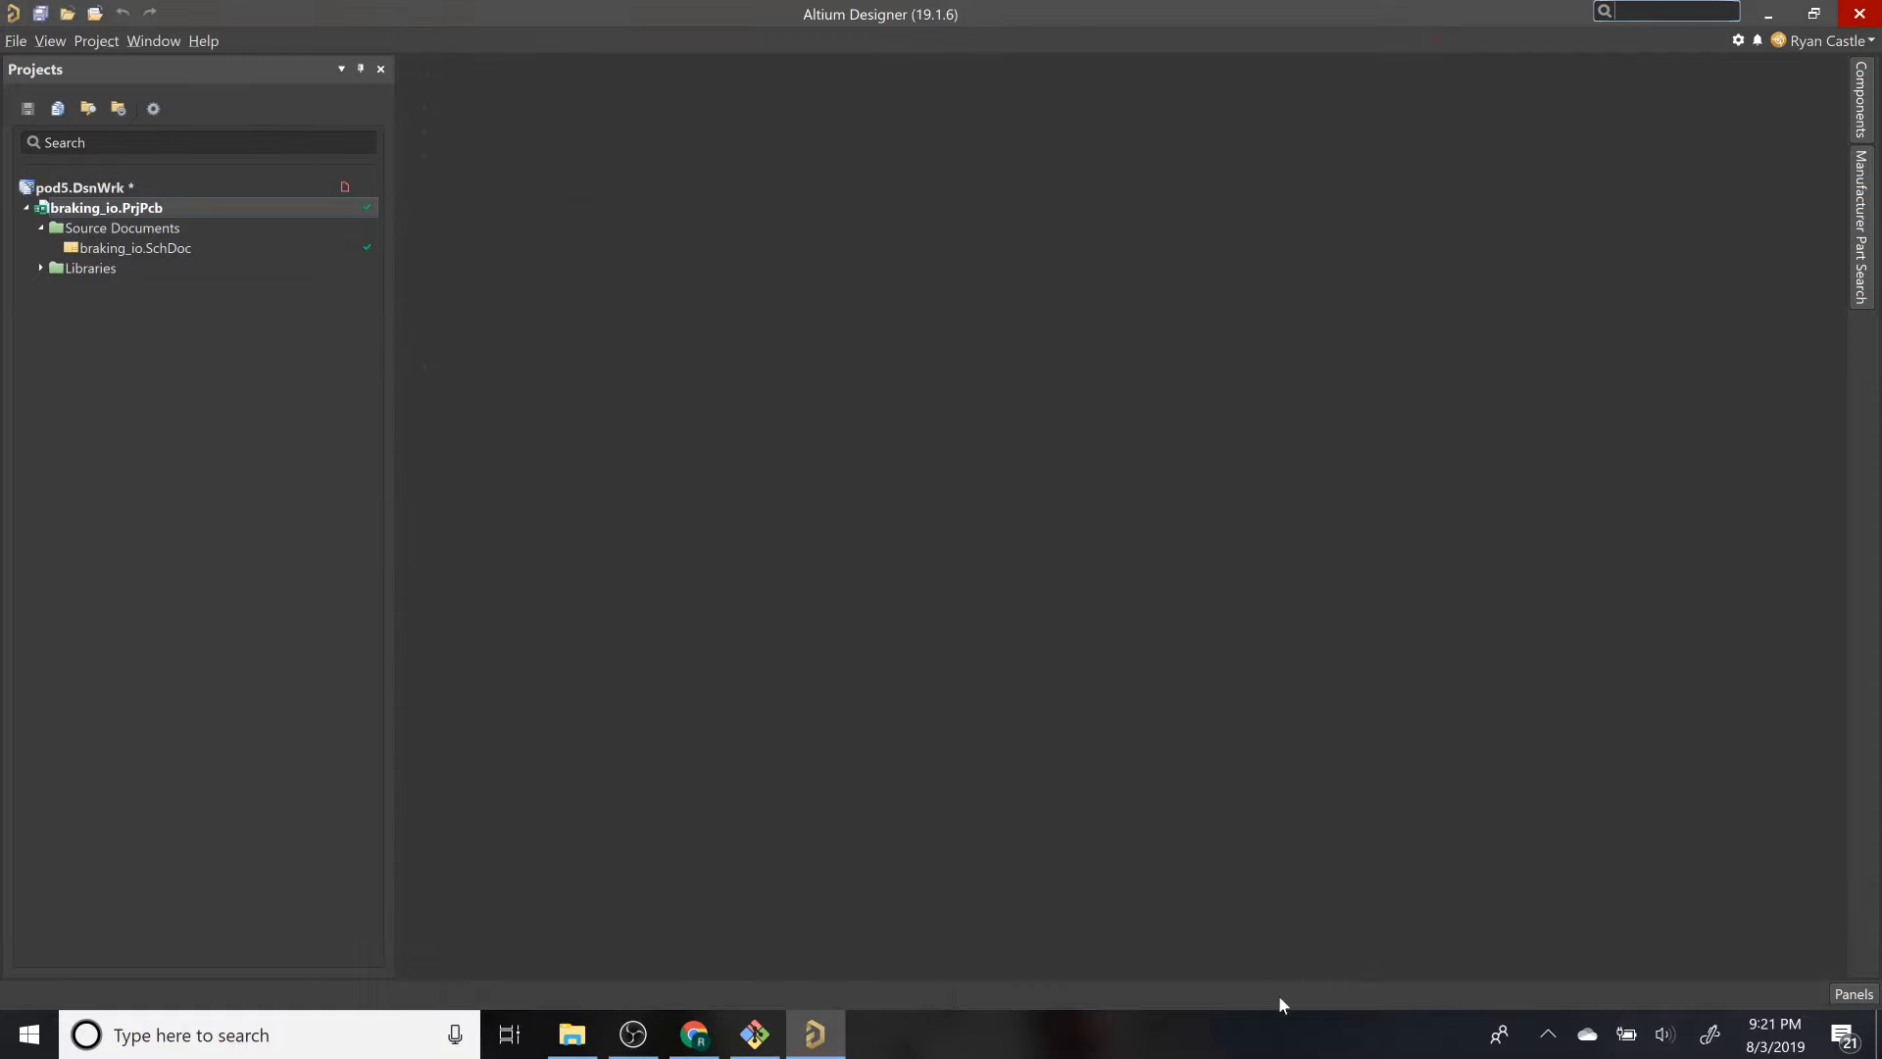
Step: Create a default local PCB project in C:\git\hardware\, named sample_project_ followed by the engineer's surname
left_click(15, 41)
mouse_move(44, 67)
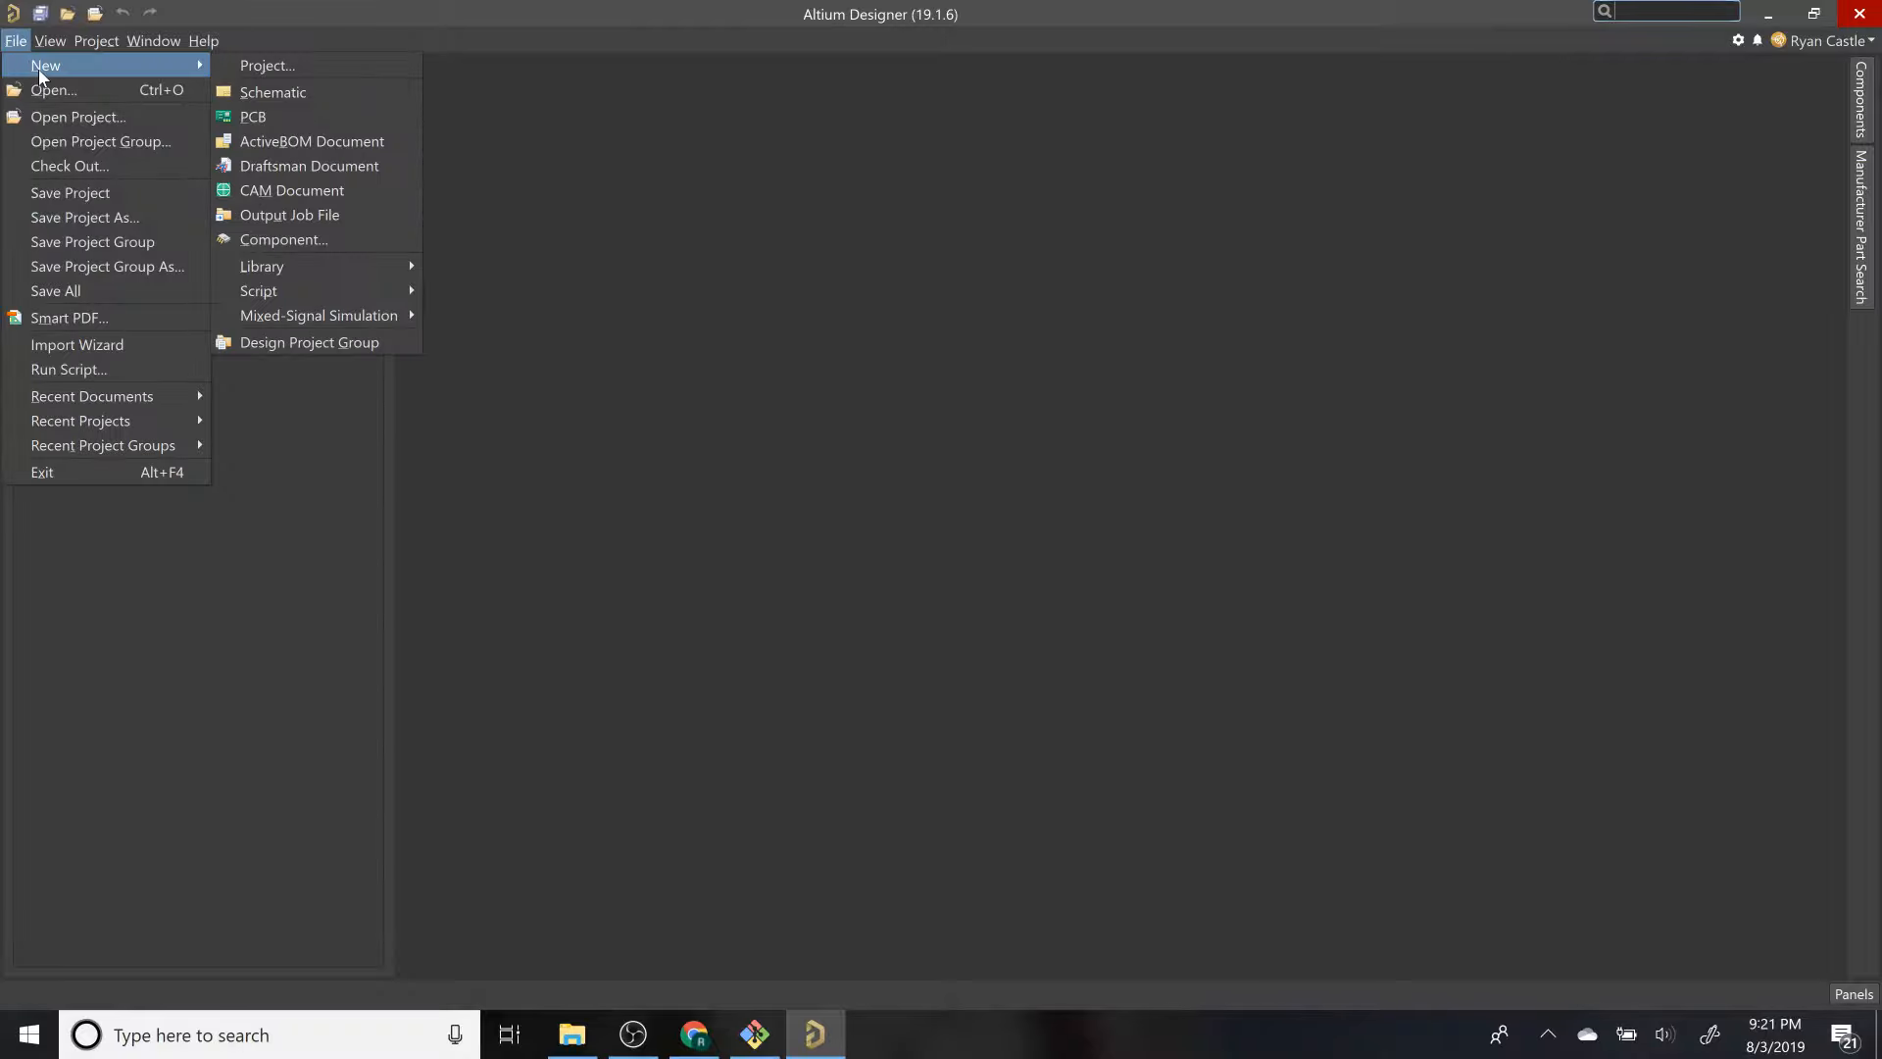
left_click(293, 69)
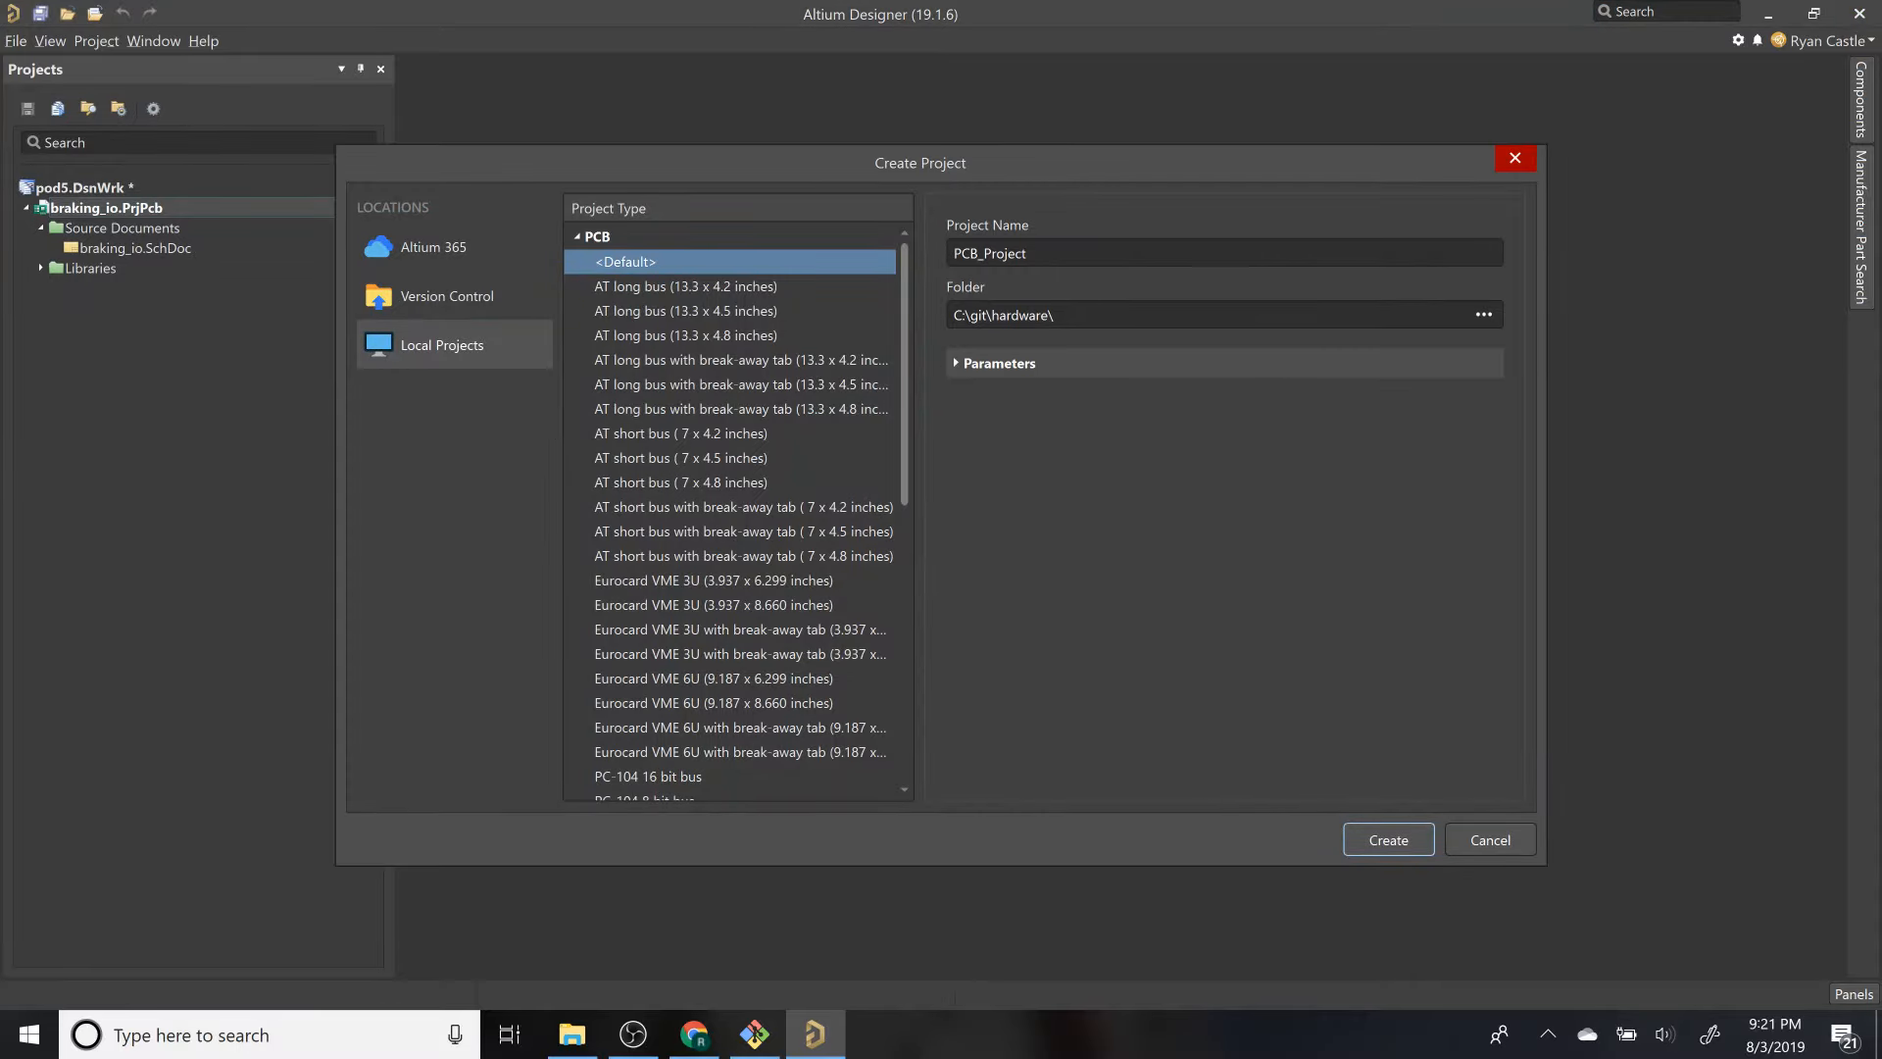
double_click(1102, 251)
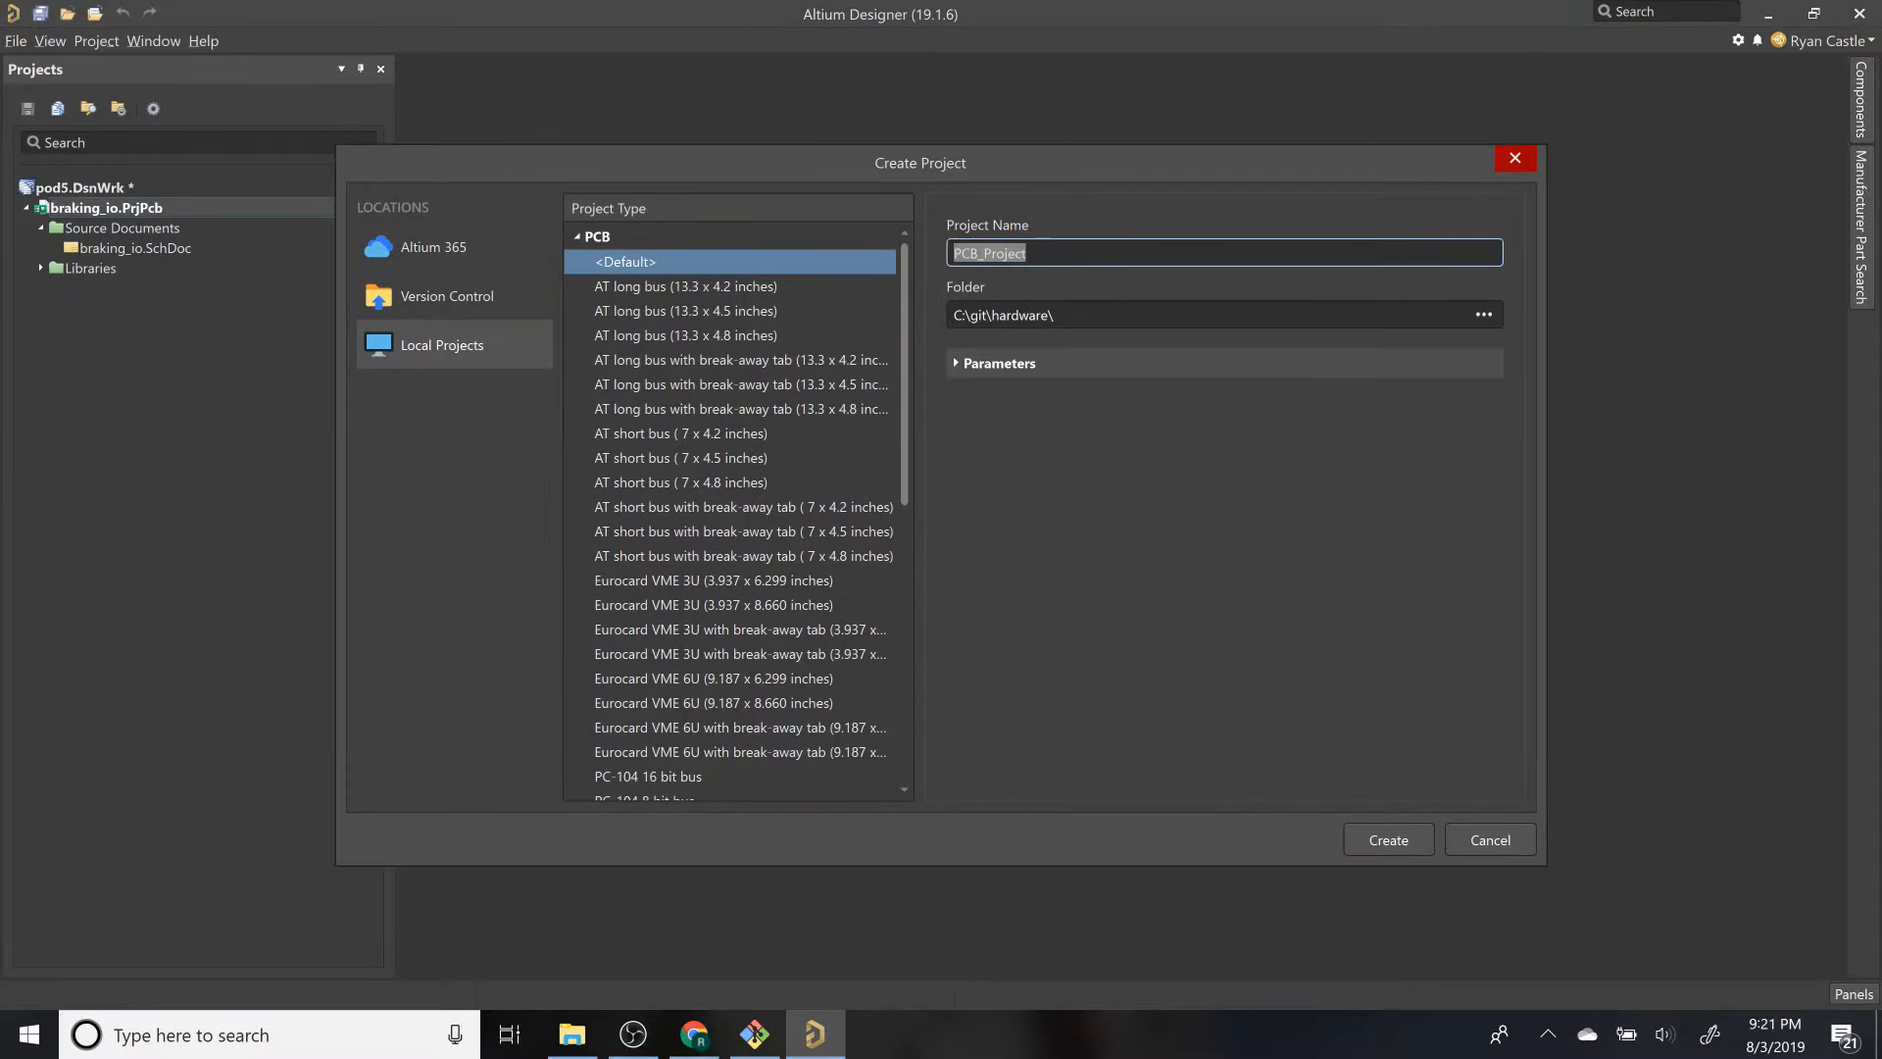
type("sample_proje")
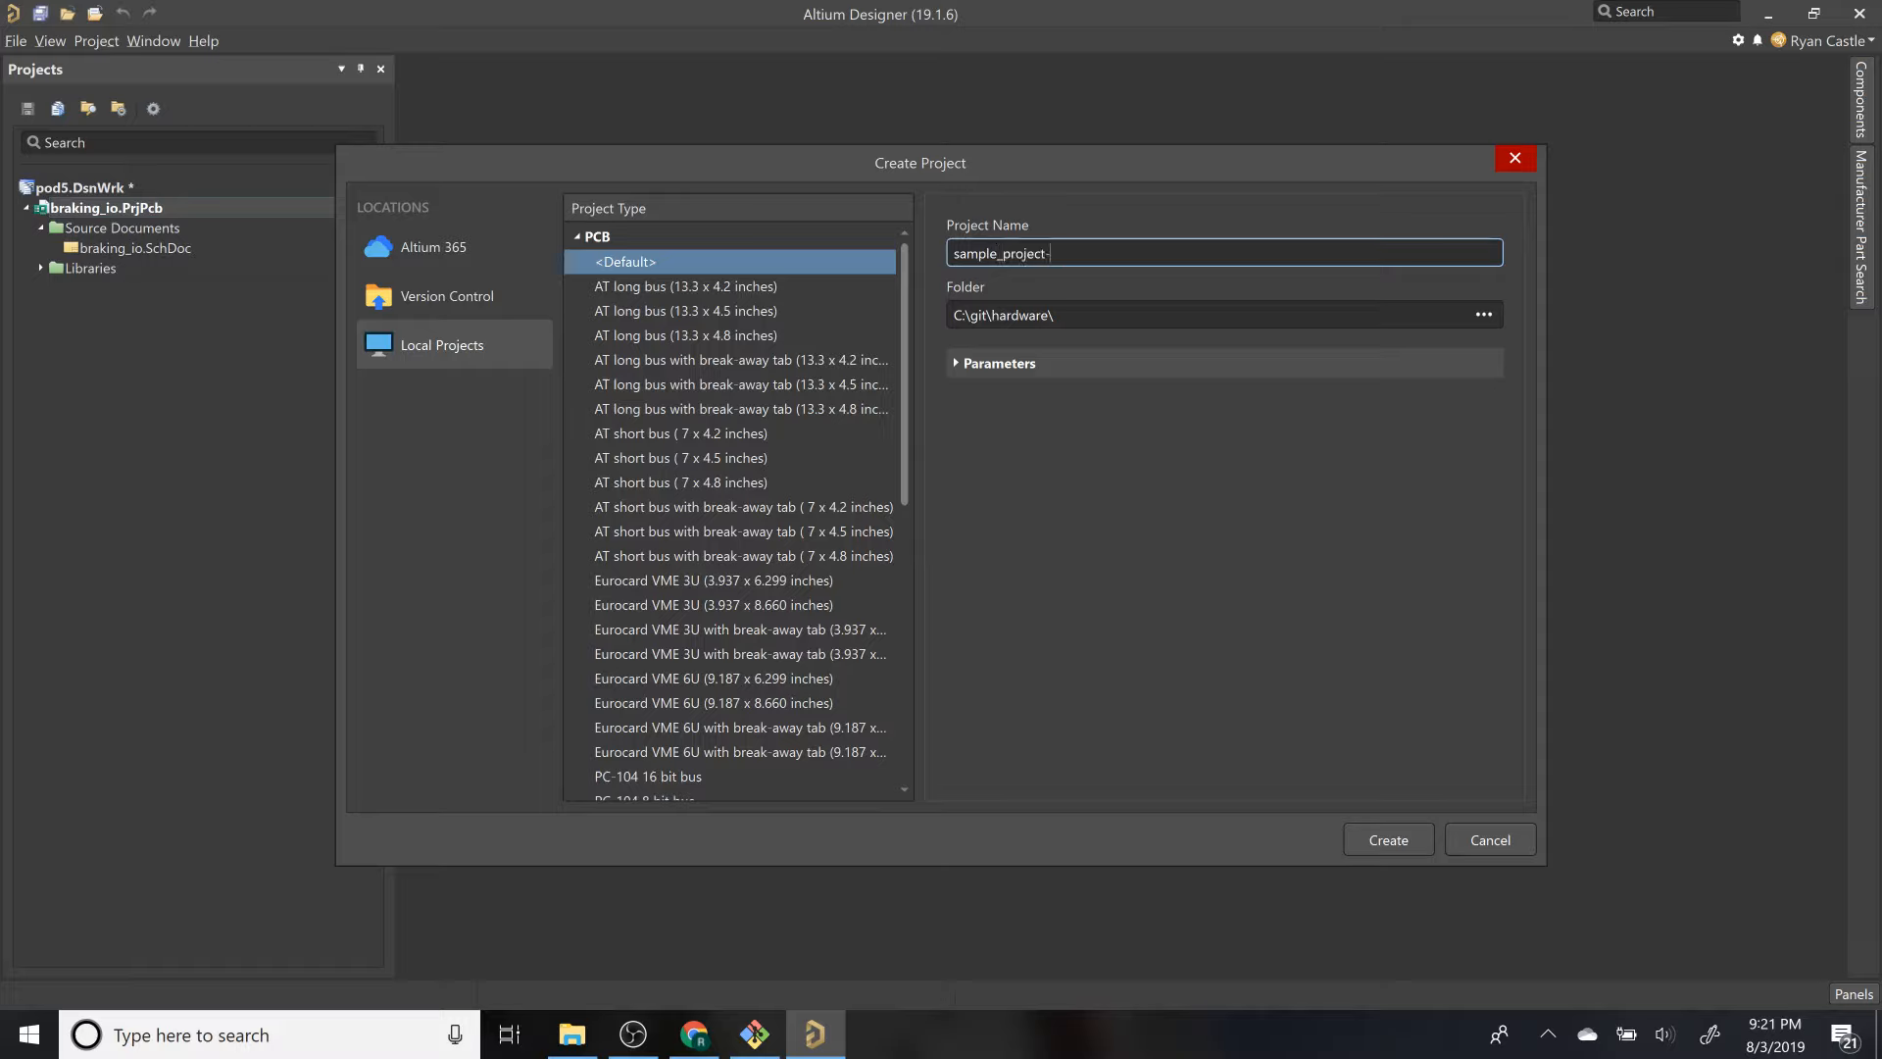
type("ct_caslte")
key("ctrl+a")
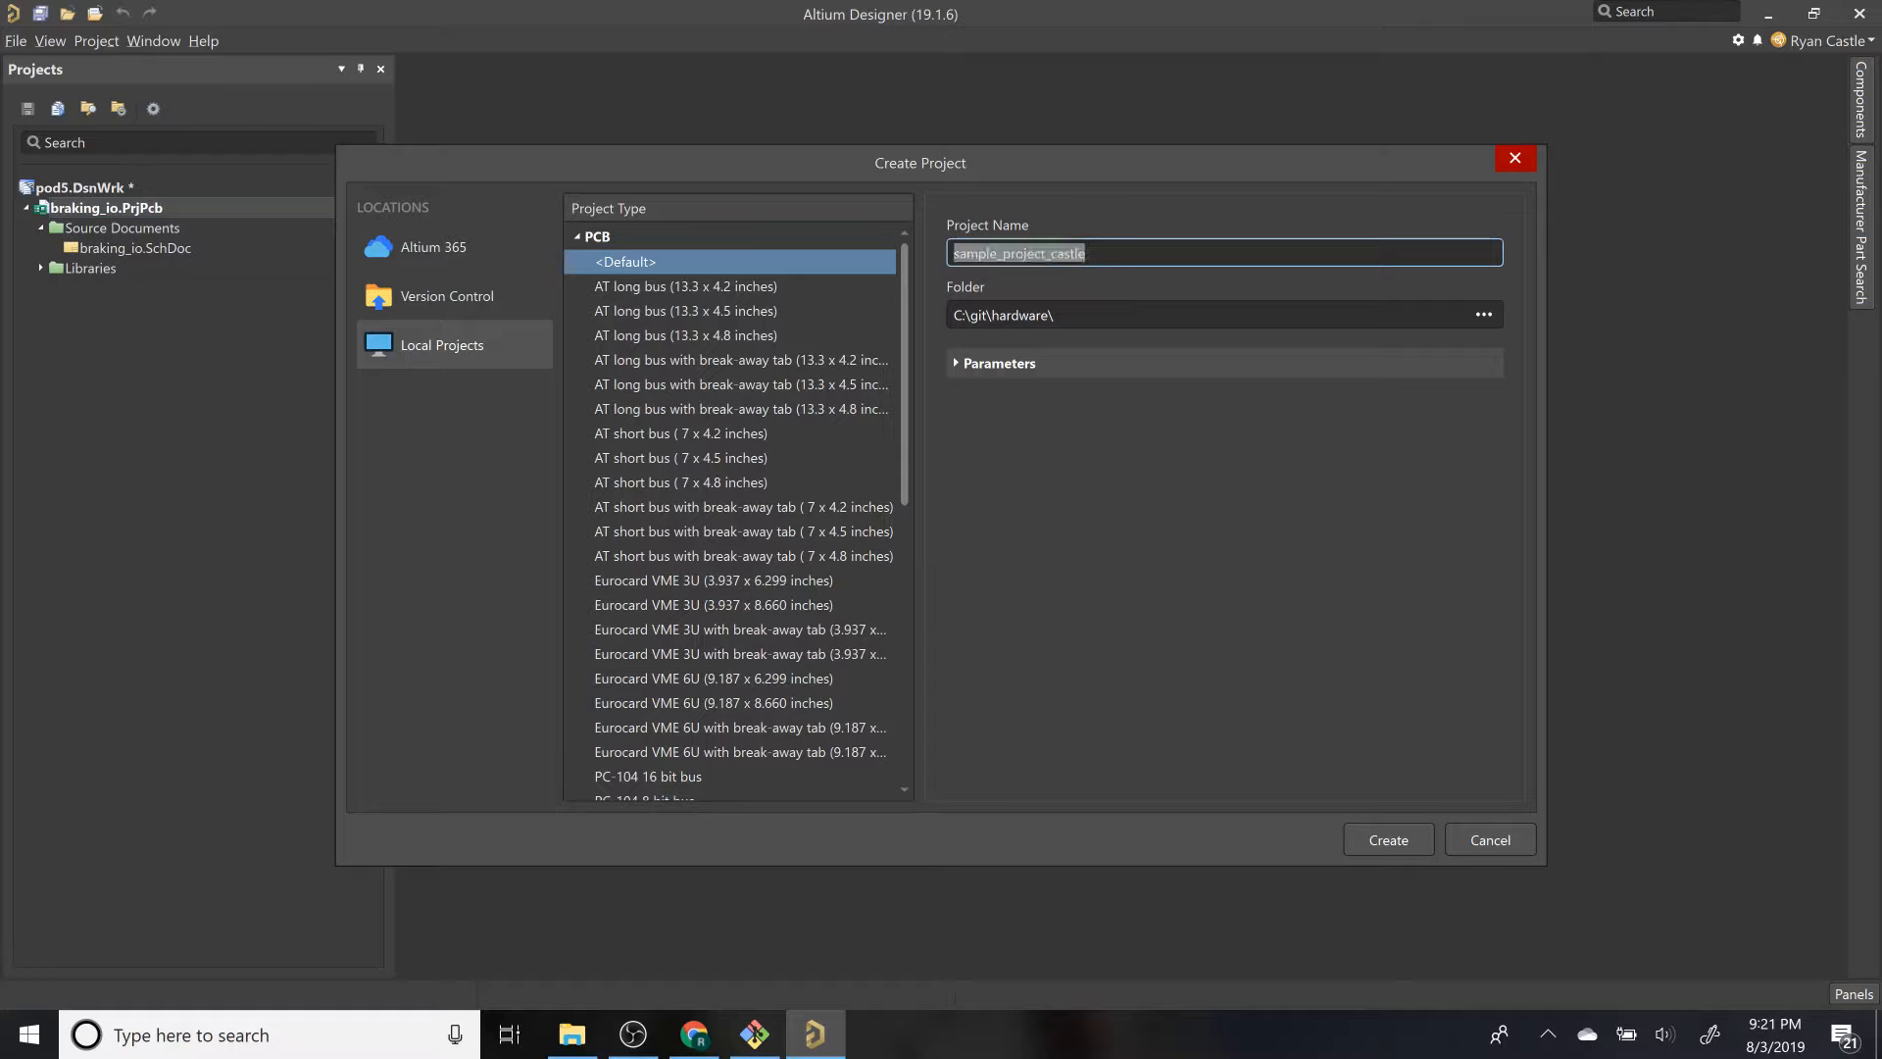
left_click(1388, 839)
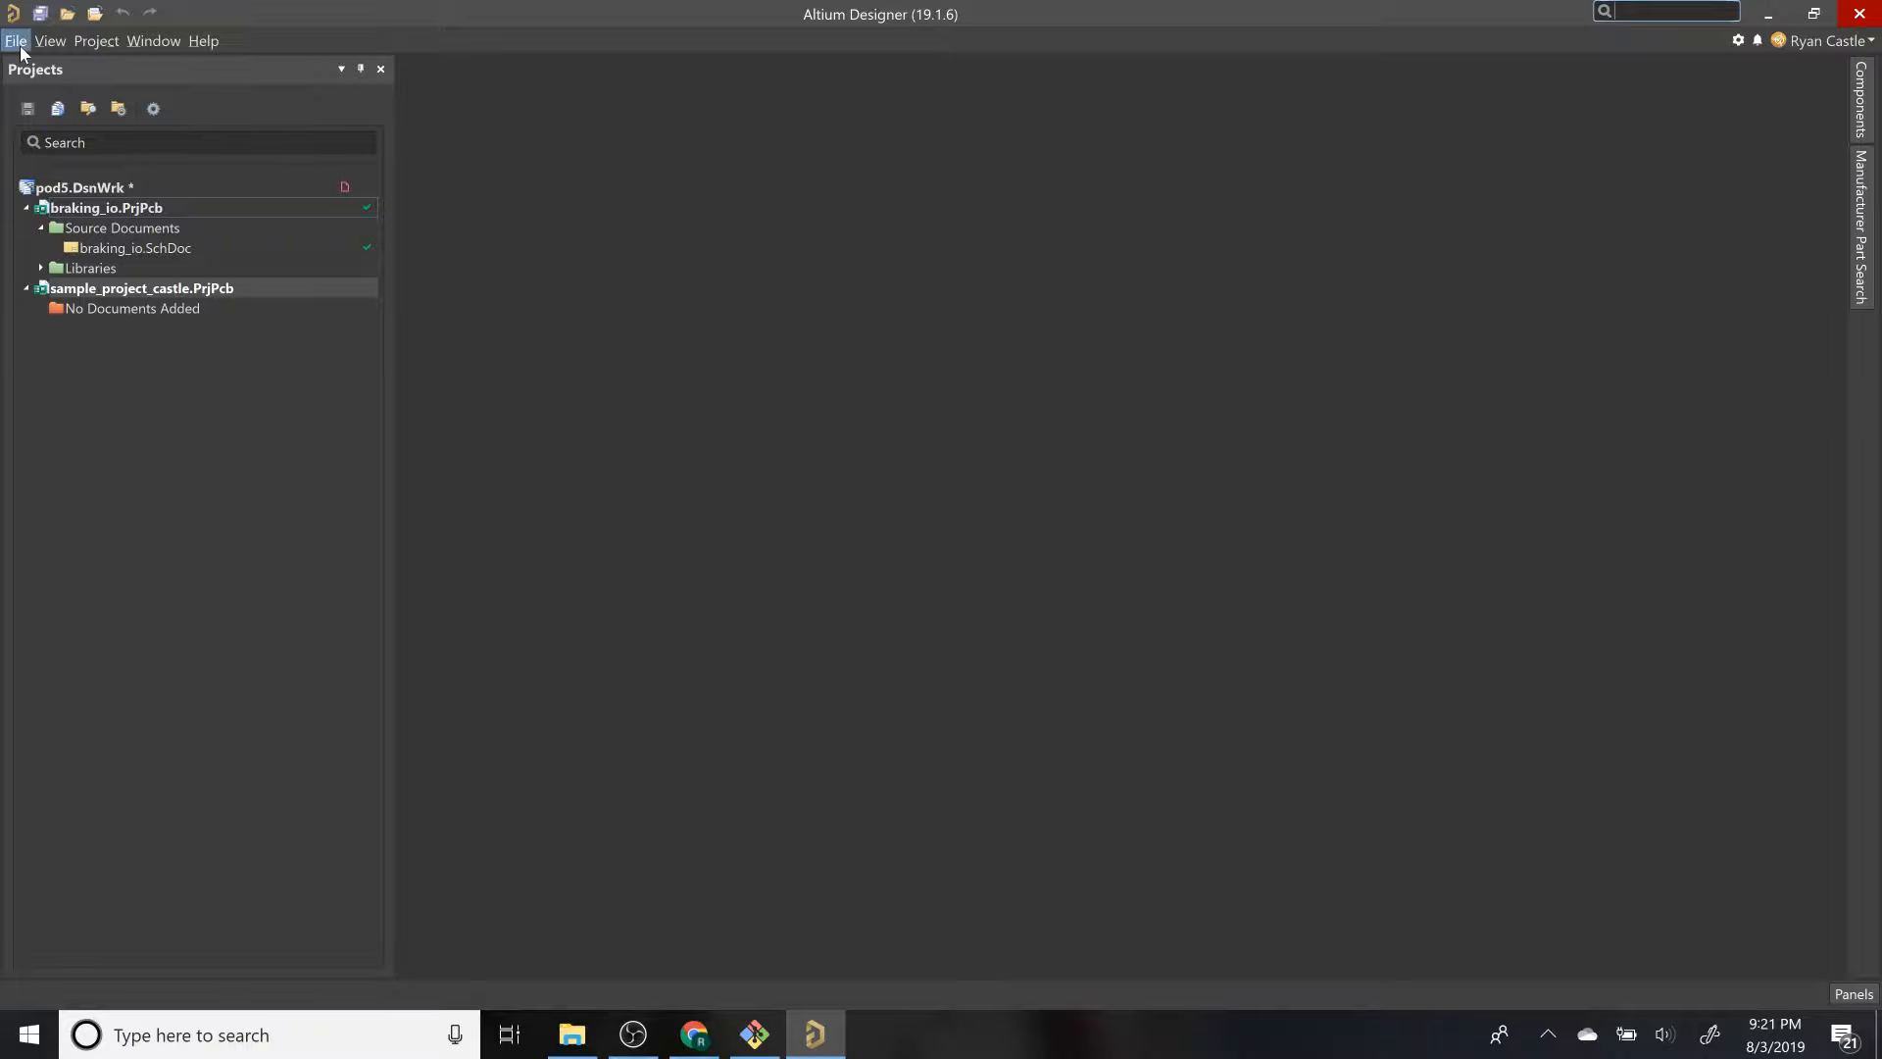
Step: Add a new schematic and a new PCB document to the sample project
right_click(151, 286)
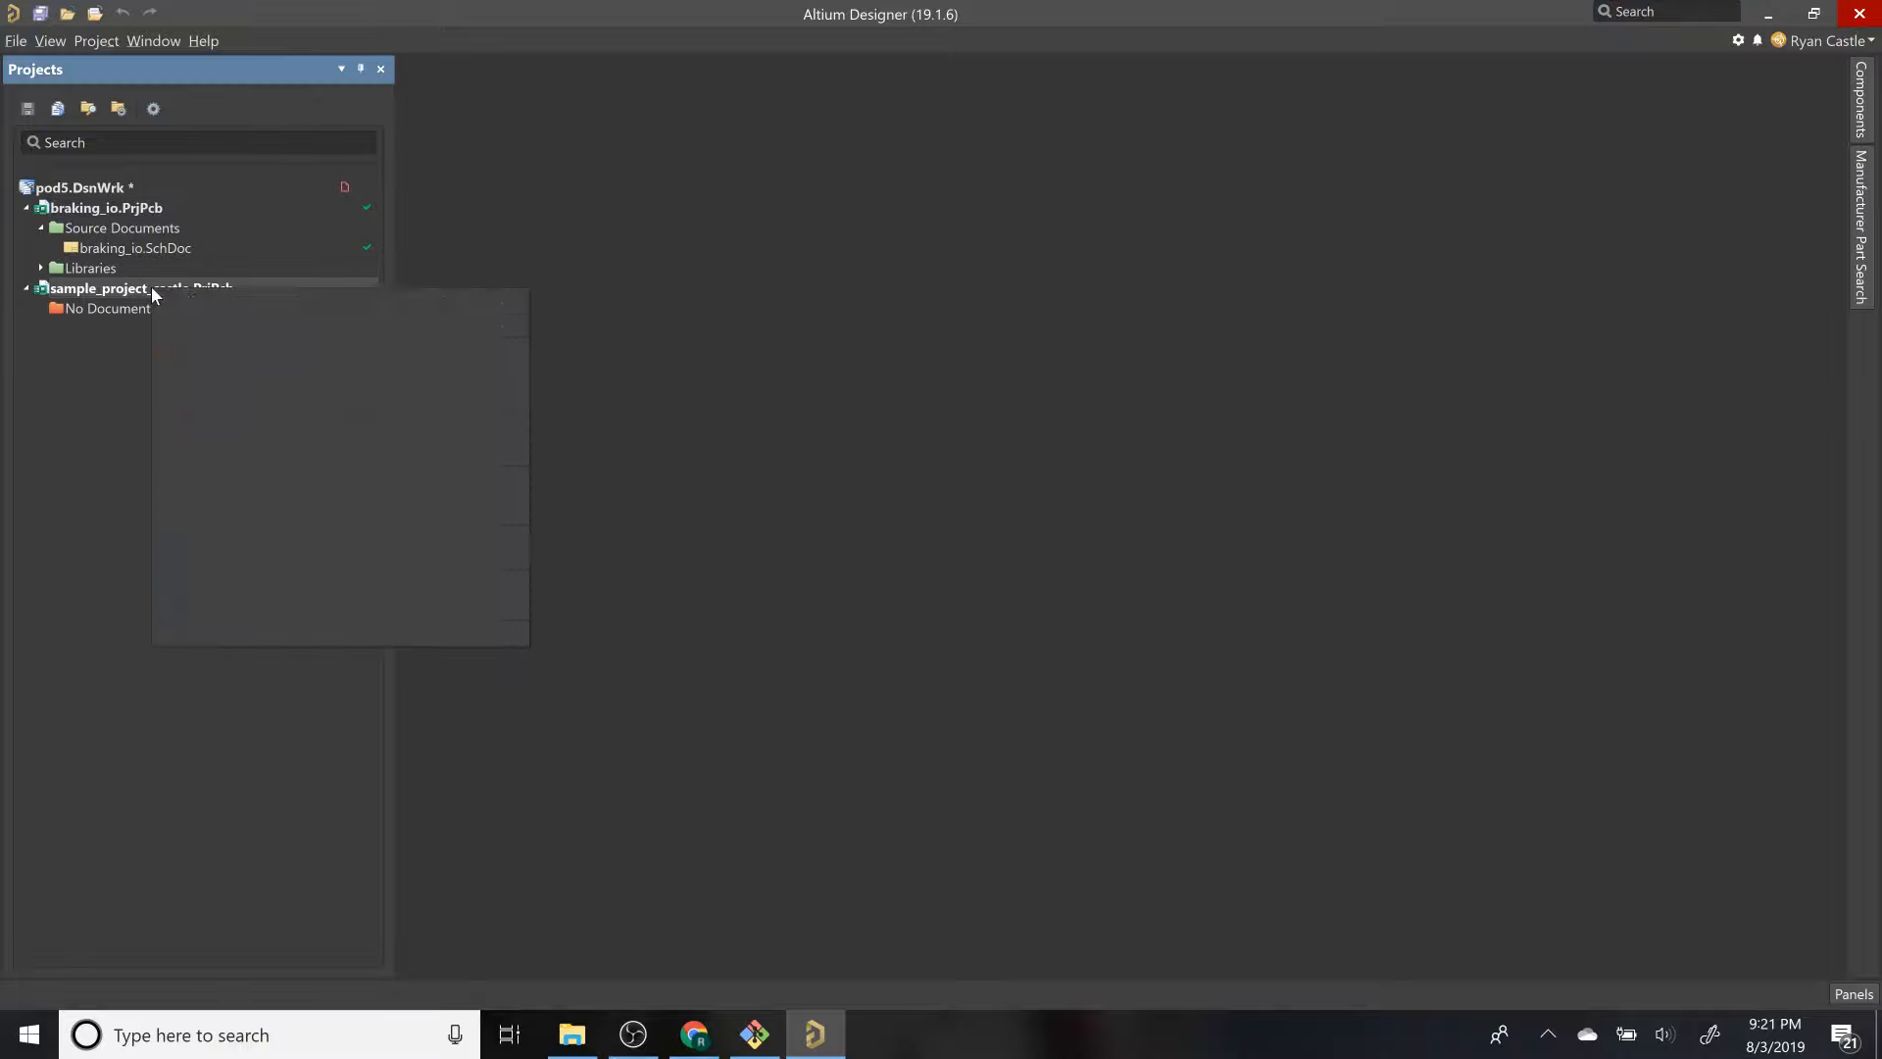
mouse_move(339, 340)
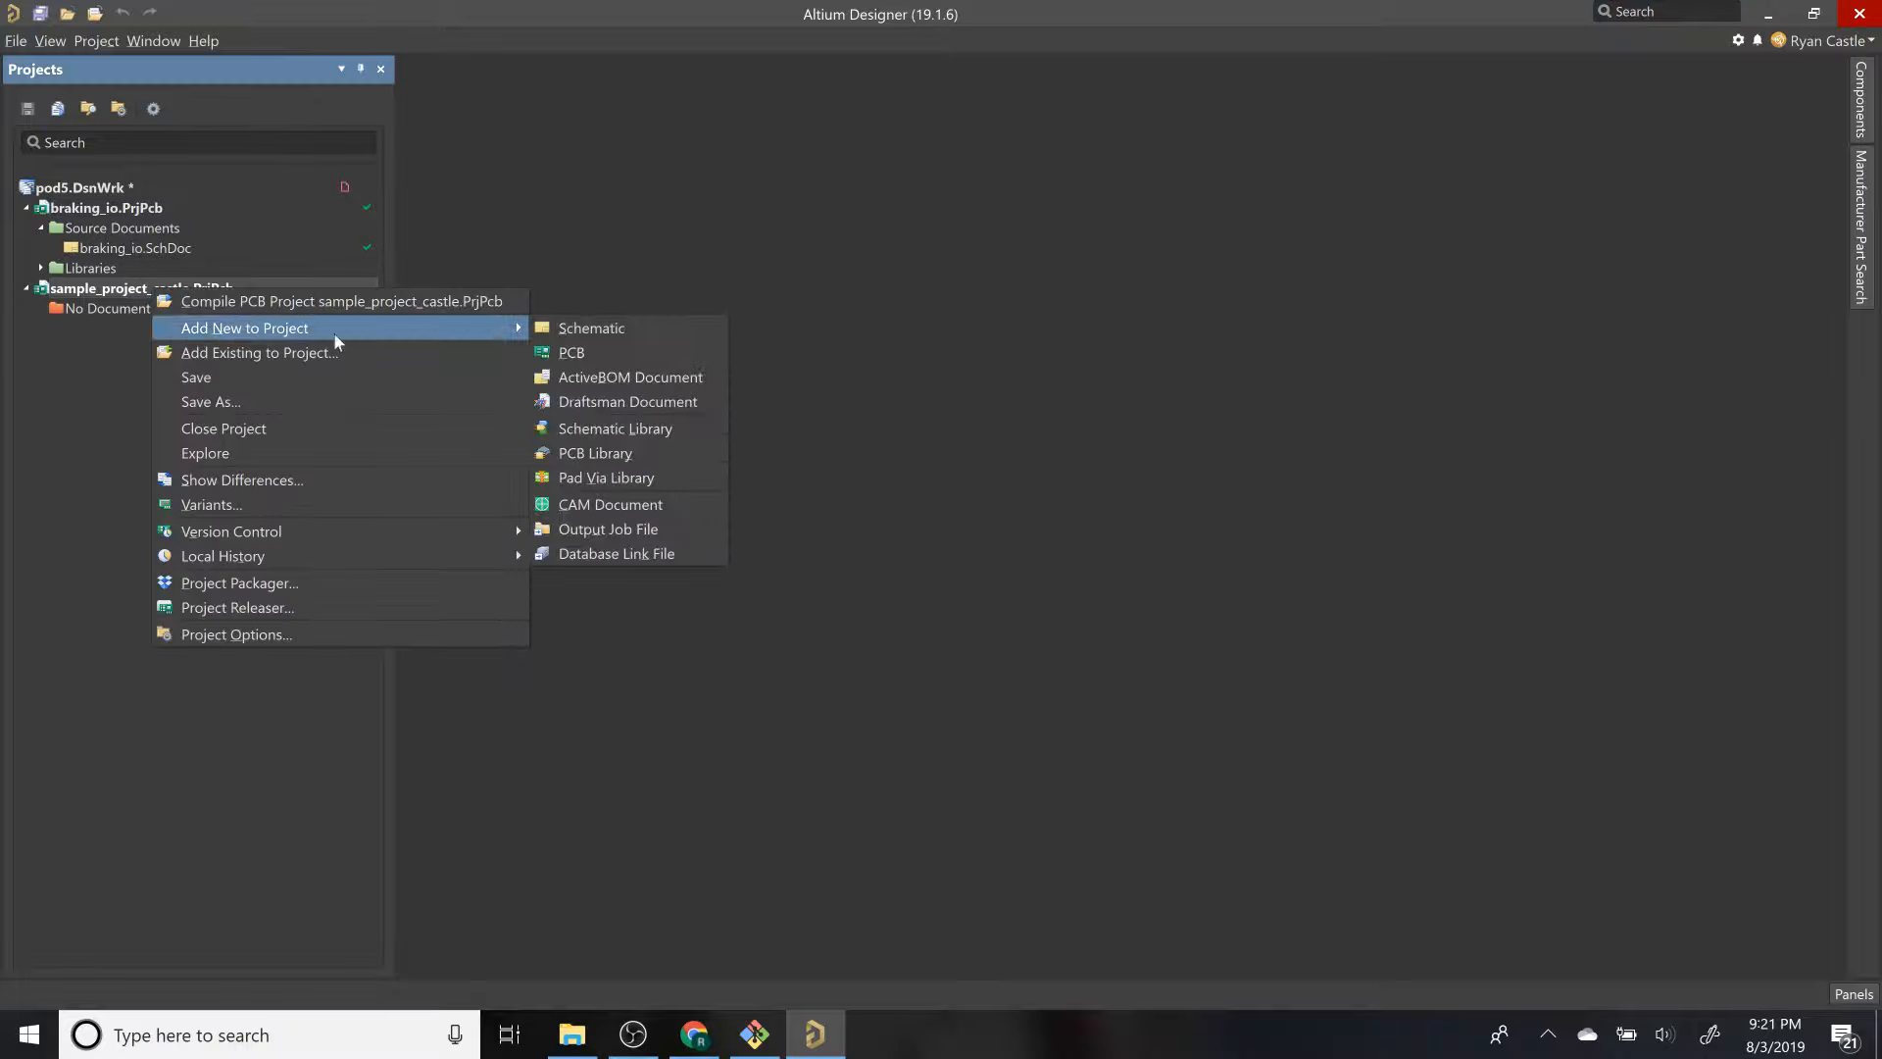
left_click(691, 335)
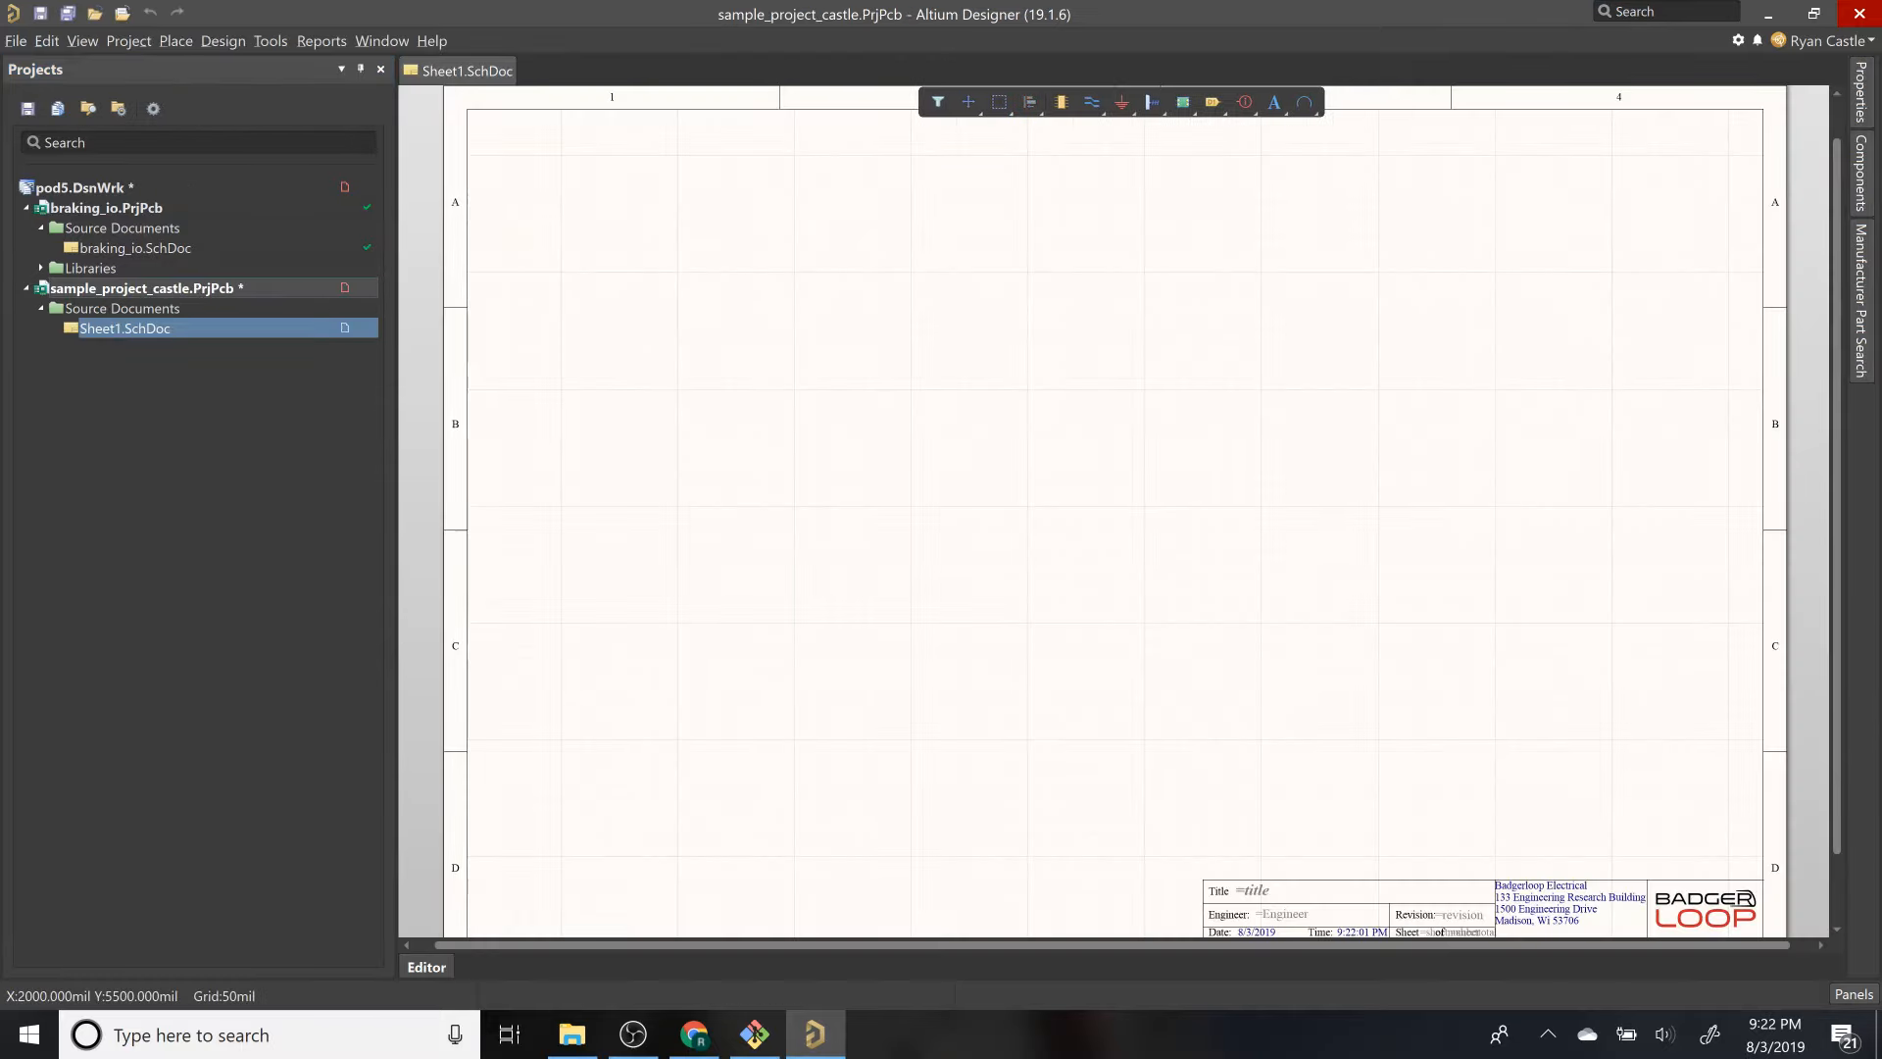
right_click(156, 291)
mouse_move(410, 337)
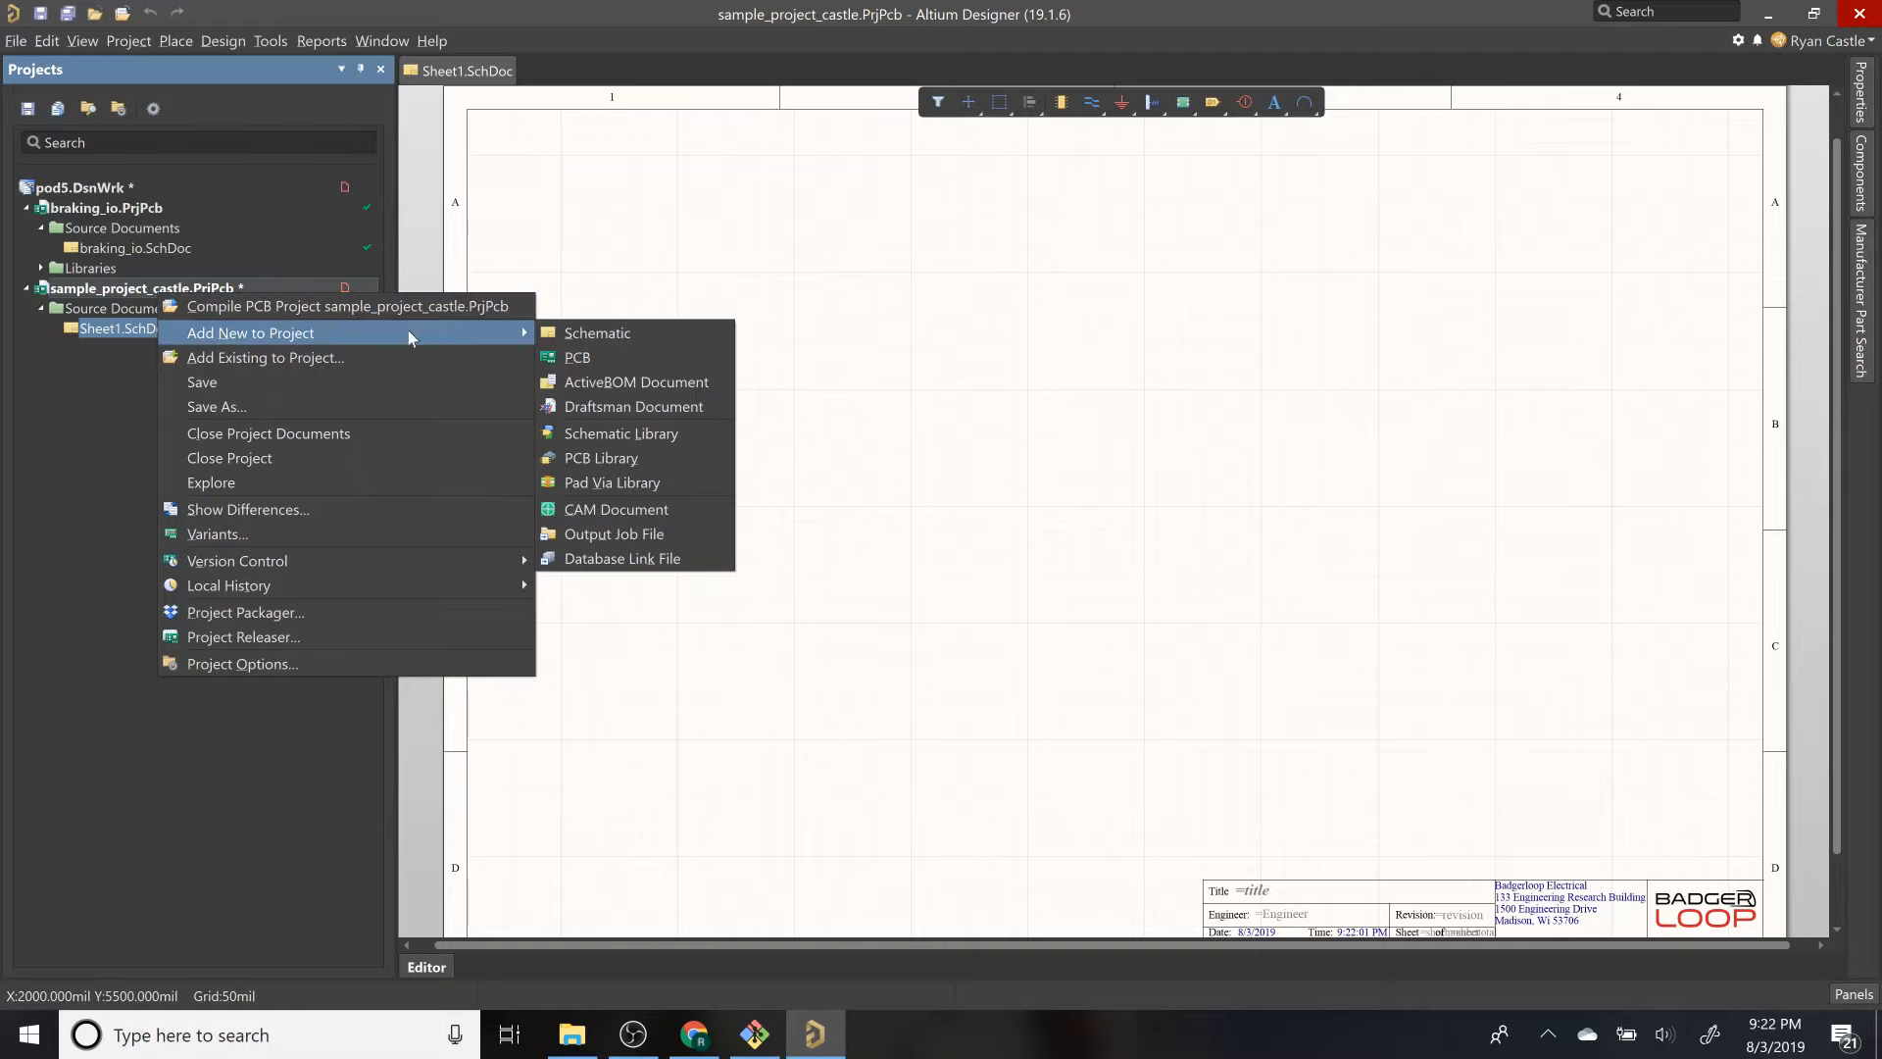
left_click(692, 359)
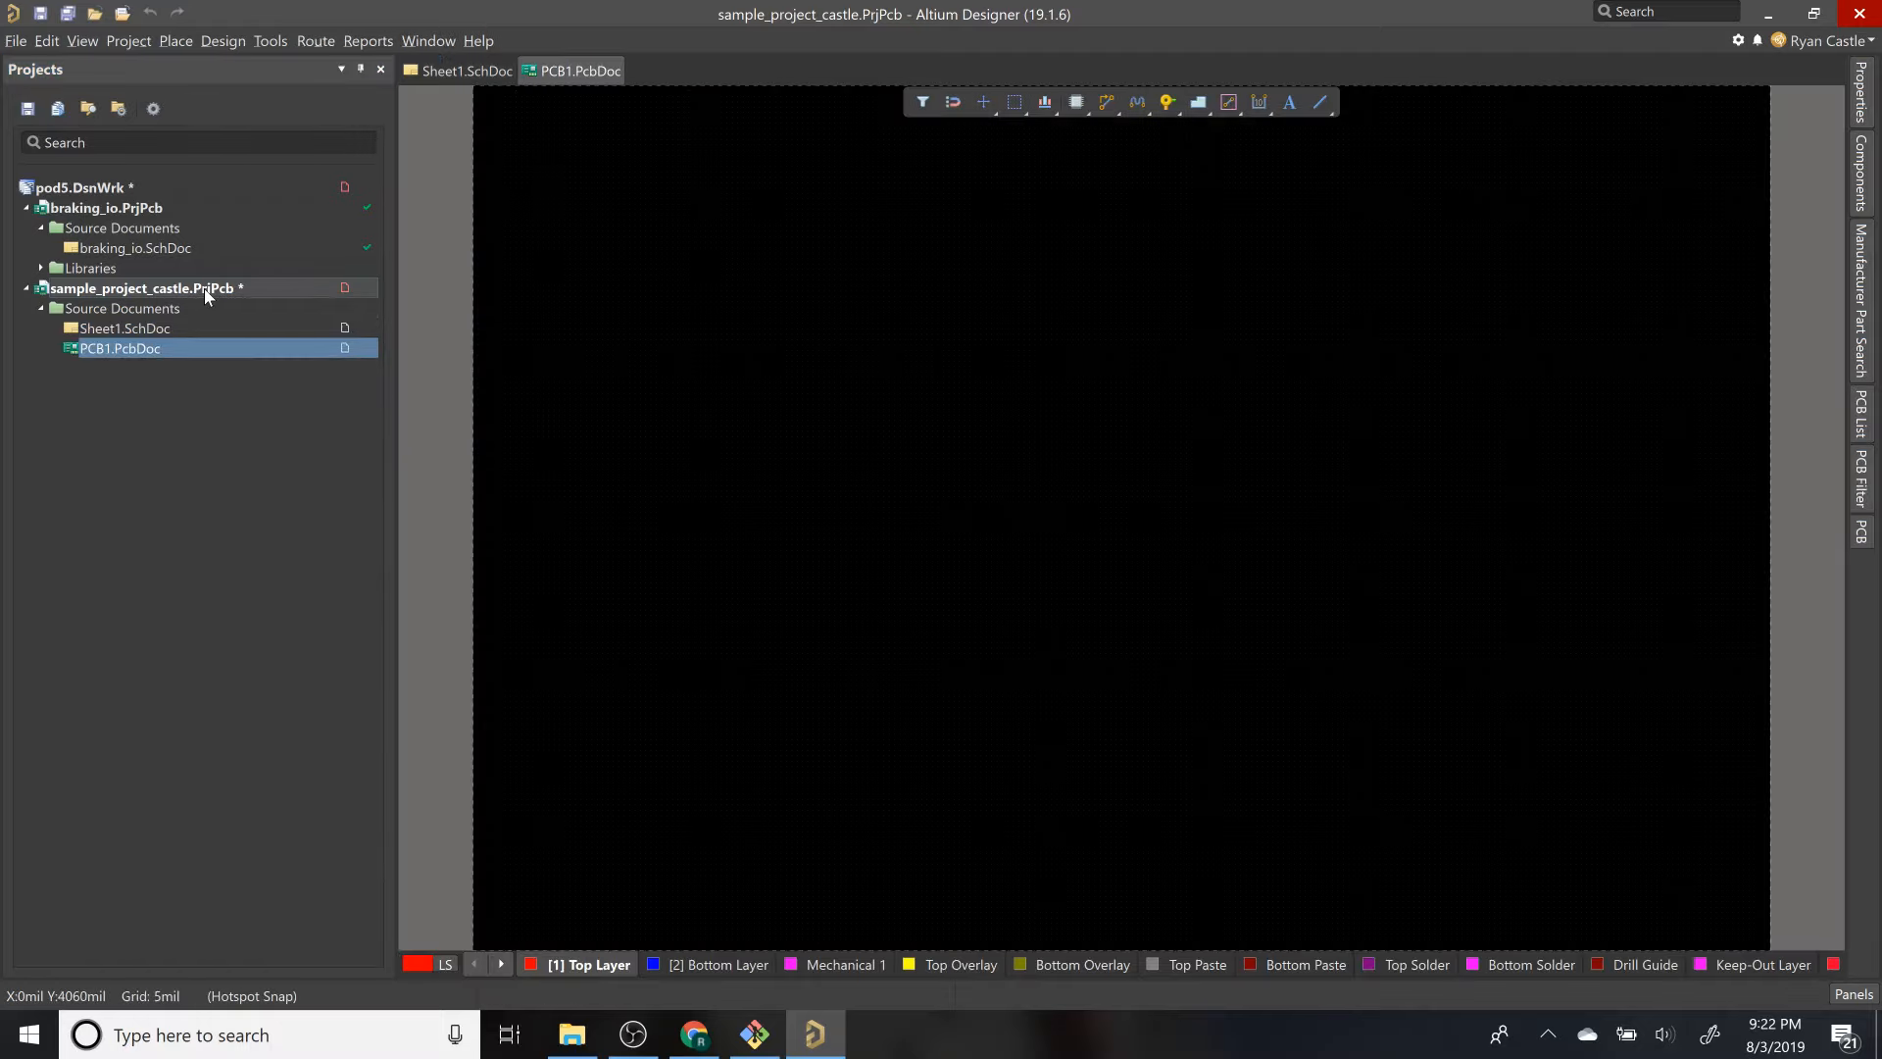
Step: Add the existing capacitors and resistors PcbLib and SchLib files from C:\git\hardware\libraries to the sample project
right_click(204, 288)
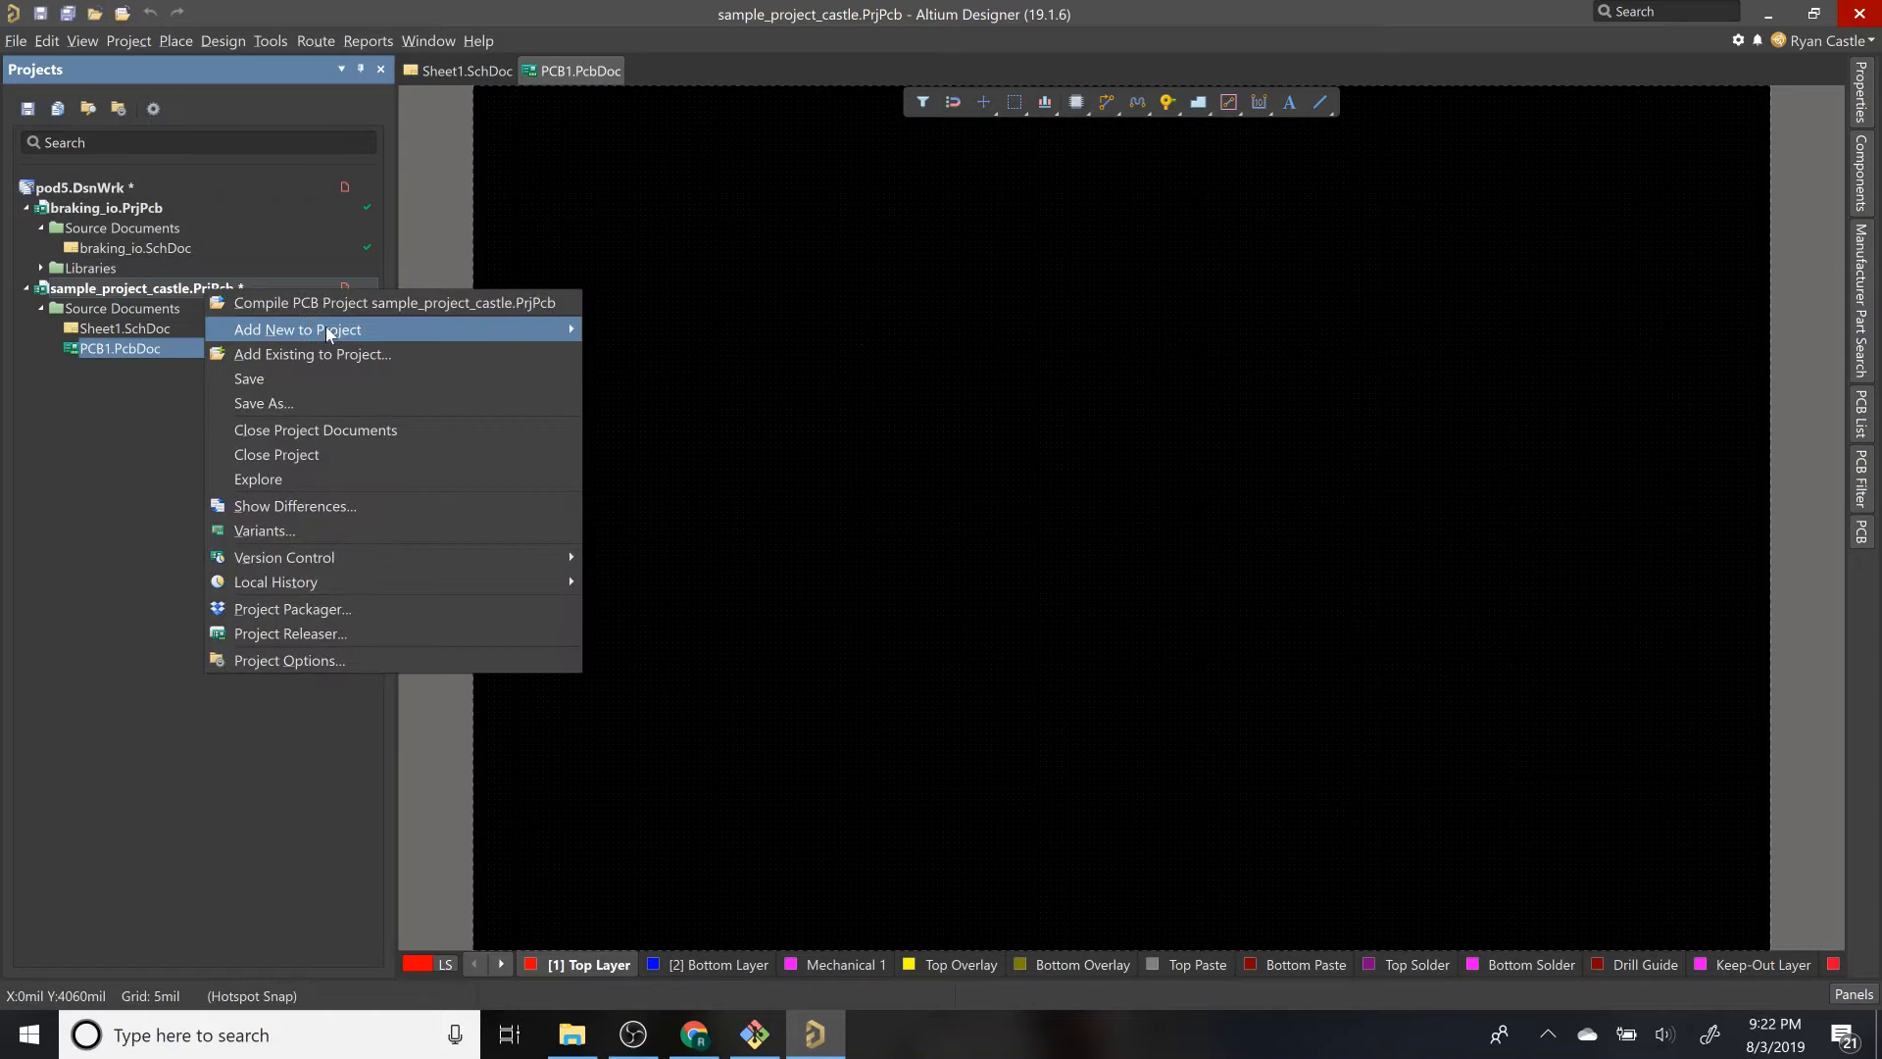
mouse_move(351, 331)
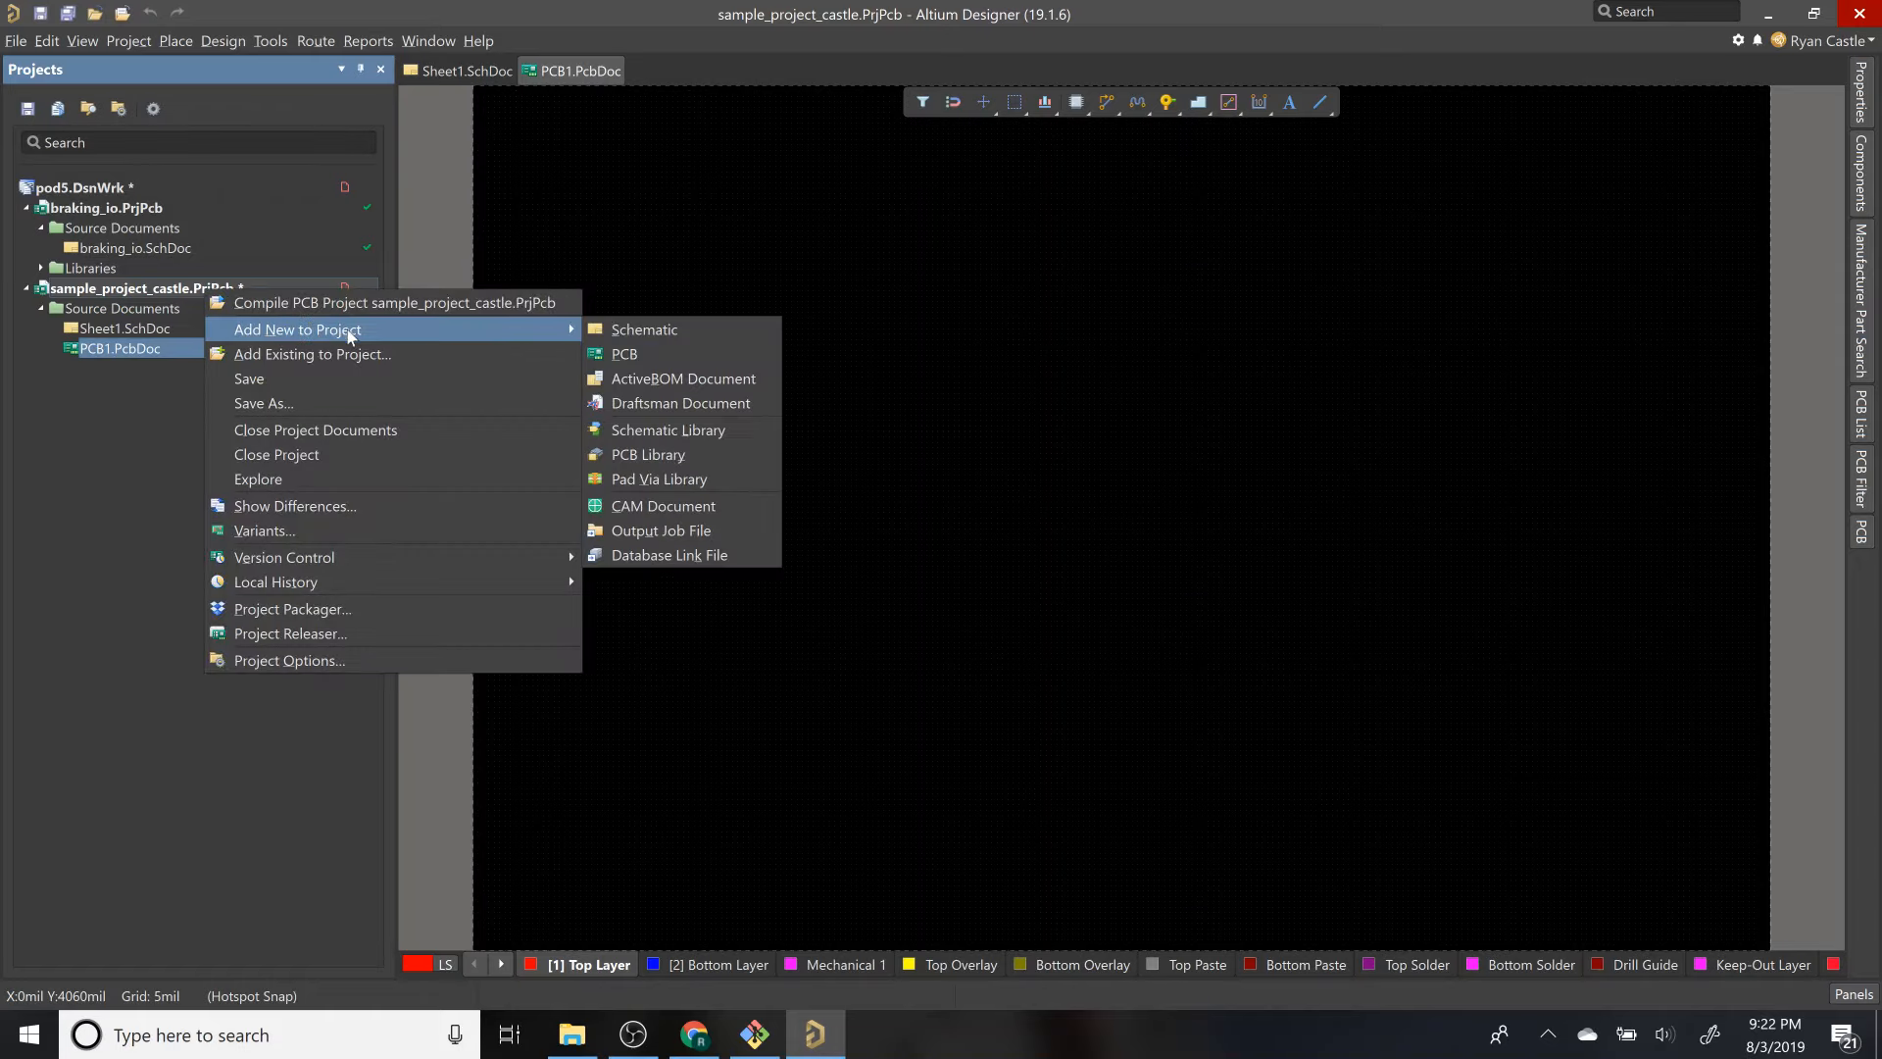
left_click(426, 353)
left_click(917, 141)
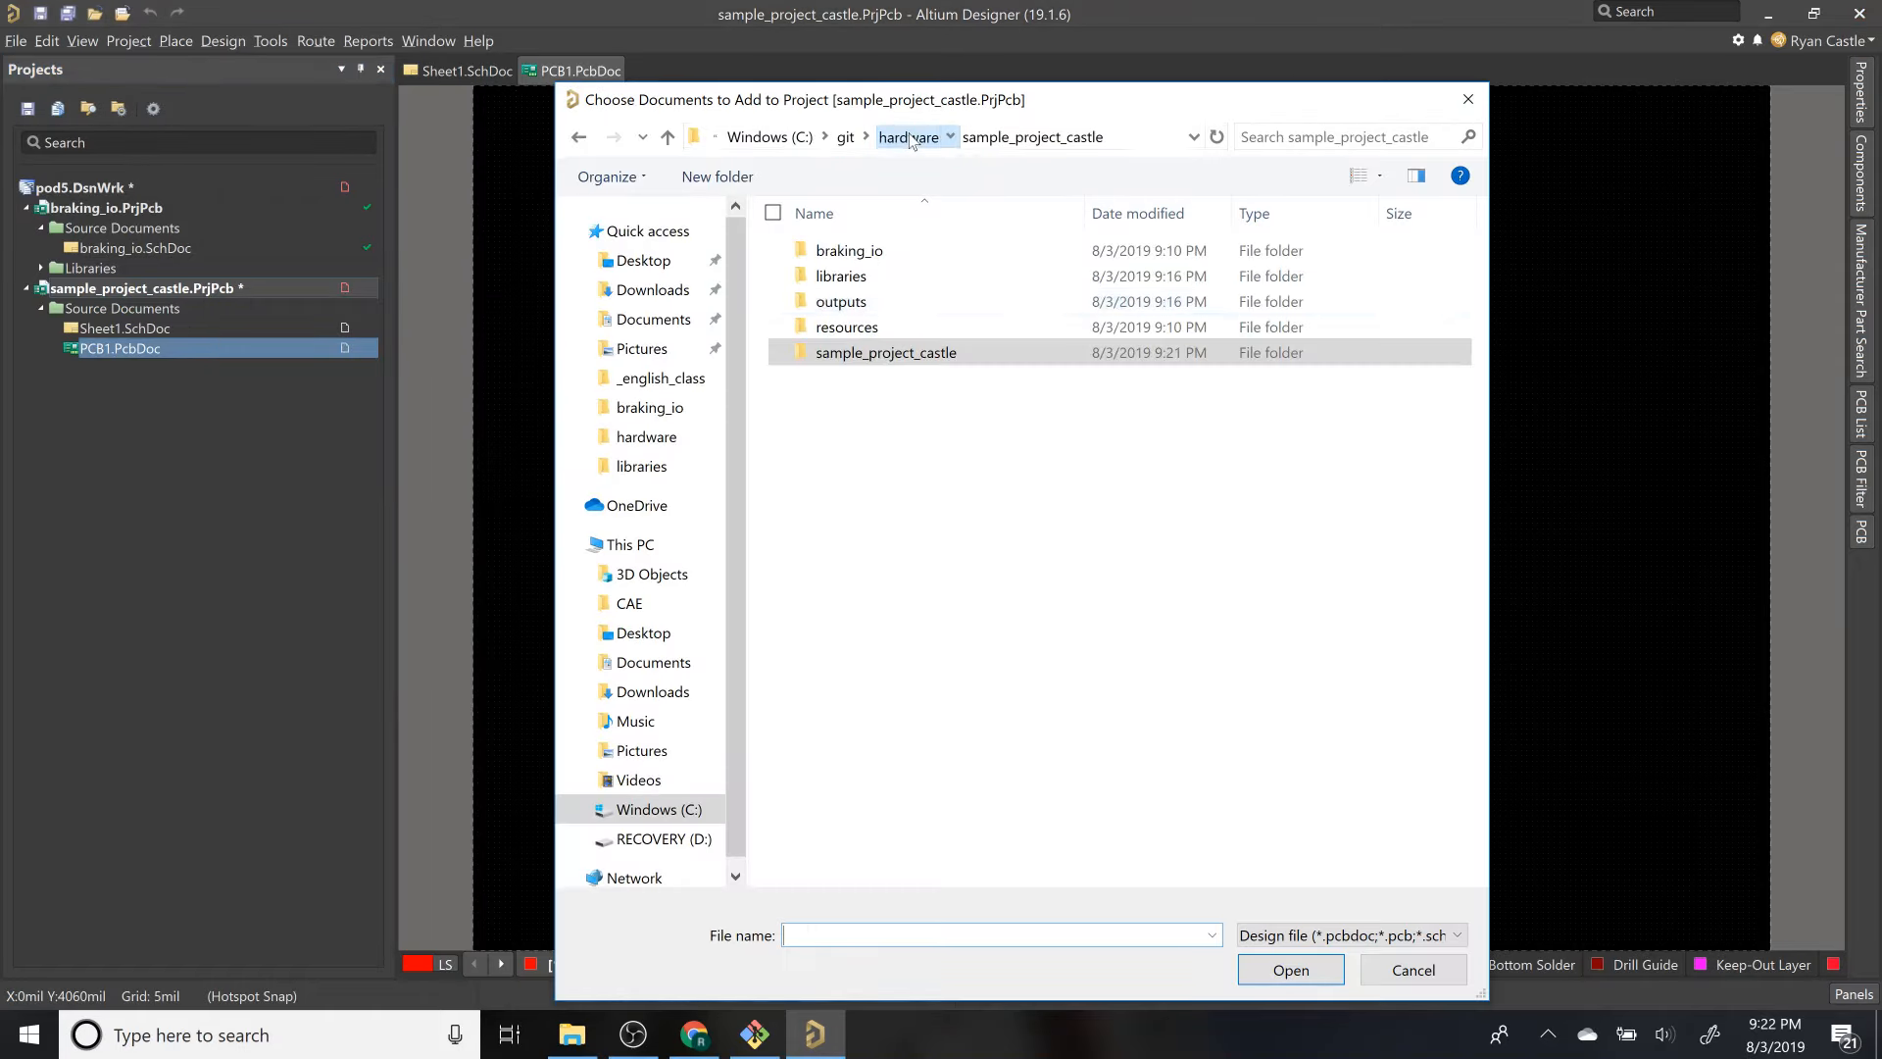
double_click(932, 284)
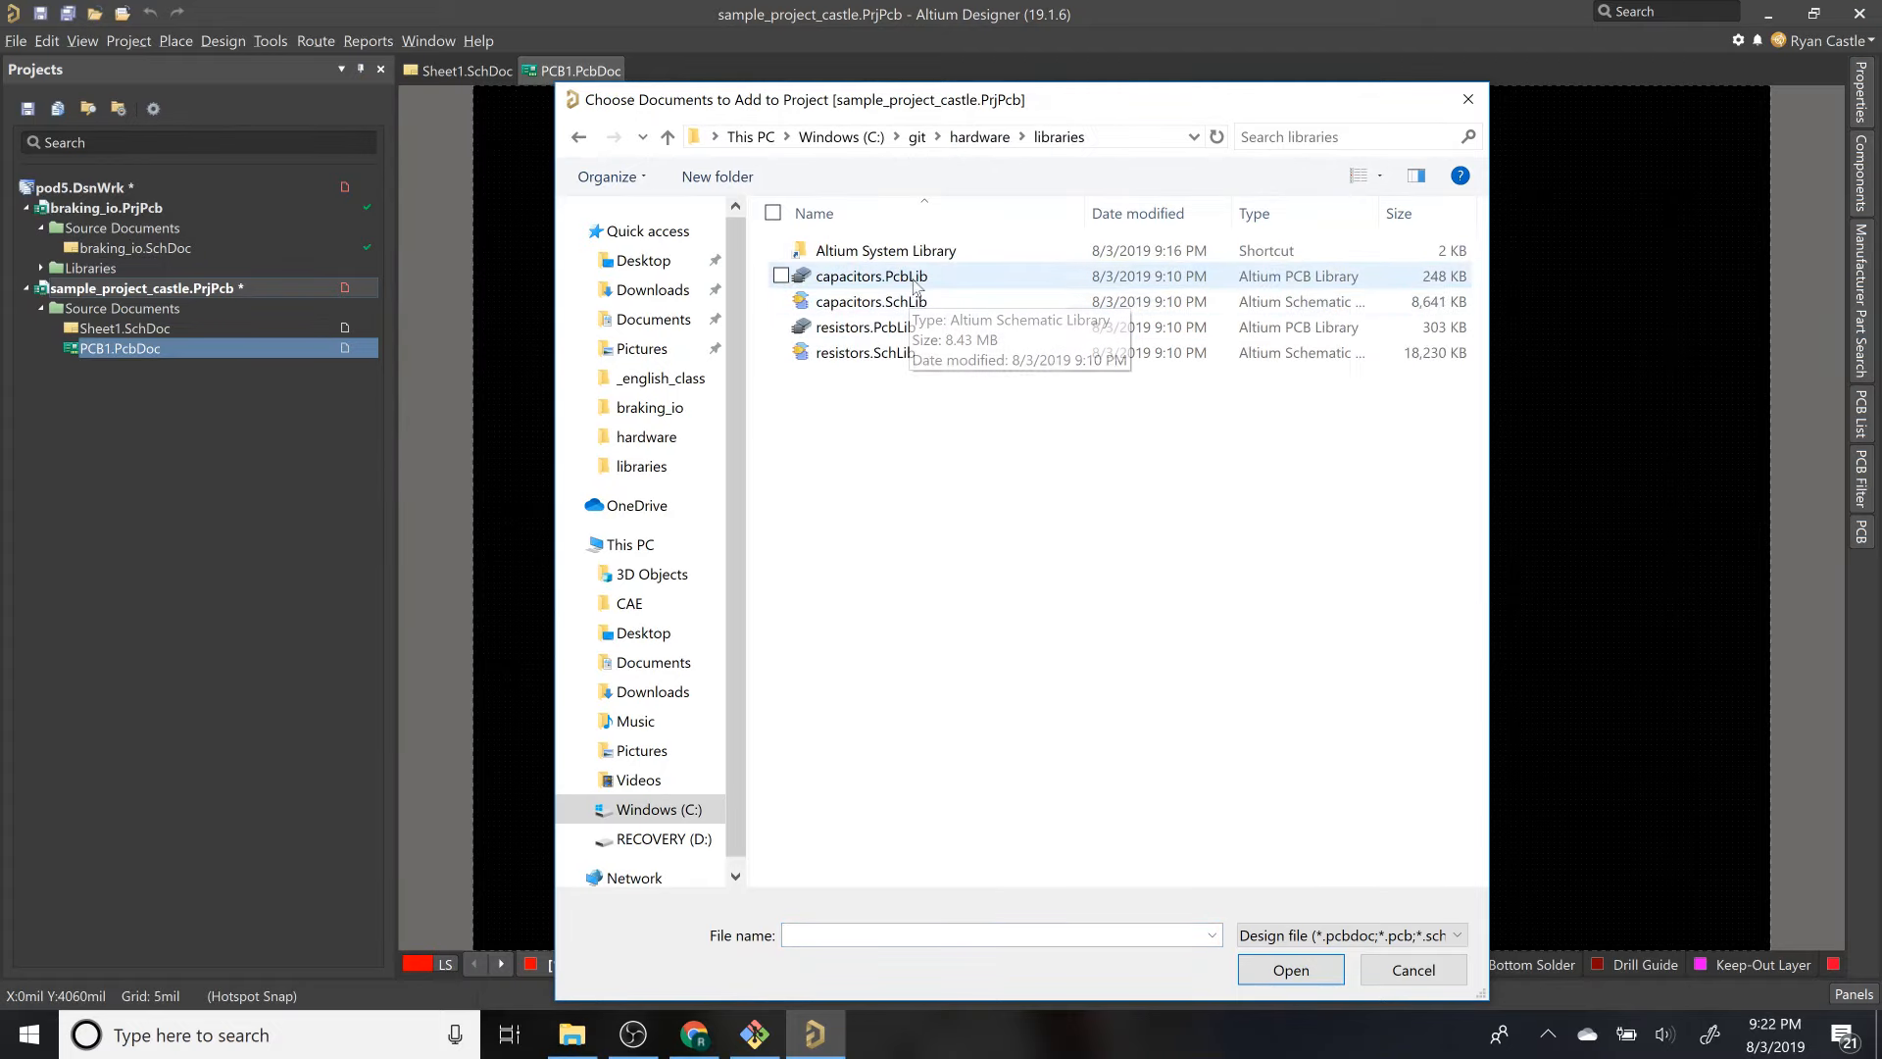
left_click(929, 281)
left_click(978, 345, "shift")
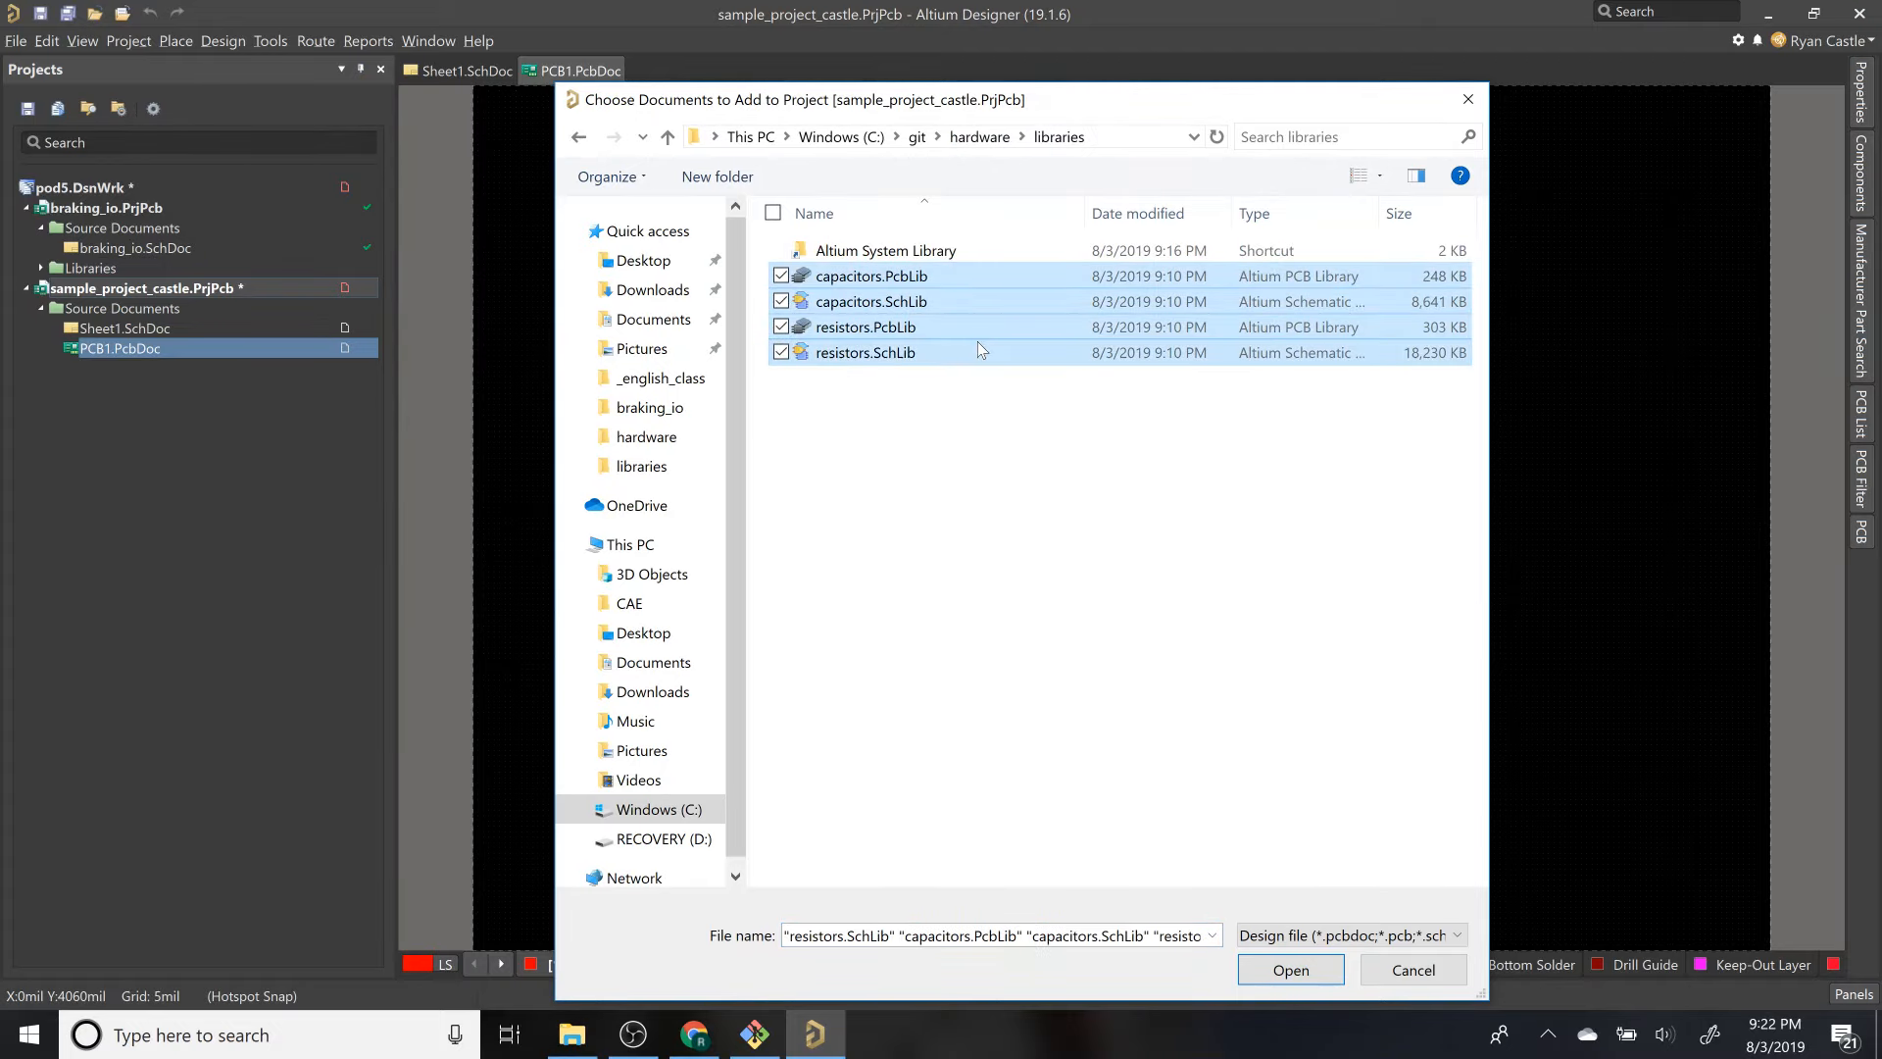
left_click(1291, 969)
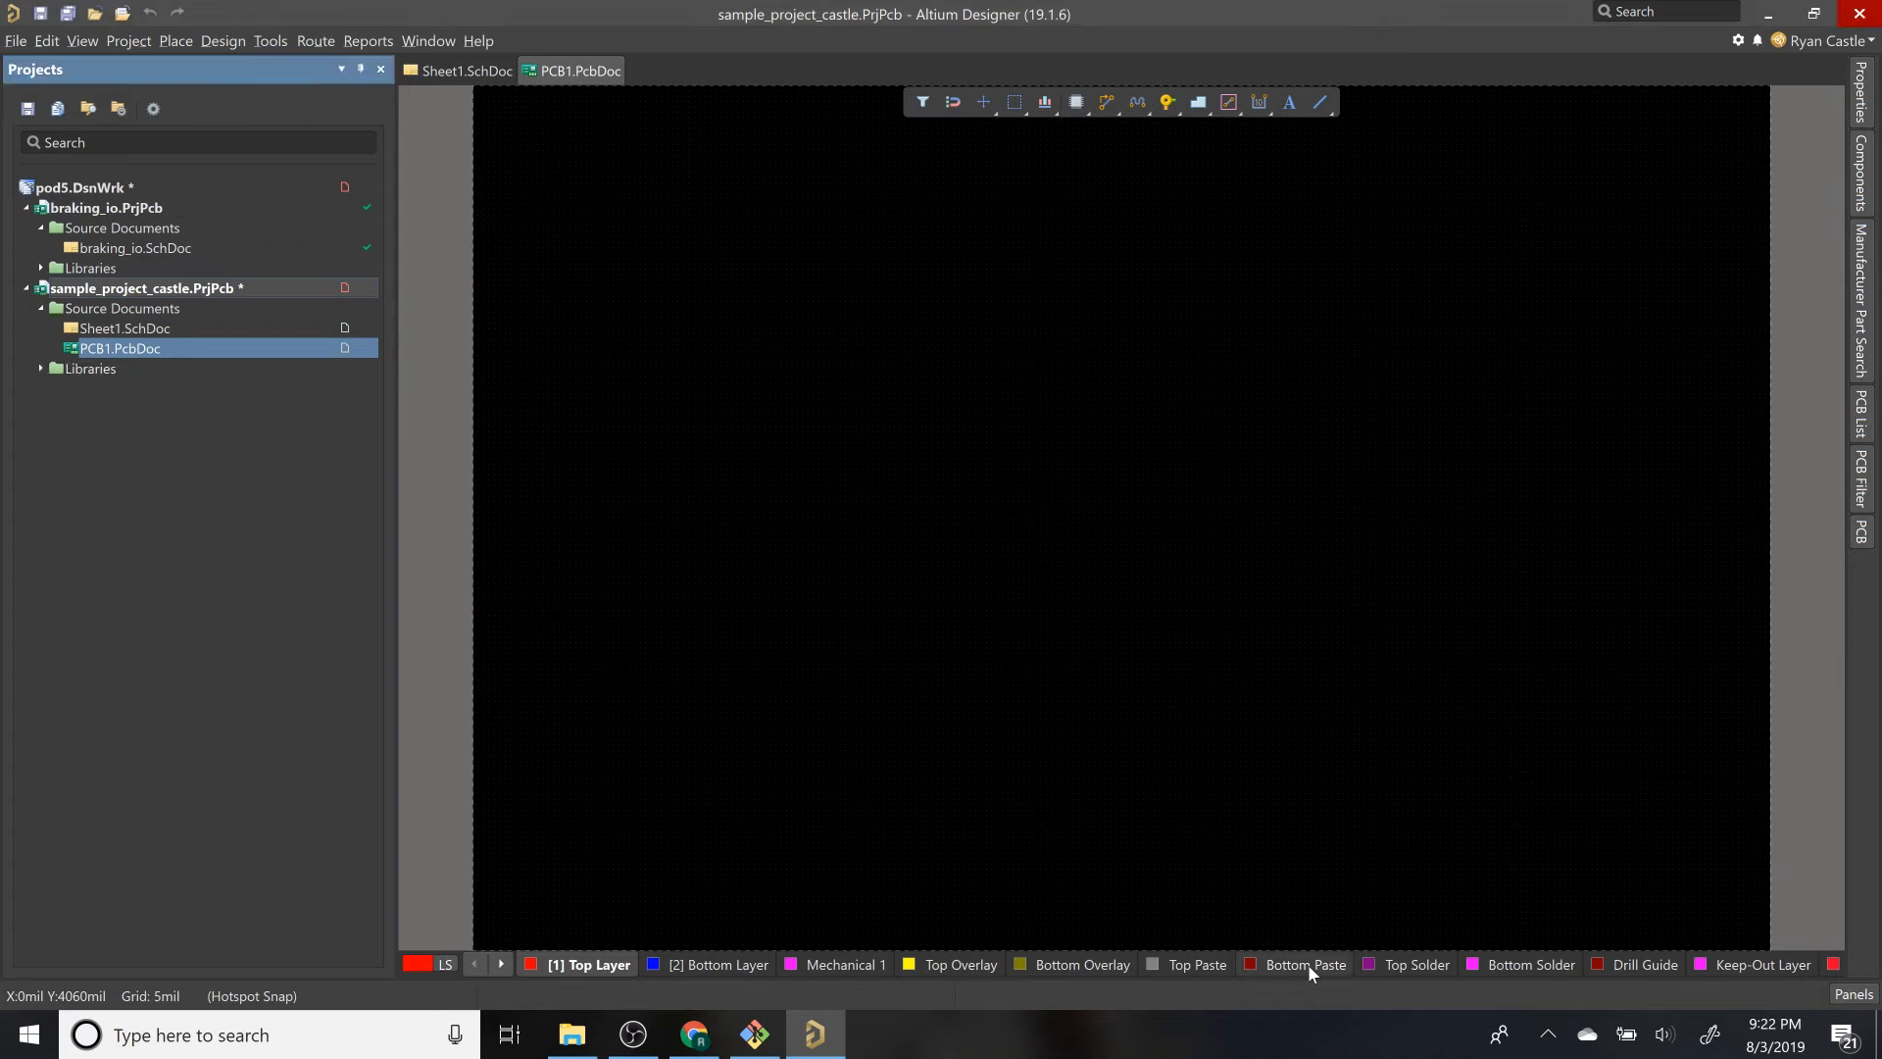
Step: Expand the sample project's PCB and schematic library documents and open resistors.SchLib
left_click(41, 368)
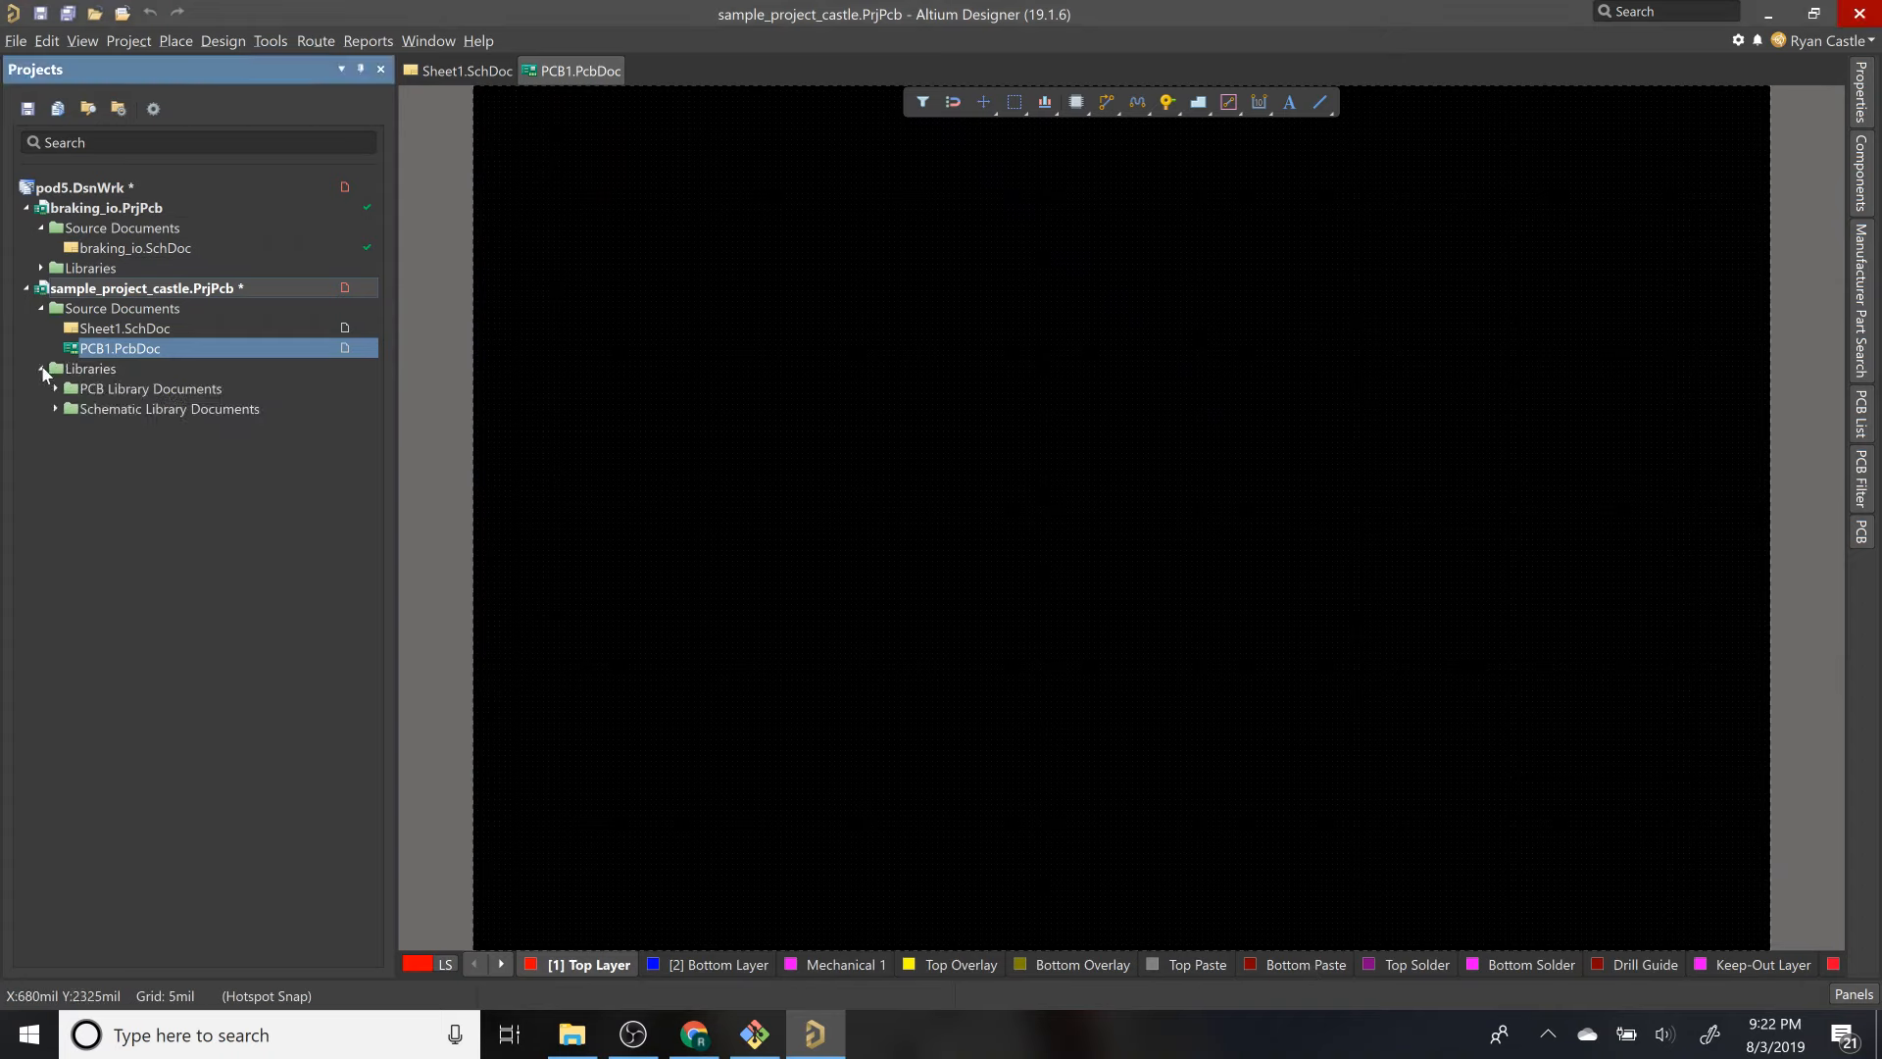
left_click(56, 409)
left_click(56, 389)
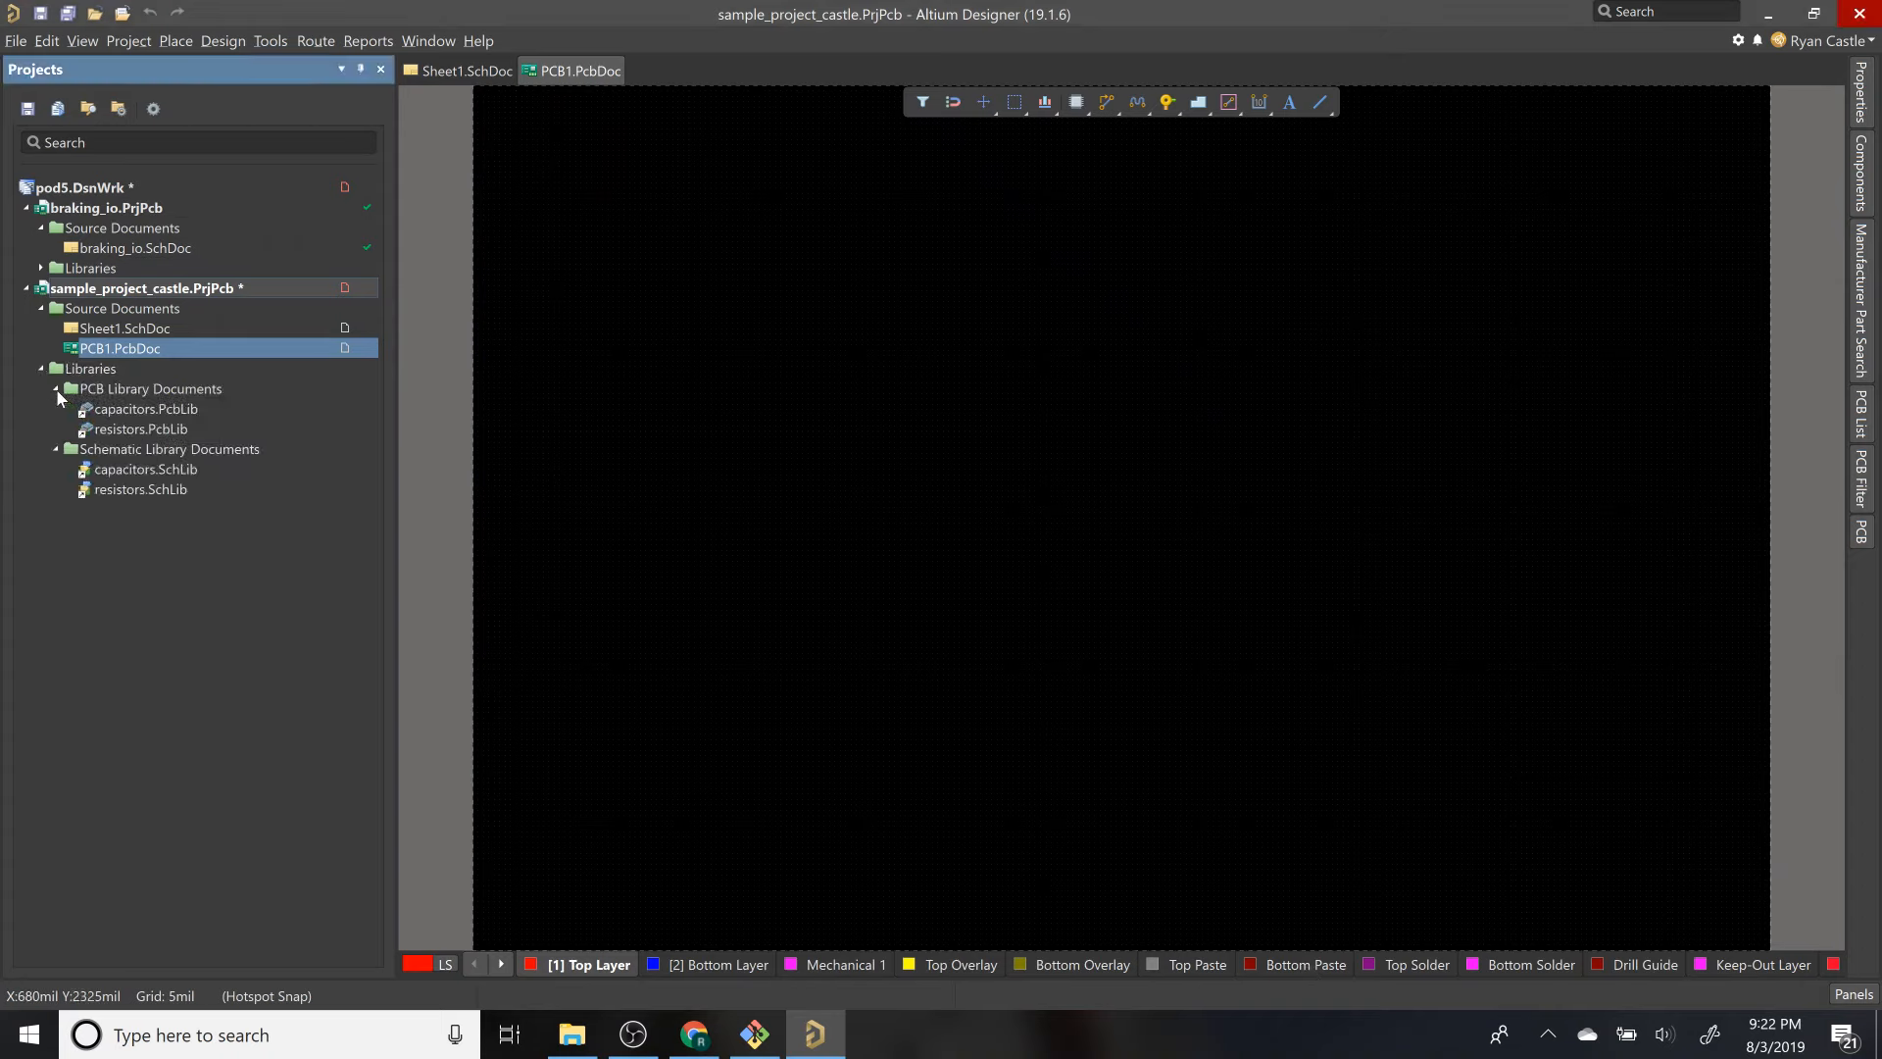
double_click(142, 489)
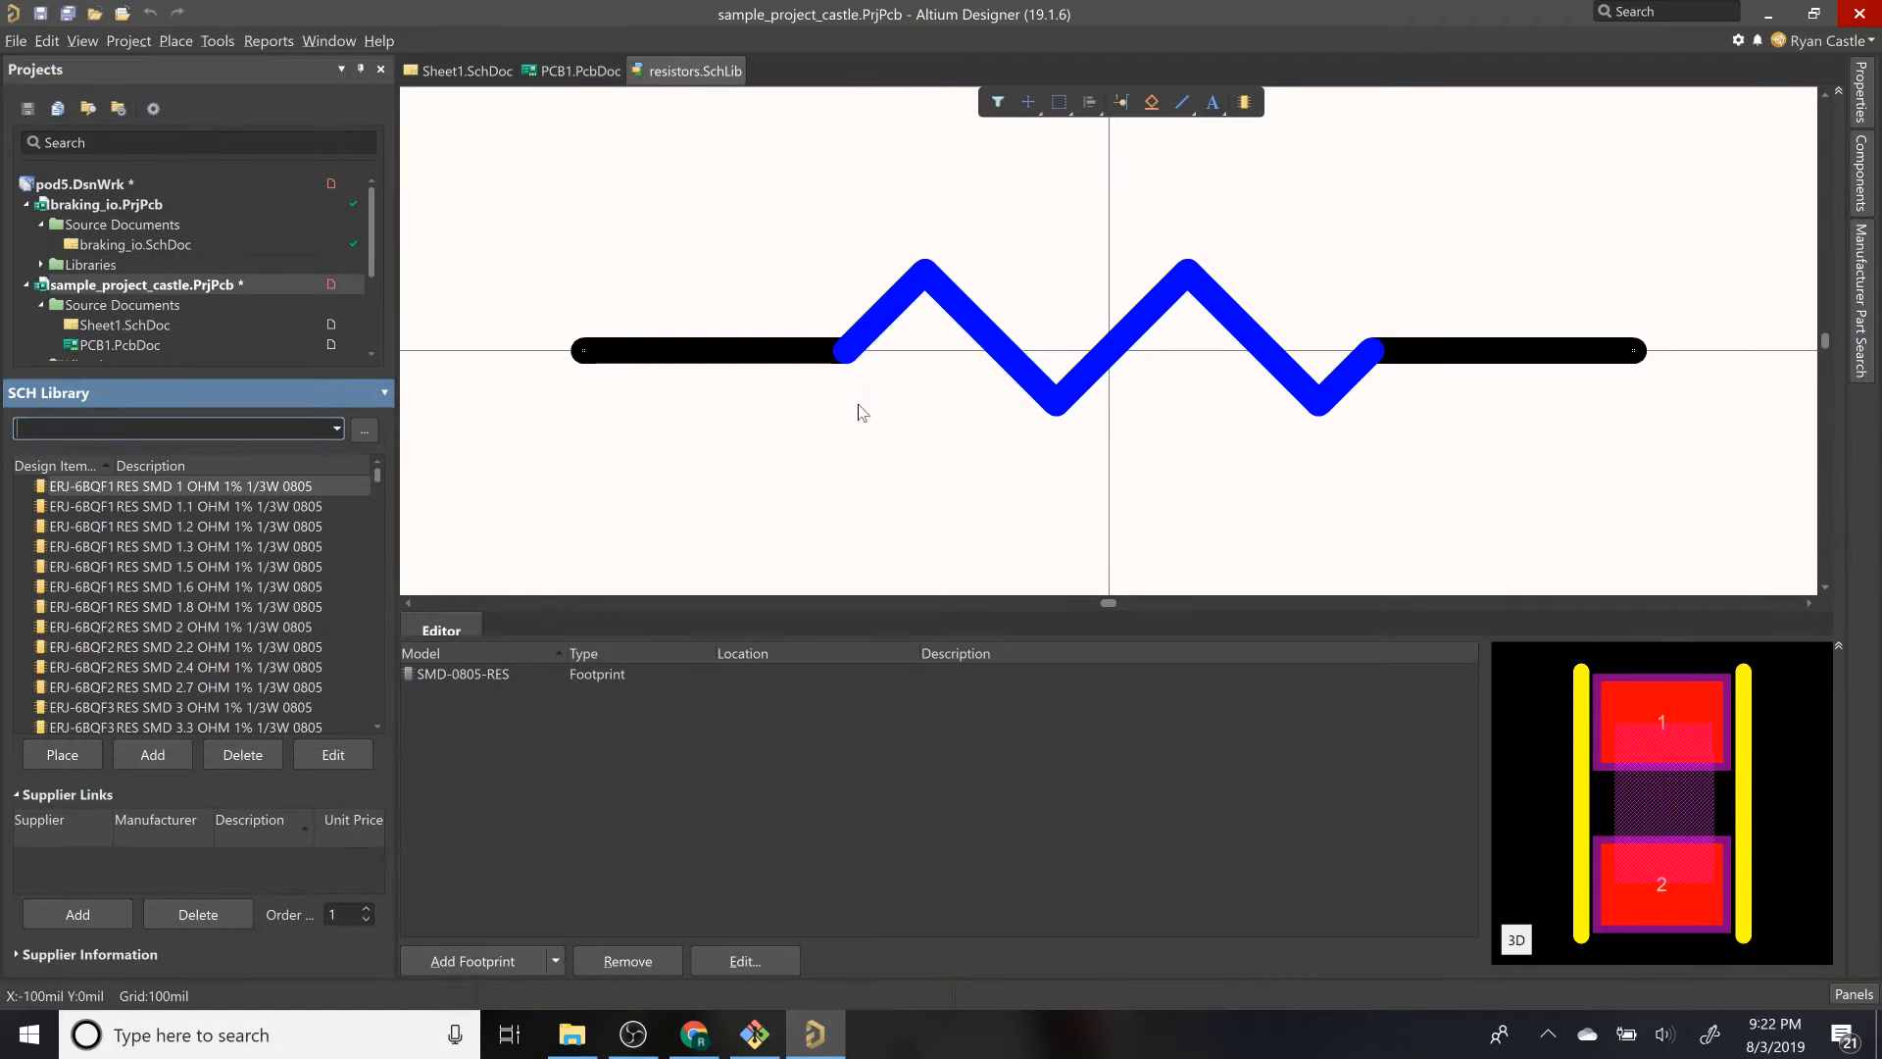
Step: Examine the first resistor's schematic symbol and its pins, and find resistors.SchLib in the project tree
left_click(731, 333)
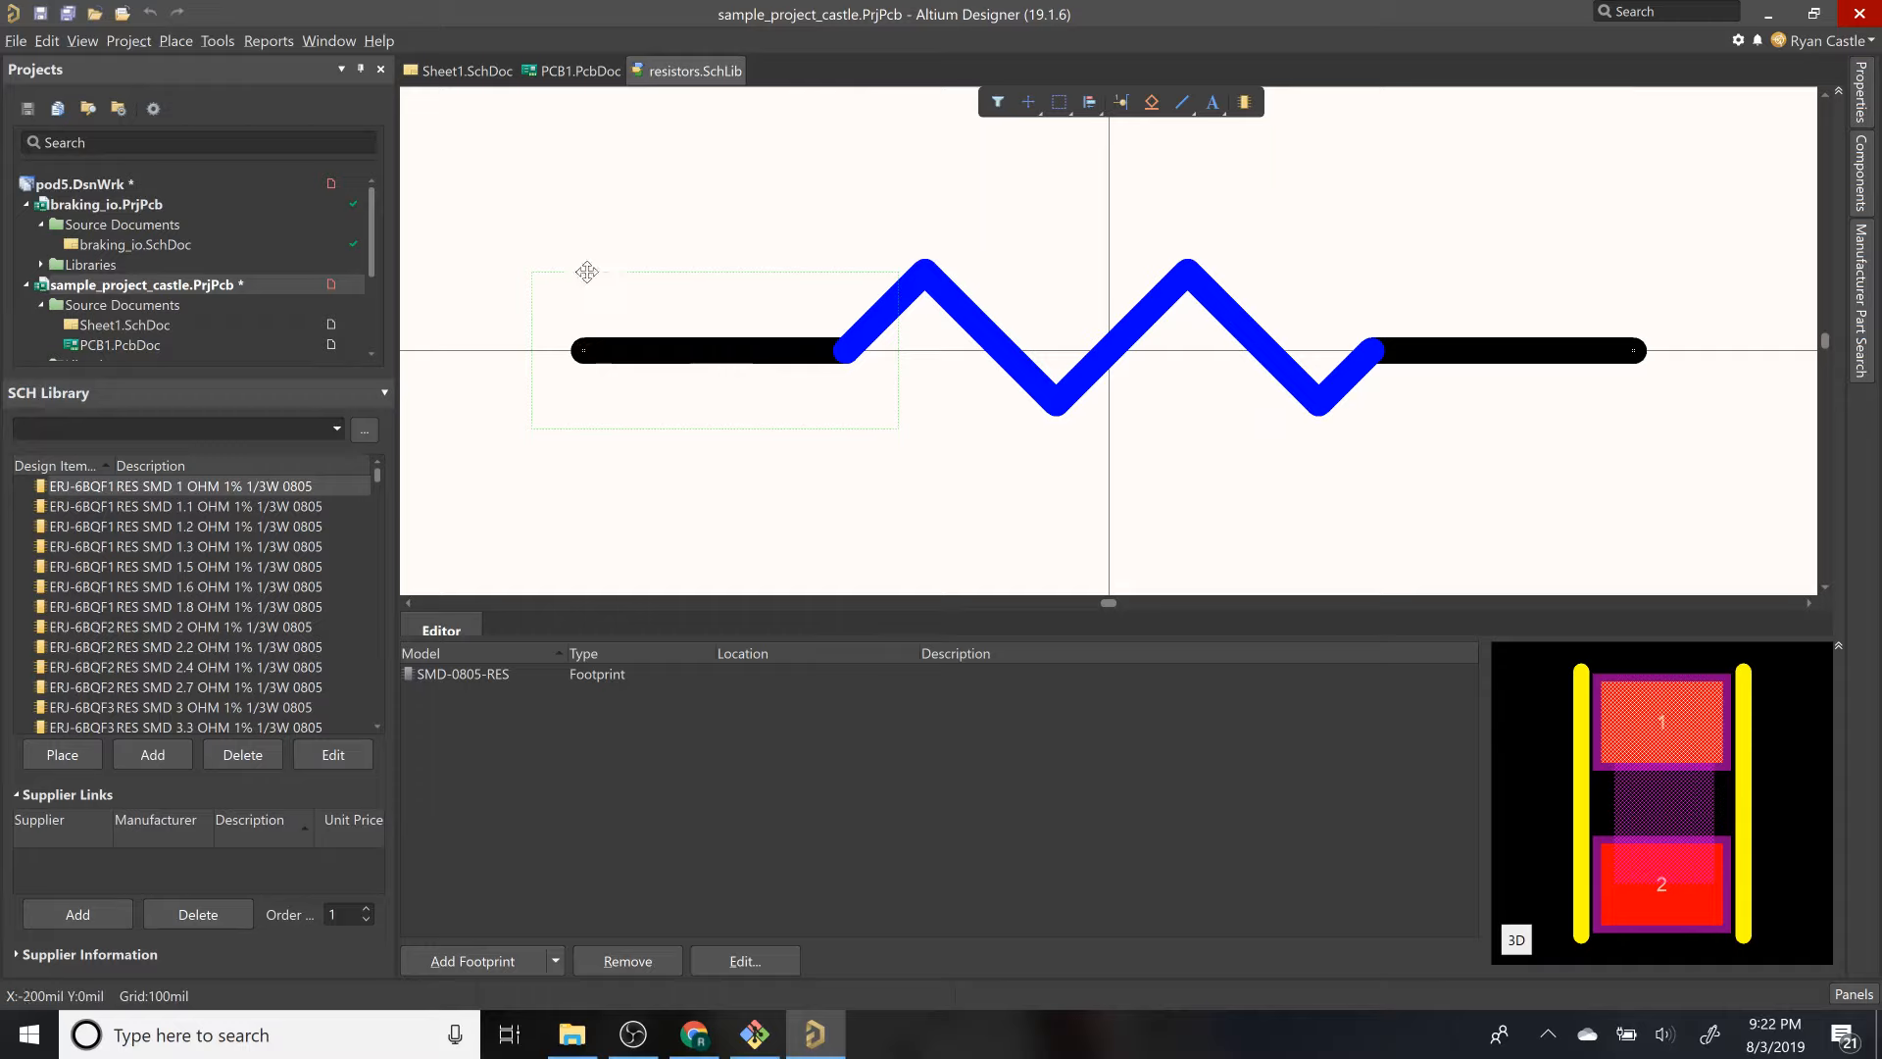
key("ctrl+Right")
key("ctrl+Right")
left_click_drag(1063, 297, 708, 419)
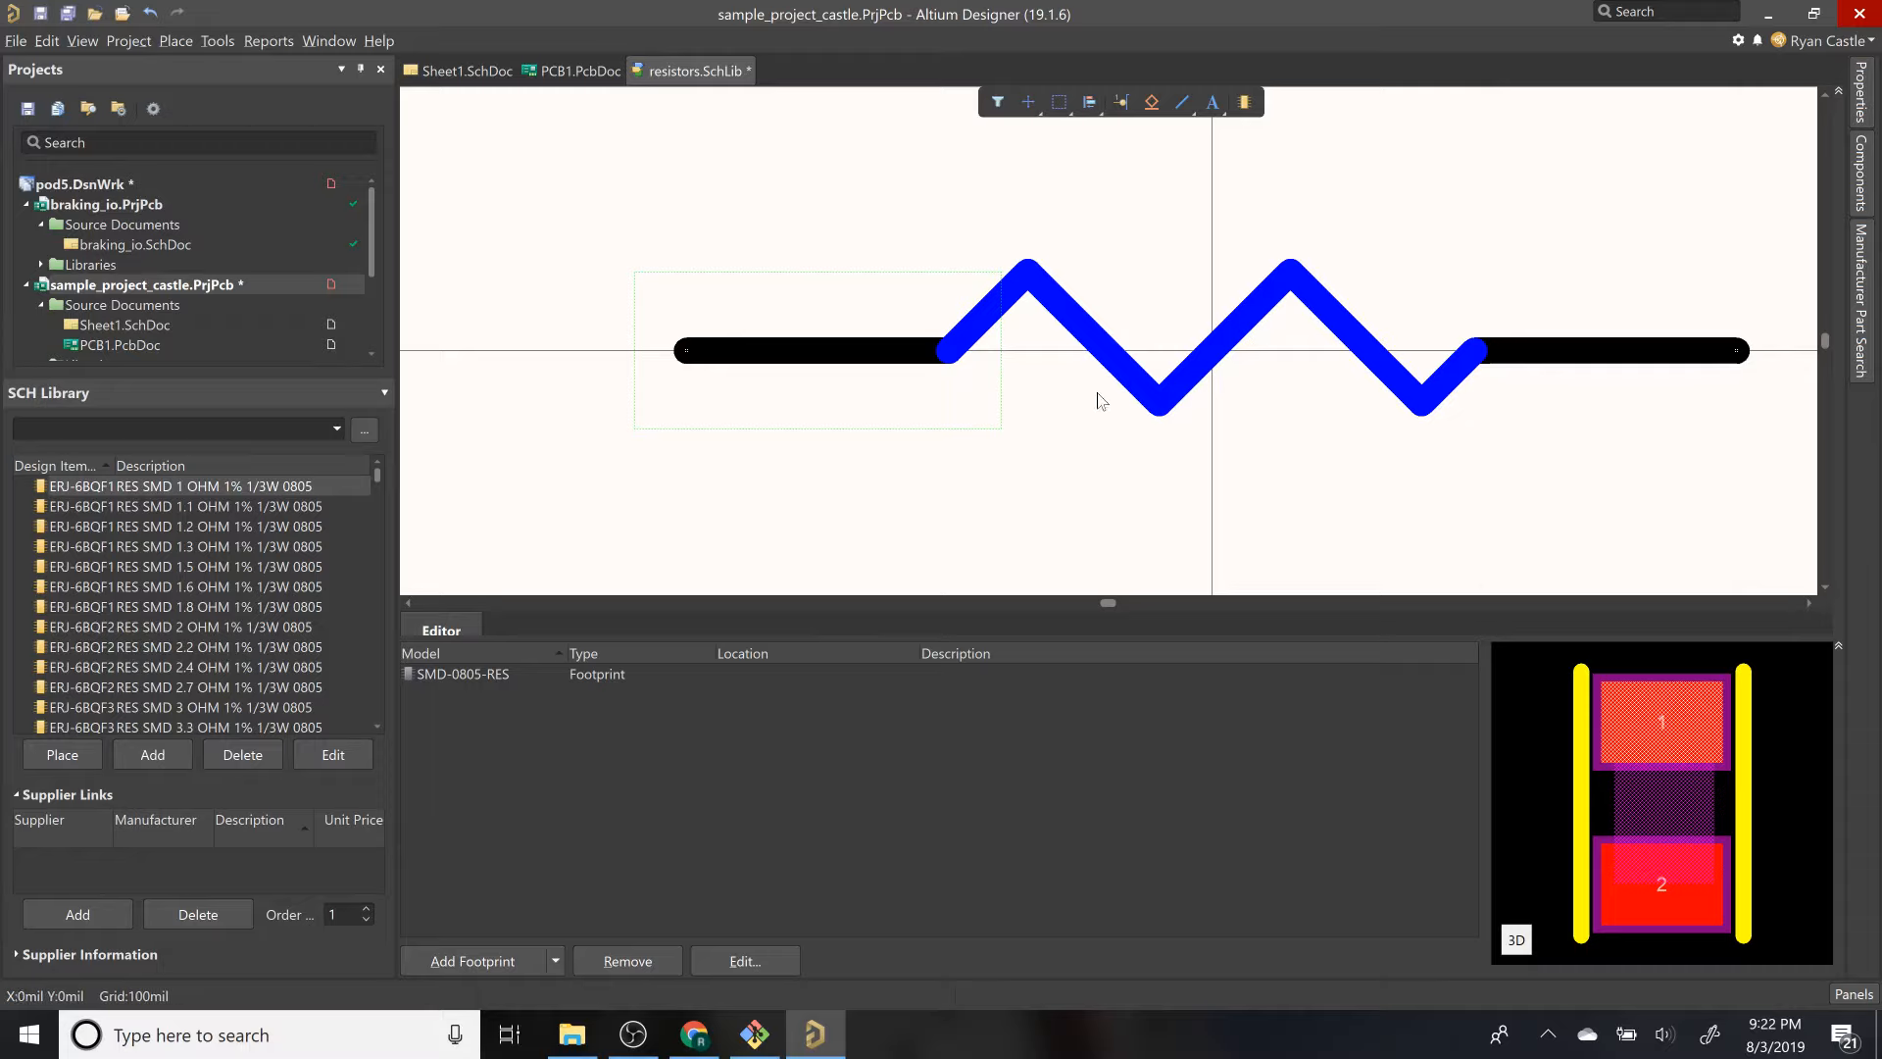
mouse_move(1109, 363)
left_mouse_down()
mouse_move(1229, 288)
mouse_move(1135, 338)
mouse_move(1109, 384)
left_mouse_up()
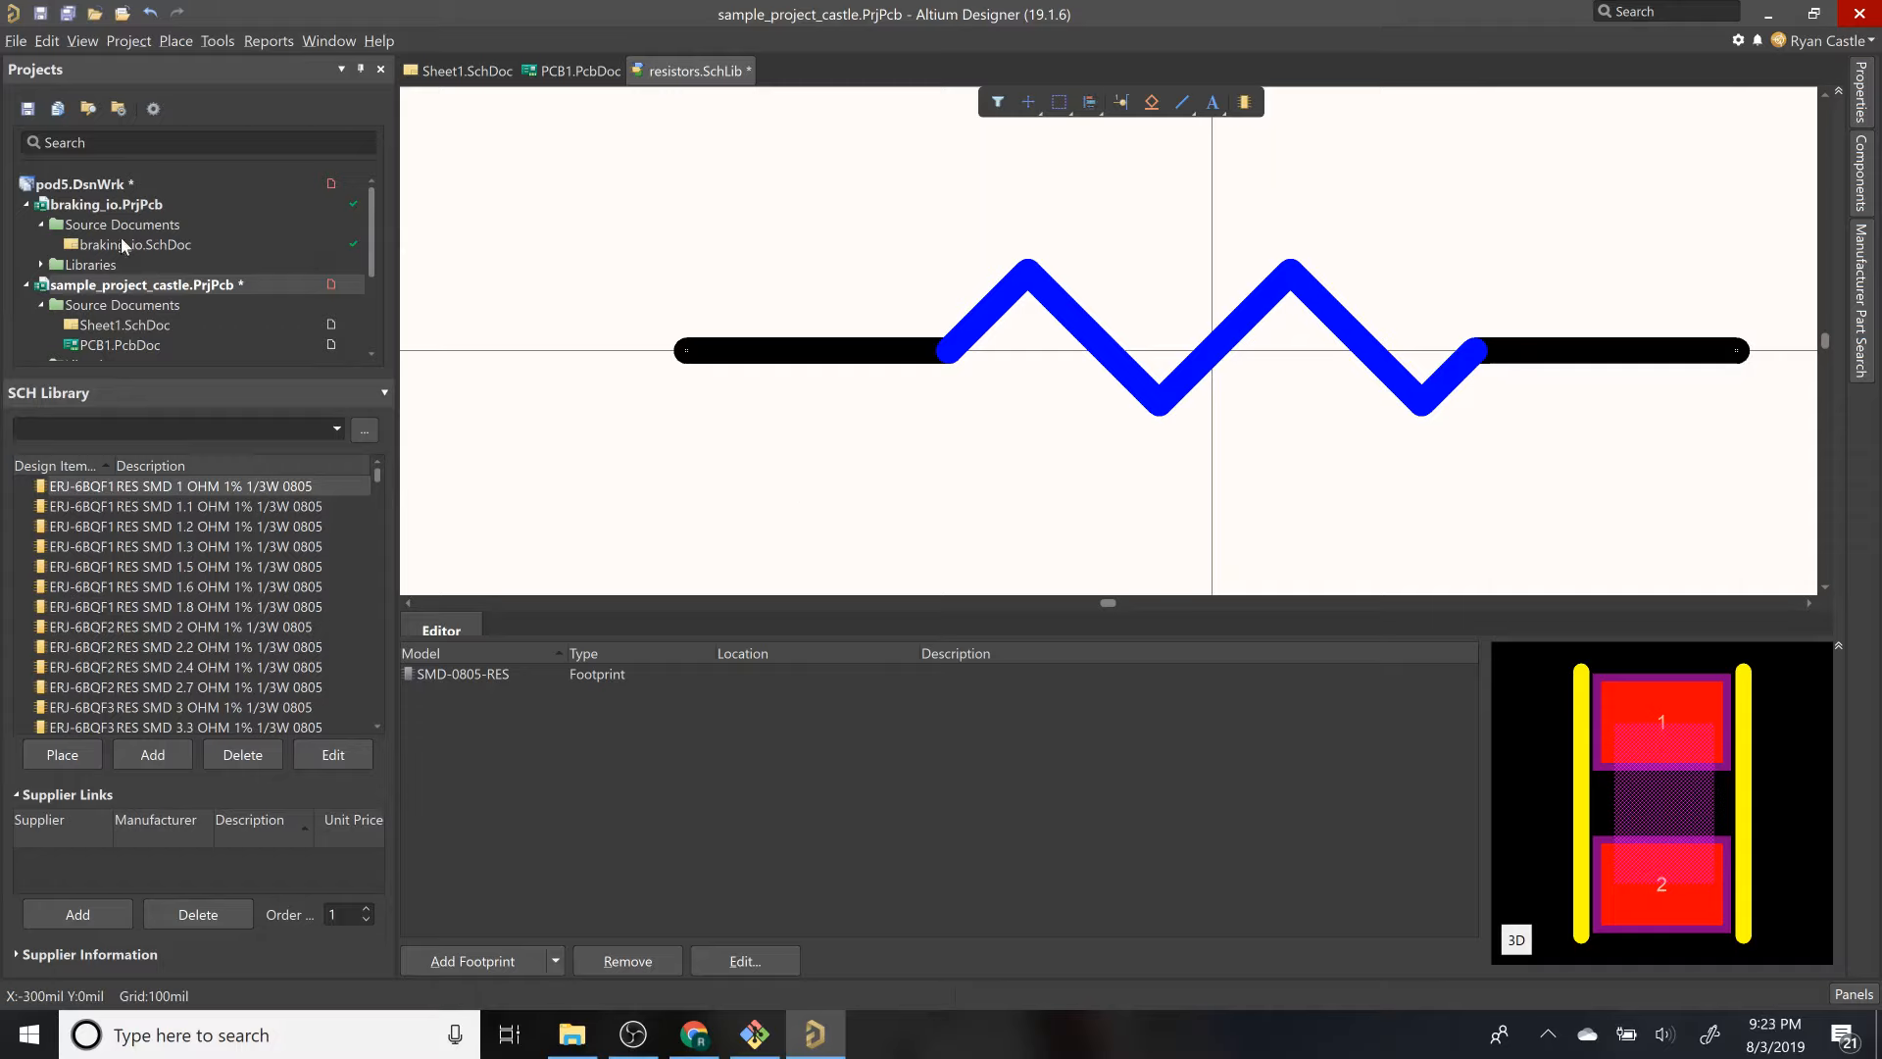
scroll(103, 310, "down", 3)
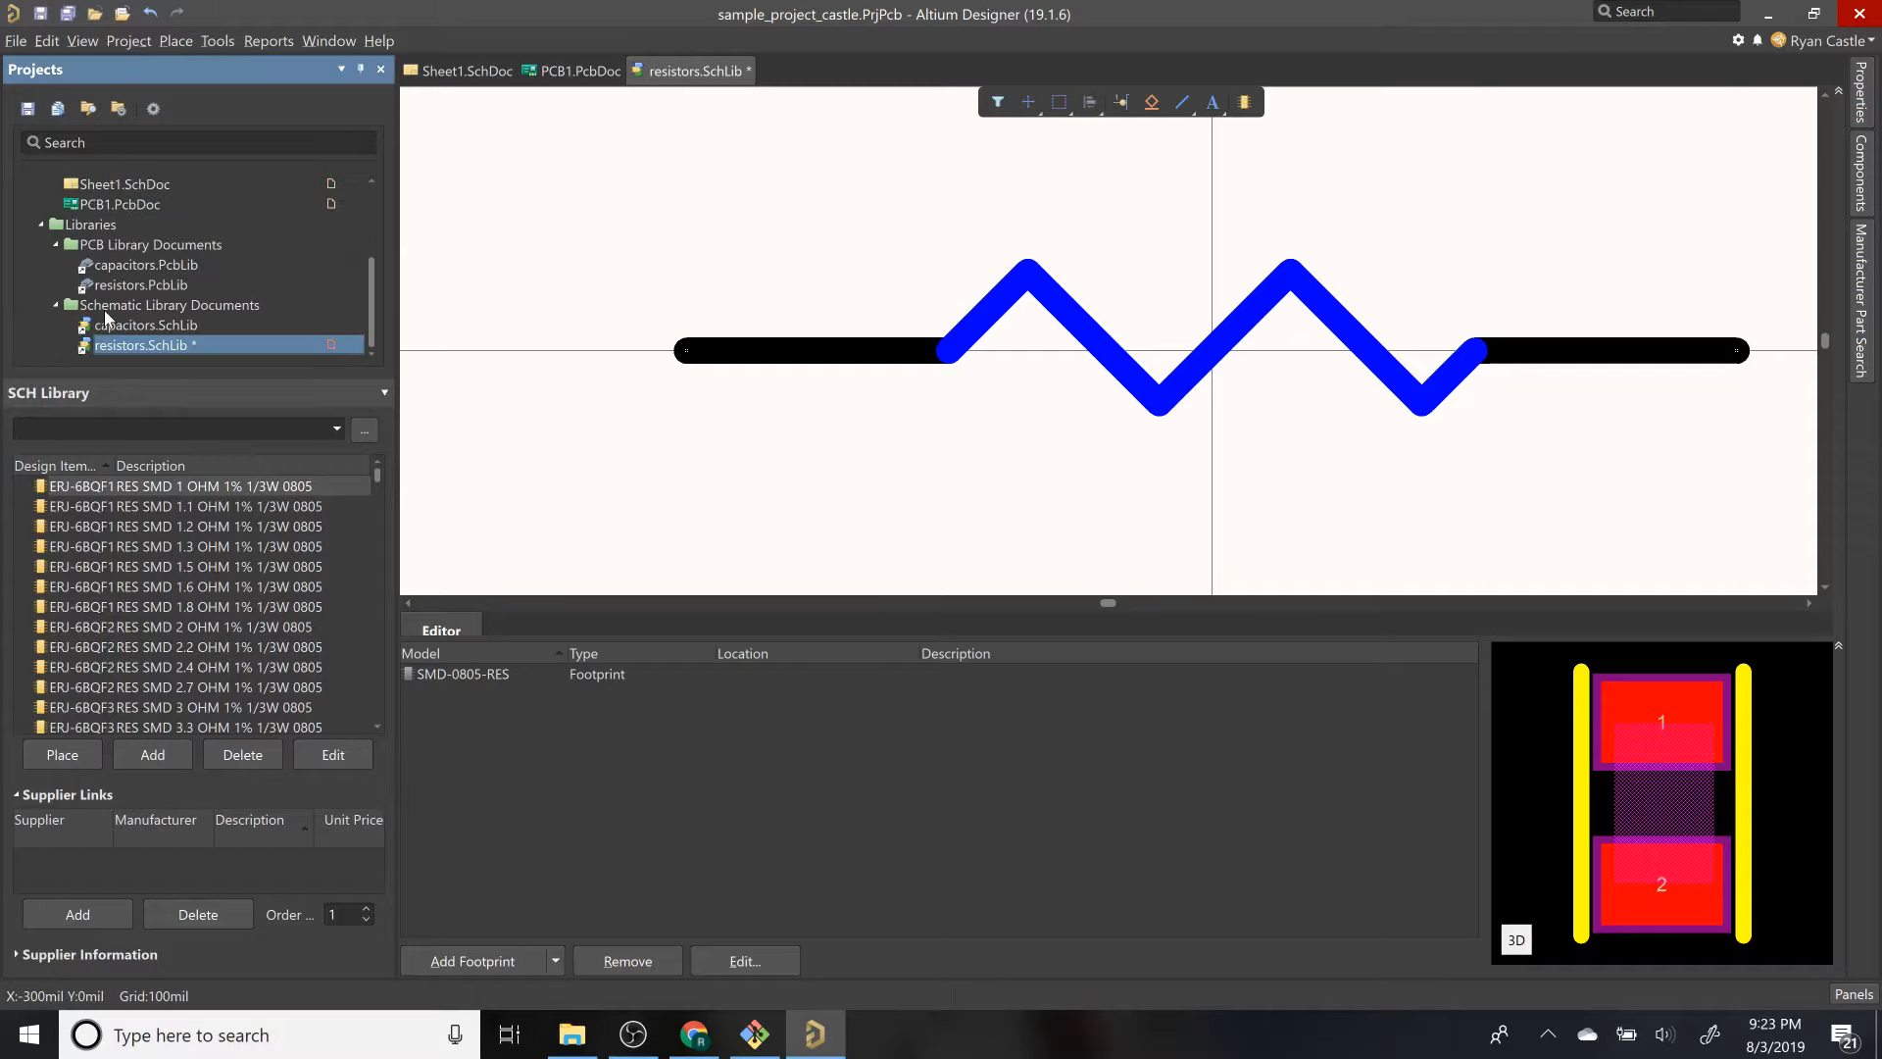
right_click(683, 62)
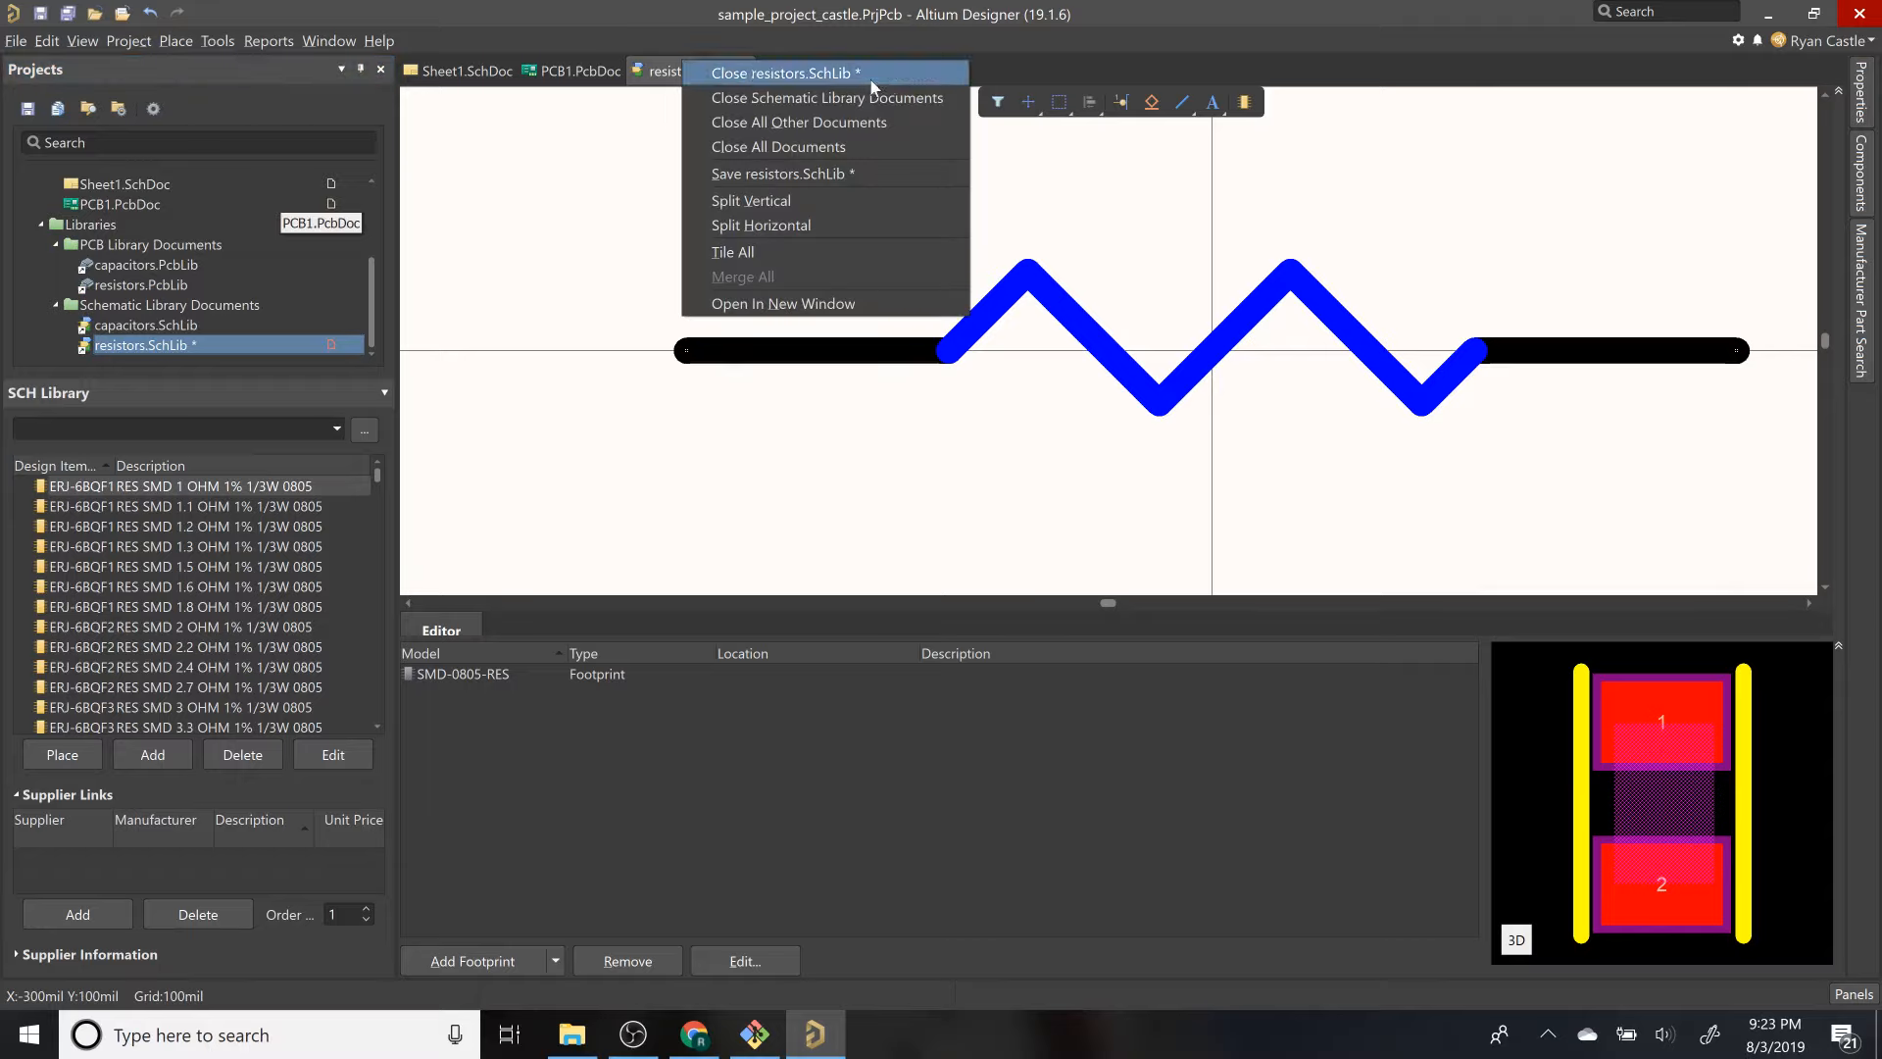
left_click(562, 443)
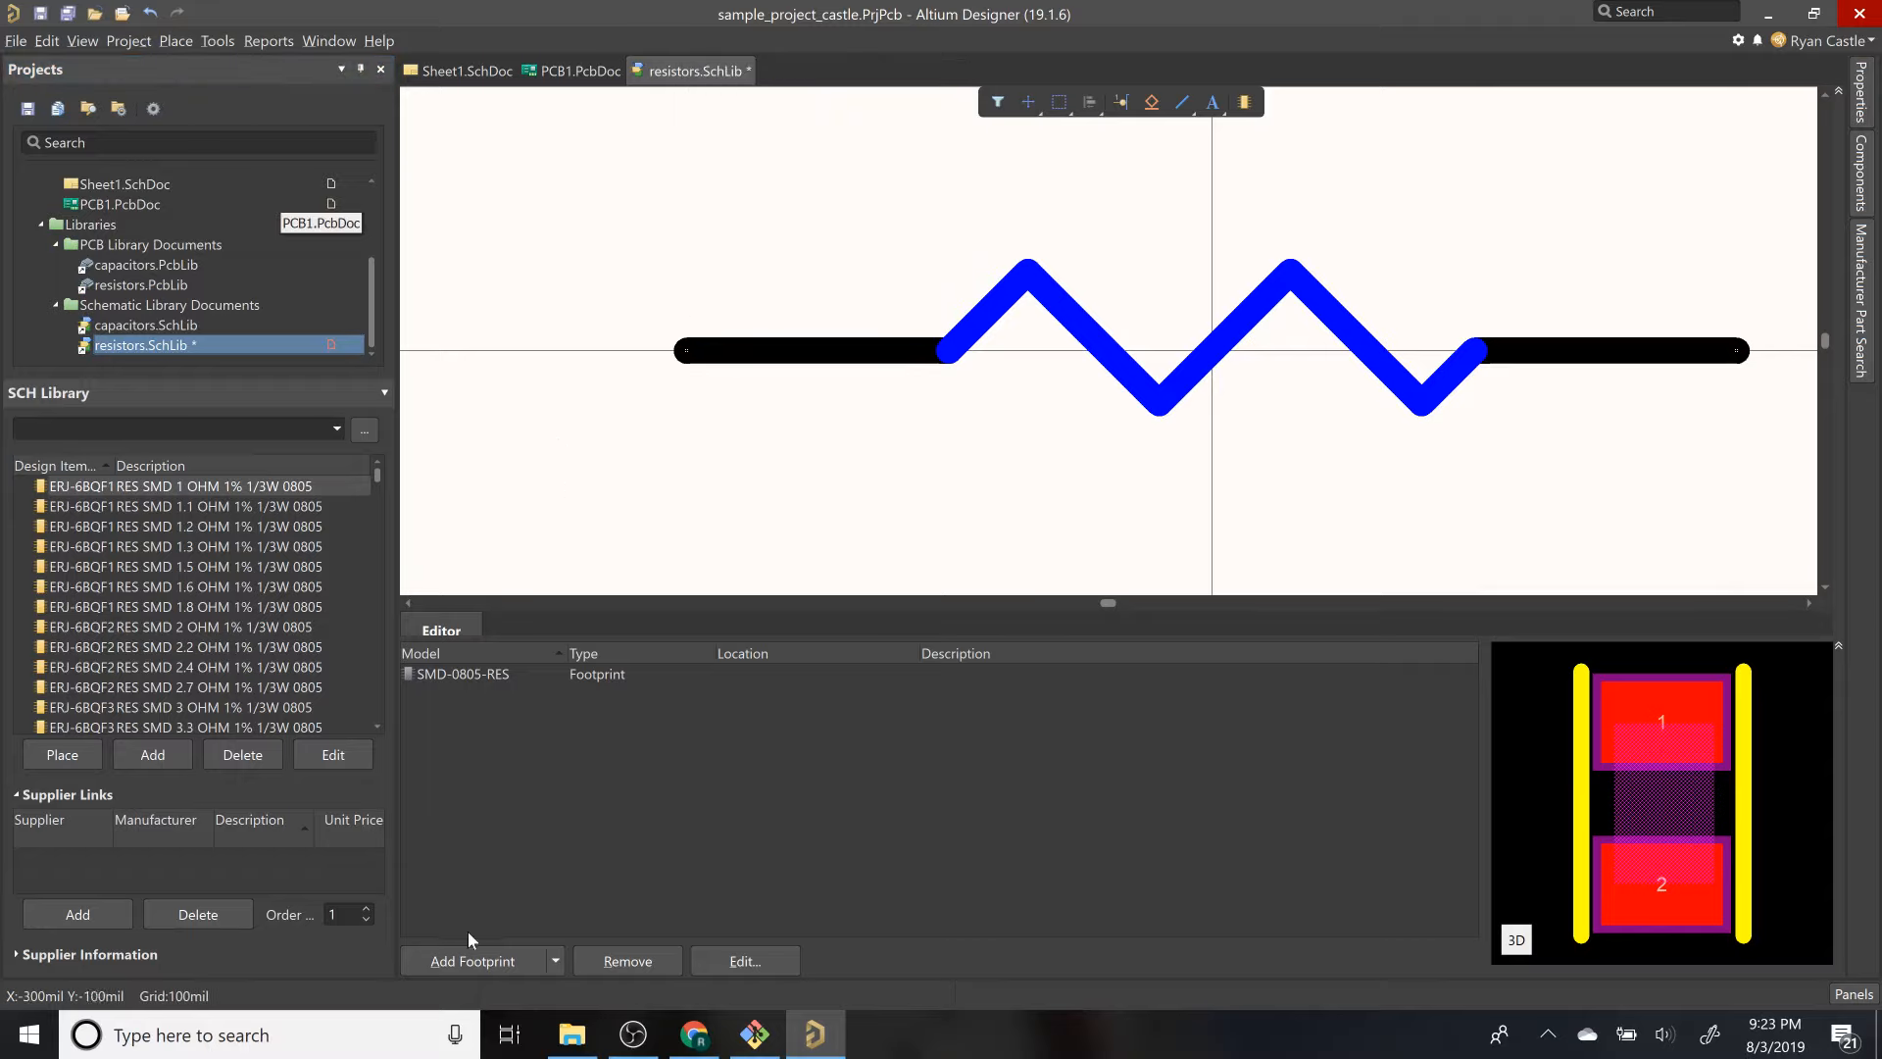
Step: Browse the capacitors.PcbLib footprints without adding one to the resistor, and check its SMD-0805-RES footprint in 3D and back in 2D
left_click(511, 965)
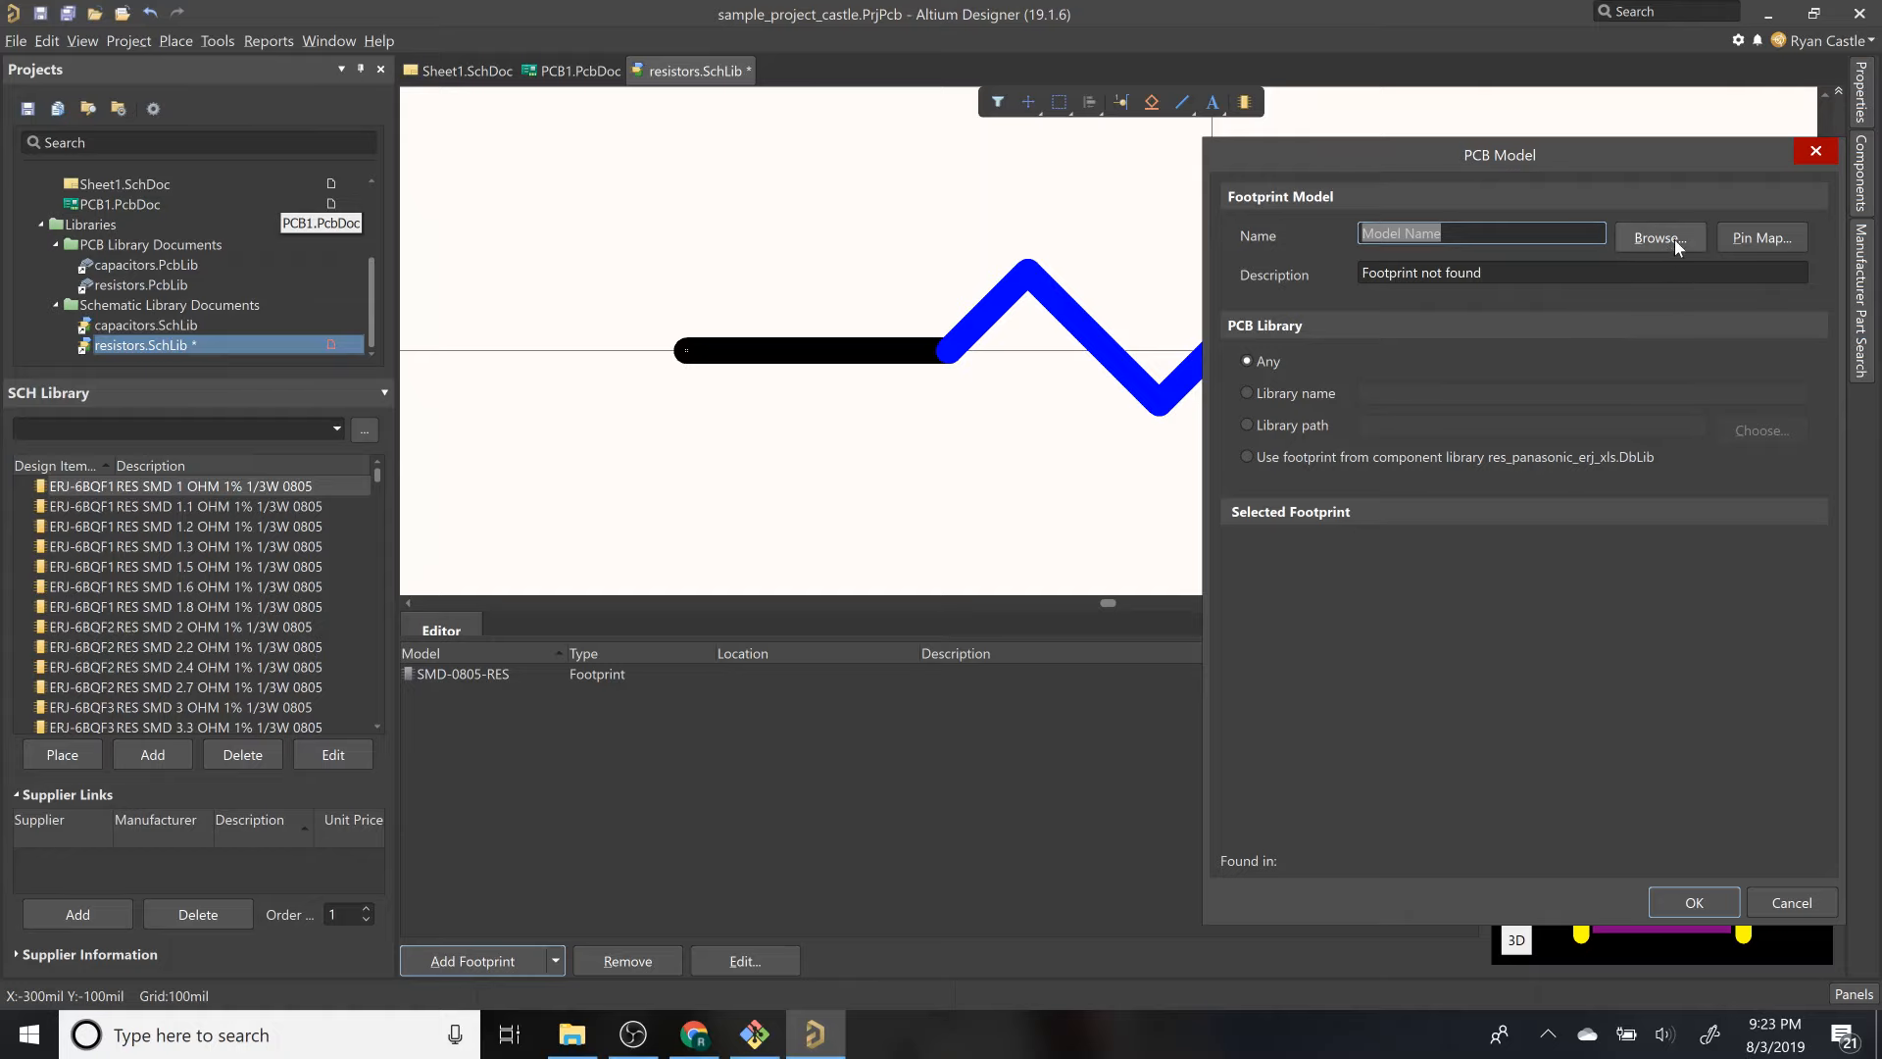
left_click(1674, 243)
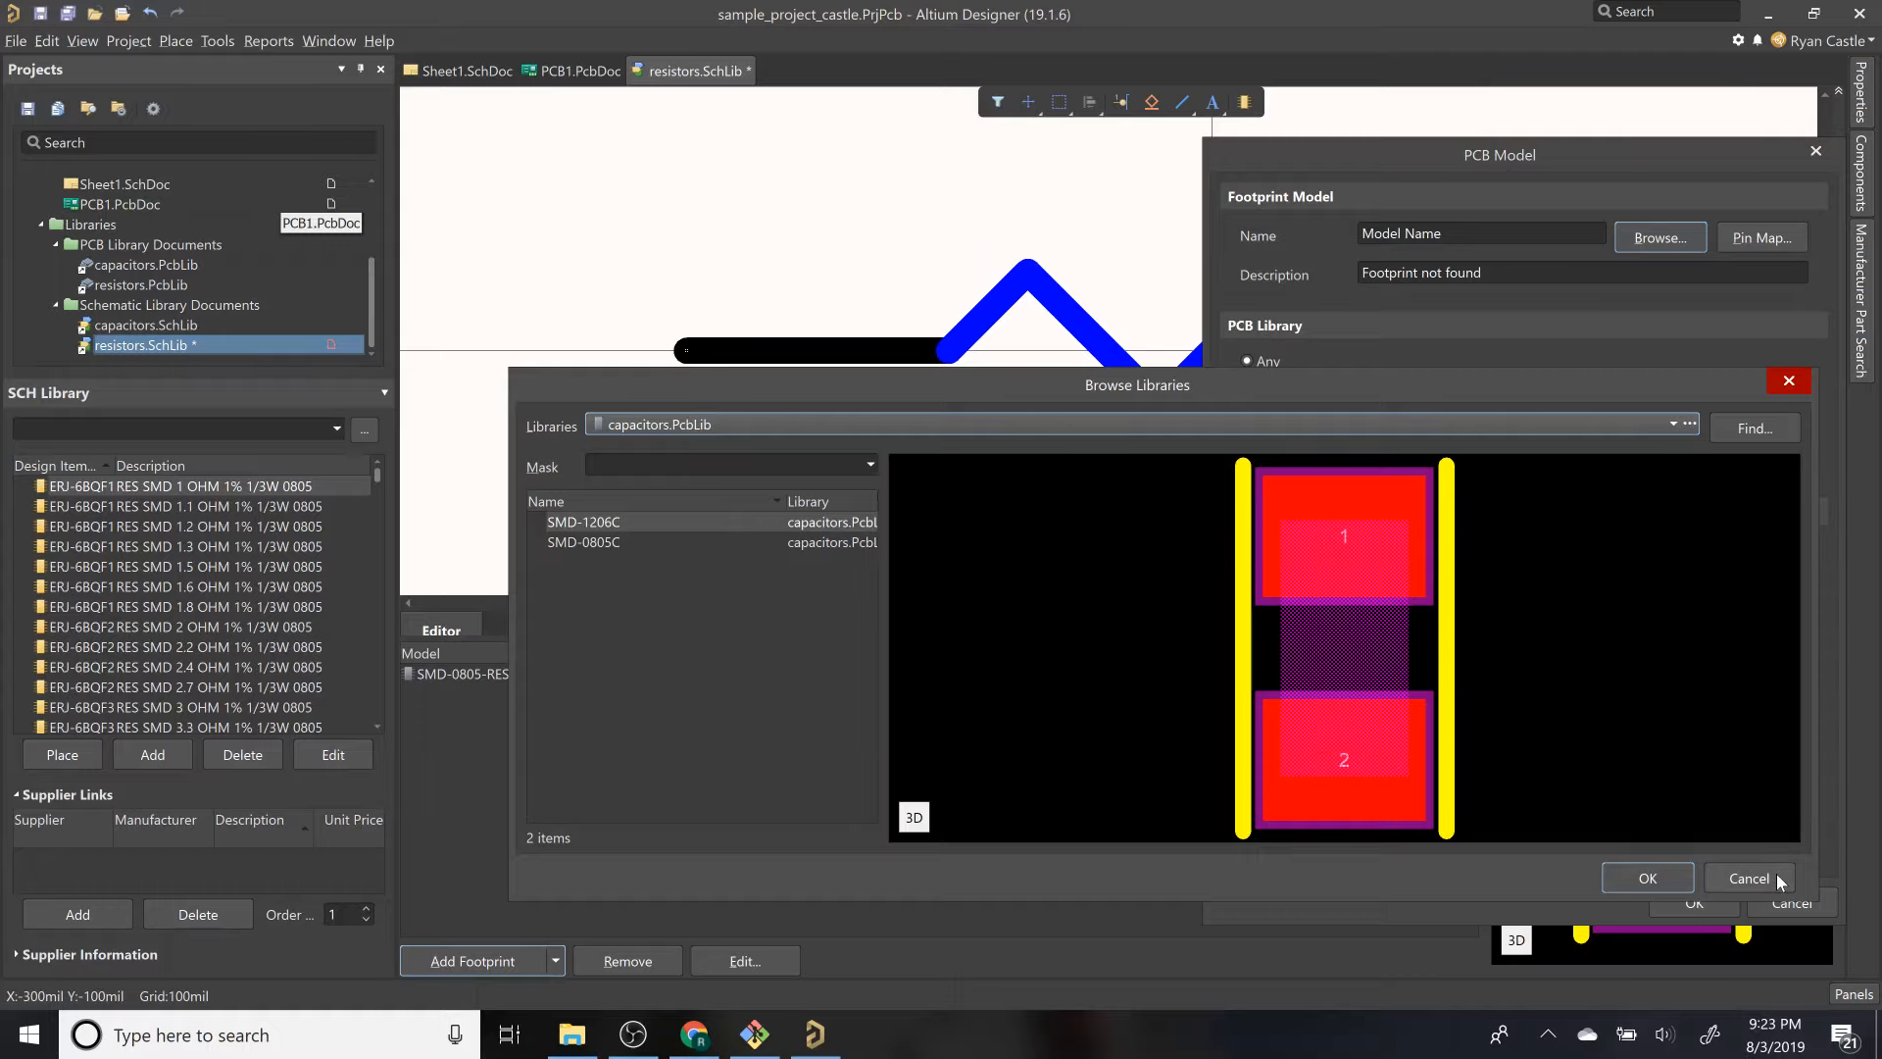
left_click(1750, 879)
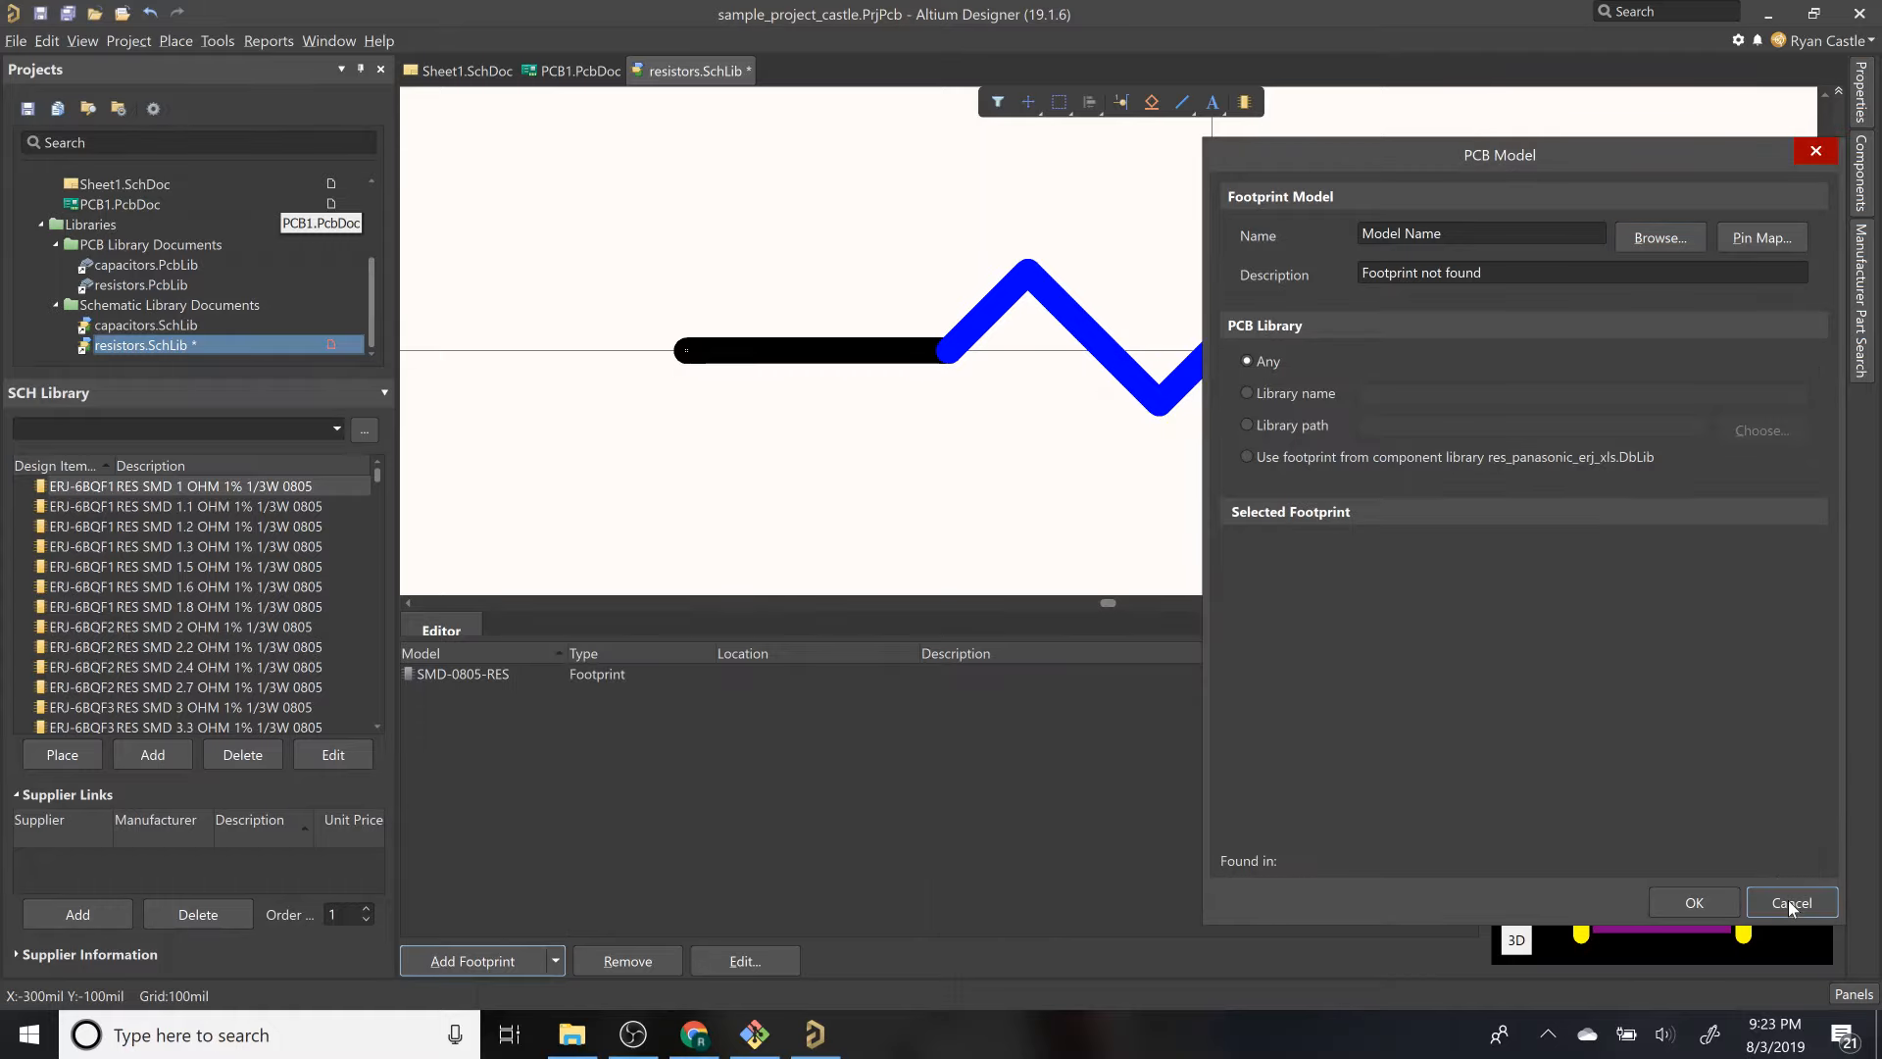
left_click(1790, 902)
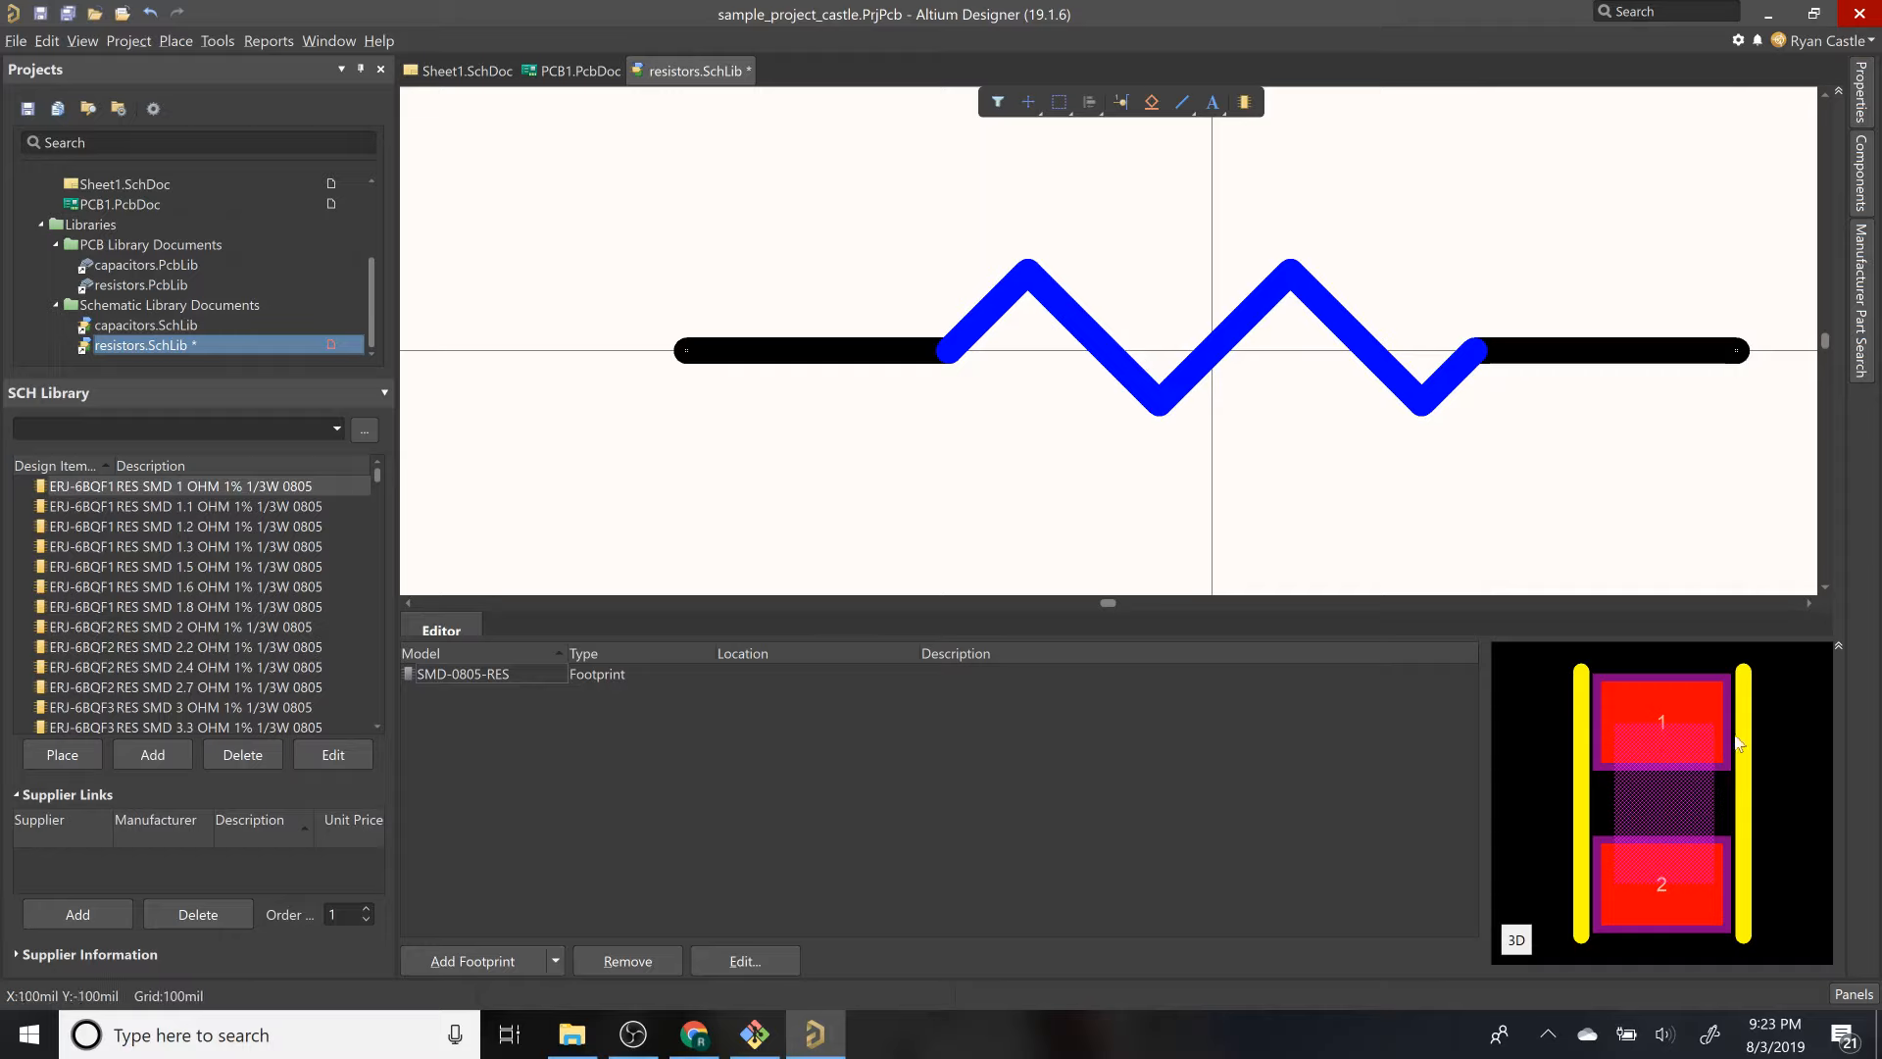
left_click(1516, 939)
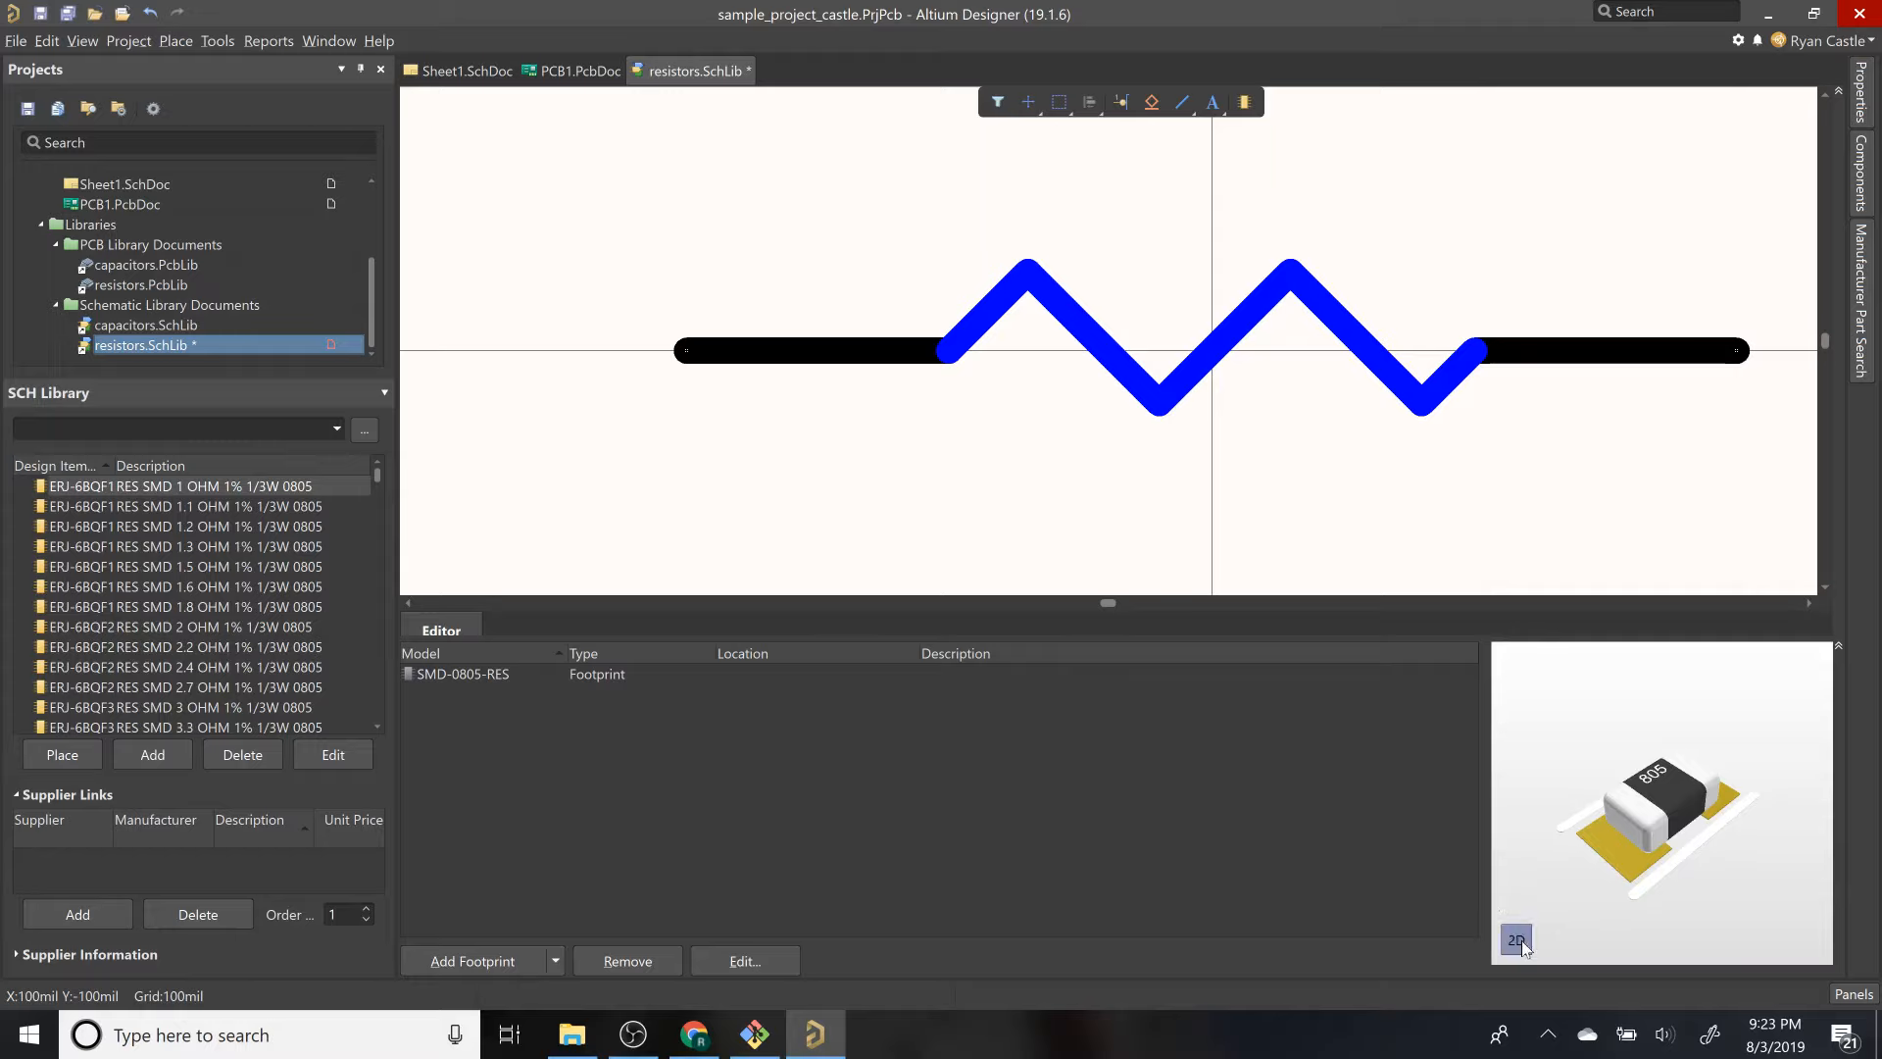
left_click(1516, 939)
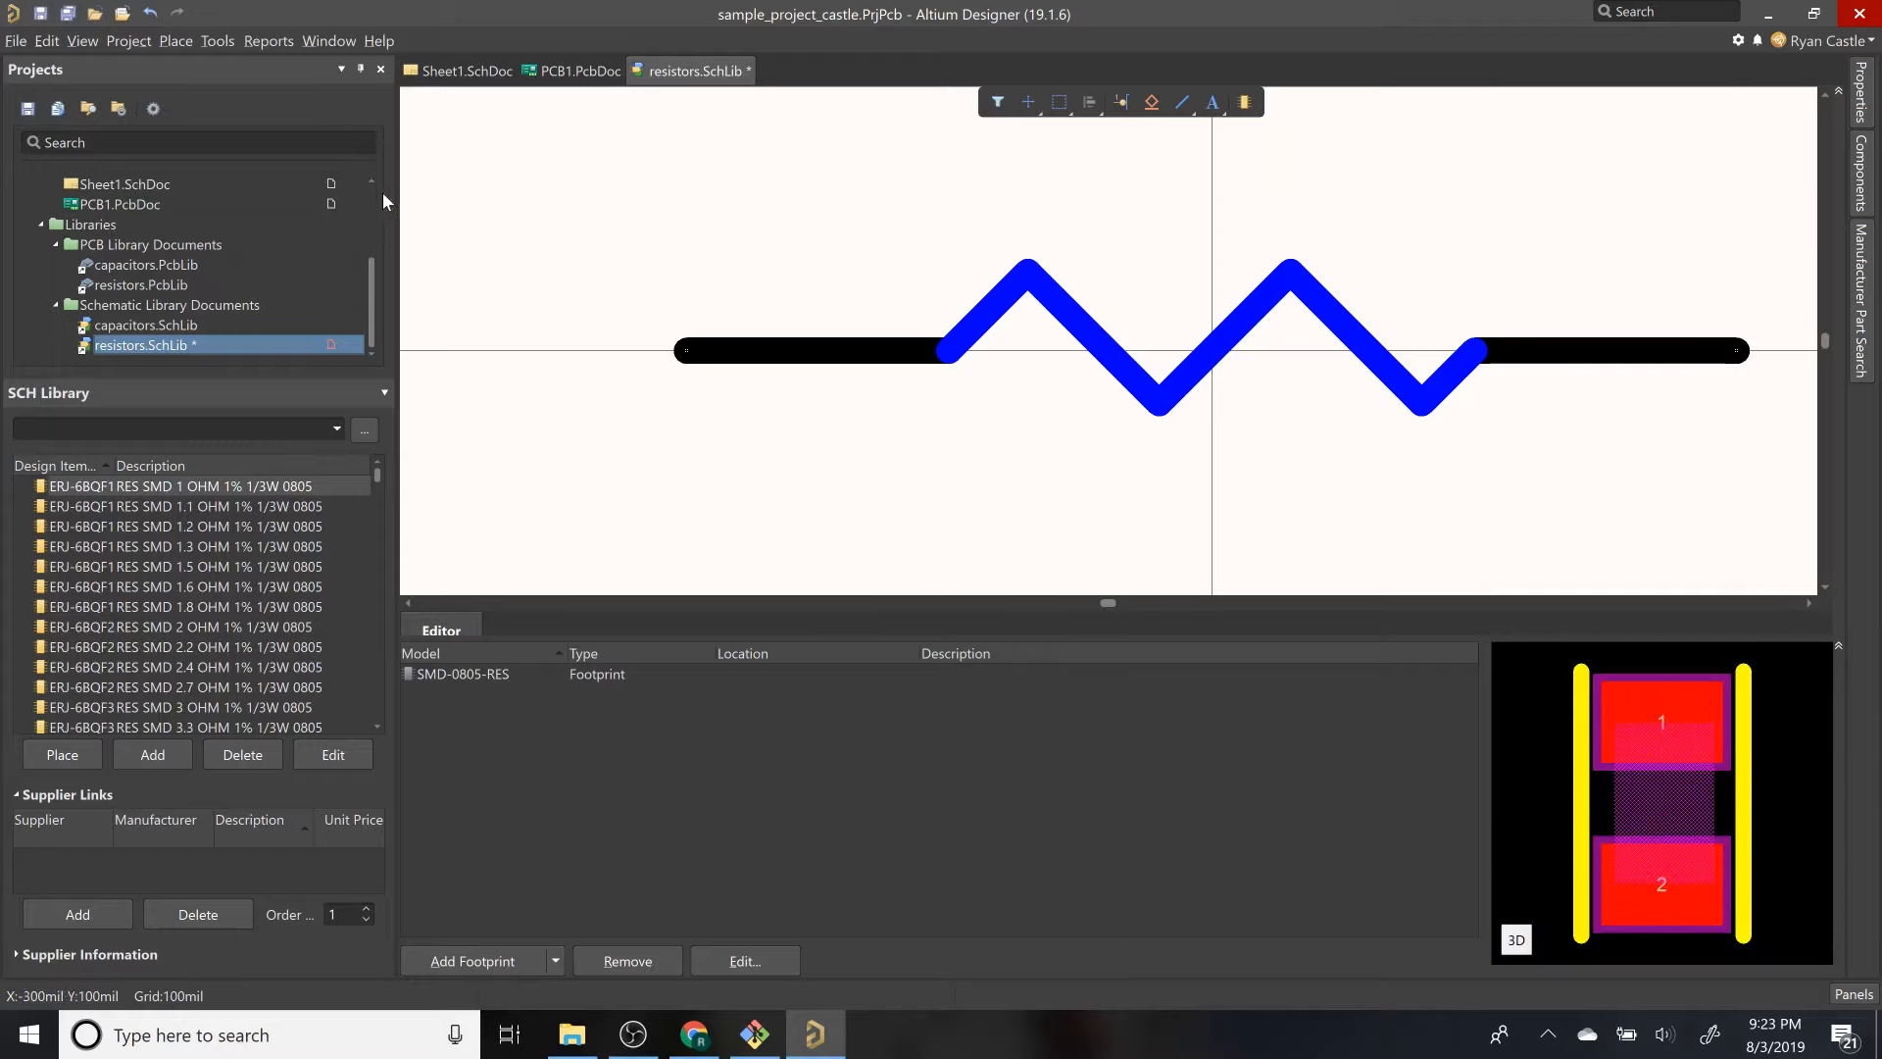
Step: Open Sheet1.SchDoc of the sample project and view the template's title block
scroll(132, 269, "up", 3)
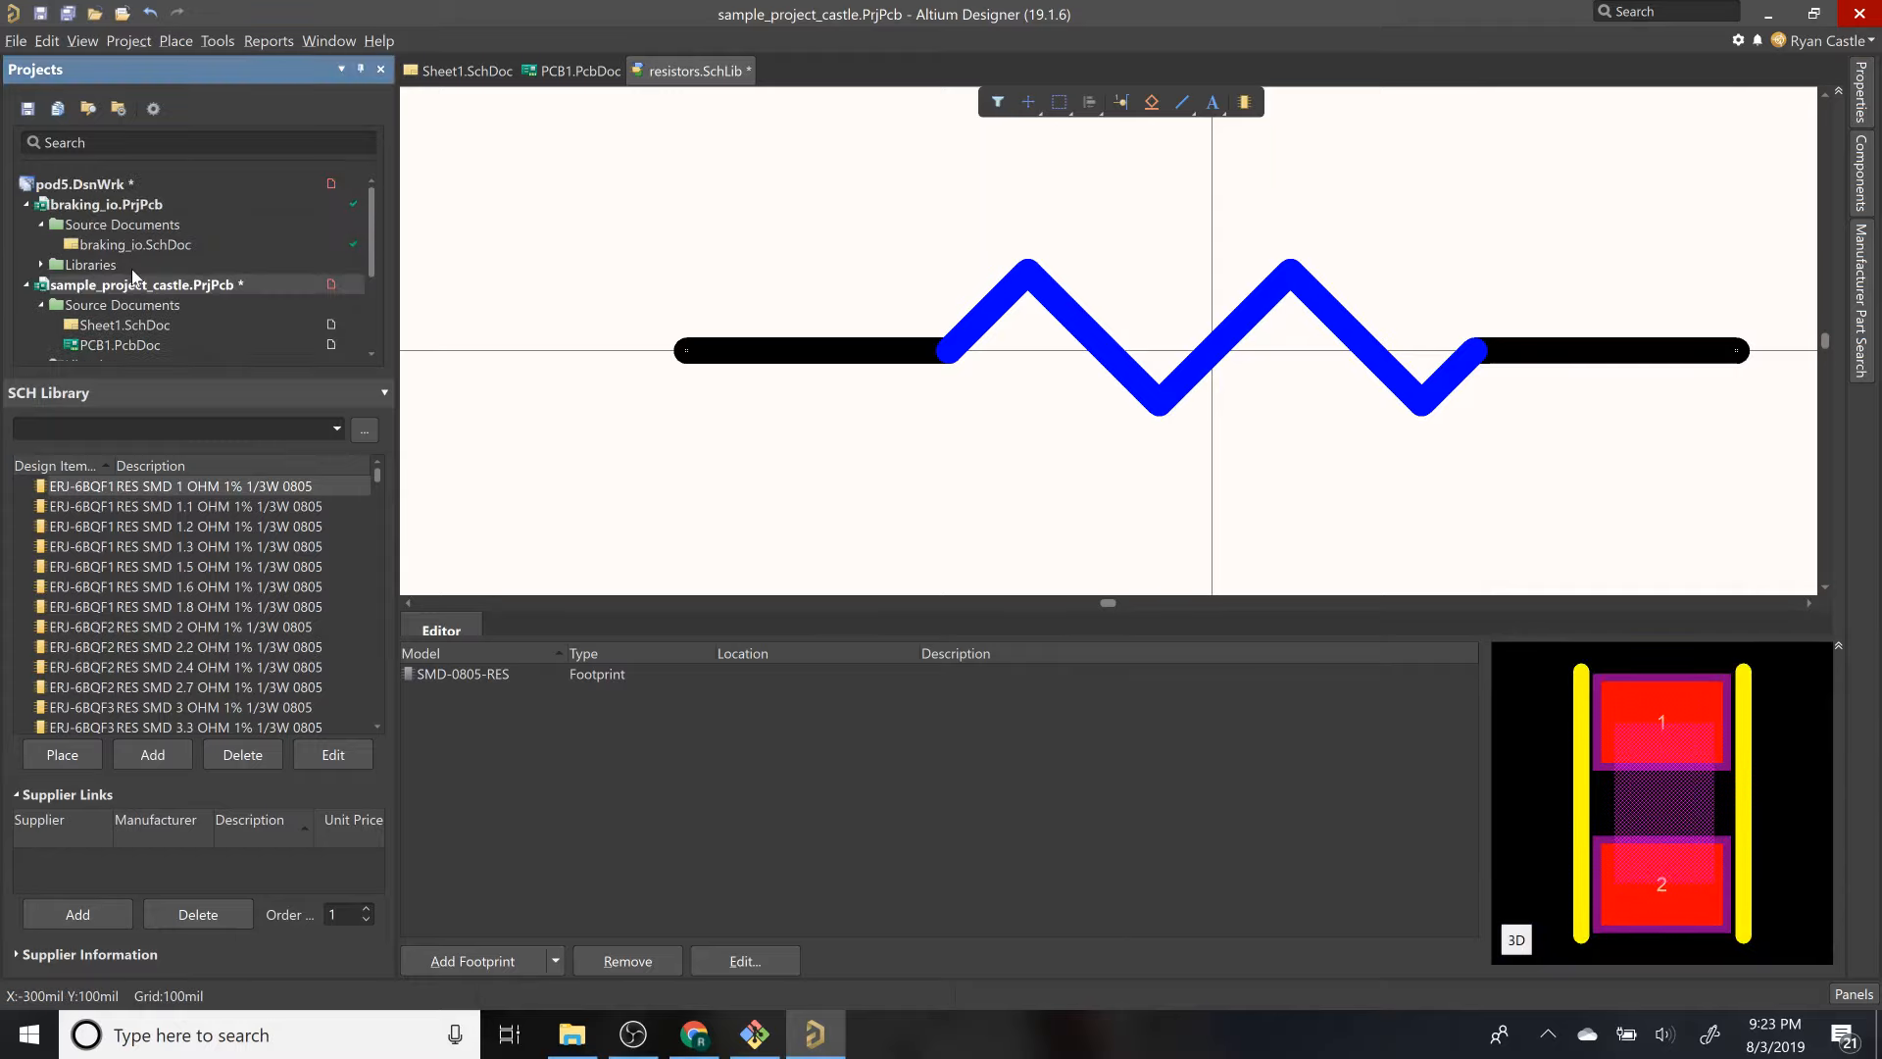
double_click(198, 324)
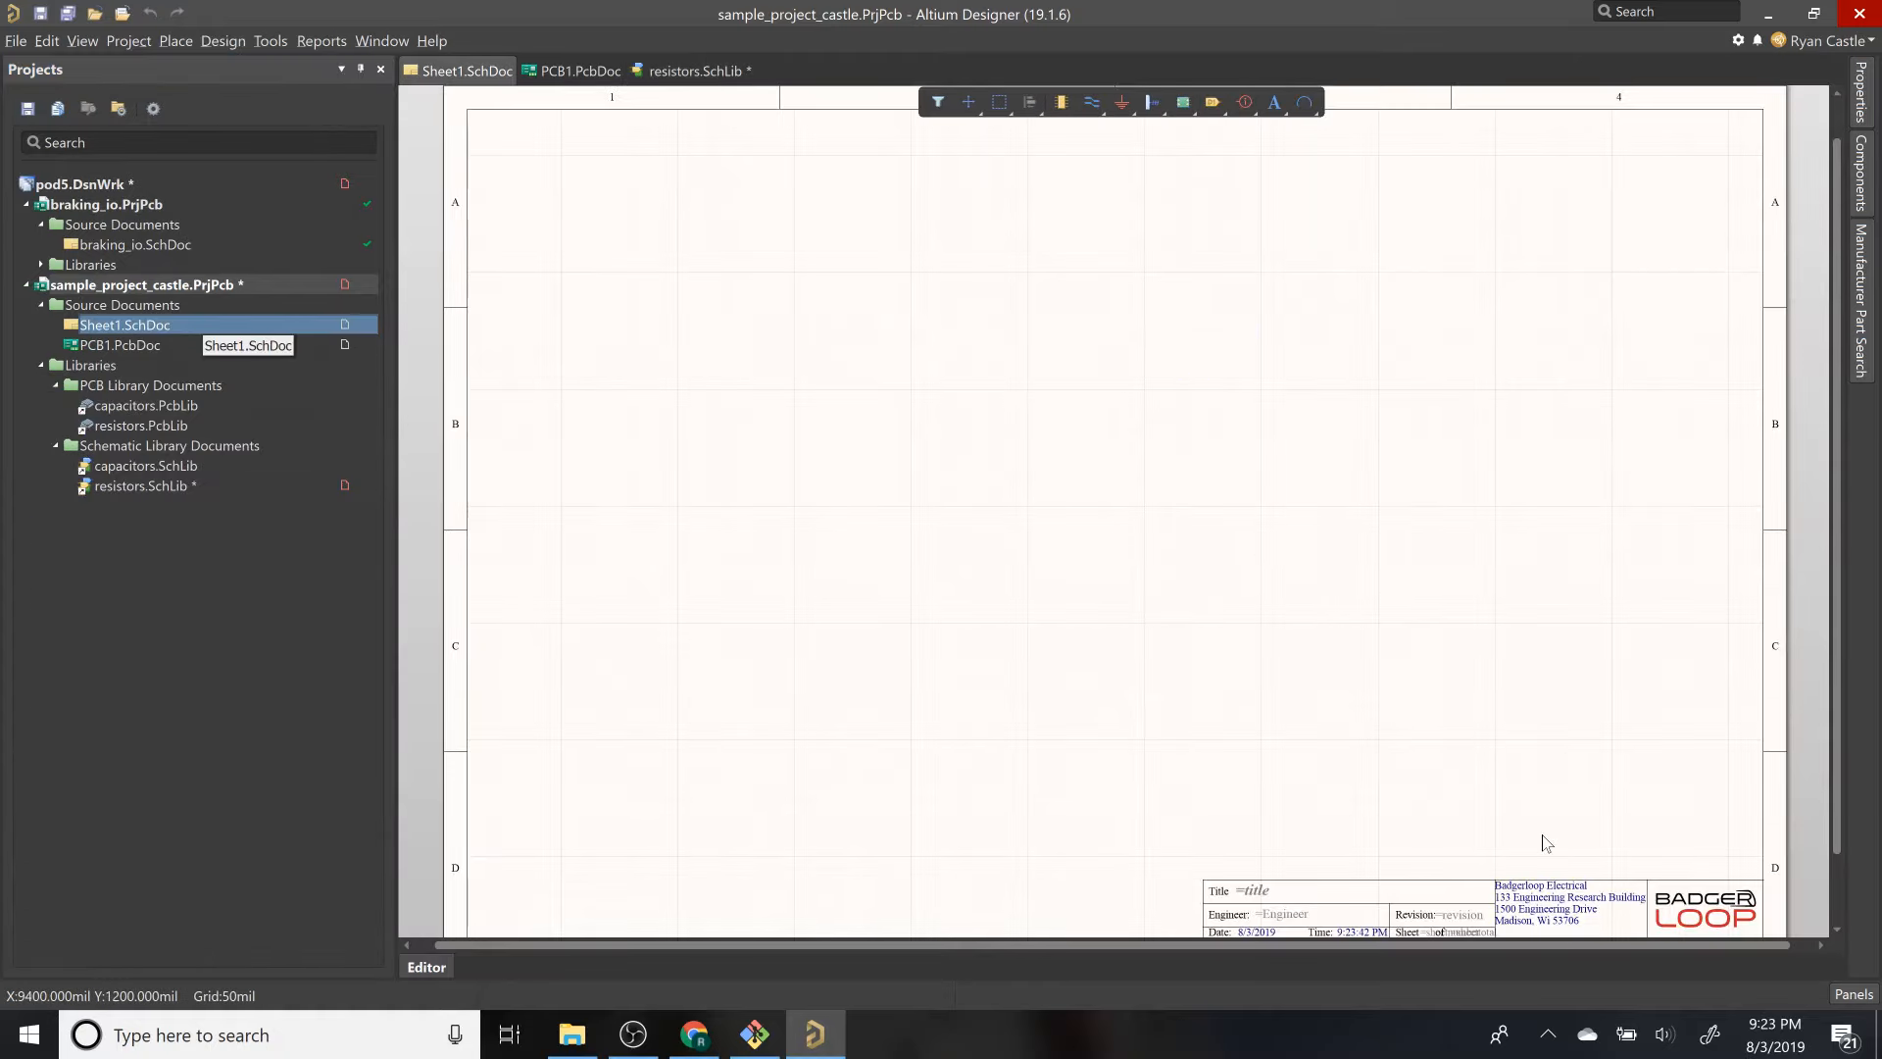
scroll(1546, 843, "down", 2)
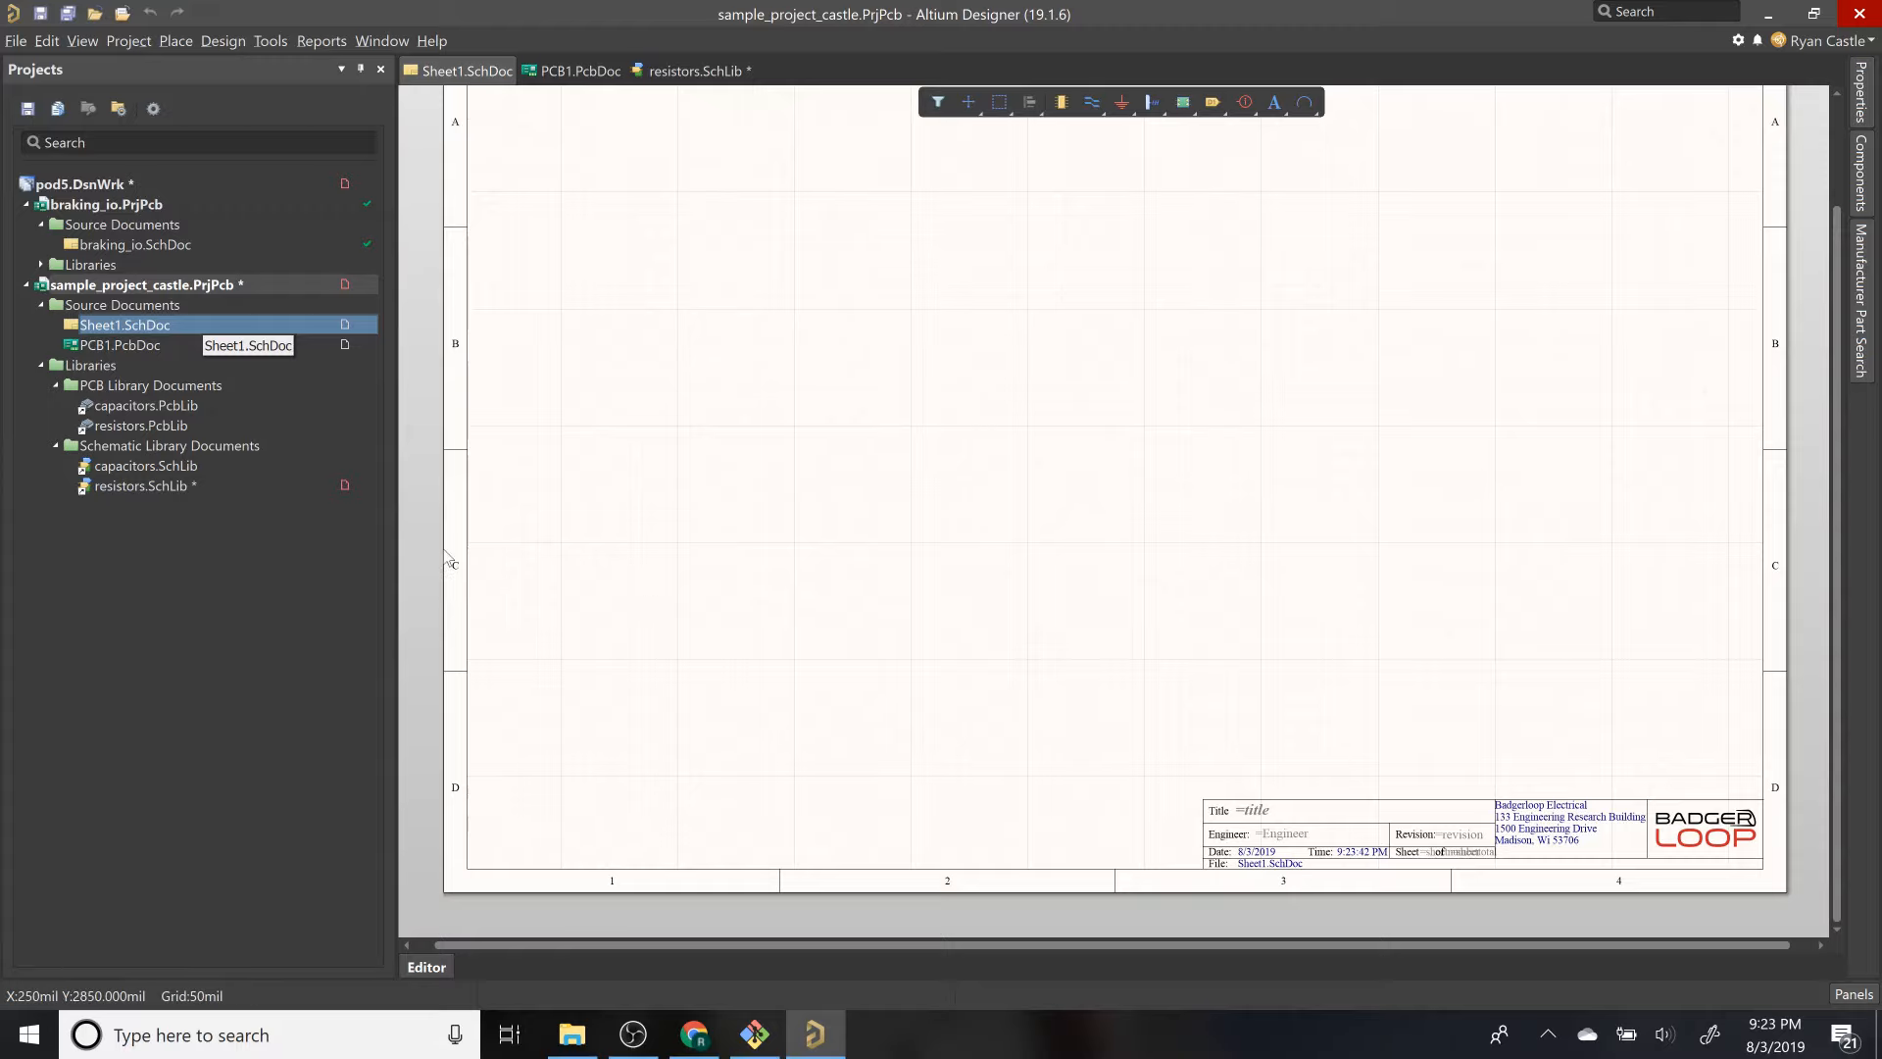
Step: Copy the BRAKING IO PCB, POD 5 and REV 1 title texts from braking_io.SchDoc into the upper part of Sheet1.SchDoc
left_click(134, 245)
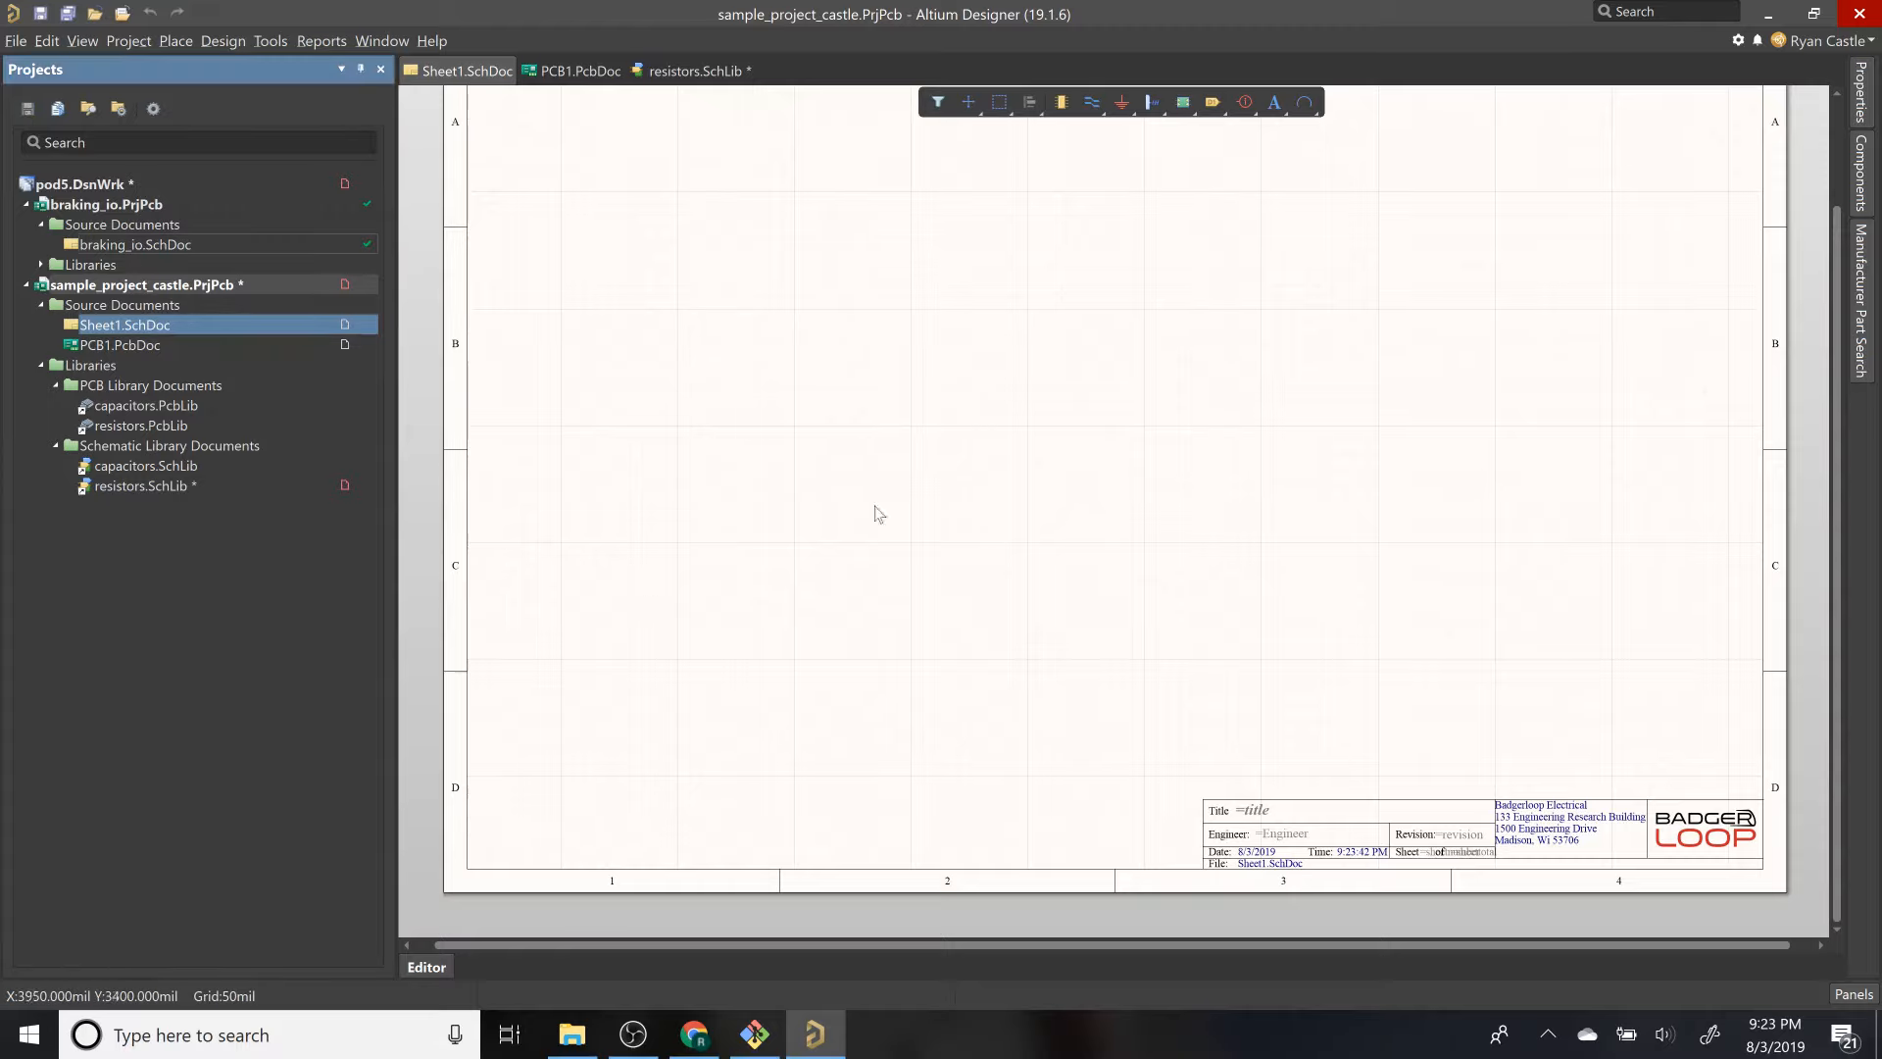
double_click(225, 249)
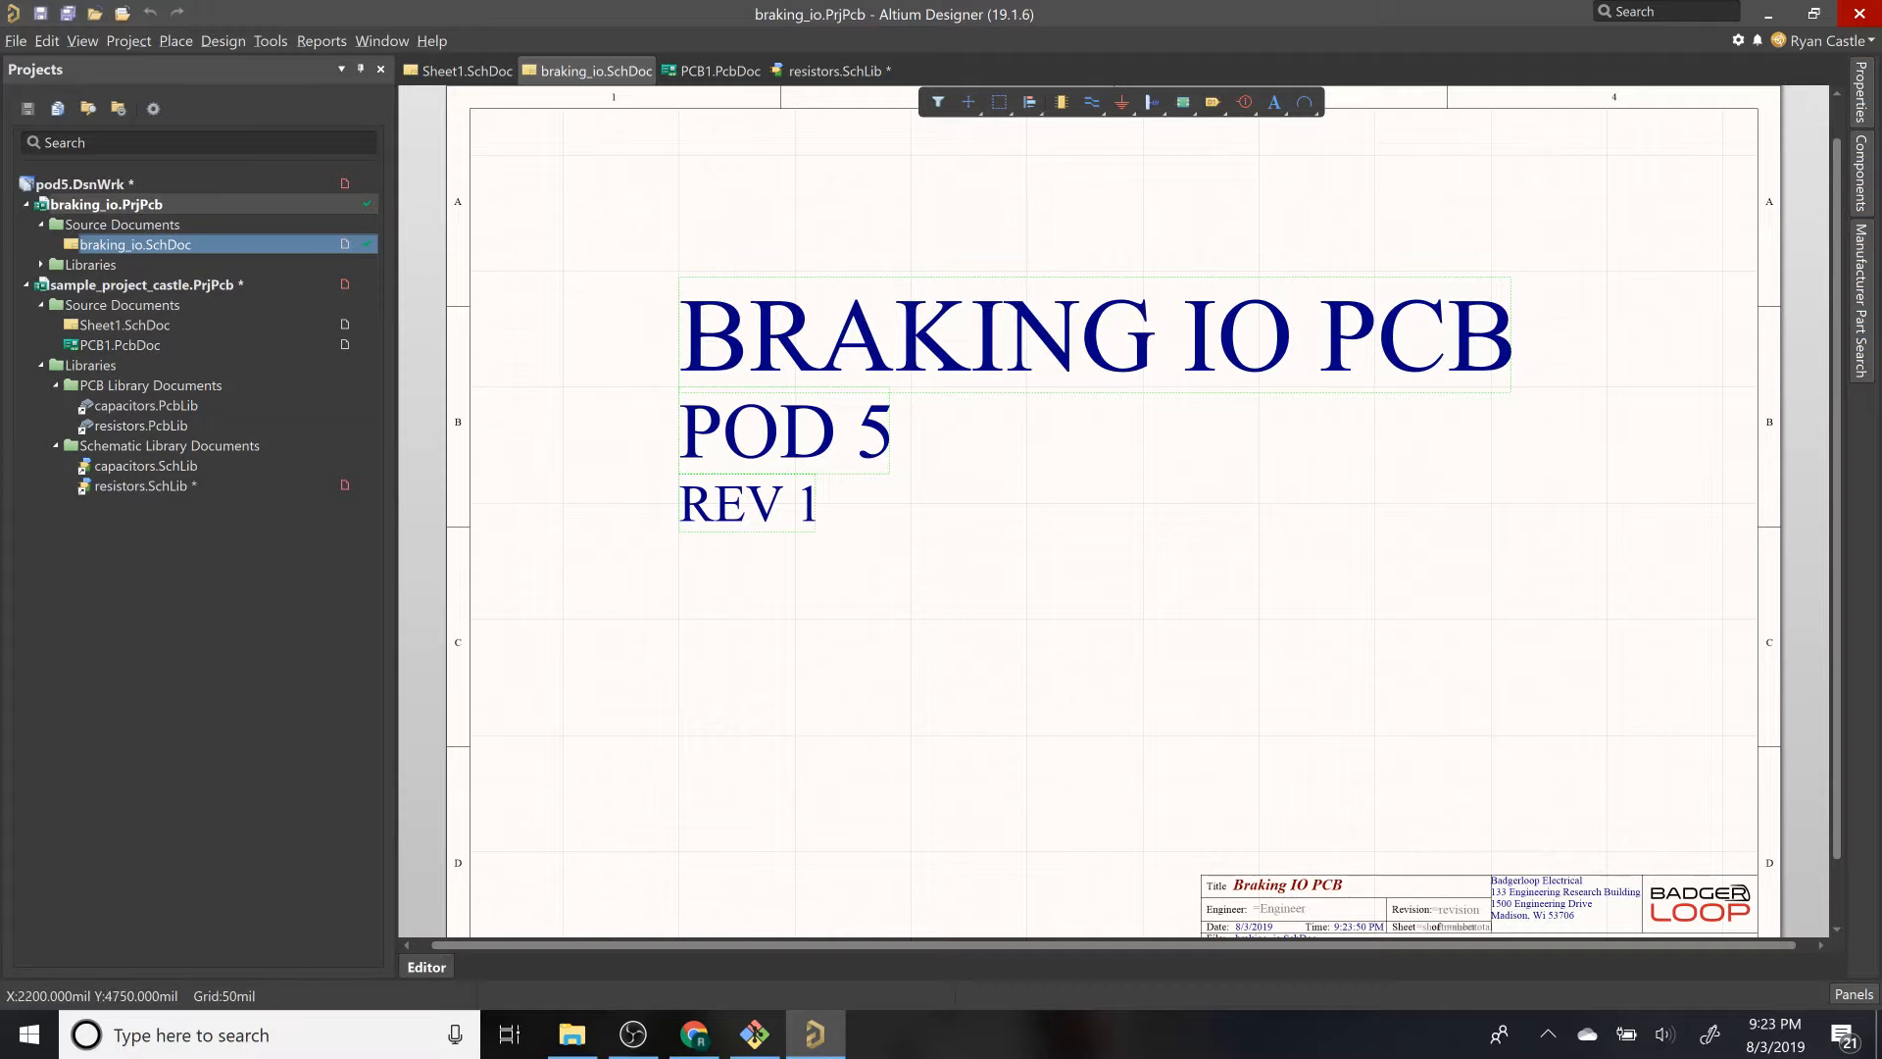
double_click(168, 325)
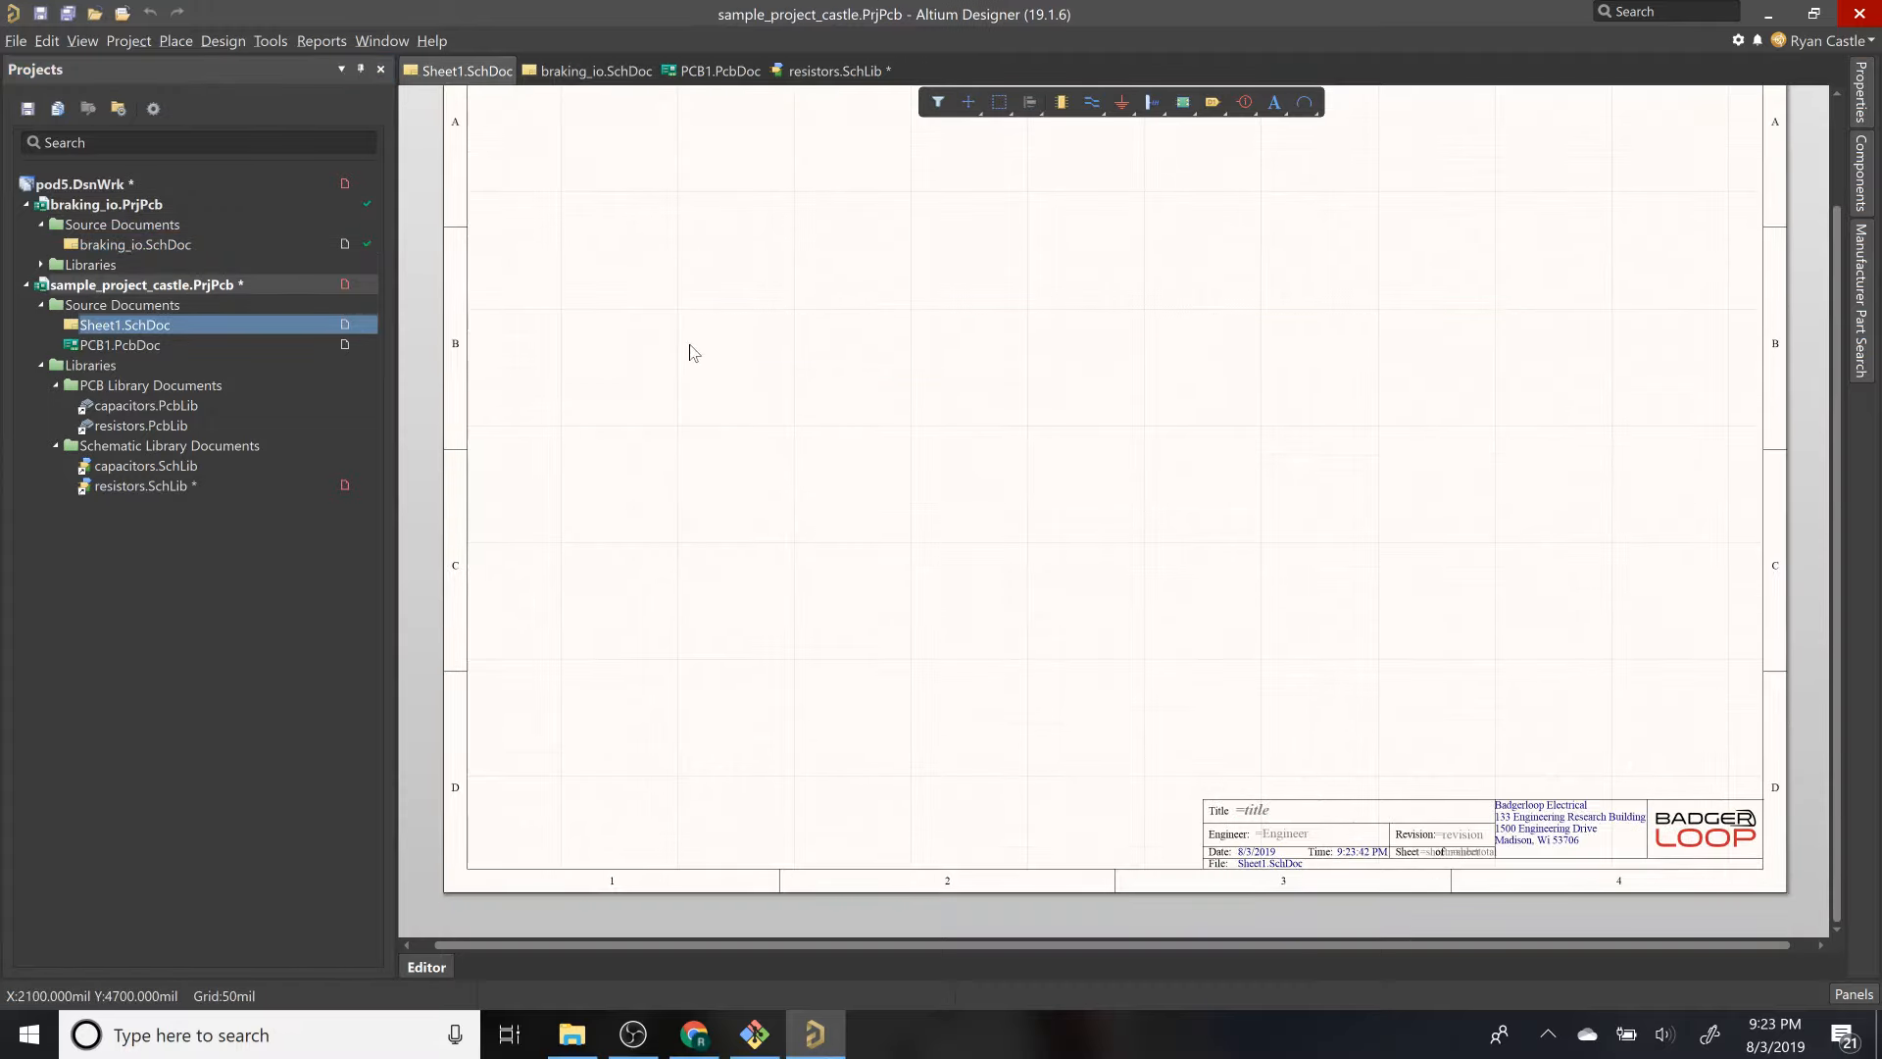
type("BRAKING IO PCB POD 5 REV 1")
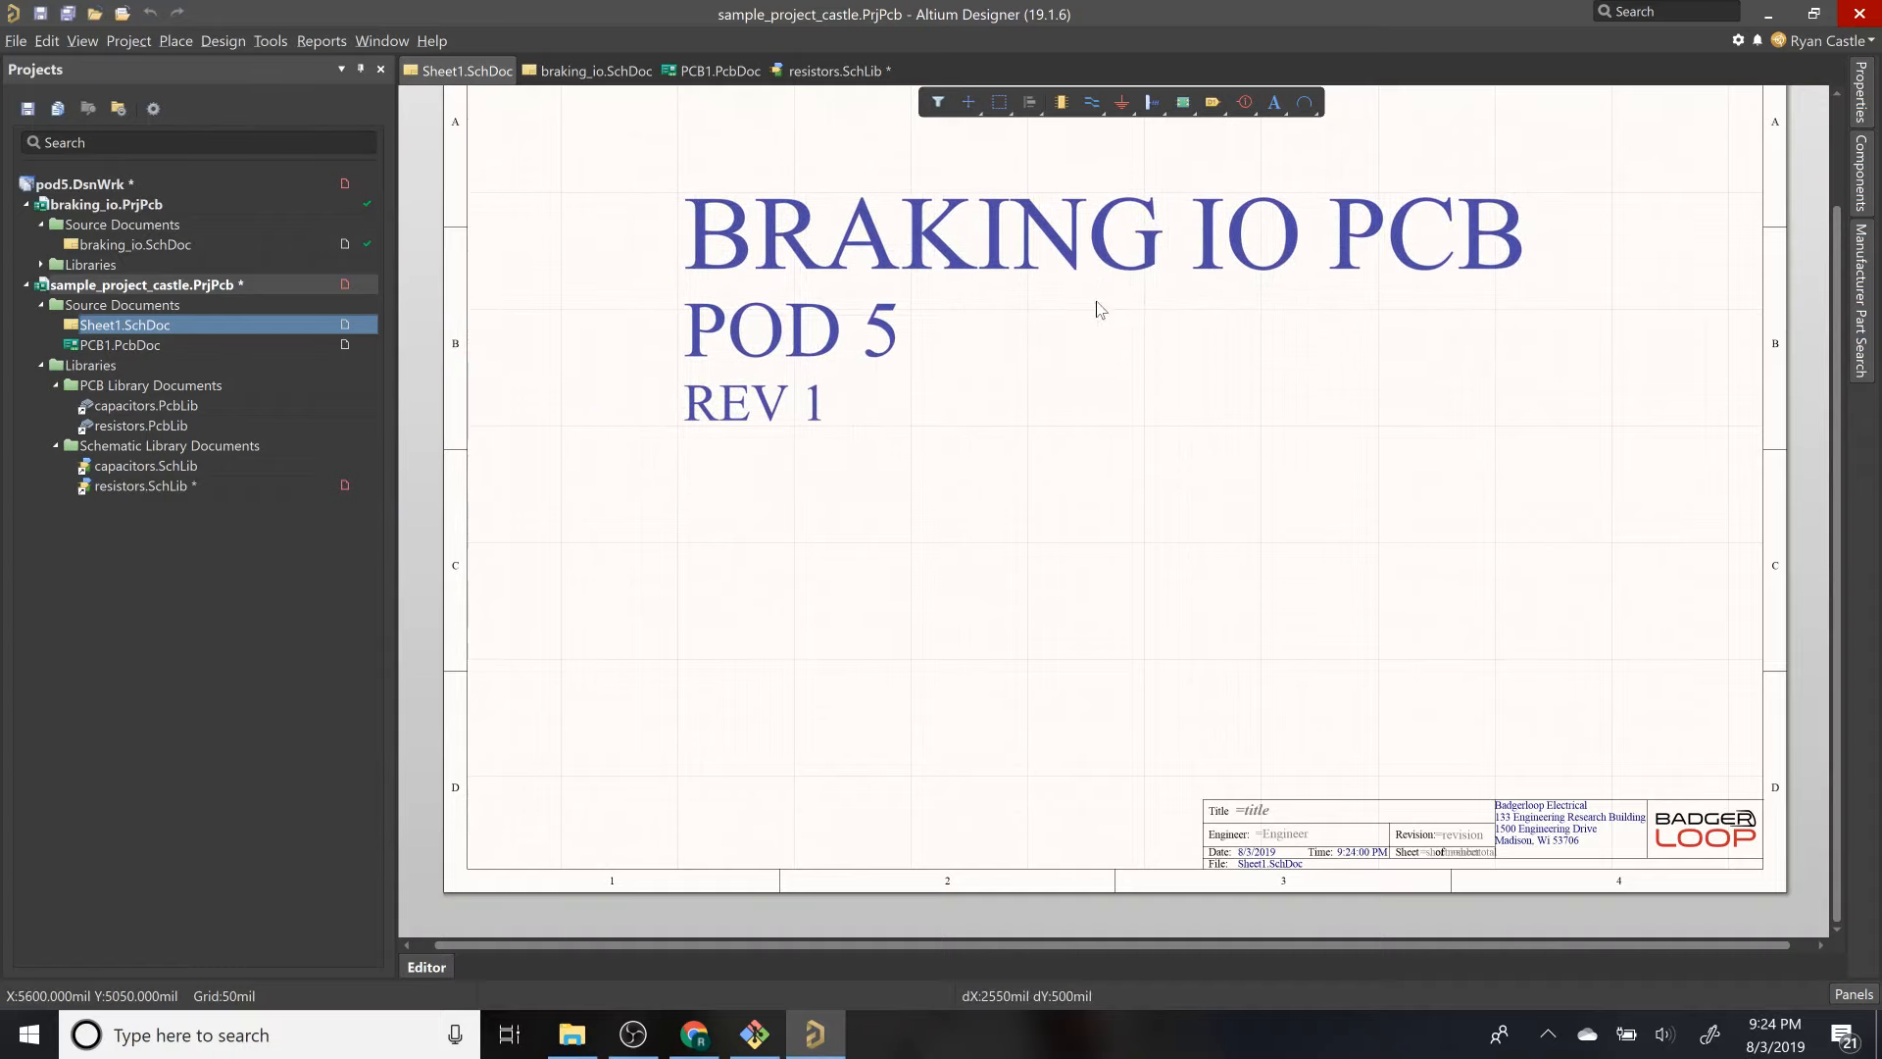
left_click(1097, 302)
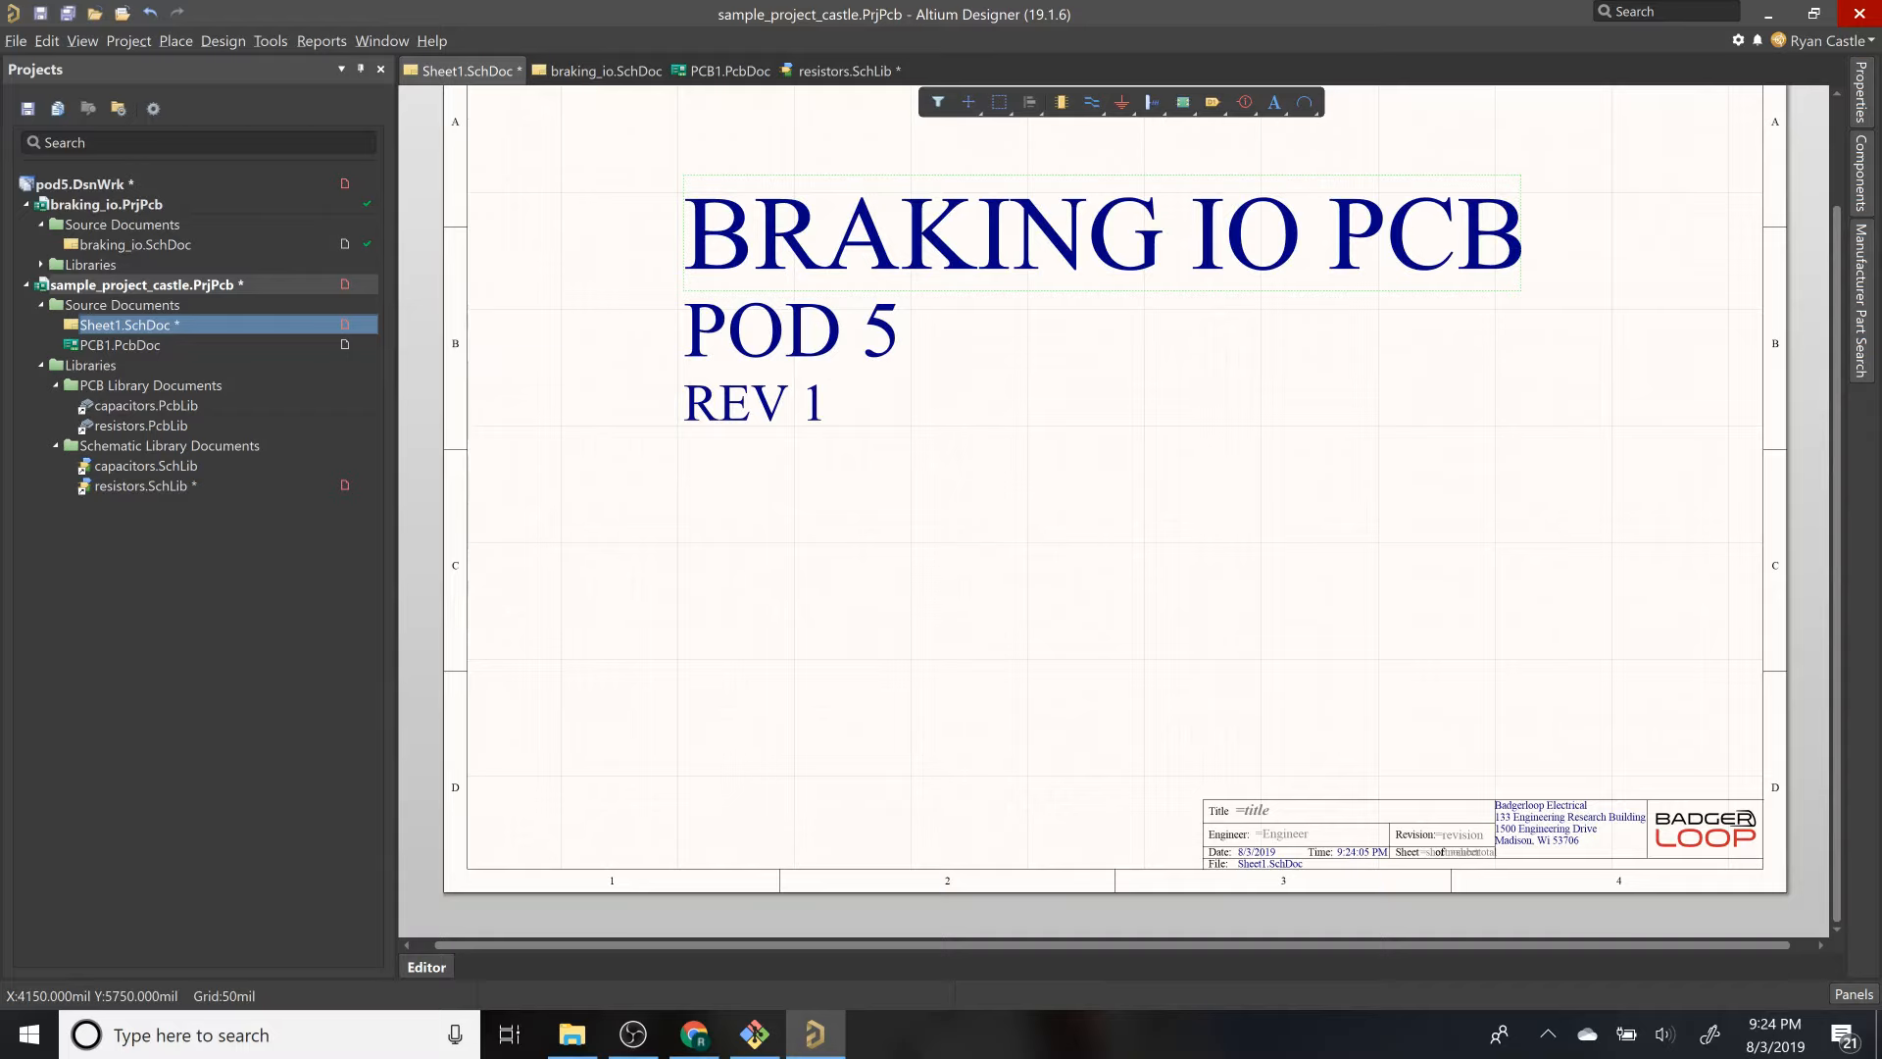
Step: Change the BRAKING IO PCB heading on Sheet1 to SAMPLE PROJECT followed by the engineer's surname
double_click(937, 230)
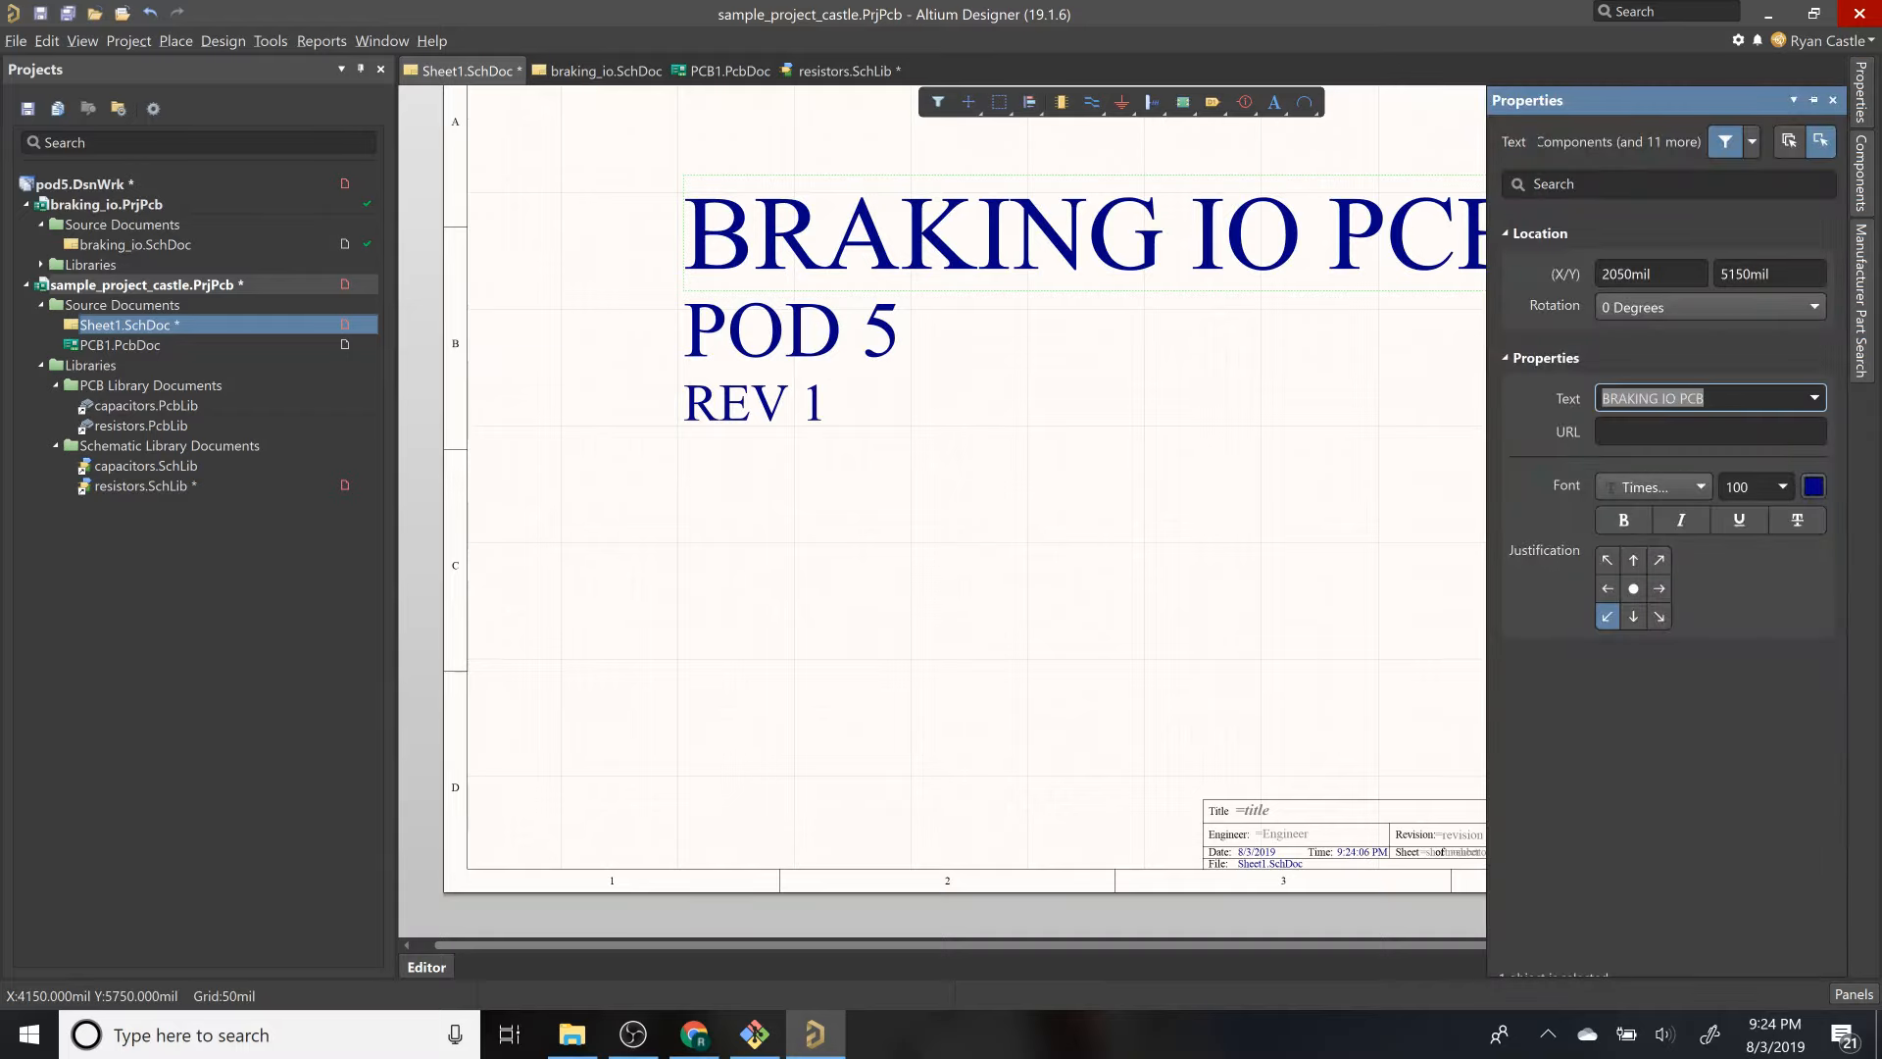
type("SAMPLE P")
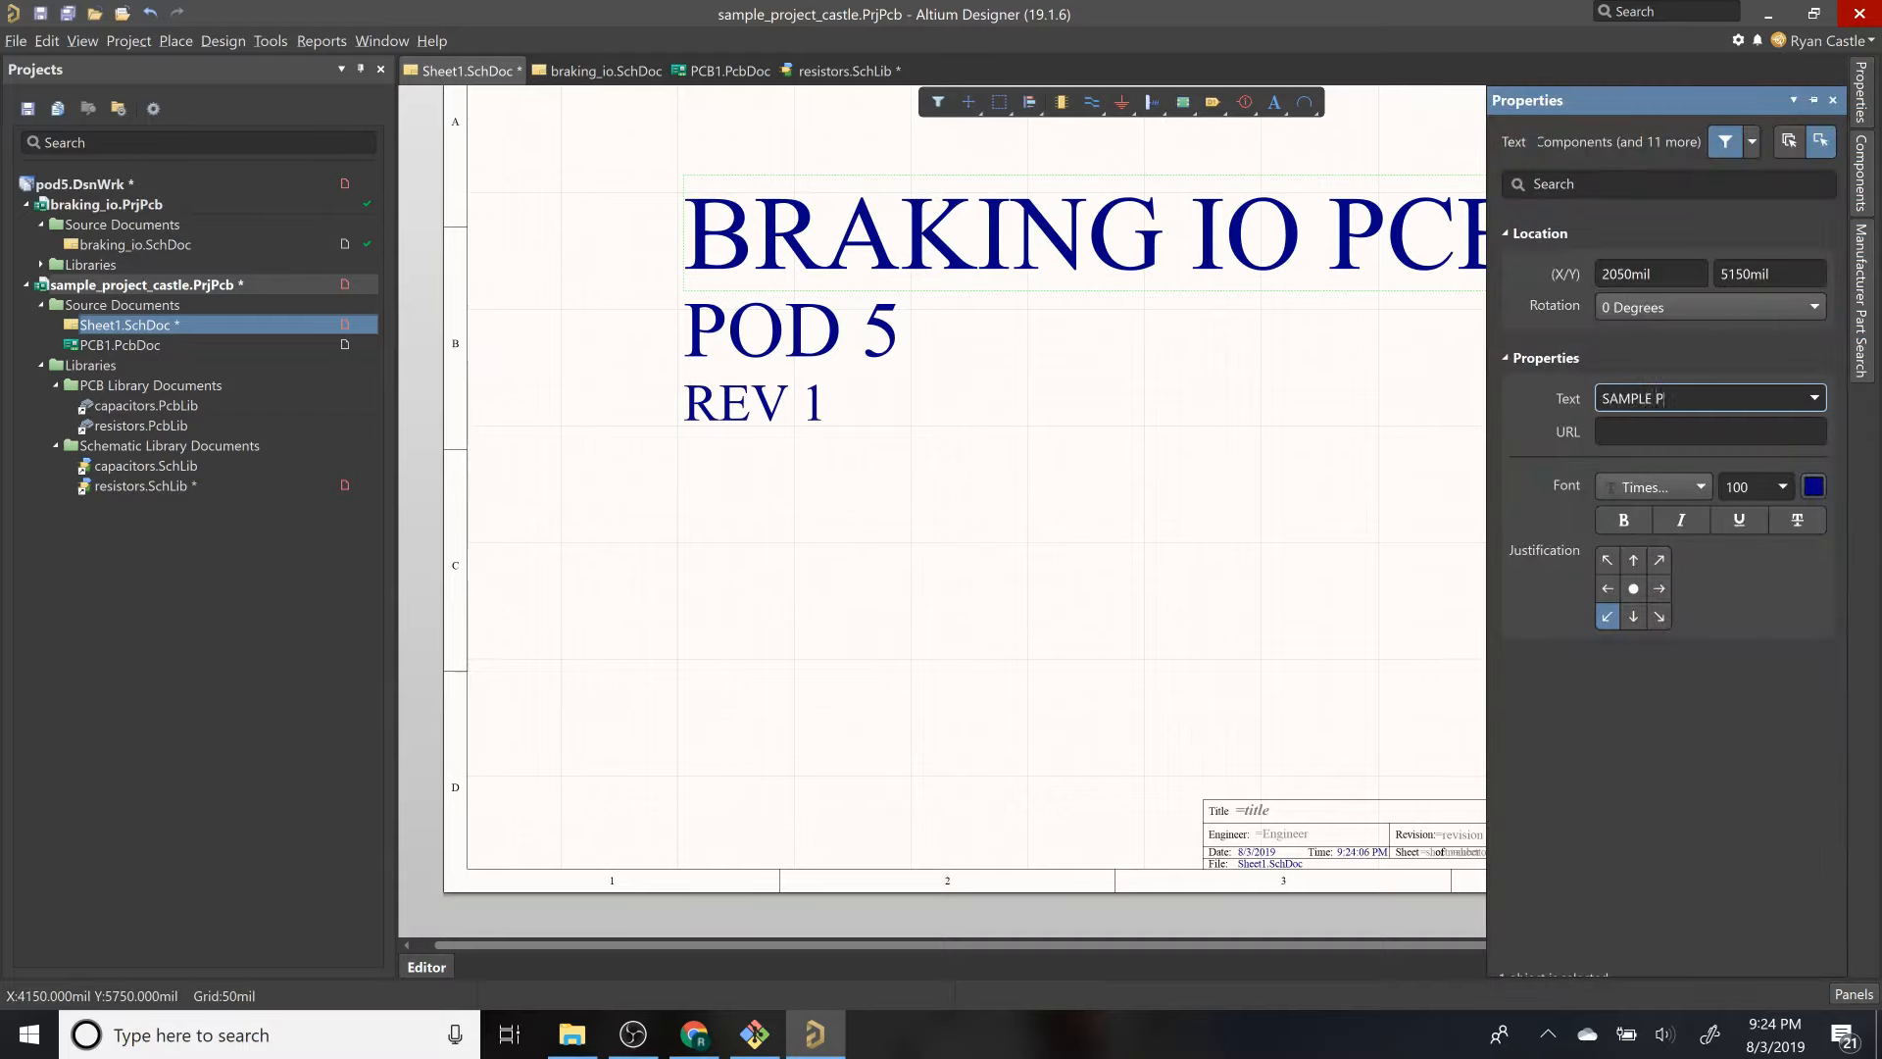
type("ROJECT CASTLE")
key("Return")
left_click(1047, 369)
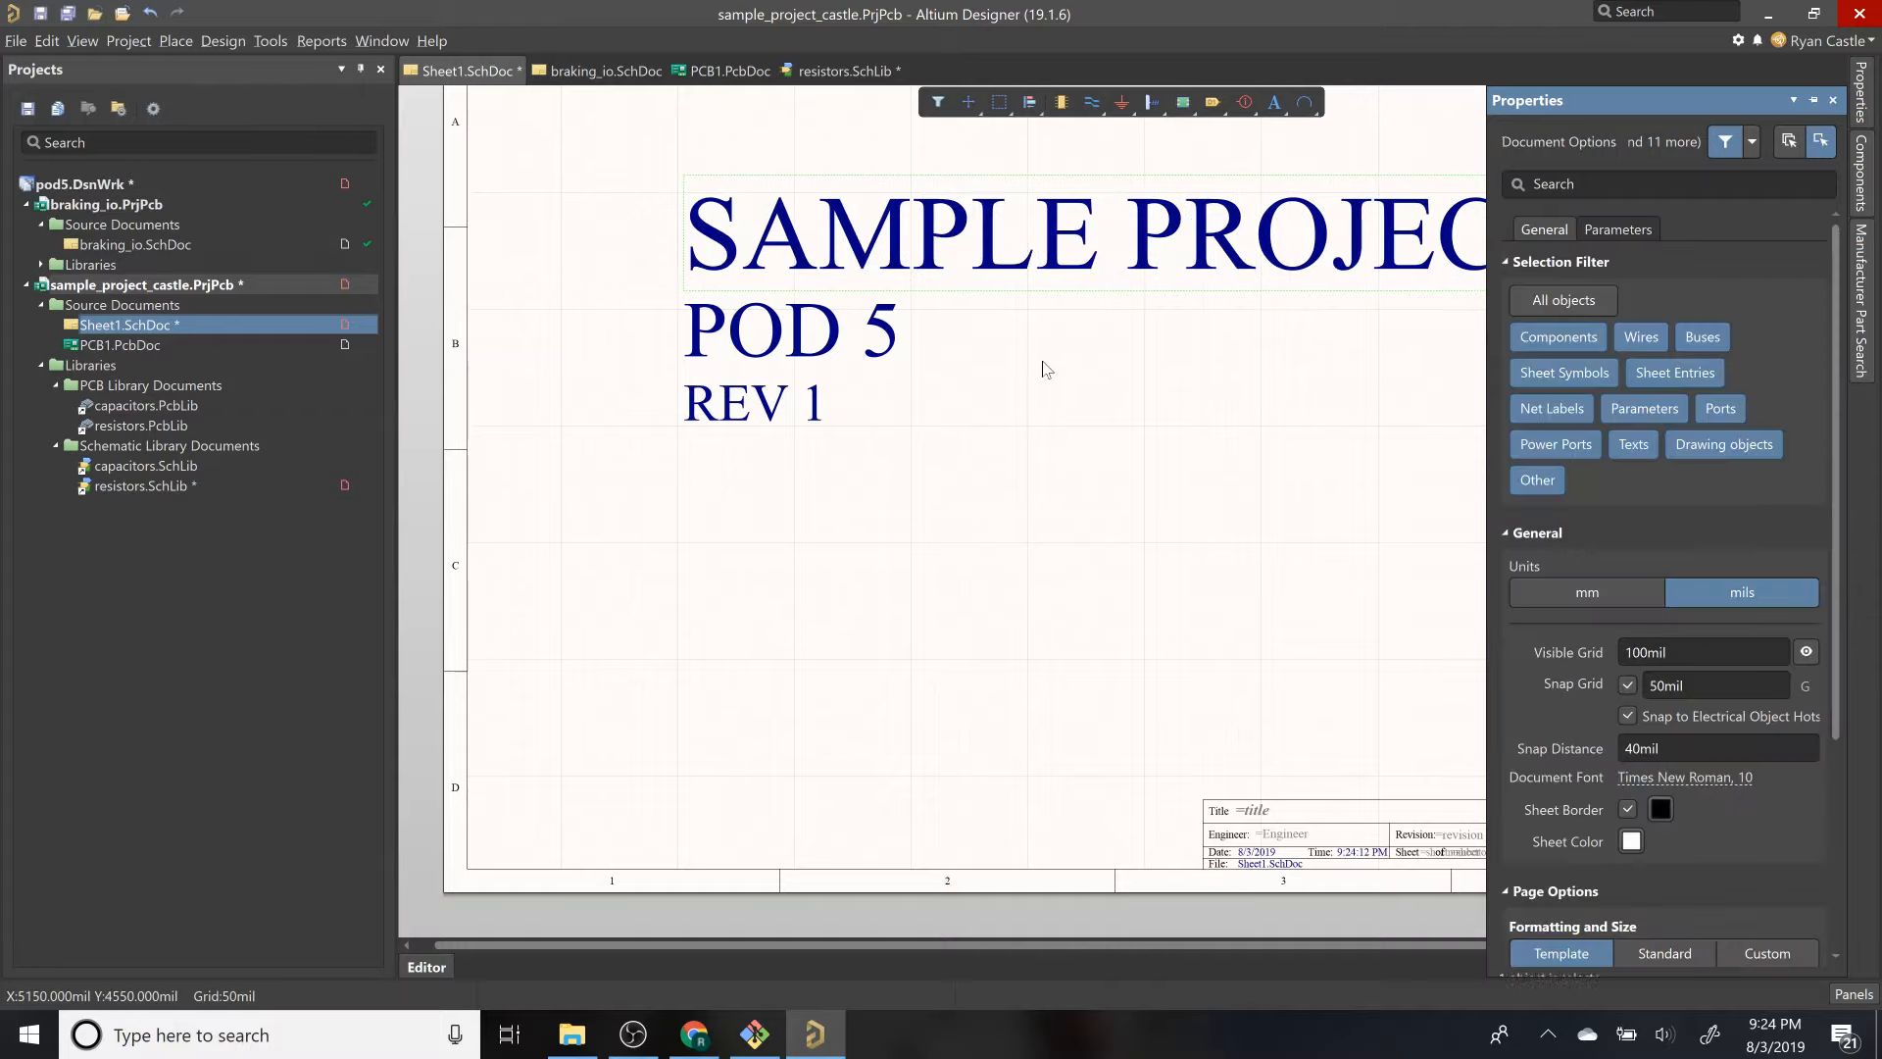
Step: Delete the surname from the sheet's heading so that it reads SAMPLE PROJECT
scroll(1046, 368, "down", 5, "ctrl")
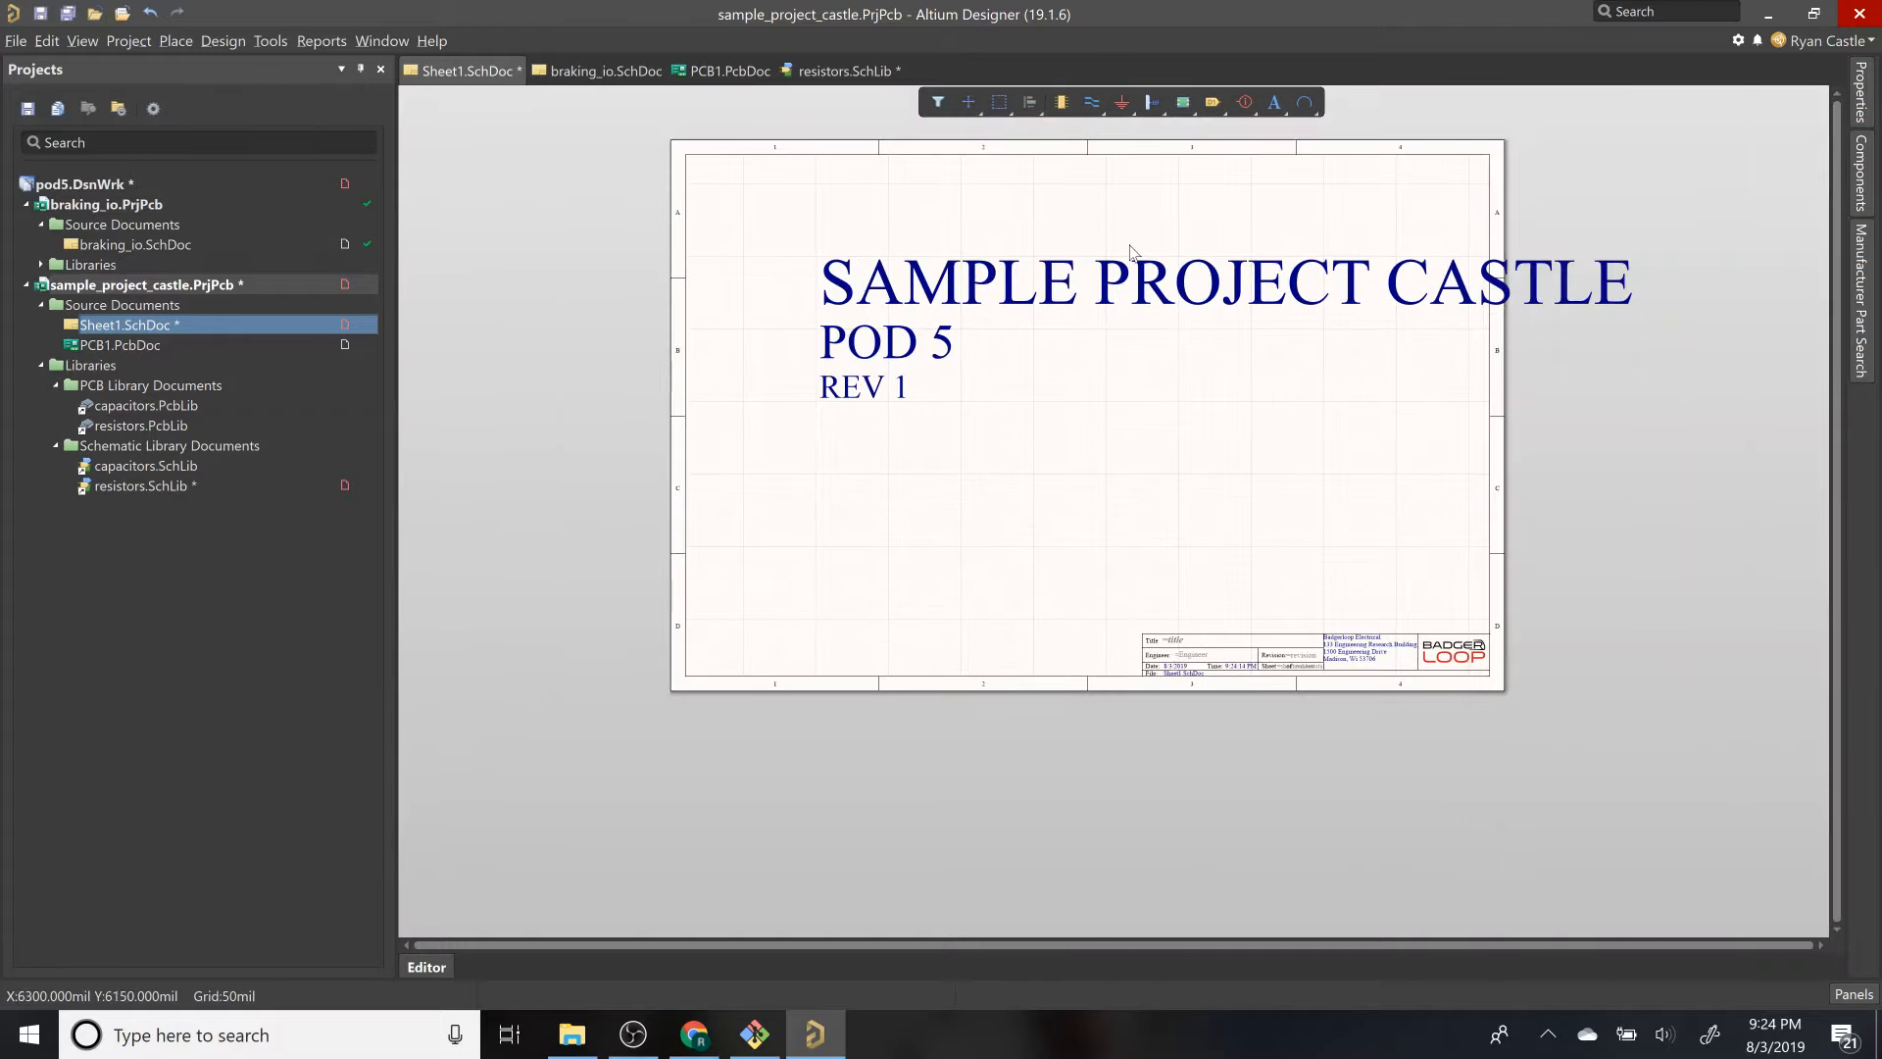
left_click(1145, 281)
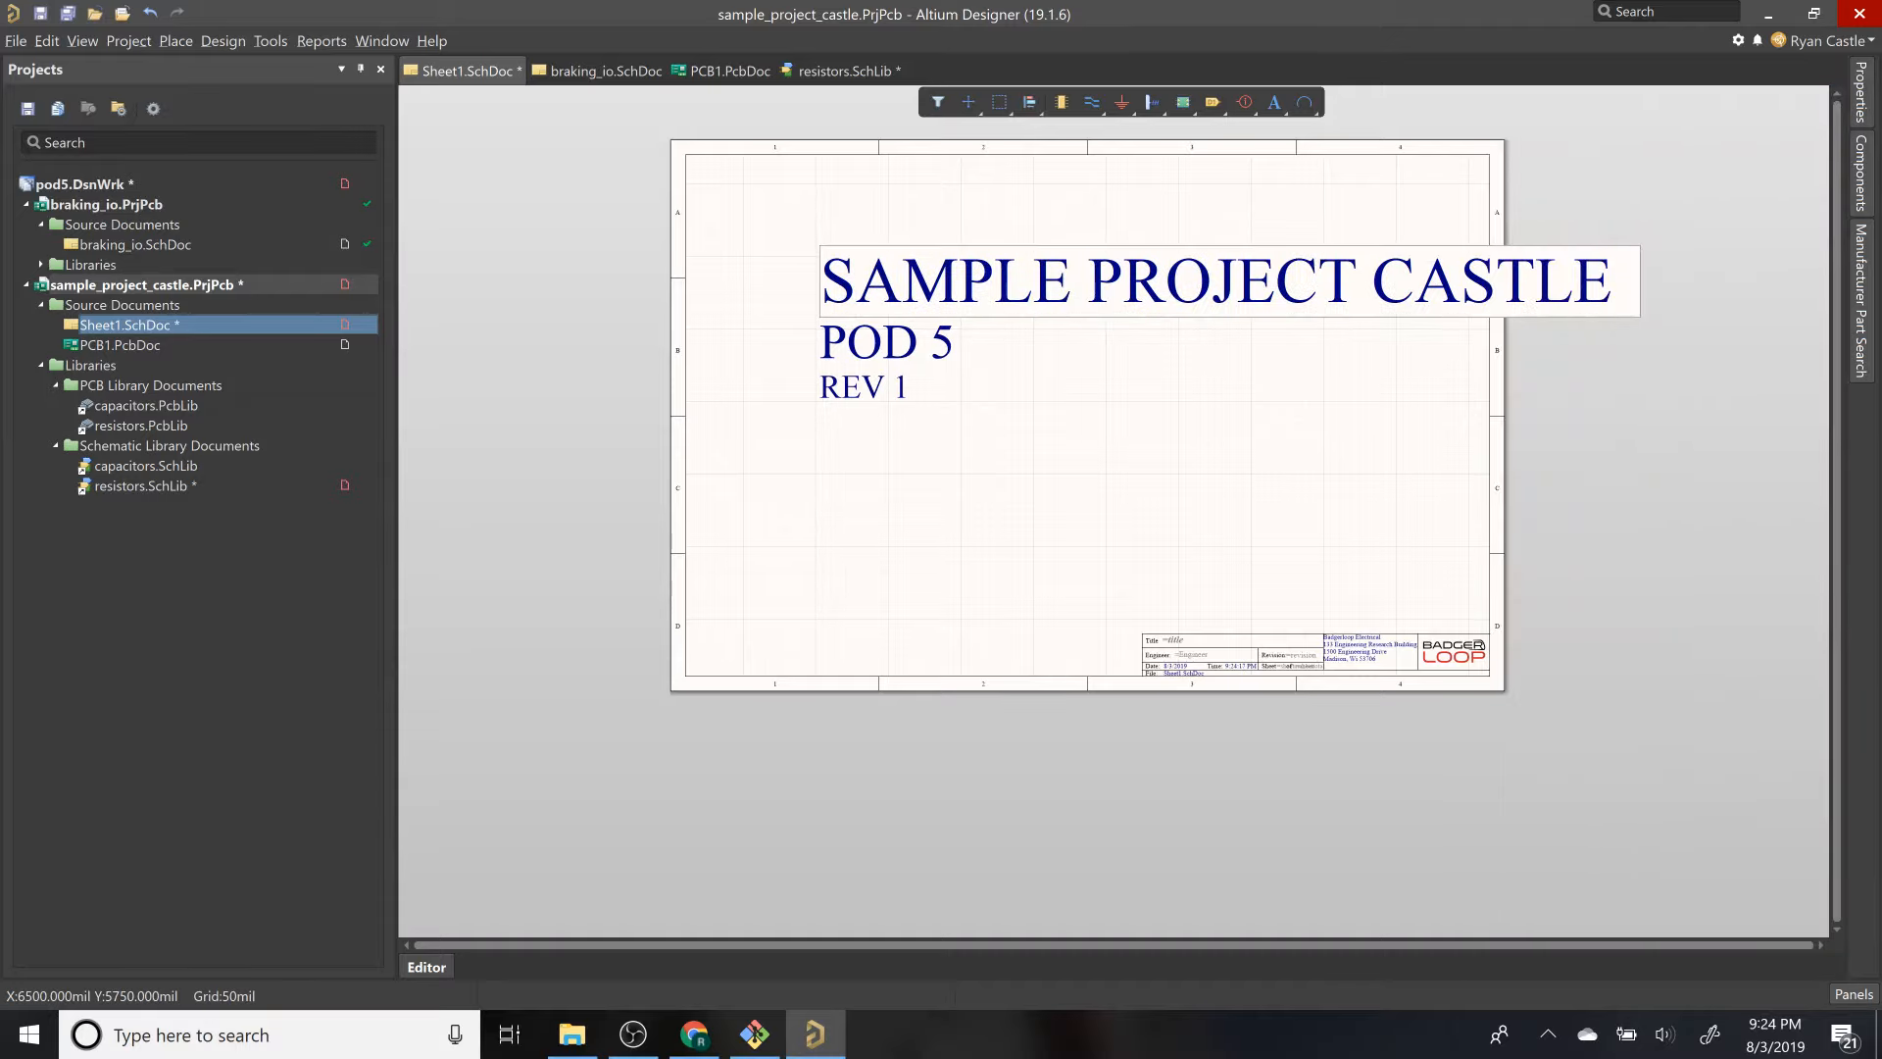
key("BackSpace")
key("BackSpace")
key("BackSpace")
key("BackSpace")
key("BackSpace")
key("BackSpace")
key("BackSpace")
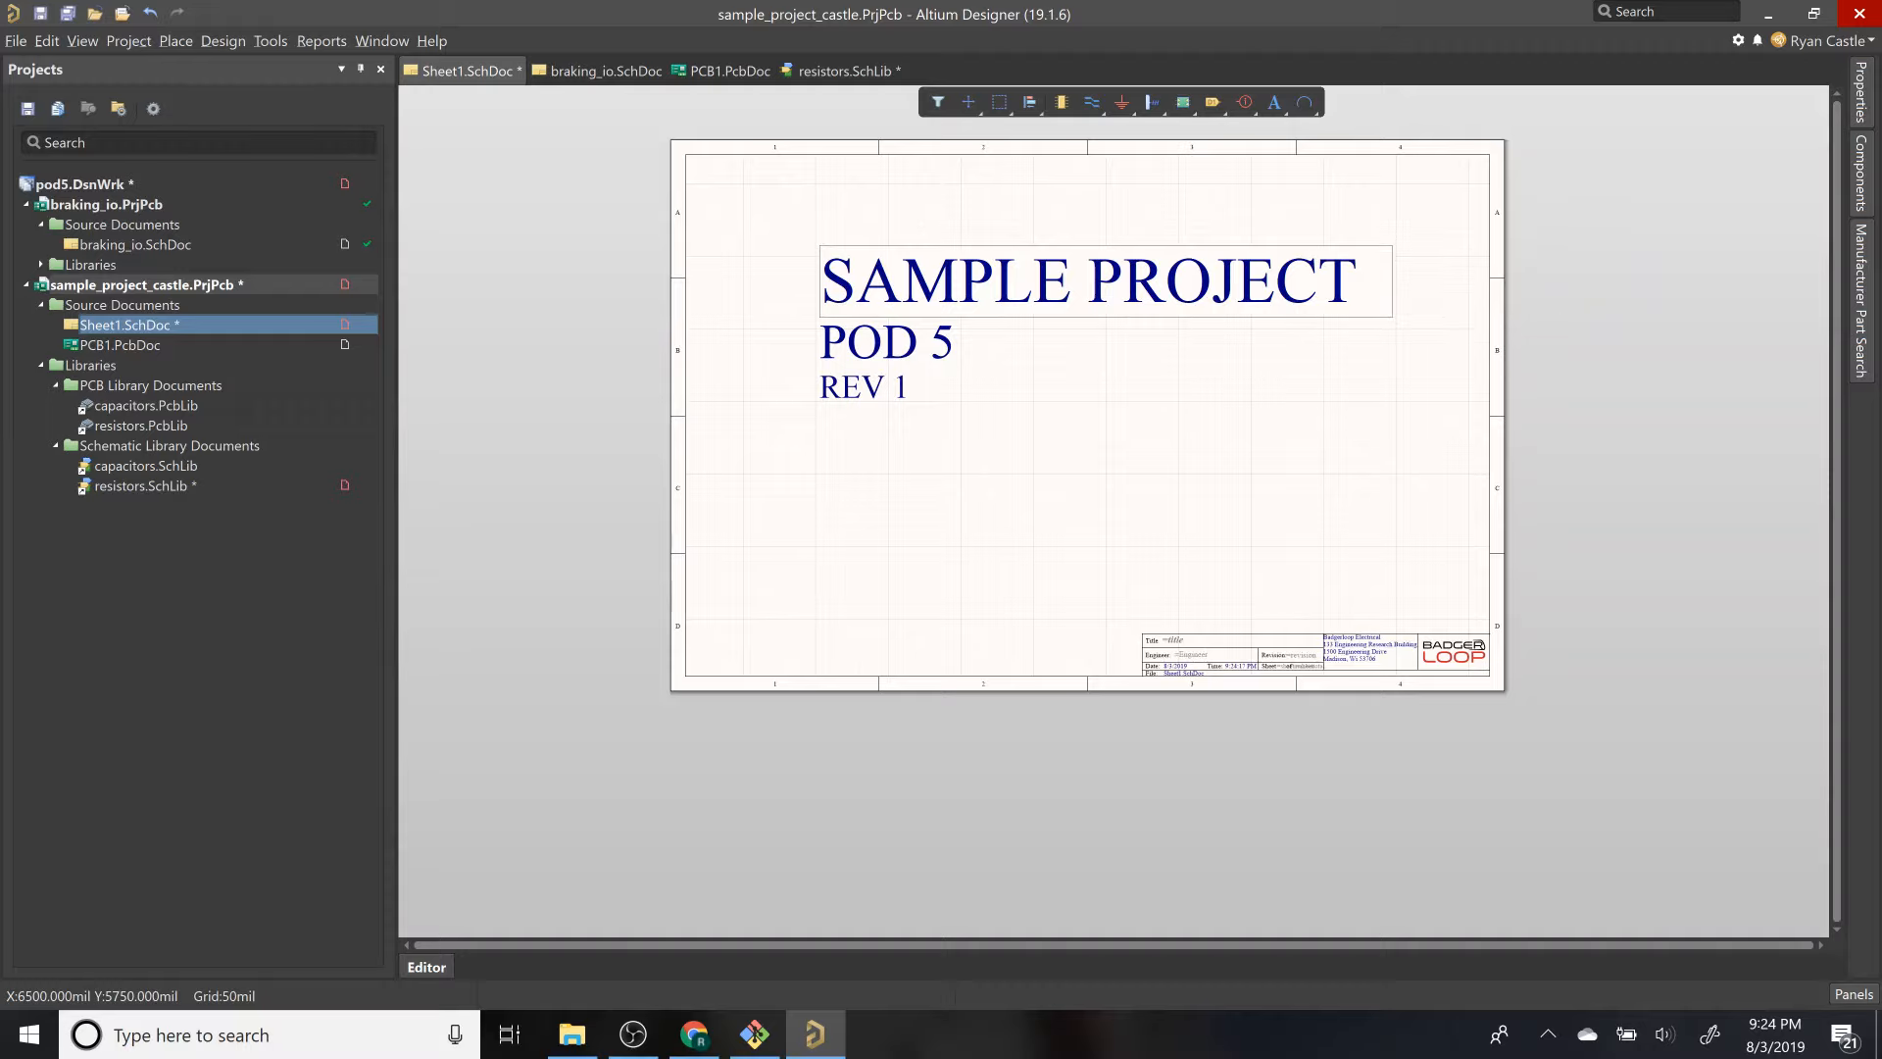
Step: Finish the SAMPLE PROJECT heading edit and set the sheet's Title parameter to Top Level
key("Return")
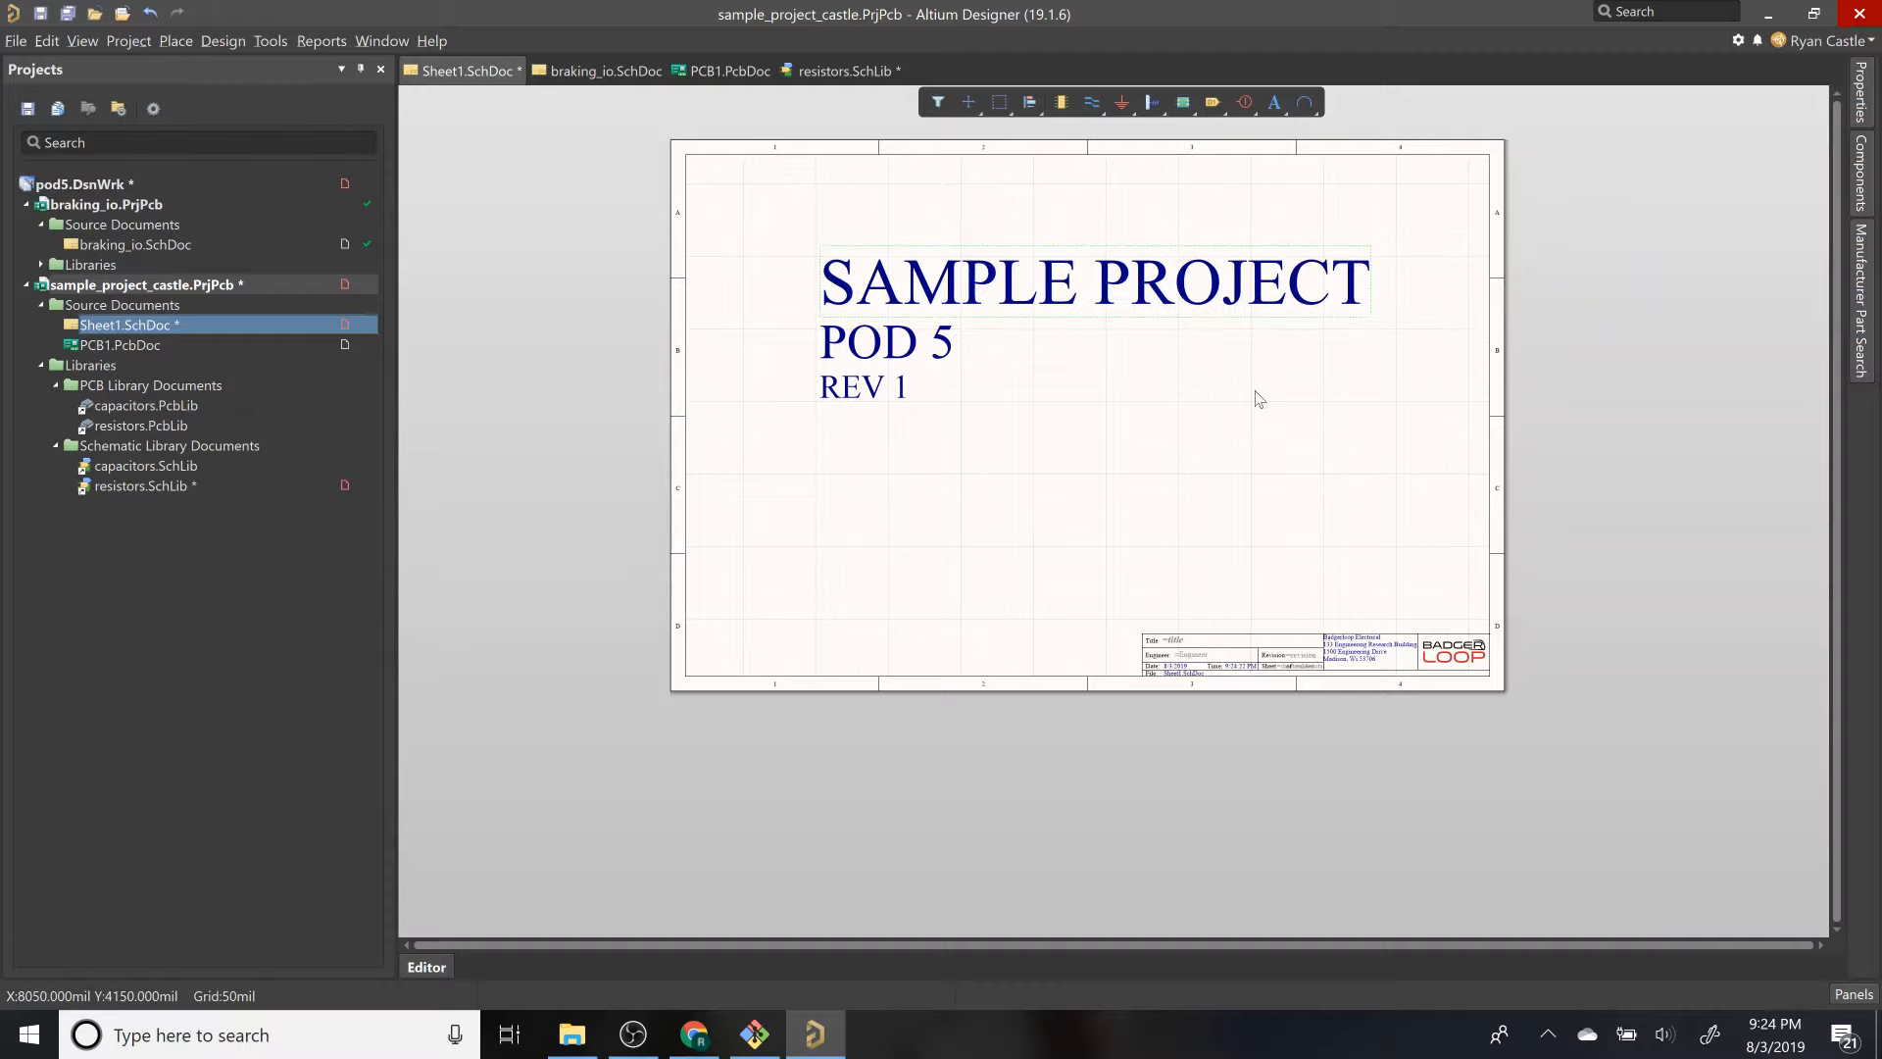
scroll(1460, 581, "up", 1, "ctrl")
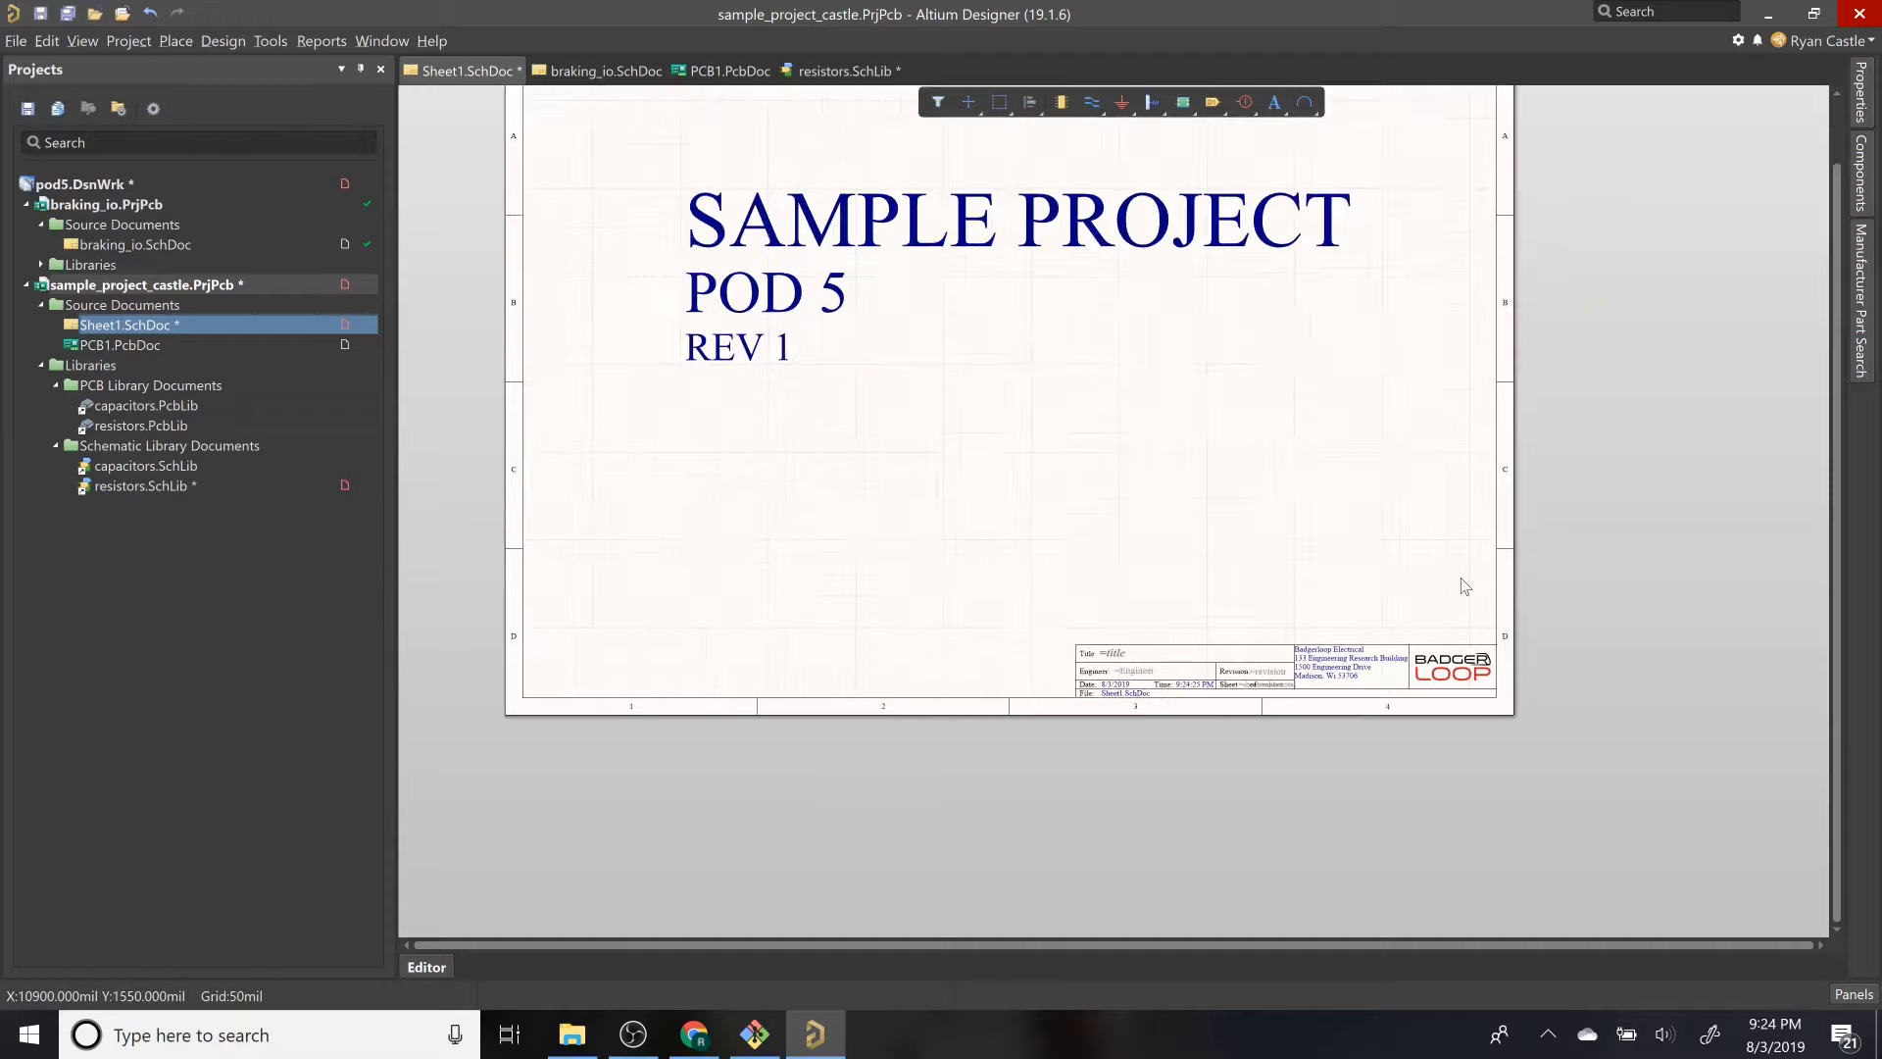
left_click(1866, 120)
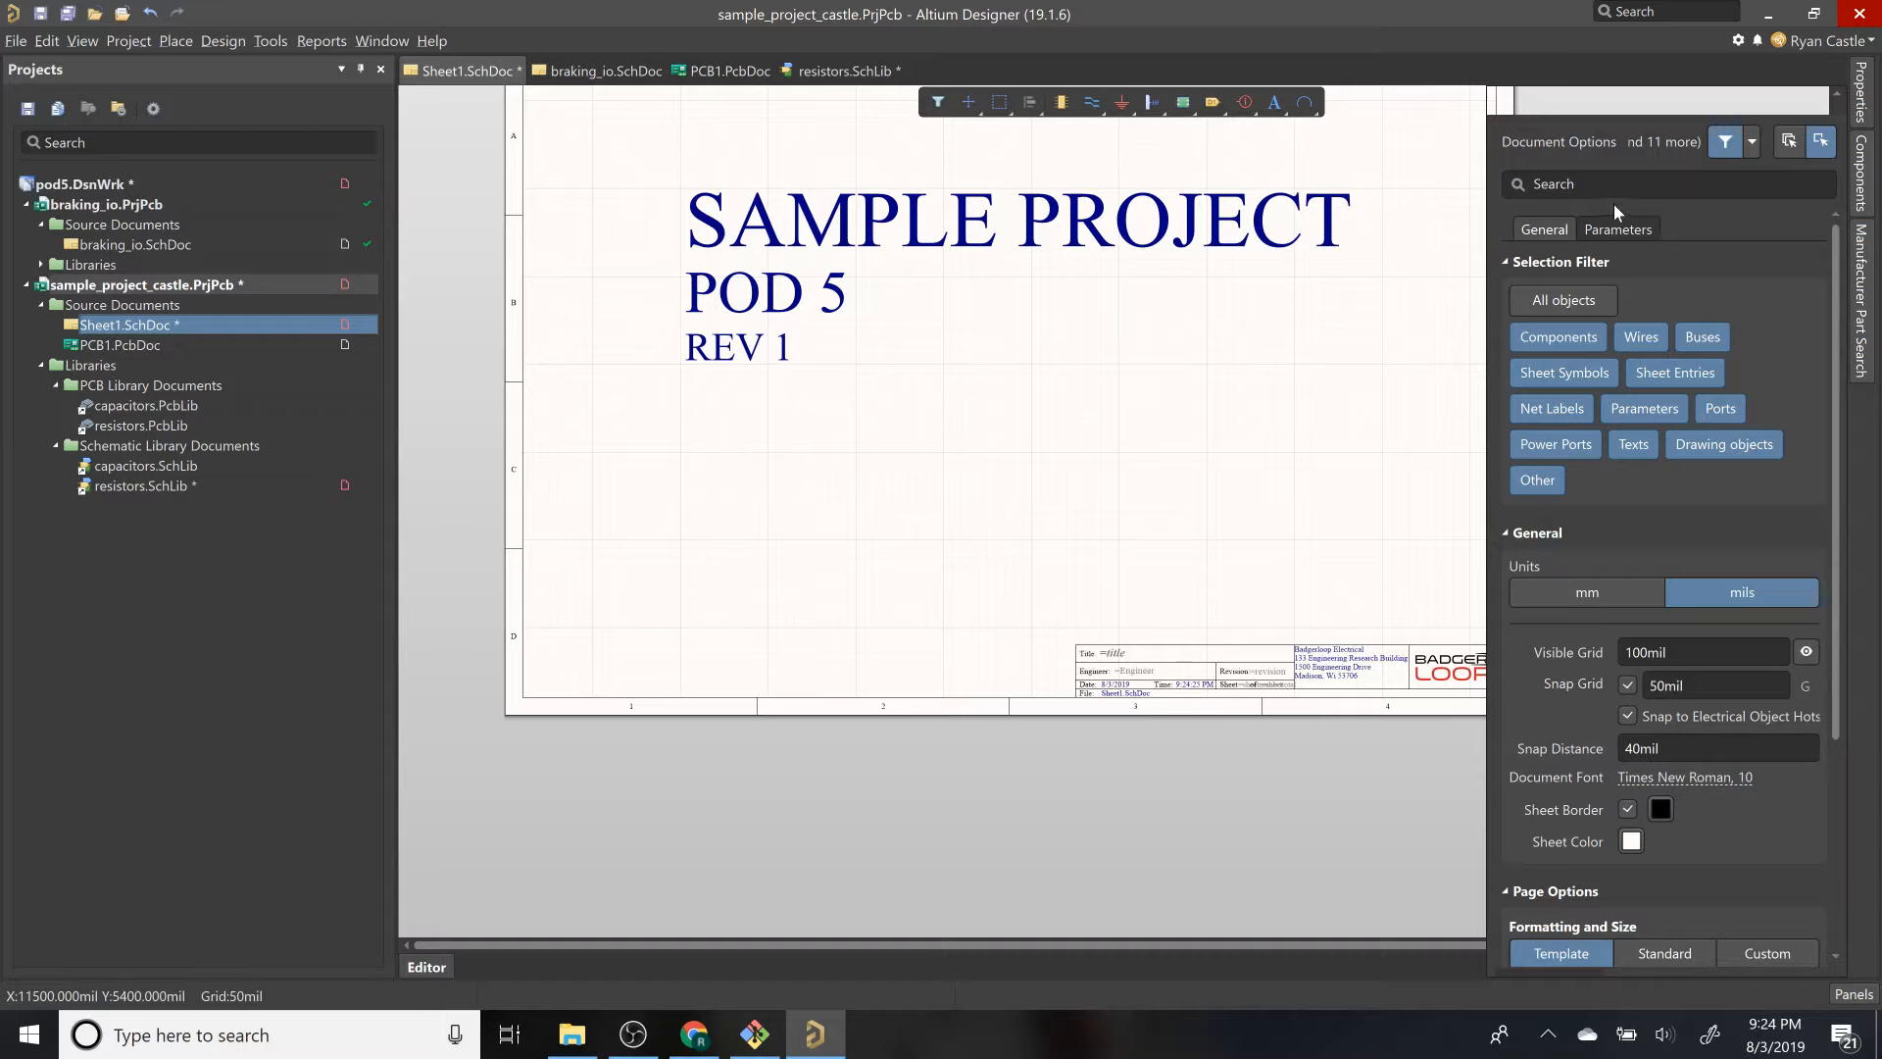
left_click(1615, 231)
scroll(1738, 362, "down", 2)
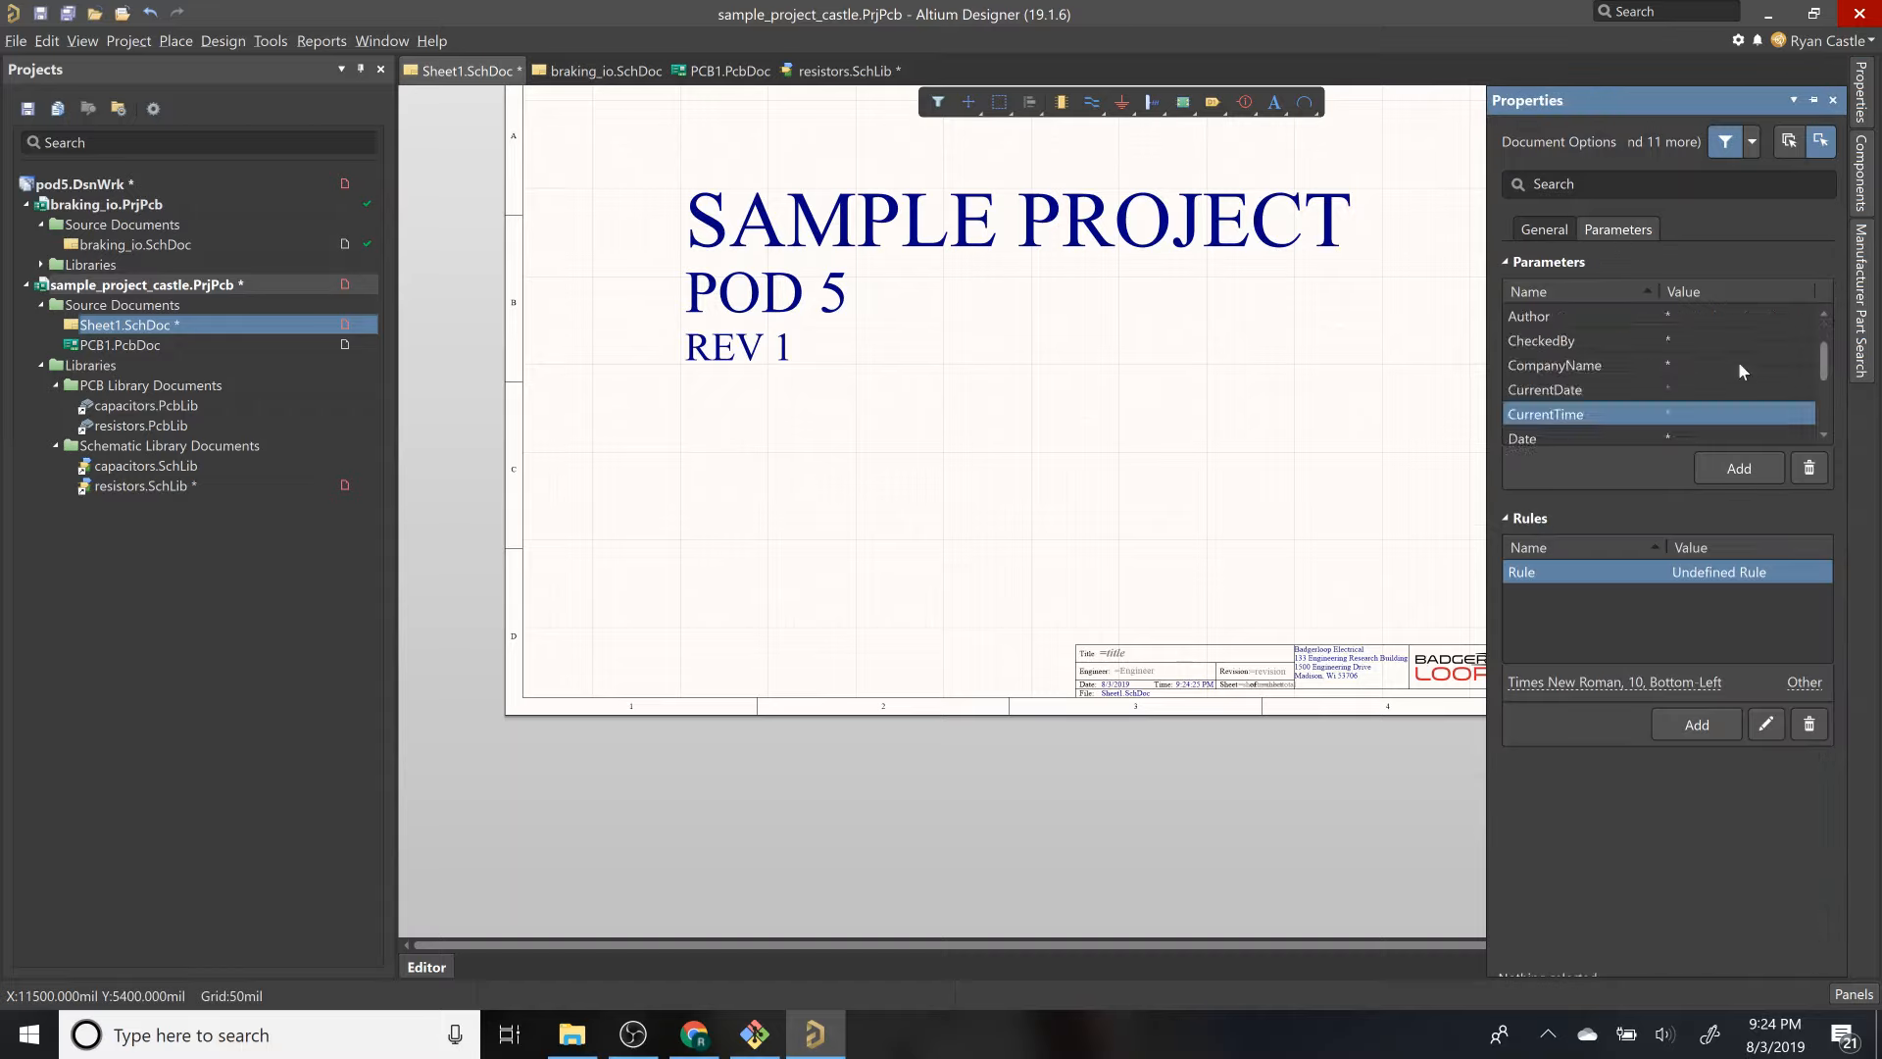
scroll(1740, 371, "down", 2)
scroll(1738, 360, "down", 3)
left_click(1735, 359)
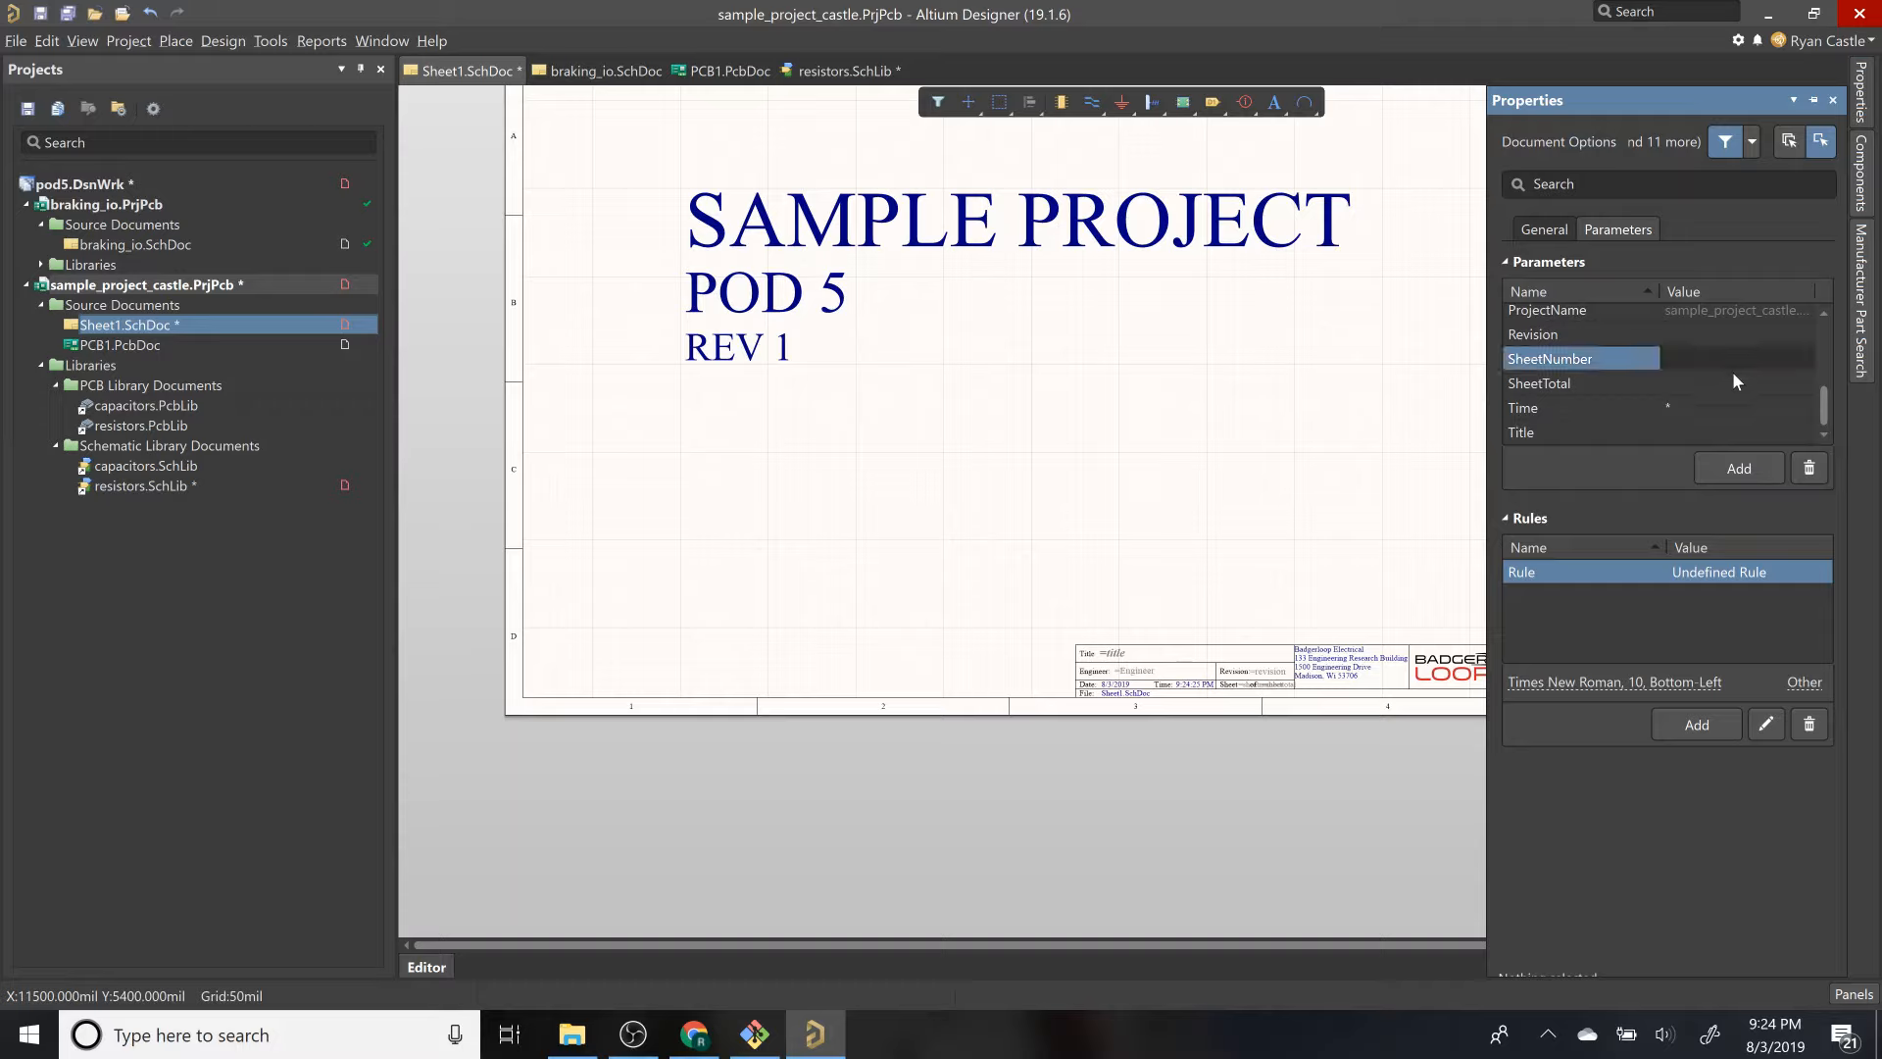
left_click(1745, 432)
type("Top ")
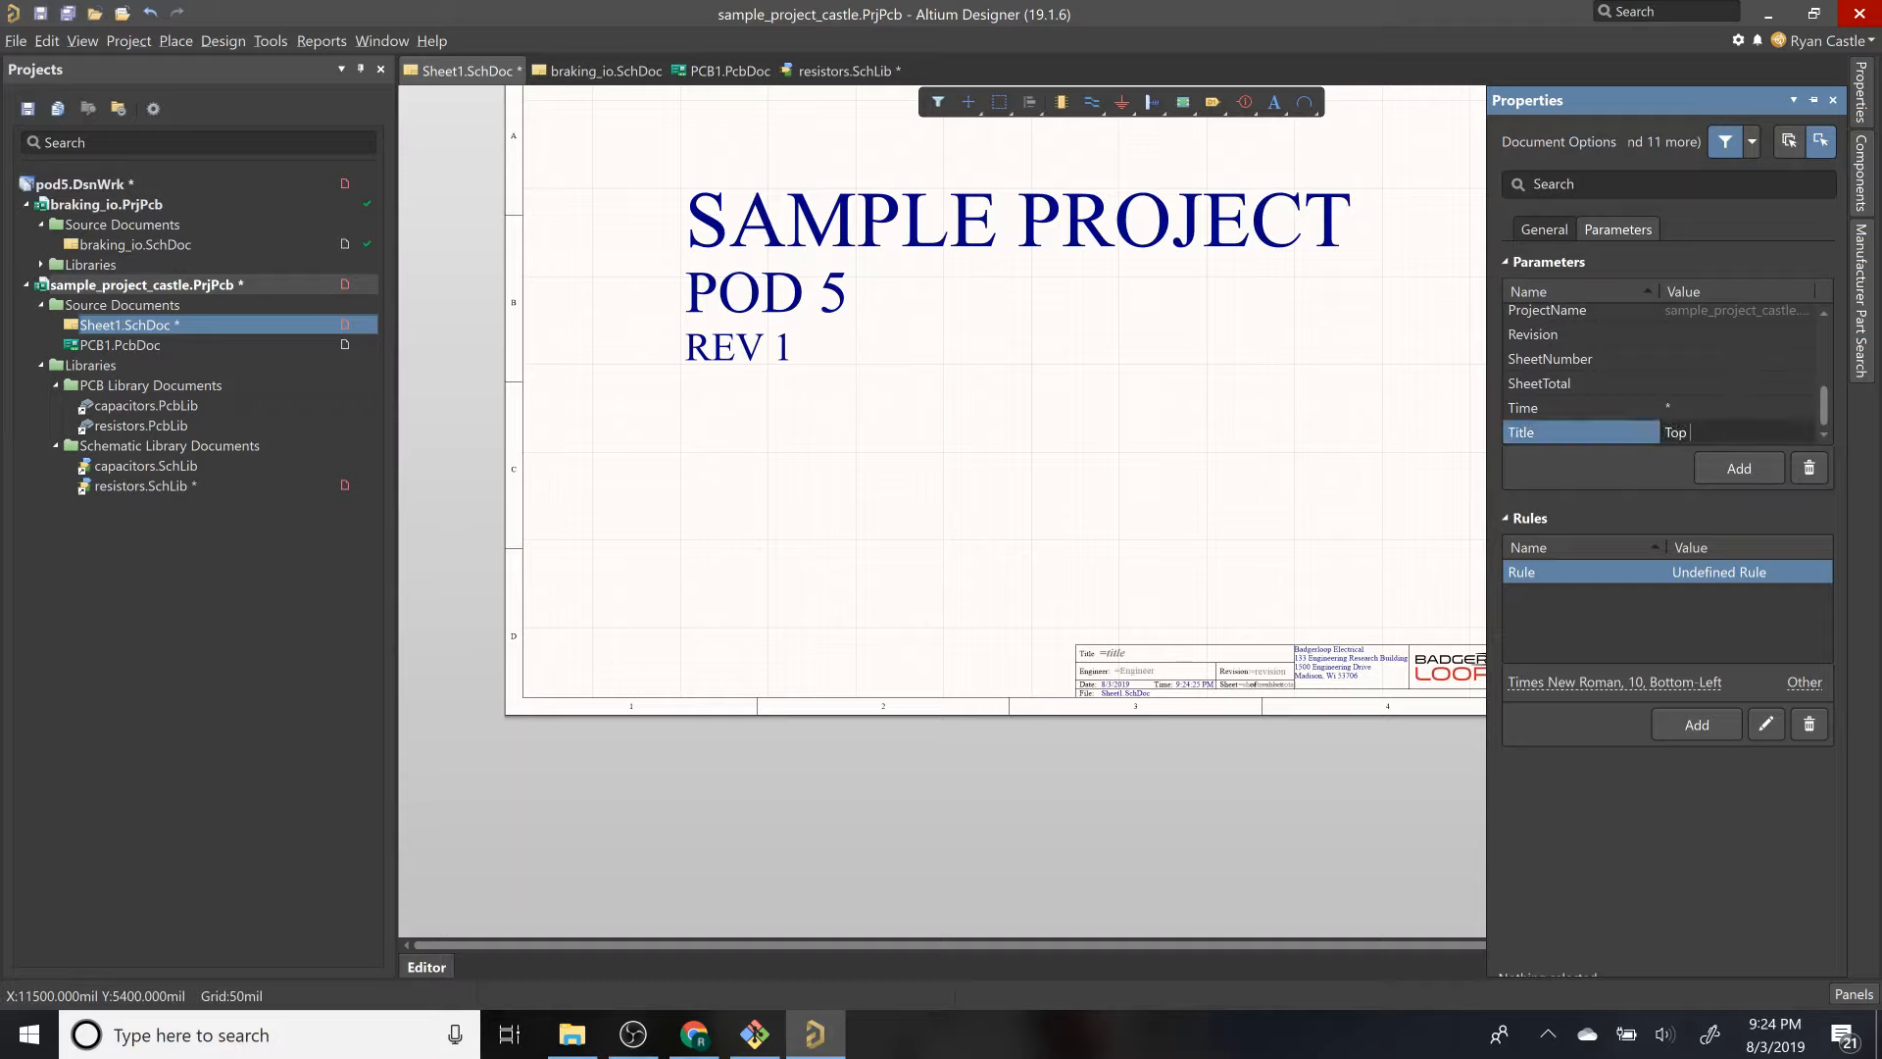
type("Level")
key("Return")
Step: Set the sheet's SheetNumber parameter to 1 and its Revision parameter to 1
scroll(1649, 357, "up", 6)
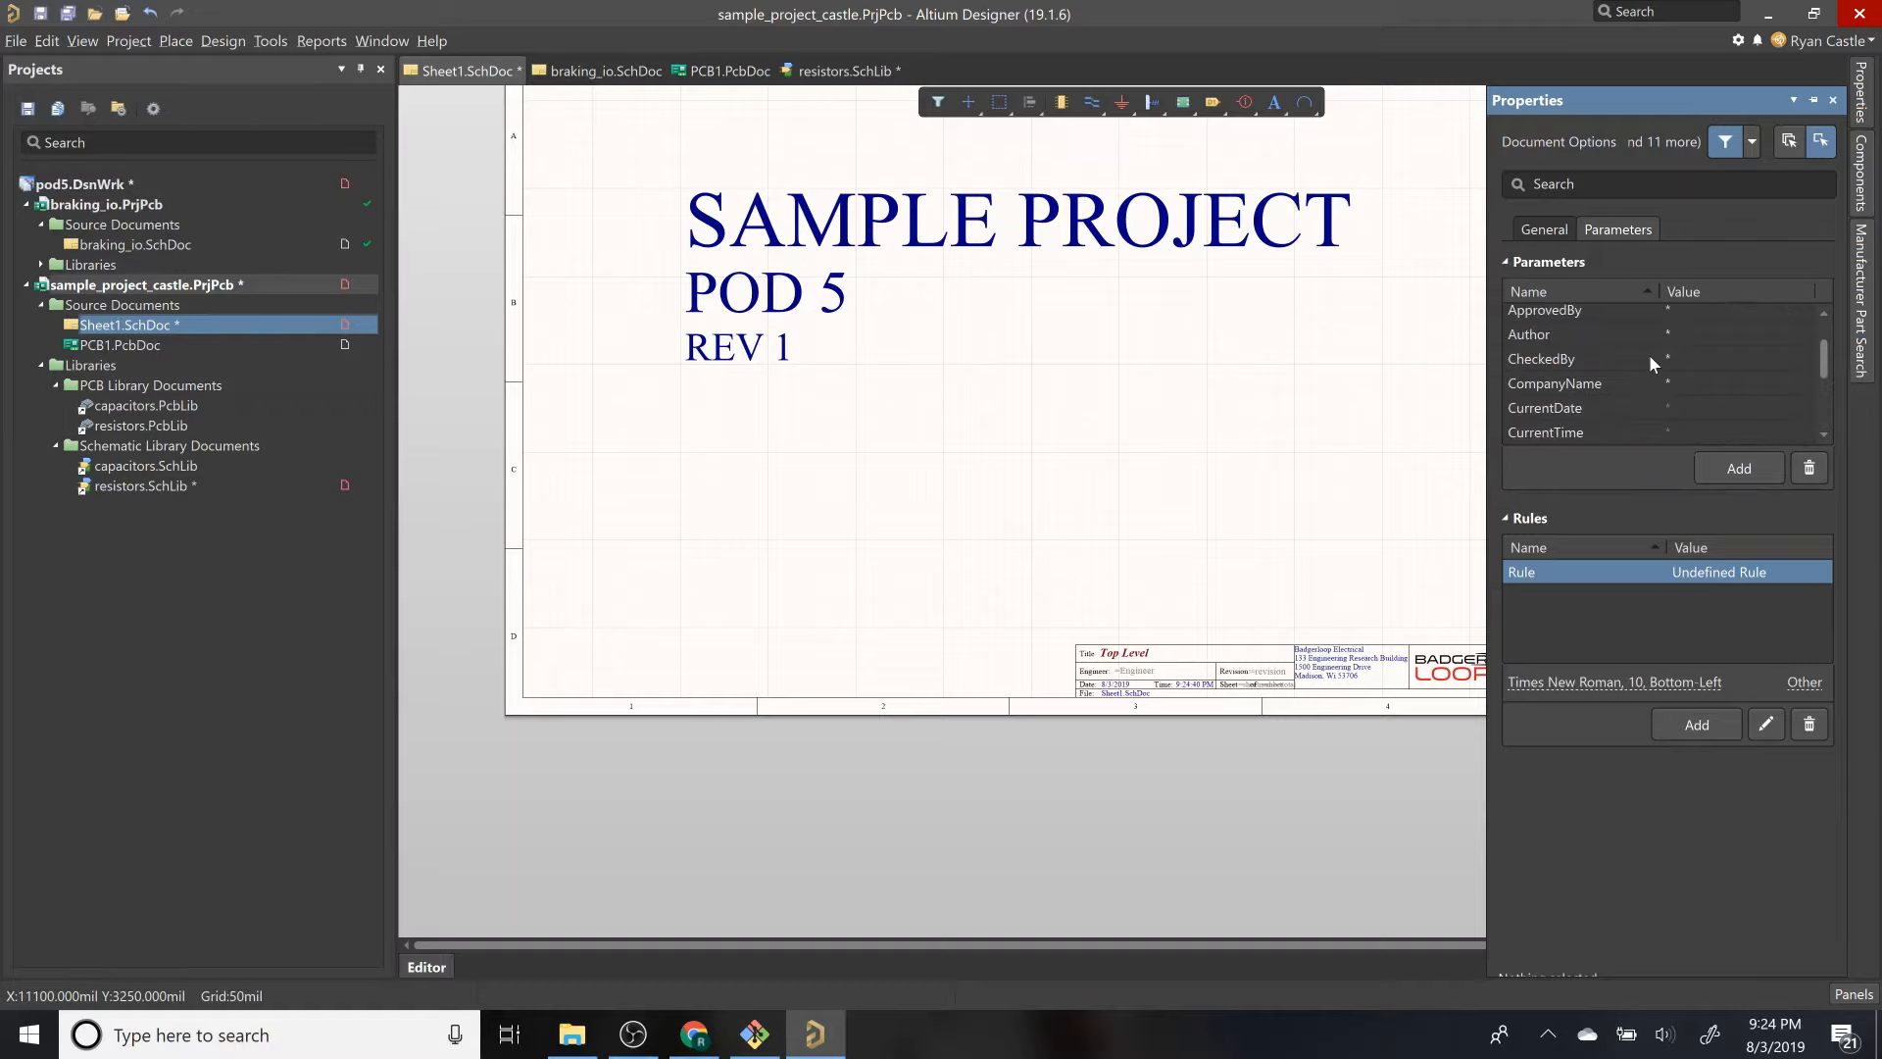
scroll(1649, 363, "down", 1)
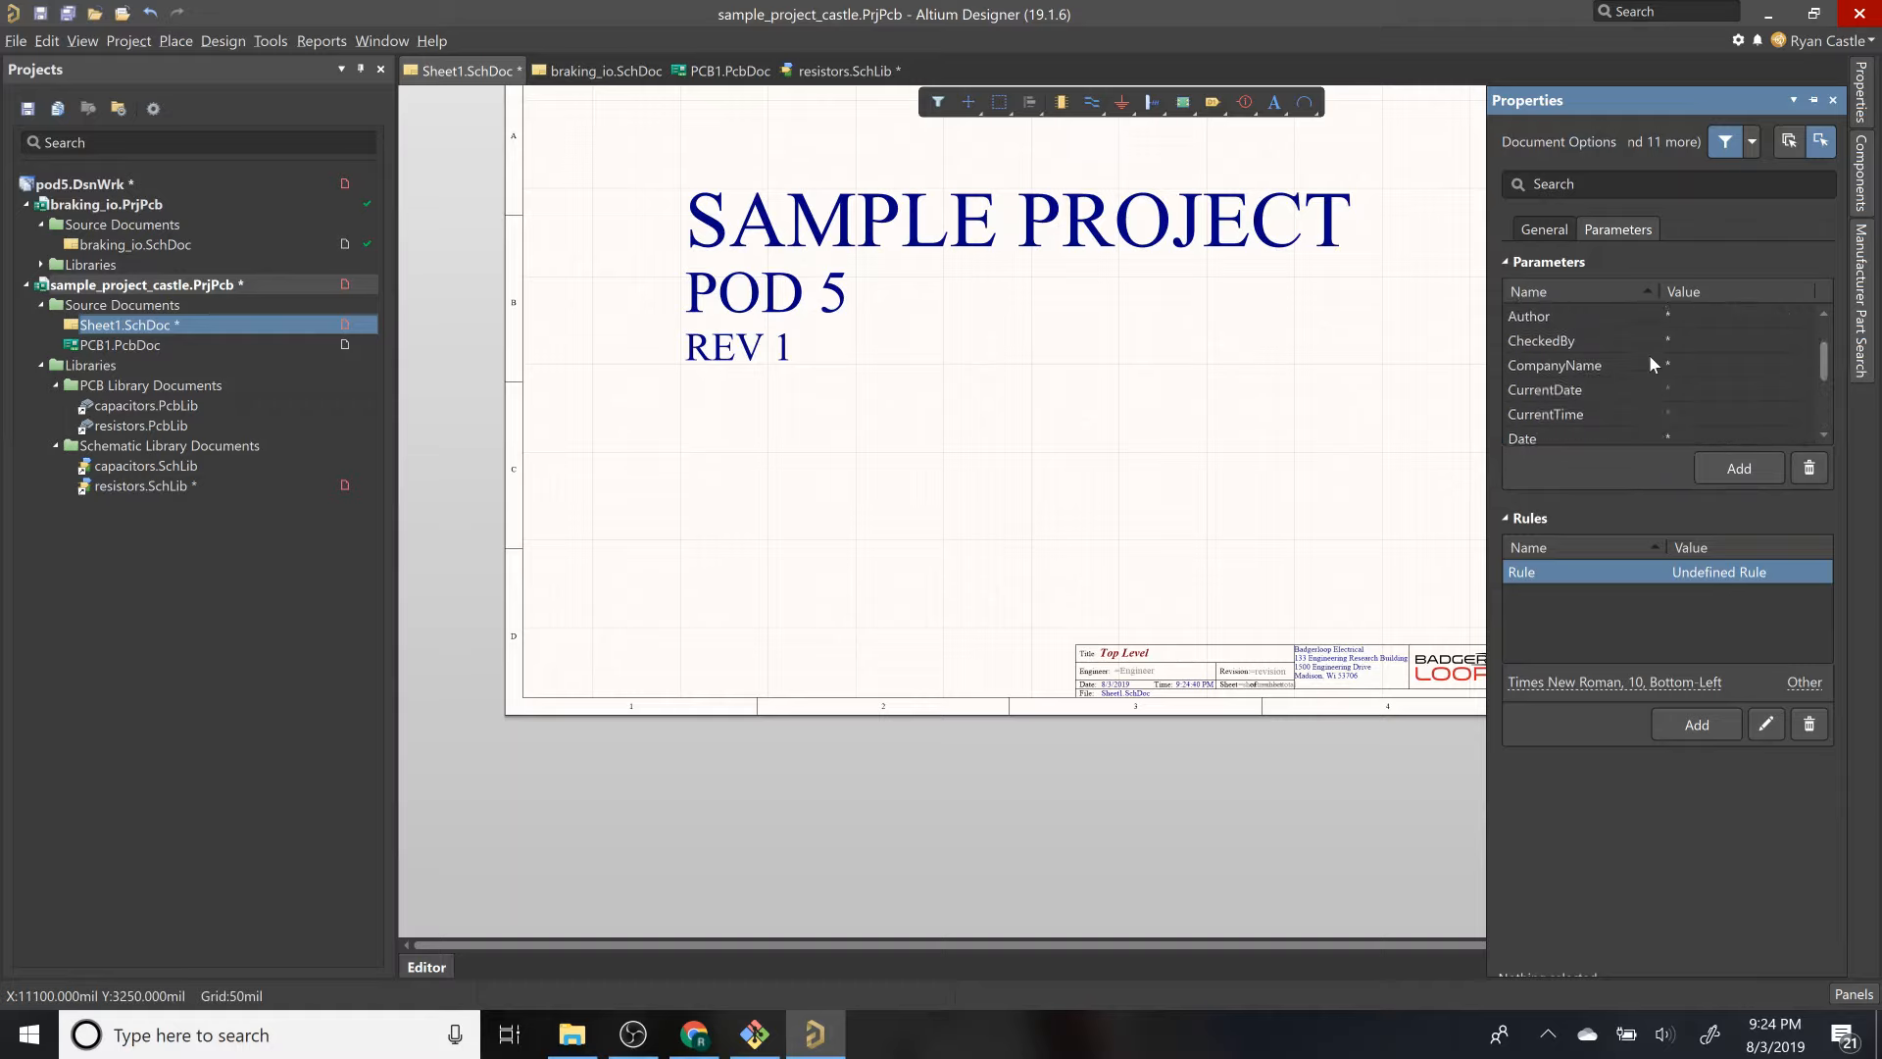
scroll(1650, 362, "down", 2)
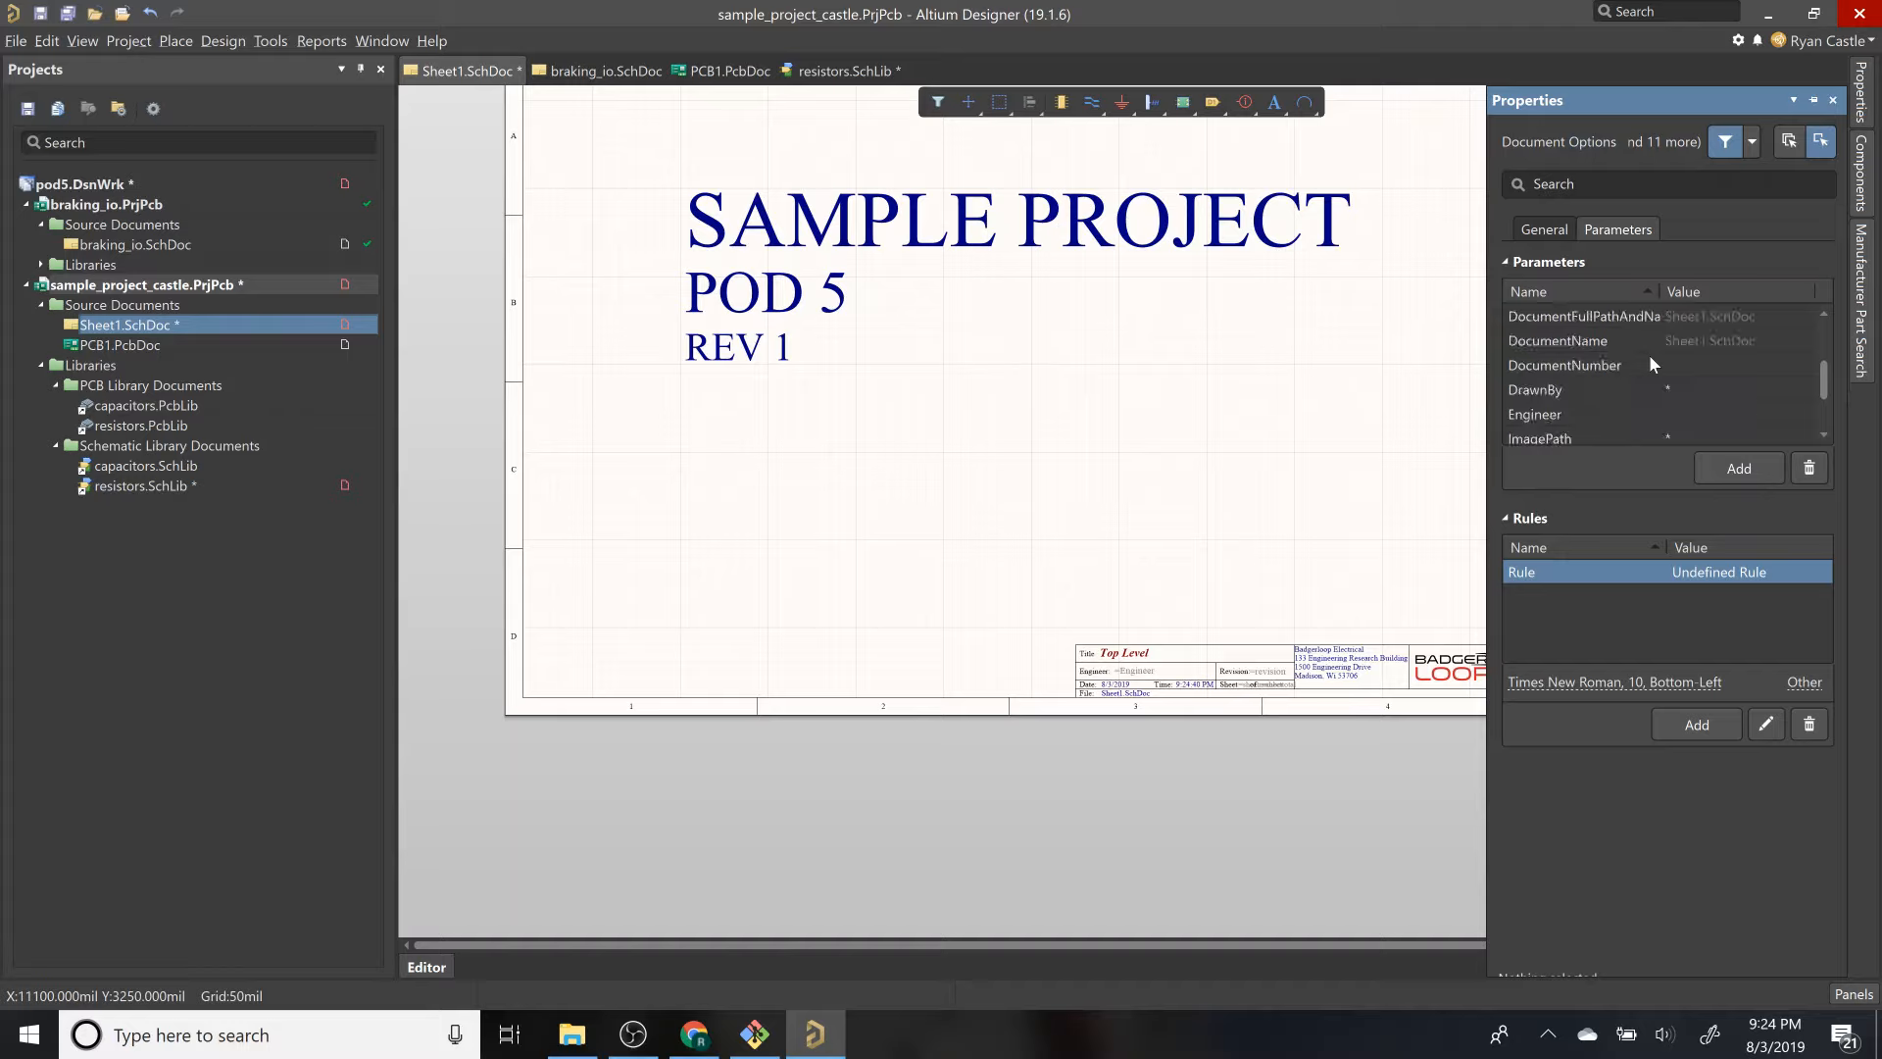
scroll(1708, 358, "down", 1)
scroll(1708, 362, "down", 1)
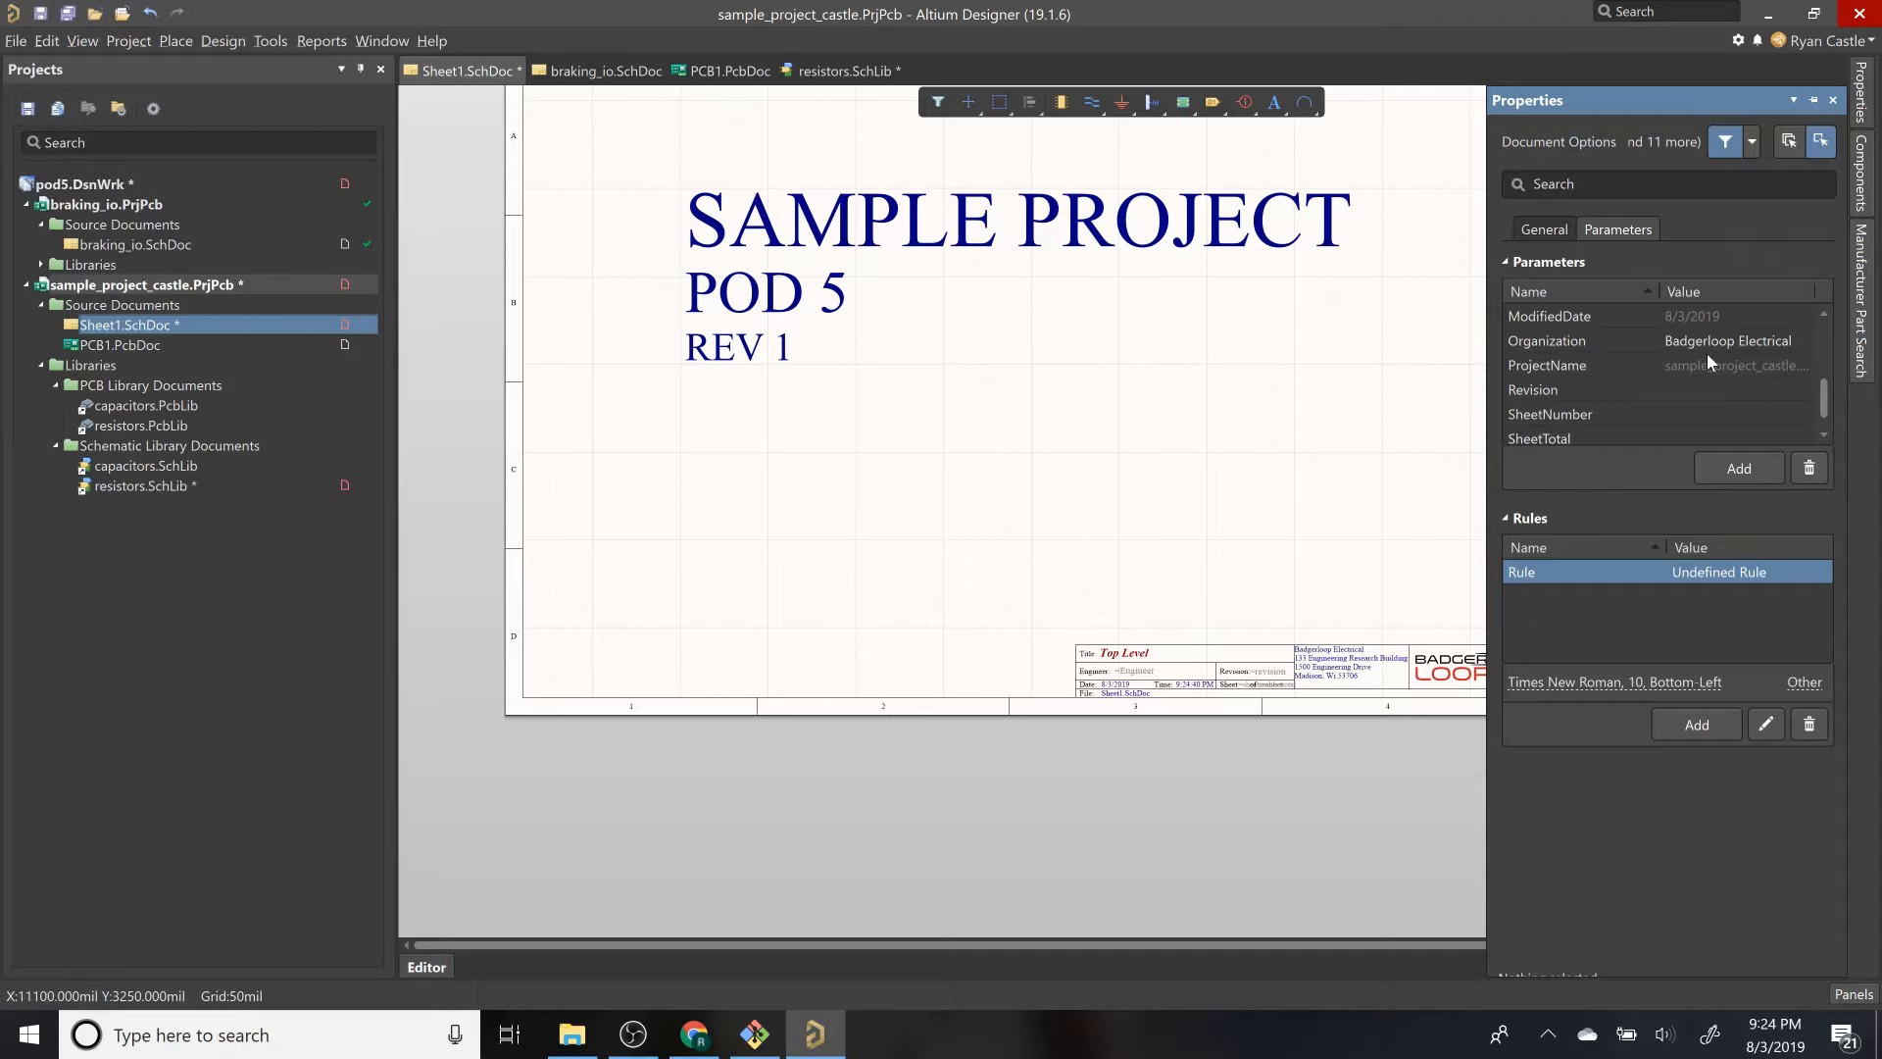
left_click(1727, 416)
type("1")
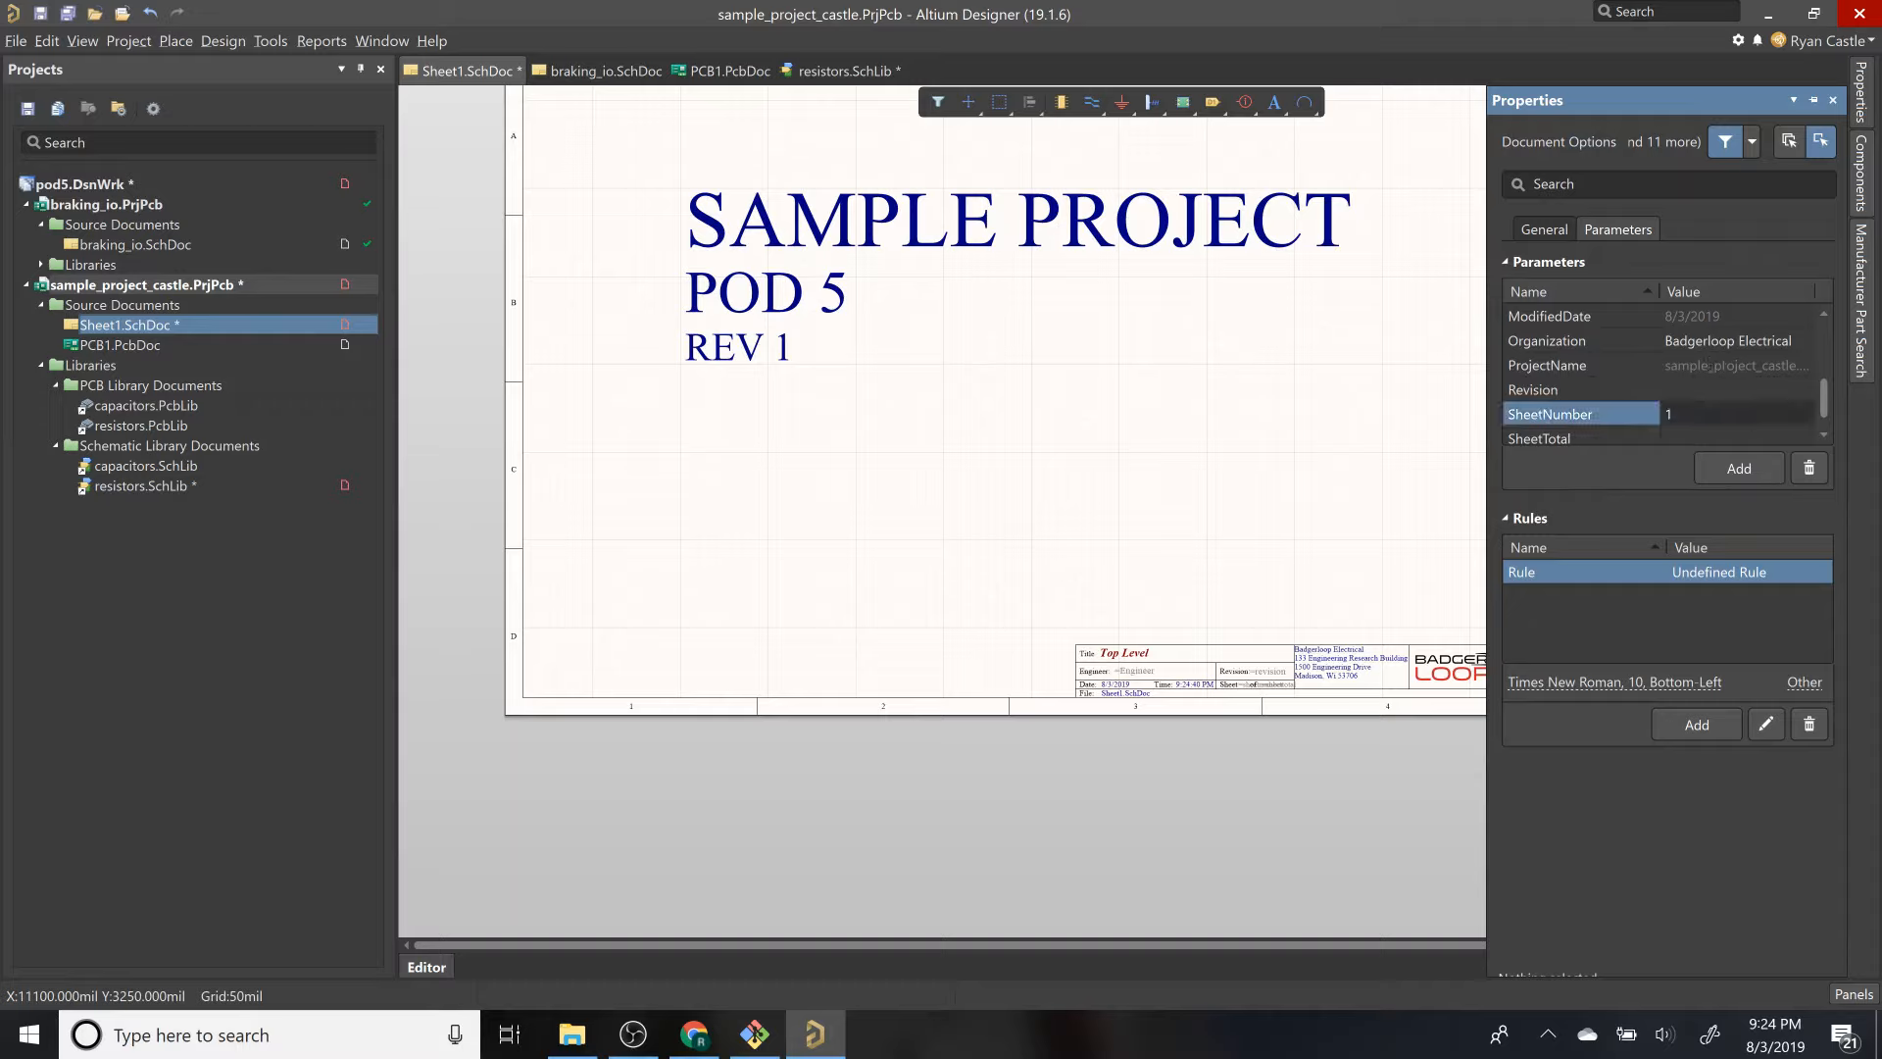
key("Return")
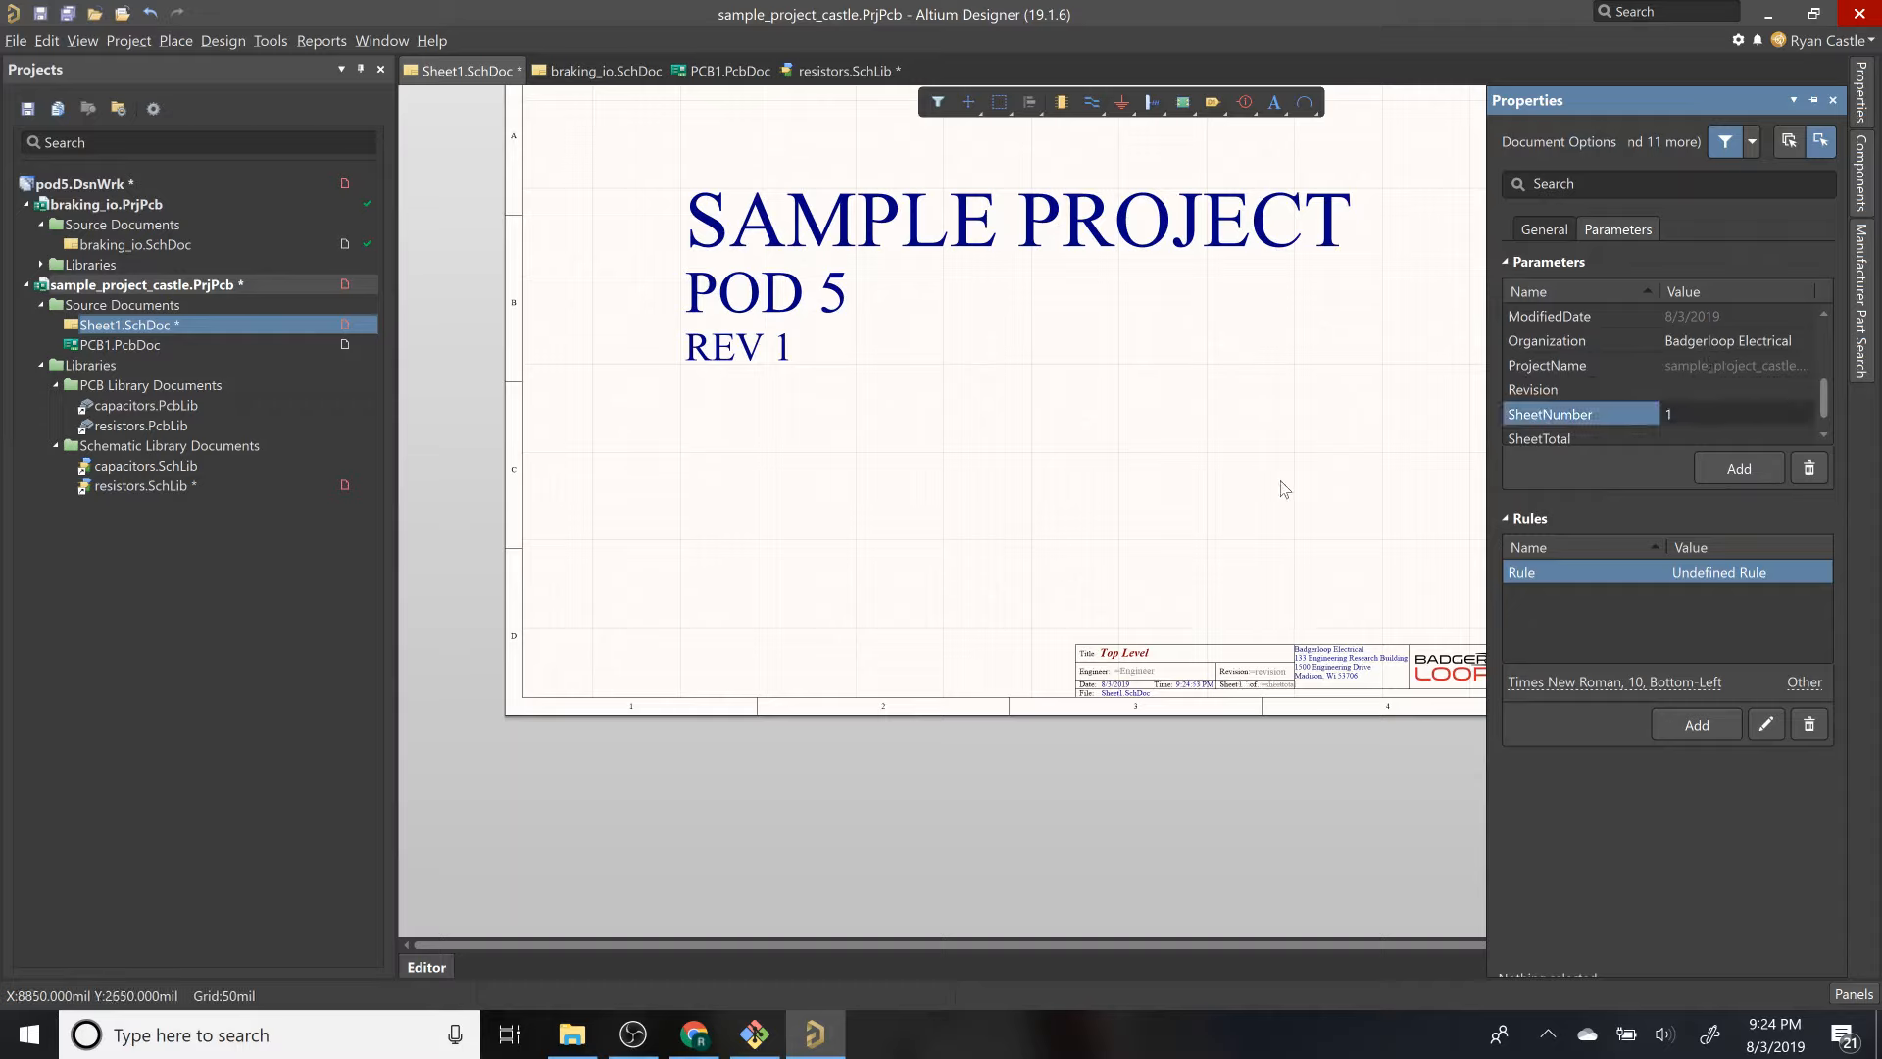
left_click(1678, 389)
type("1")
key("Return")
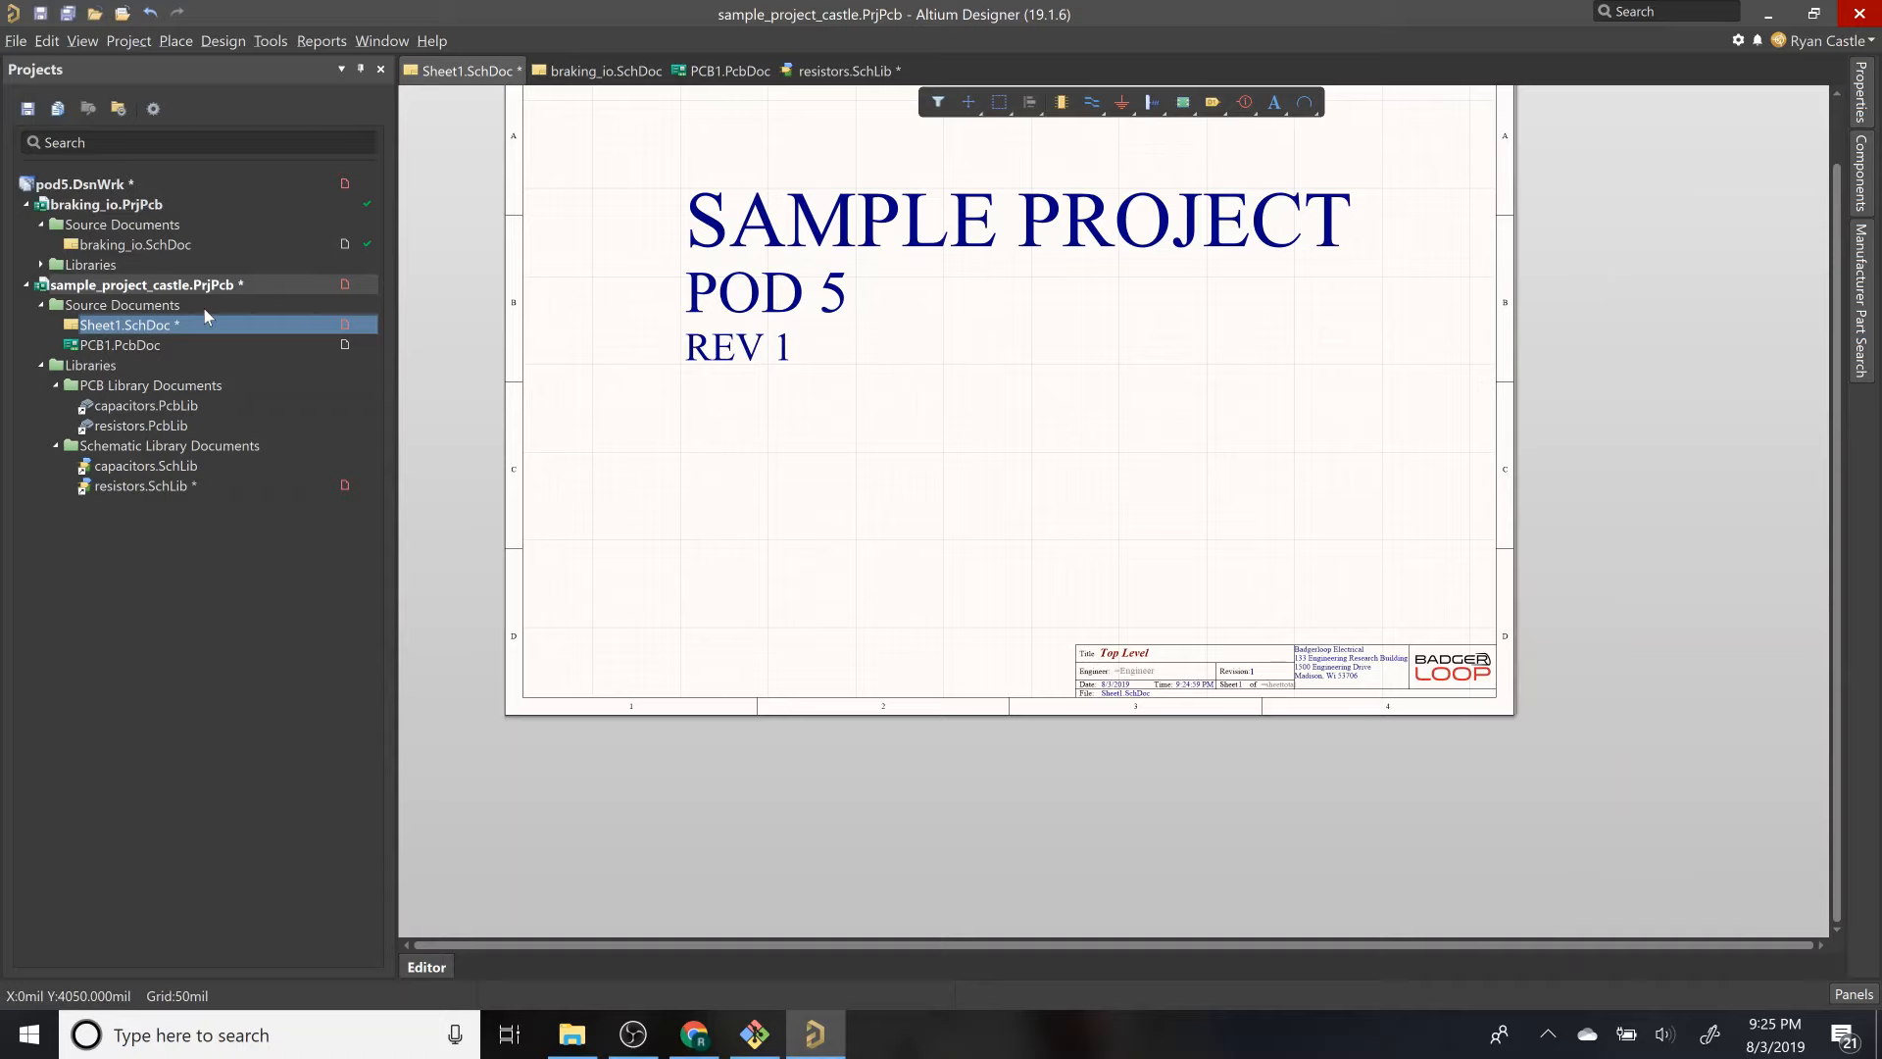
Step: Save Sheet1.SchDoc as top_level in the sample project's folder under hardware
key("ctrl+s")
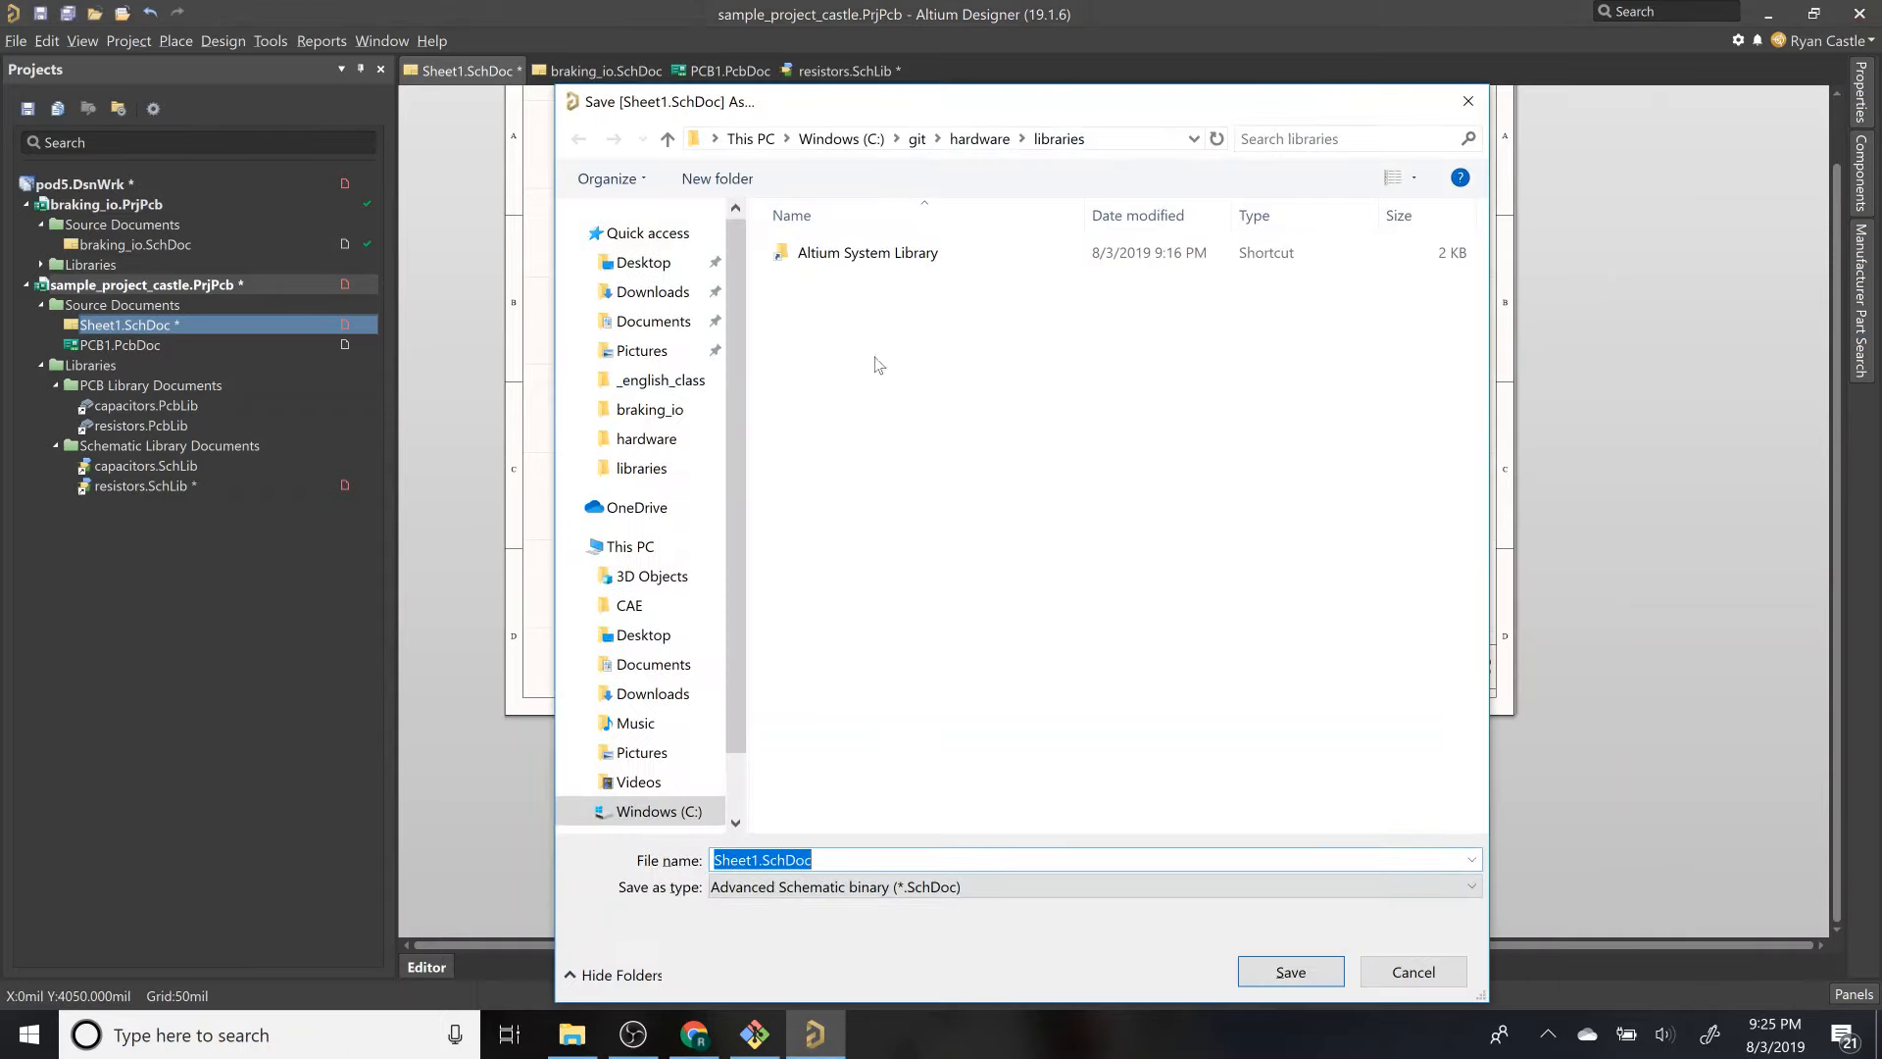
left_click(975, 136)
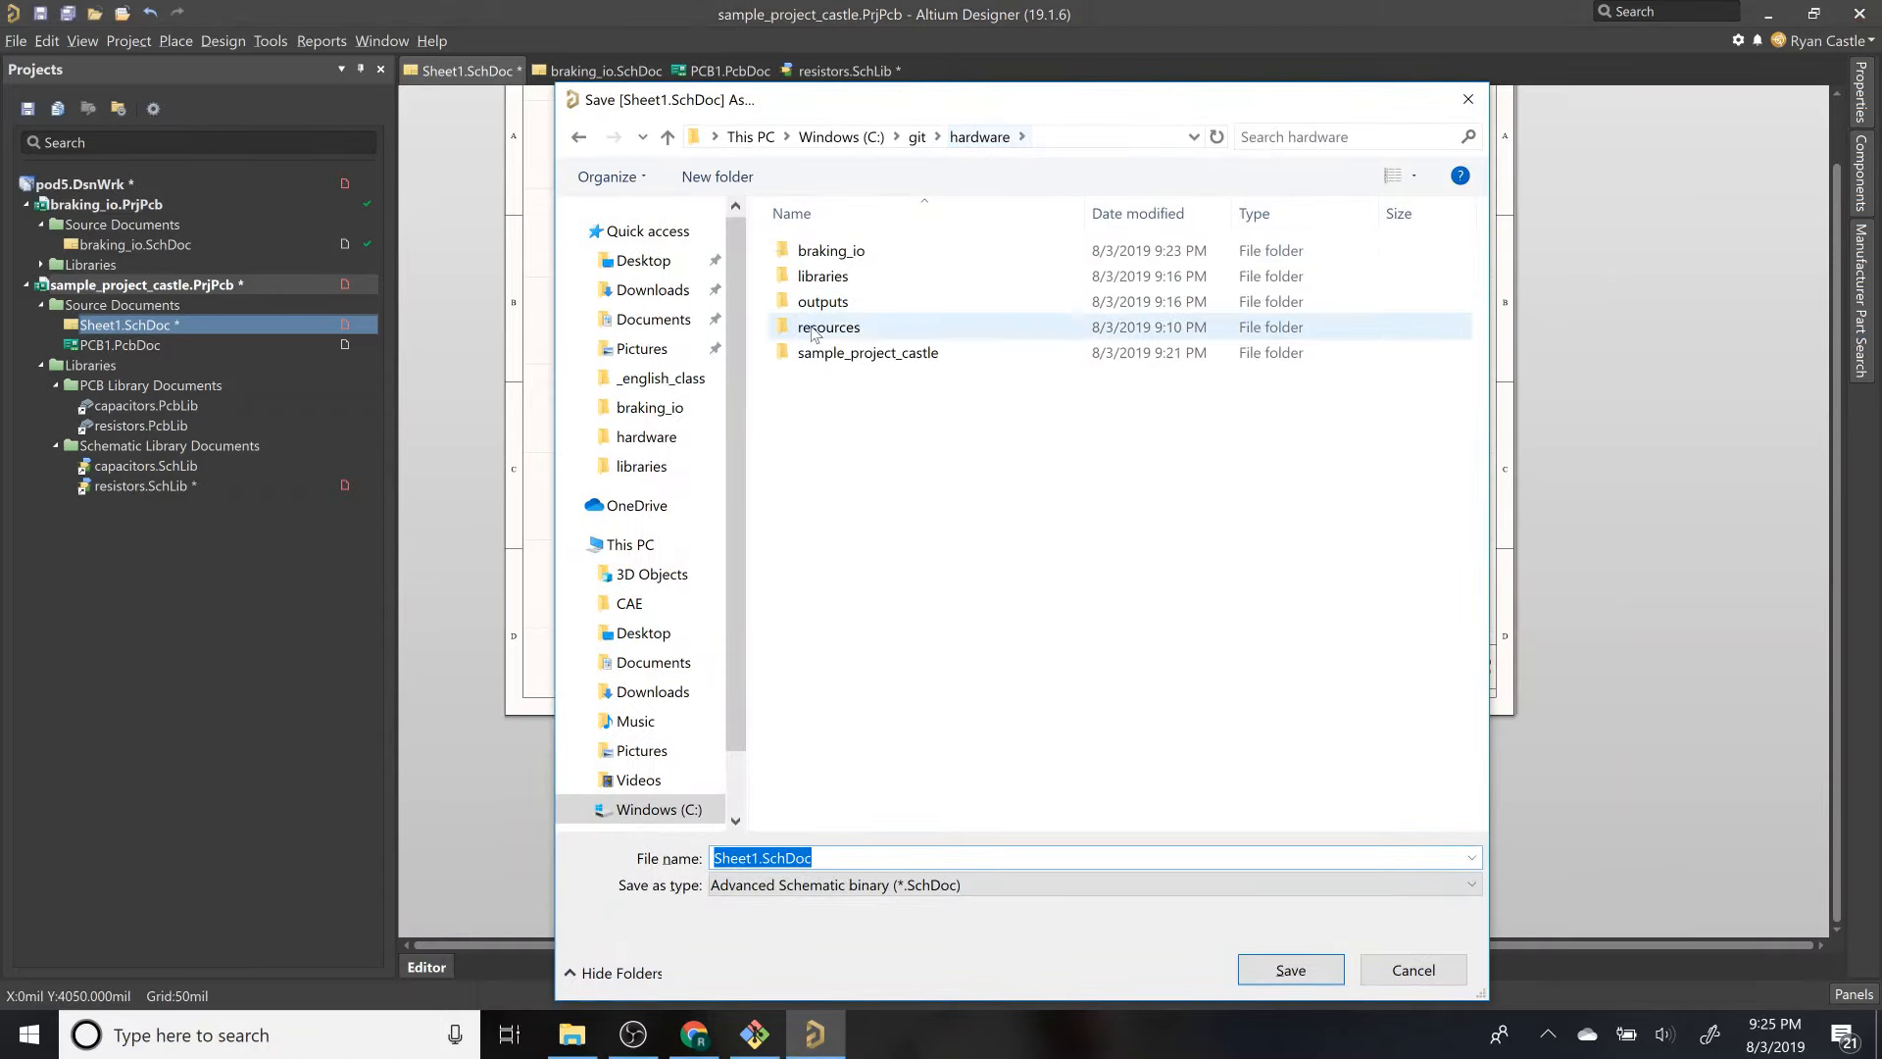
double_click(867, 352)
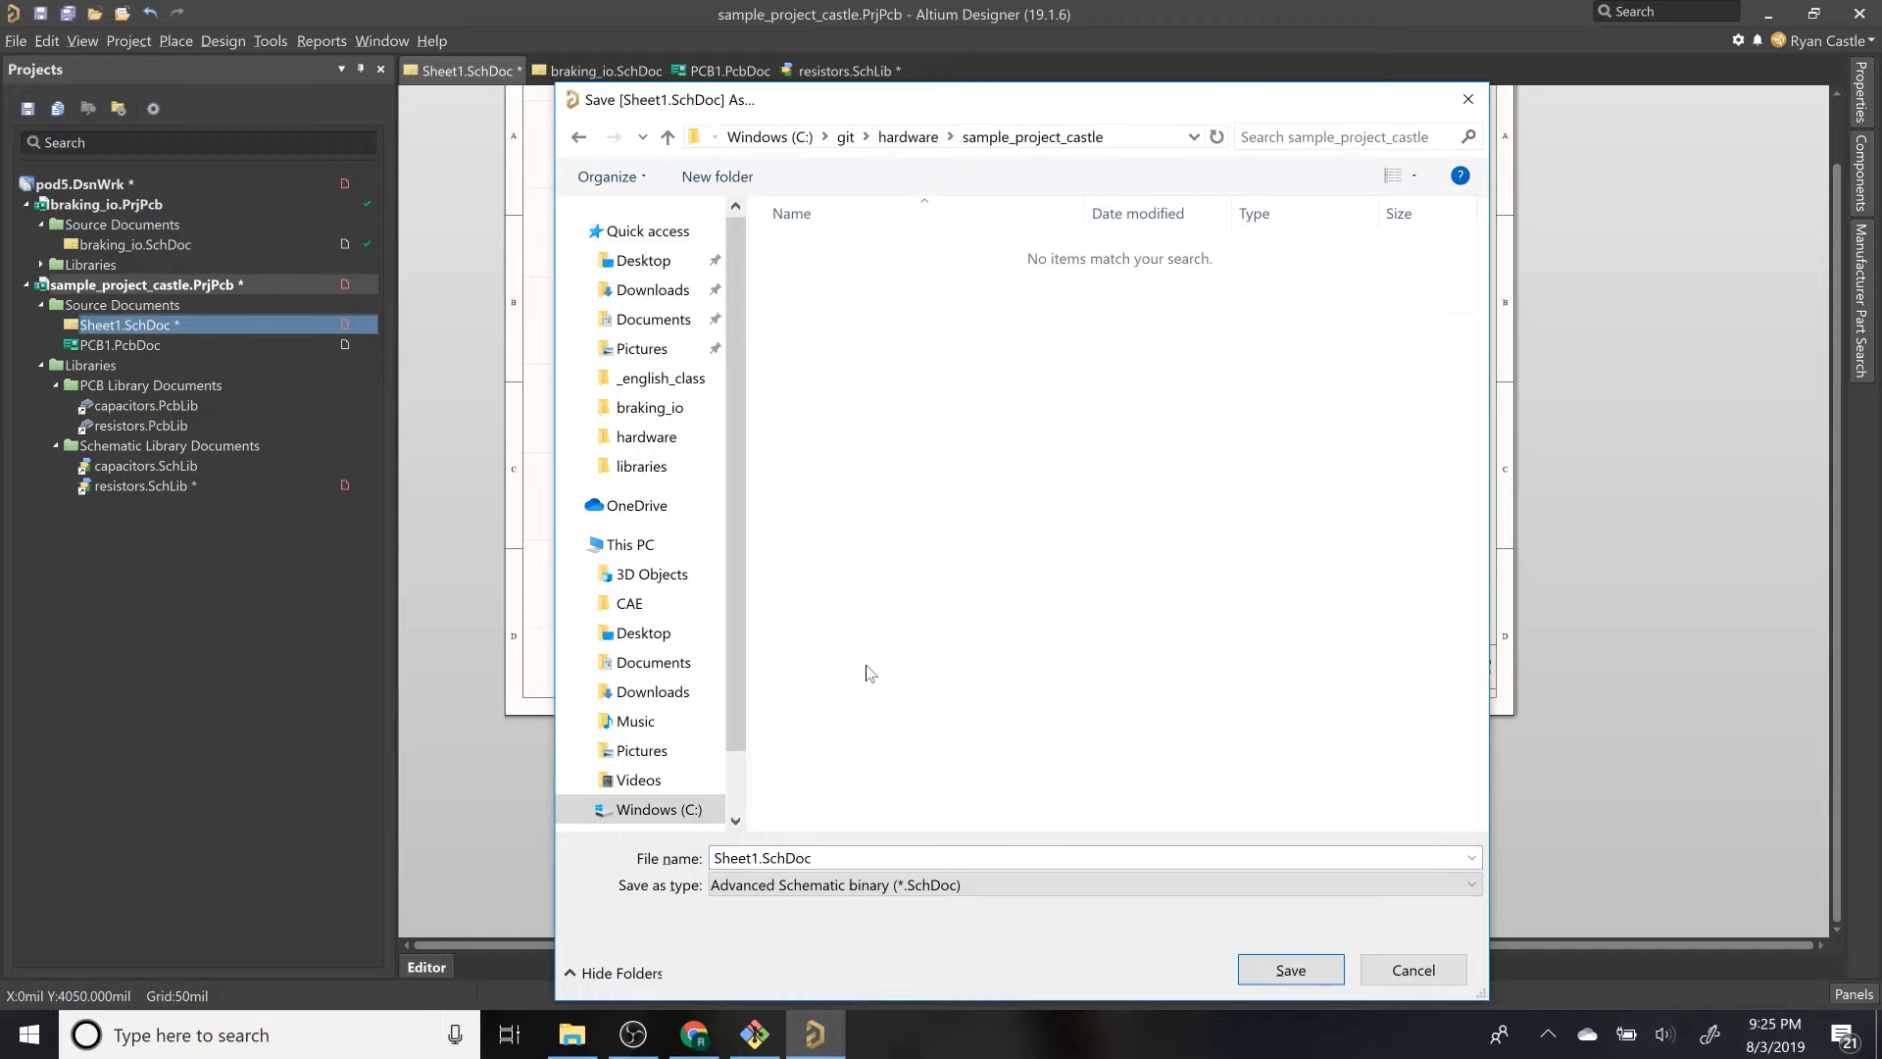
left_click(907, 859)
type("top_")
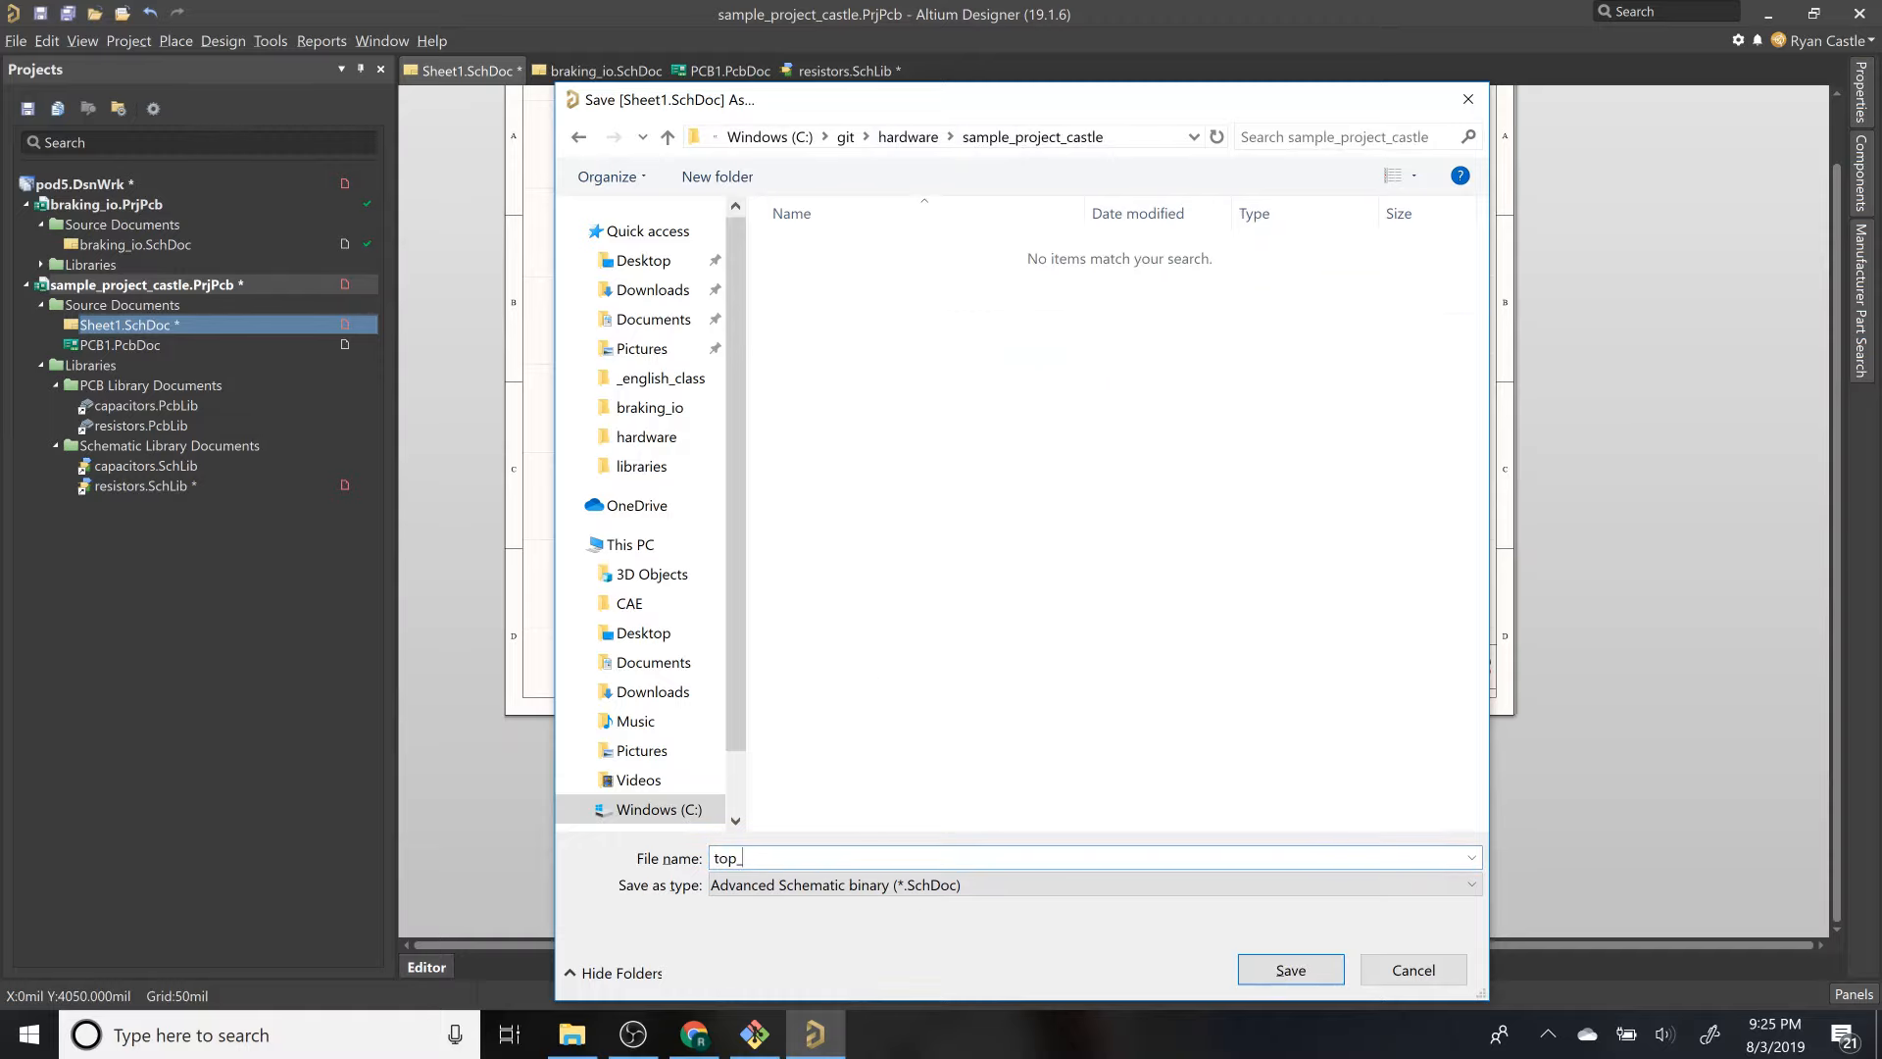
type("level")
key("Return")
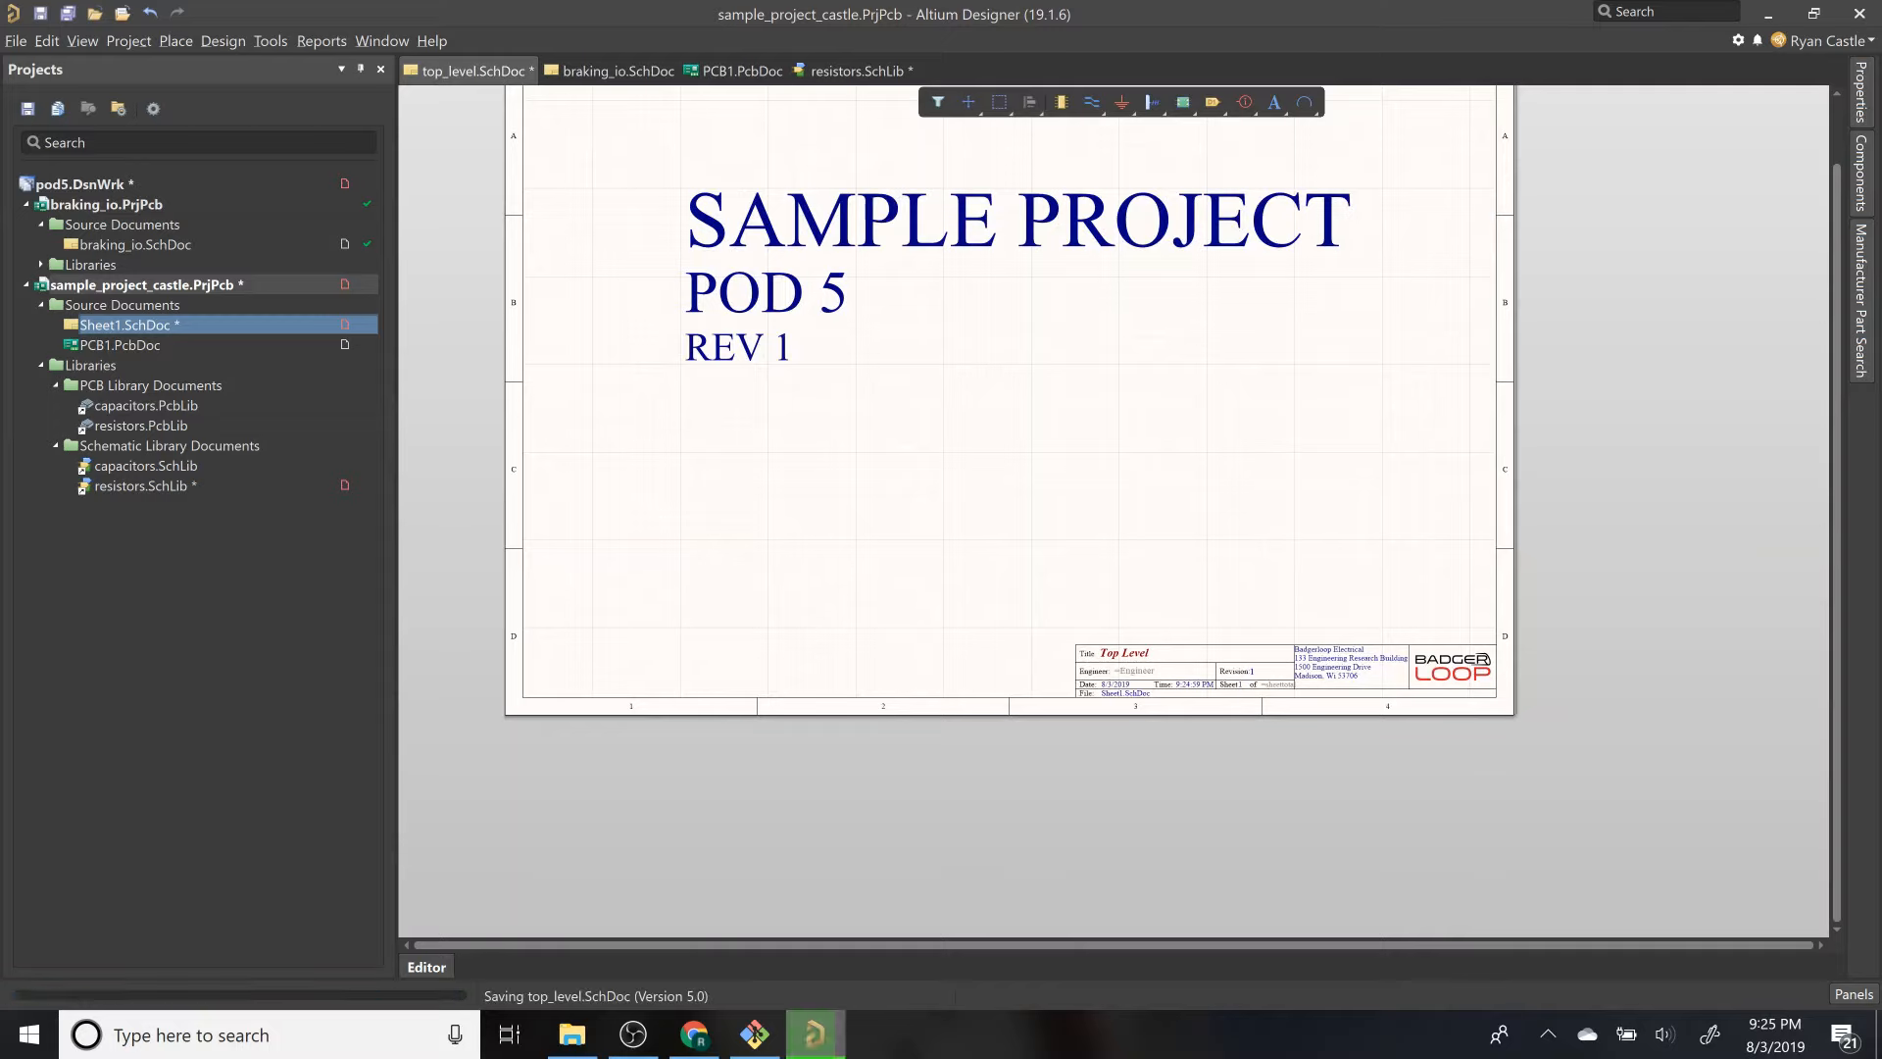
scroll(632, 410, "up", 2)
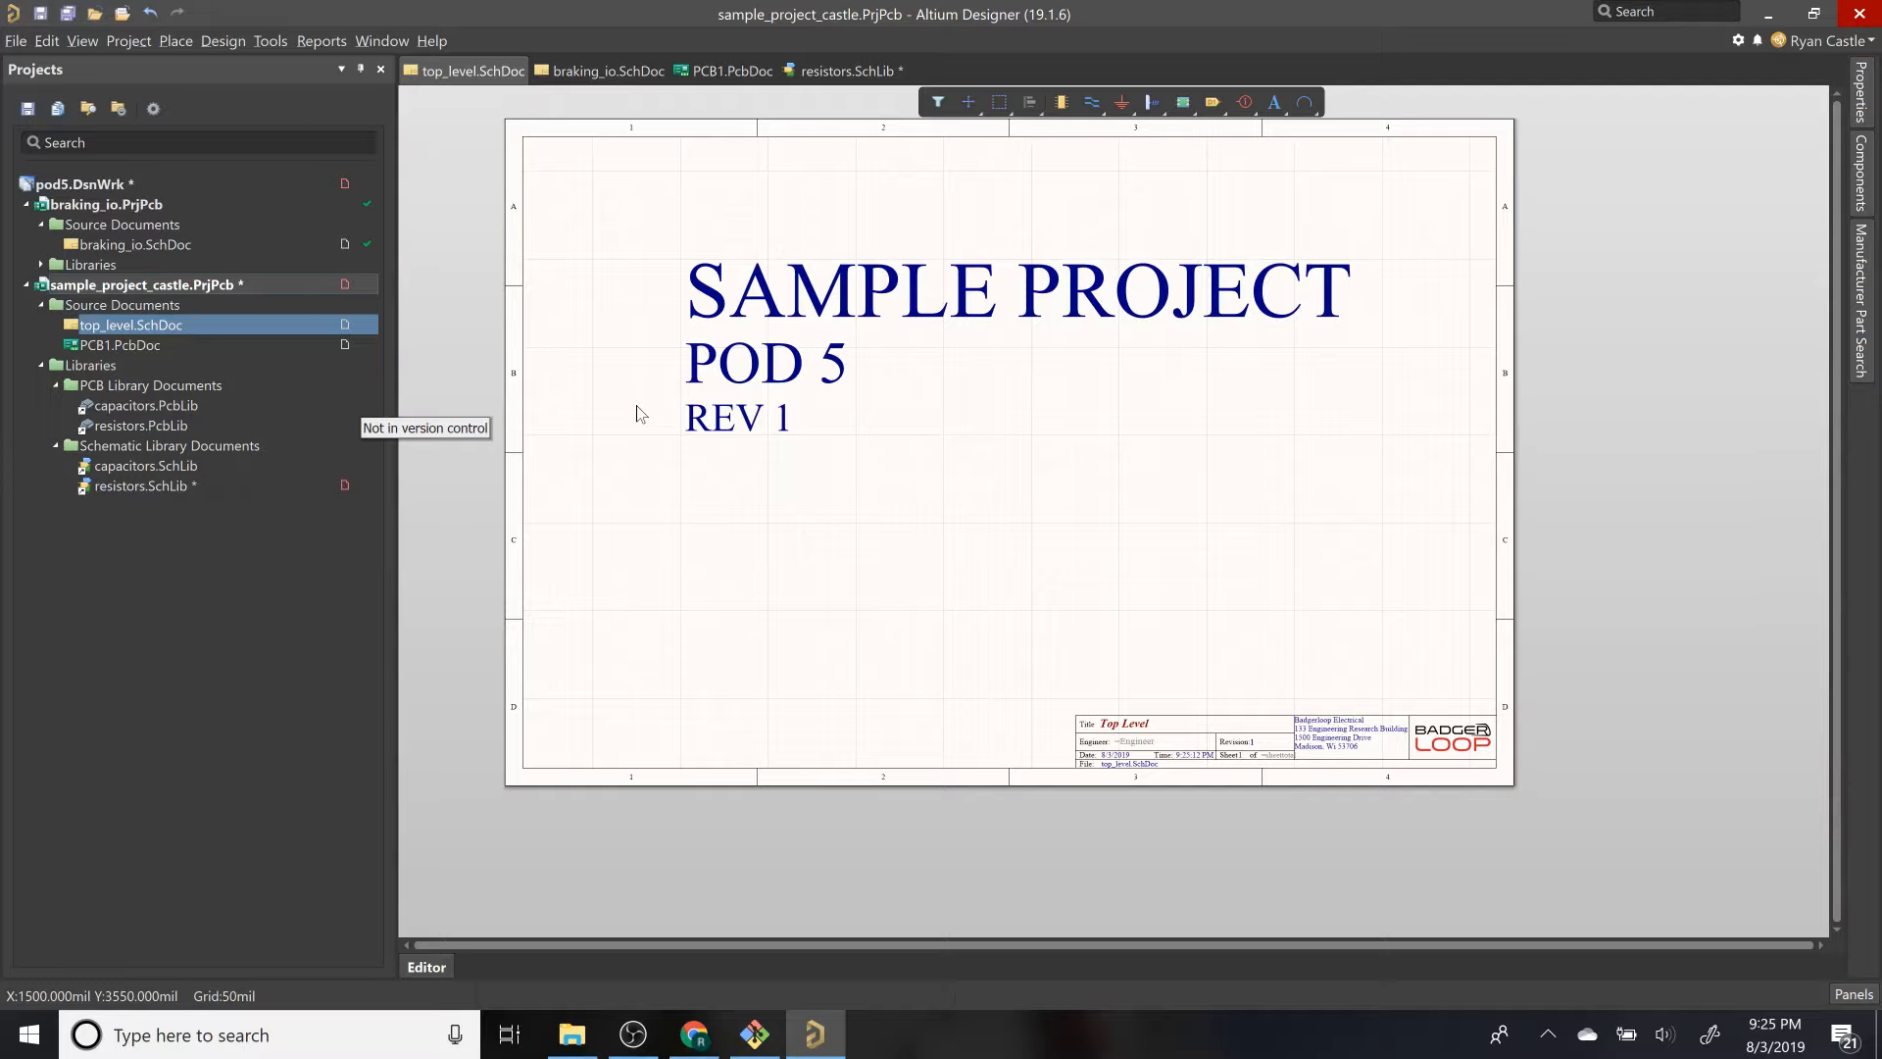
Step: Add a new schematic to the sample project and save it as sample in the project's folder
right_click(241, 287)
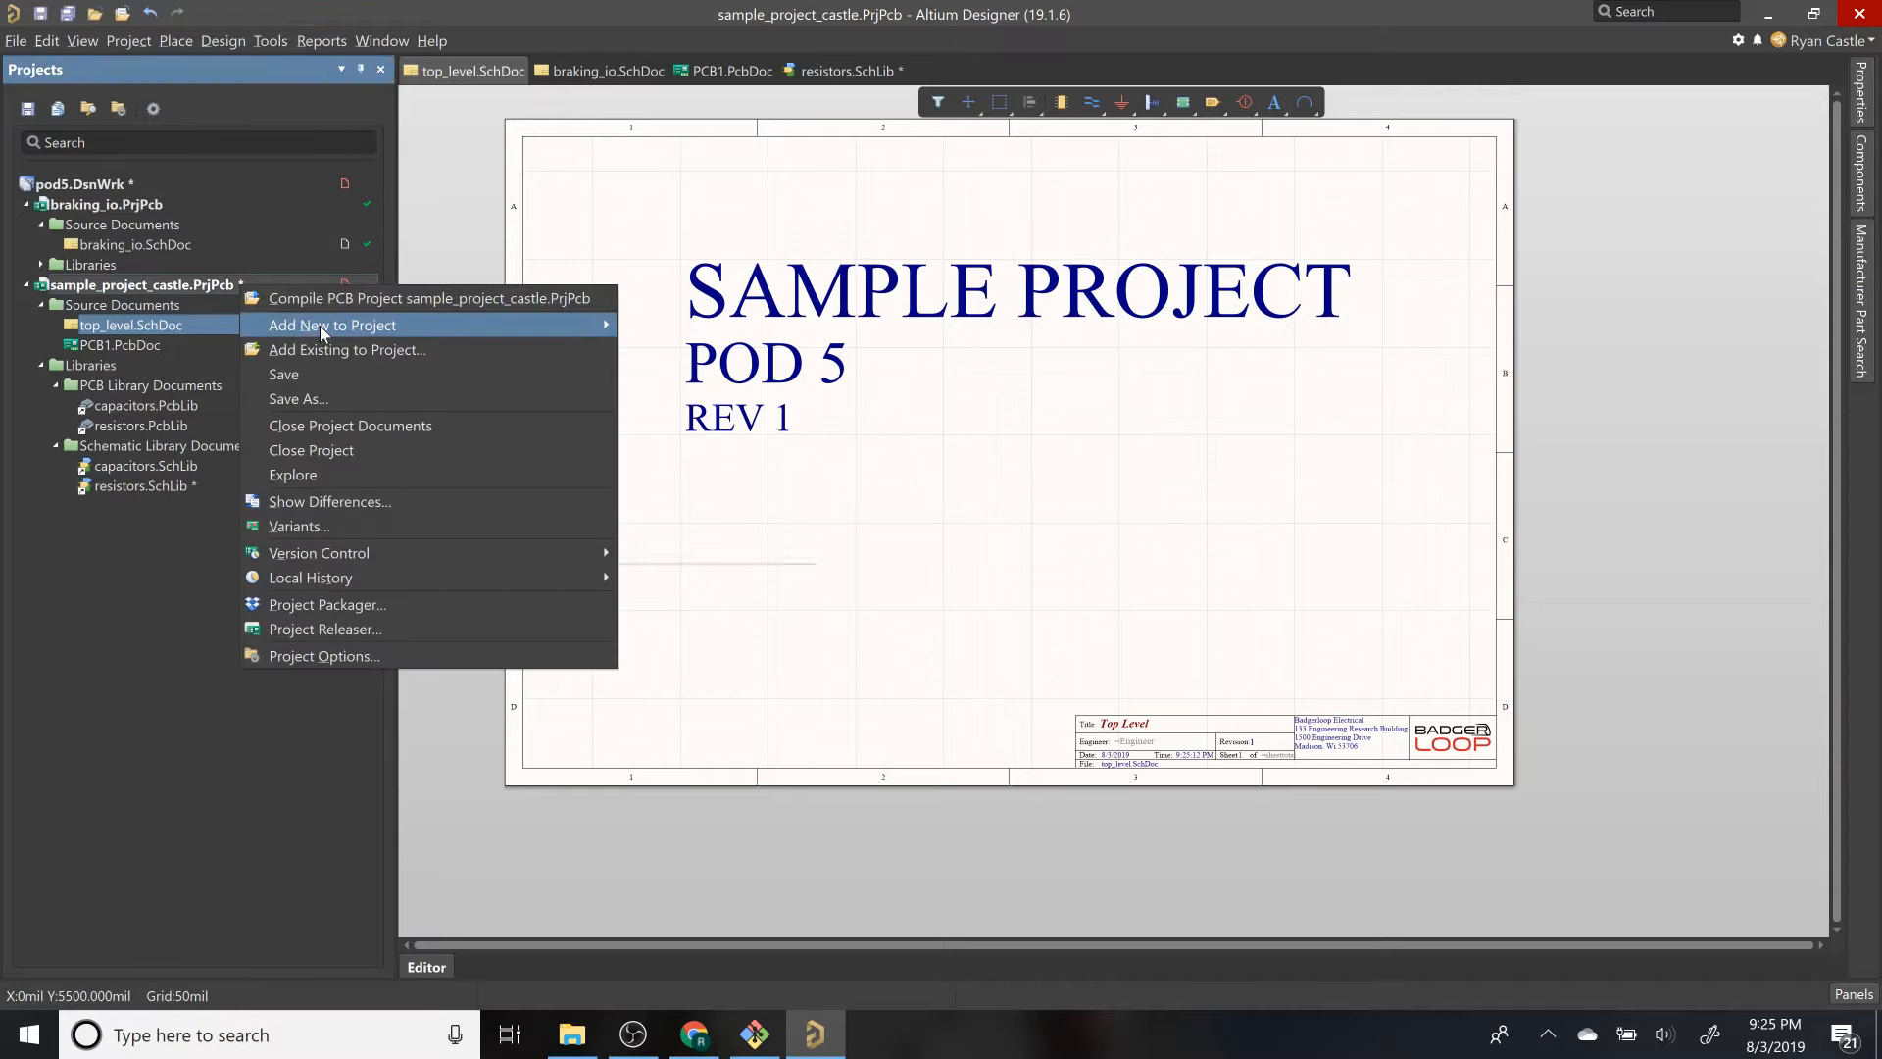
mouse_move(319, 326)
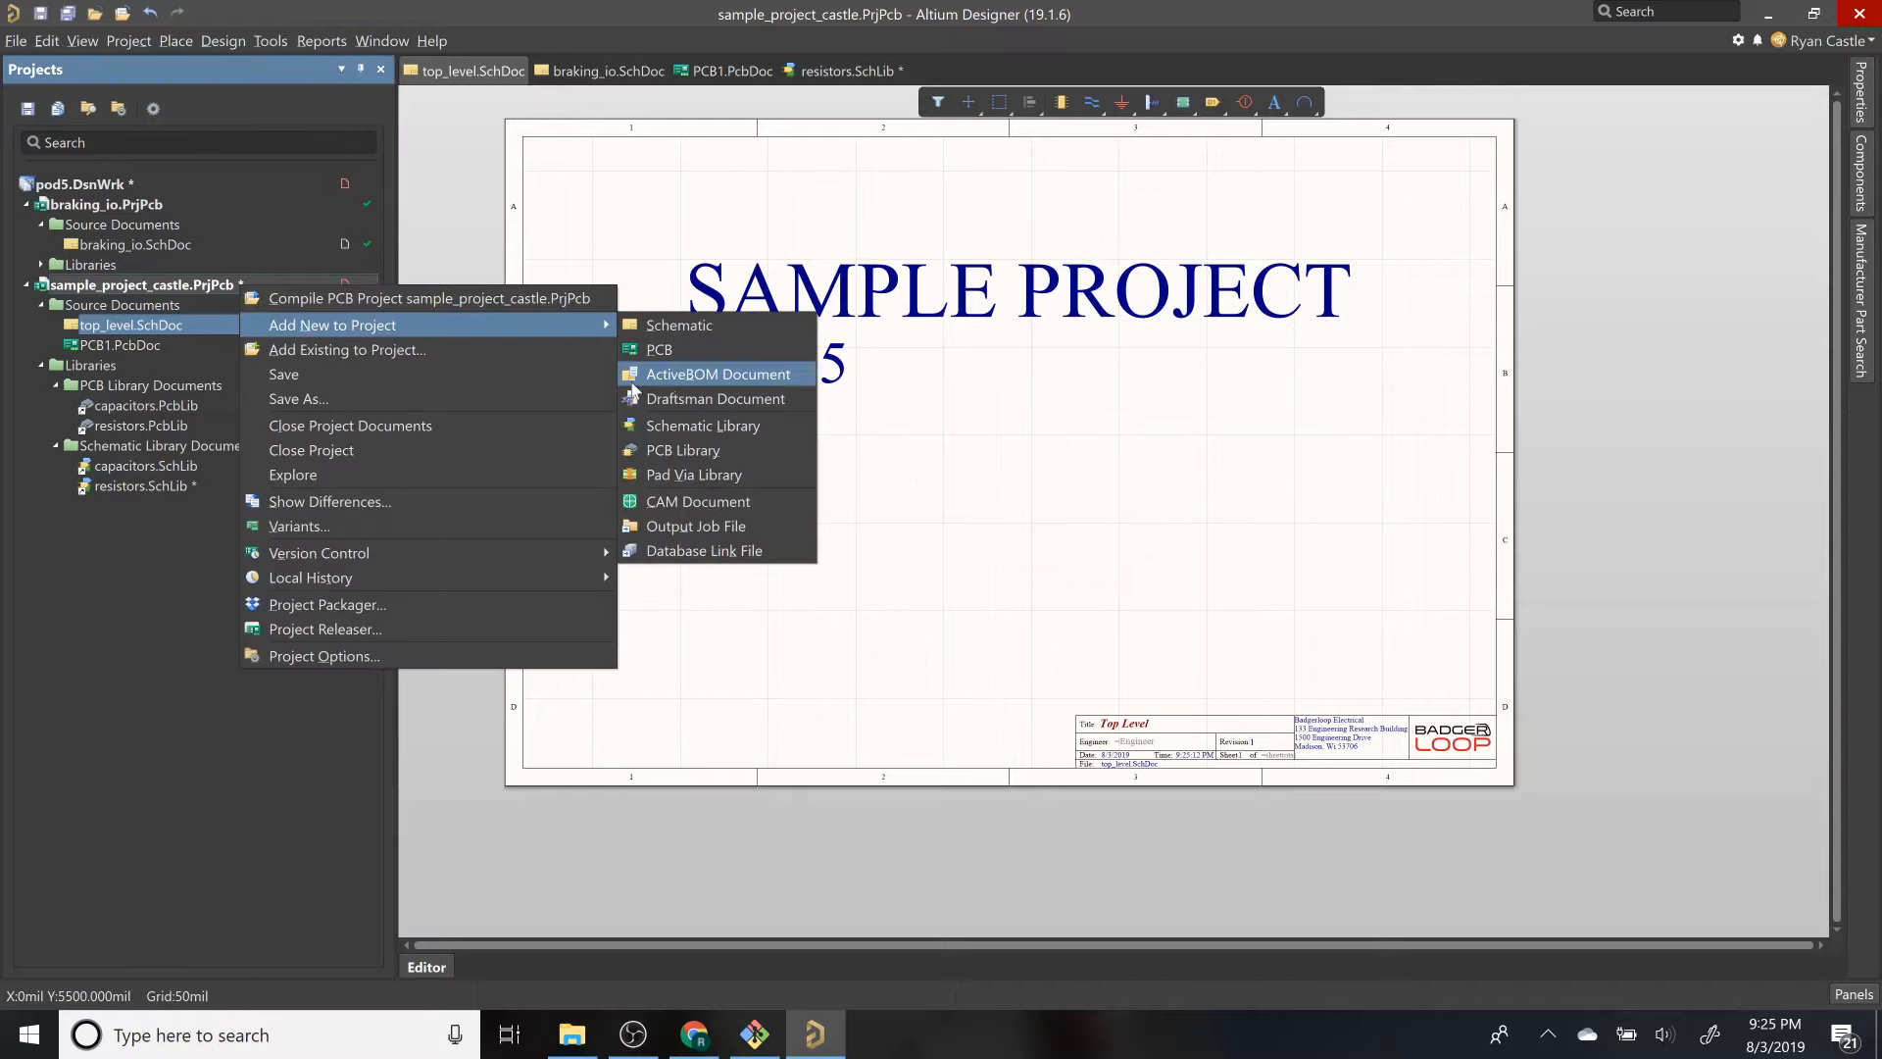
left_click(659, 325)
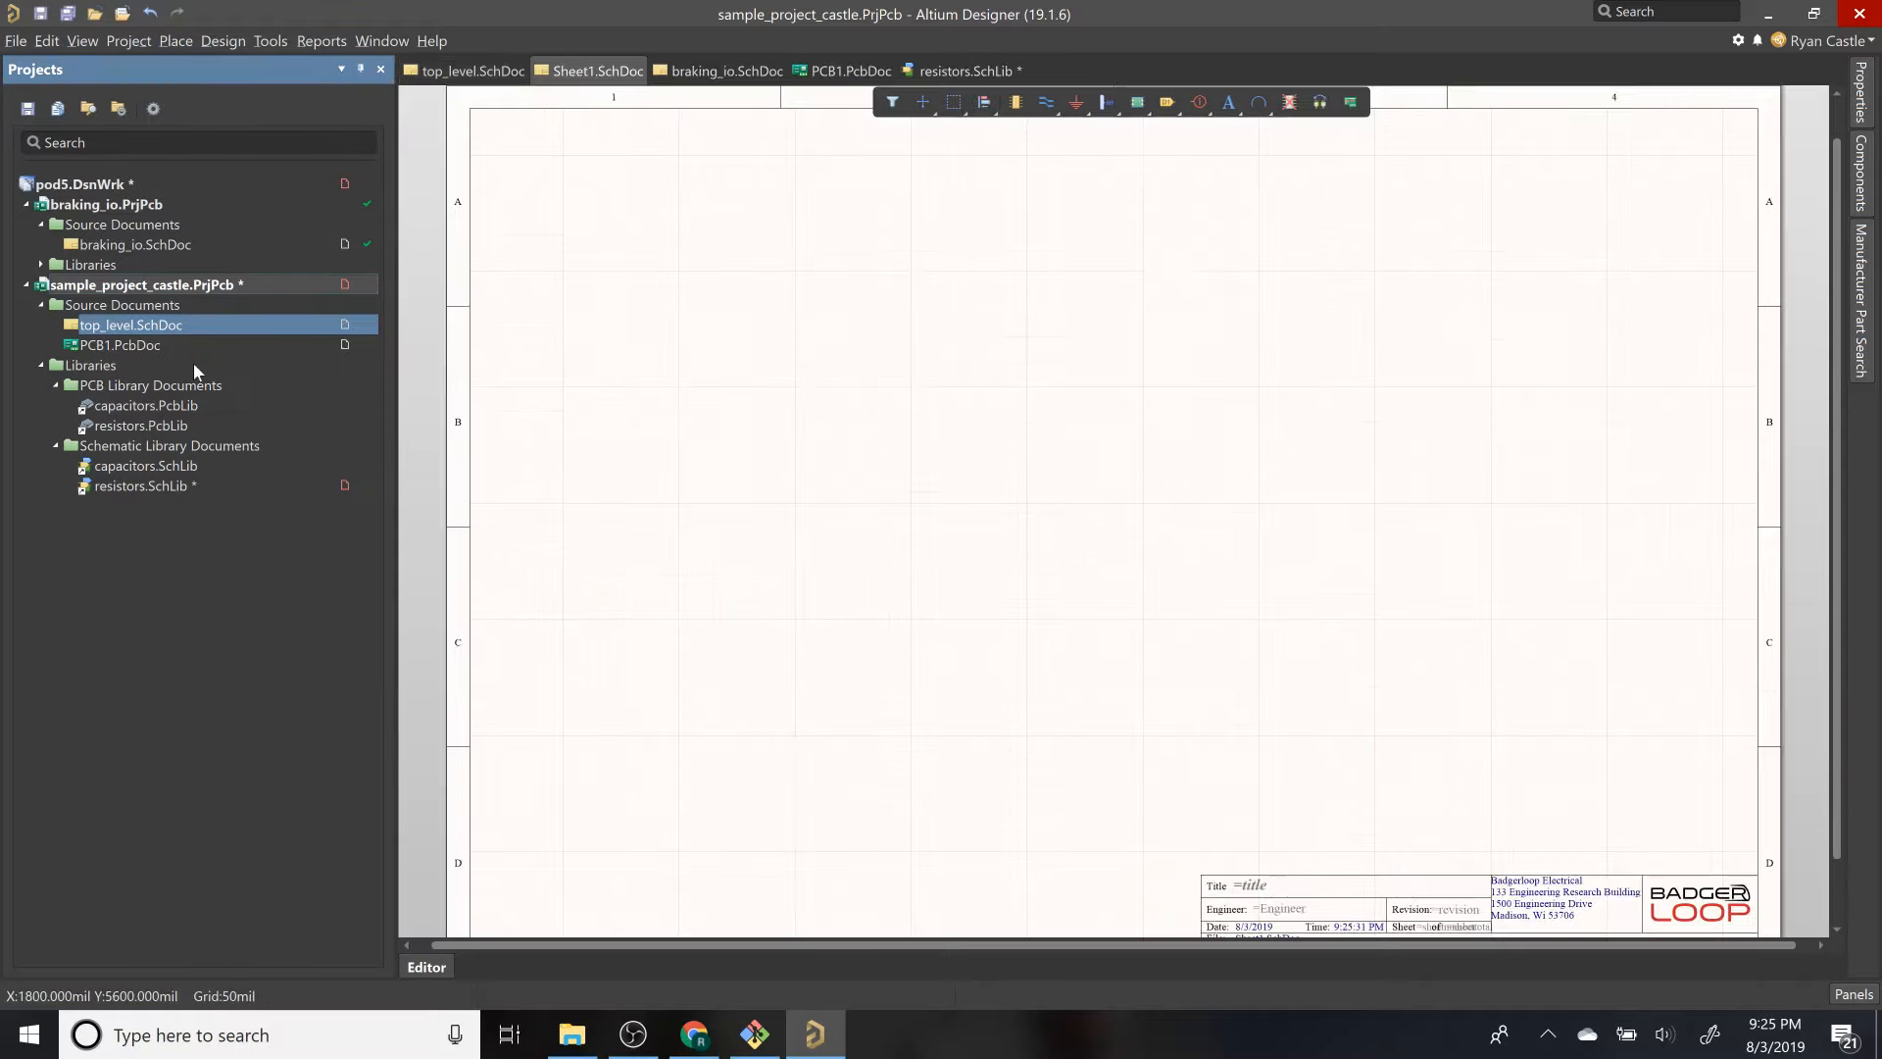
left_click(193, 362)
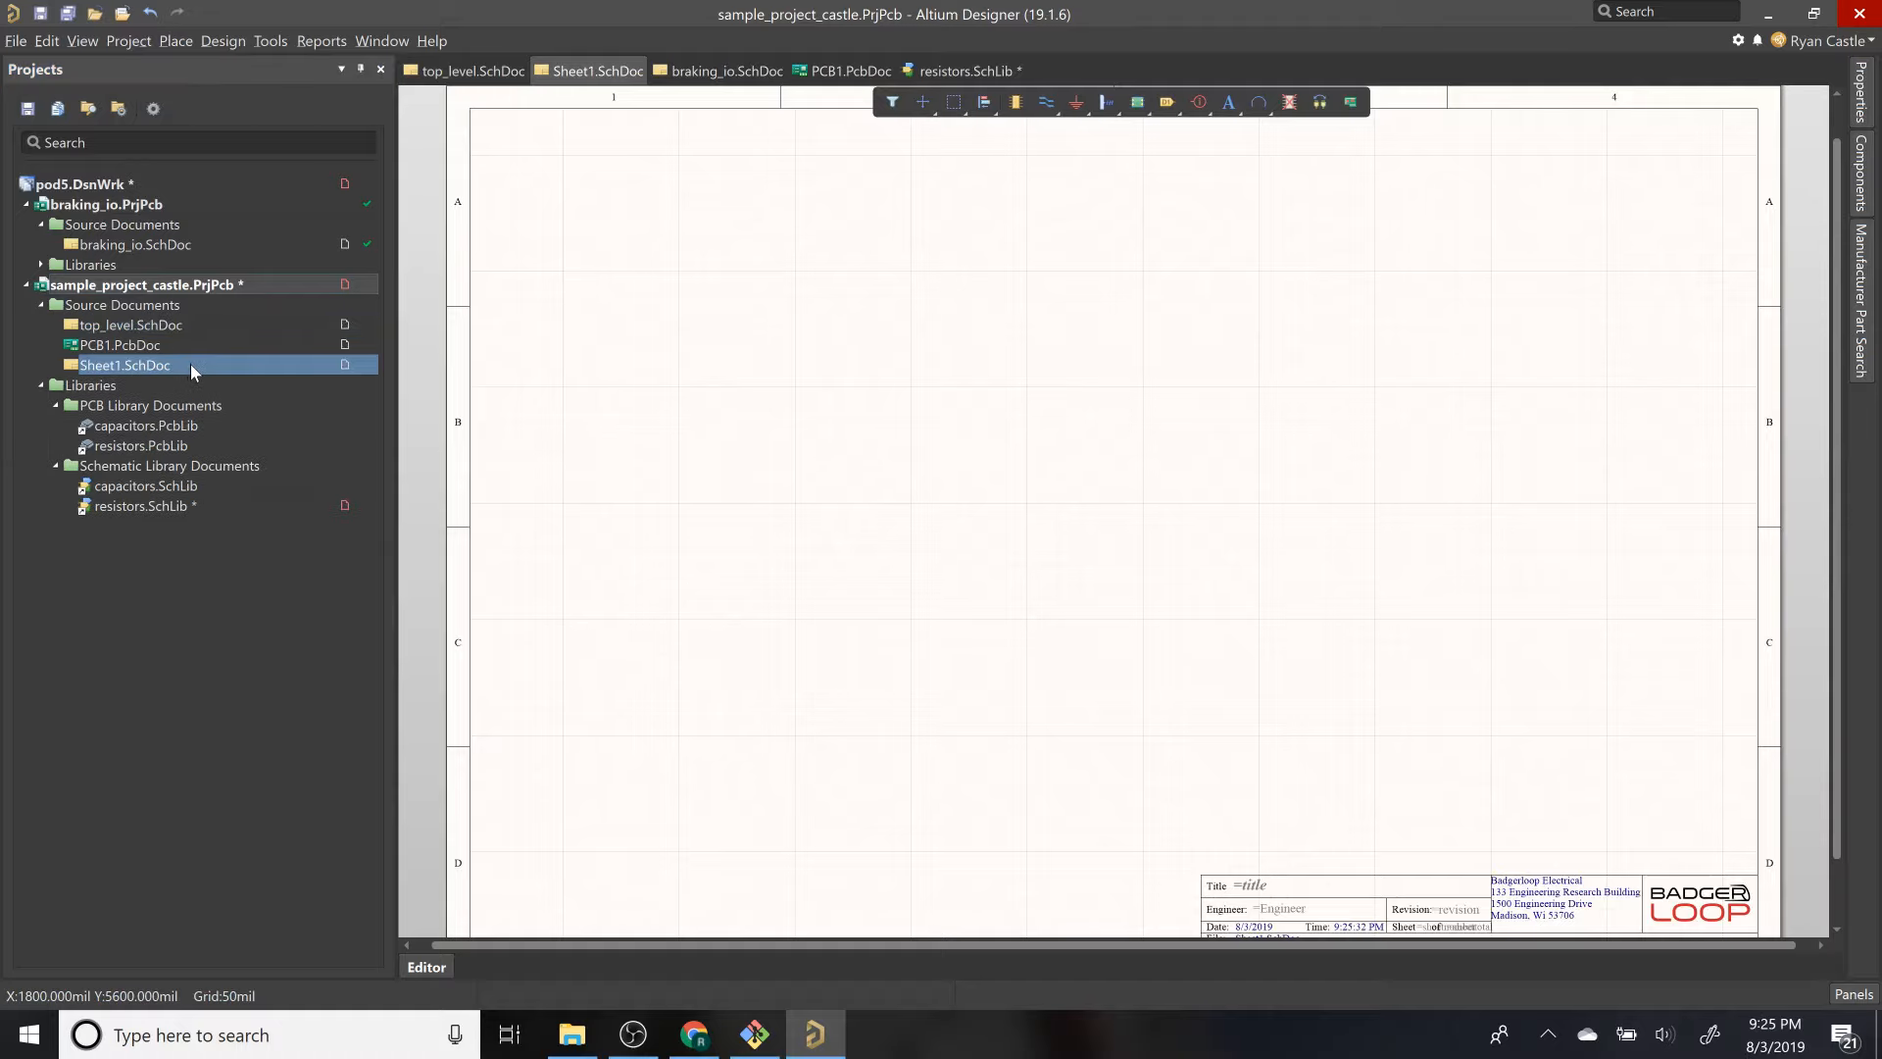
right_click(132, 366)
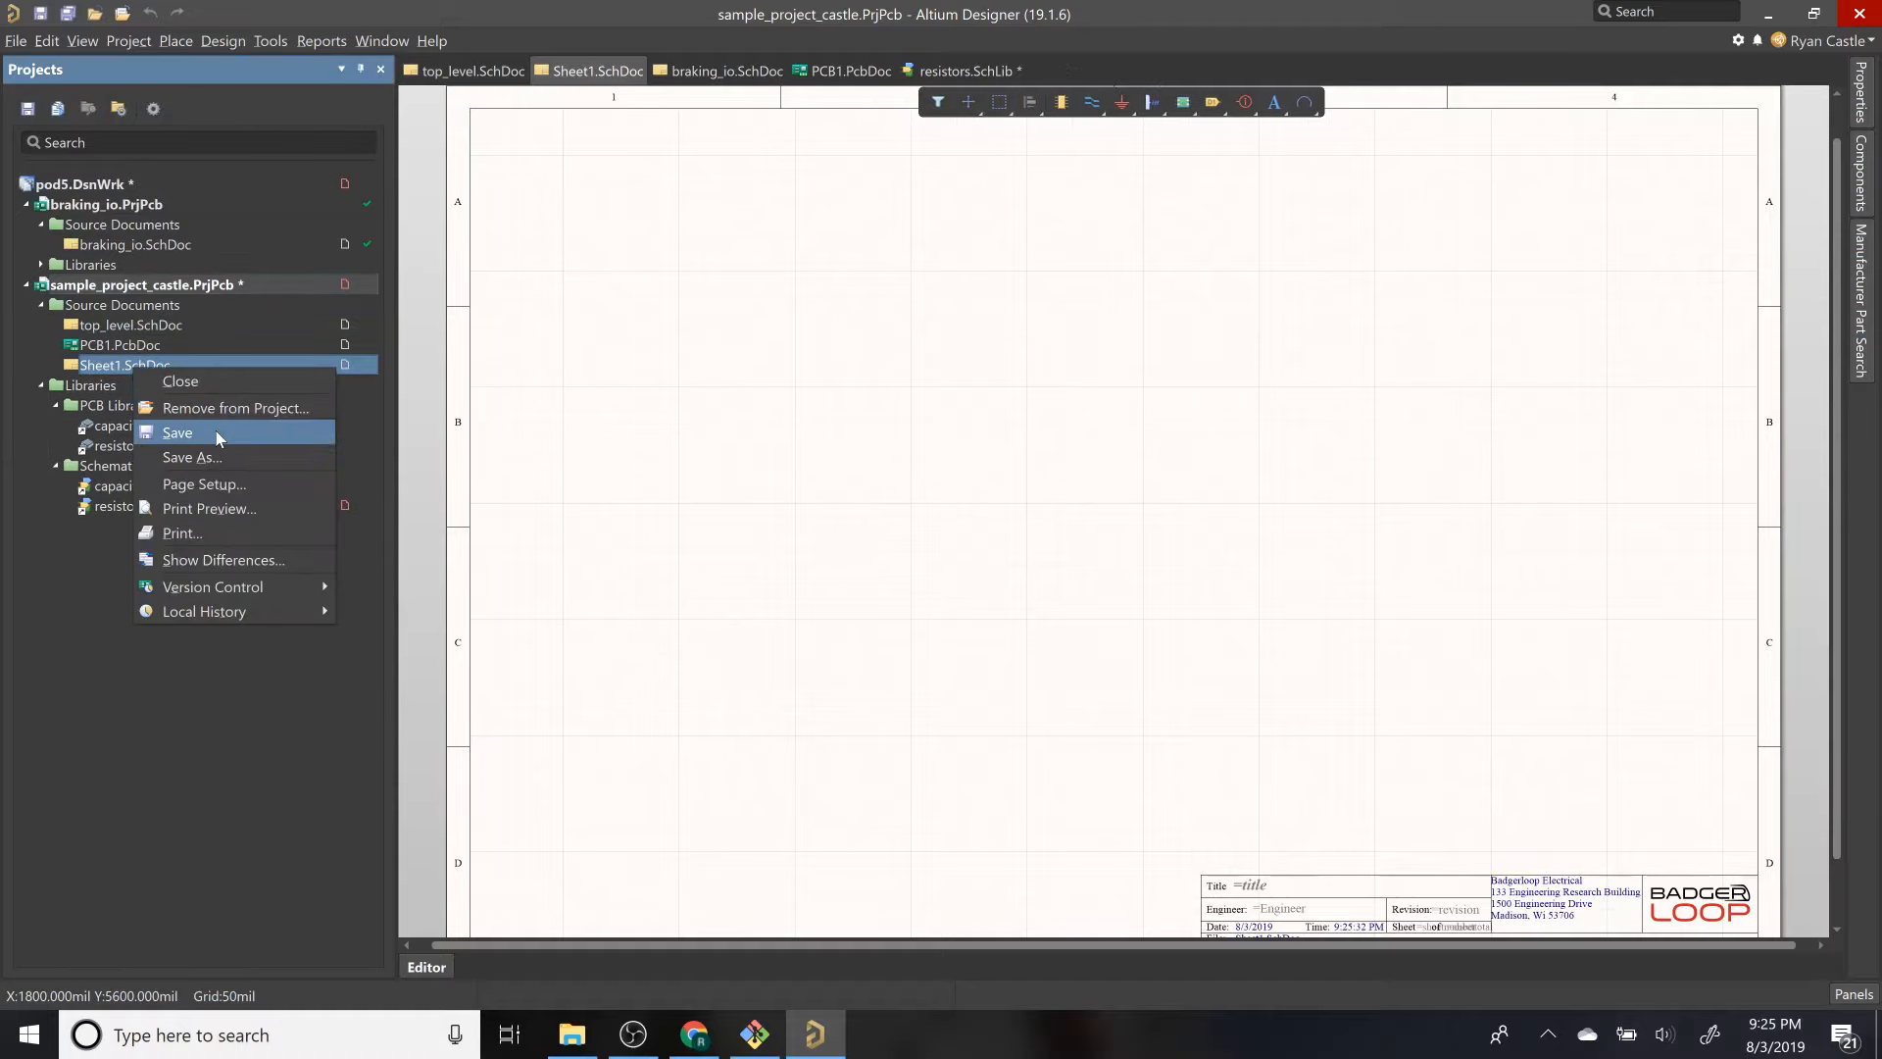
left_click(218, 435)
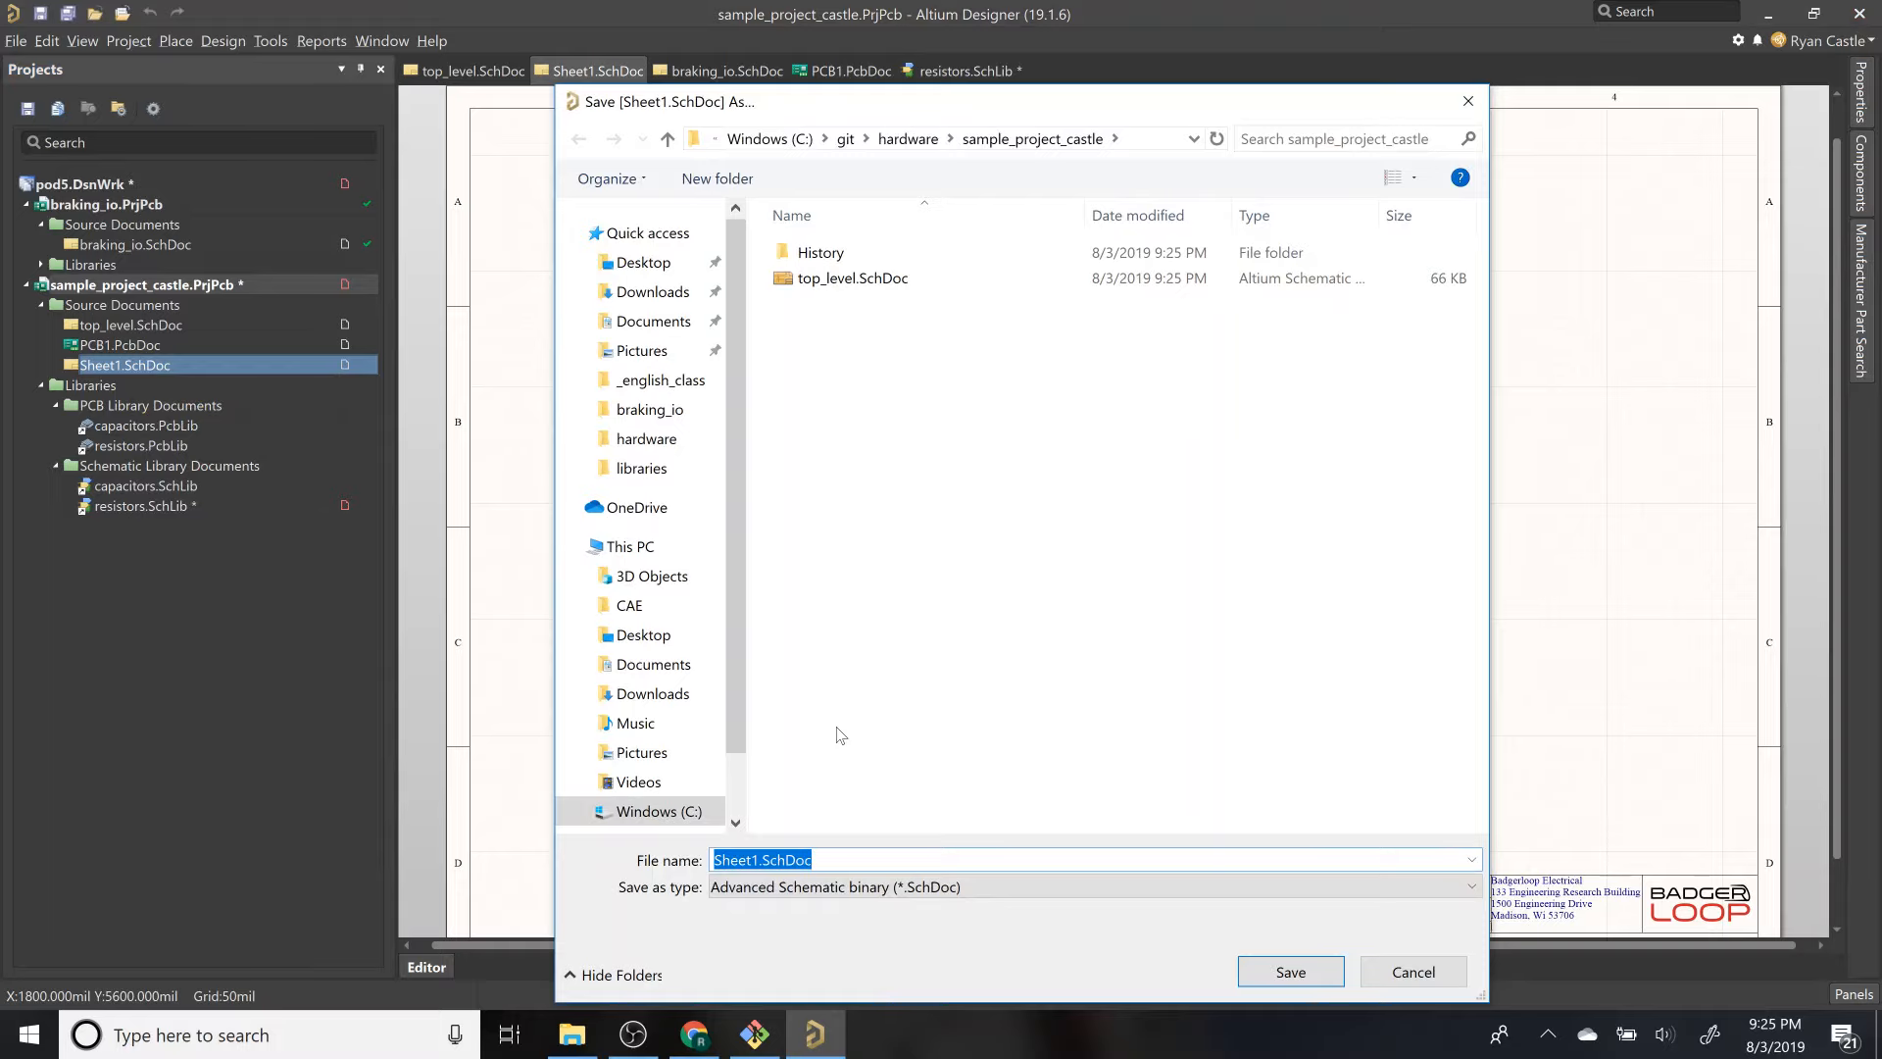
type("sample")
key("Return")
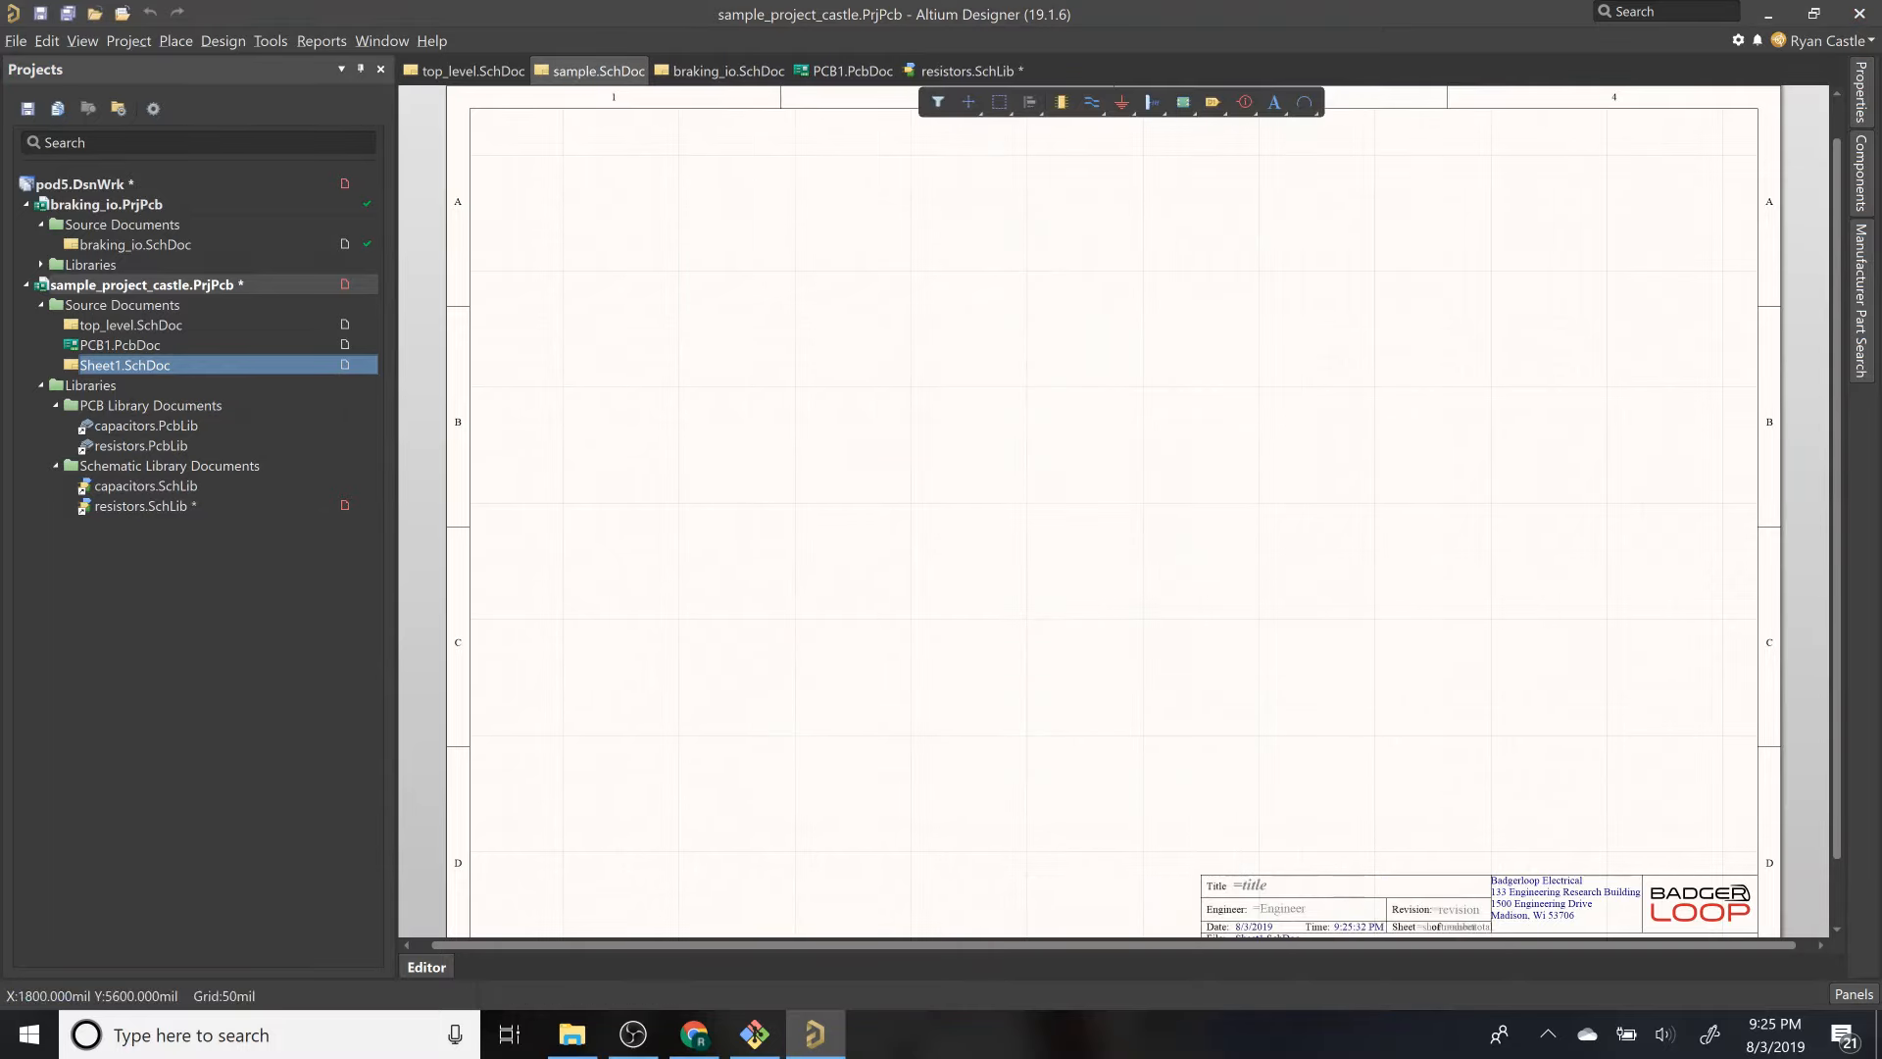
Step: Open the sample project's resistors.SchLib and close the library document again
double_click(203, 504)
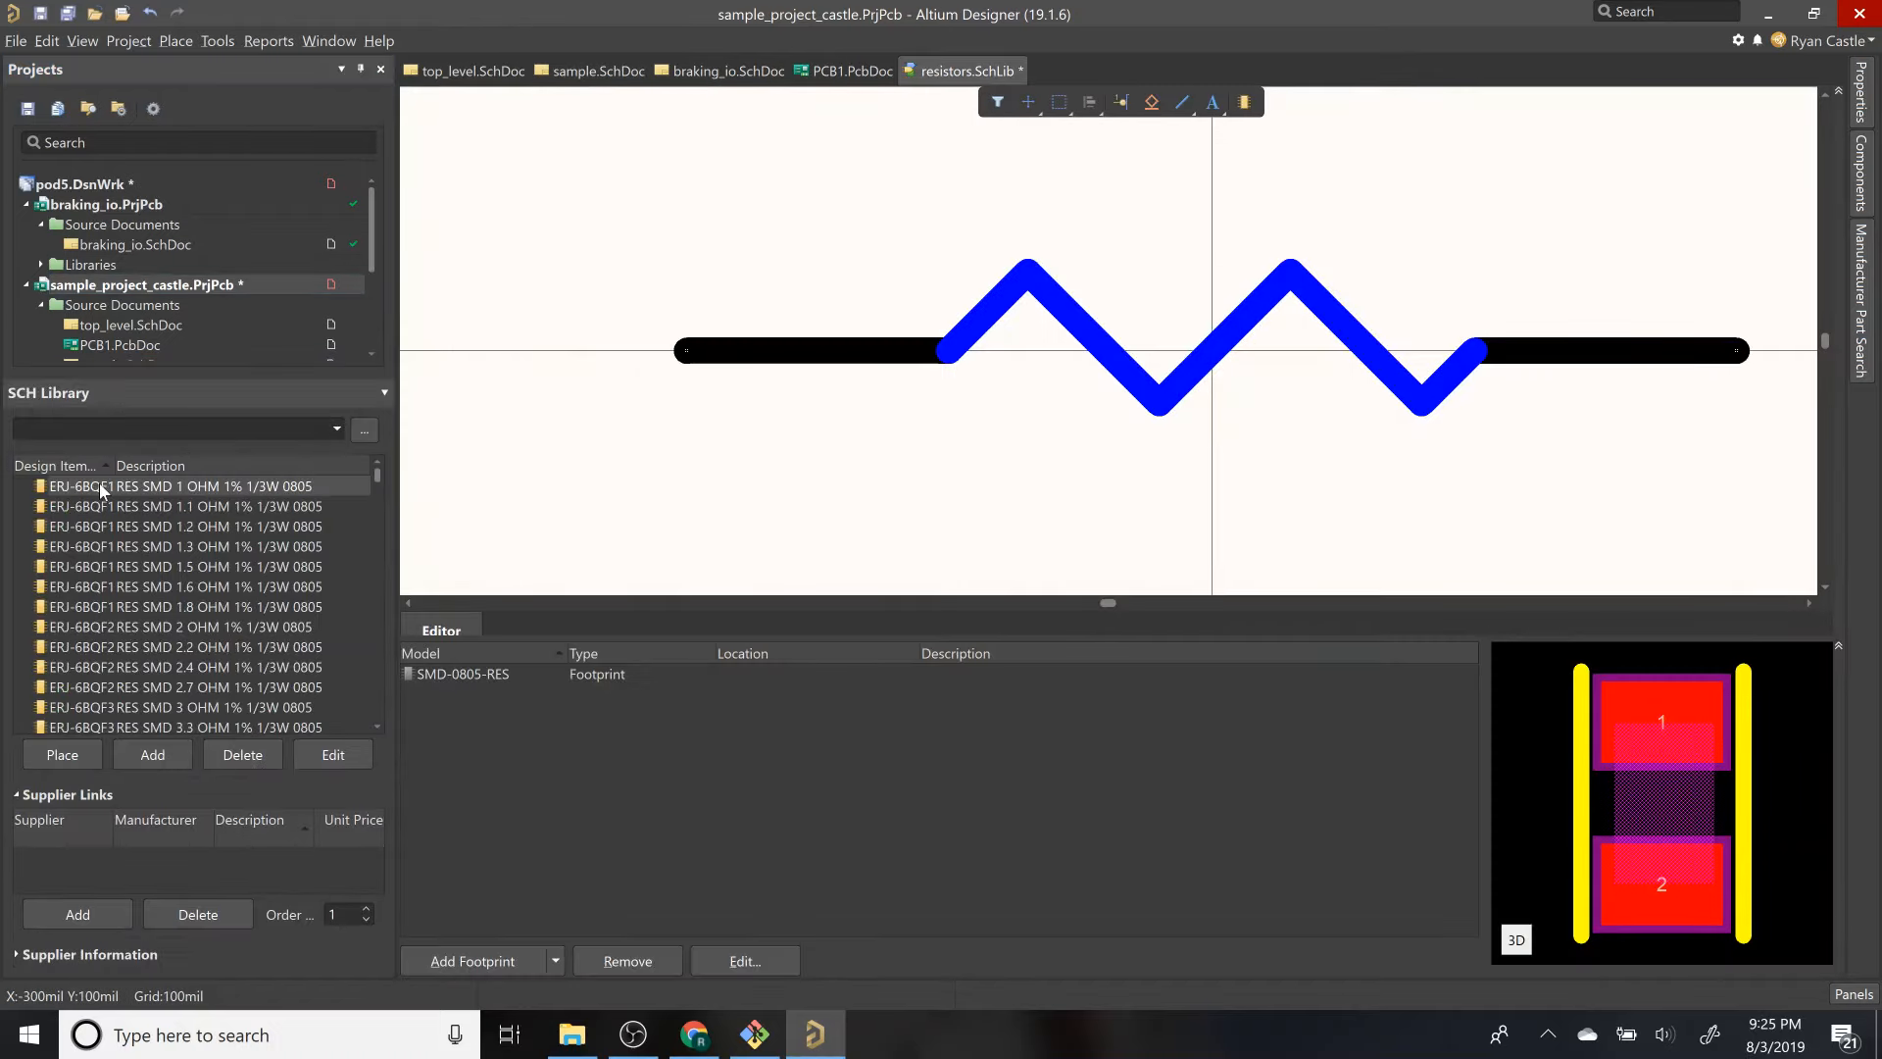
scroll(228, 290, "down", 3)
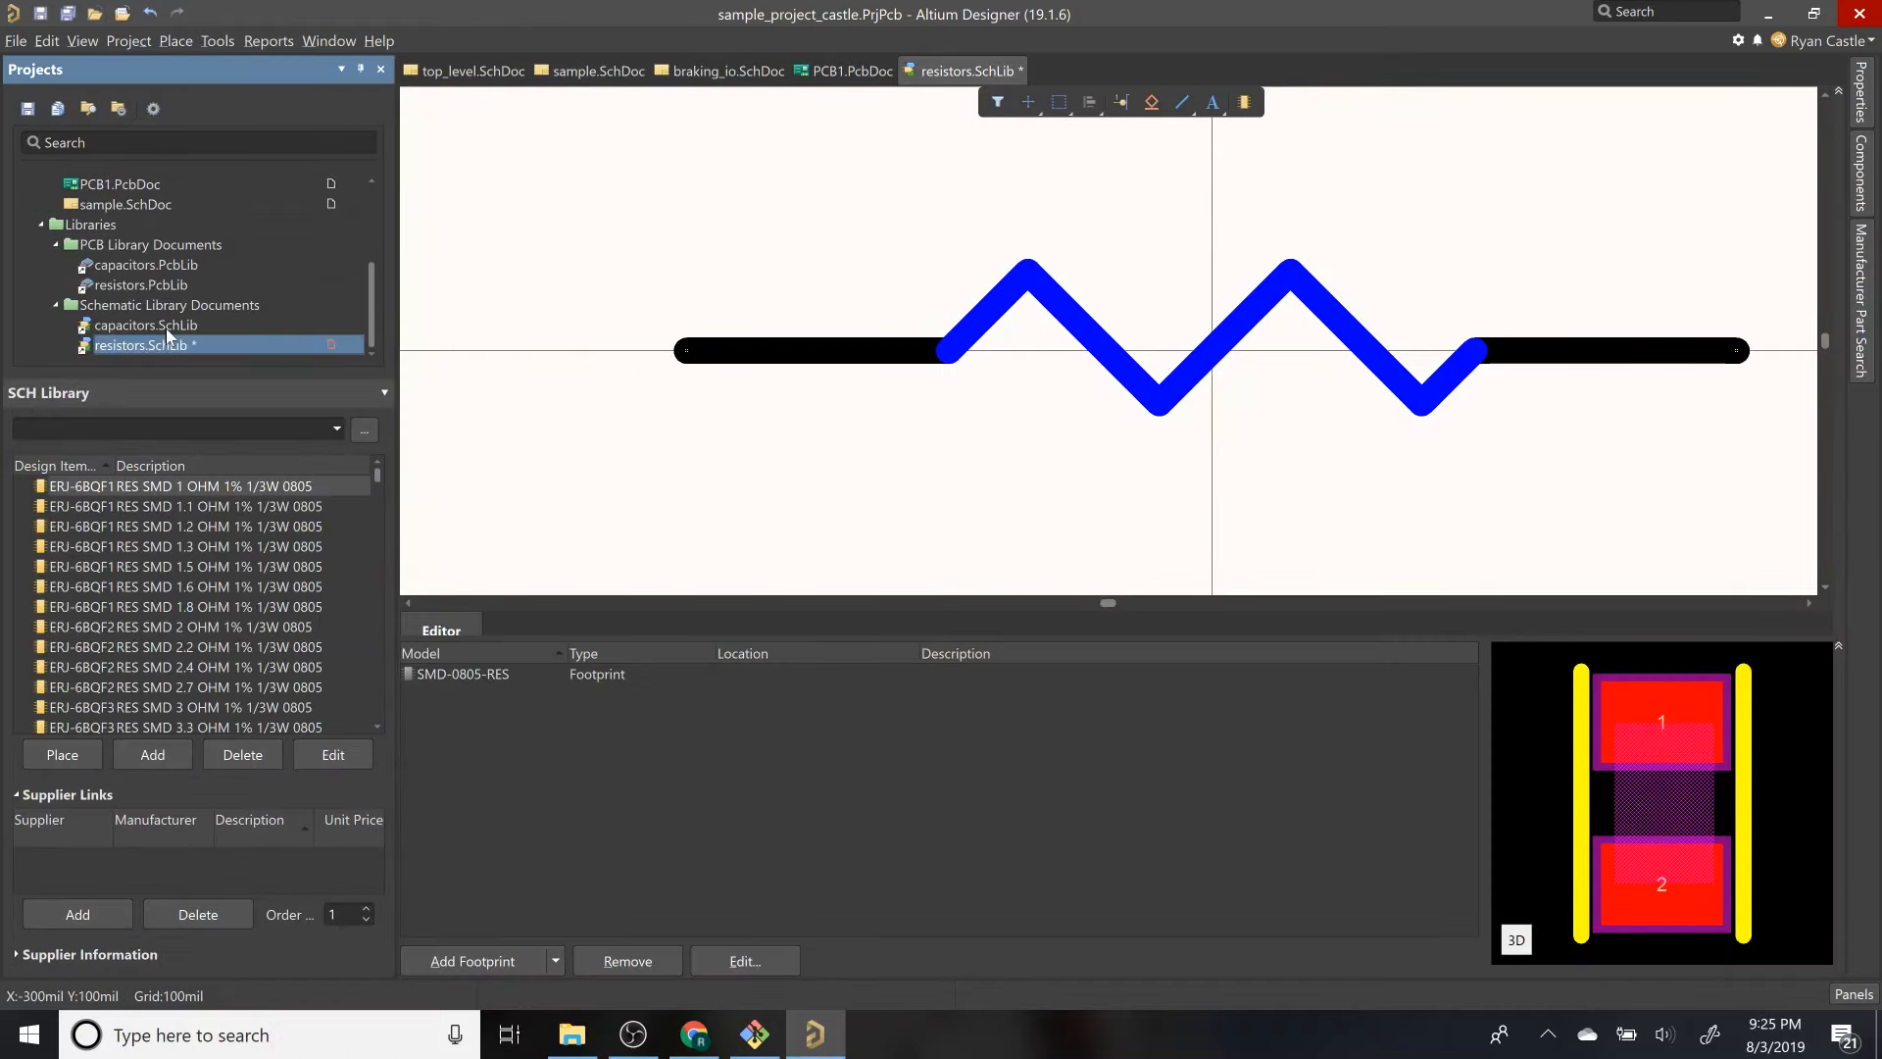
left_click(173, 343)
right_click(181, 351)
left_click(235, 357)
left_click(939, 561)
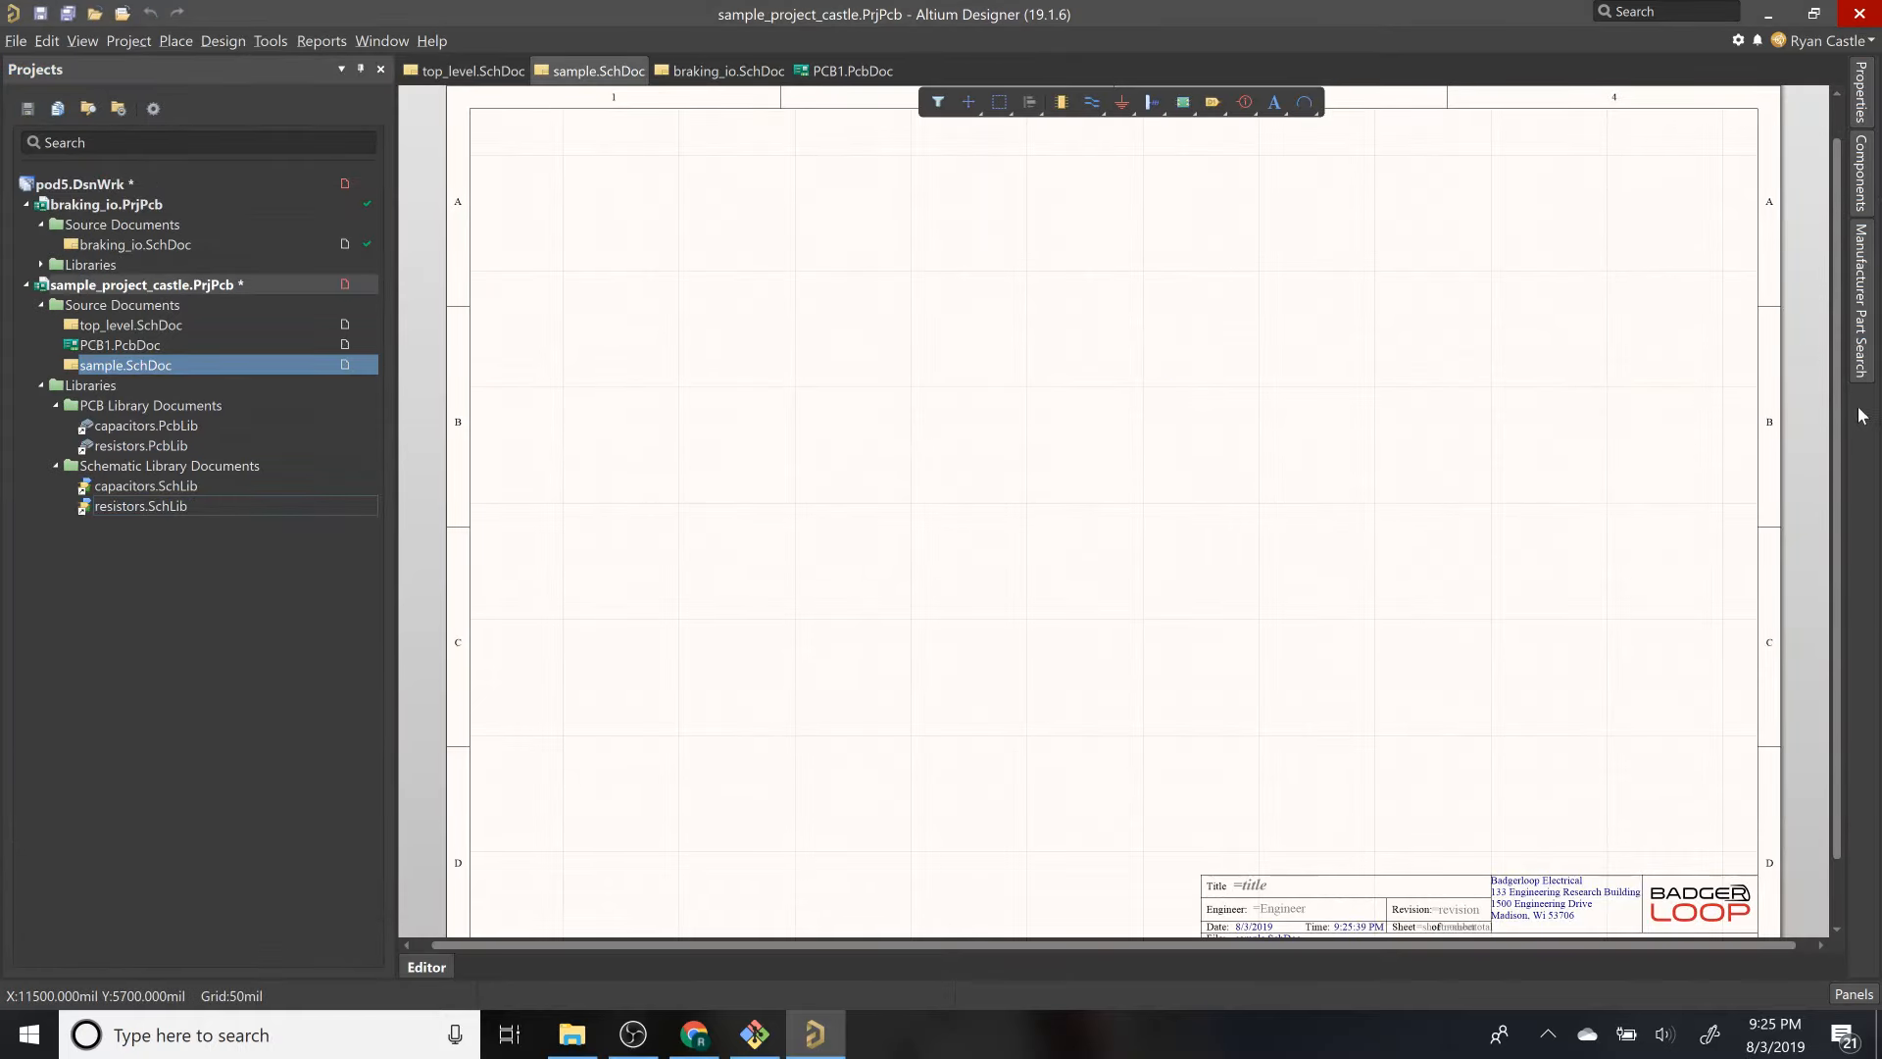
Step: Display the Components, Explorer and Messages panels, docking Explorer into the same group as Projects
left_click(1865, 994)
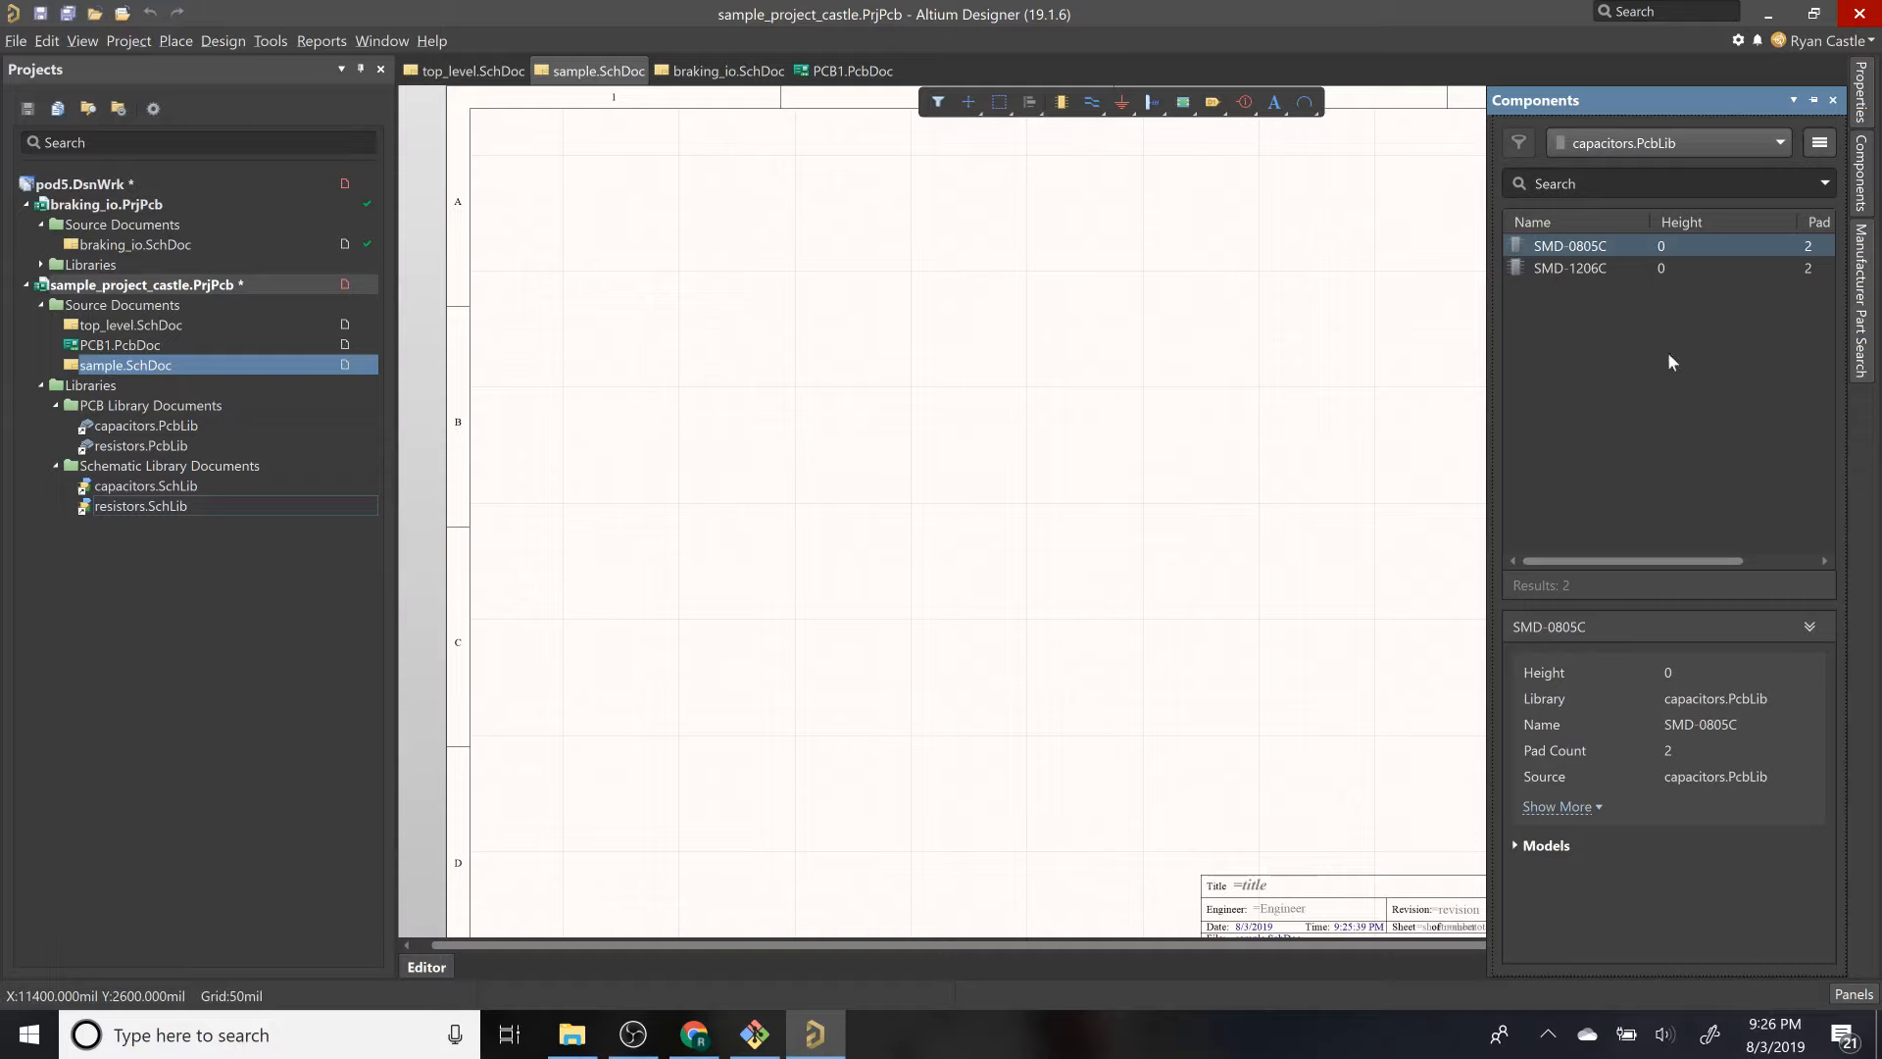
left_click(1854, 994)
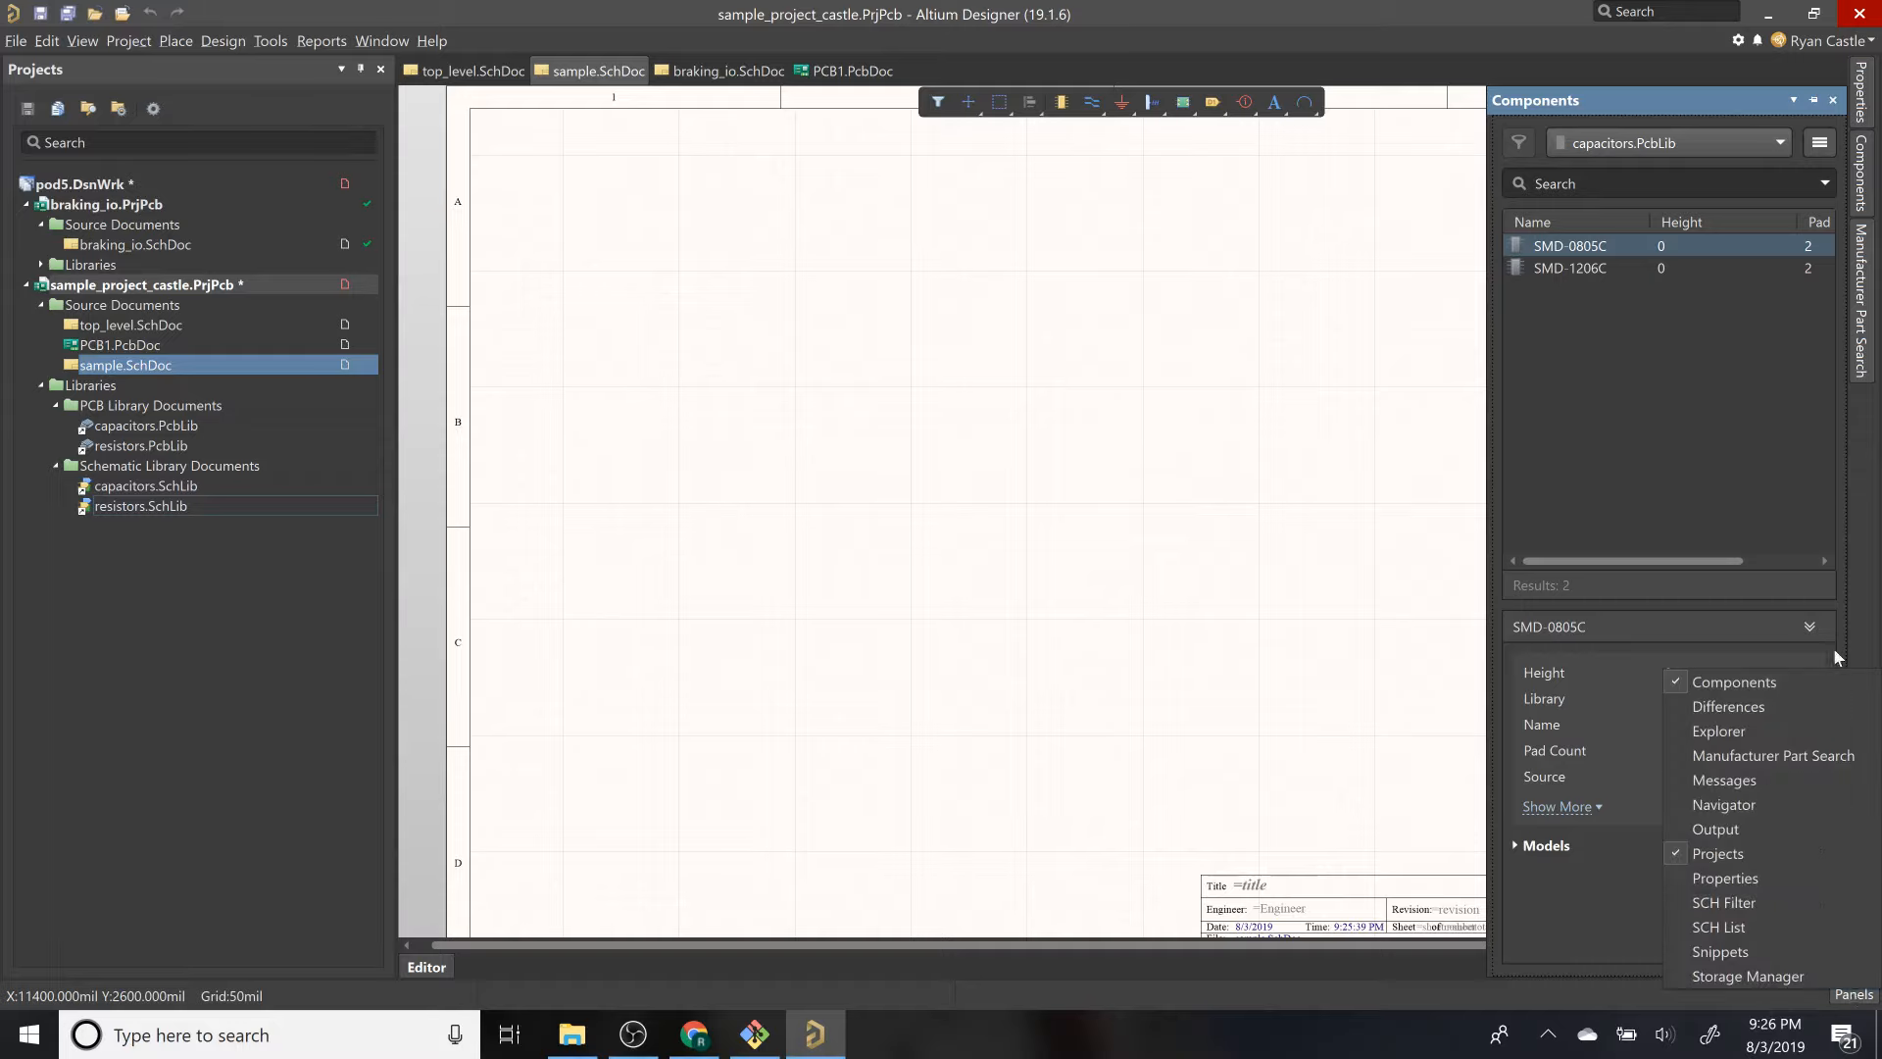
left_click(1784, 733)
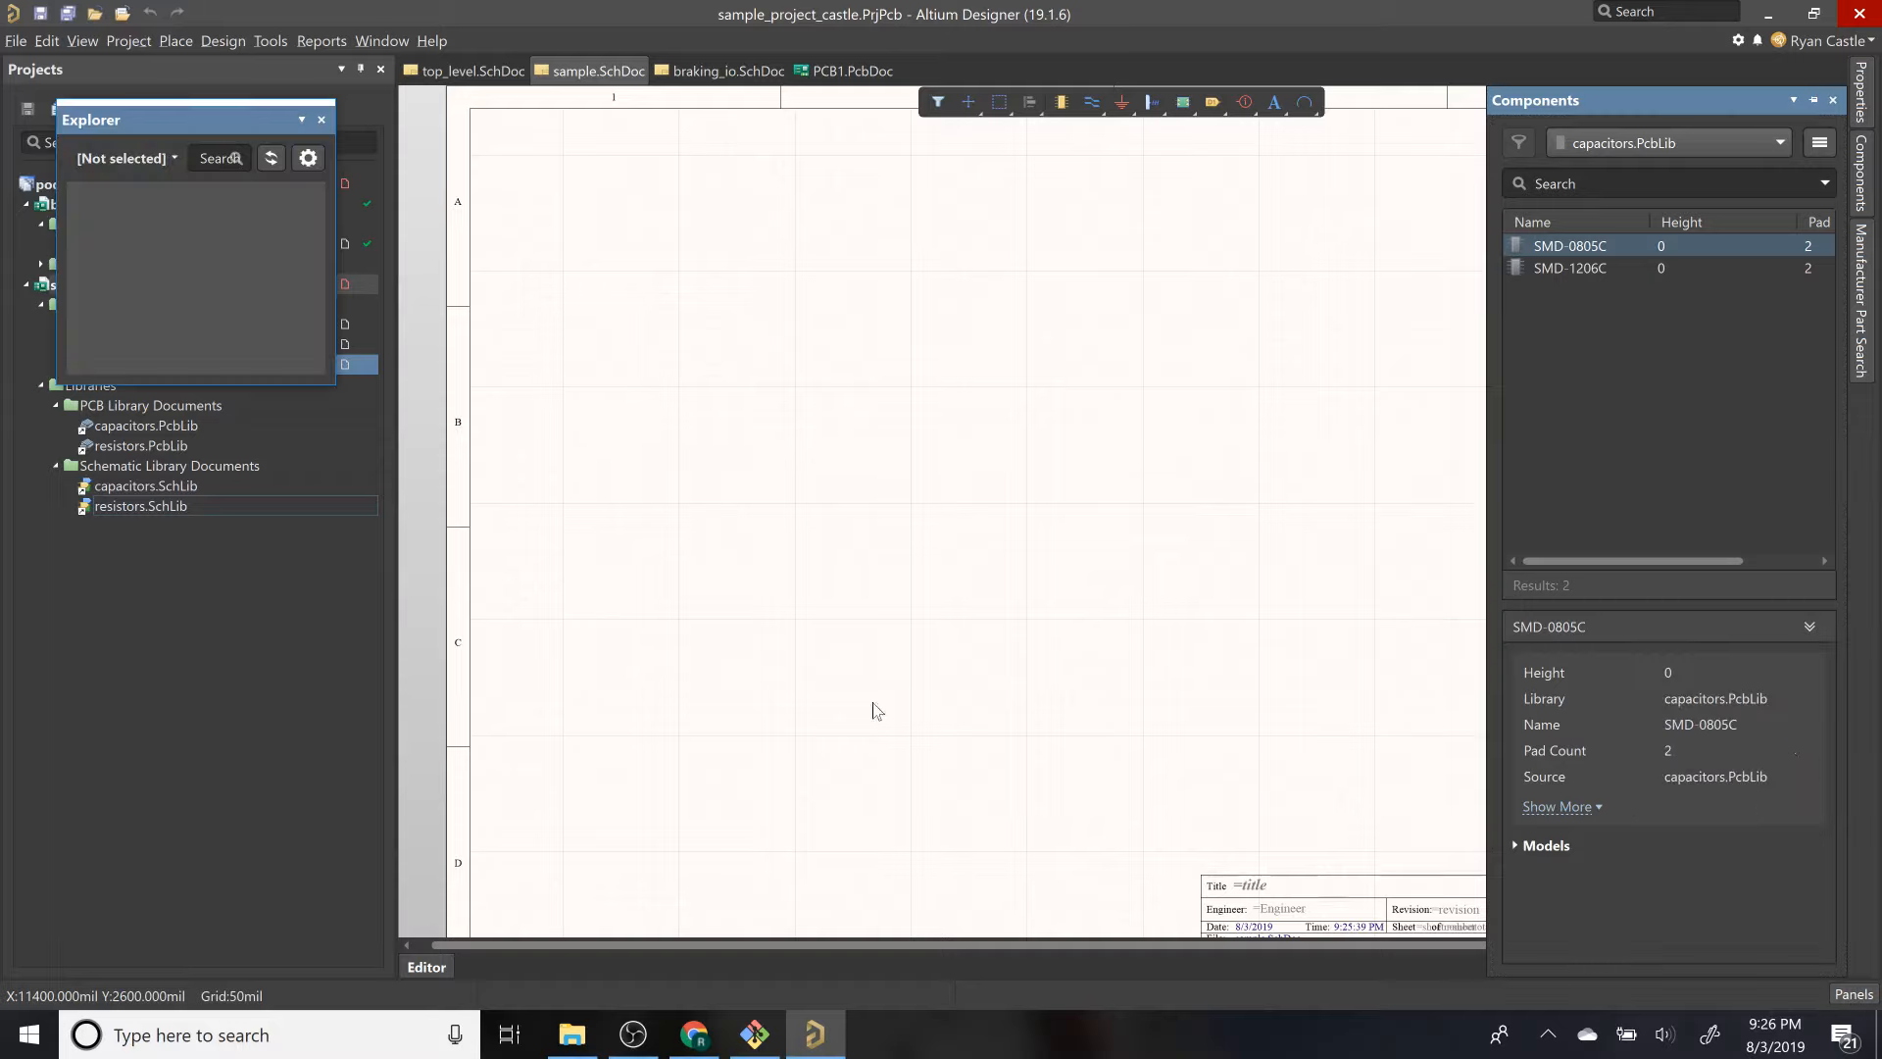
left_click_drag(140, 118, 2, 133)
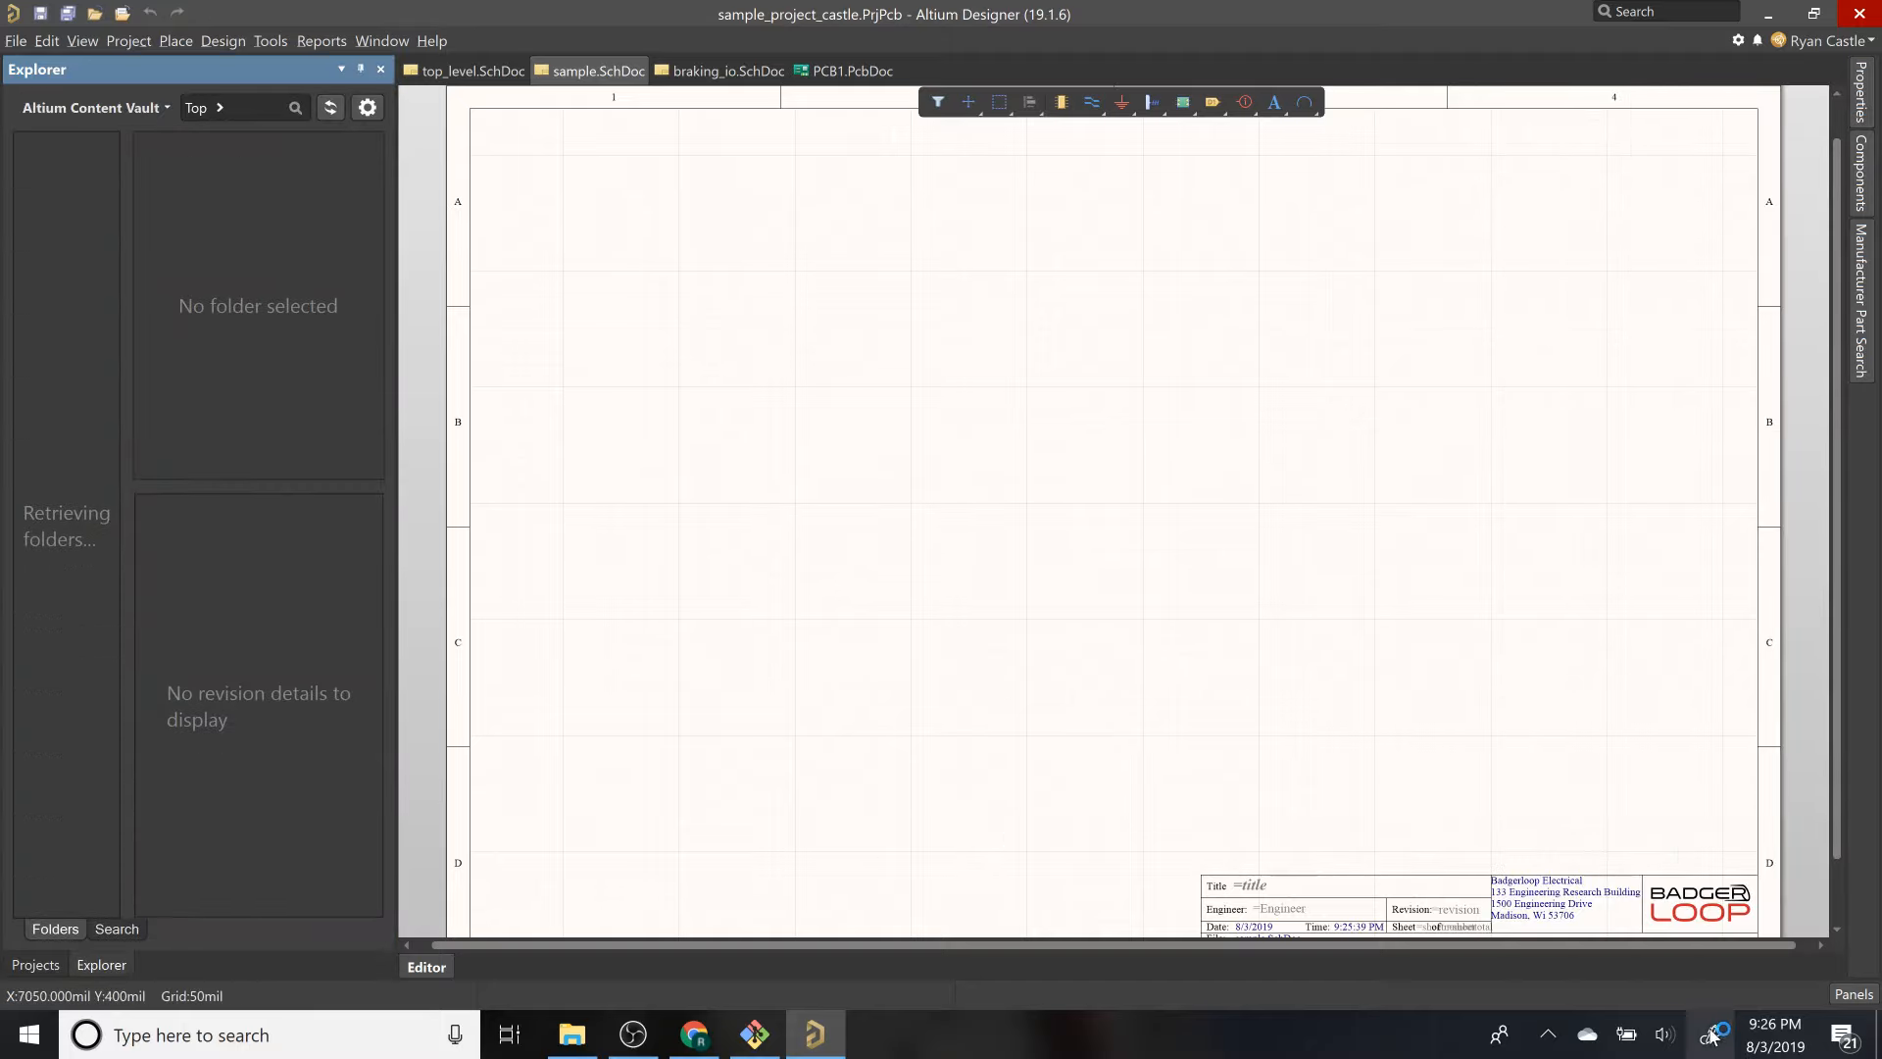
left_click(1855, 994)
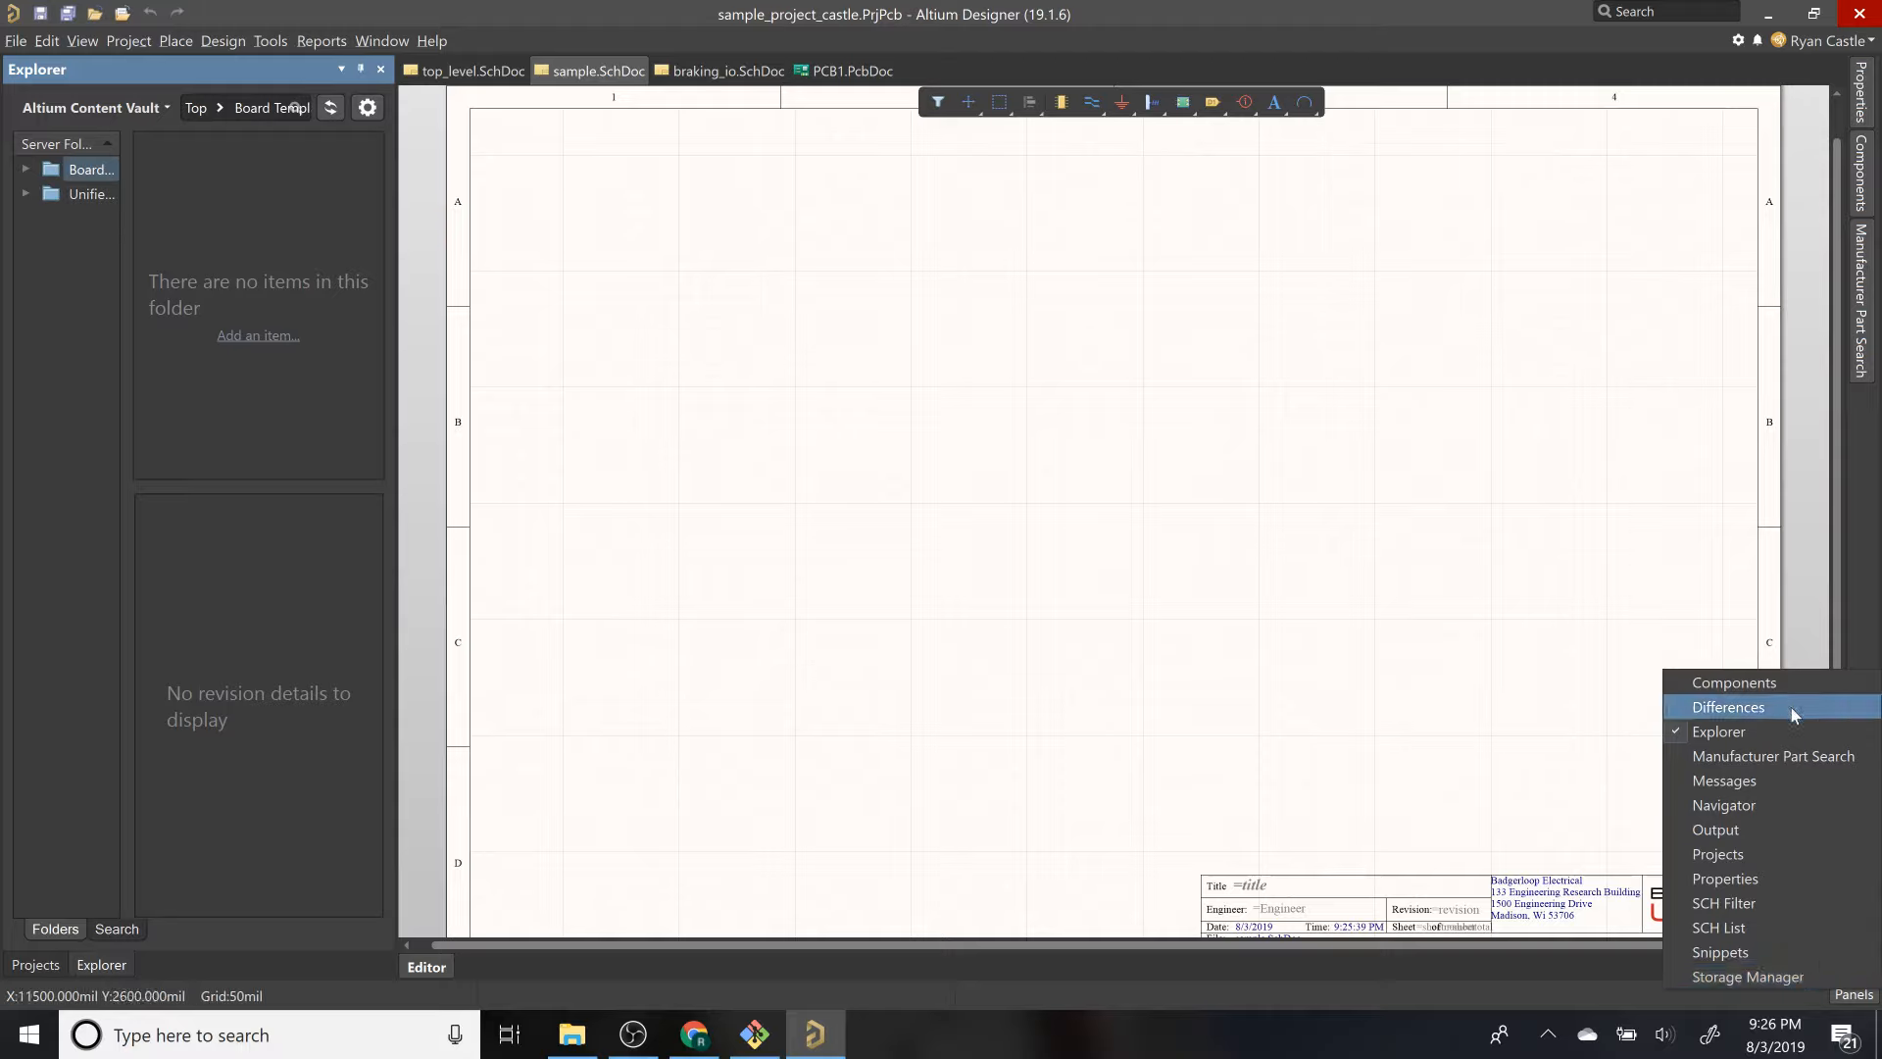
left_click(1774, 780)
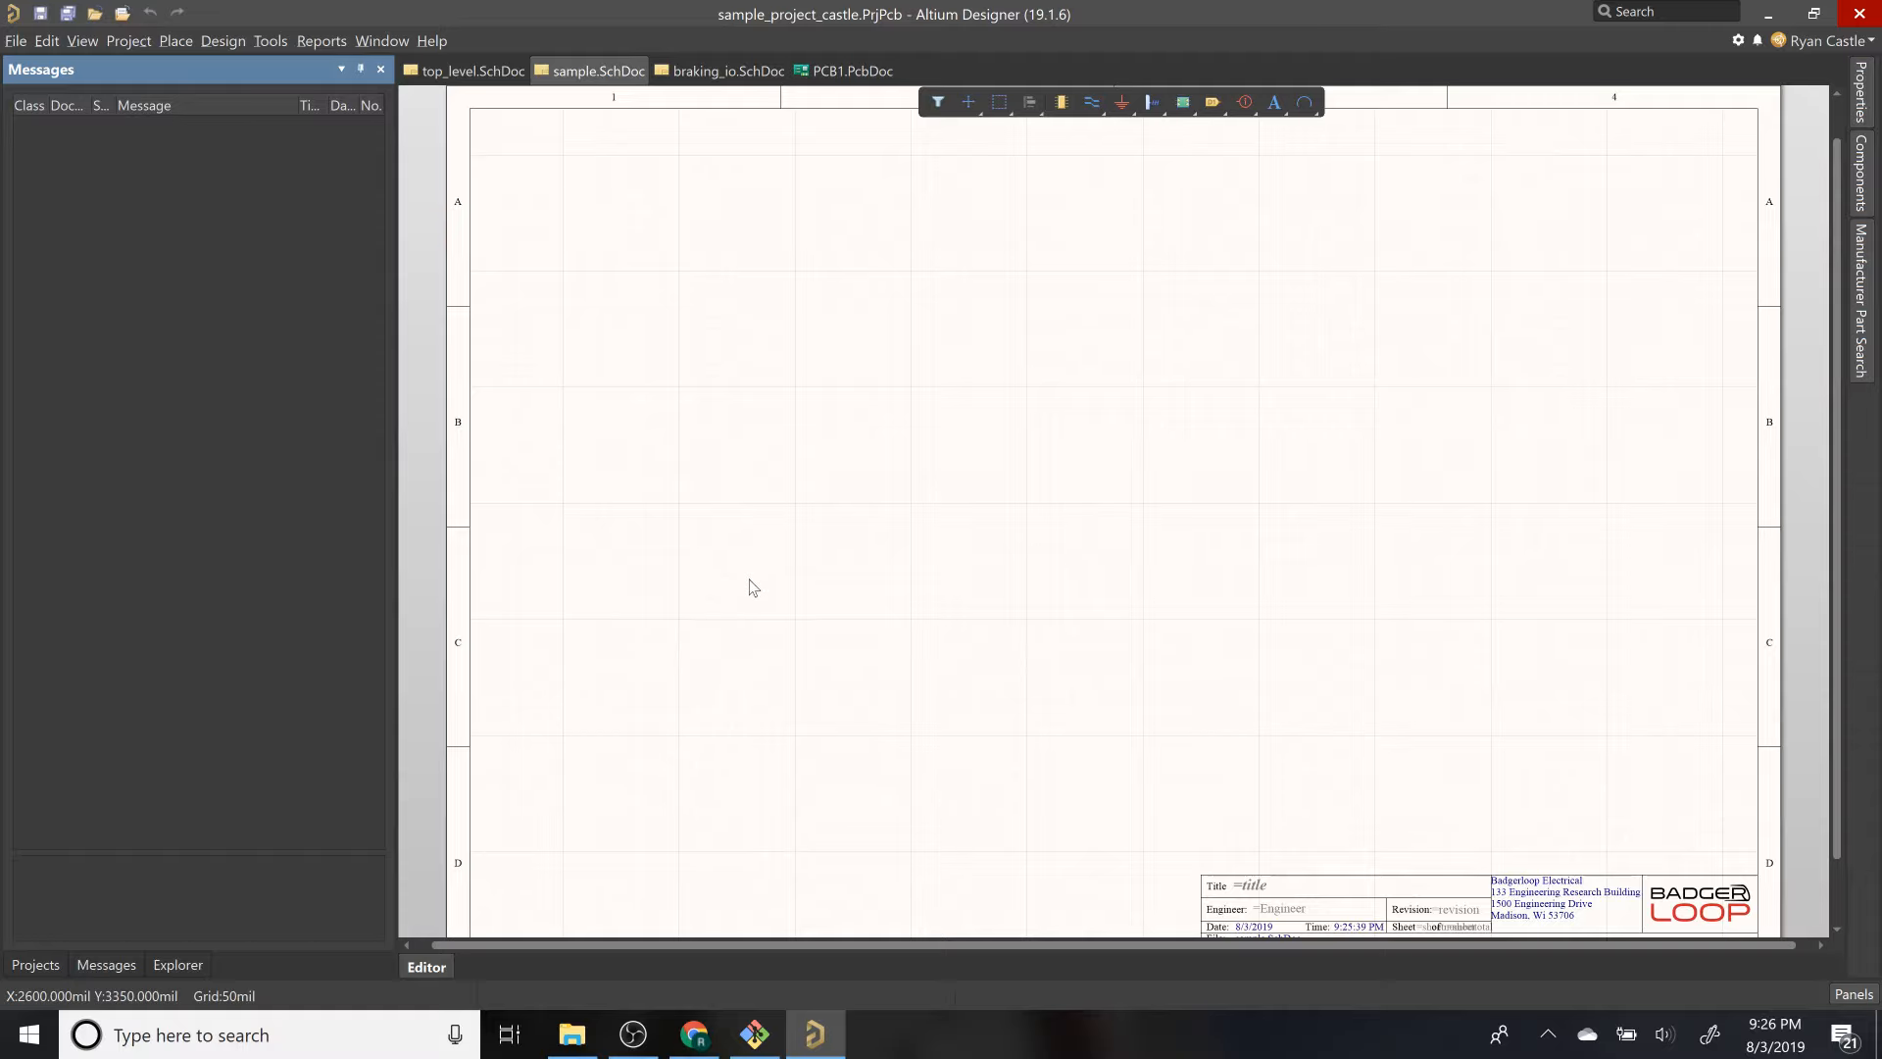
Step: Look through the docked Projects, Messages and Explorer panels and reorder the side panels so Properties sits below Components
left_click(35, 964)
left_click(107, 967)
left_click(168, 963)
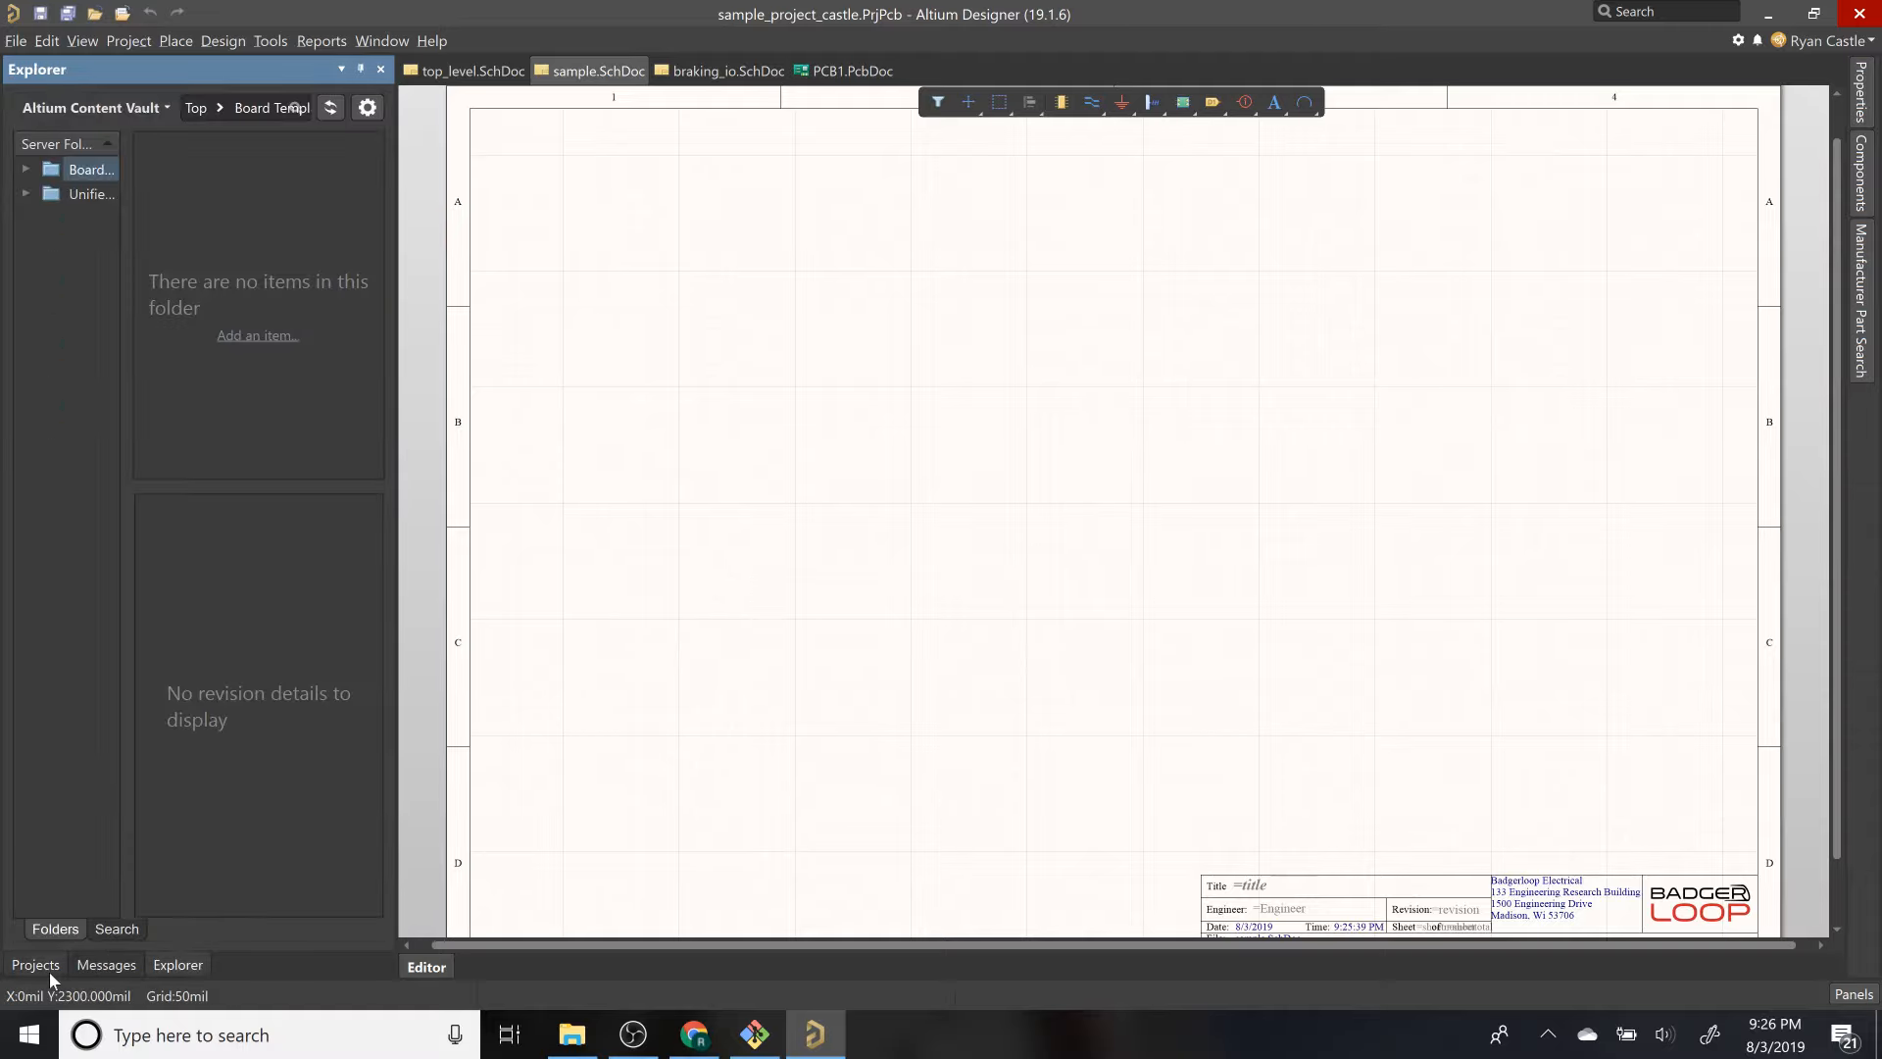
left_click(44, 970)
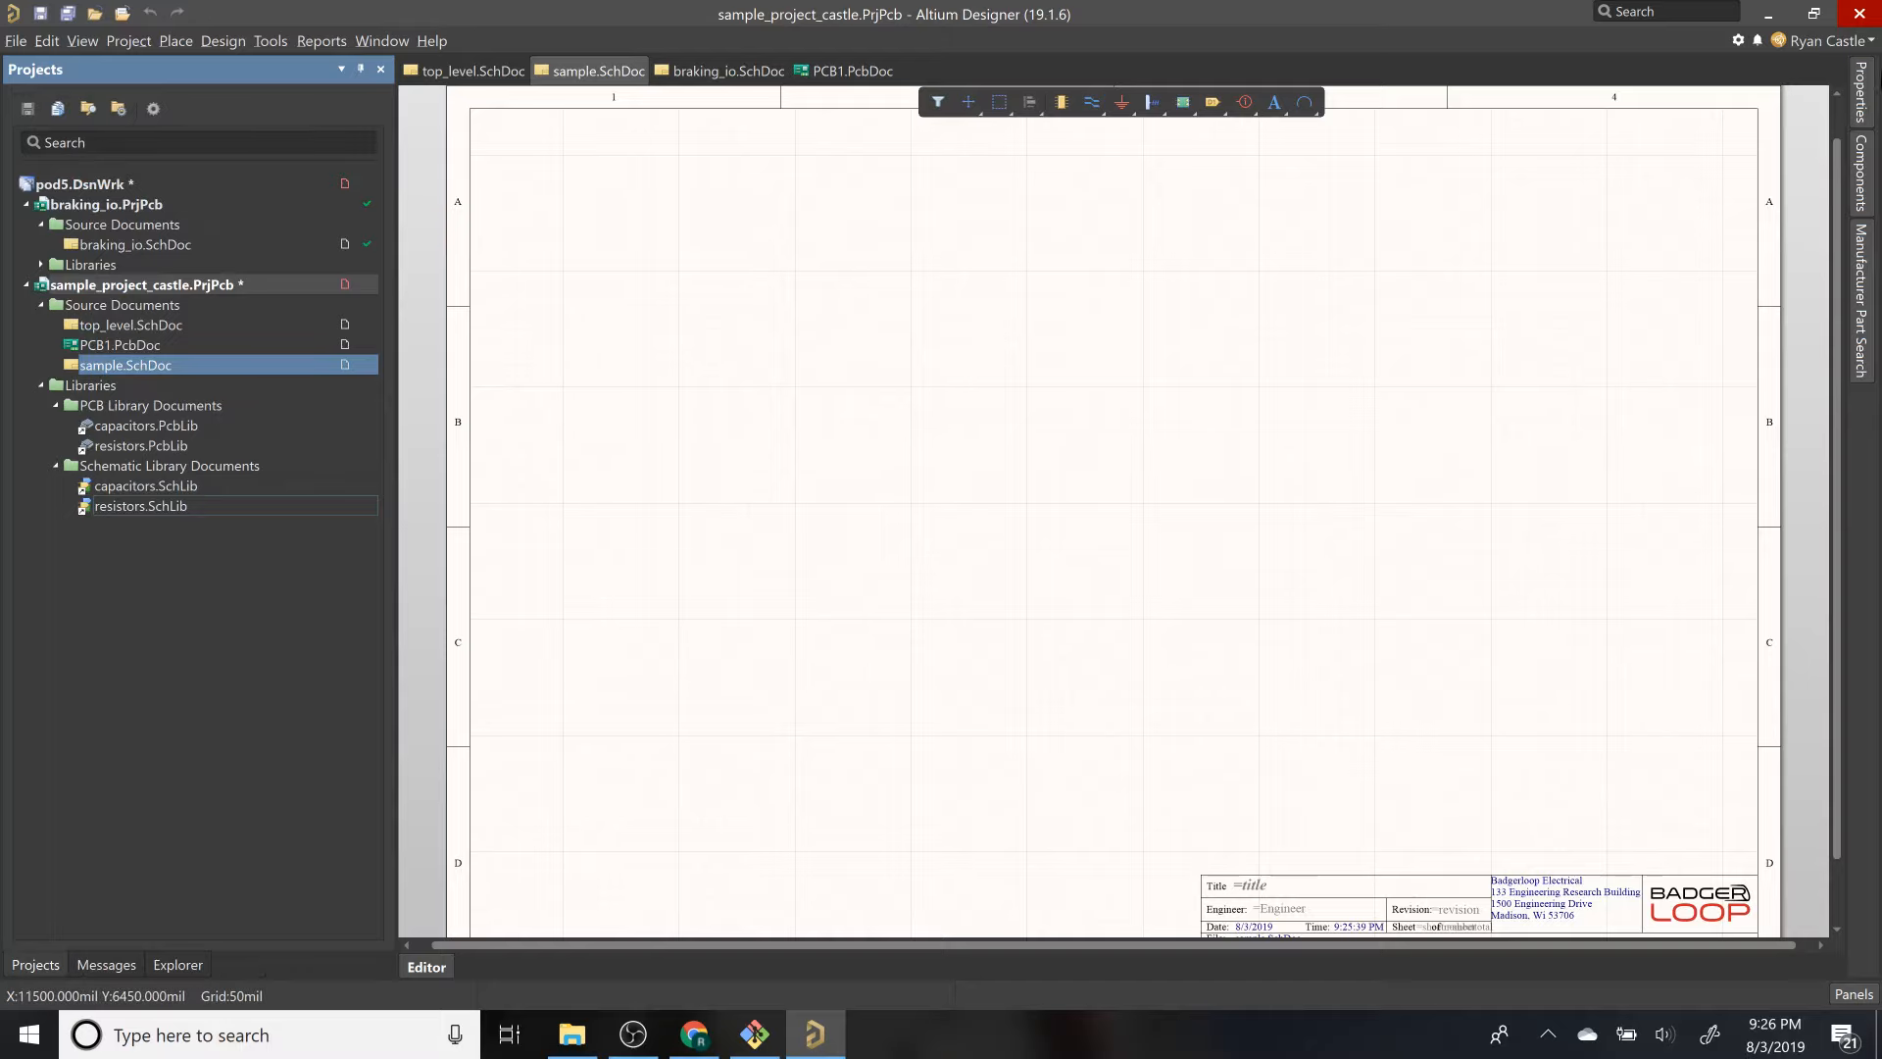
left_click_drag(1860, 106, 1862, 169)
left_click(1862, 169)
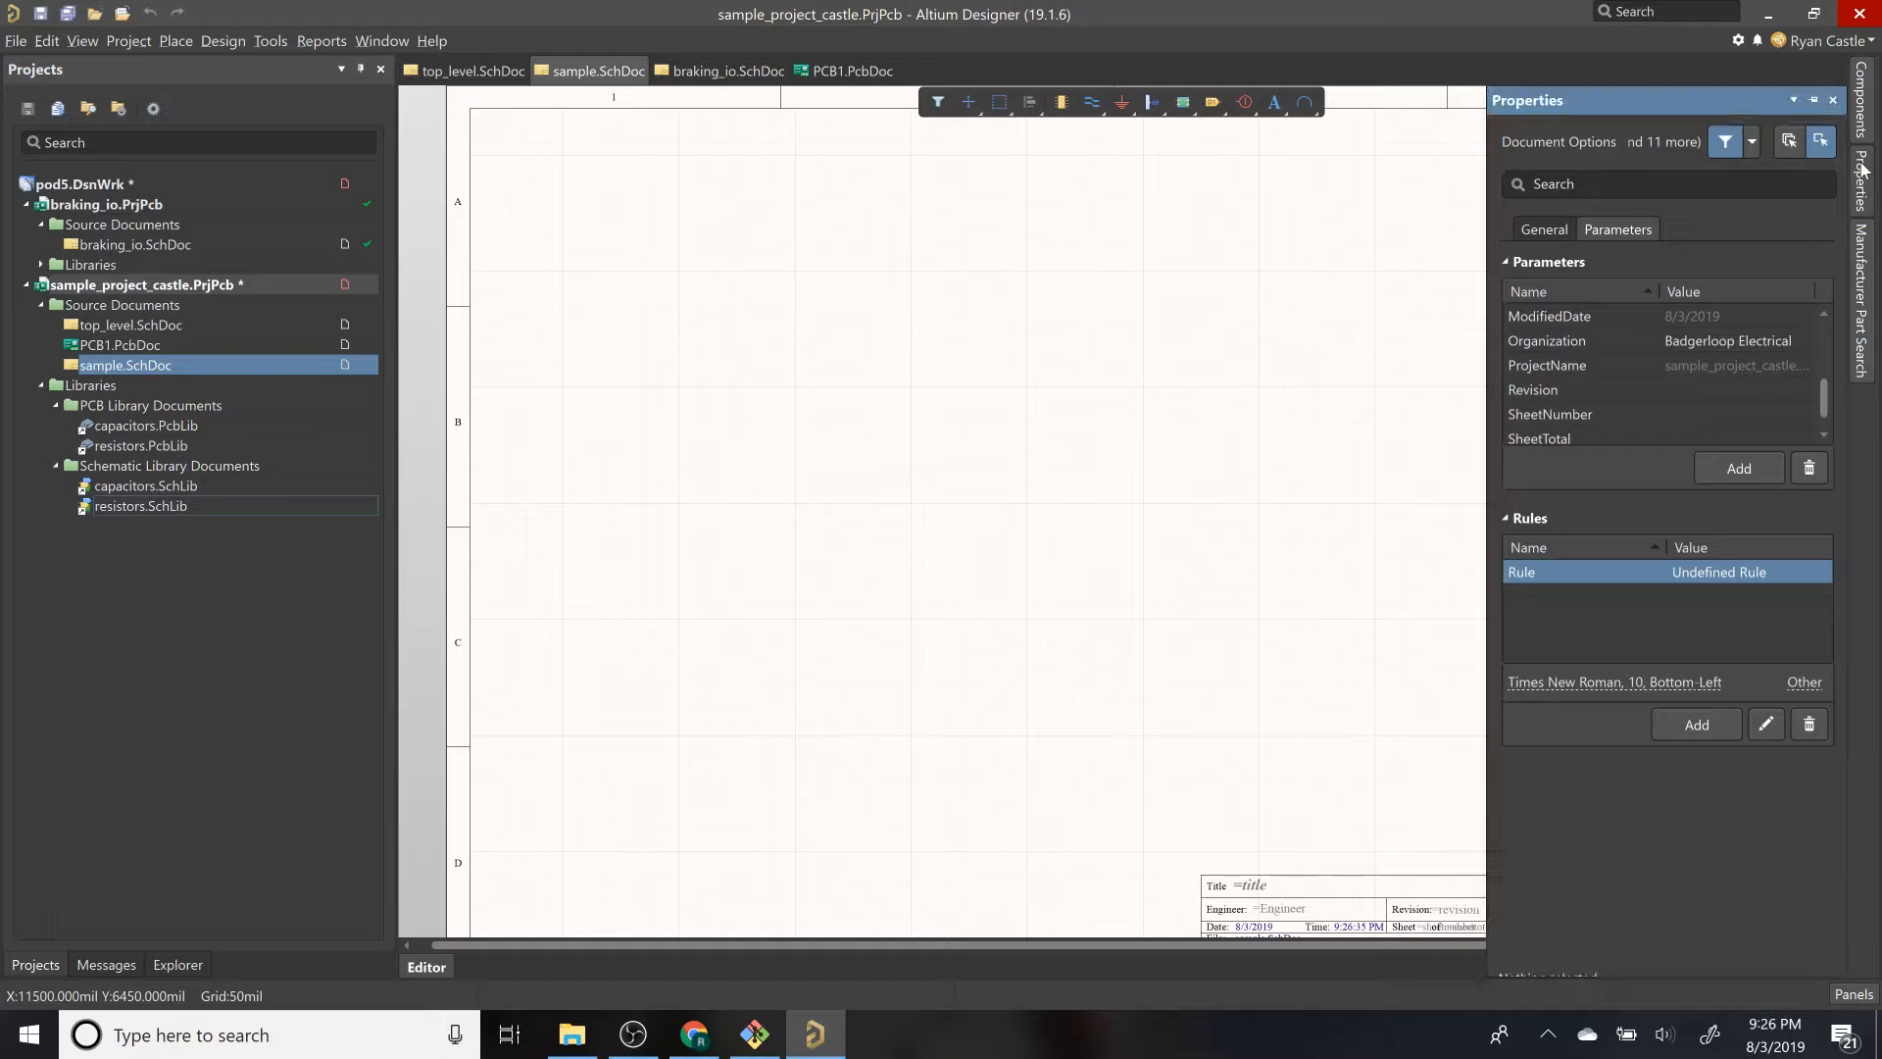
Step: List the resistors.SchLib parts in the Components panel, widening the panel and its Description column
left_click(1863, 112)
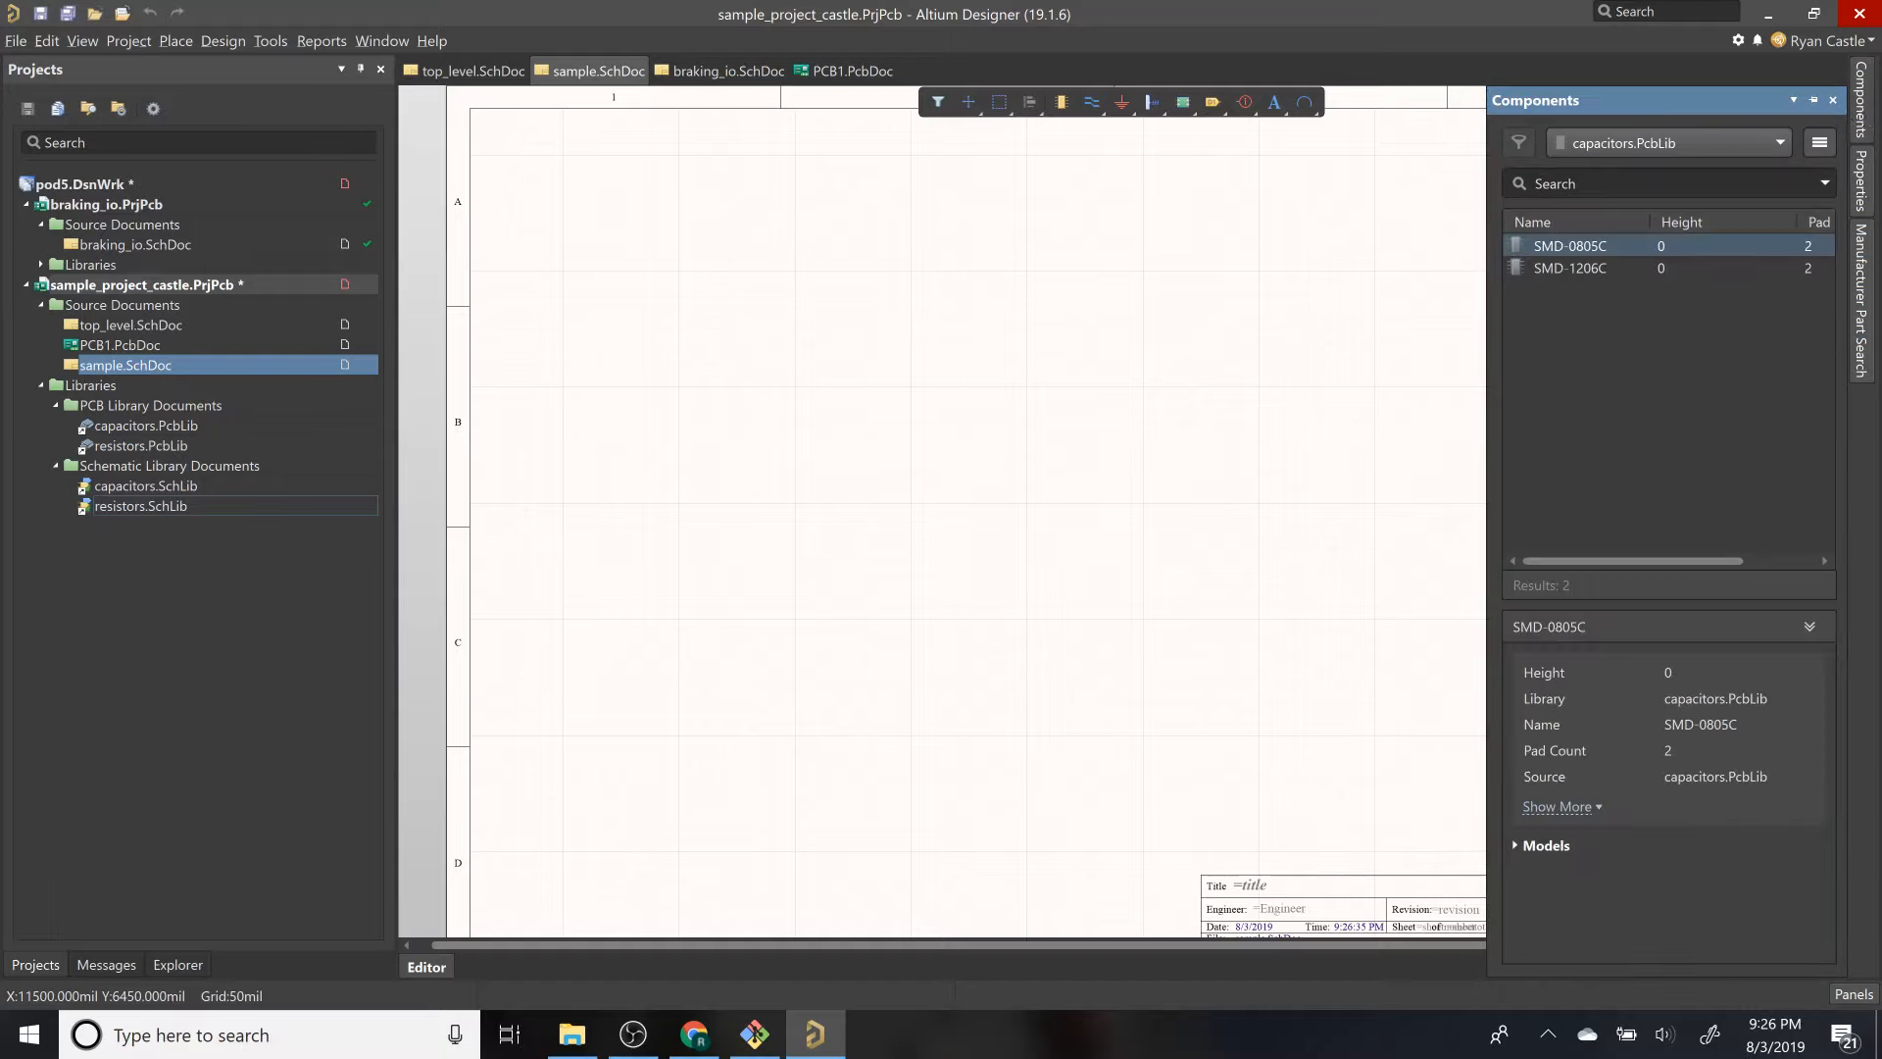
left_click(1716, 147)
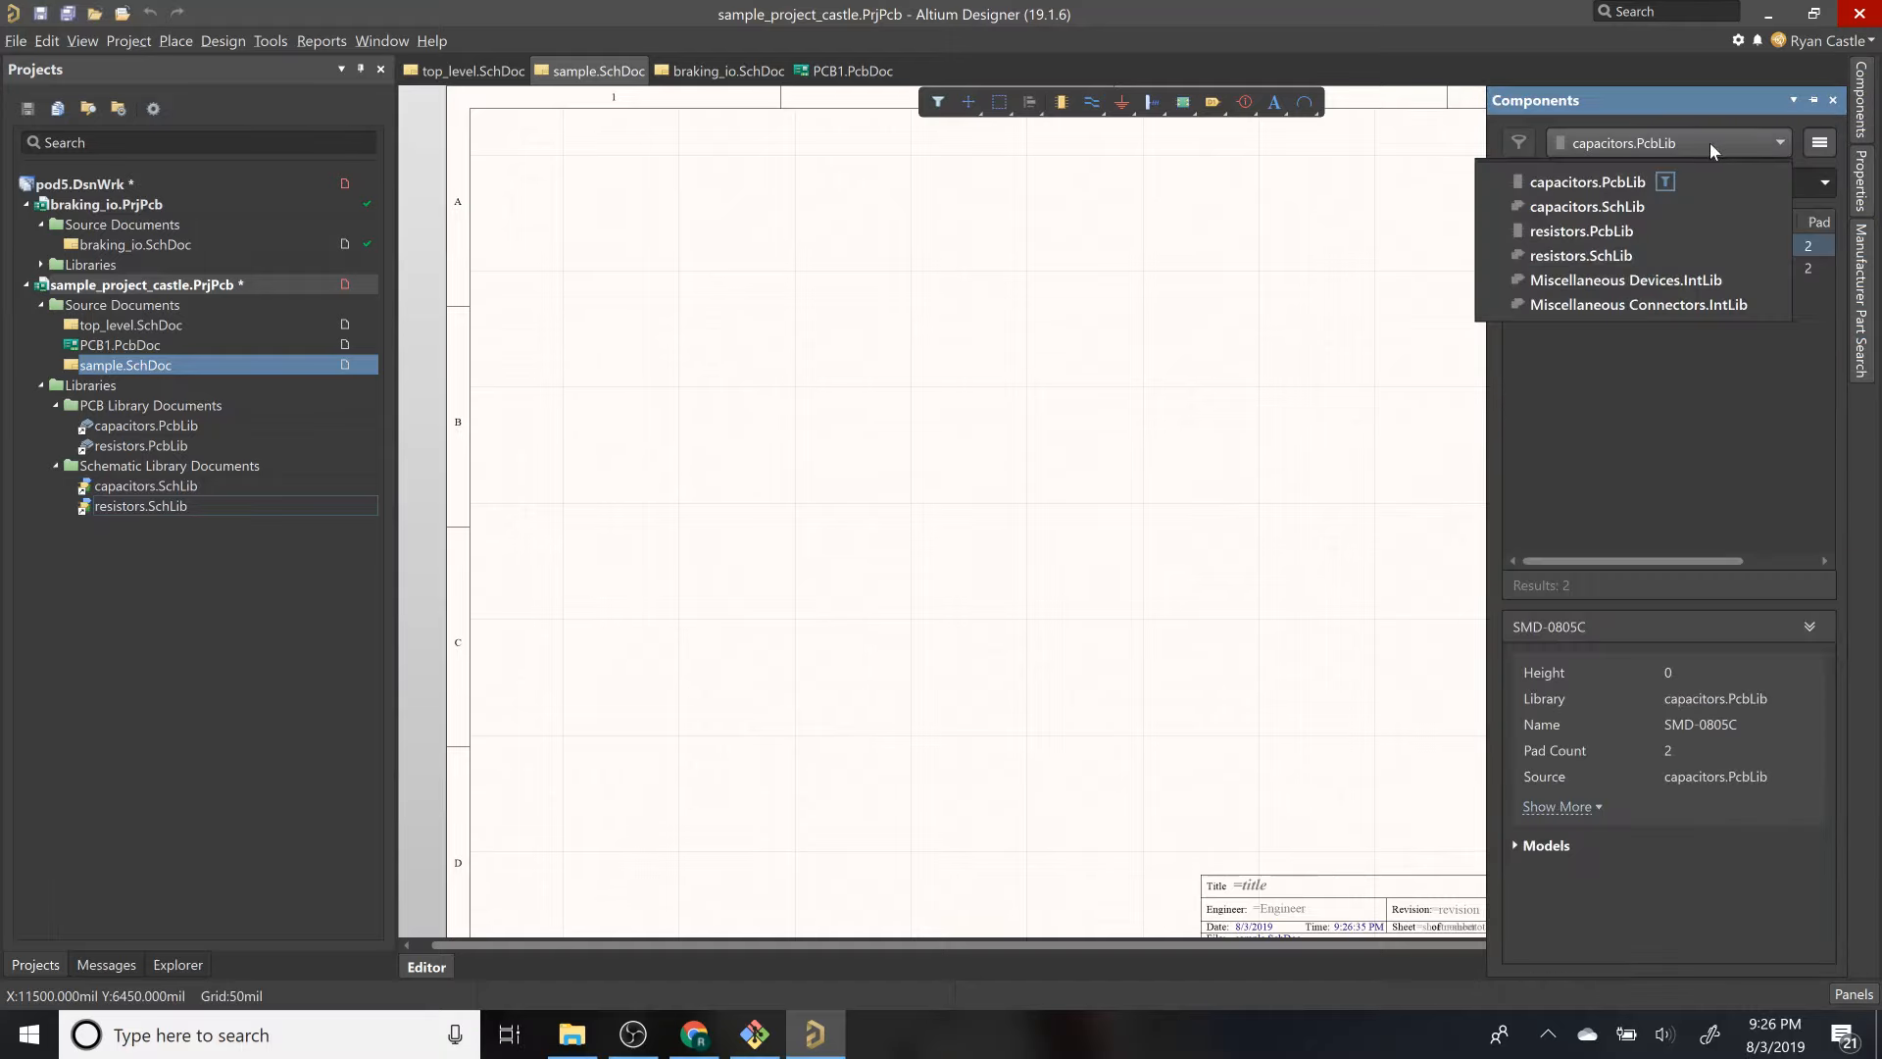
left_click(1622, 257)
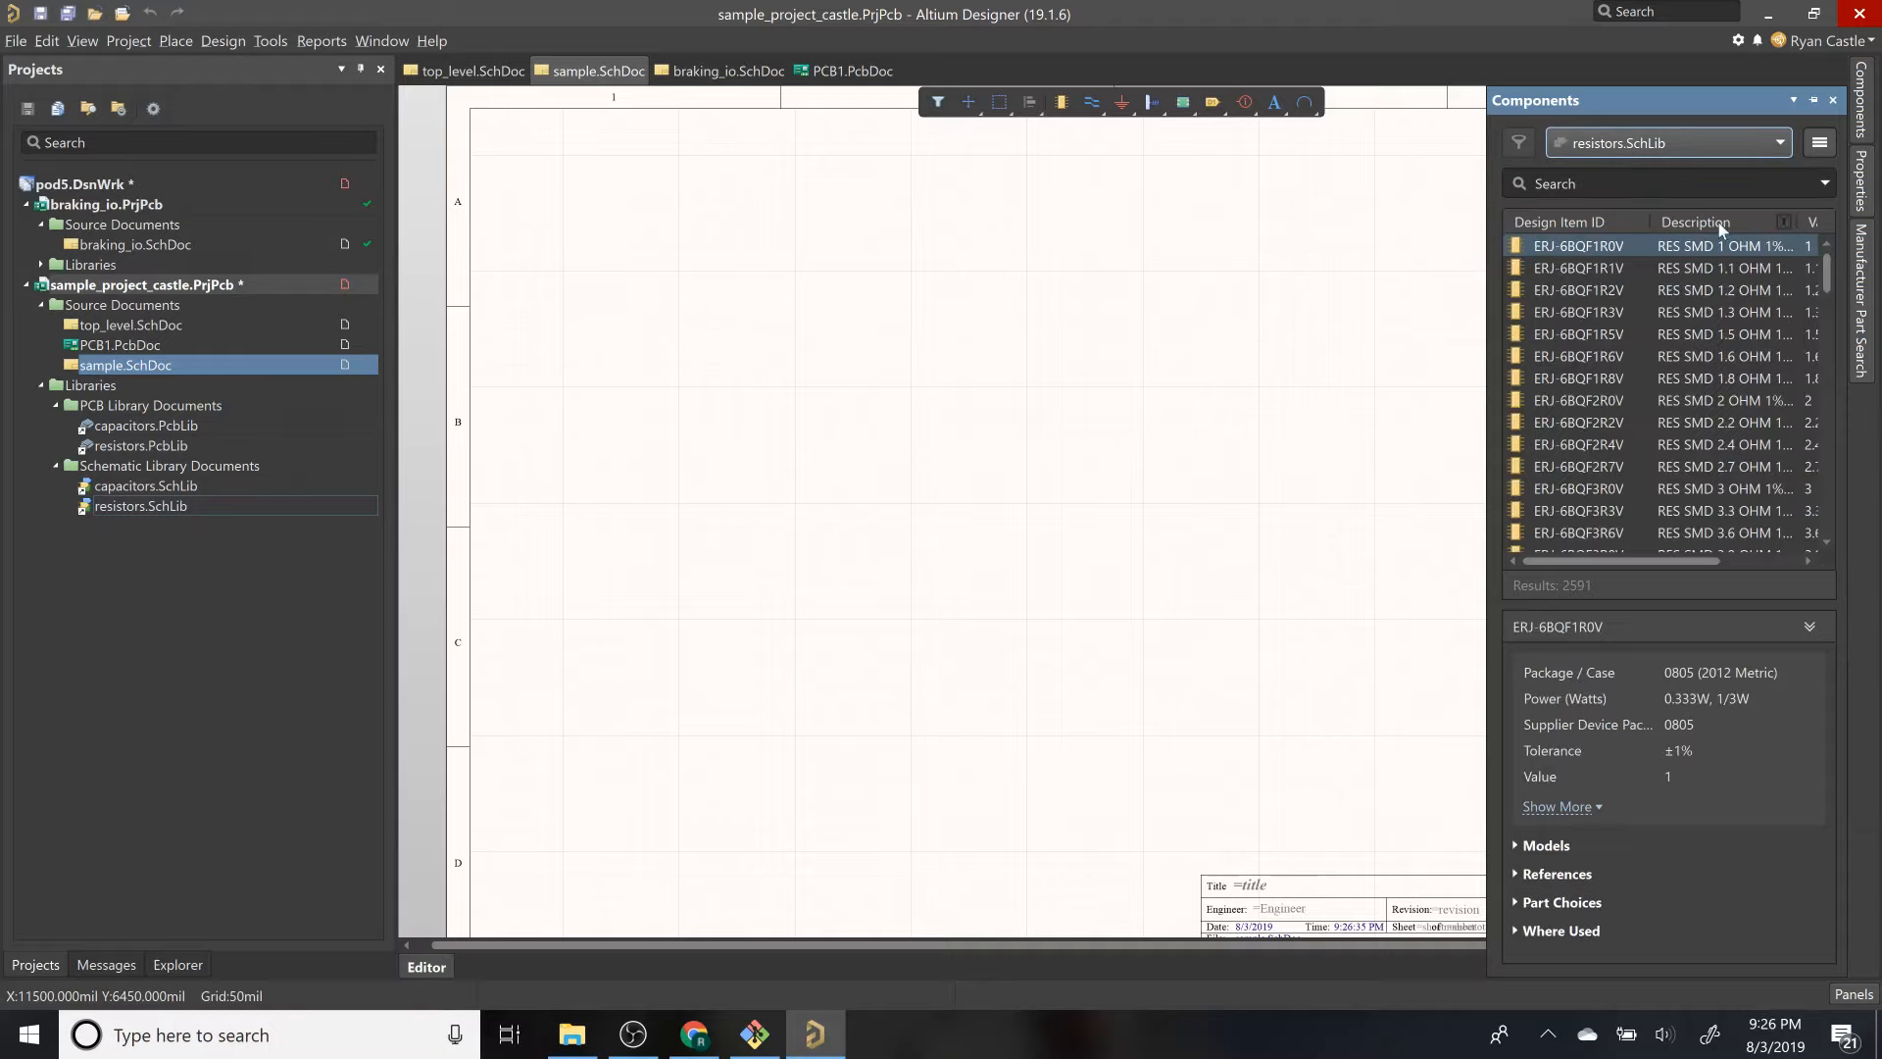
left_click_drag(1487, 187, 766, 186)
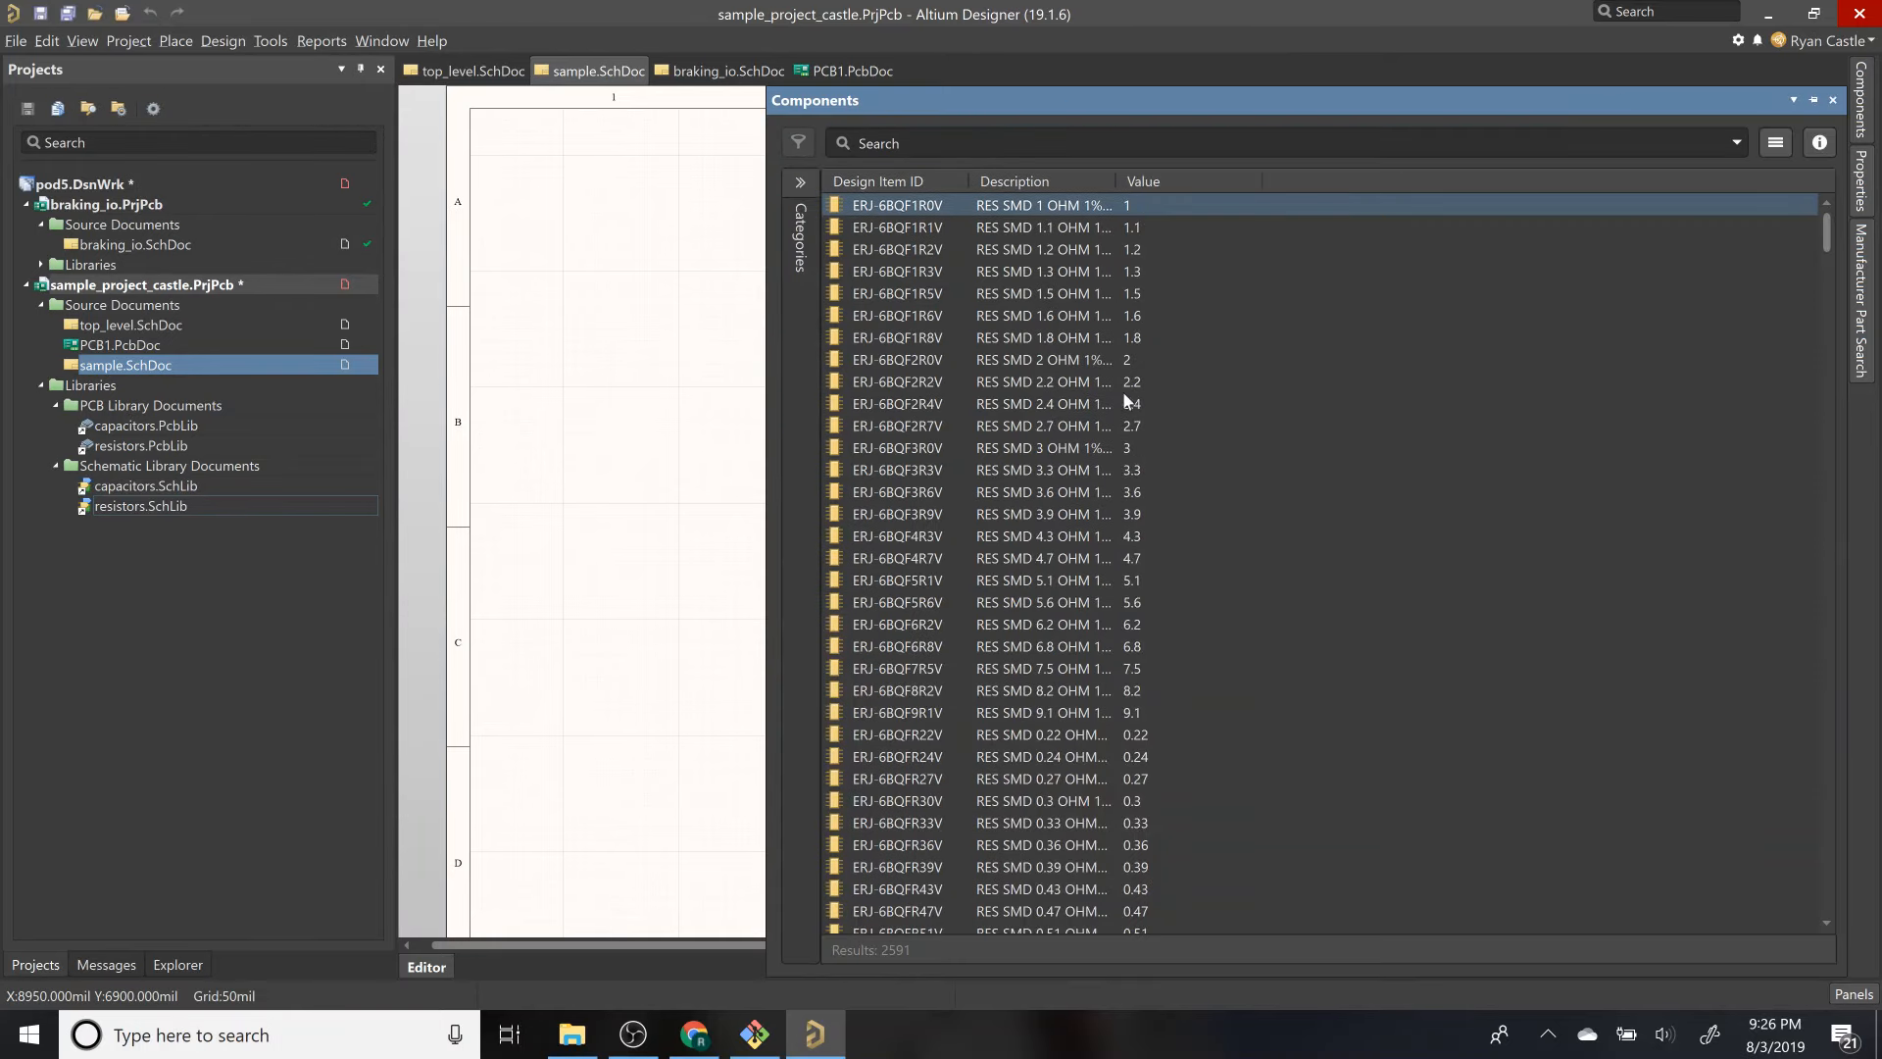
left_click_drag(1116, 181, 1375, 182)
Step: Search the resistor library for res, 0805 and 1k
left_click(878, 143)
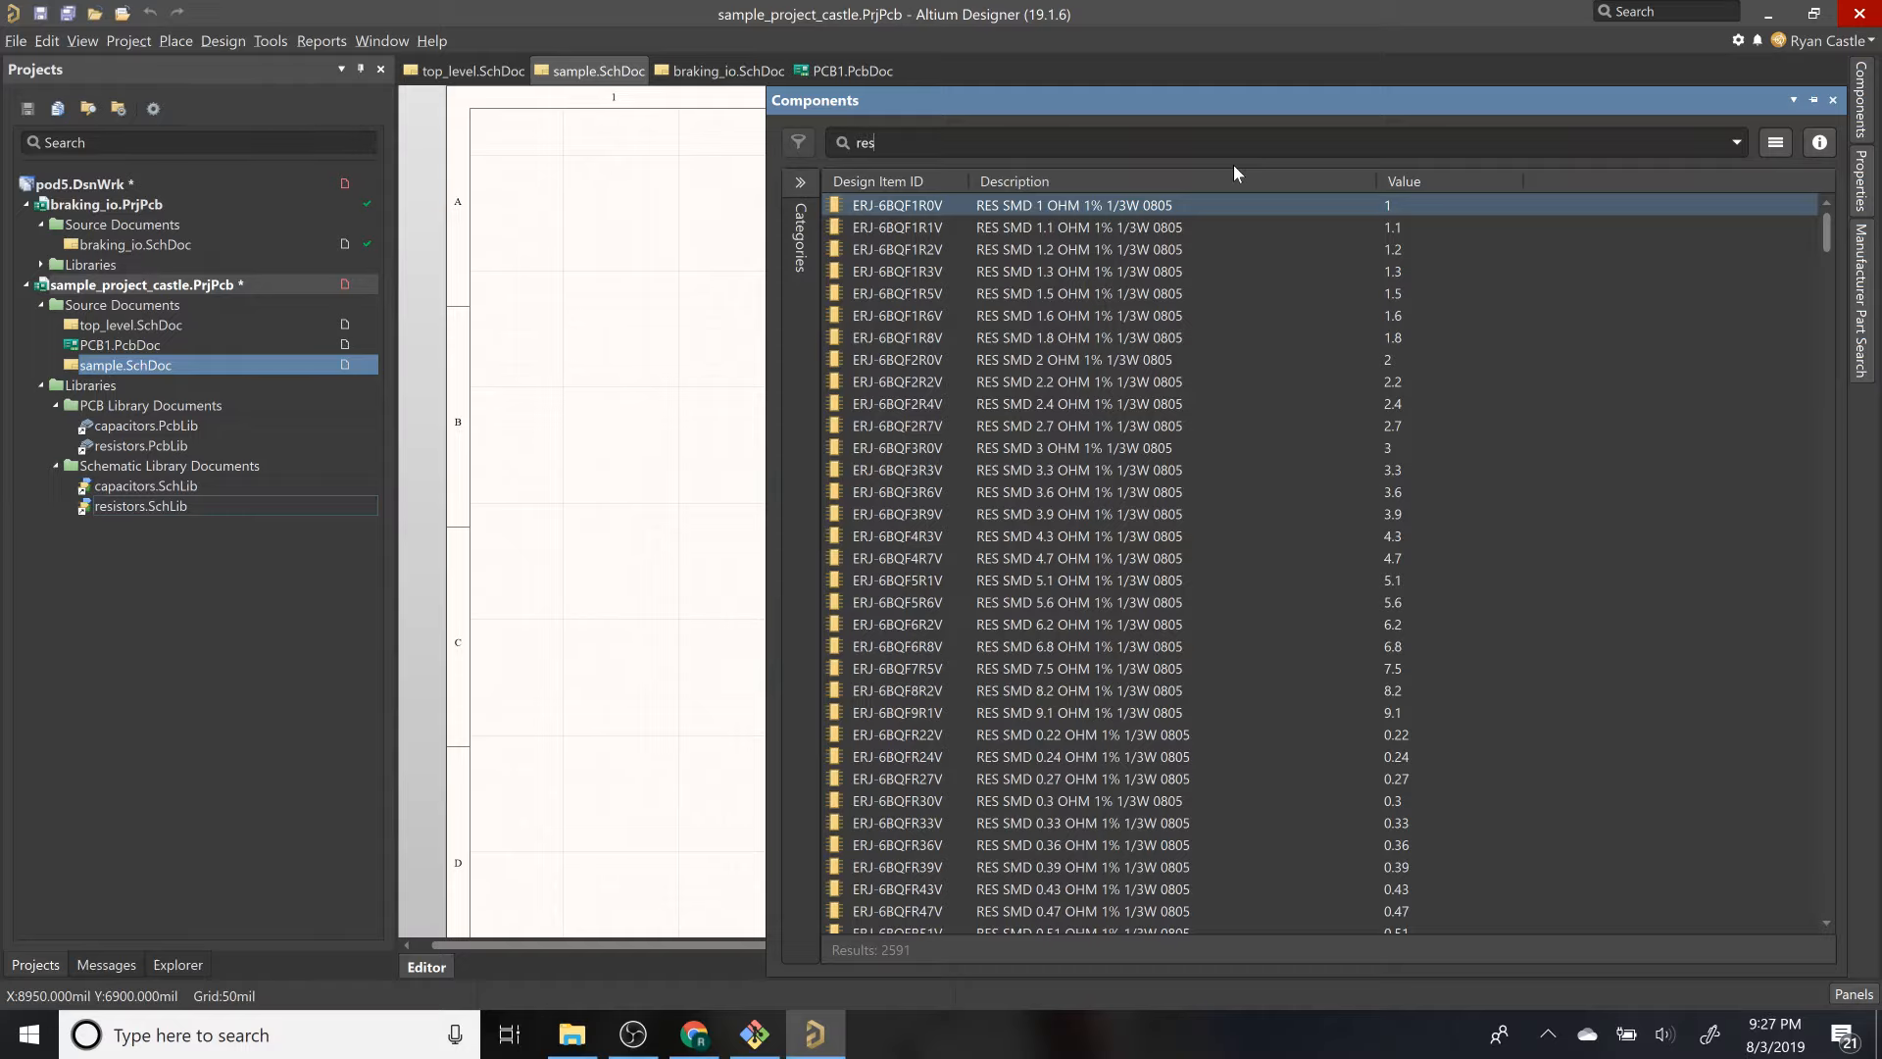
key("Return")
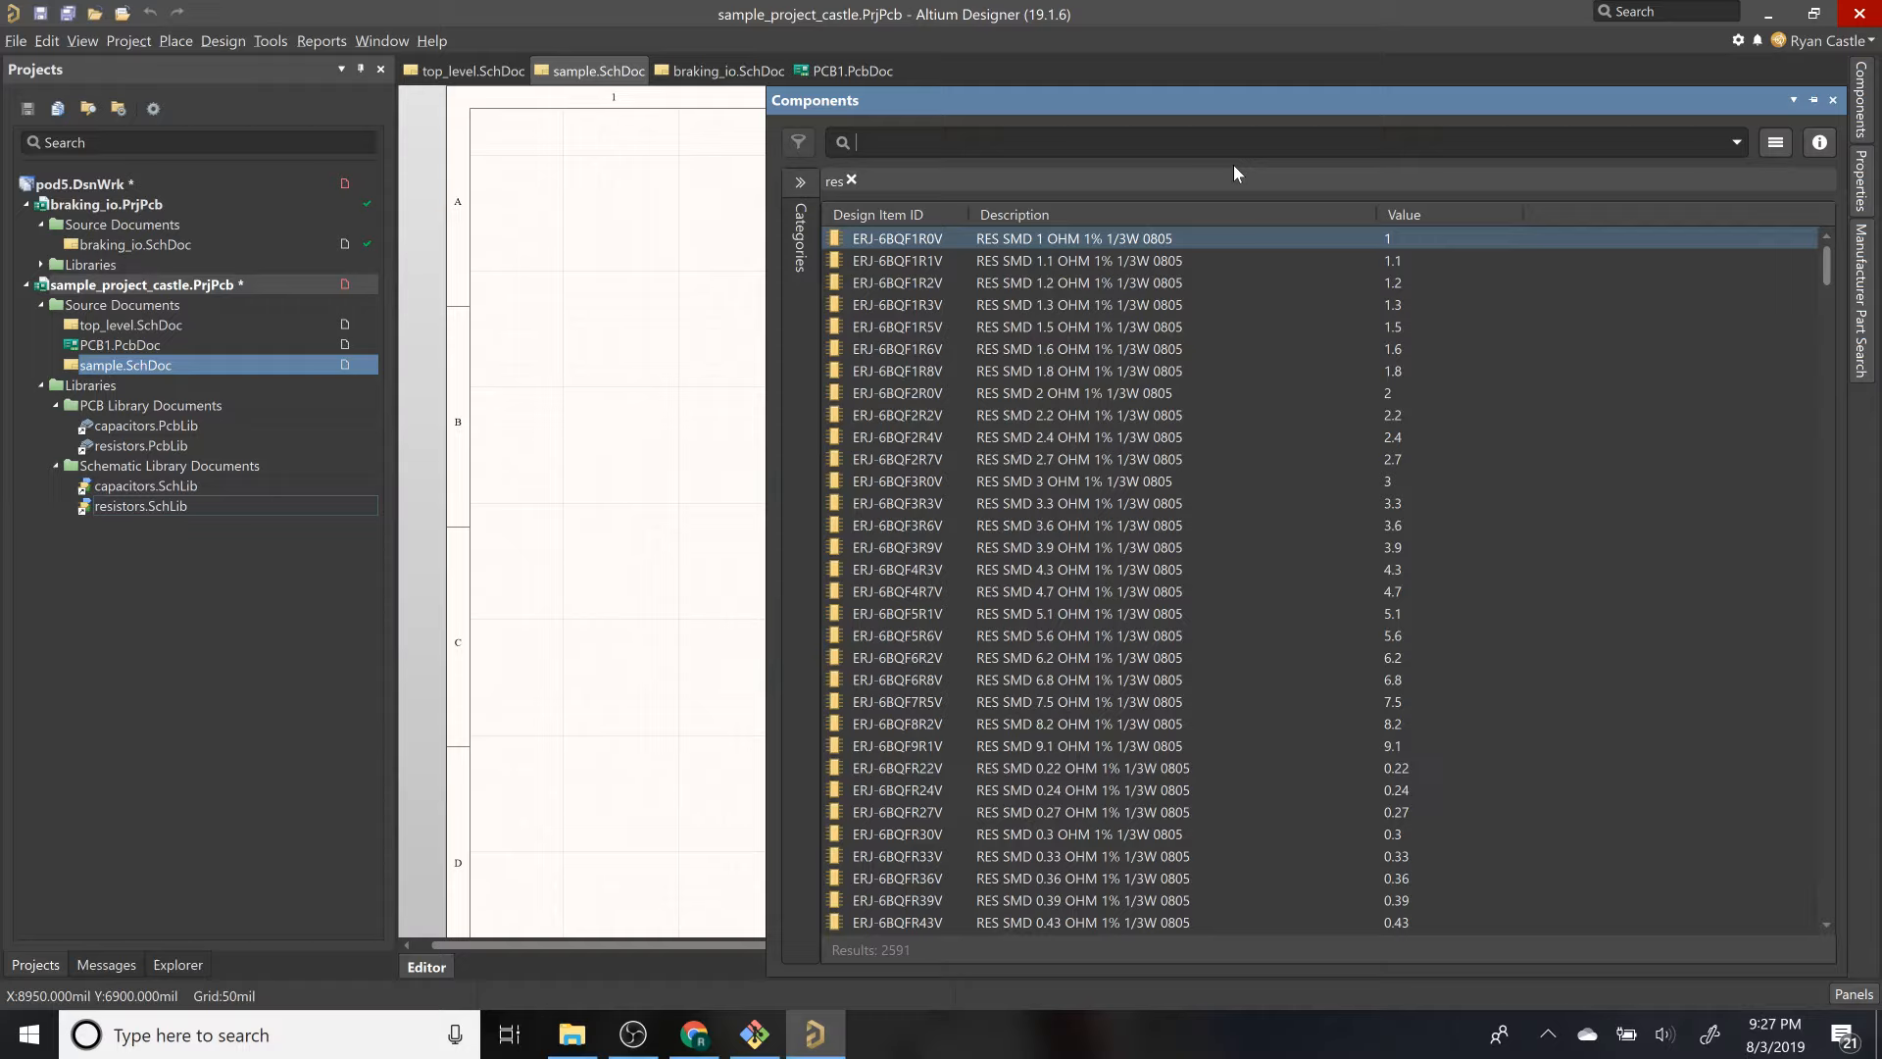
type("0808")
key("BackSpace")
type("5")
key("Return")
type("1k")
key("Return")
Step: Place the RES SMD 1K OHM 5% 1/2W 0805 resistor on the sample sheet and move it toward the sheet's centre
left_click(1103, 242)
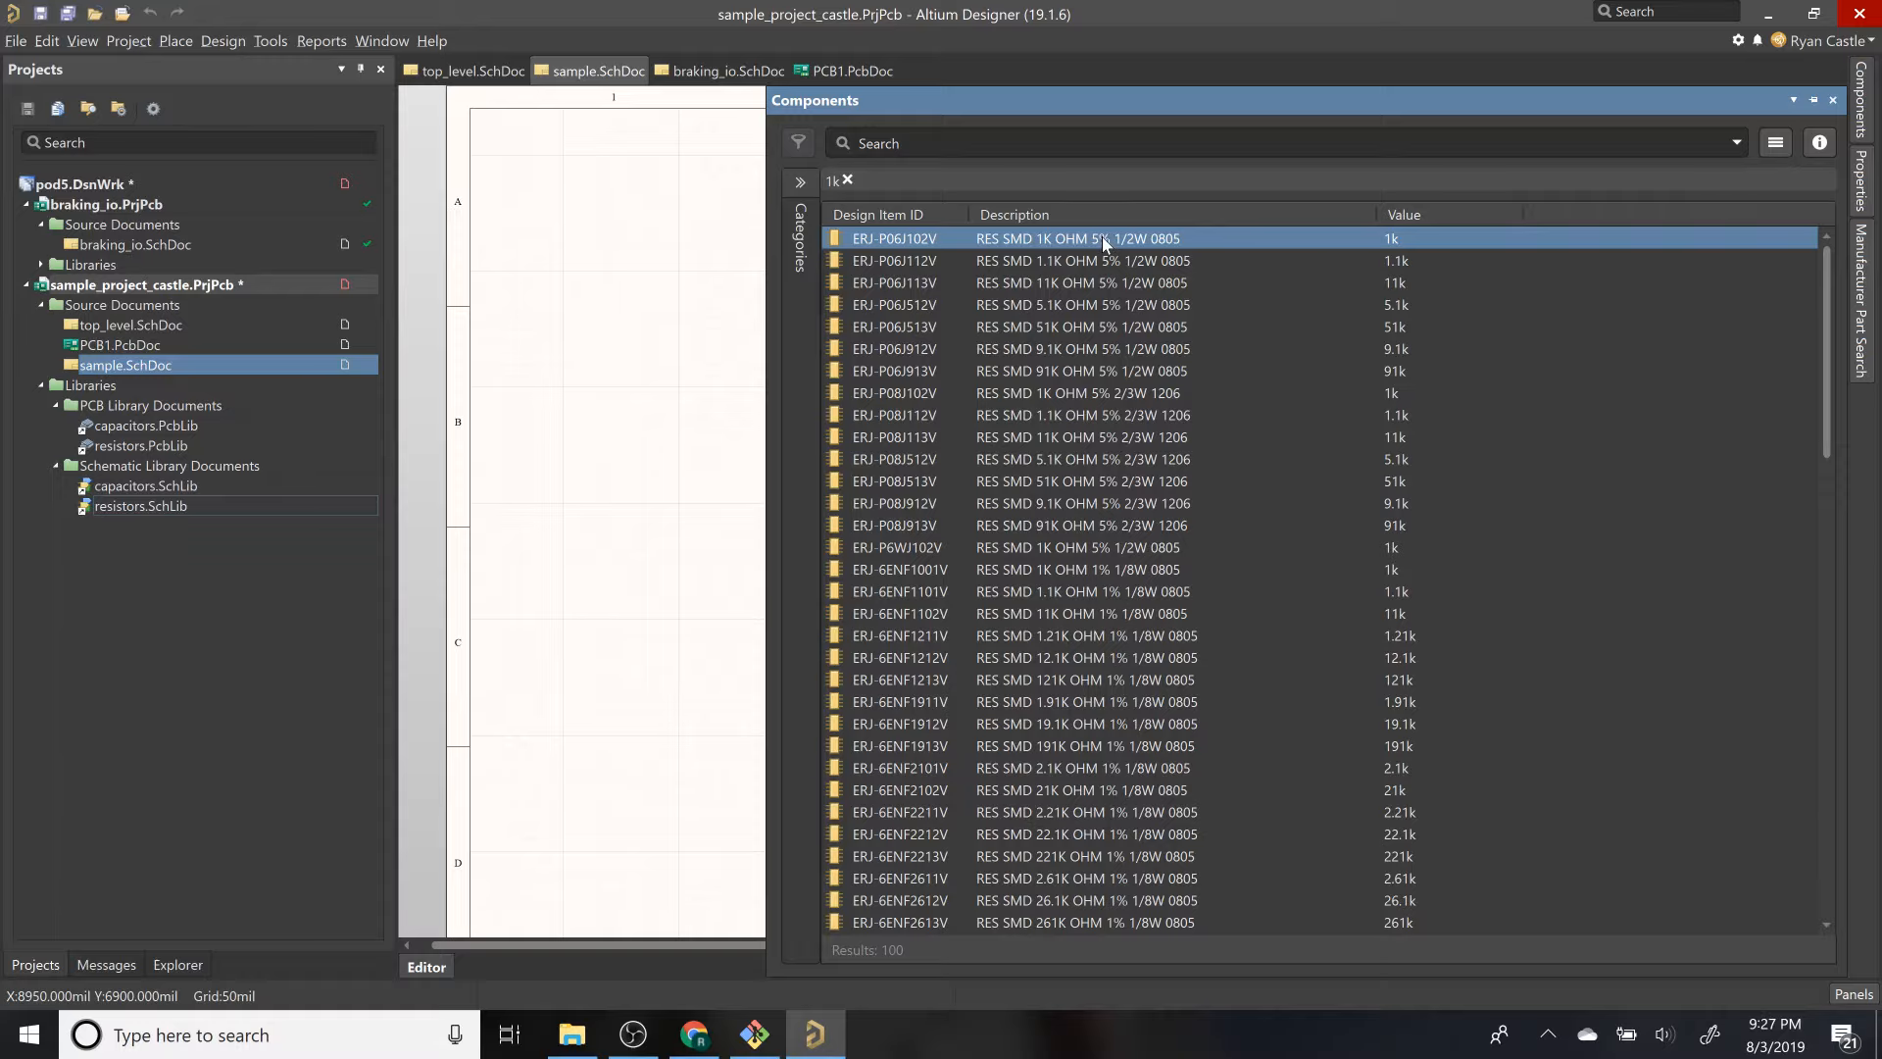
left_click_drag(1103, 243, 624, 314)
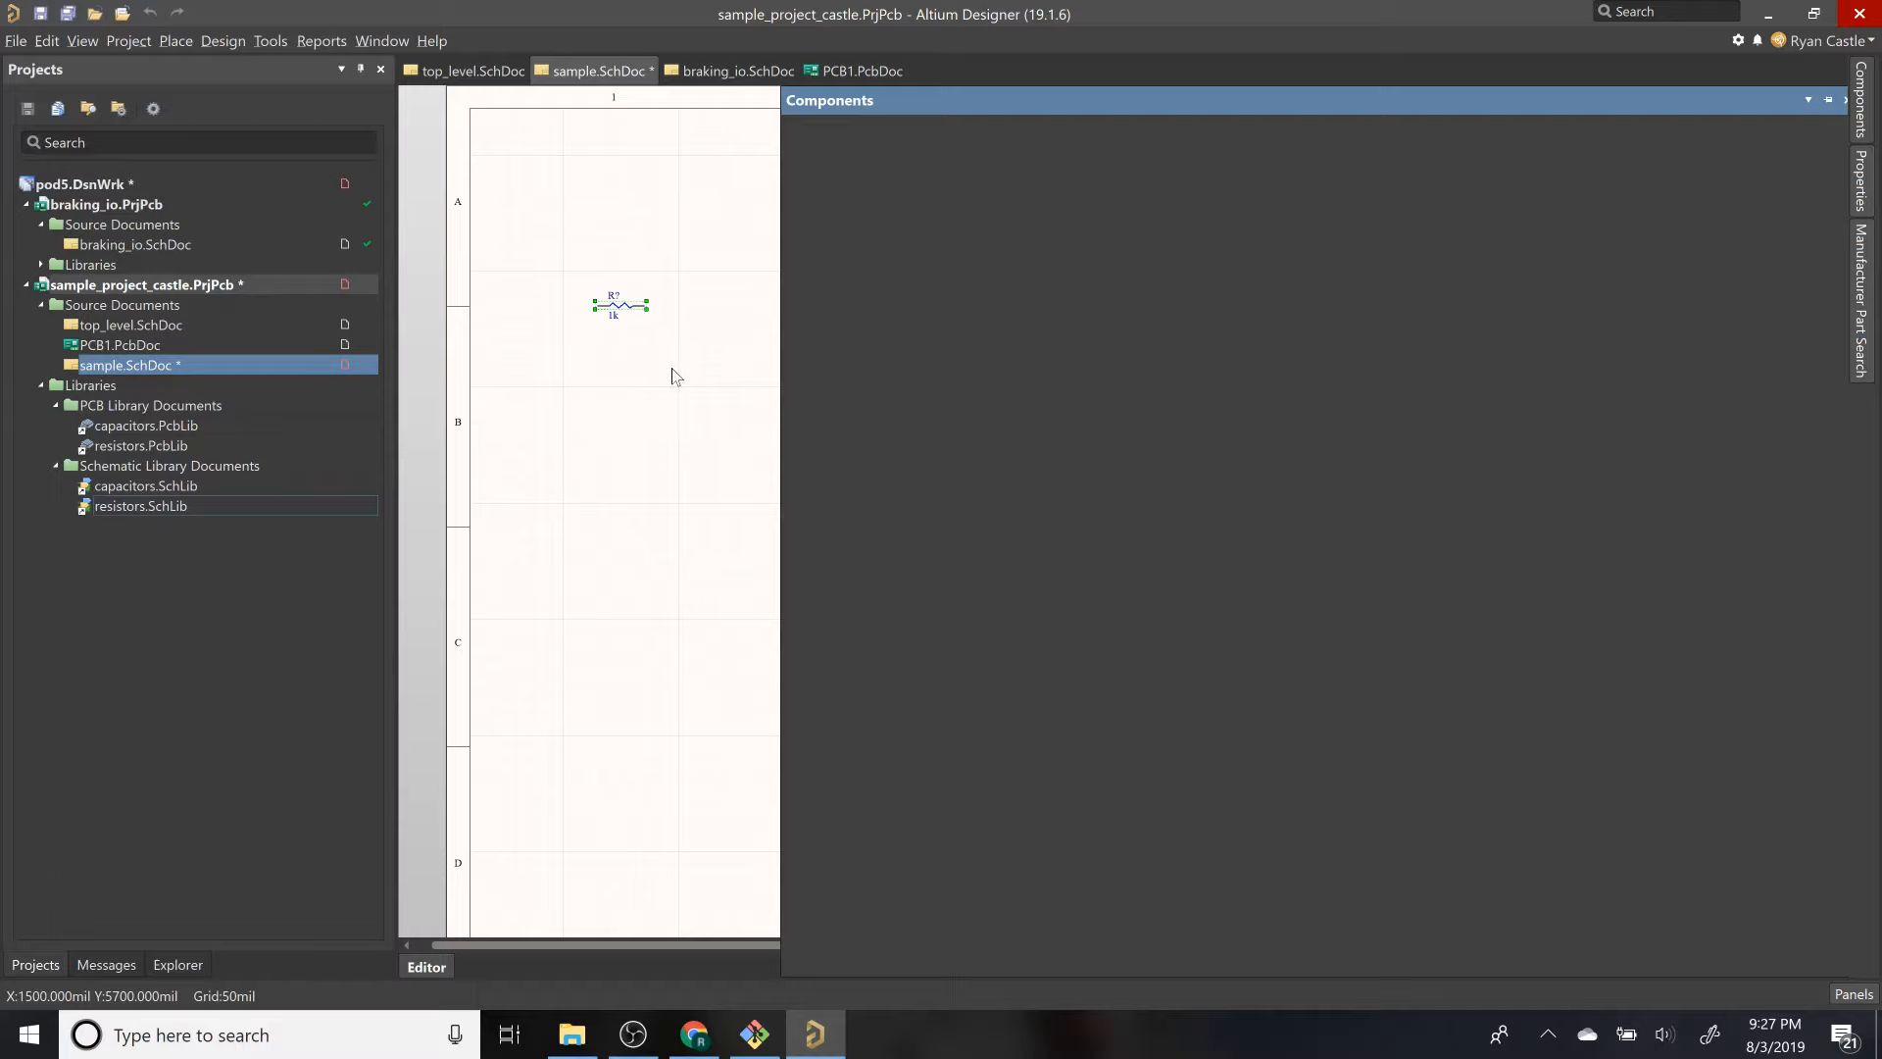
left_click(630, 306)
left_click_drag(647, 307, 805, 403)
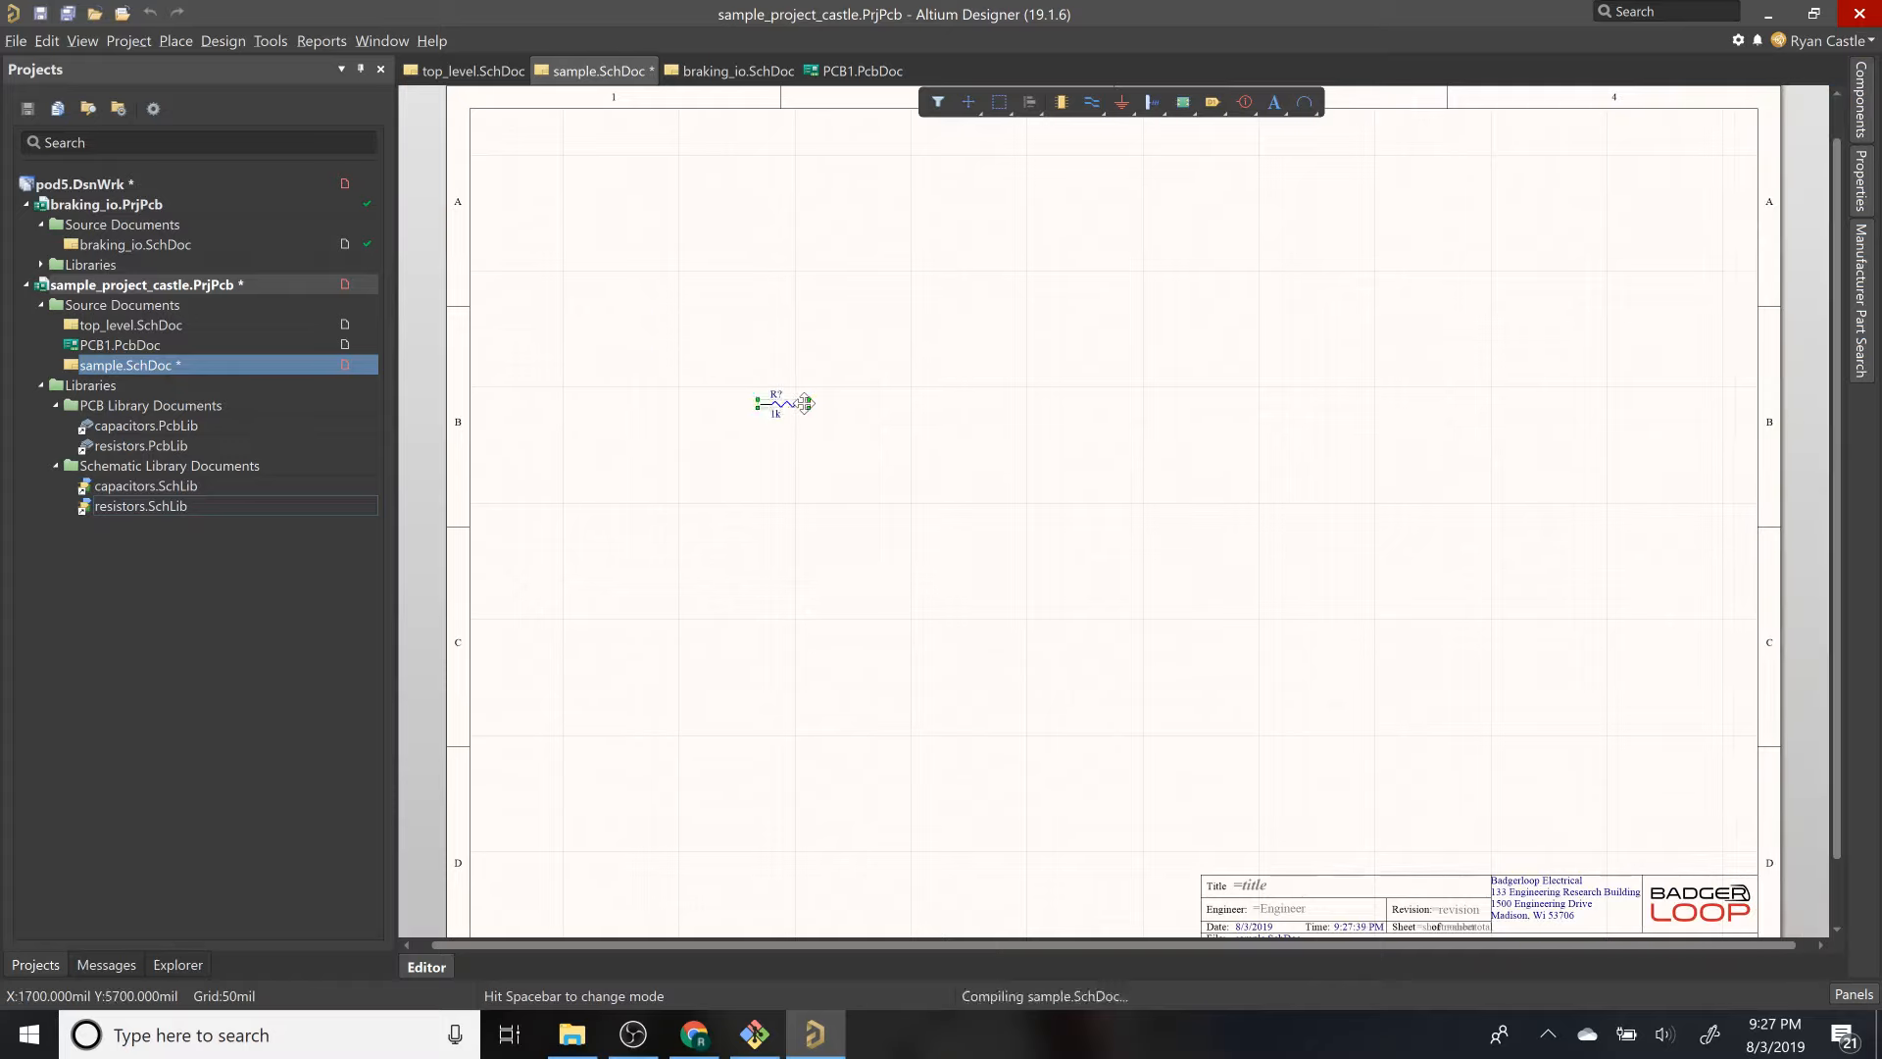
Step: Rotate the placed 1k resistor through a full turn in quarter-turn increments and deselect it
key("space")
key("space")
key("space")
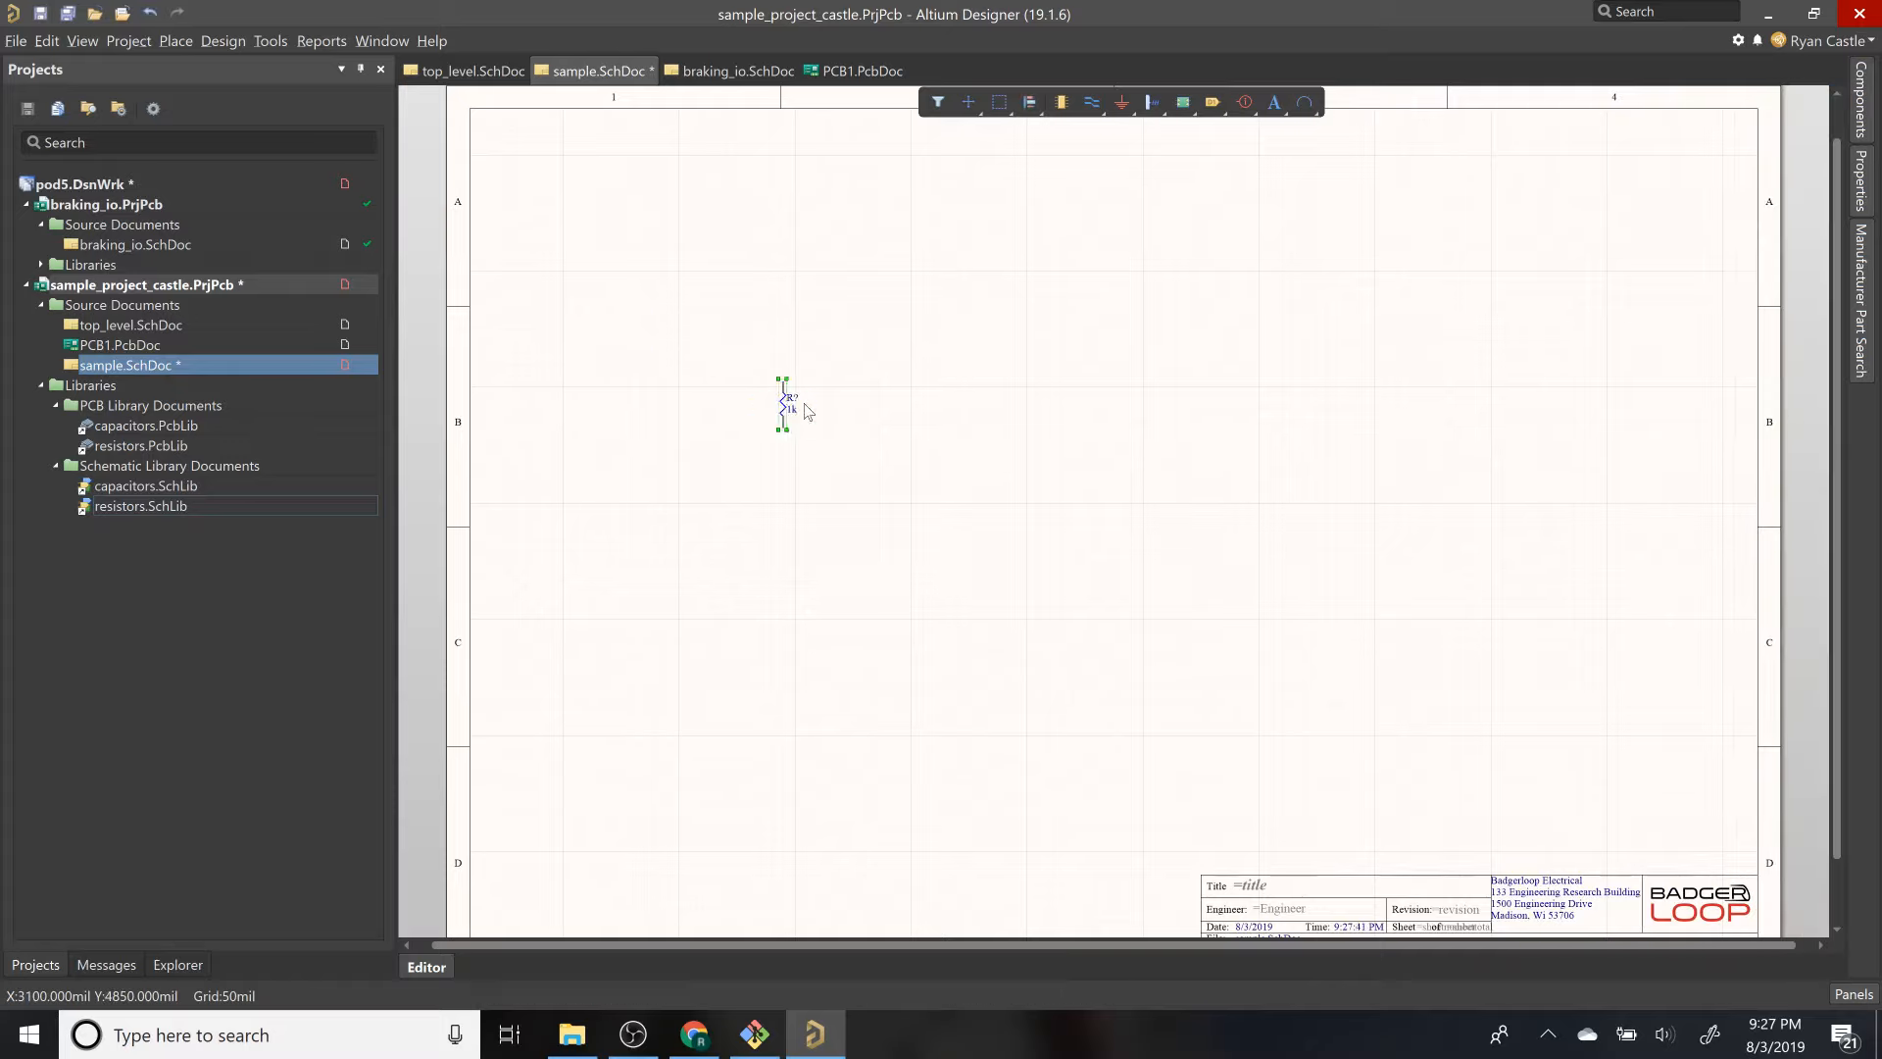
key("space")
right_click(805, 404)
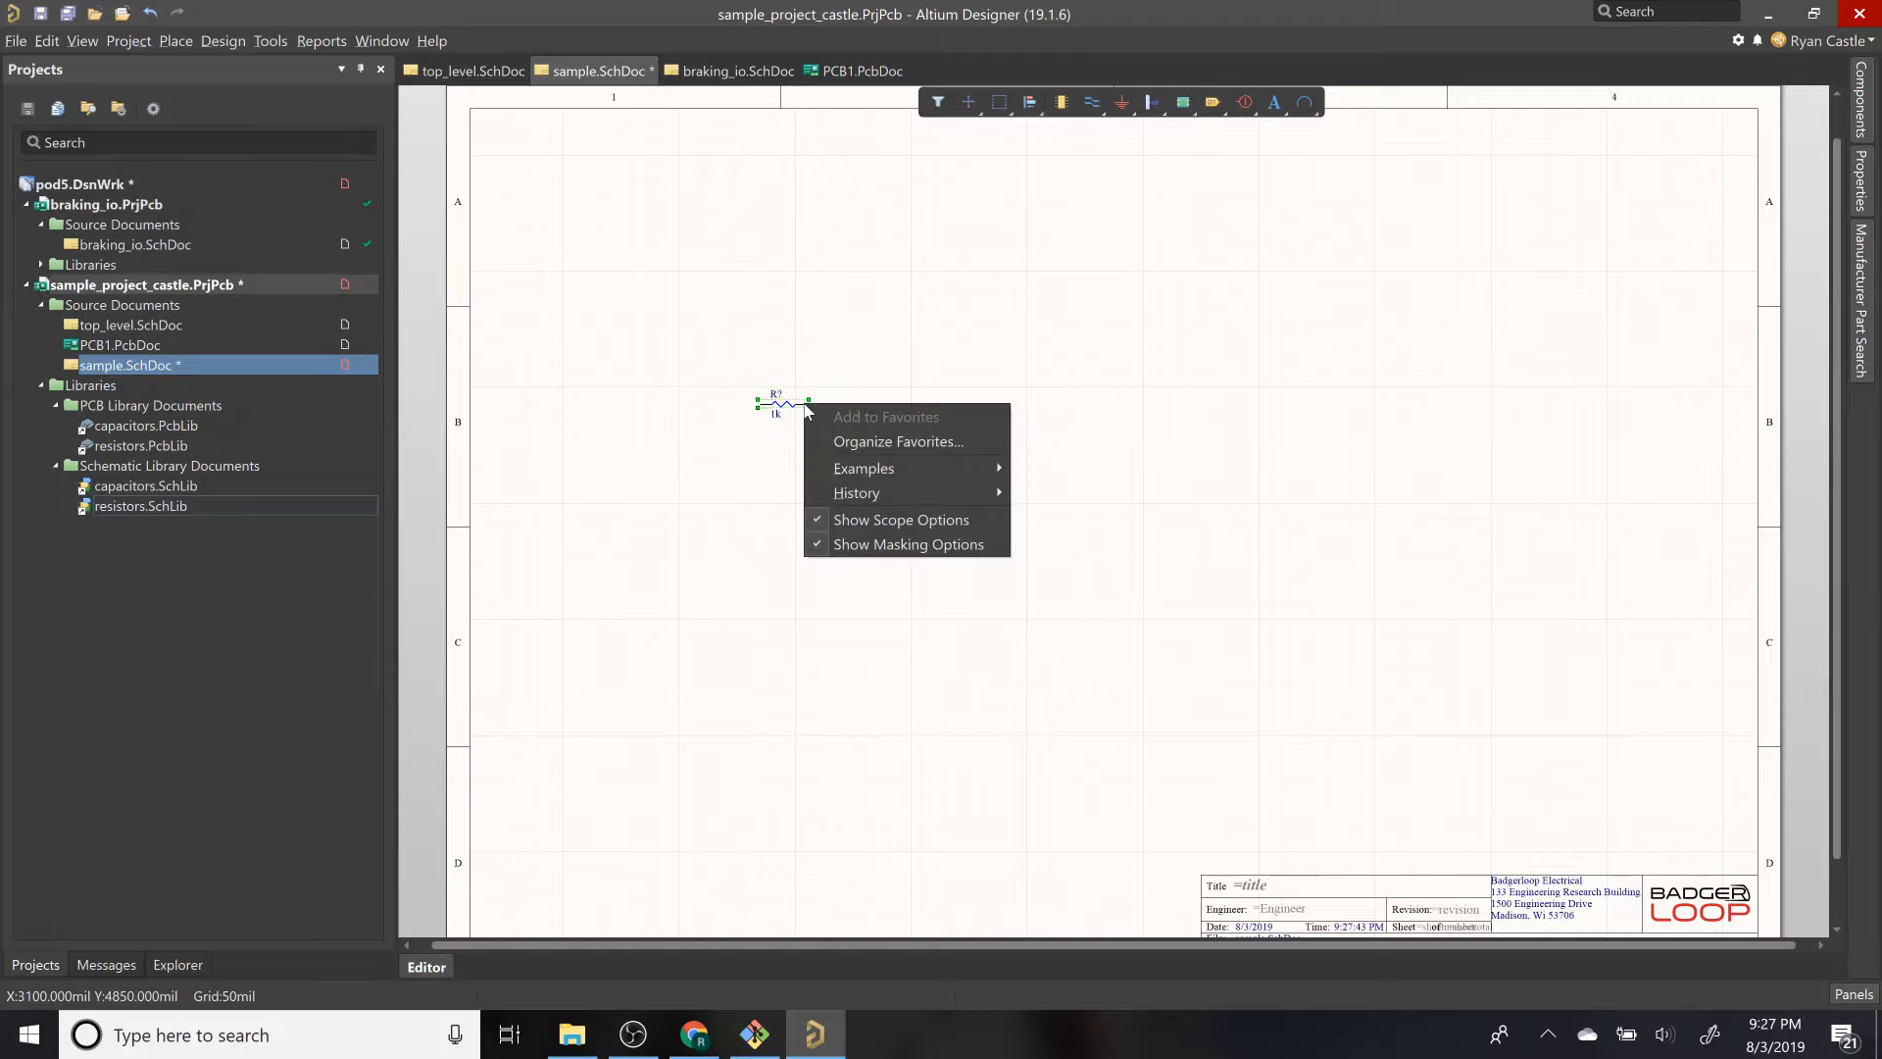
key("Escape")
left_click(1041, 515)
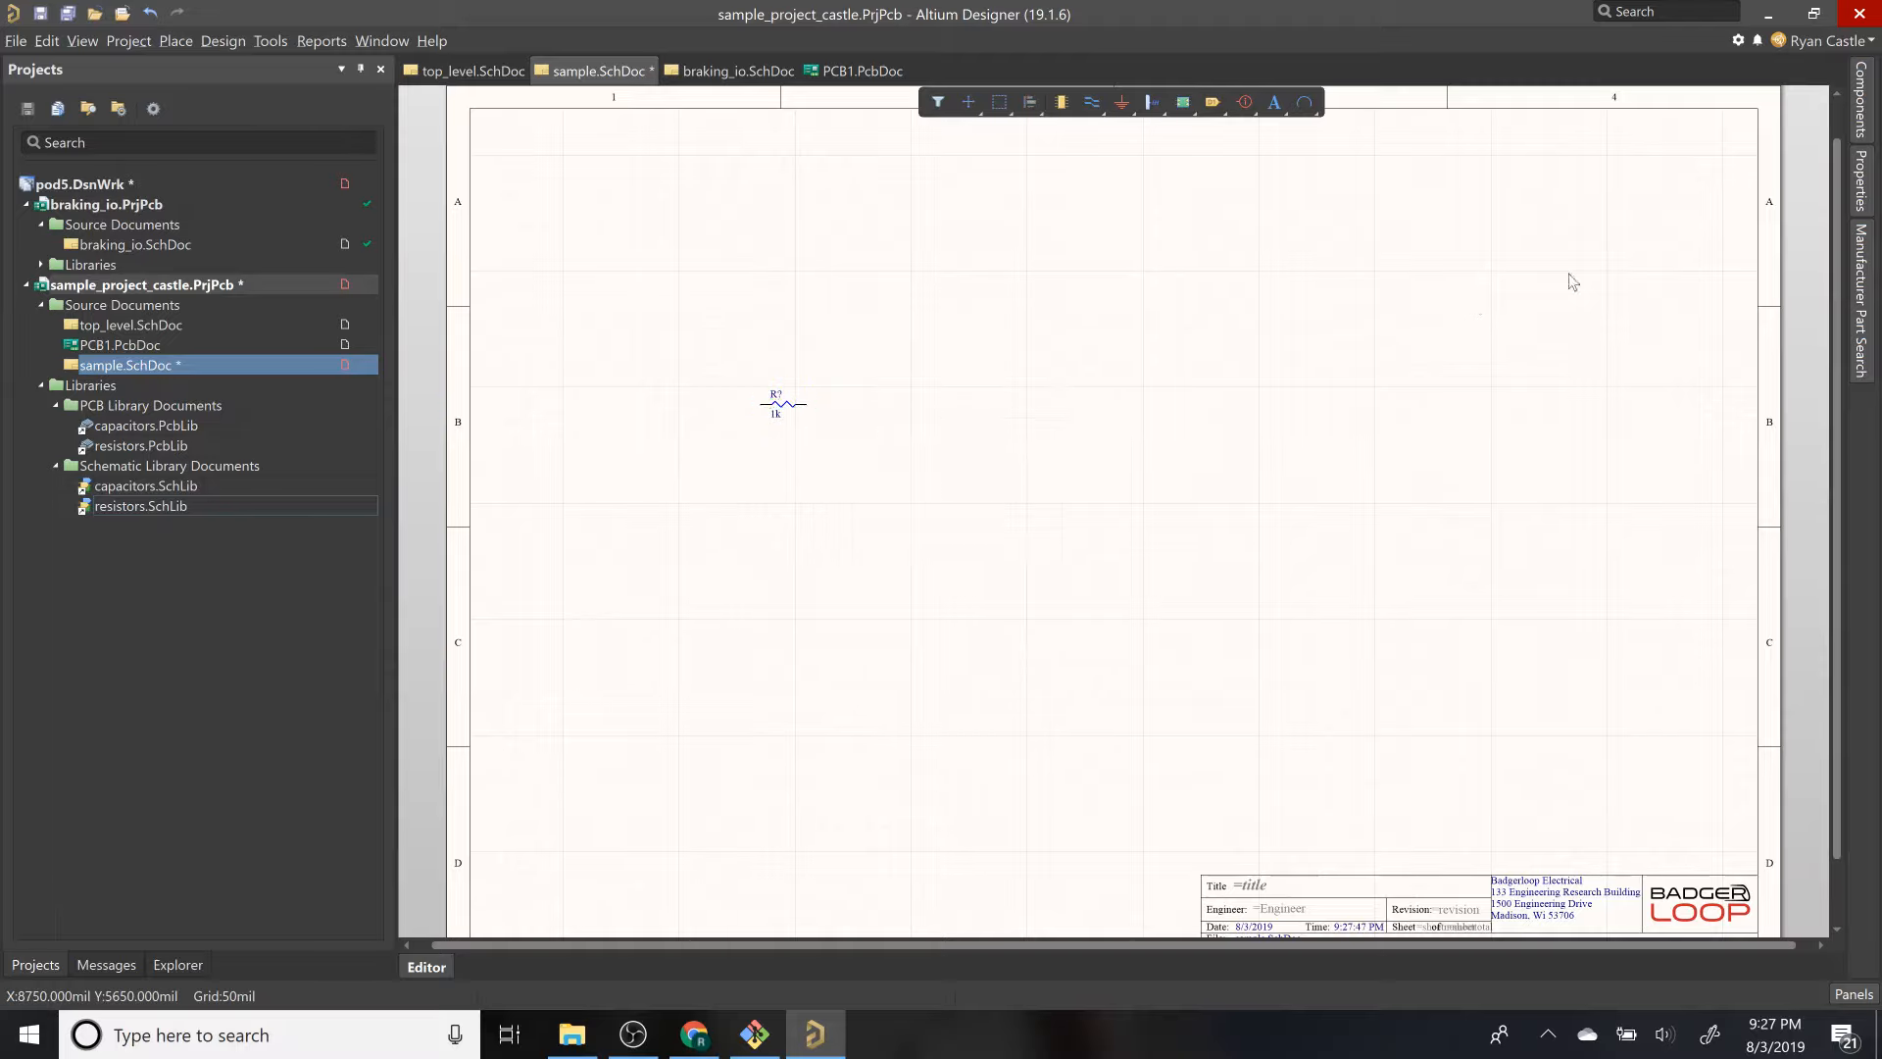
Step: Place two more of the same 1k 0805 resistors from the Components panel on the sample sheet
left_click(1859, 98)
left_click_drag(1052, 244, 666, 526)
left_click_drag(1022, 236, 649, 250)
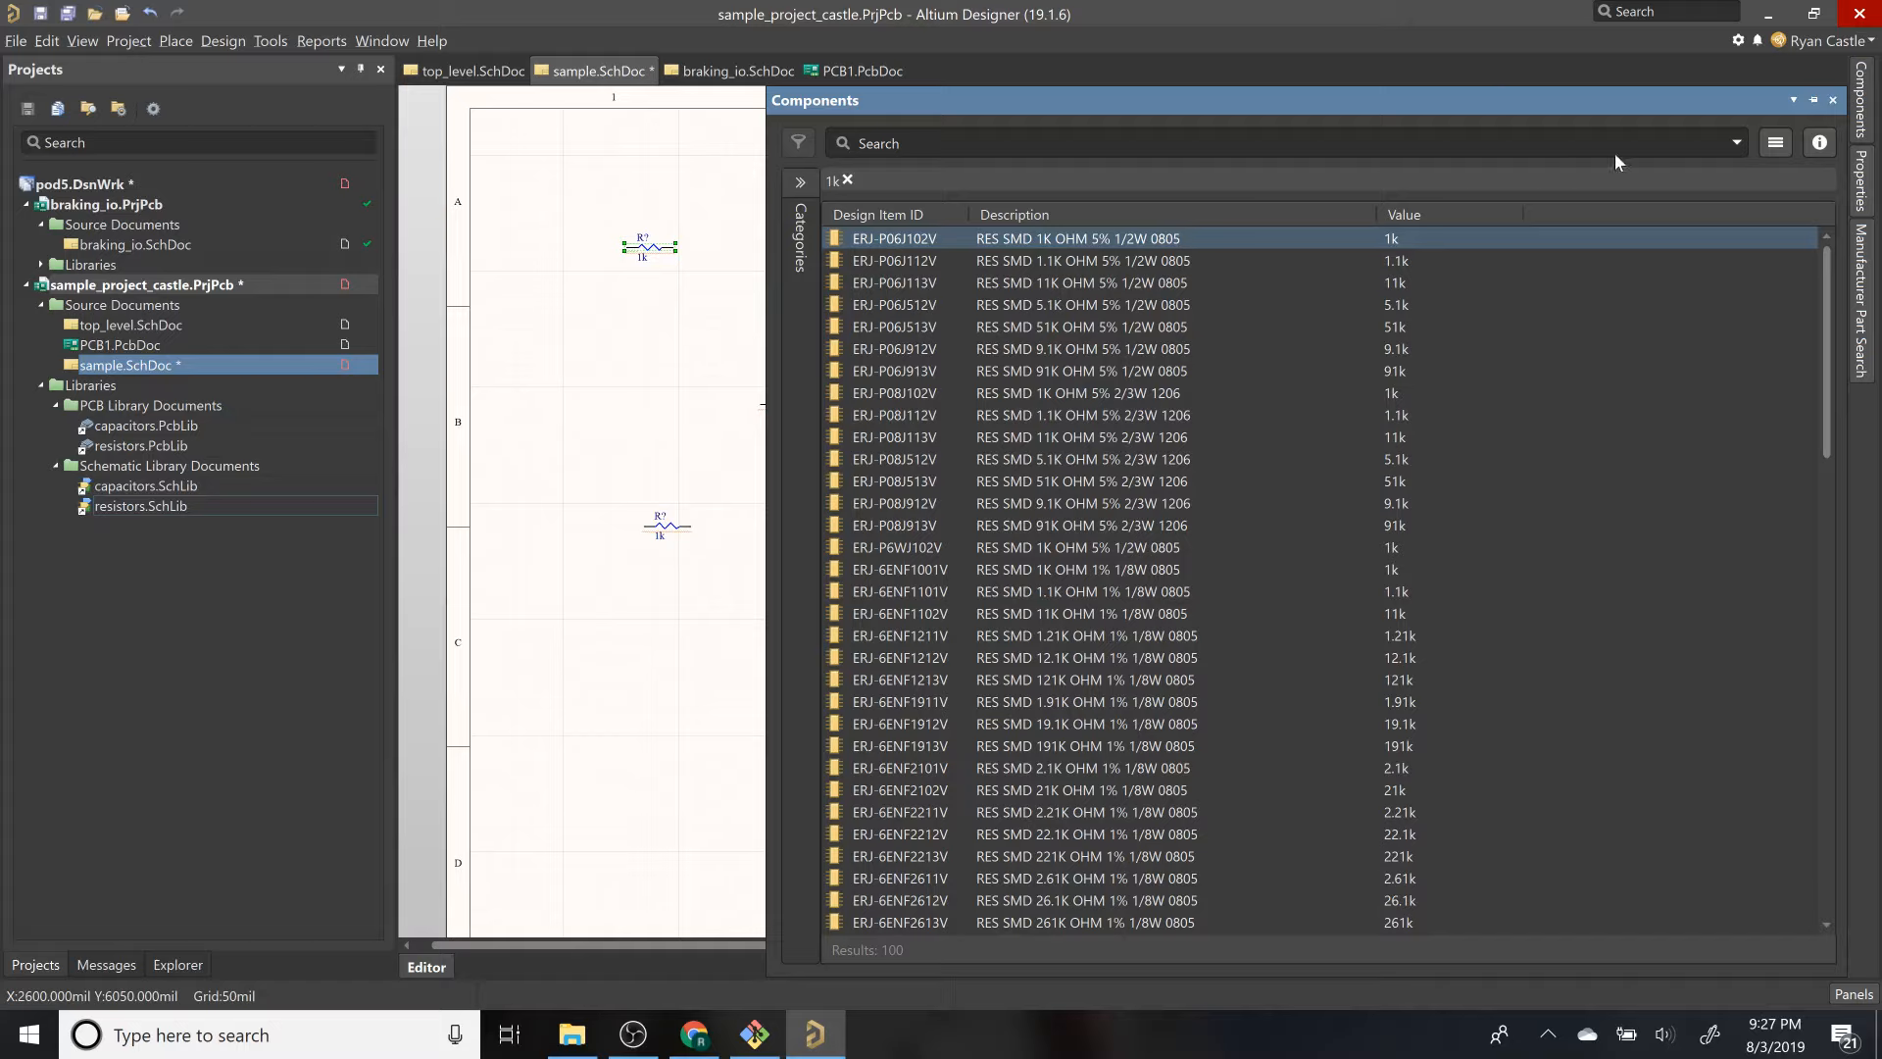
Step: Switch to capacitors.SchLib, filter it by 1uf and place the CAP CER 1UF 16V X7R 0805 capacitor between the two new resistors
left_click(1730, 145)
left_click(802, 183)
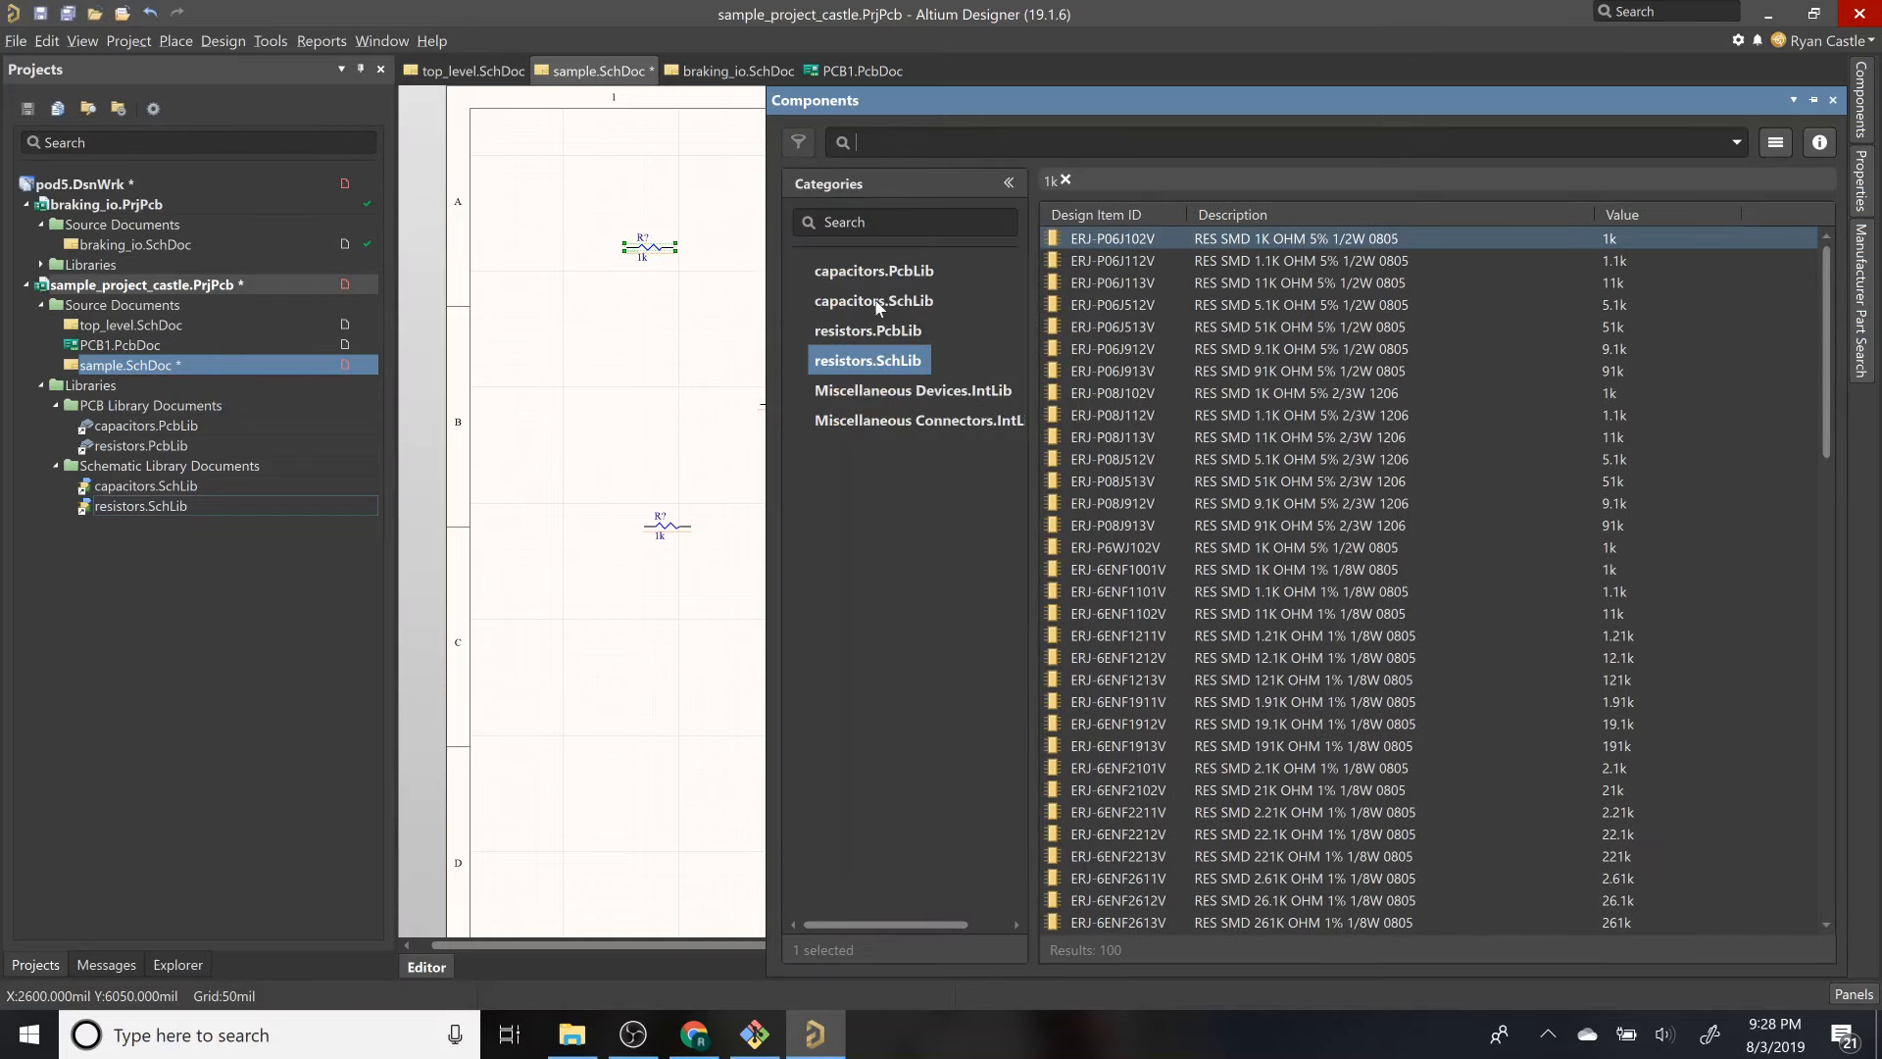
left_click(909, 303)
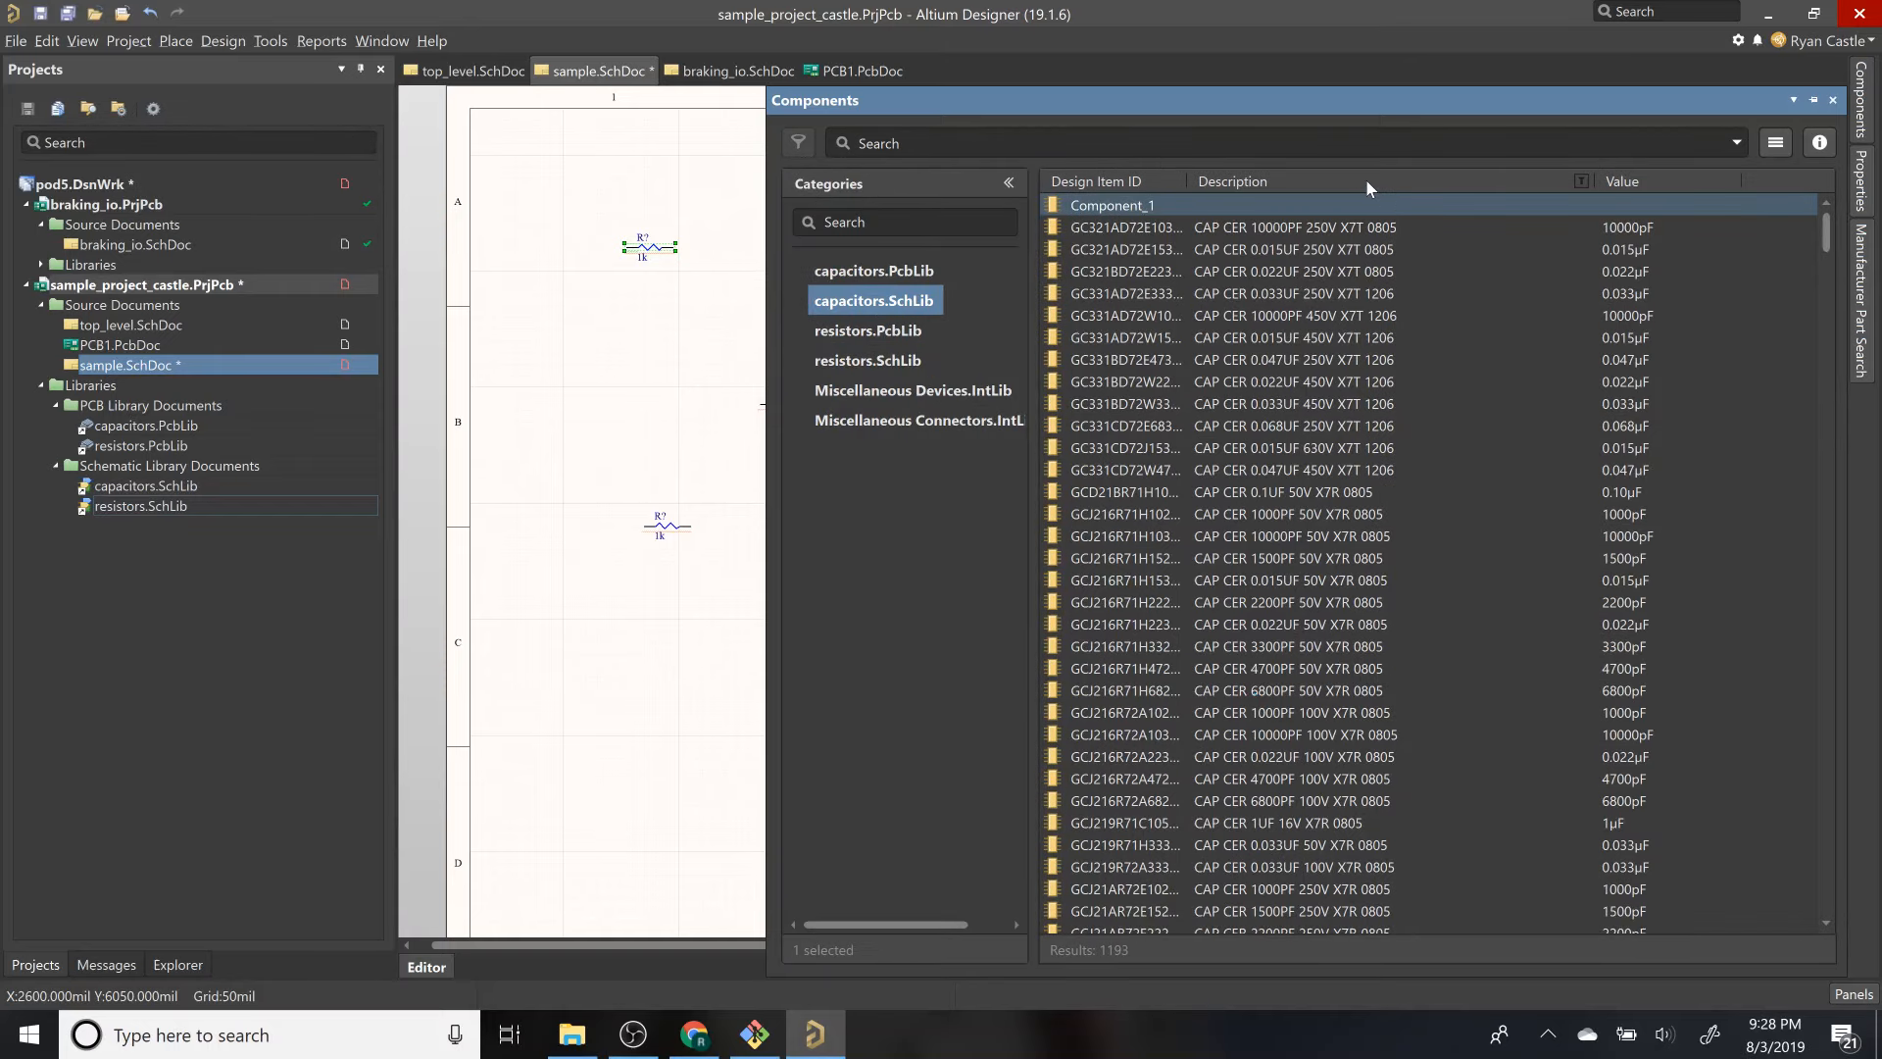
left_click(1411, 132)
key("Return")
left_click(1283, 268)
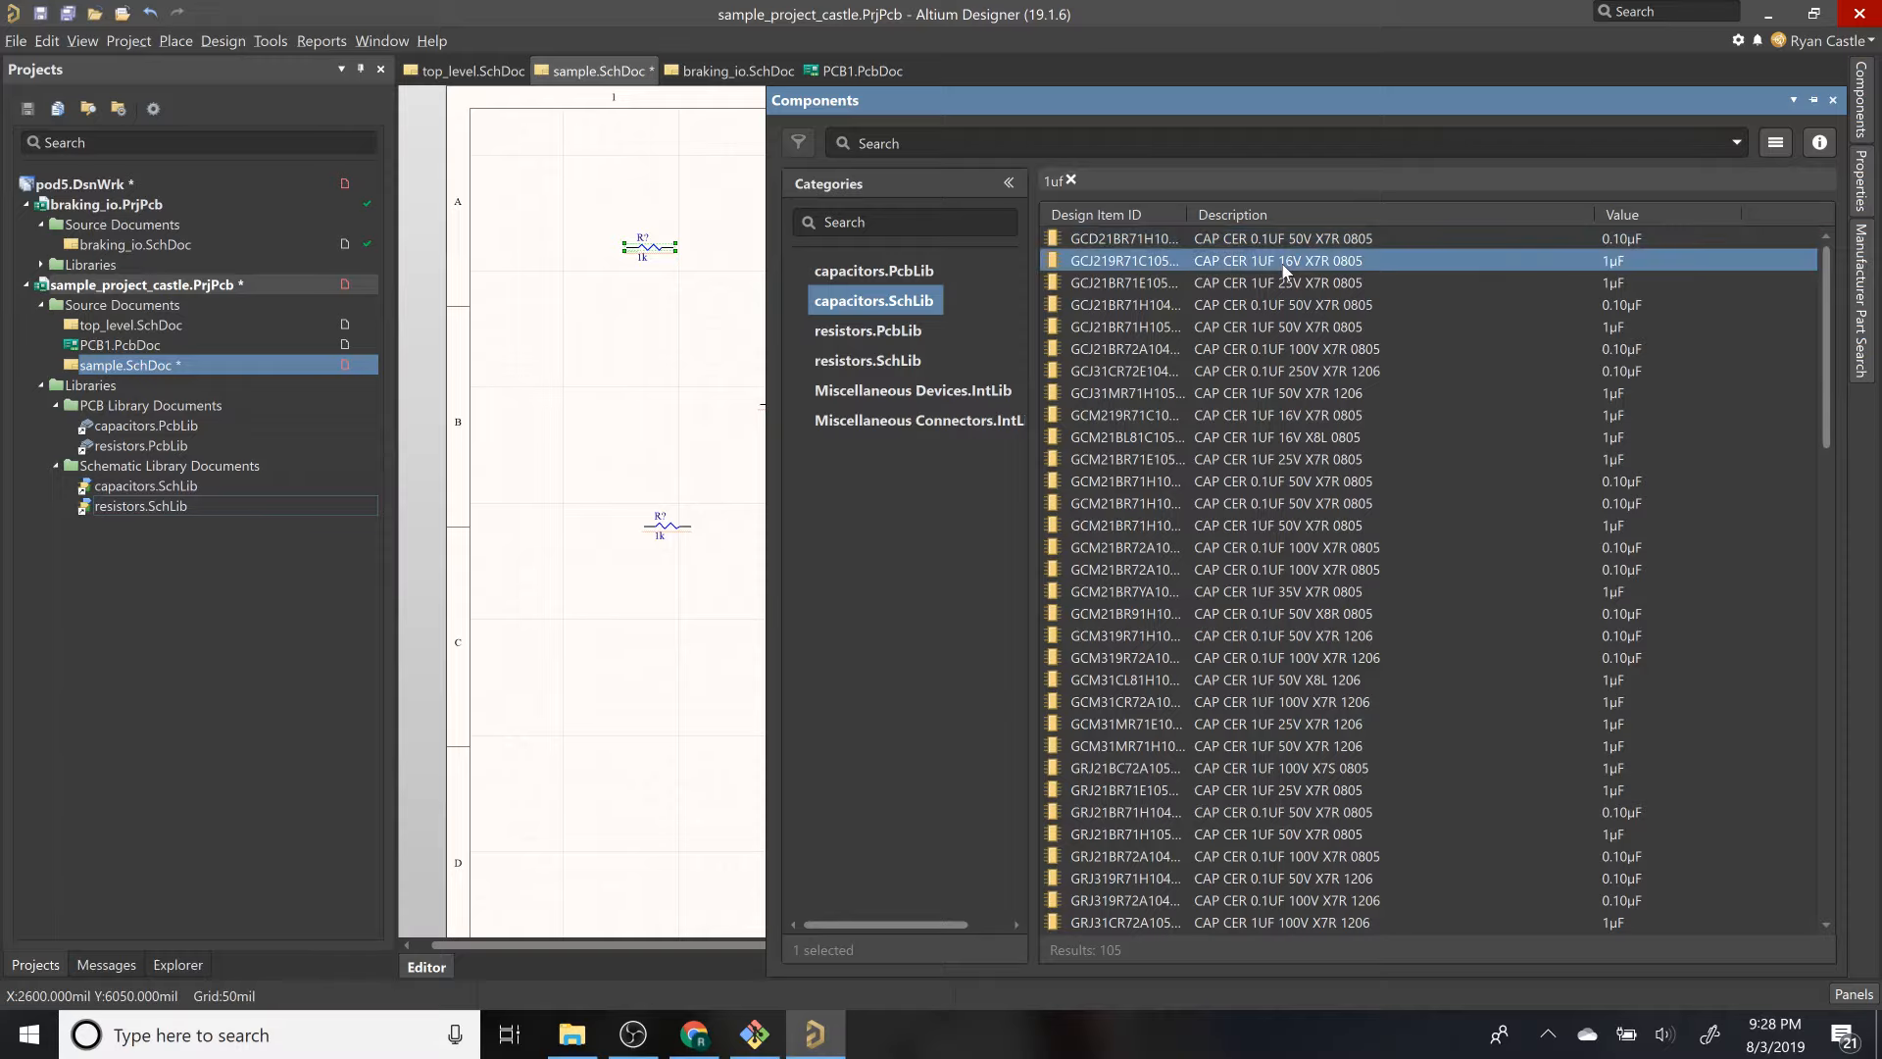
left_click_drag(1283, 268, 628, 363)
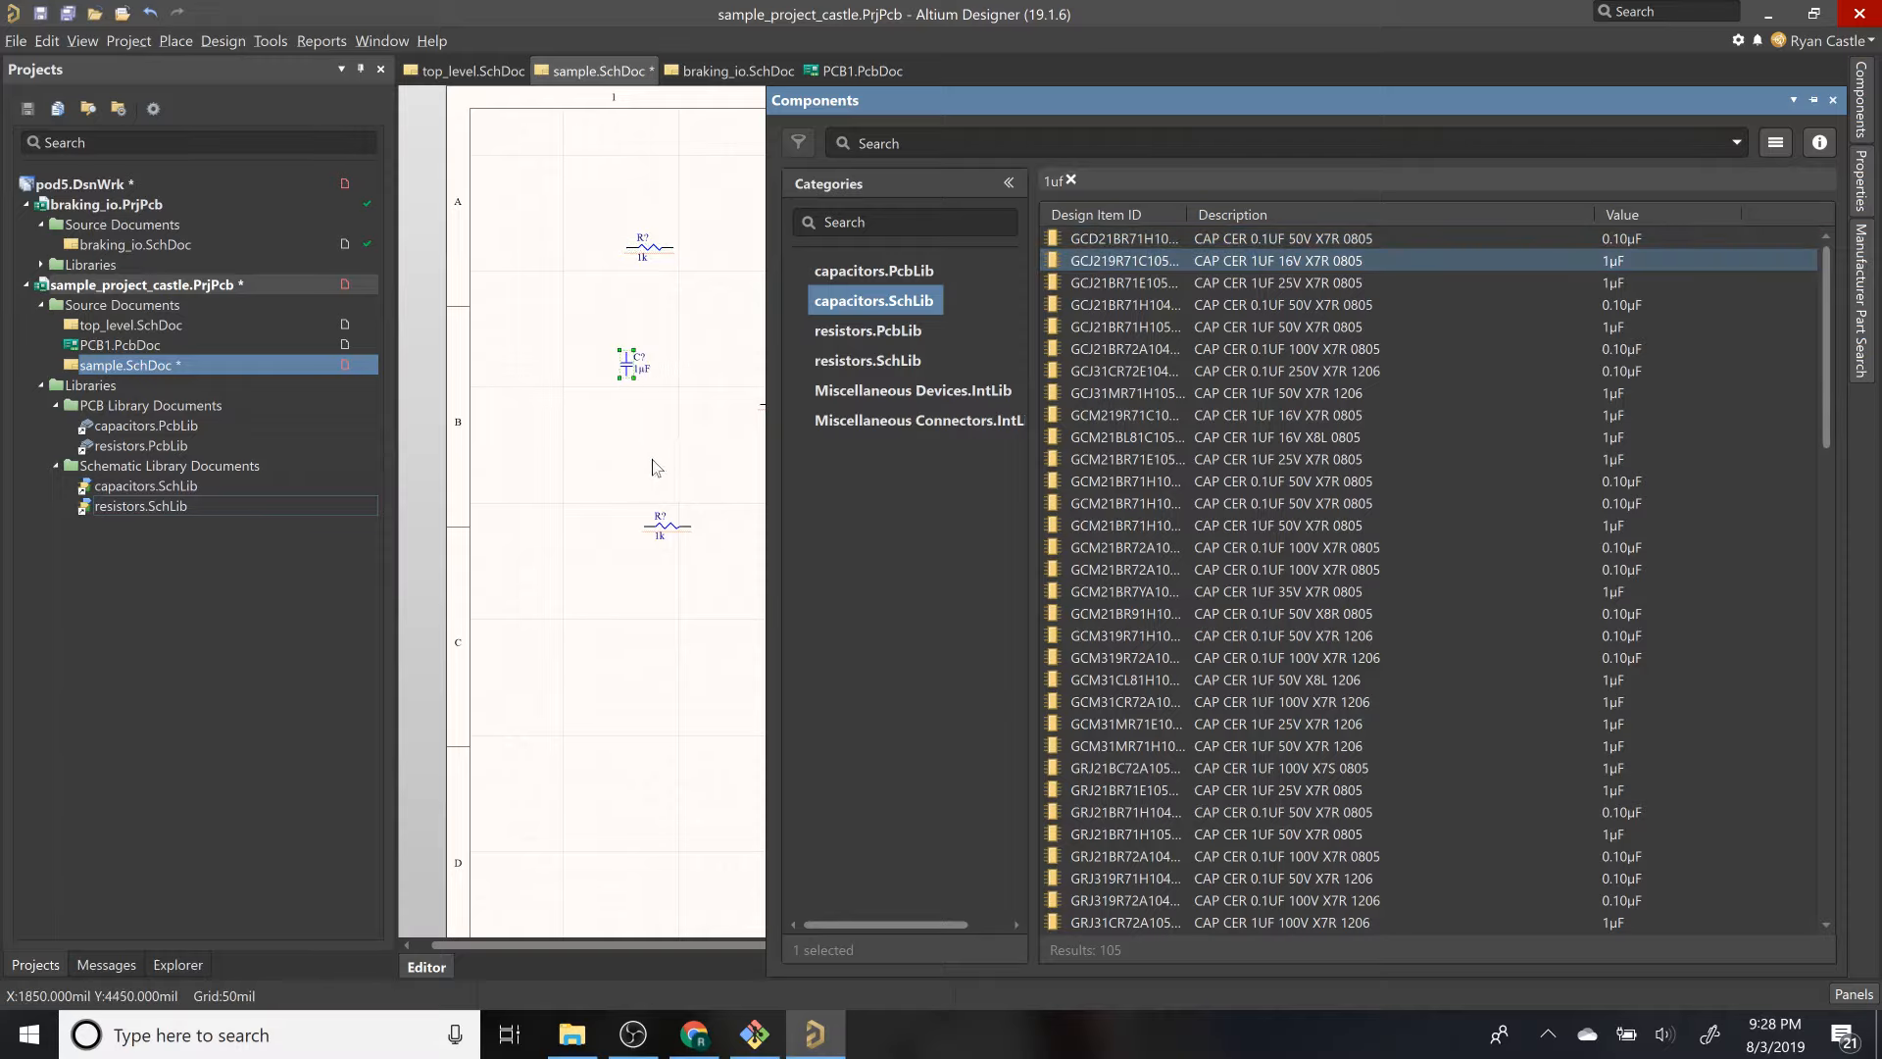
Step: Turn the centre and lowest resistors vertical side by side, and move the 1µF capacitor beside them
left_click(782, 403)
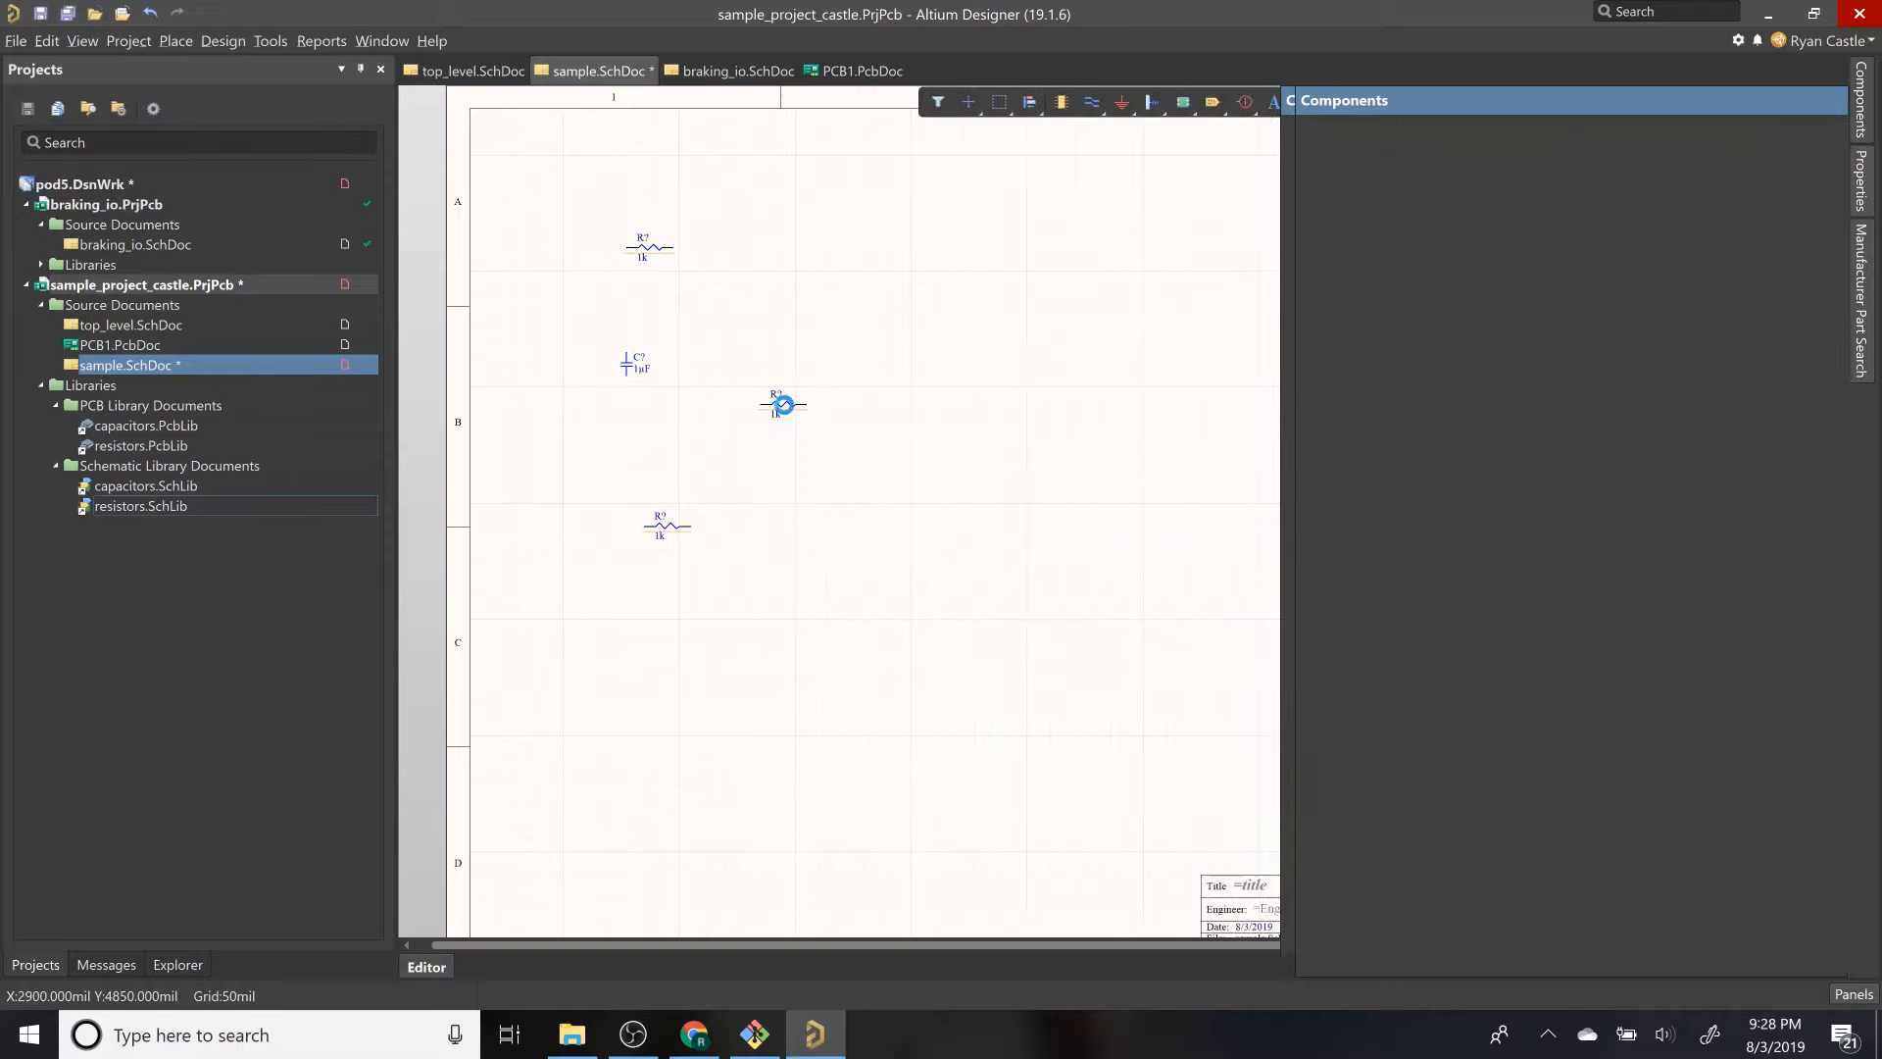
left_click_drag(781, 403, 853, 497)
key("space")
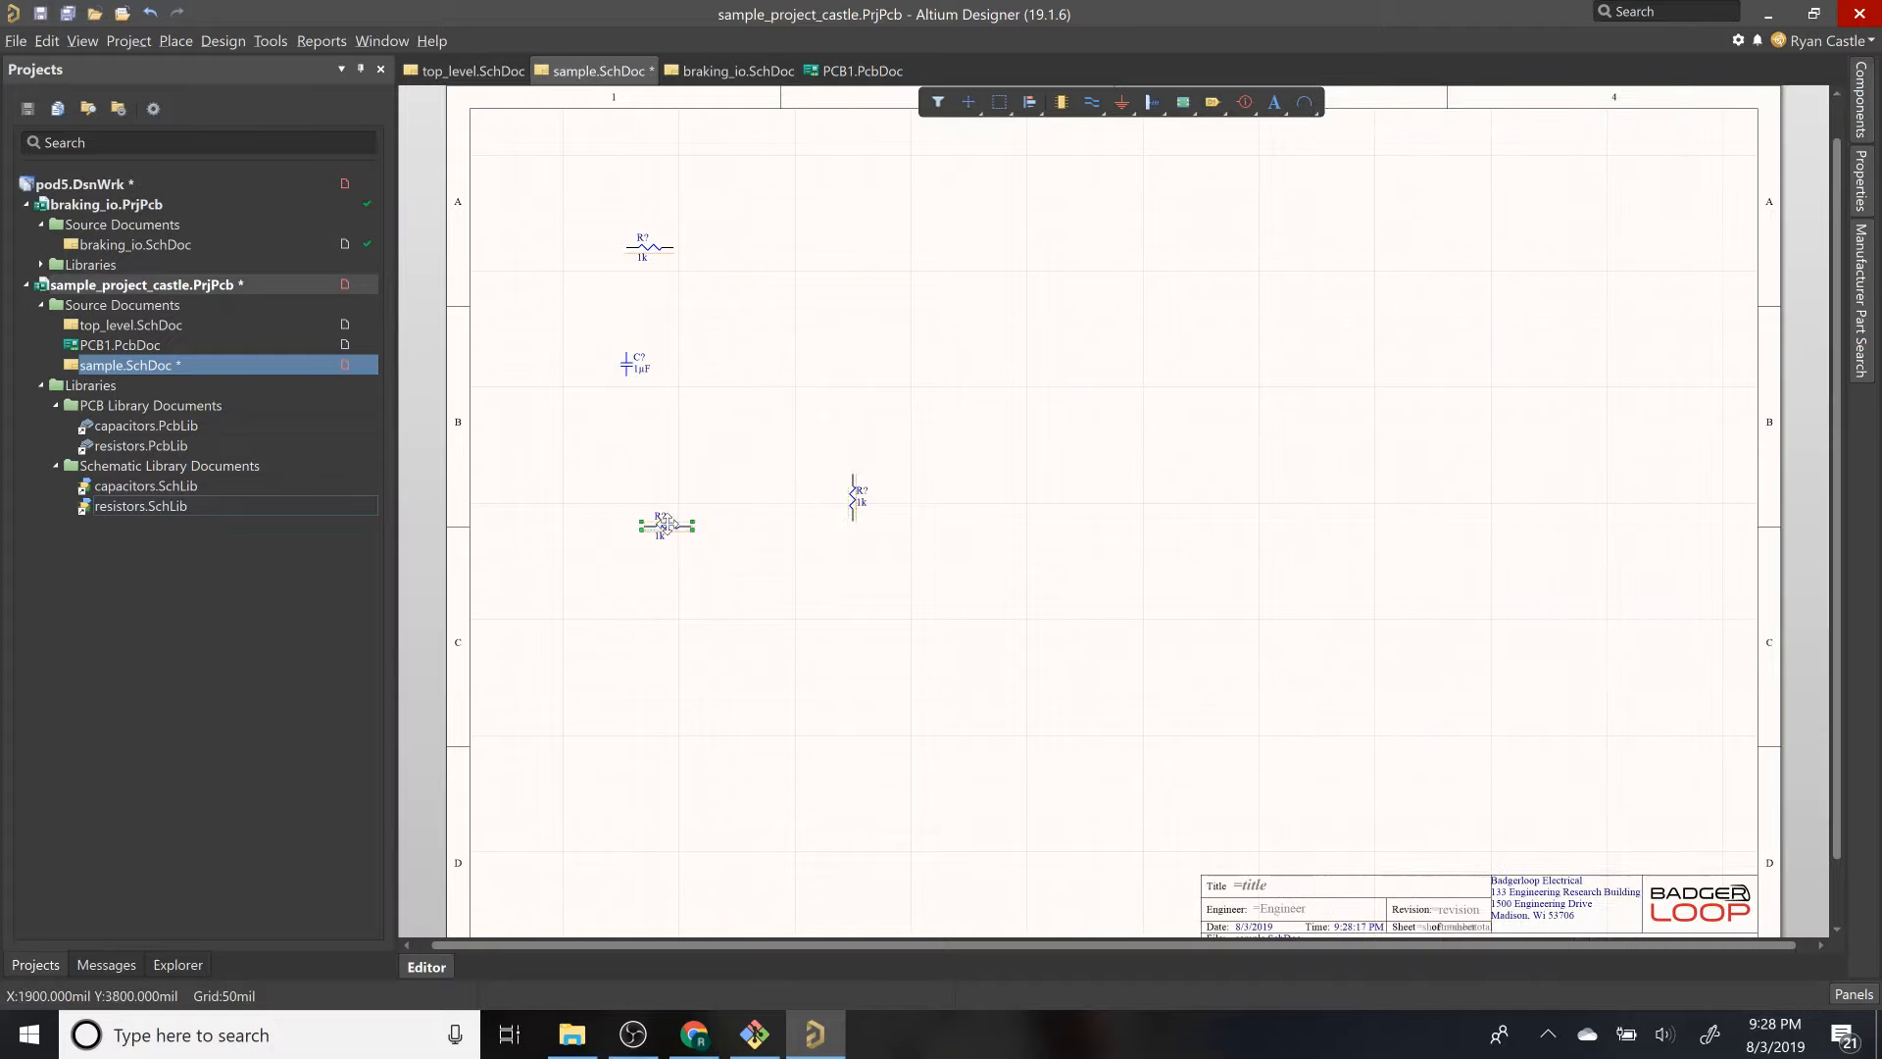
left_click_drag(684, 526, 801, 484)
key("space")
left_click(628, 365)
left_click_drag(628, 365, 752, 502)
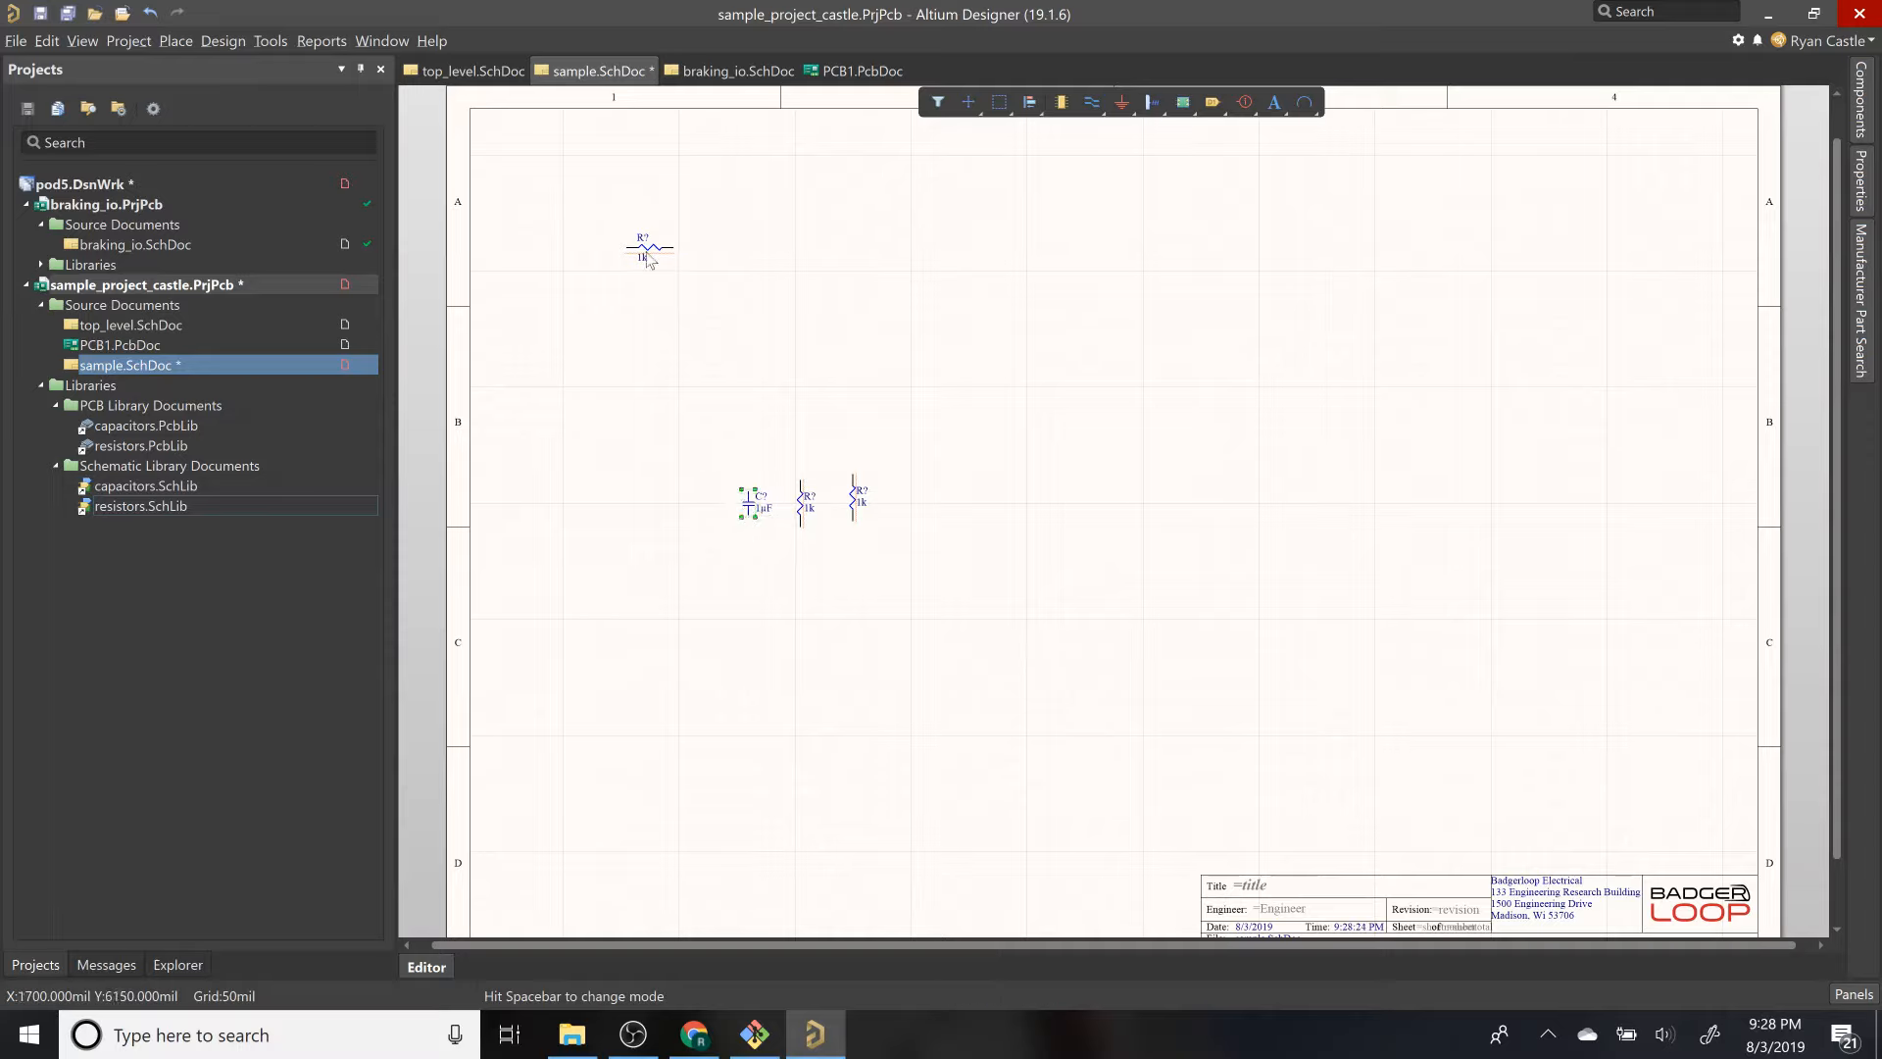
Step: Move the remaining resistor above the other two and rotate it vertical, undoing a further move
left_click_drag(651, 248, 871, 406)
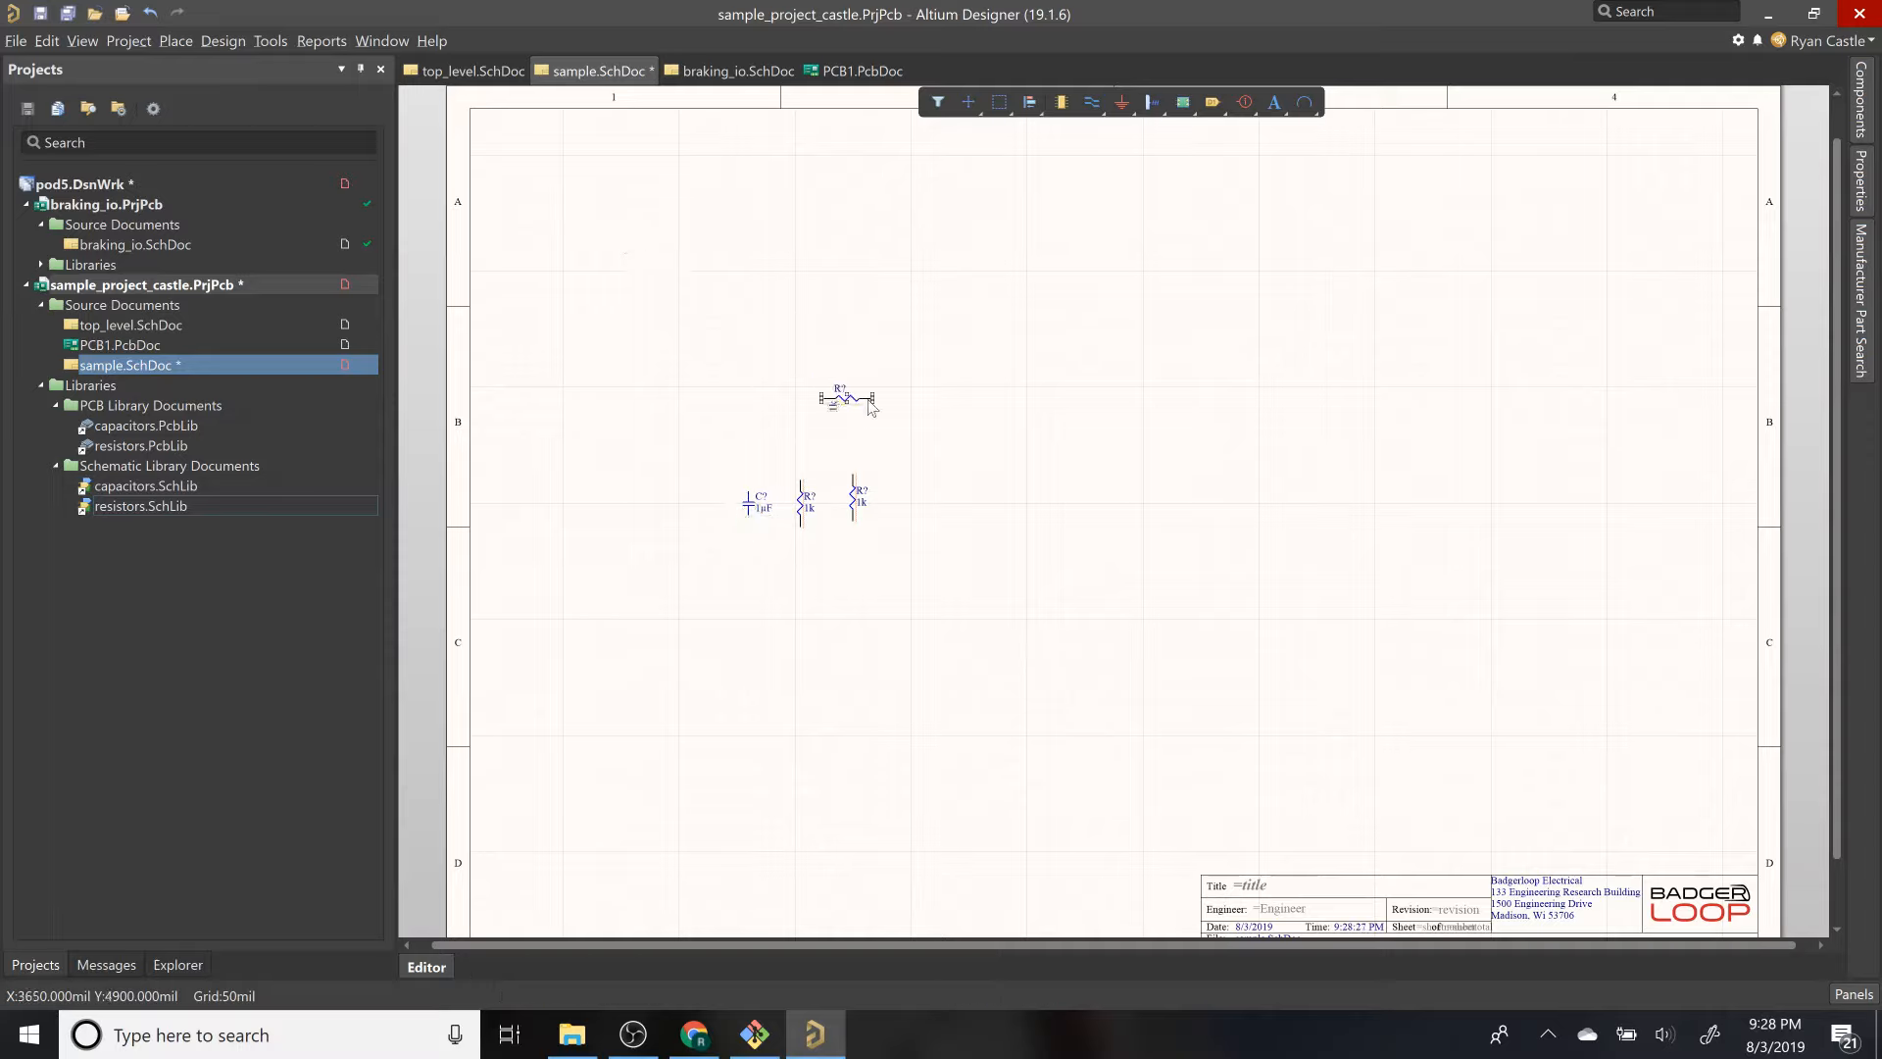
left_click(849, 398)
key("space")
left_click_drag(855, 396, 931, 494)
key("ctrl+z")
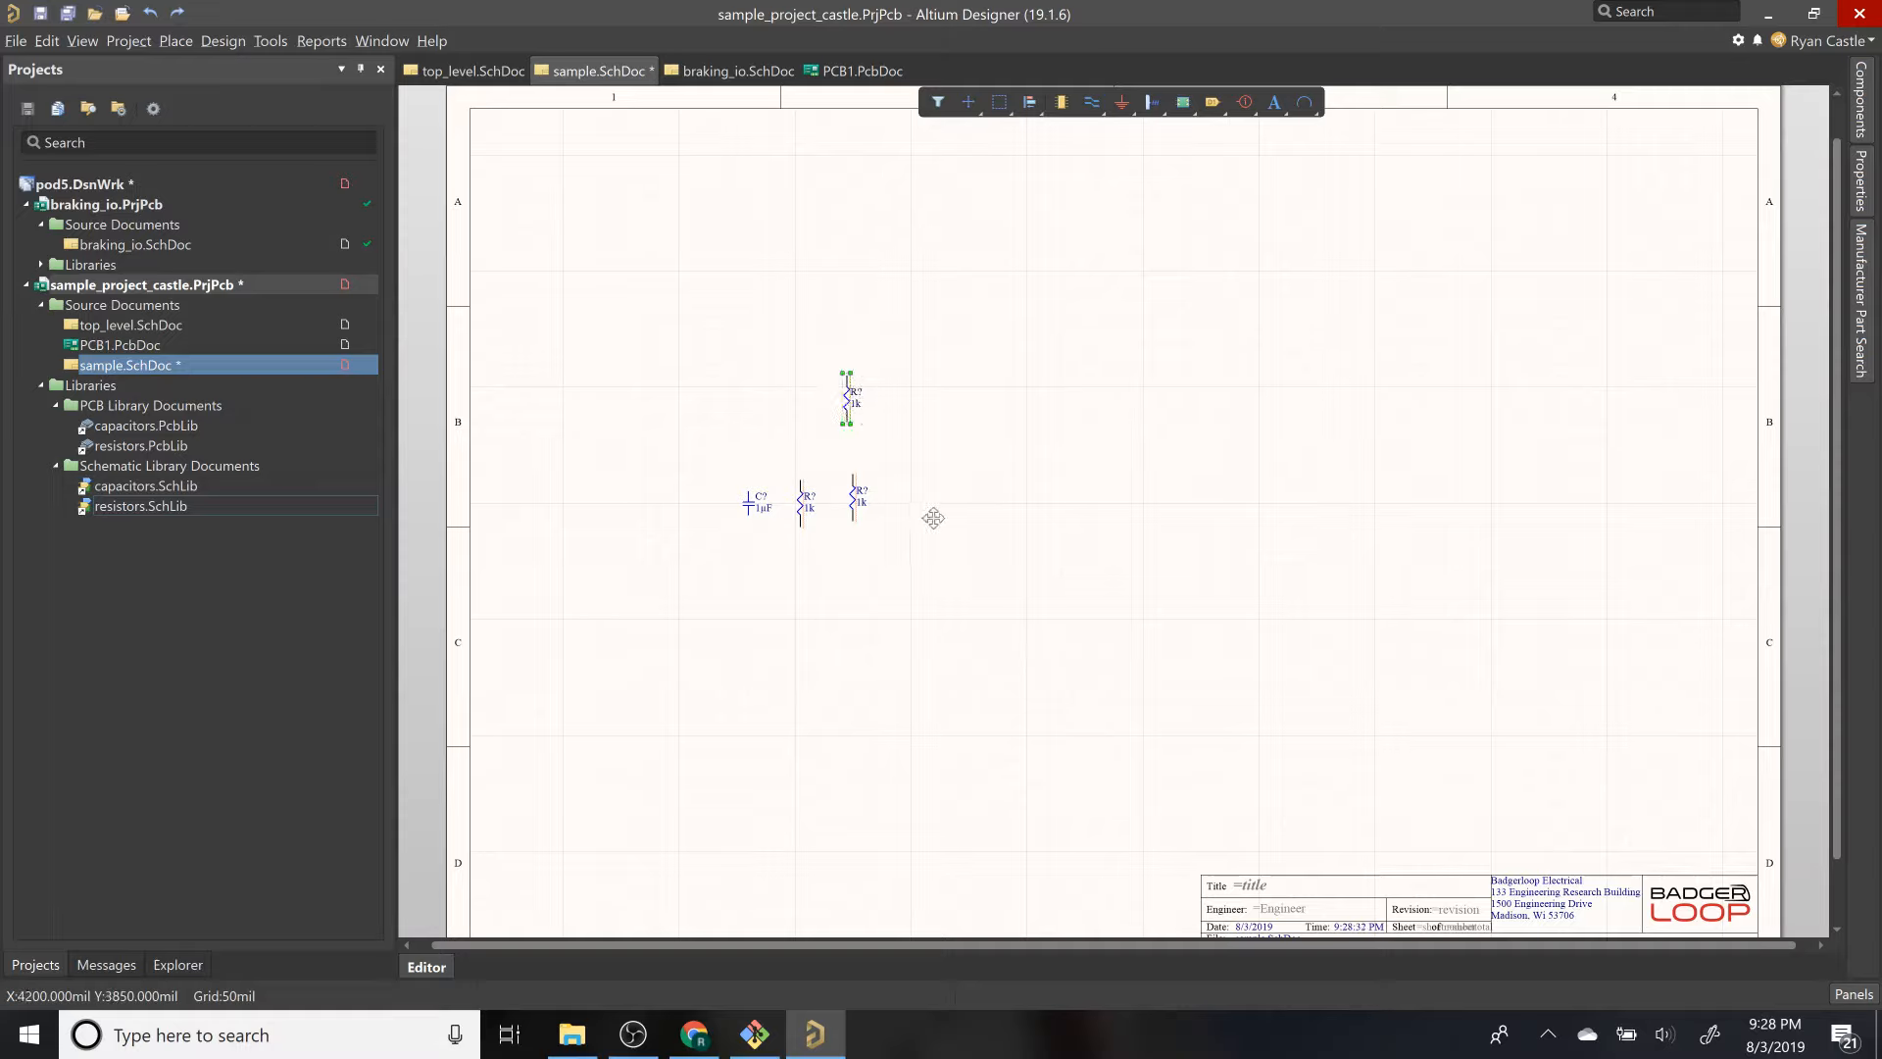
Step: Arrange the capacitor and the three vertical resistors in a level row, evenly spaced about 1000 mil apart
scroll(889, 480, "up", 2, "ctrl")
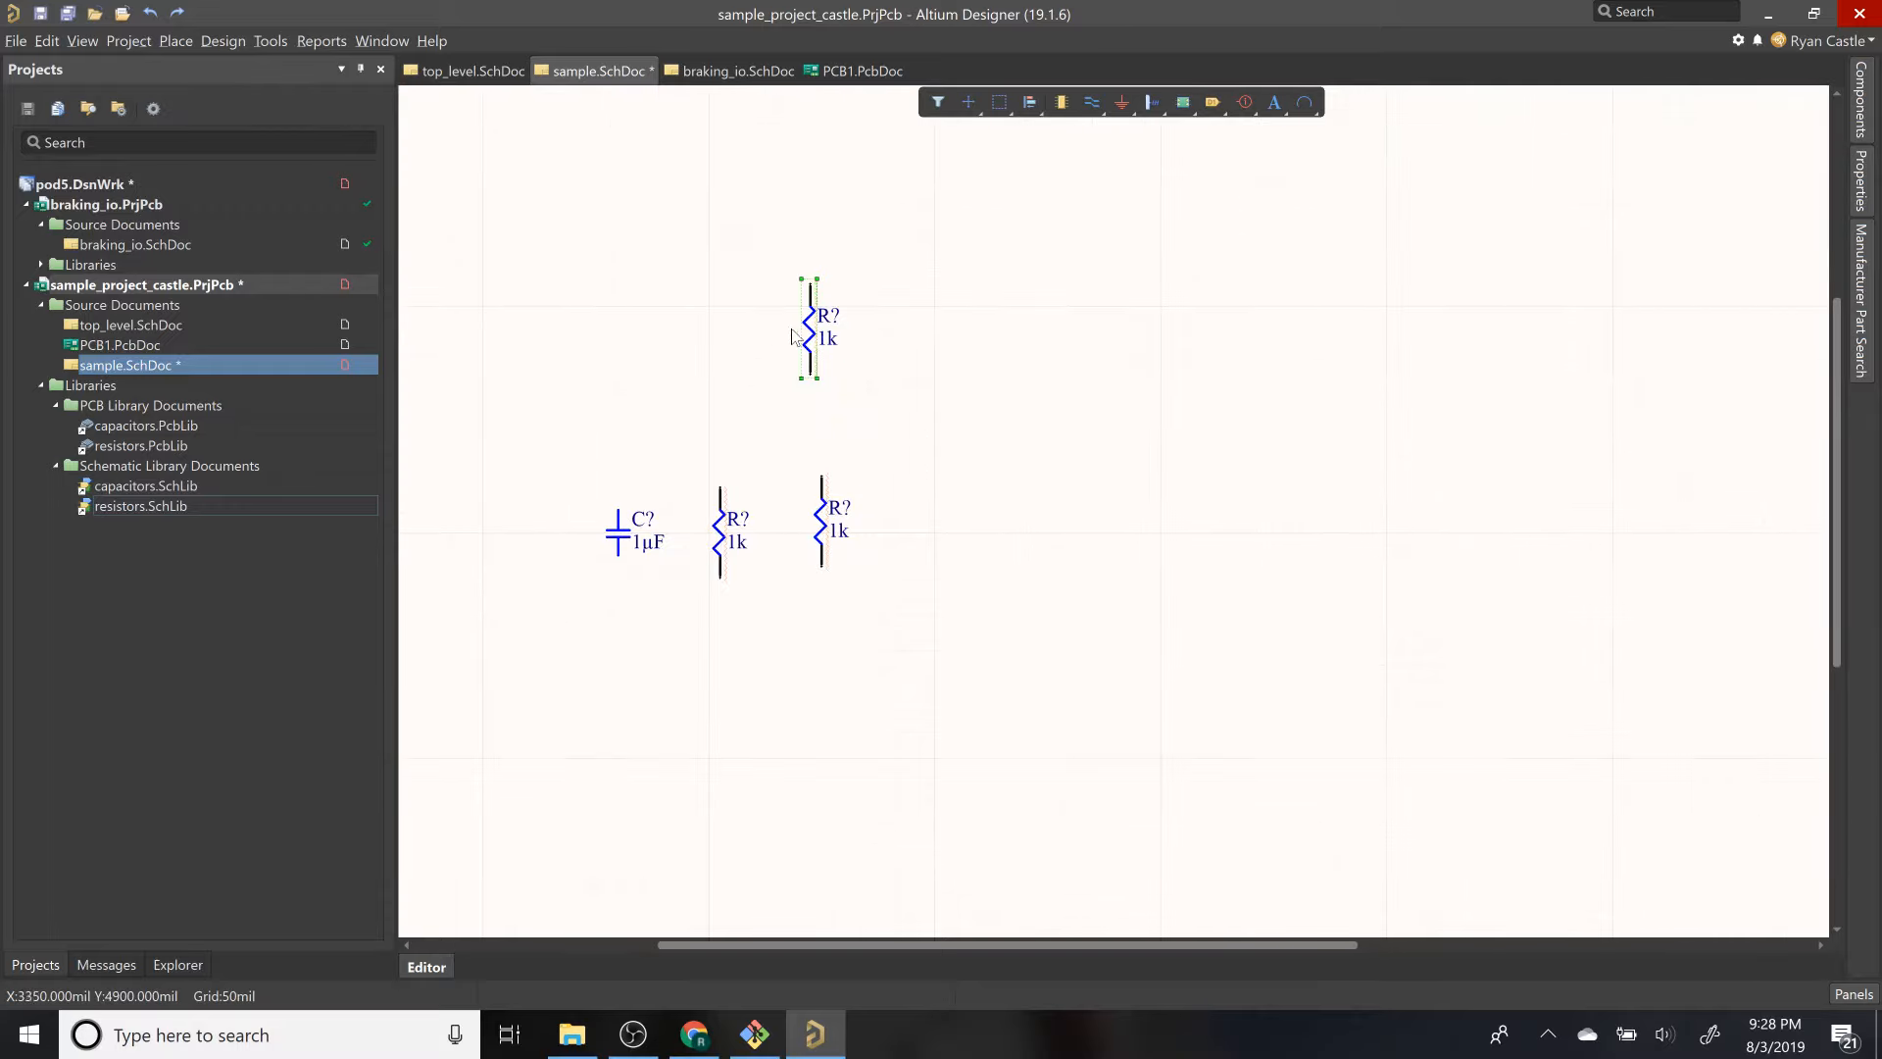
left_click_drag(812, 338, 936, 522)
left_click_drag(815, 521, 1161, 526)
left_click_drag(721, 534, 477, 513)
left_click_drag(703, 451, 708, 434)
left_click(814, 576)
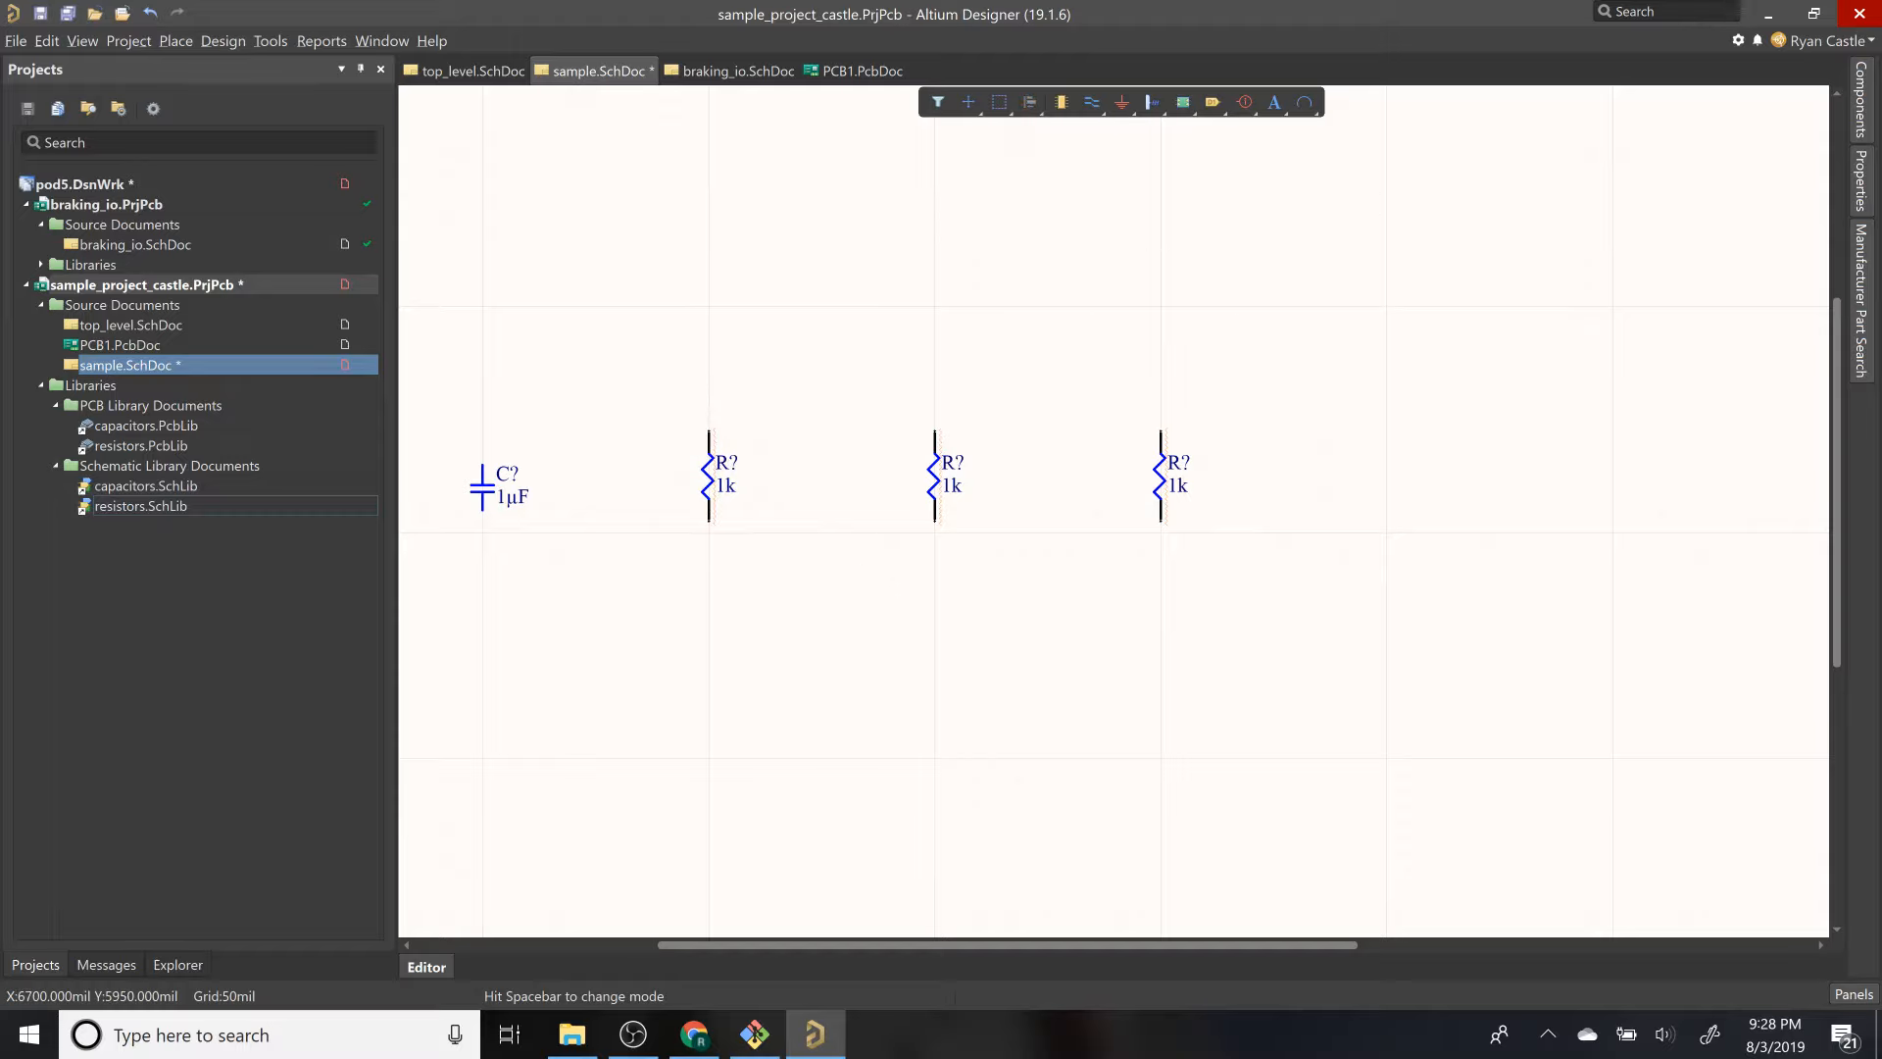
Step: Search for grid and review the Schematic – Grids preferences, closing them without changes
left_click(1674, 12)
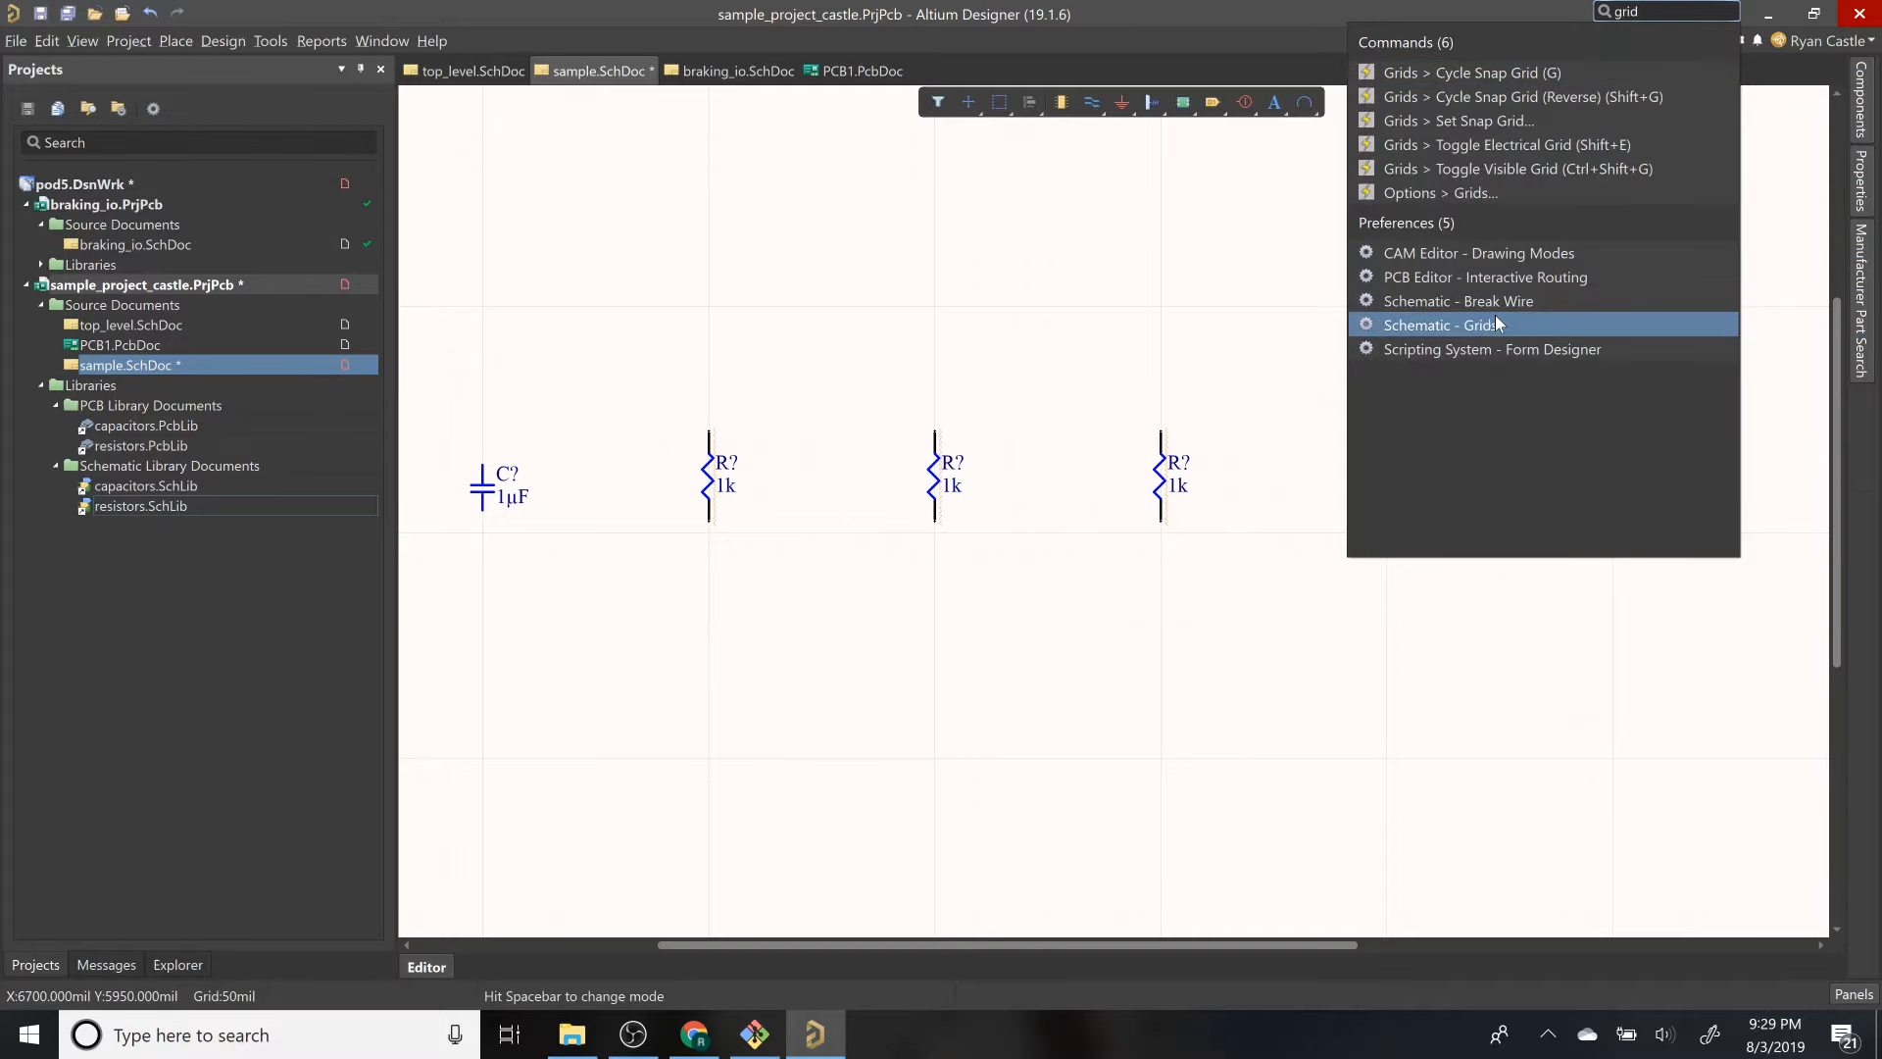
left_click(1496, 323)
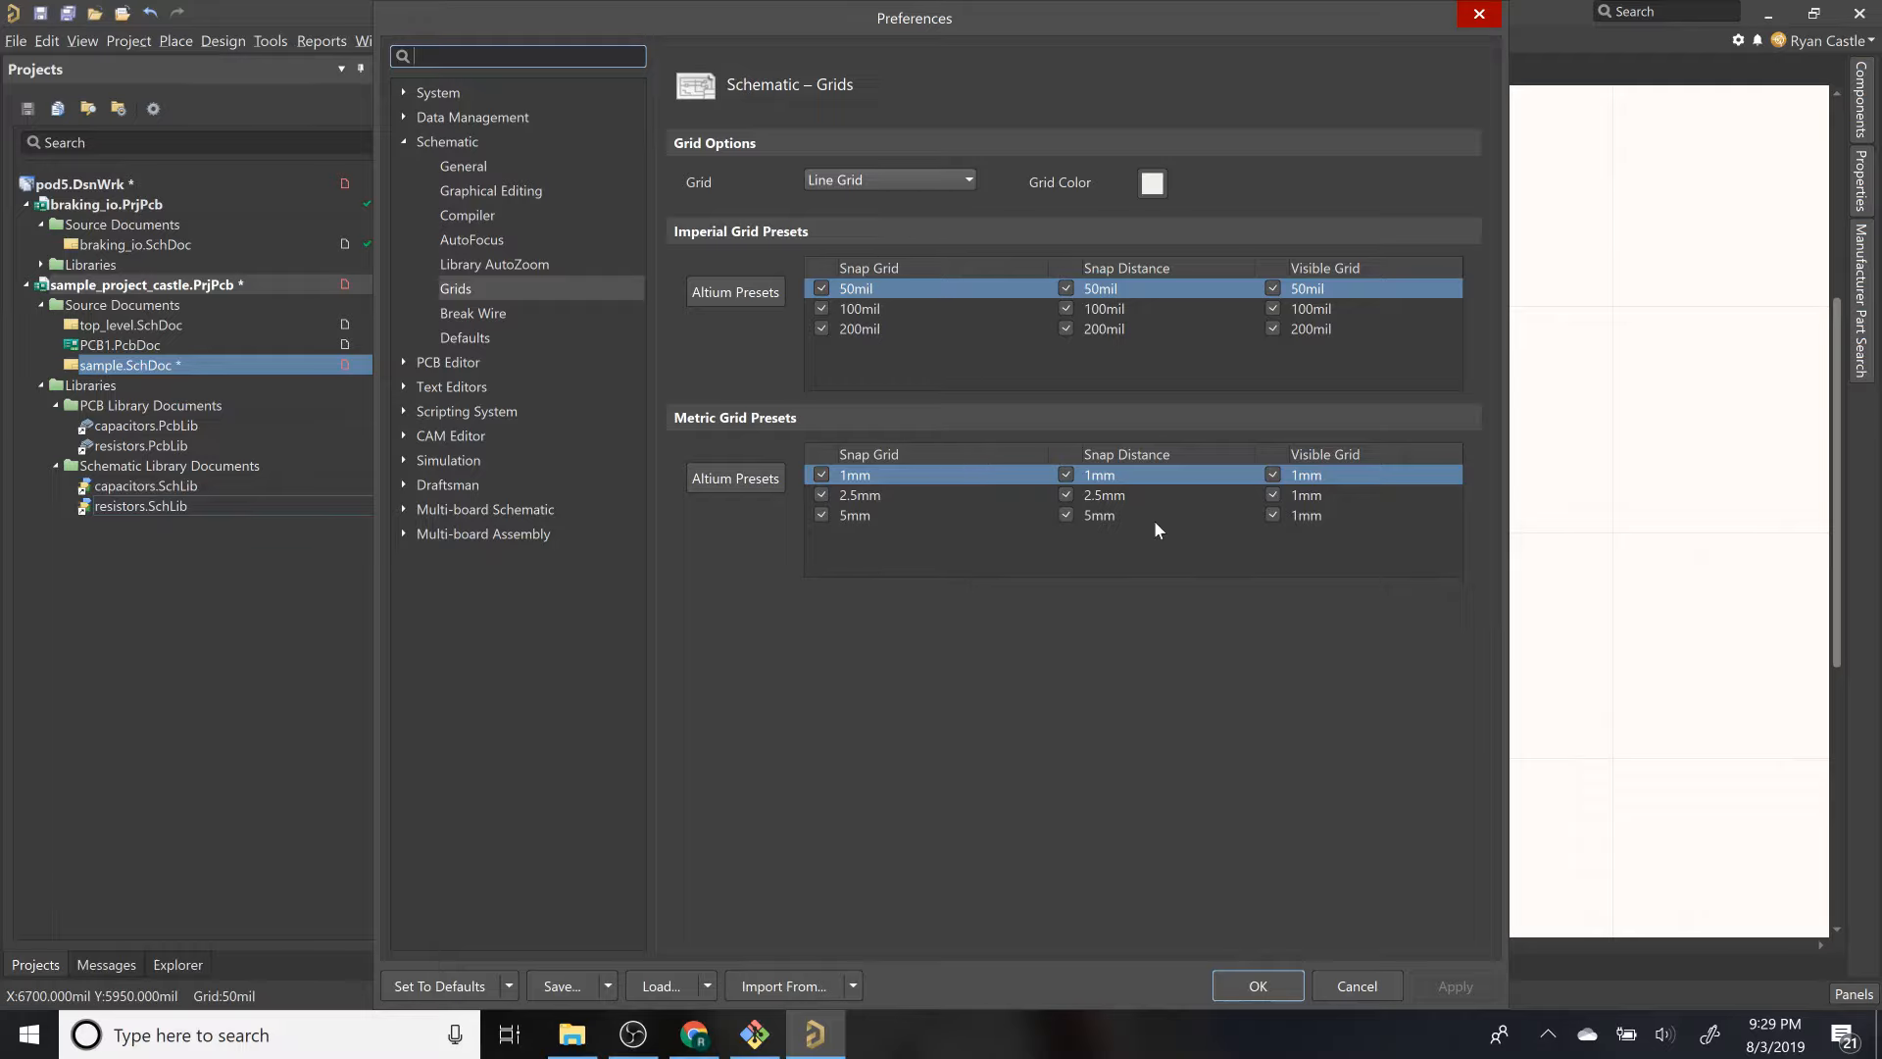
key("Escape")
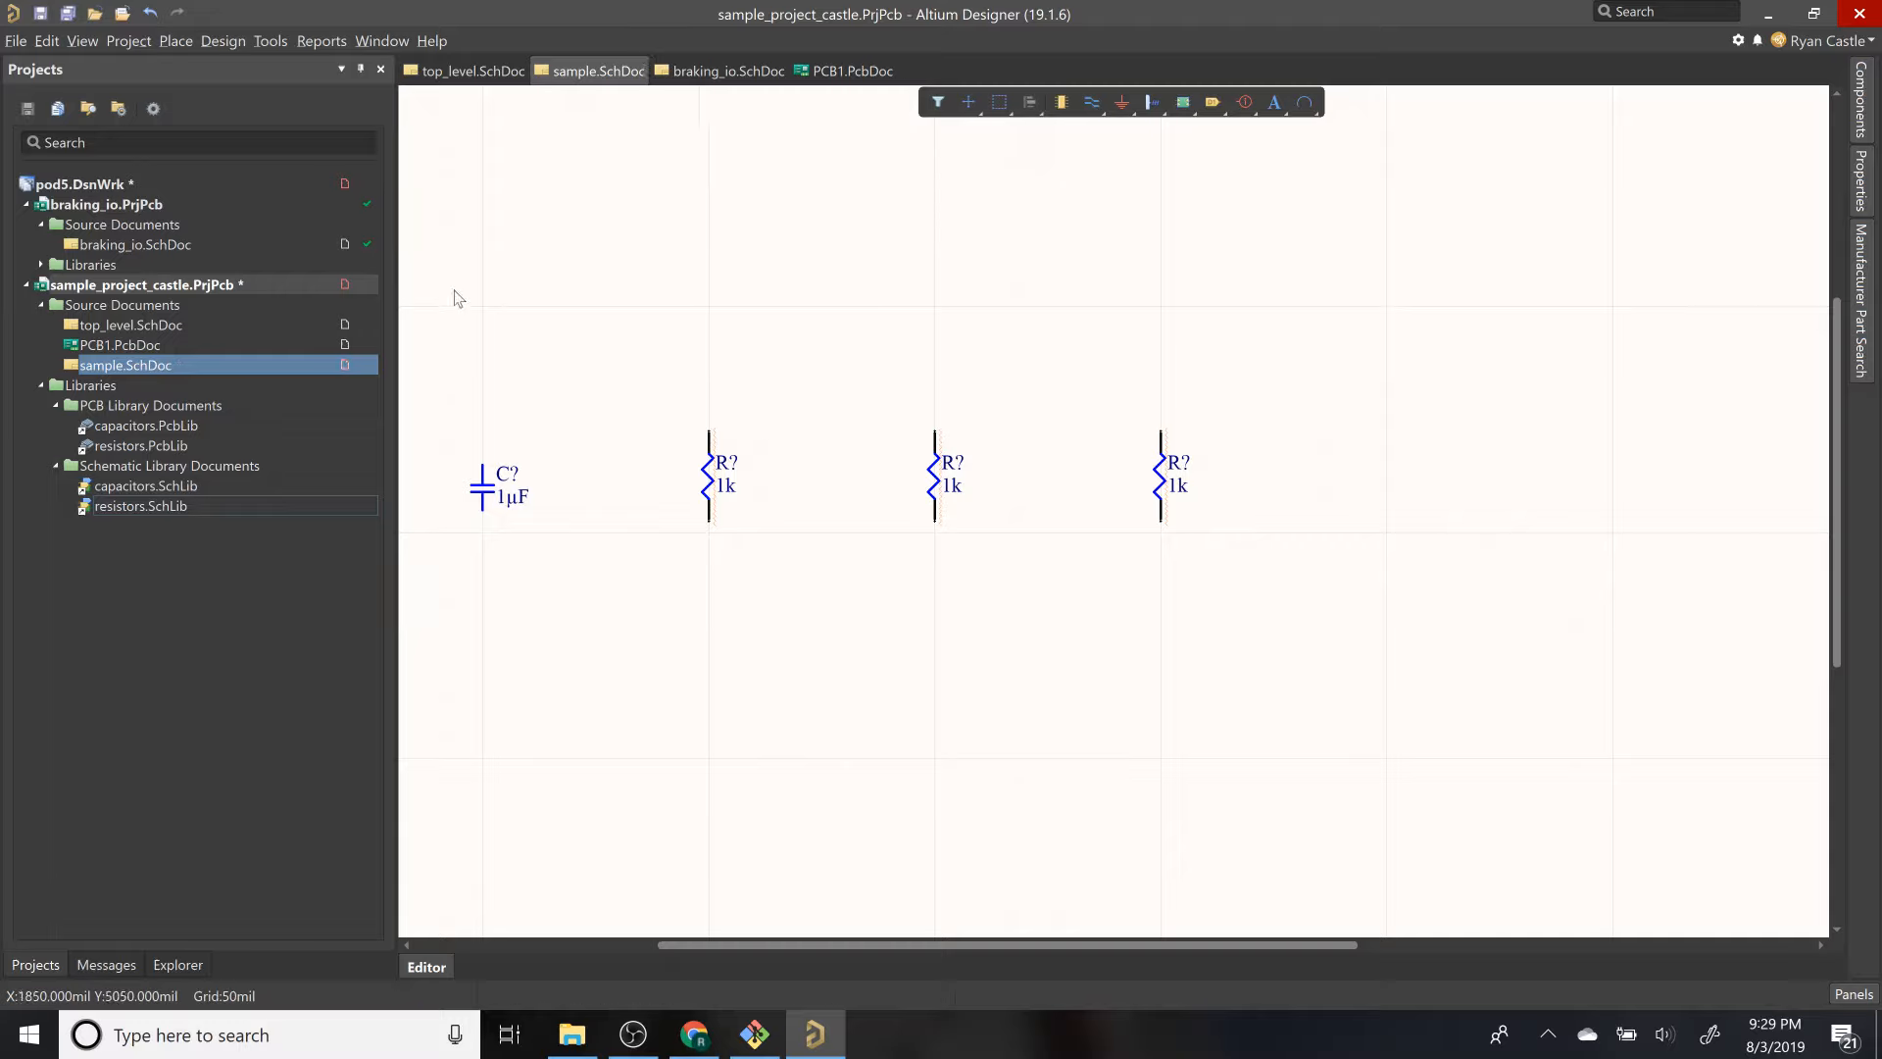
Step: Draw a wire from the upper pin of the rightmost resistor, 350 mil up and across to the capacitor's upper pin
left_click(178, 43)
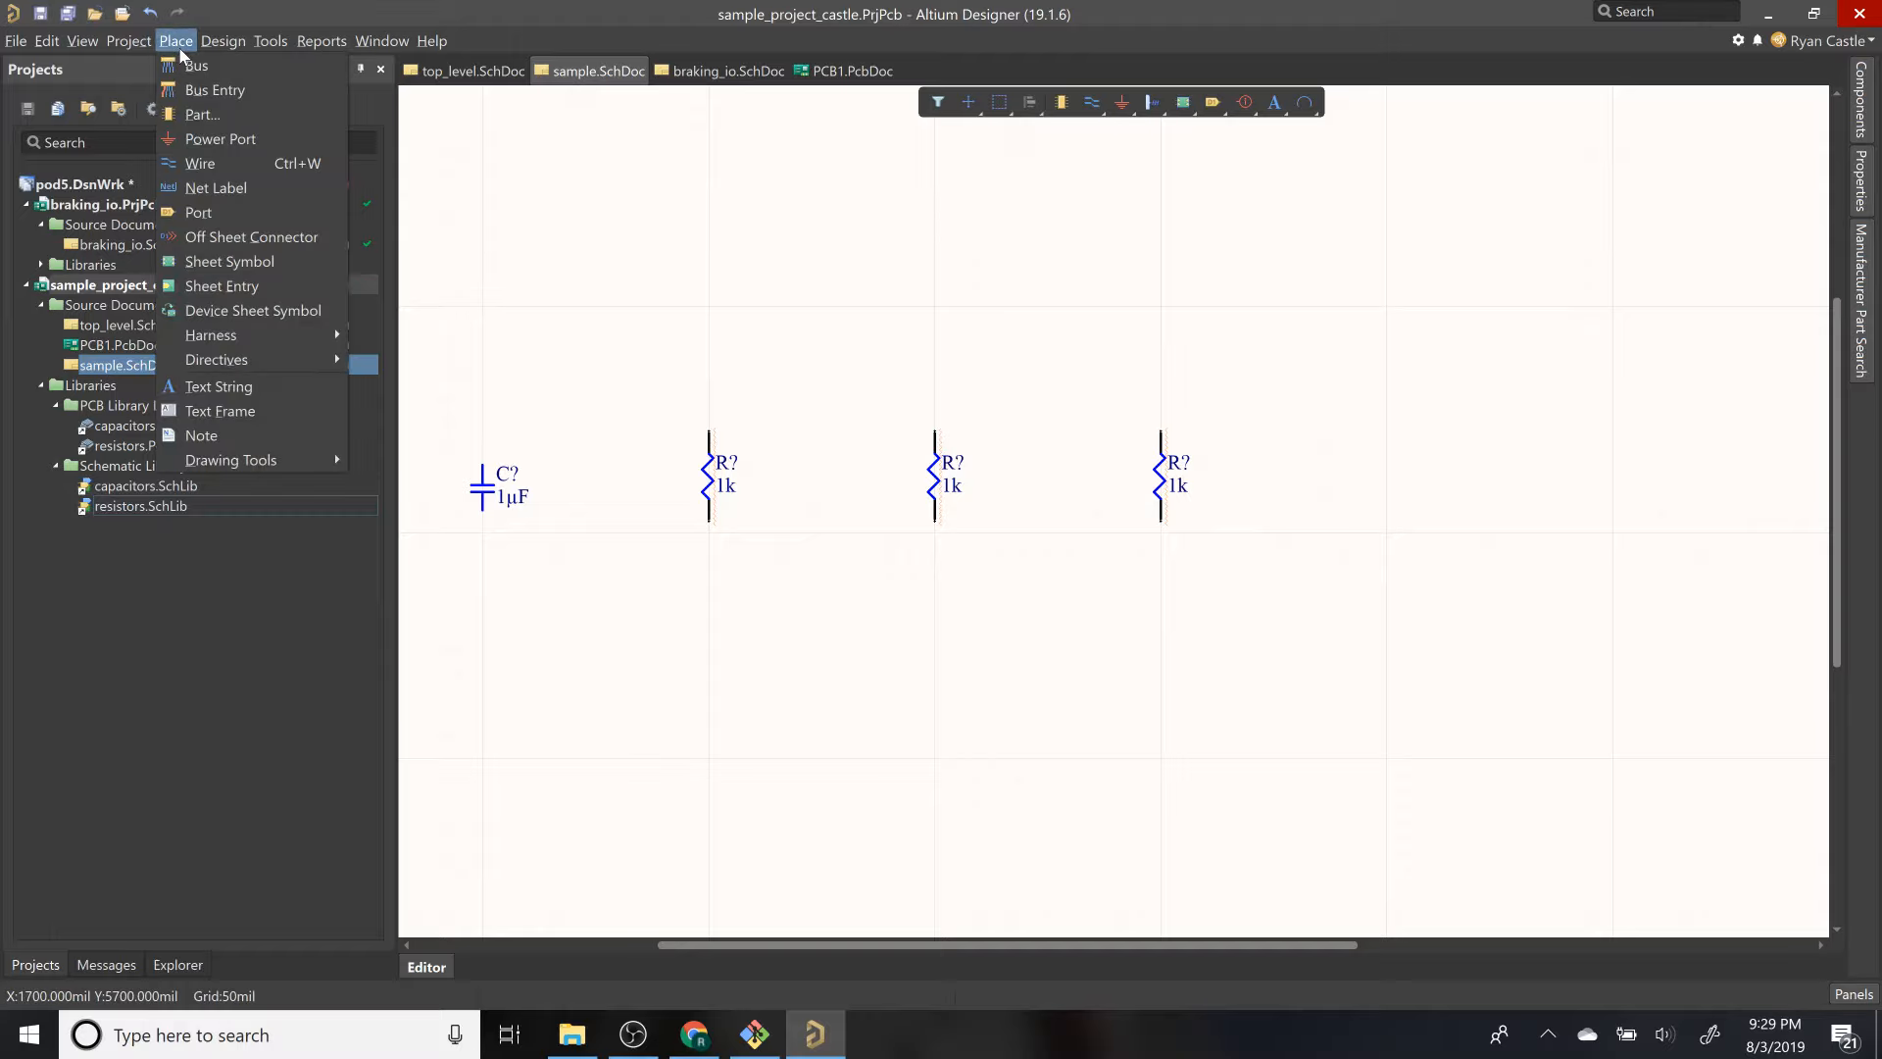
left_click(218, 163)
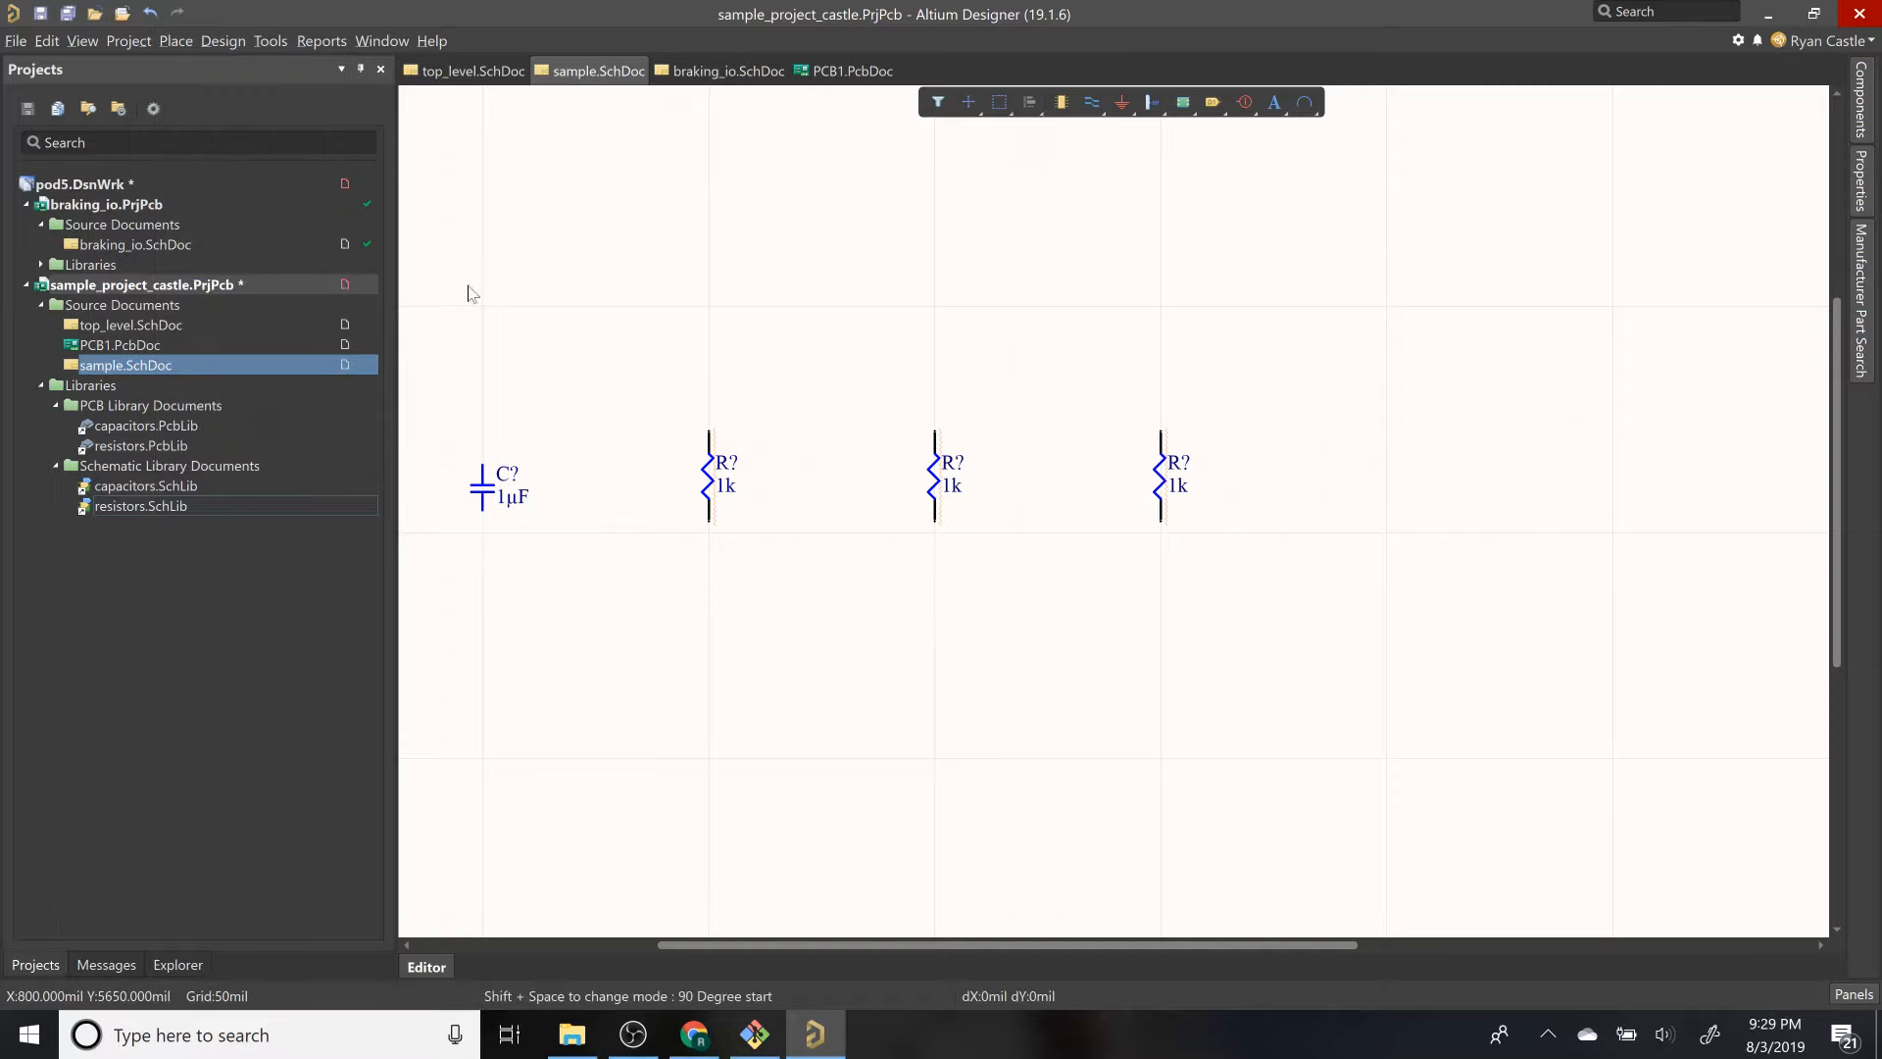
left_click(1160, 429)
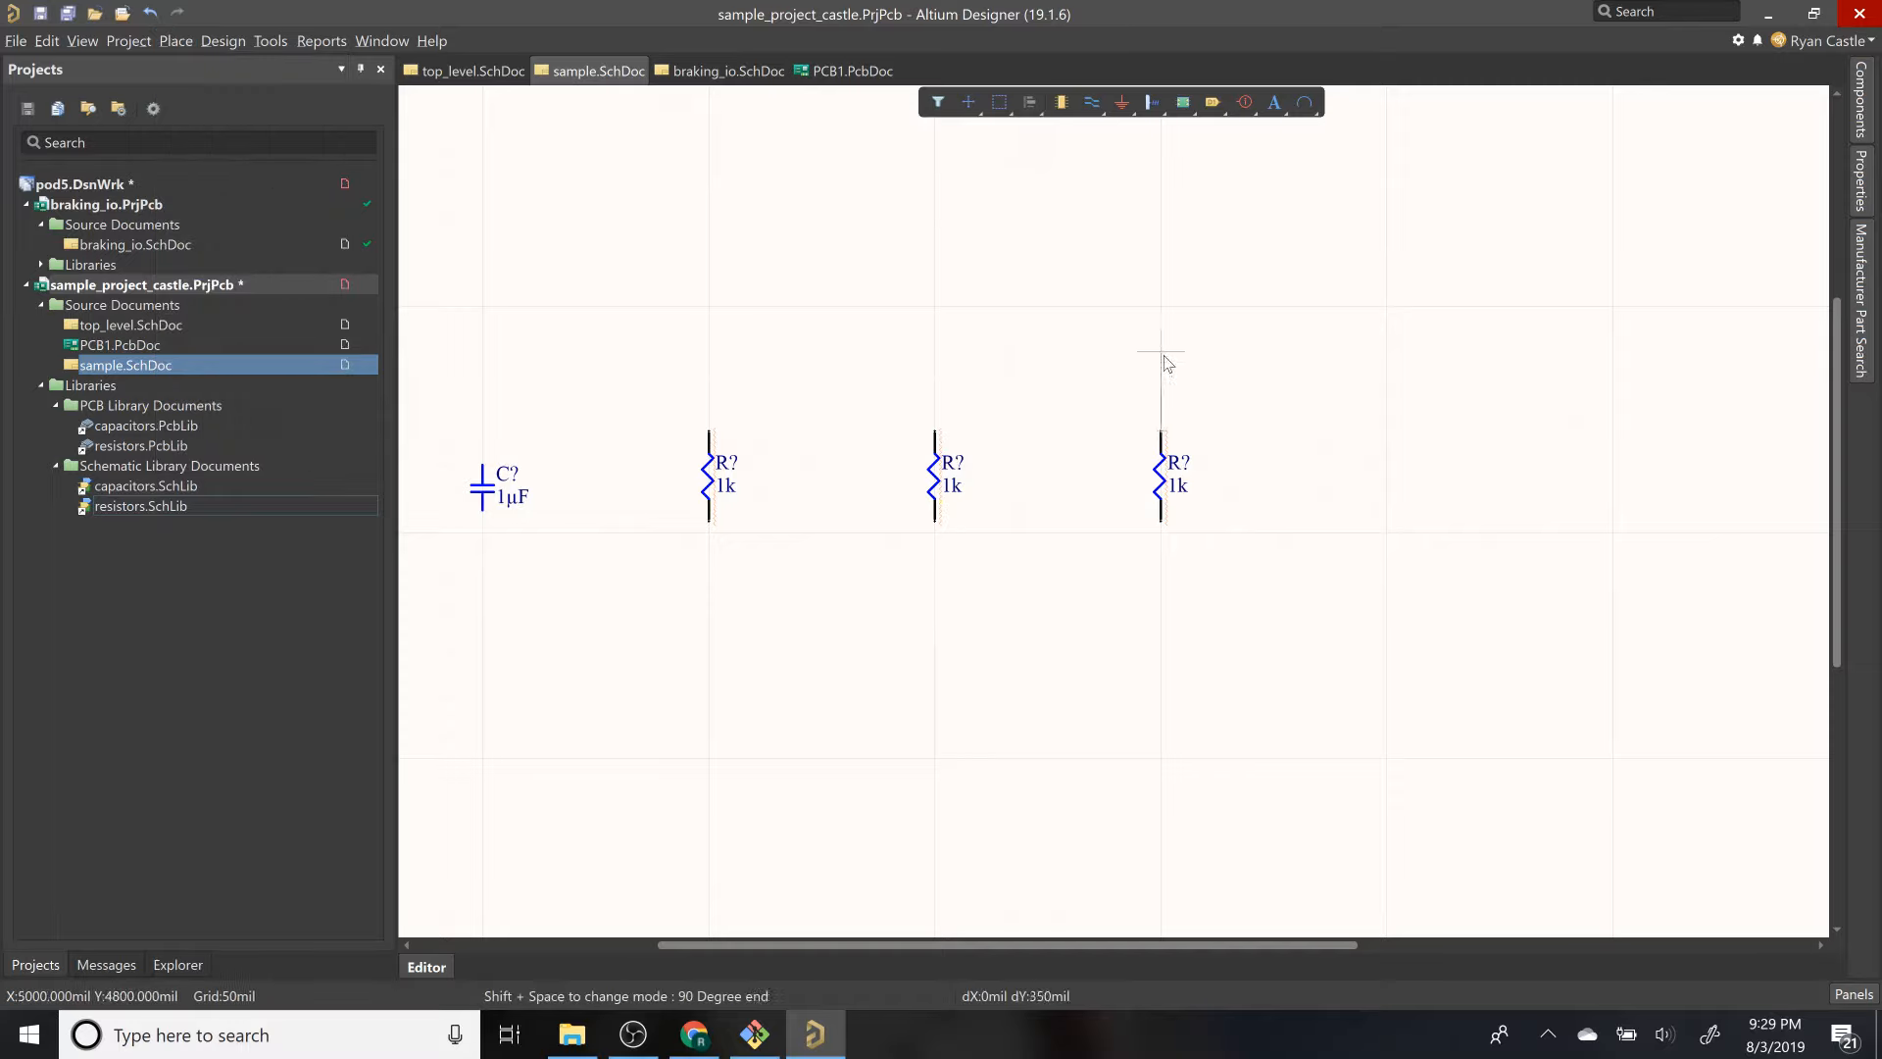
left_click(1161, 351)
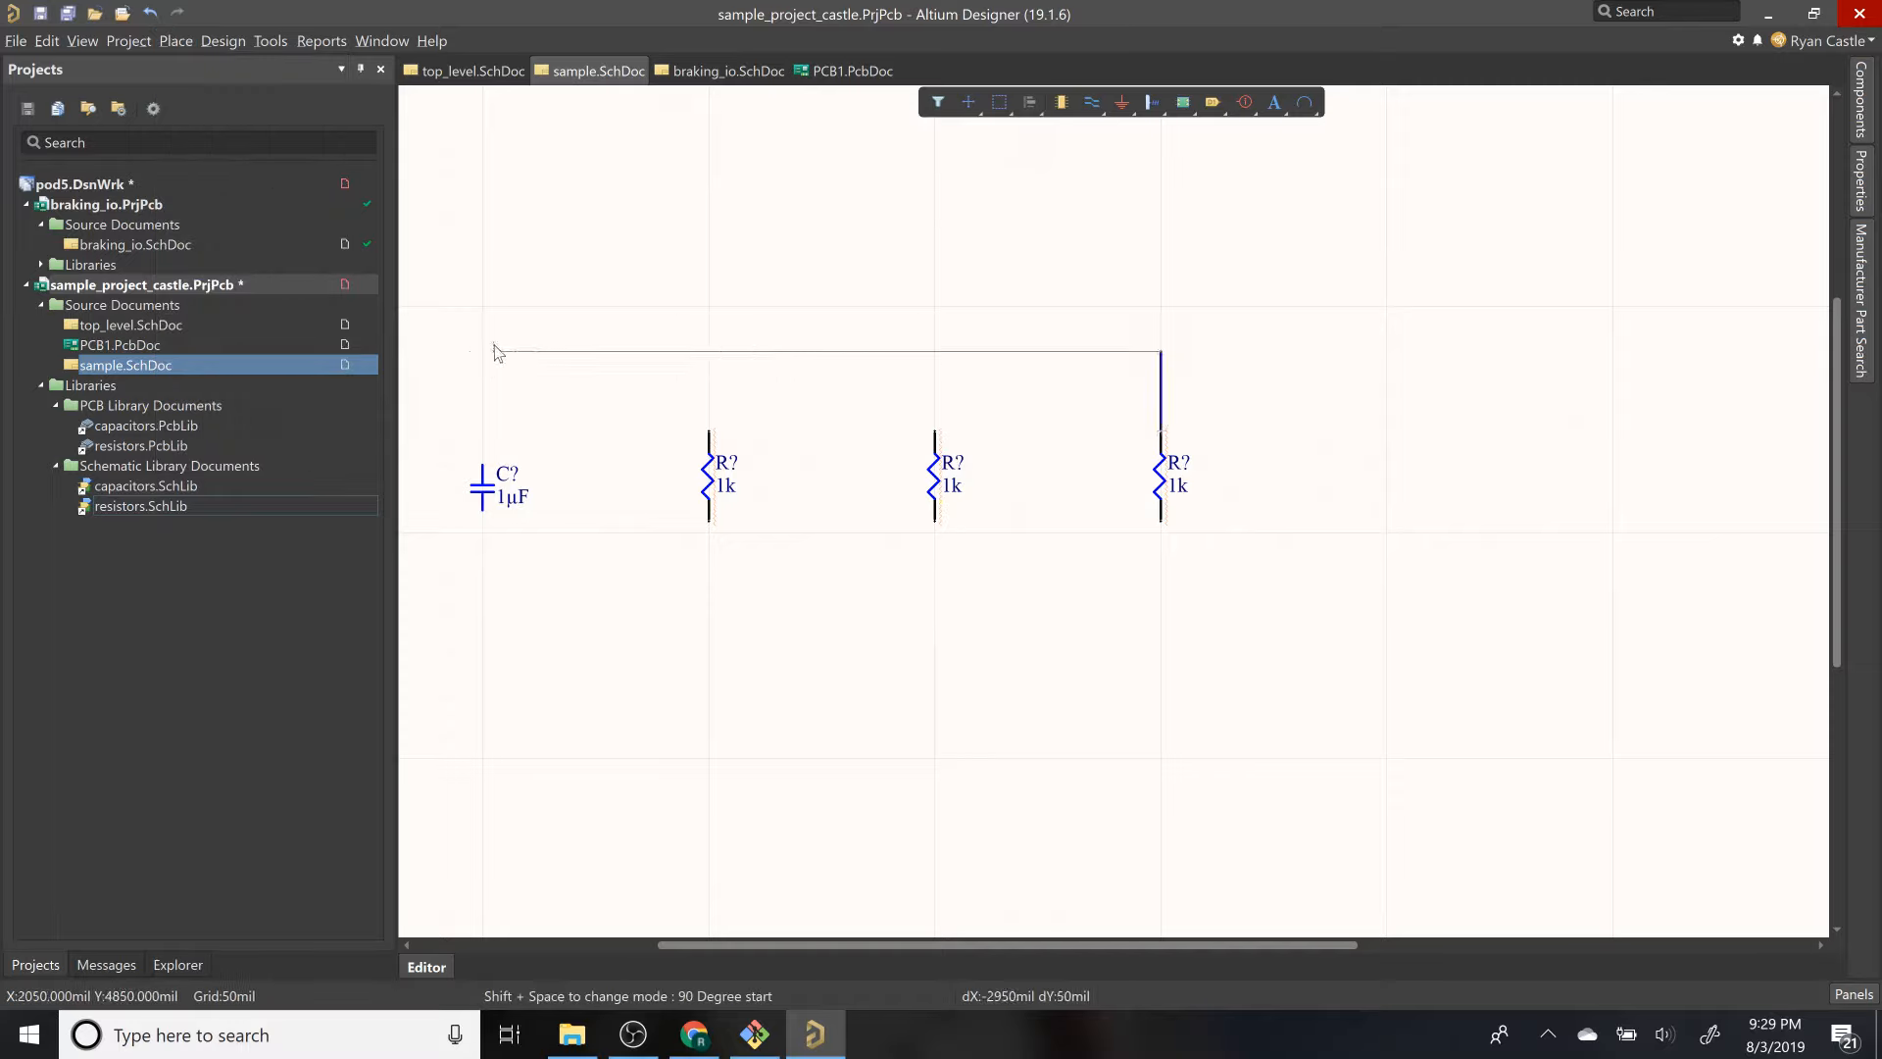
left_click(481, 473)
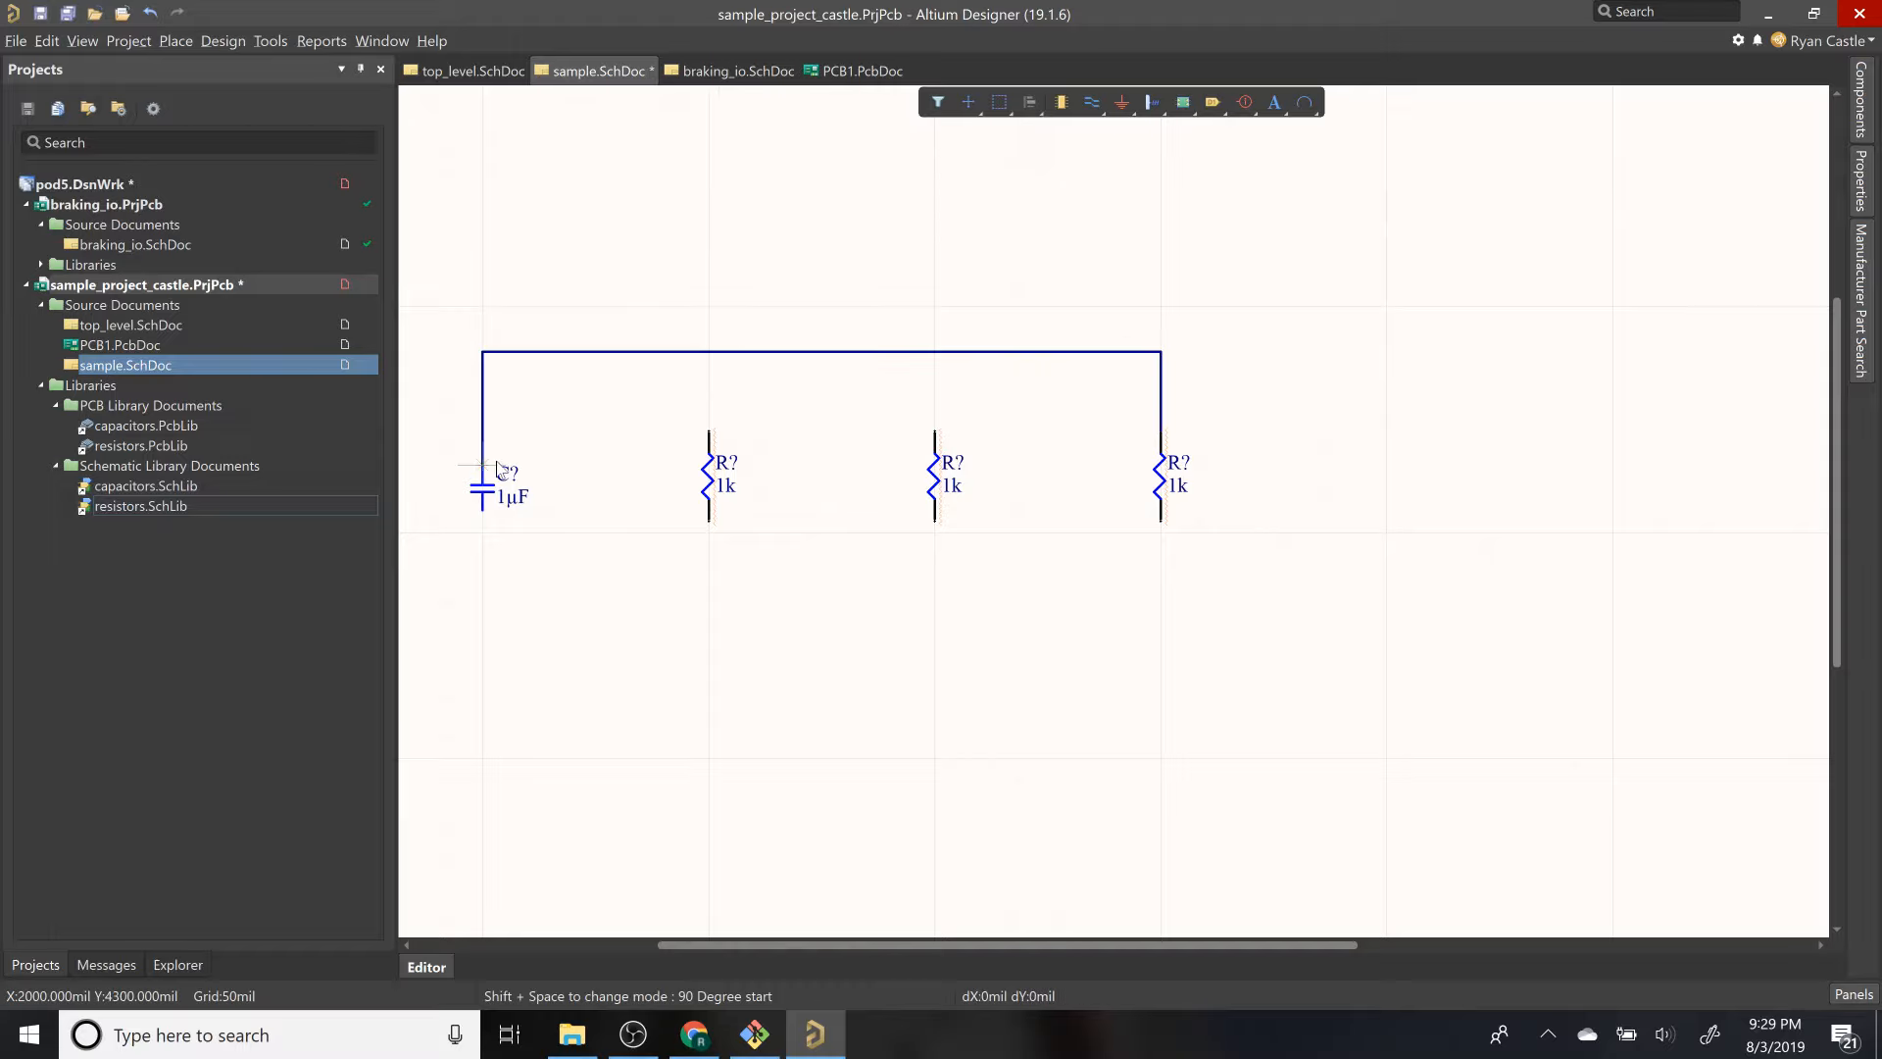
Step: Move the top wire about 200 mil up, then raise the three resistors and the capacitor into a level row beneath it
left_click_drag(686, 351, 693, 308)
left_click(702, 471)
left_click(941, 488, "shift")
left_click(1161, 509, "shift")
left_click_drag(1161, 512, 1160, 456)
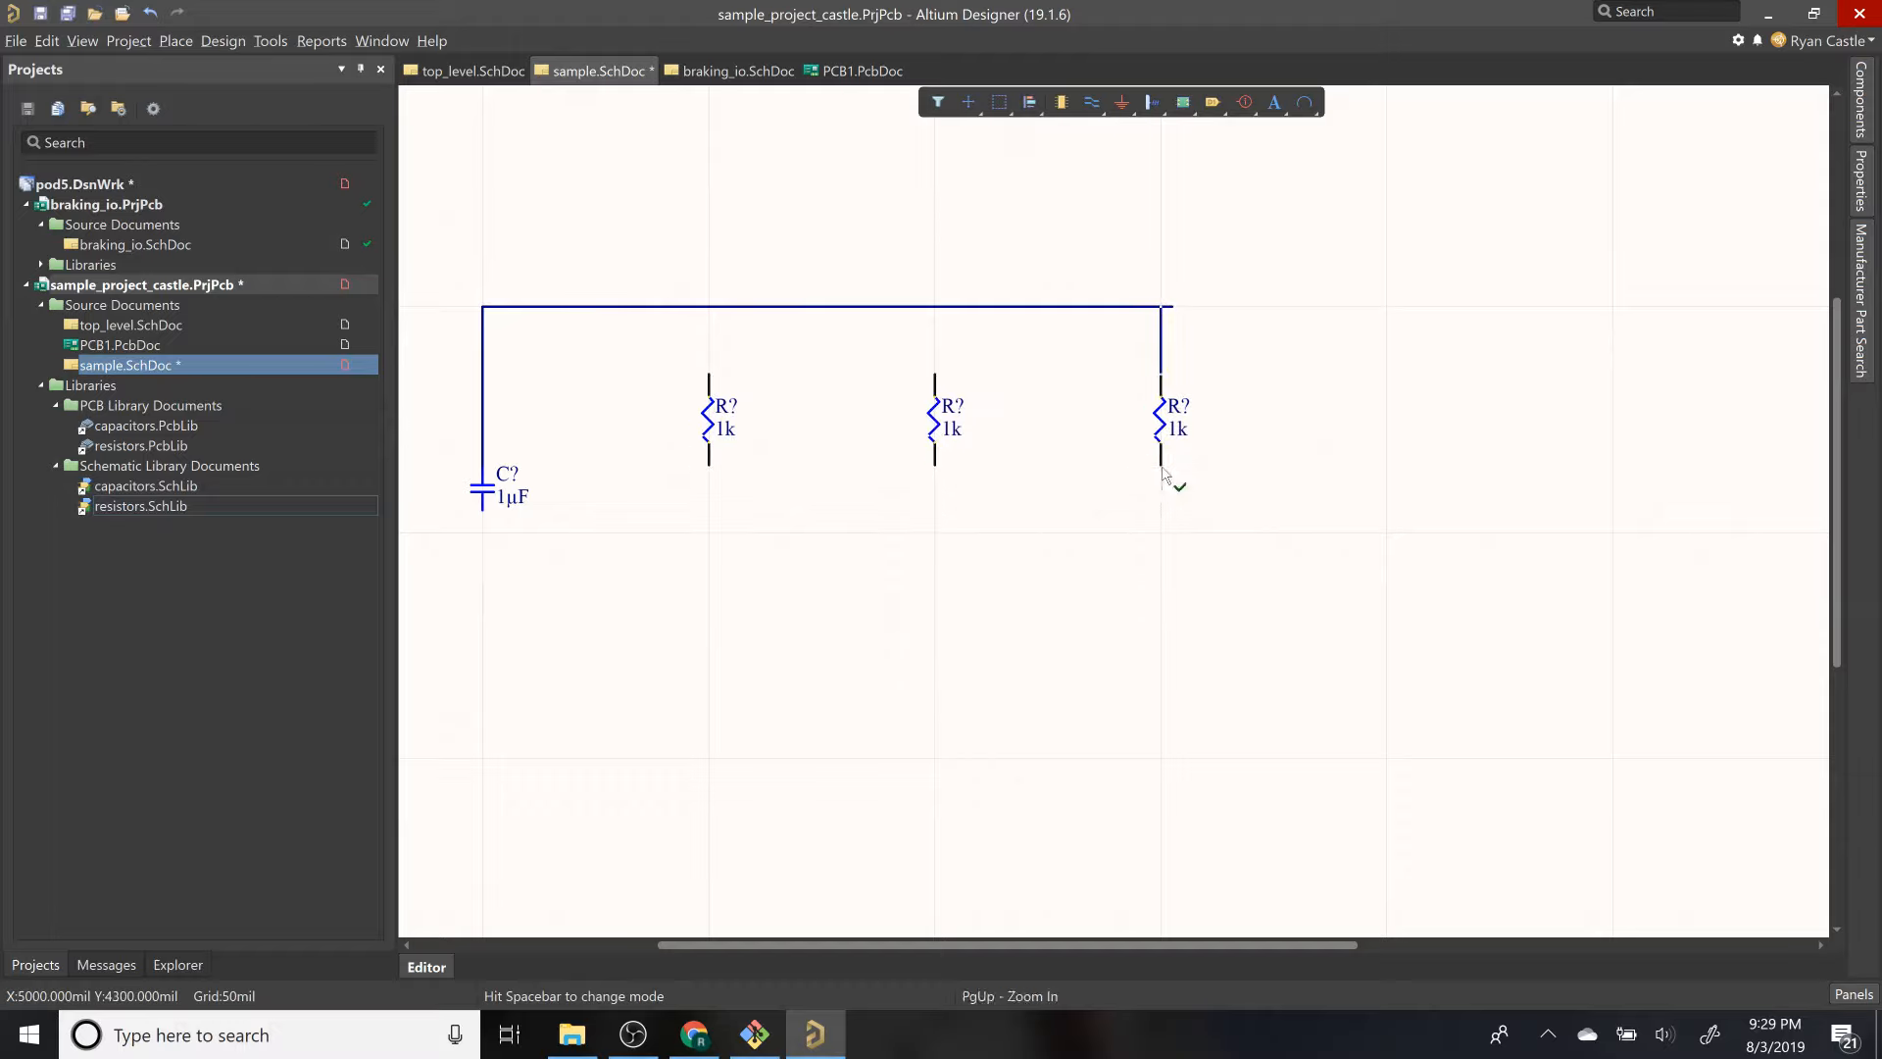
left_click_drag(490, 495, 492, 427)
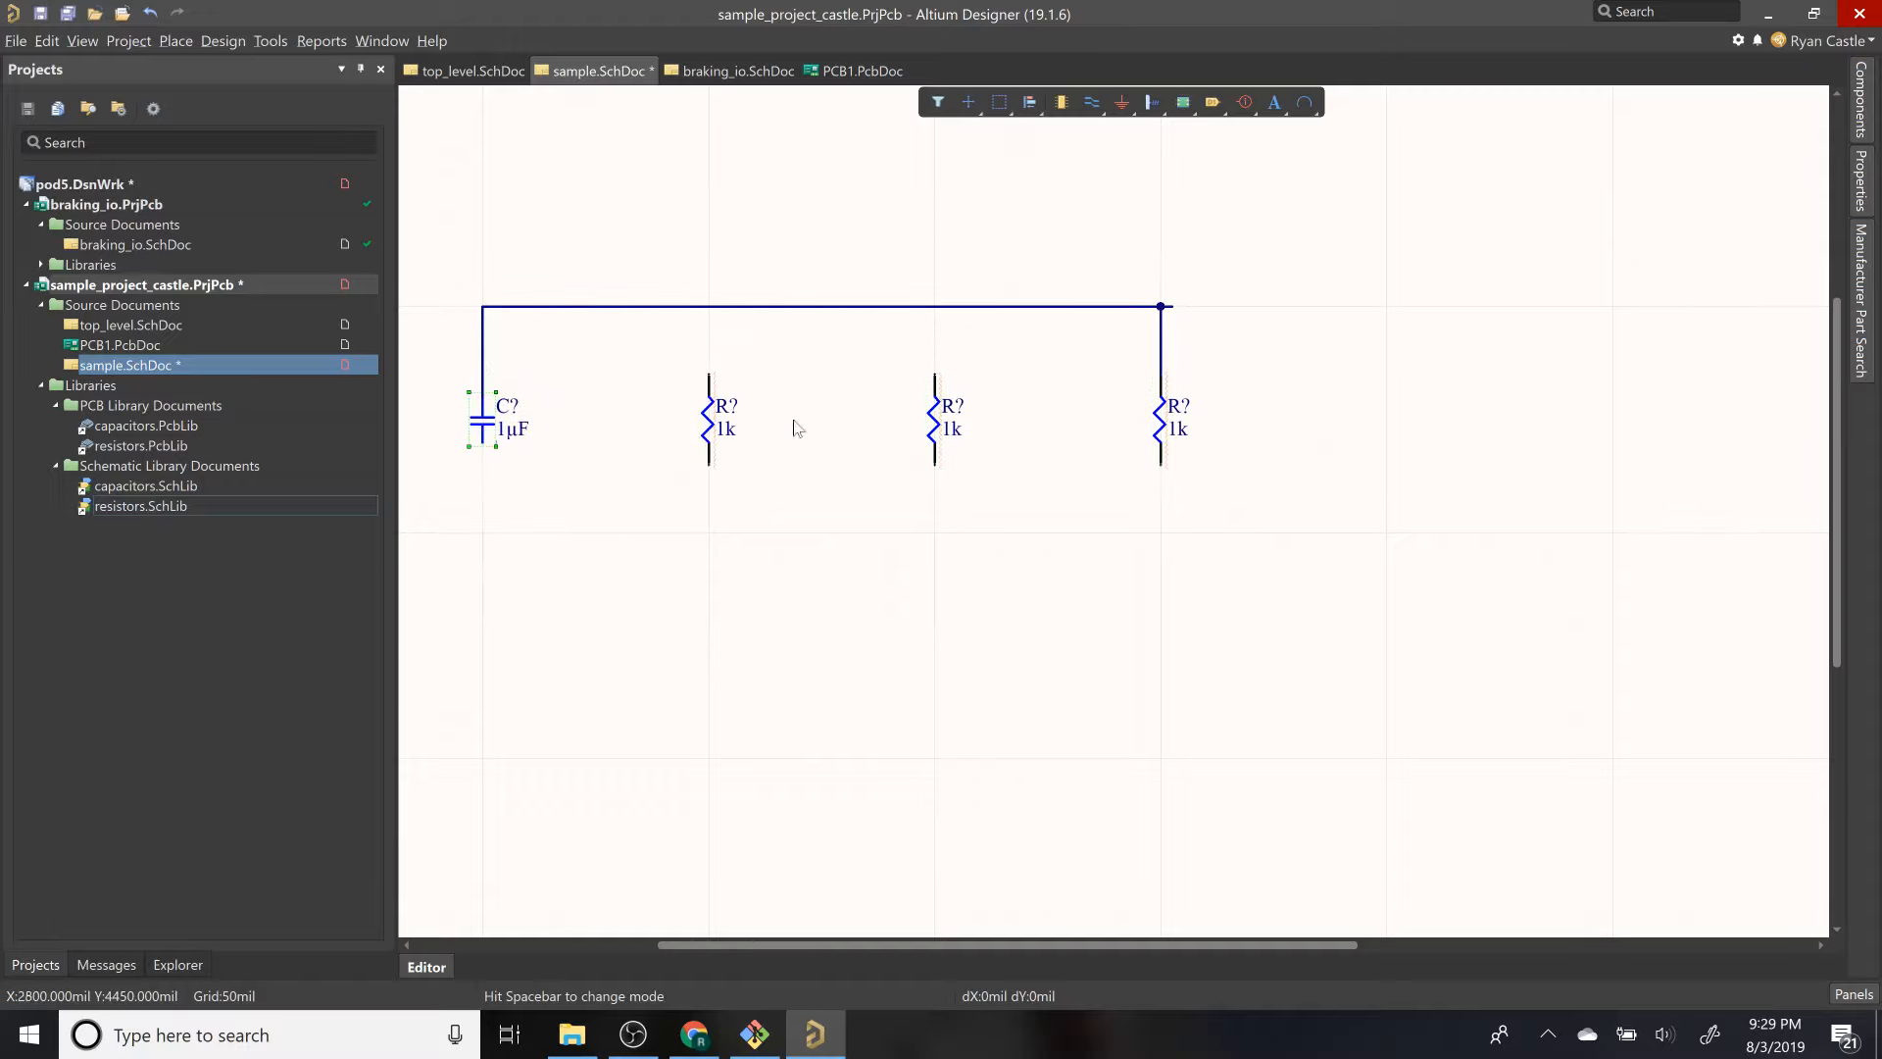
Step: Shorten the overhanging end of the top wire by 50 mil so it ends at the corner above the rightmost resistor
scroll(1196, 306, "up", 3, "ctrl")
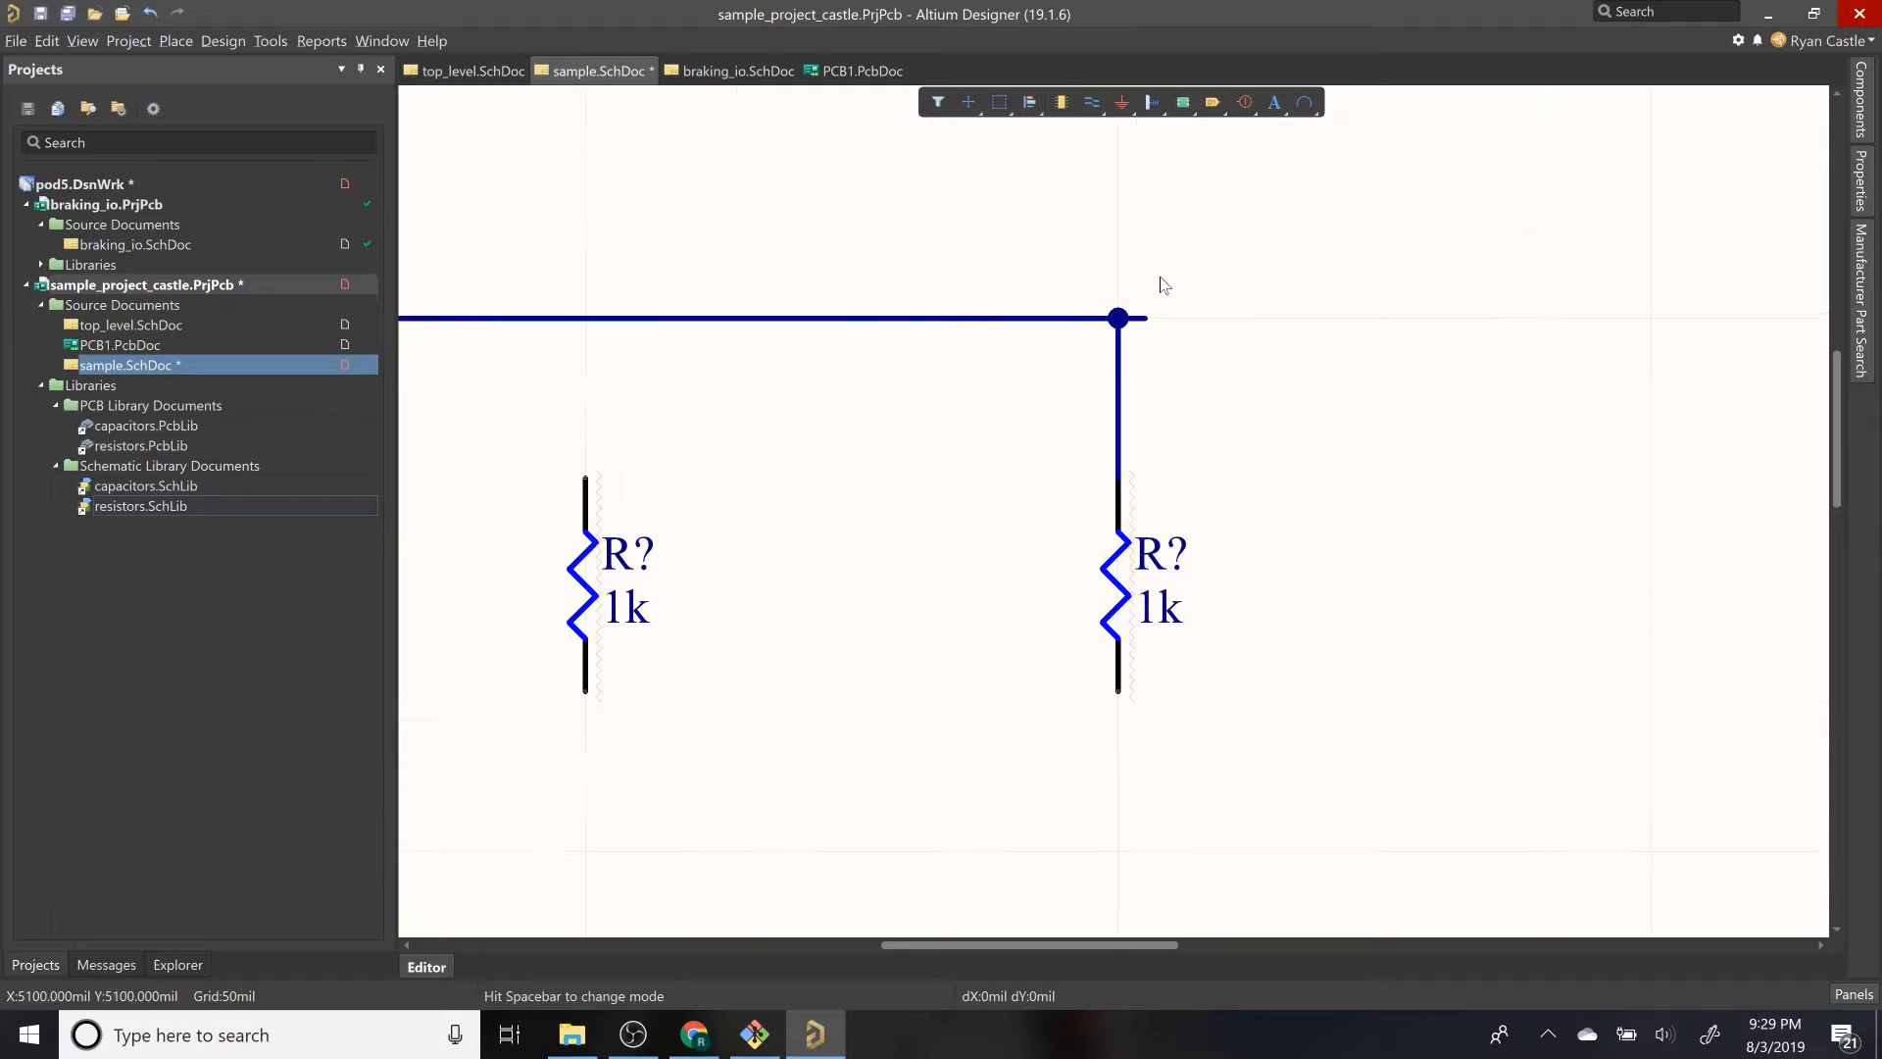
left_click(1119, 318)
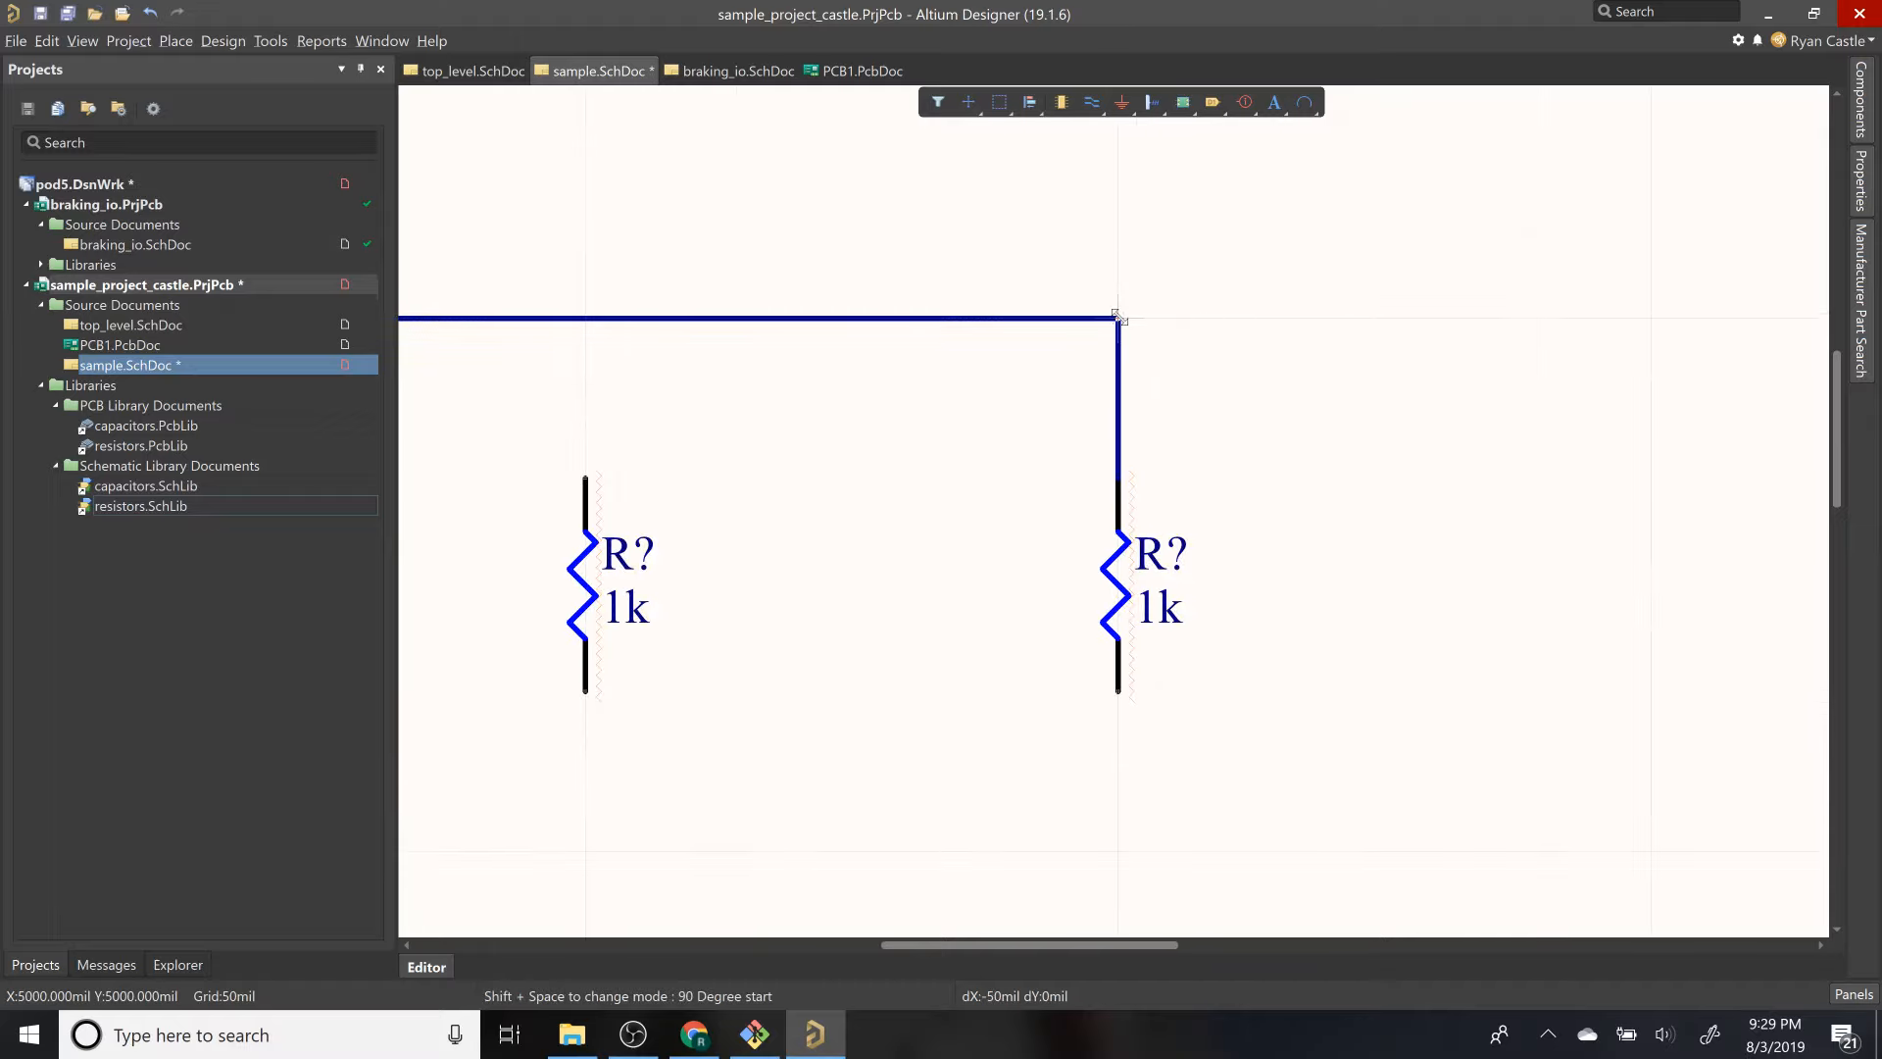
scroll(1282, 375, "down", 2, "ctrl")
scroll(1284, 376, "down", 2, "ctrl")
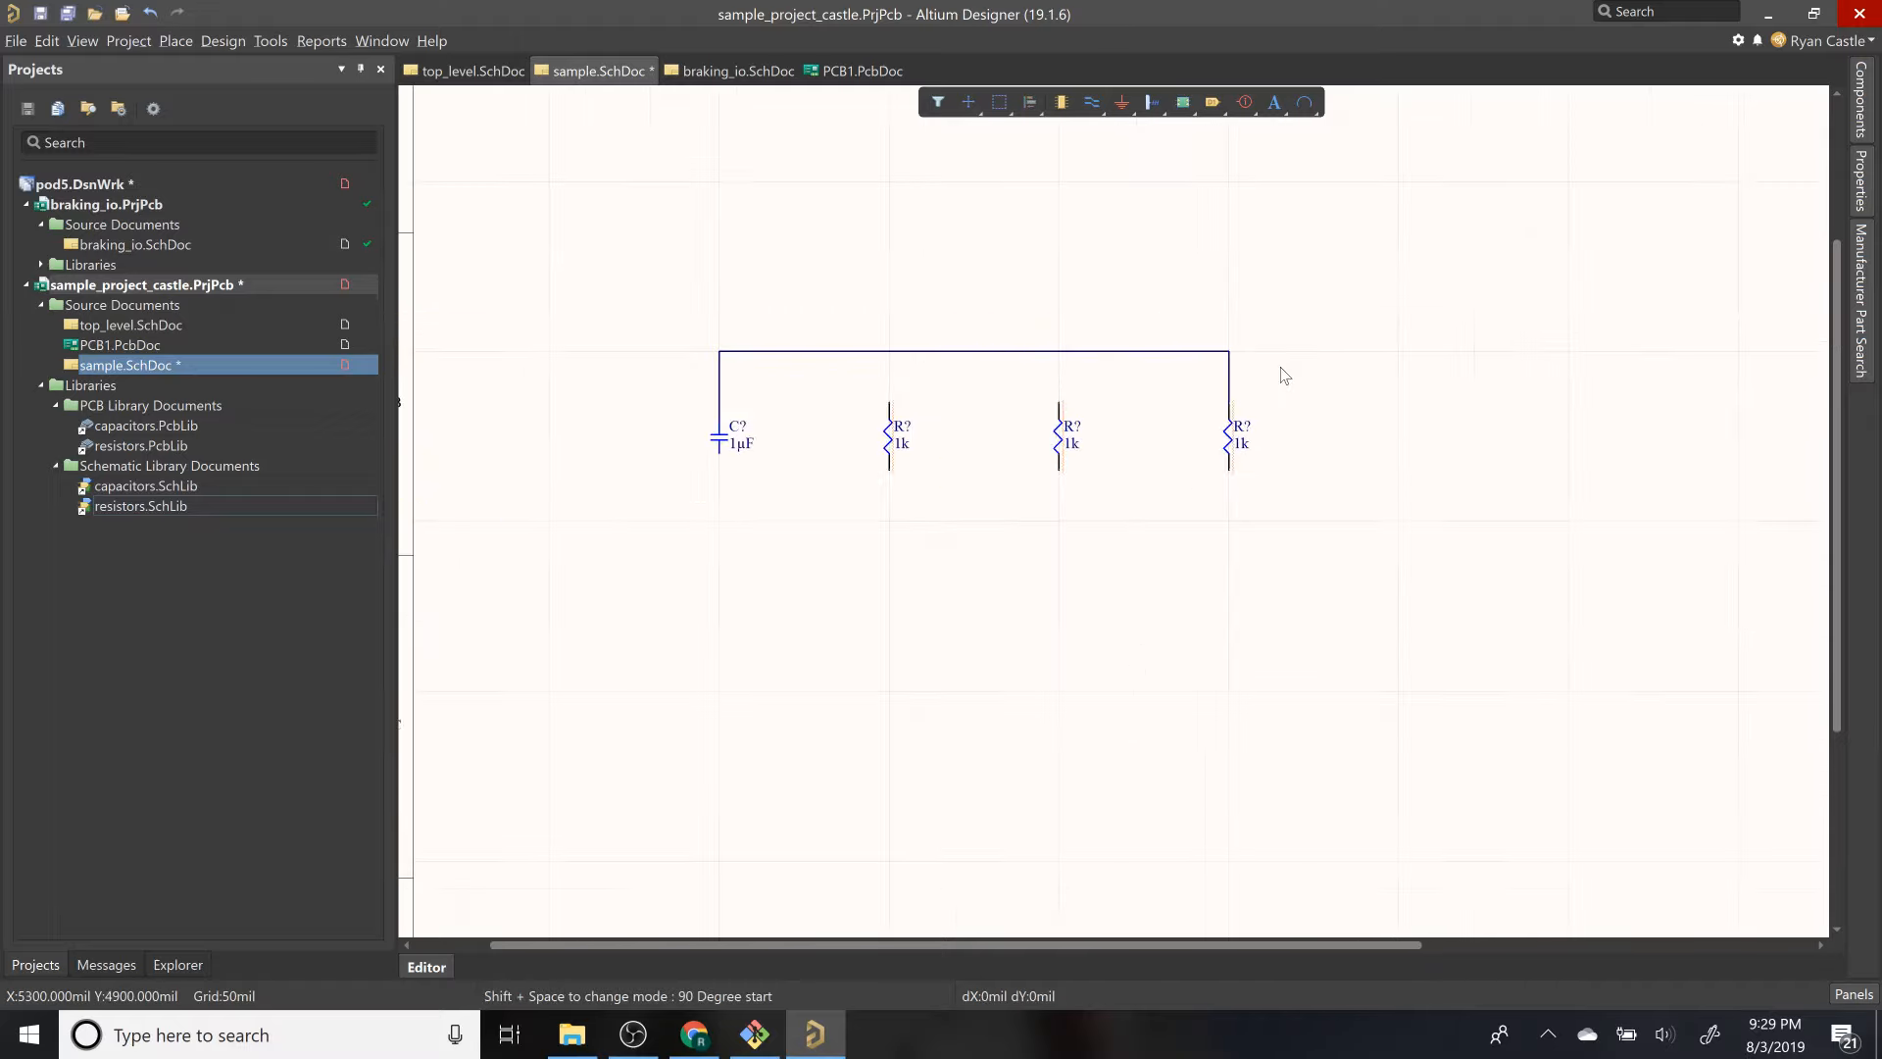
scroll(777, 404, "up", 2, "ctrl")
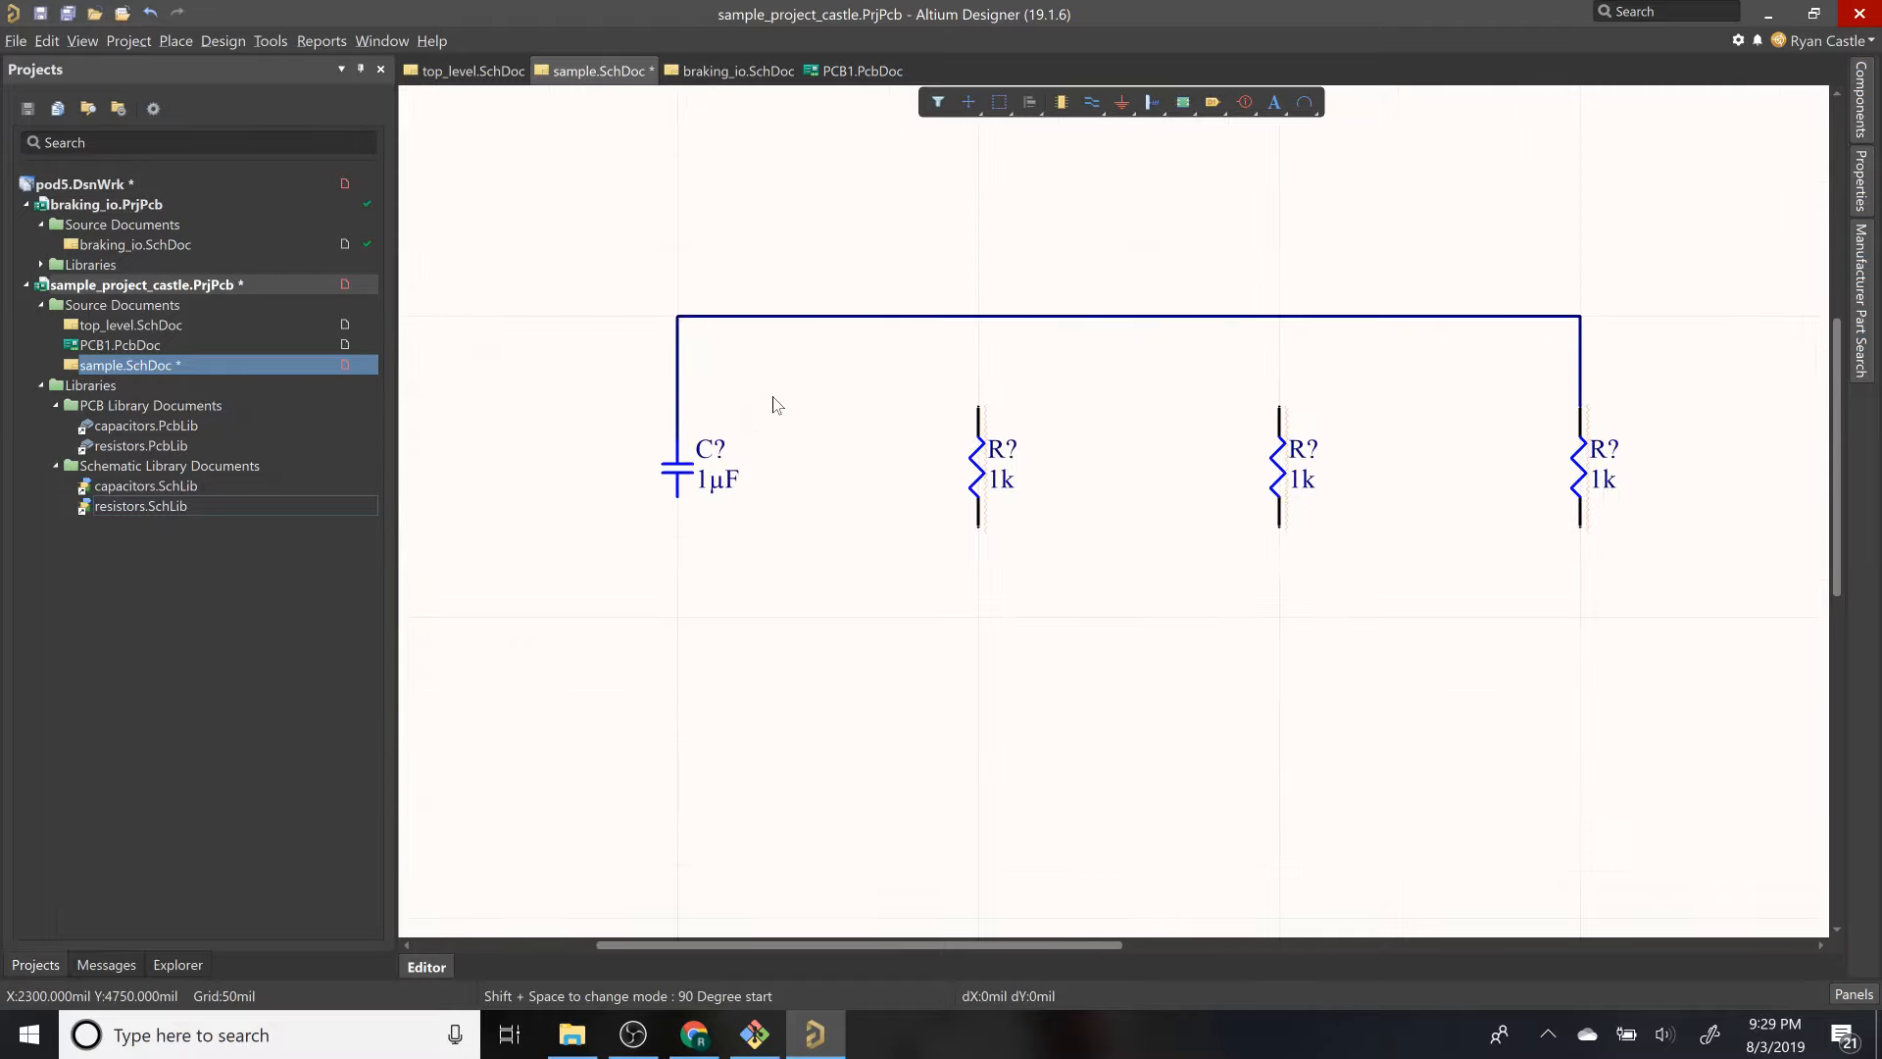
Step: Wire the upper pin of the resistor next to the capacitor straight up to the top wire
right_click(934, 385)
key("Escape")
left_click(981, 404)
left_click(980, 315)
Step: Wire the middle resistor's upper pin straight up to the top wire, removing the piece that overshoots it
left_click(1280, 404)
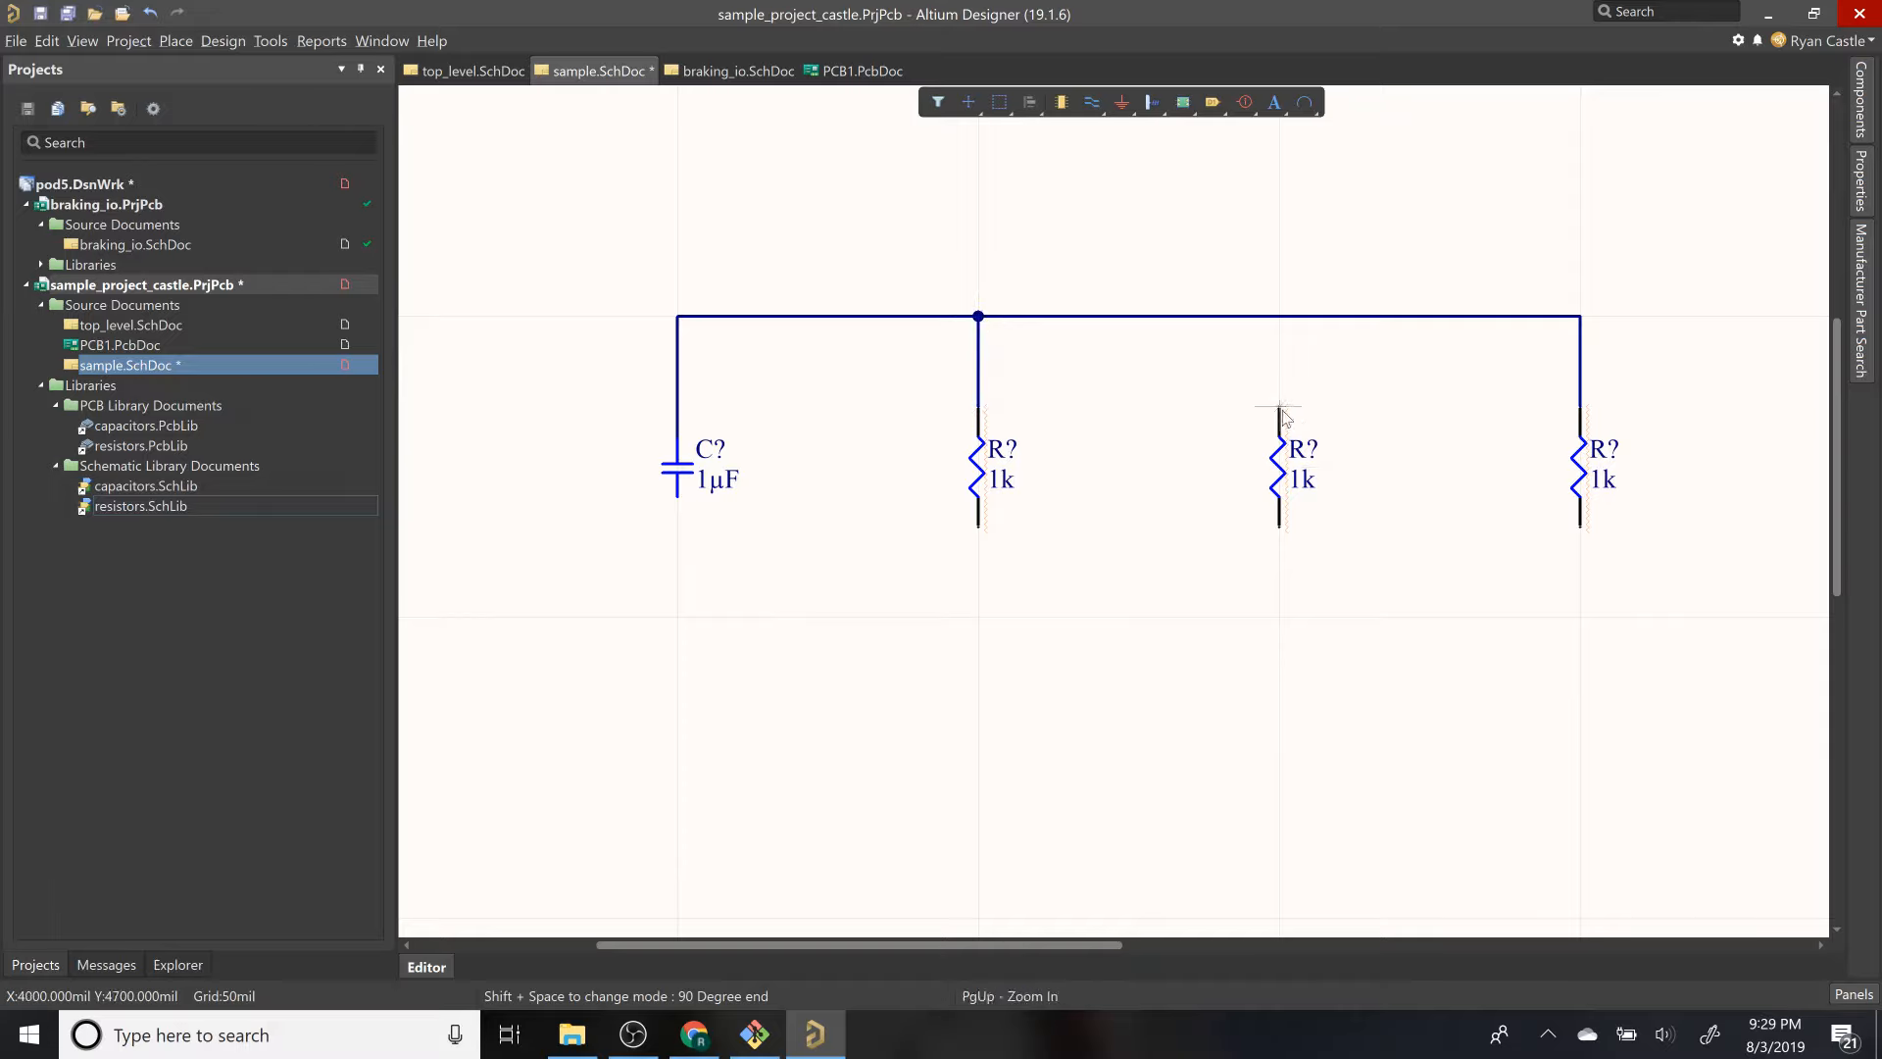
left_click(1280, 315)
key("ctrl+z")
left_click(1280, 405)
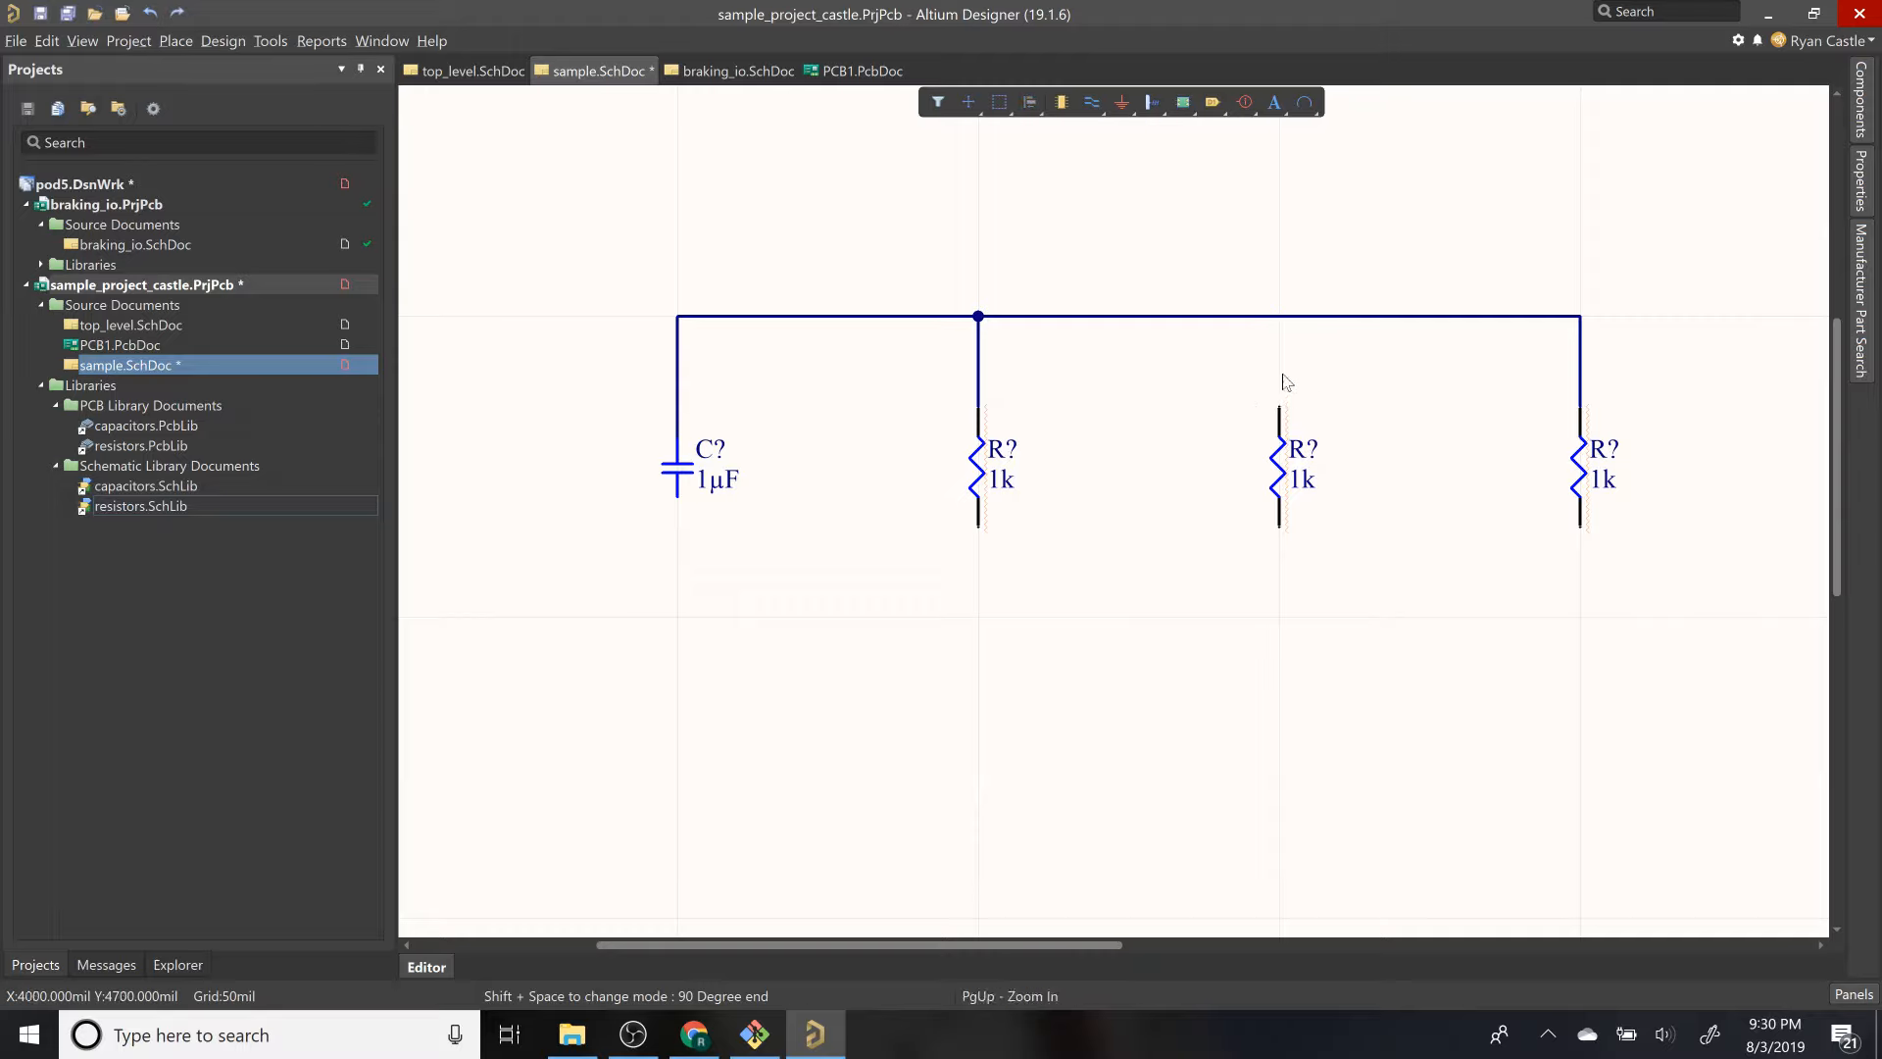
right_click(1372, 228)
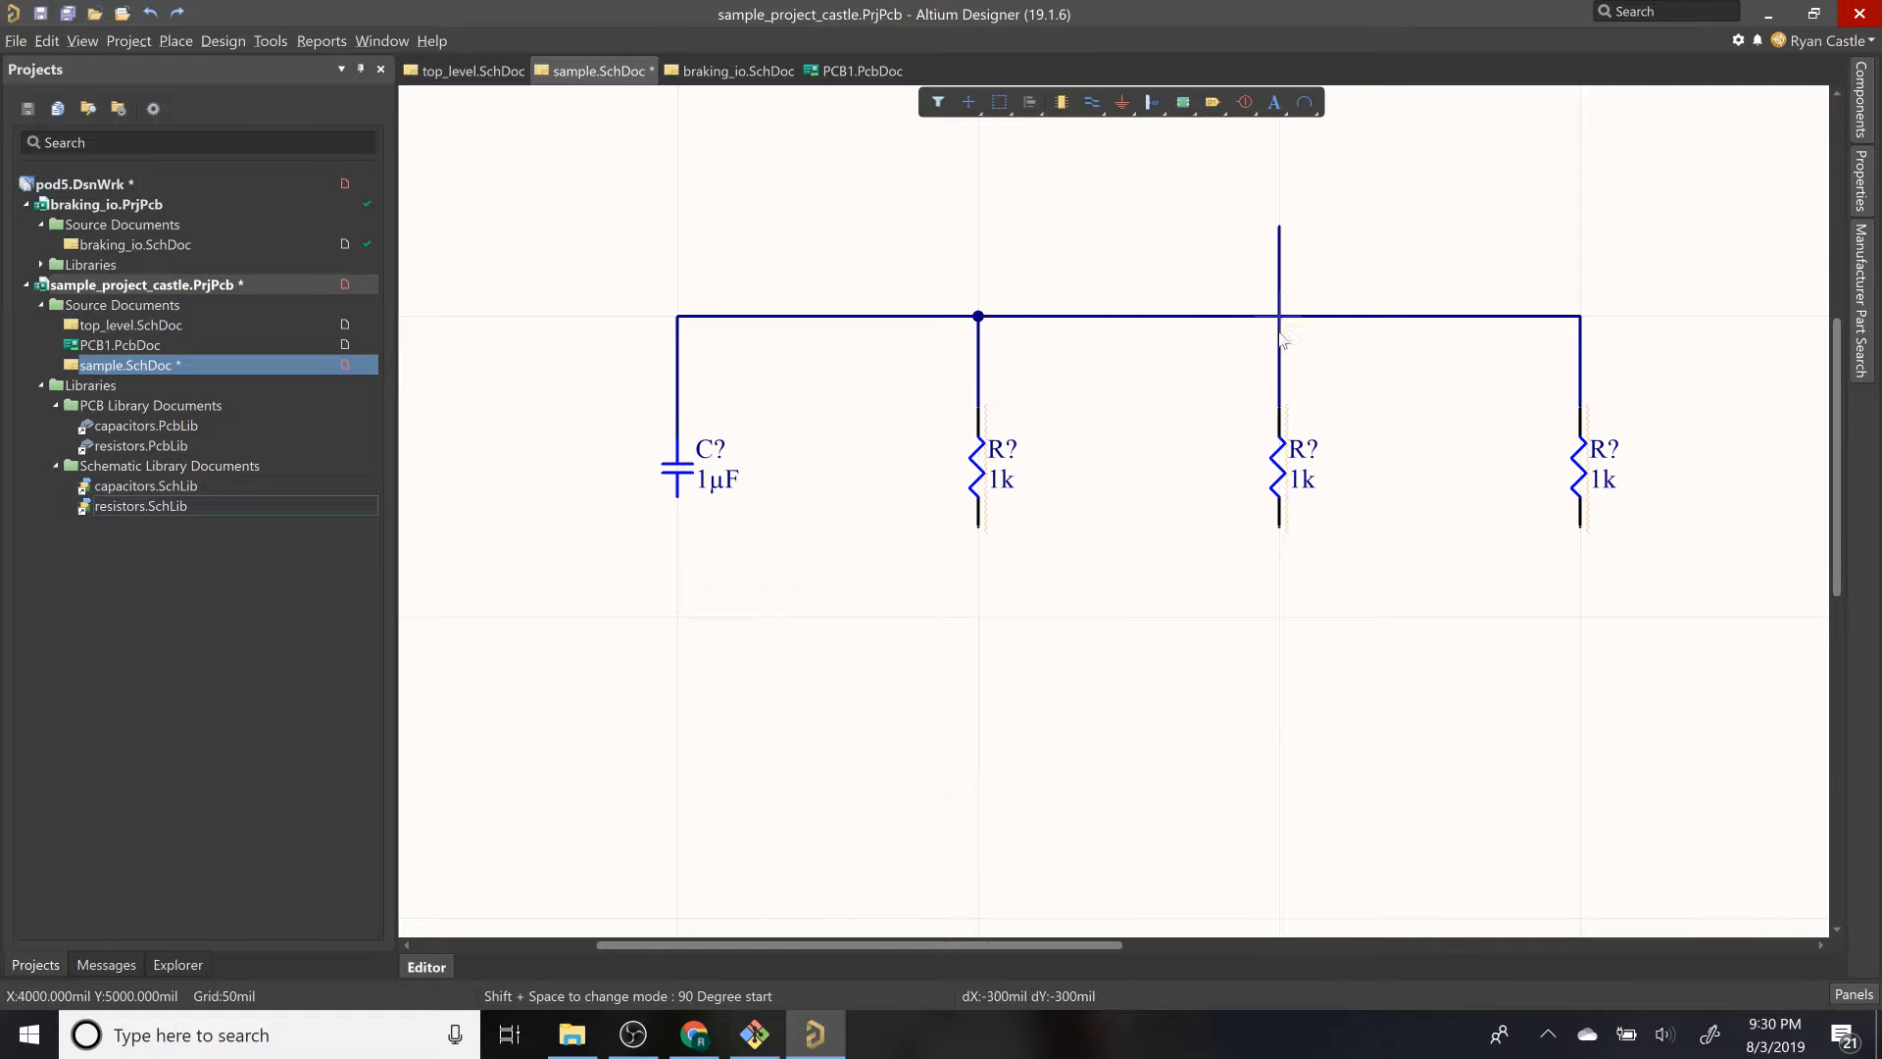
left_click(1279, 405)
key("Delete")
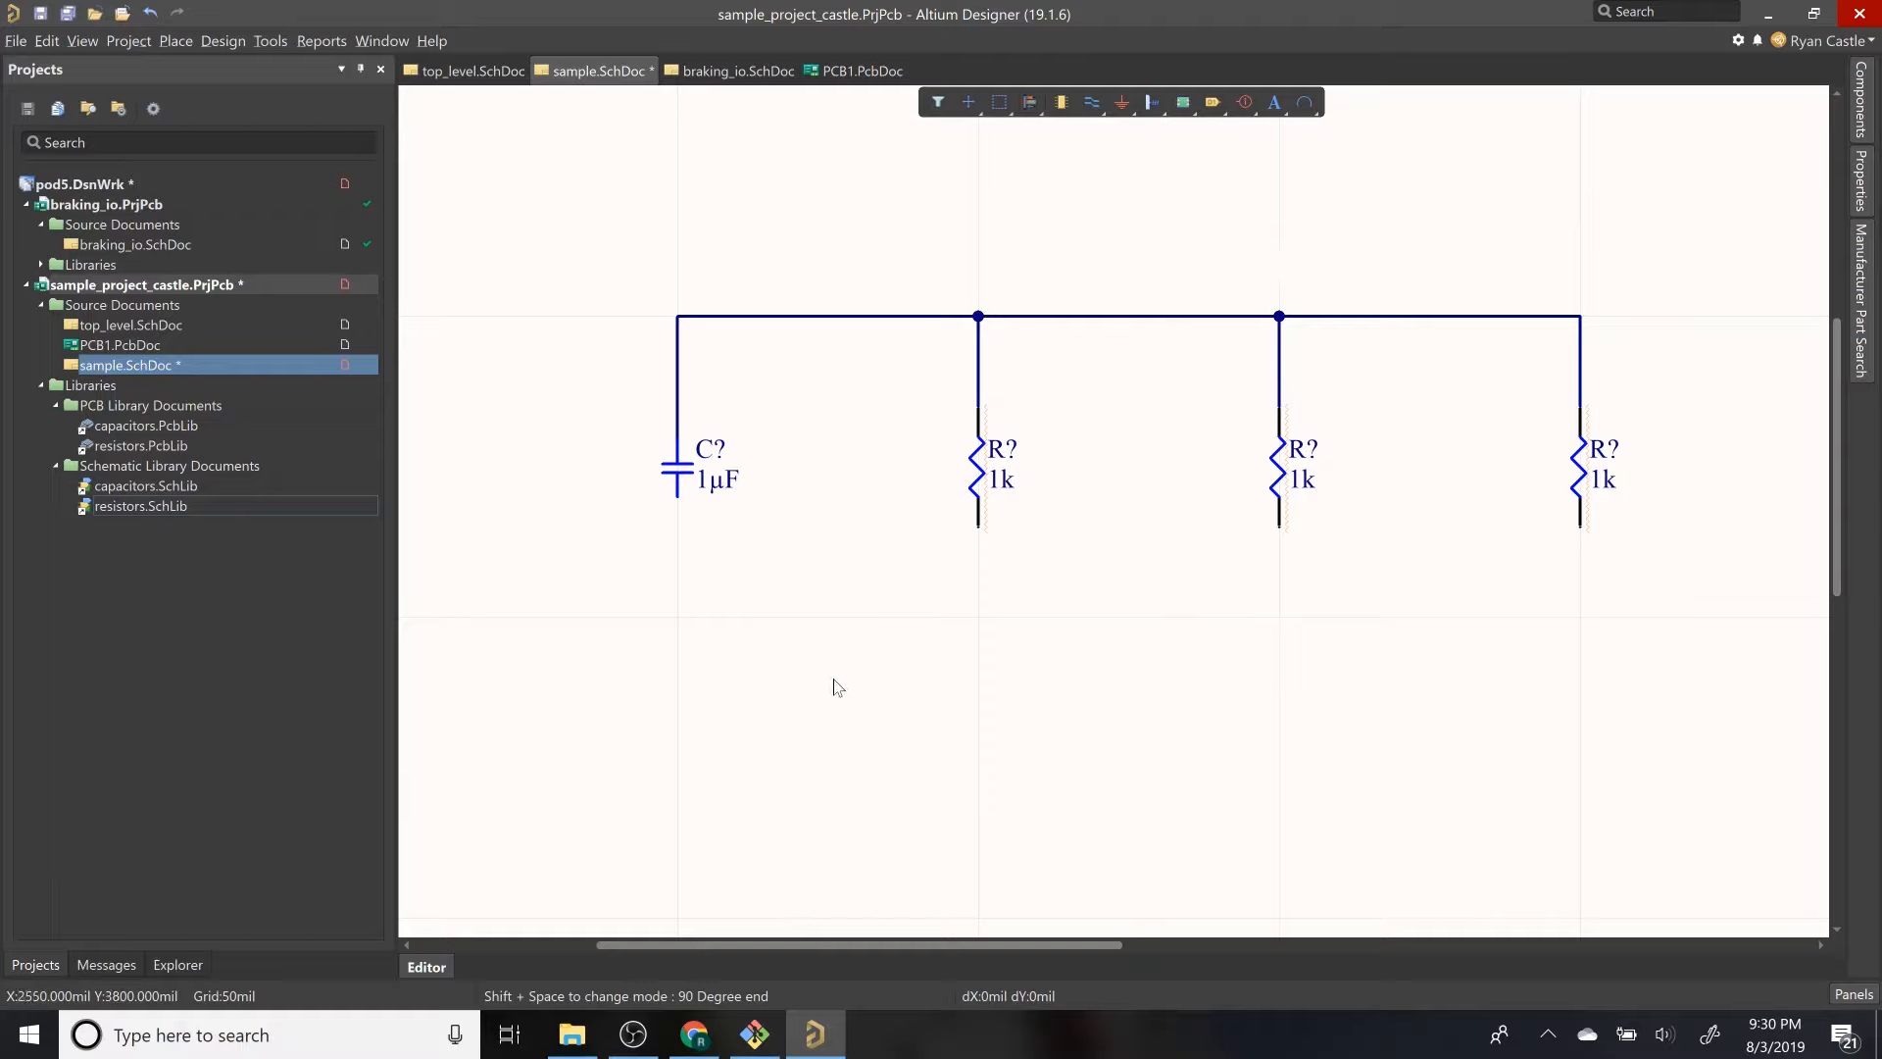
Step: Wire the capacitor's lower pin to the rightmost resistor's lower pin, and connect the other two resistors down to that wire
left_click(677, 498)
left_click(1581, 617)
left_click(1581, 534)
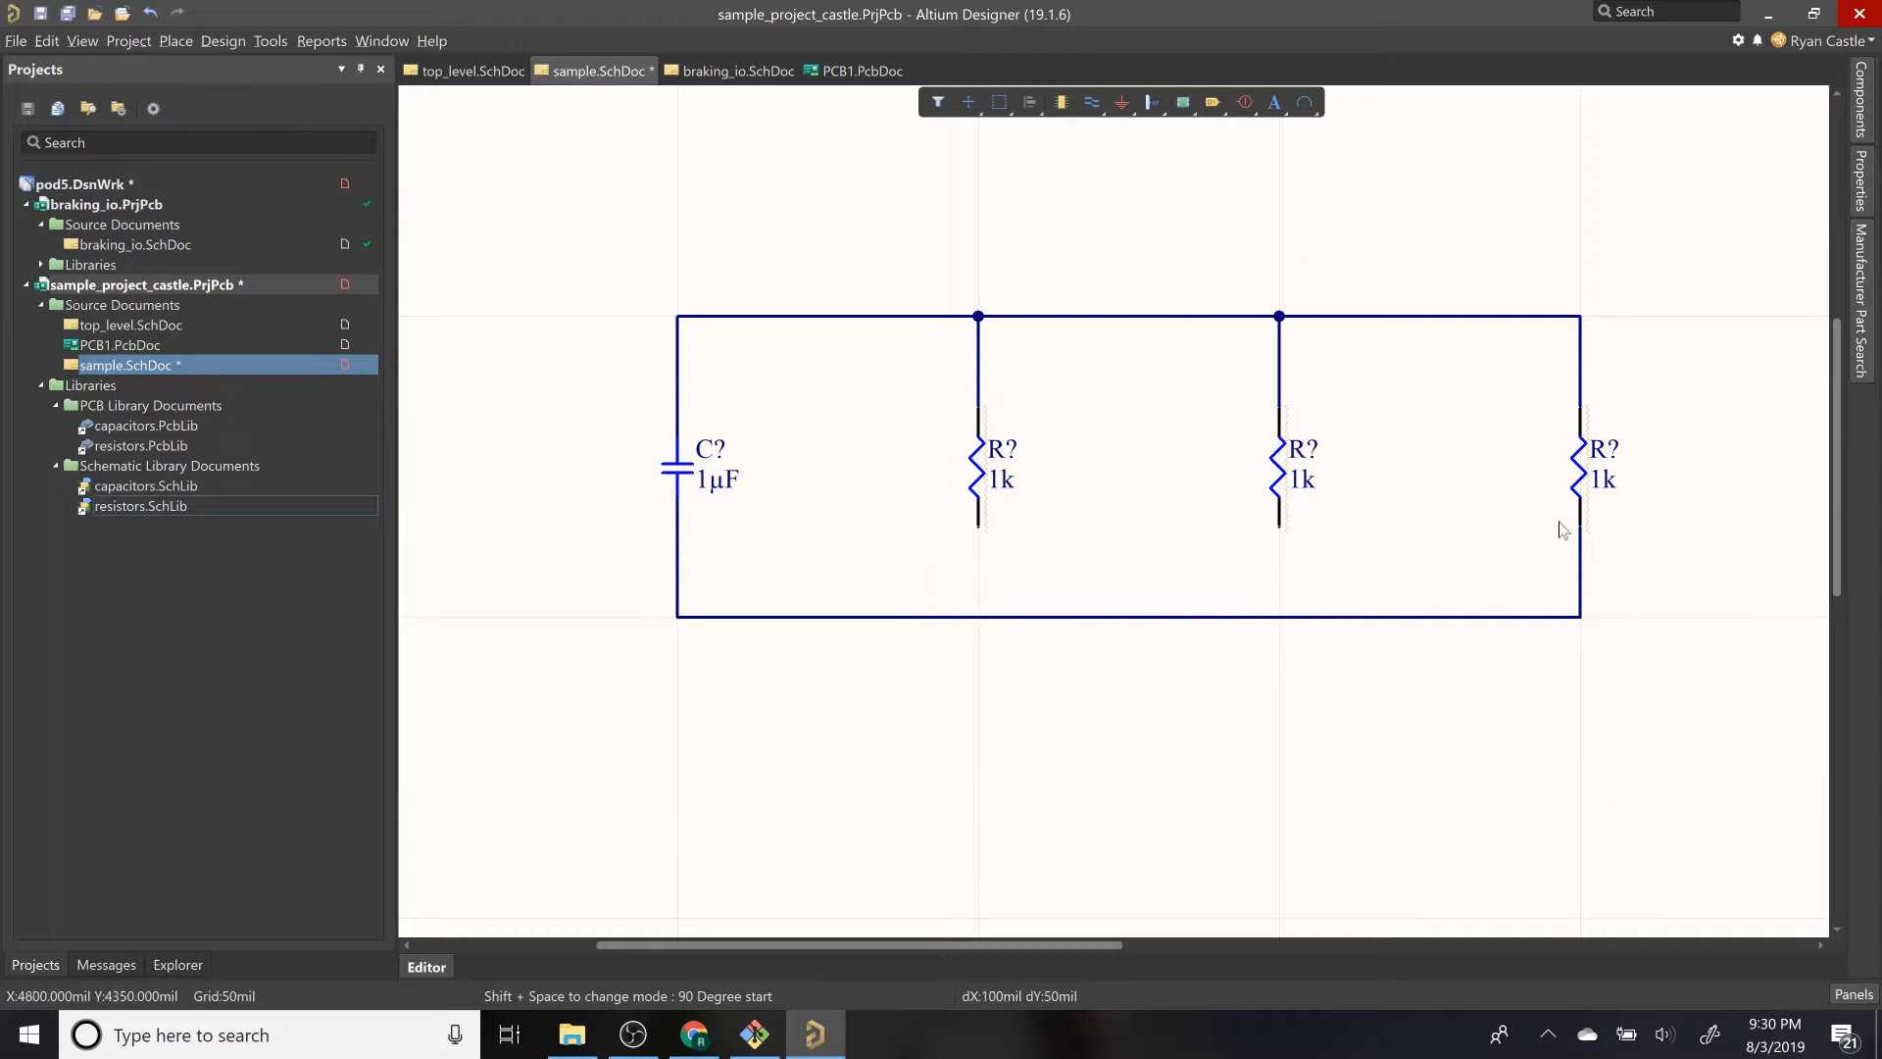
left_click(1279, 530)
left_click(1280, 616)
left_click(981, 529)
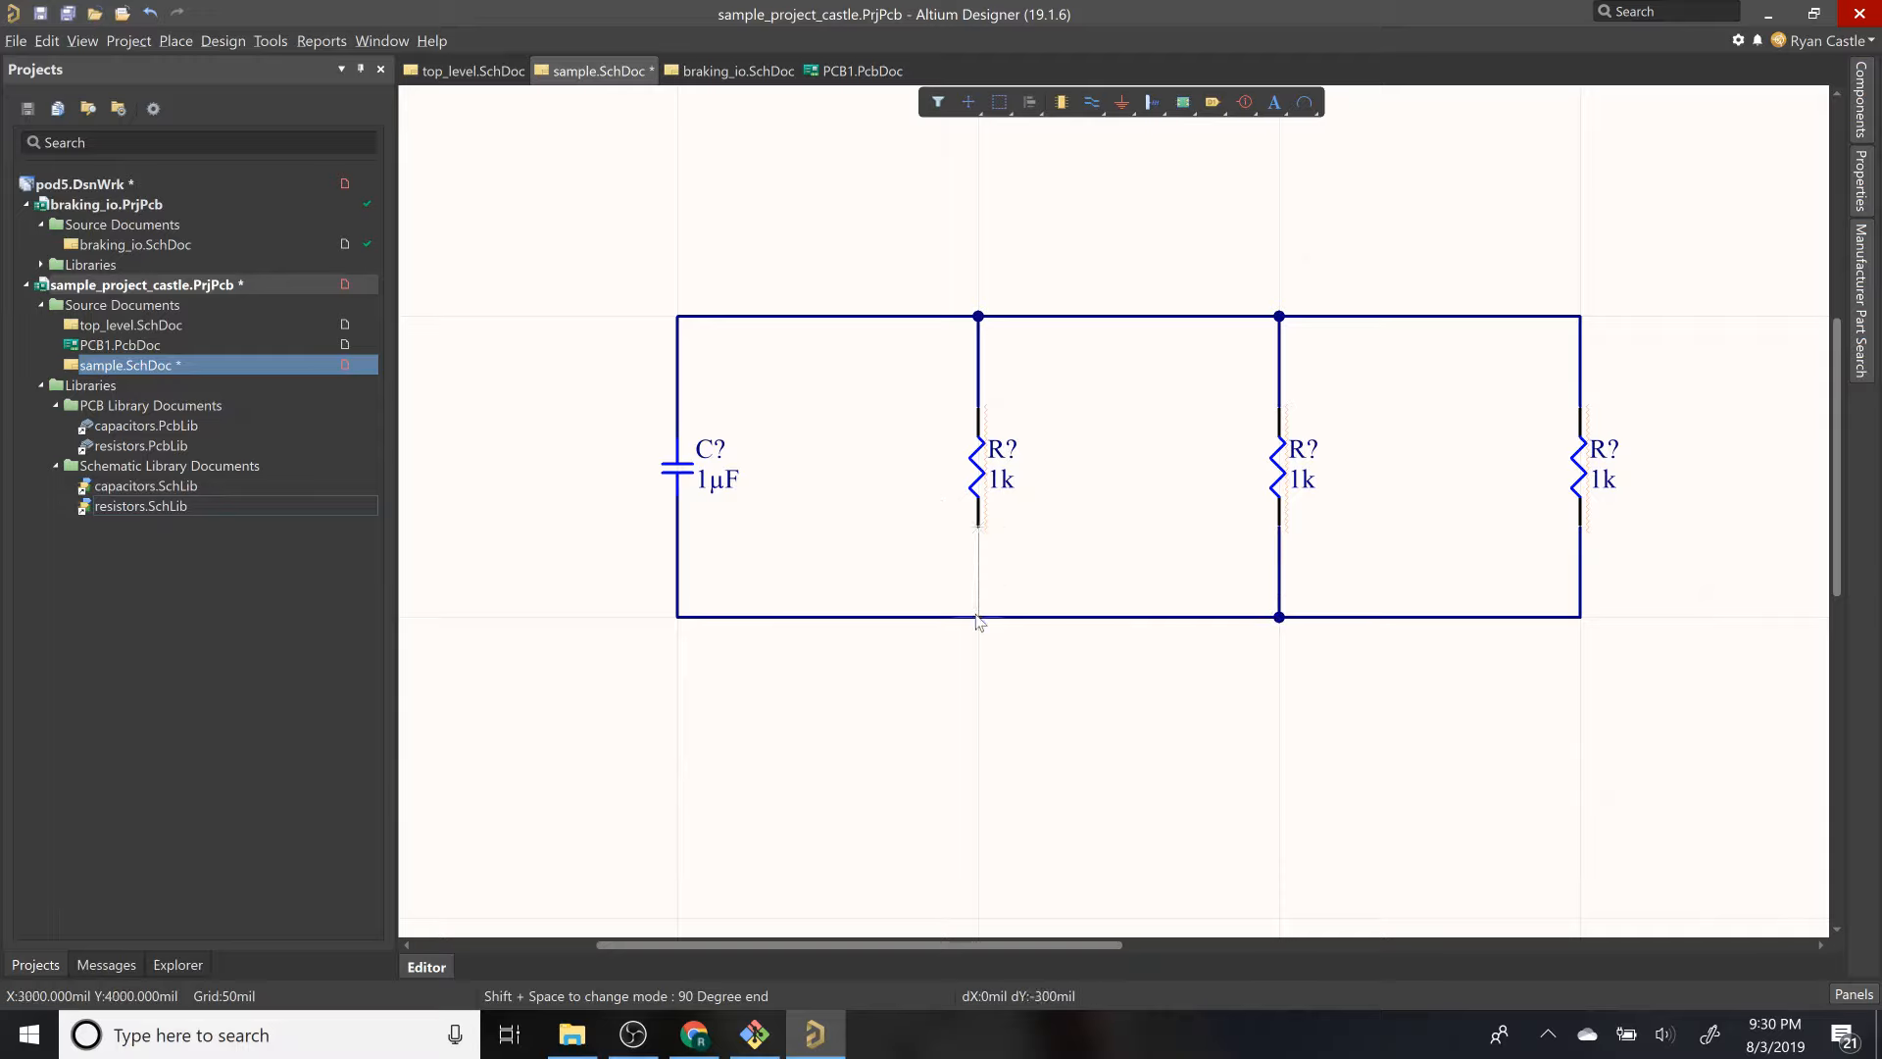
left_click(978, 616)
Step: Draw a stub about 200 mil down from the middle of the bottom wire and place a GND power port on it
left_click(1127, 618)
left_click(1132, 685)
left_click(185, 45)
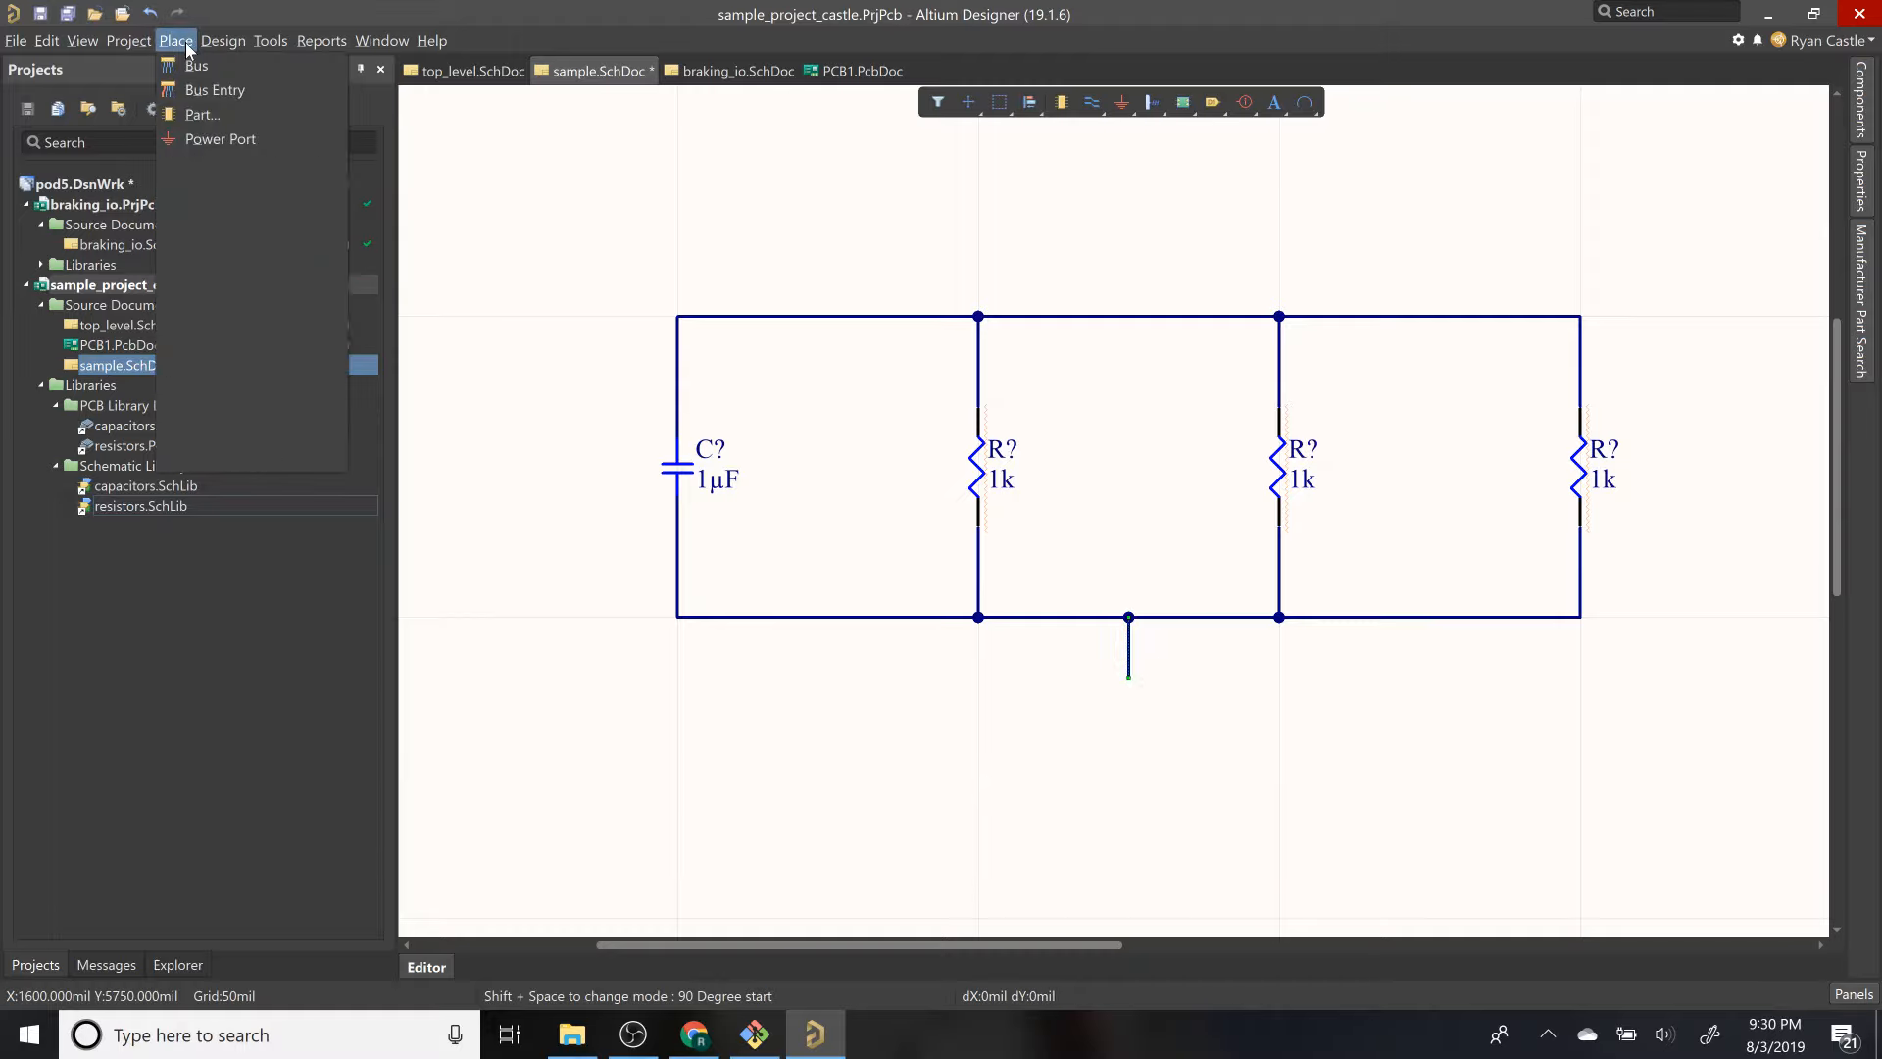
left_click(221, 139)
left_click(1301, 663)
right_click(1380, 682)
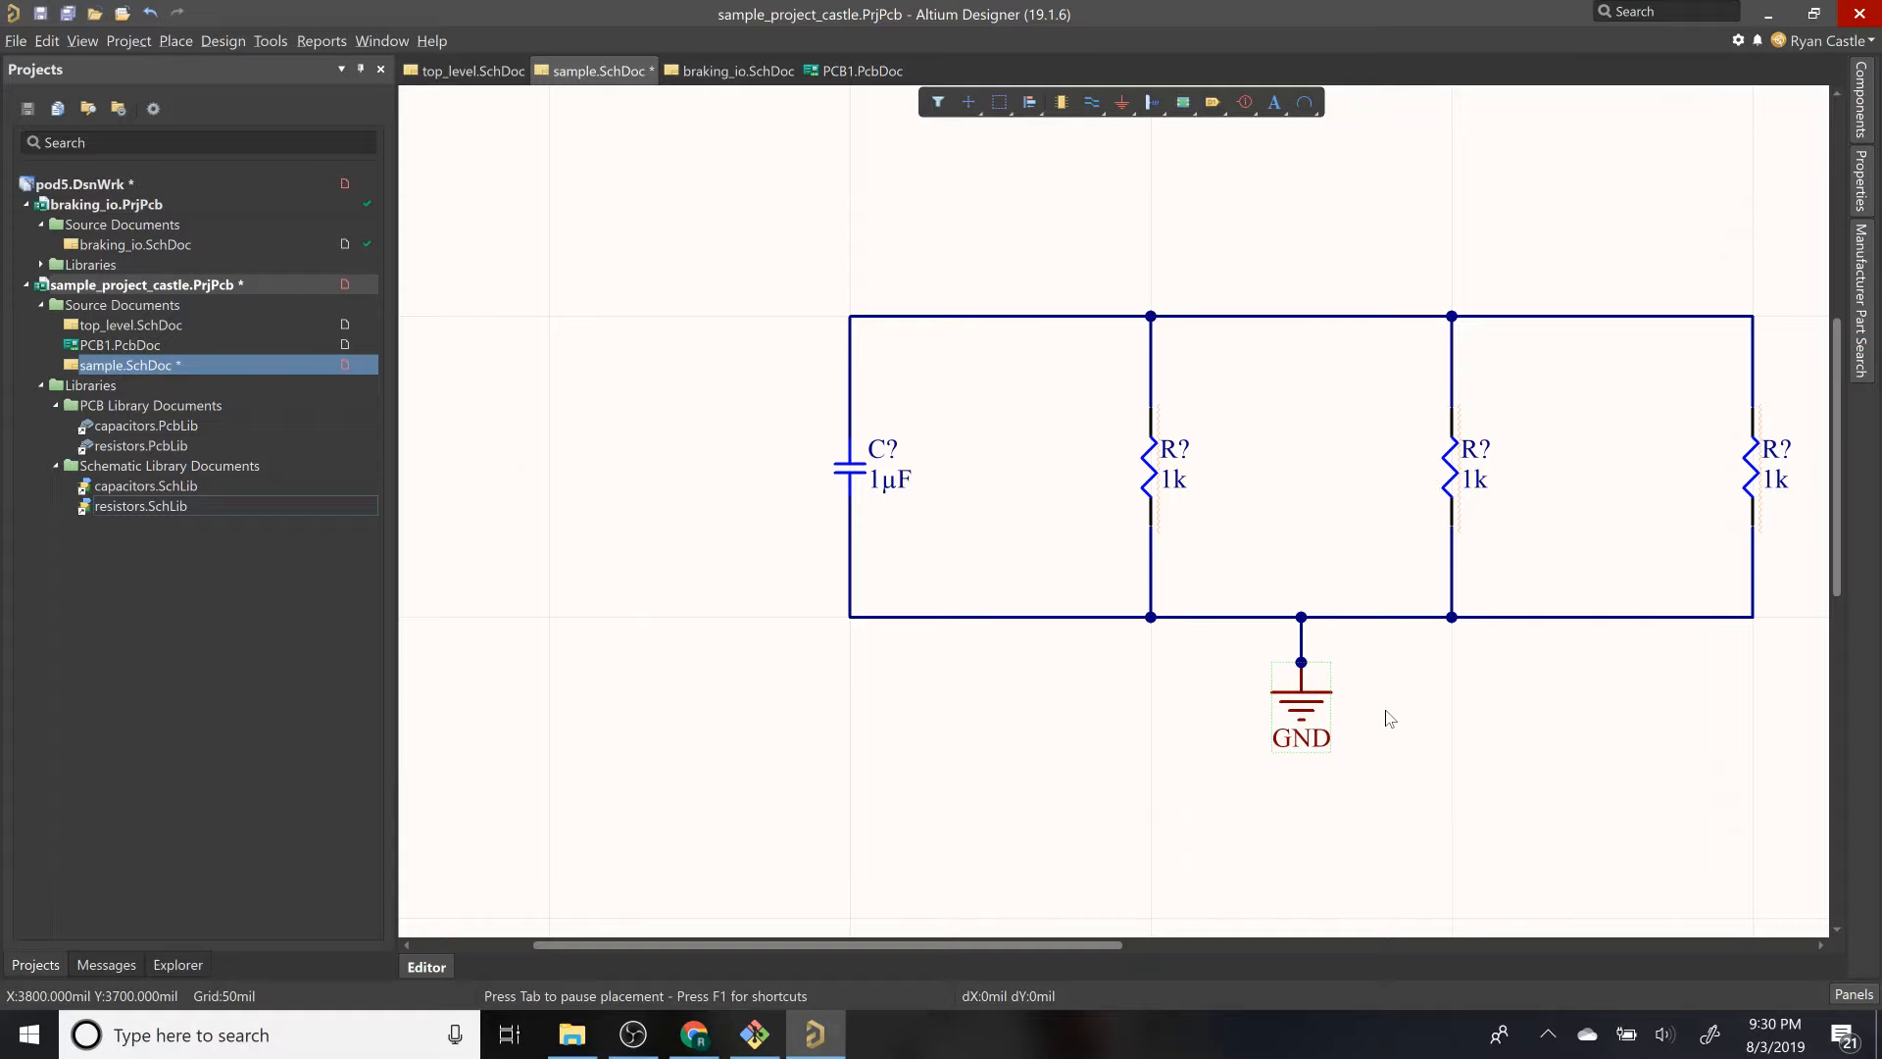
left_click(175, 40)
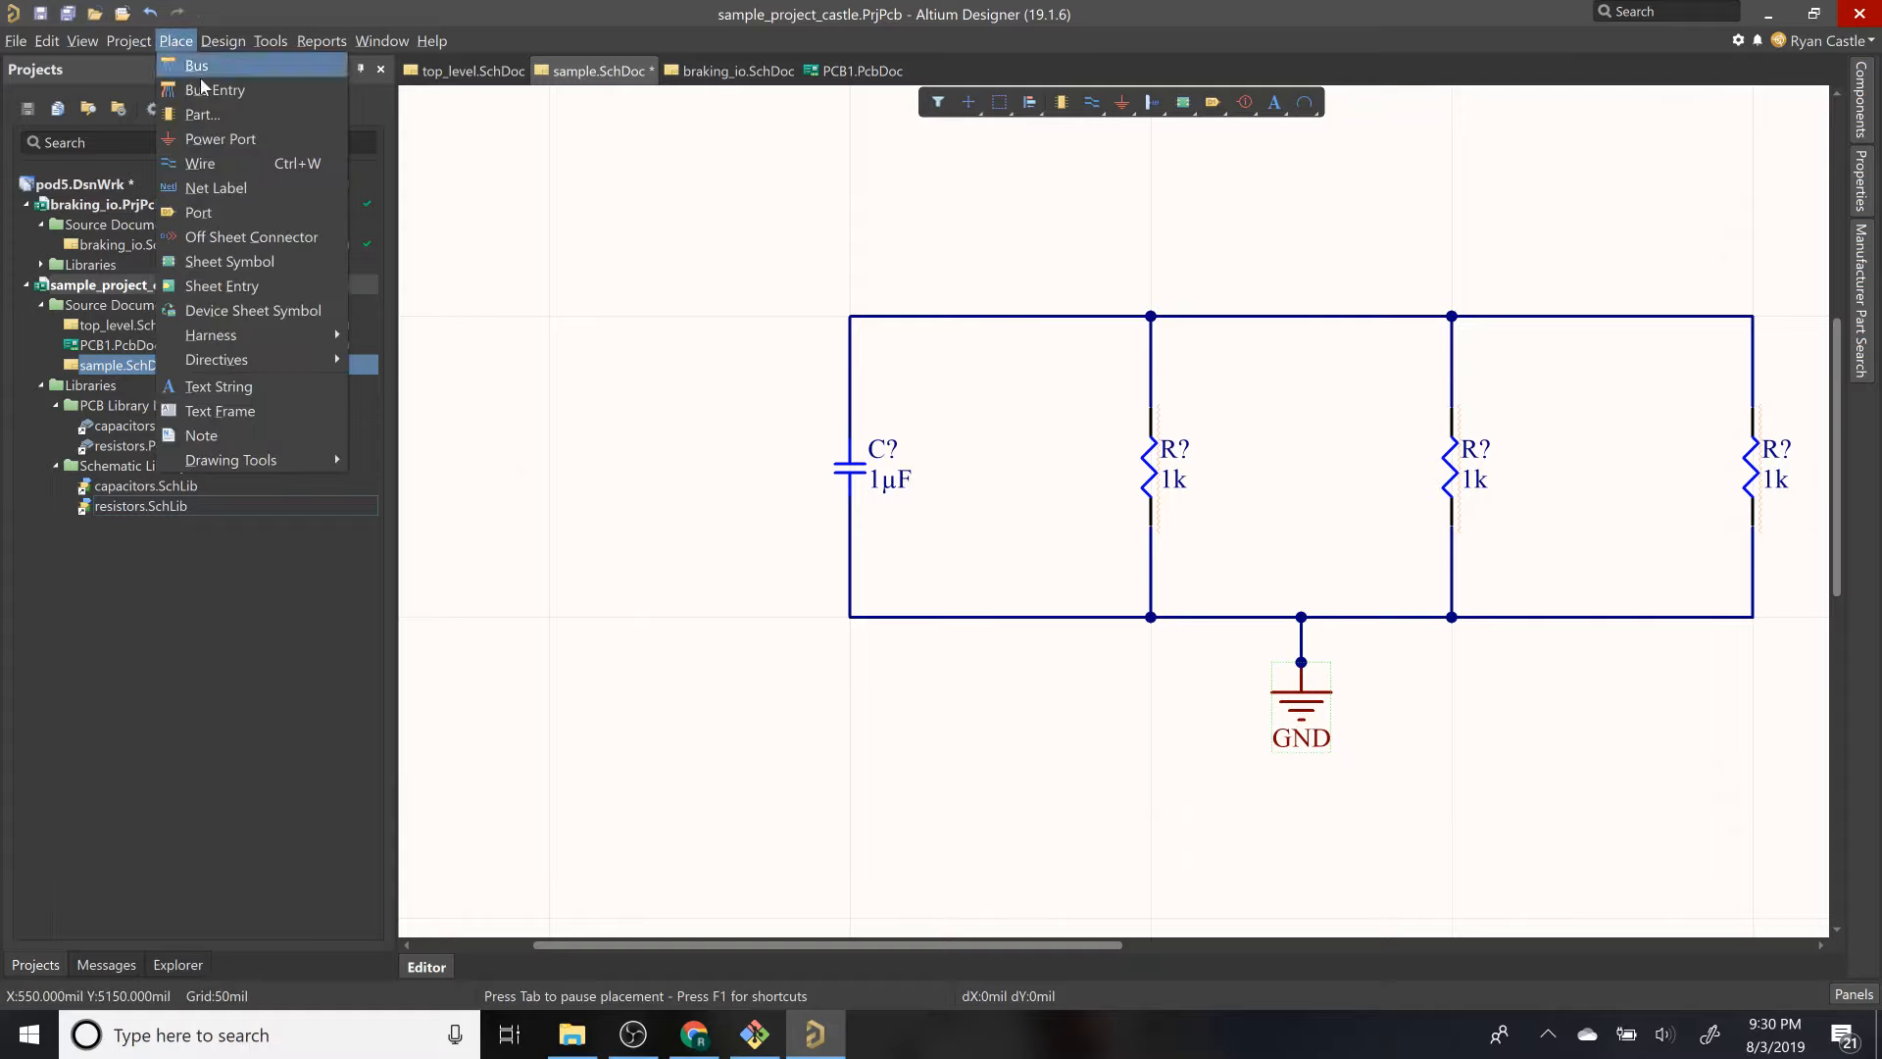
left_click(227, 137)
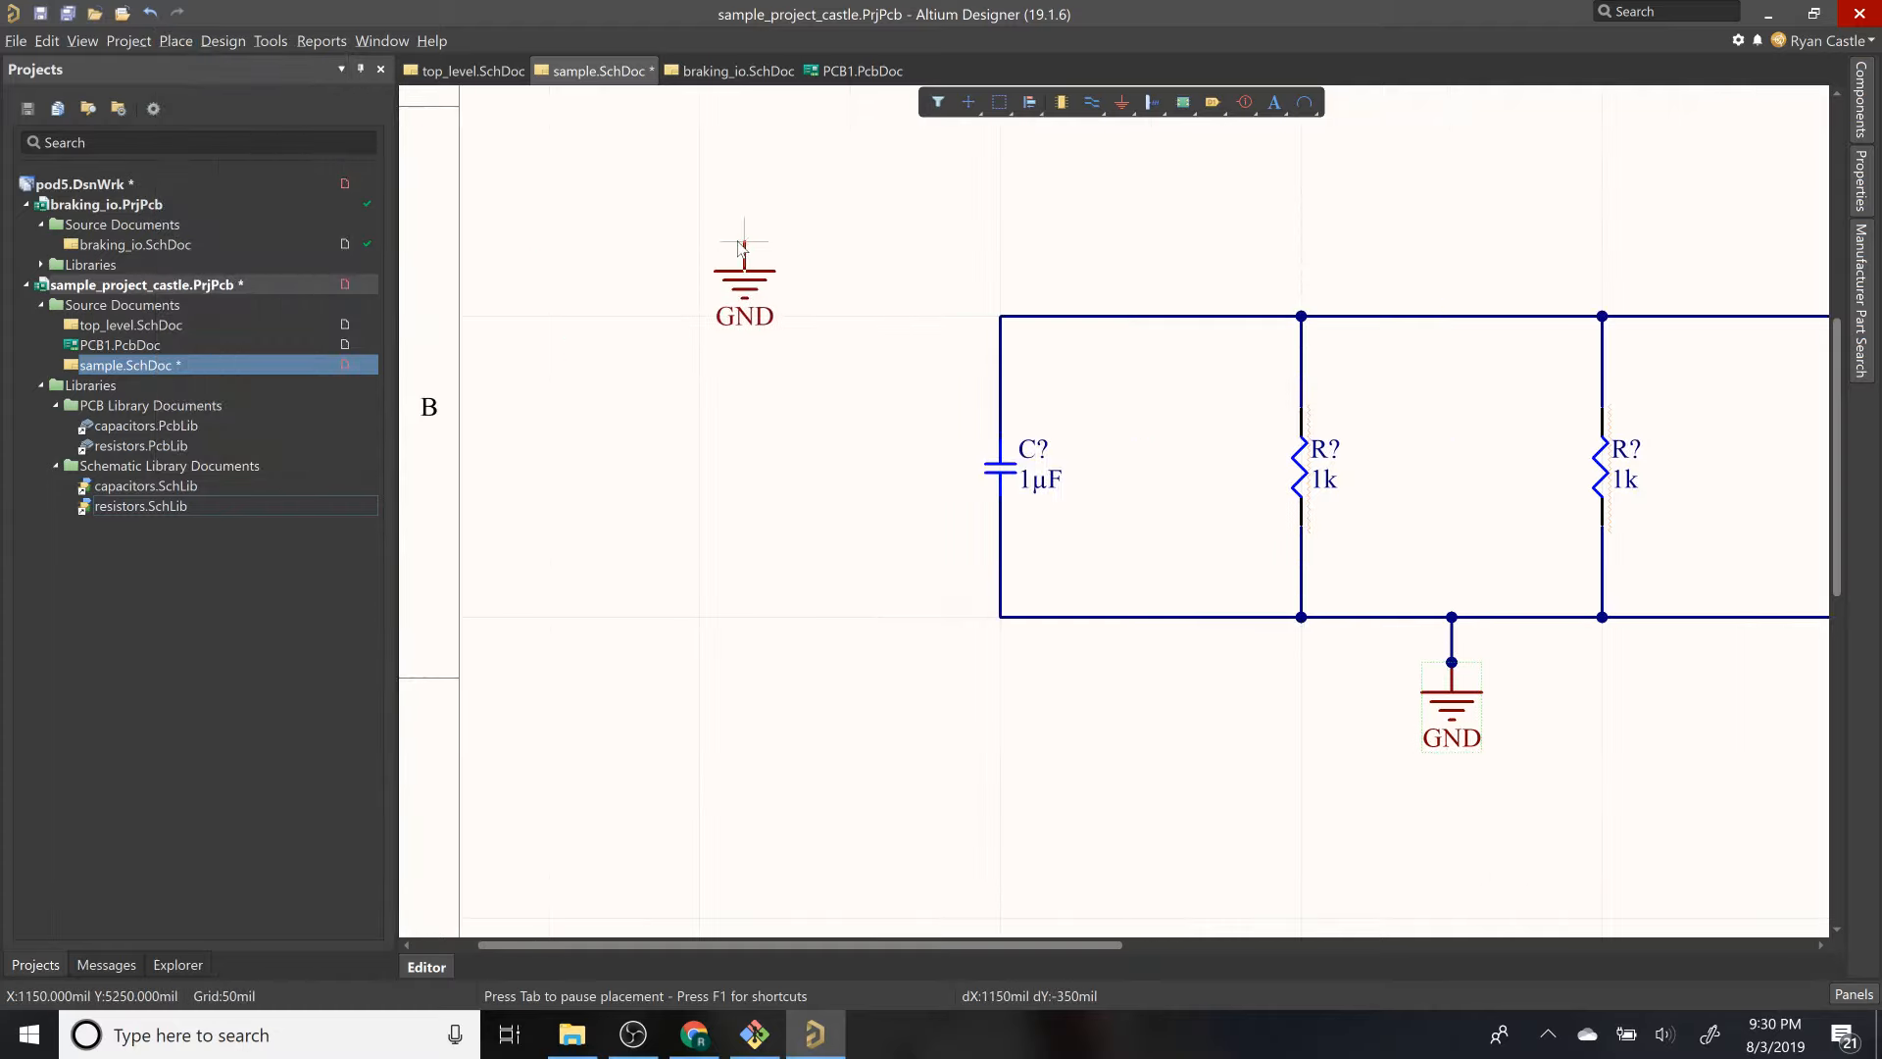
left_click(745, 242)
key("ctrl+z")
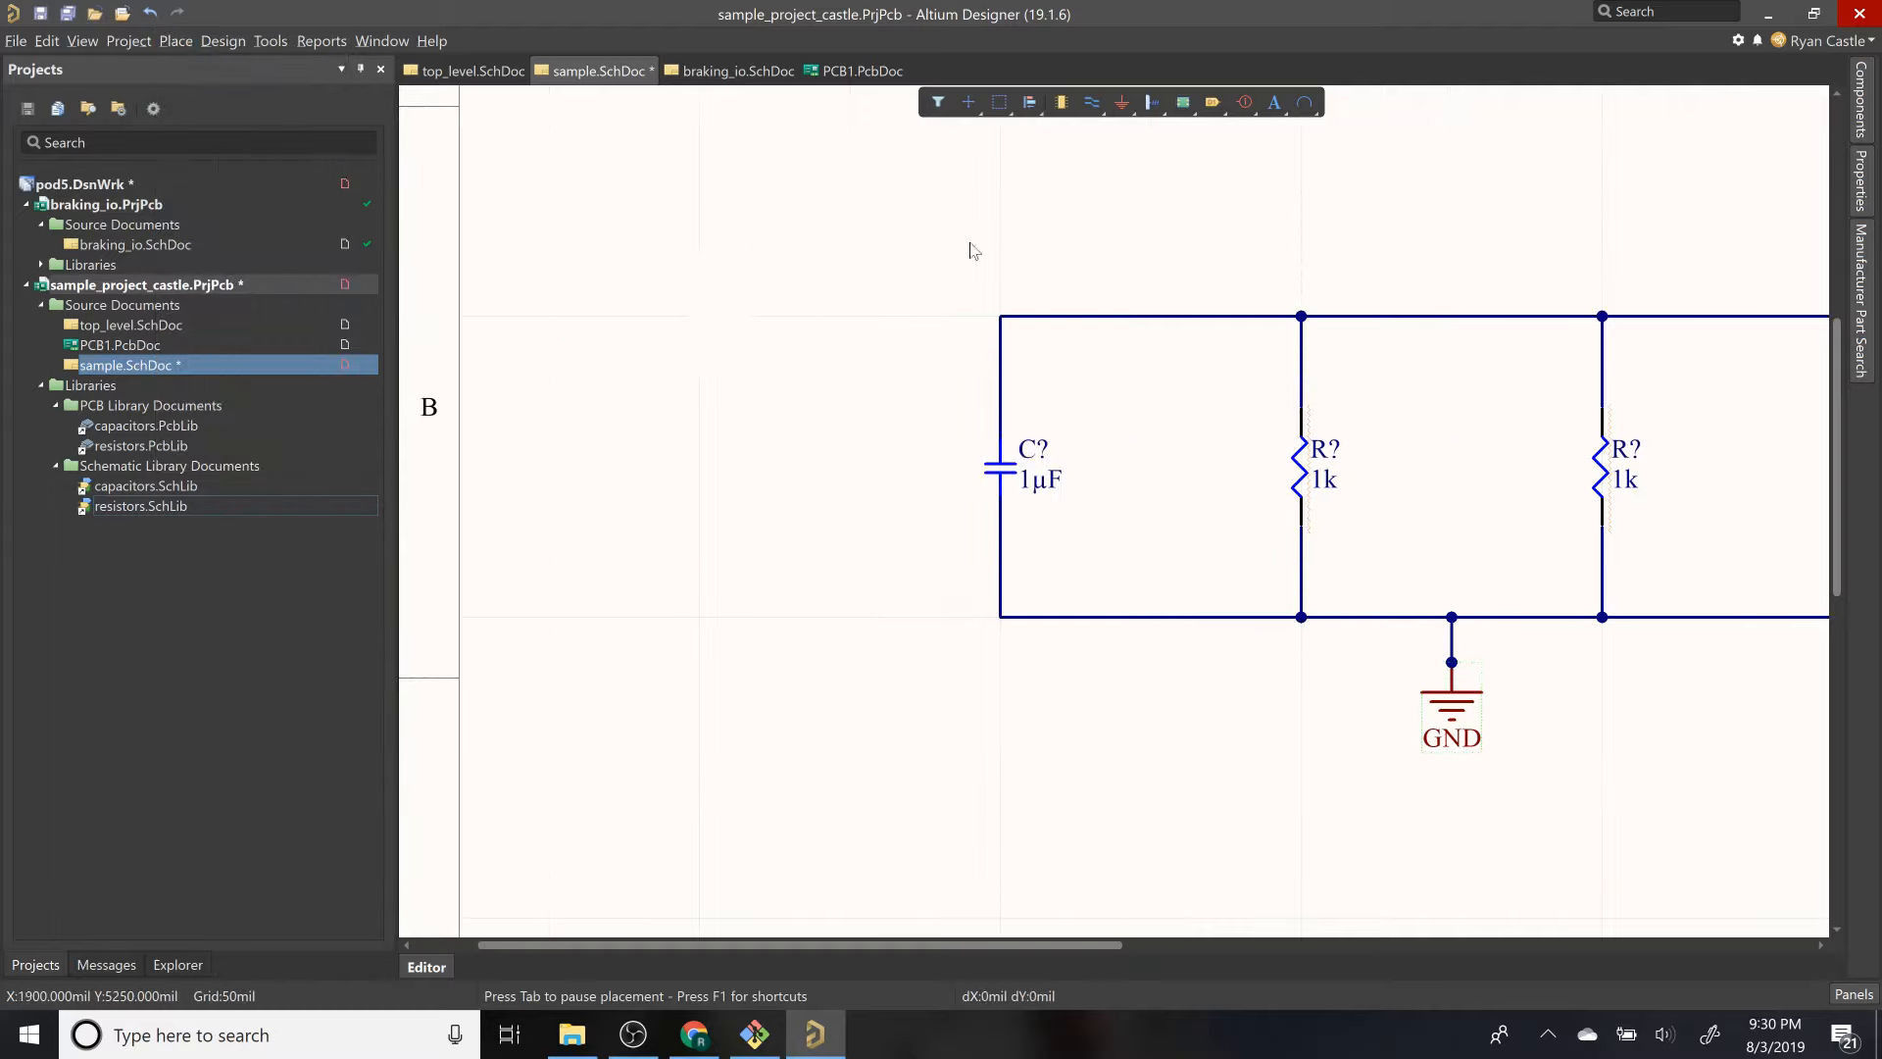
Step: Place a VCC power port 200 mil above the top wire's corner over the capacitor and rename it POS5V
left_click(1124, 103)
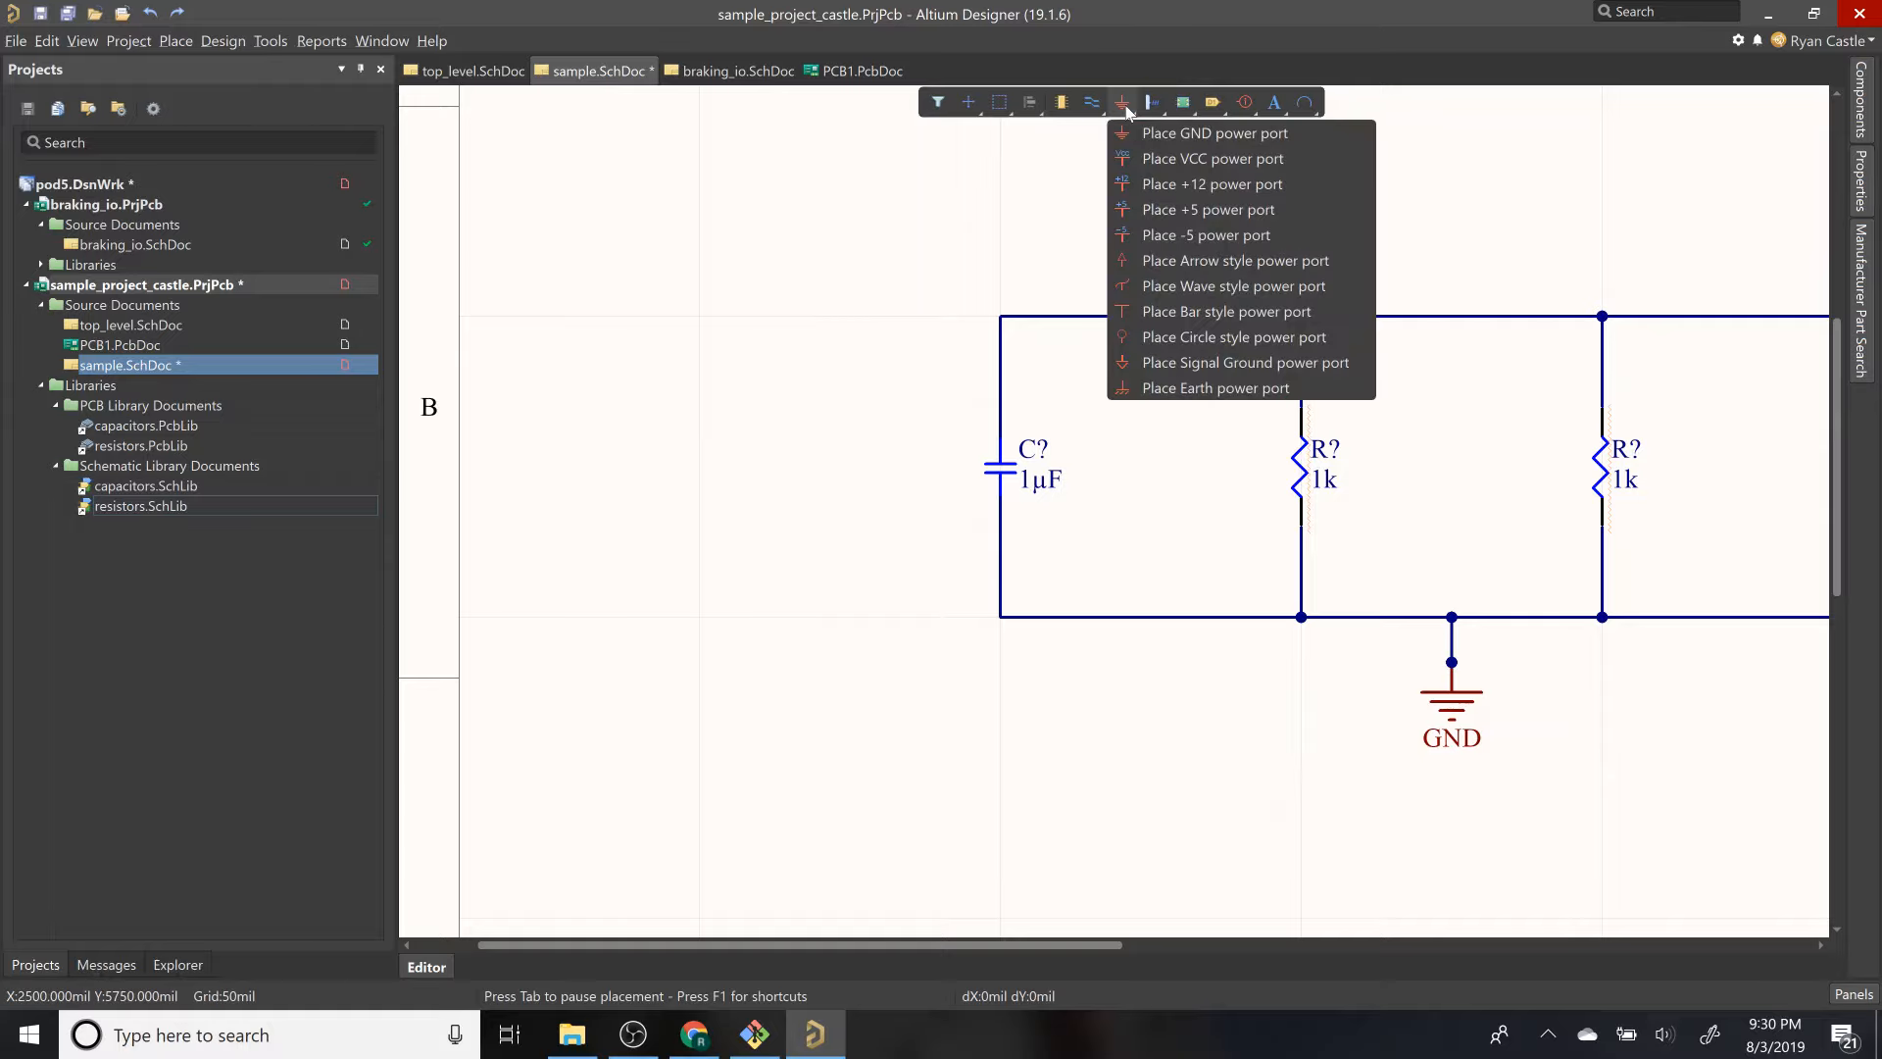
left_click(1196, 159)
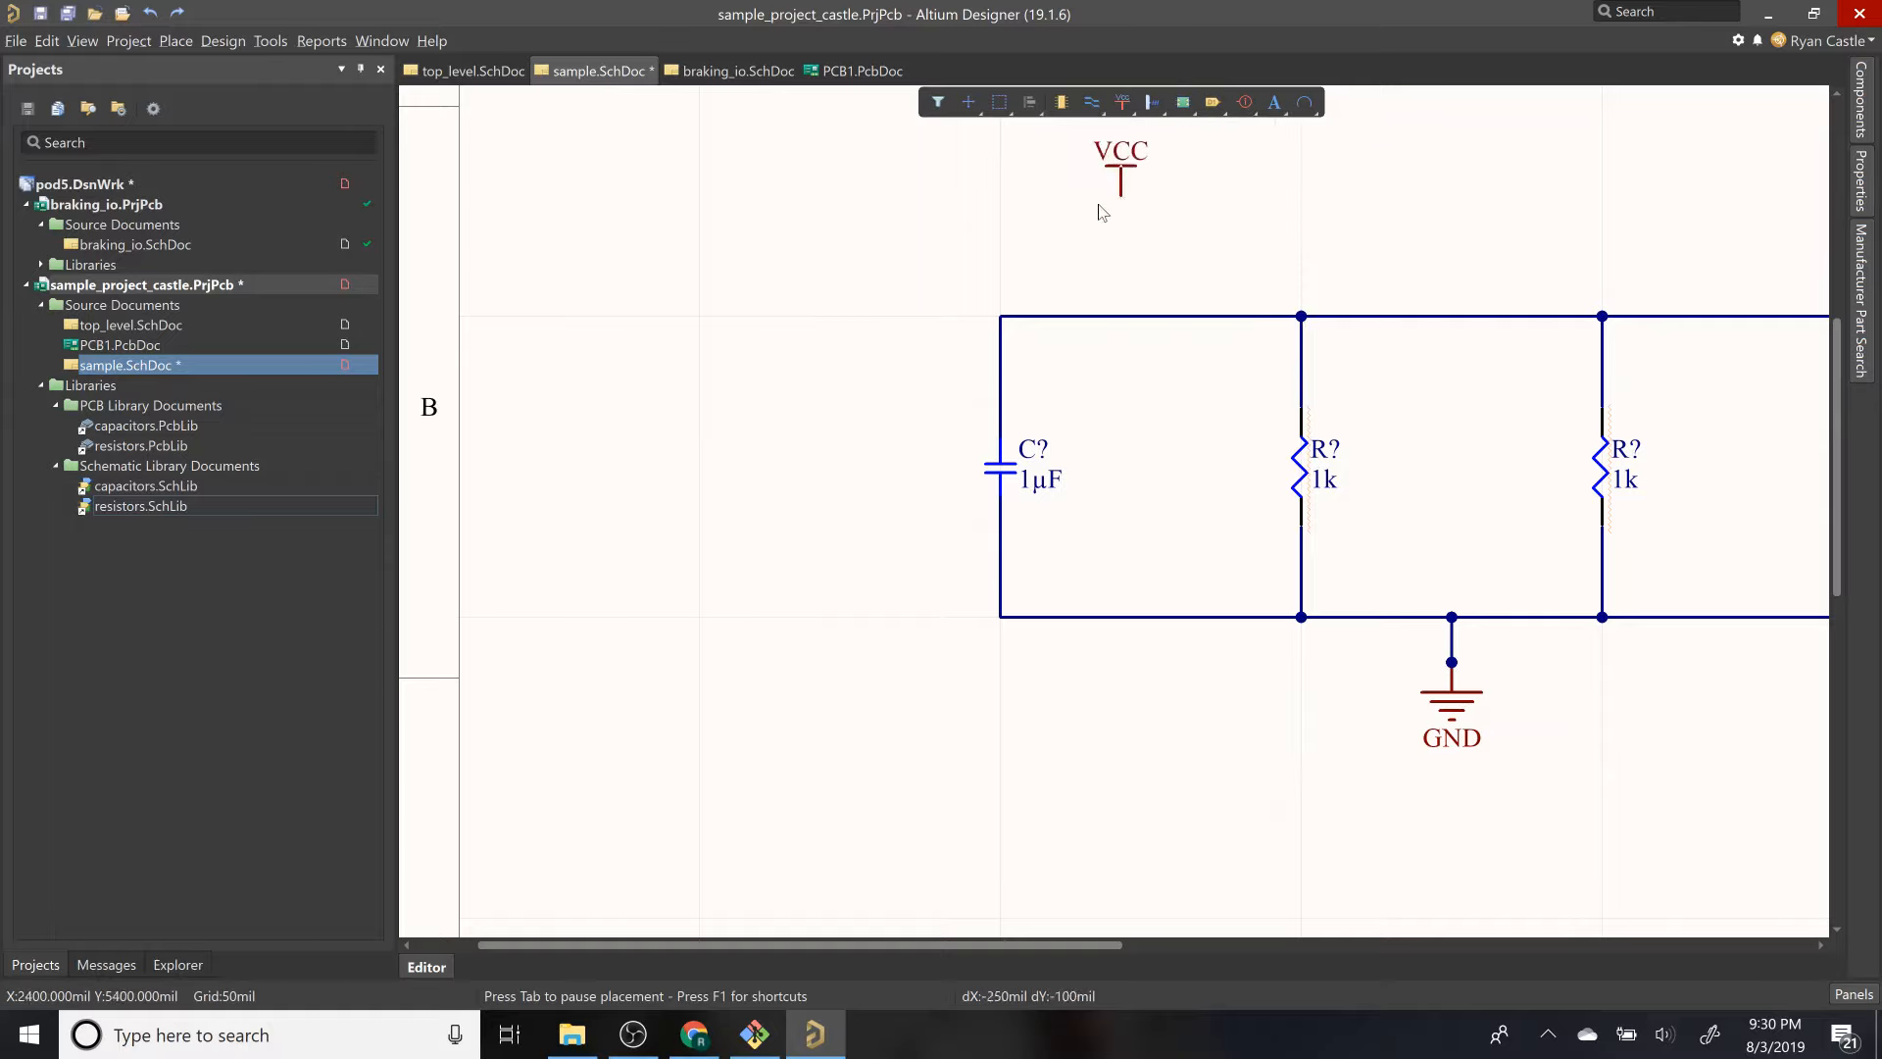
left_click(1001, 262)
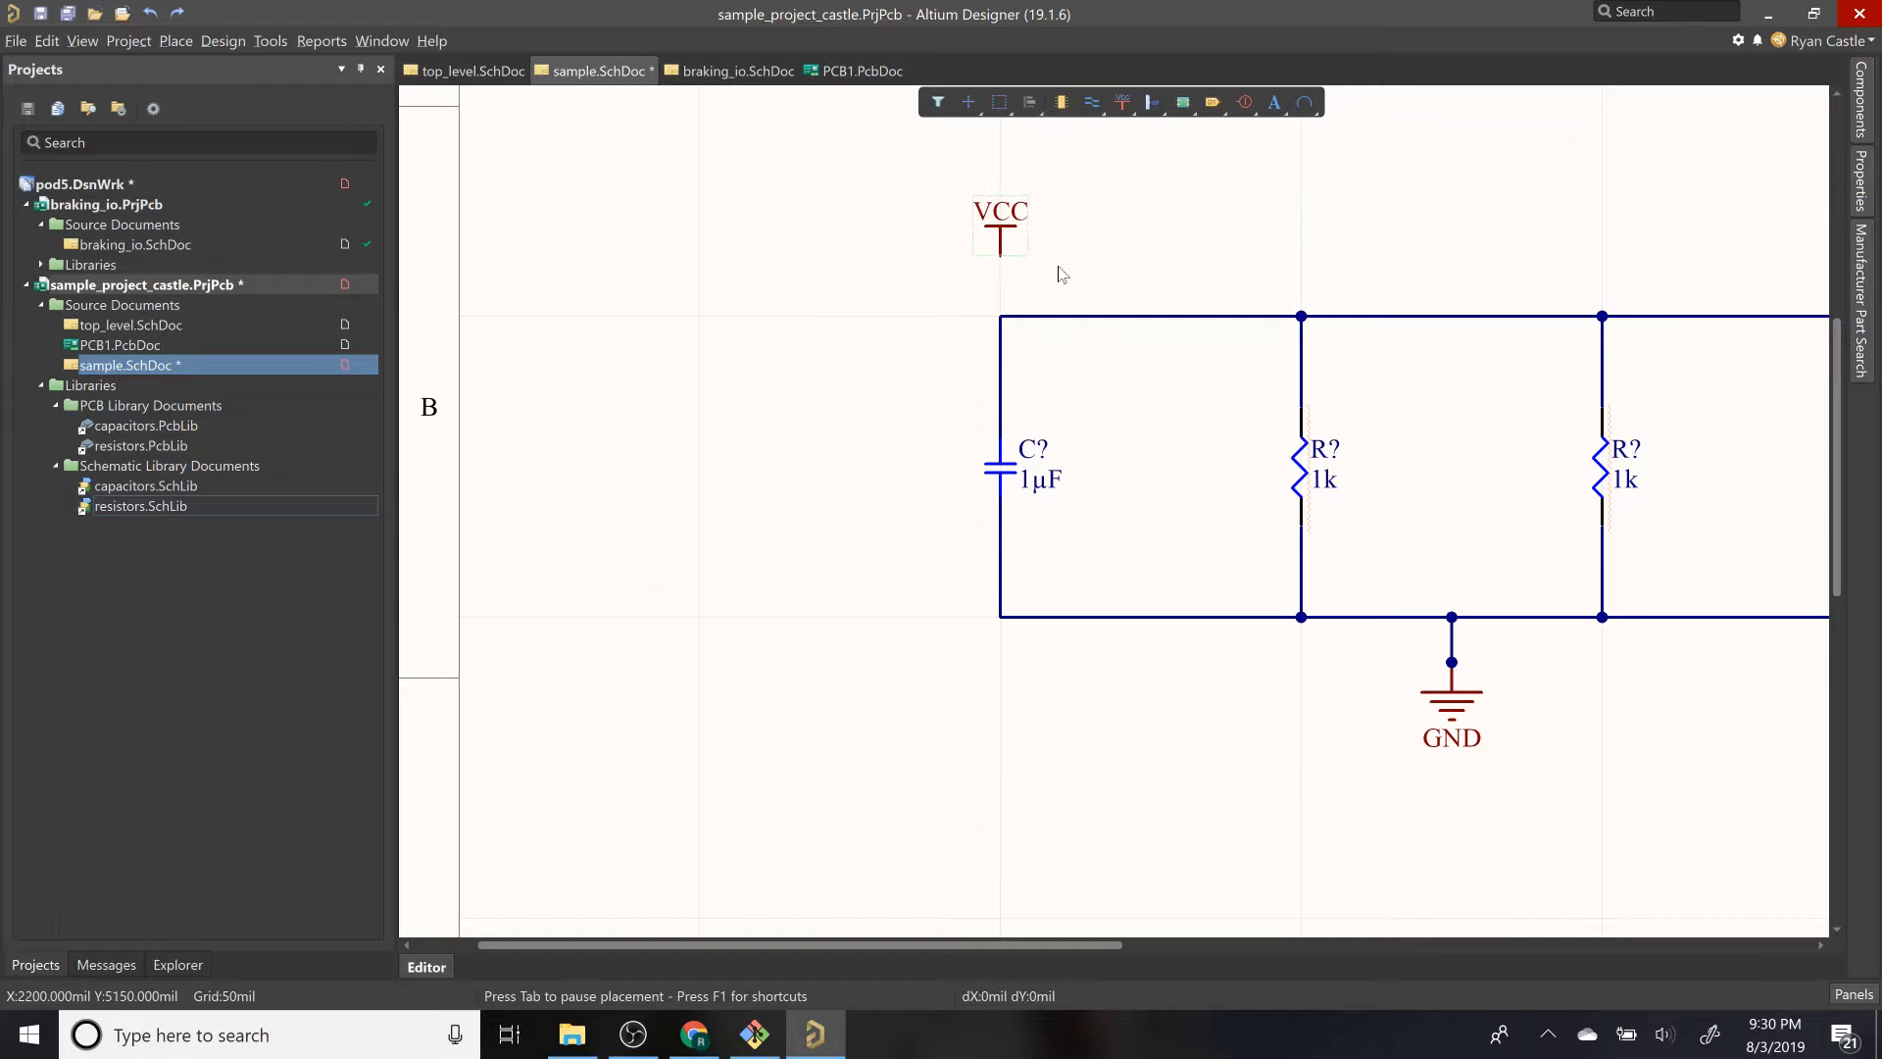
key("Tab")
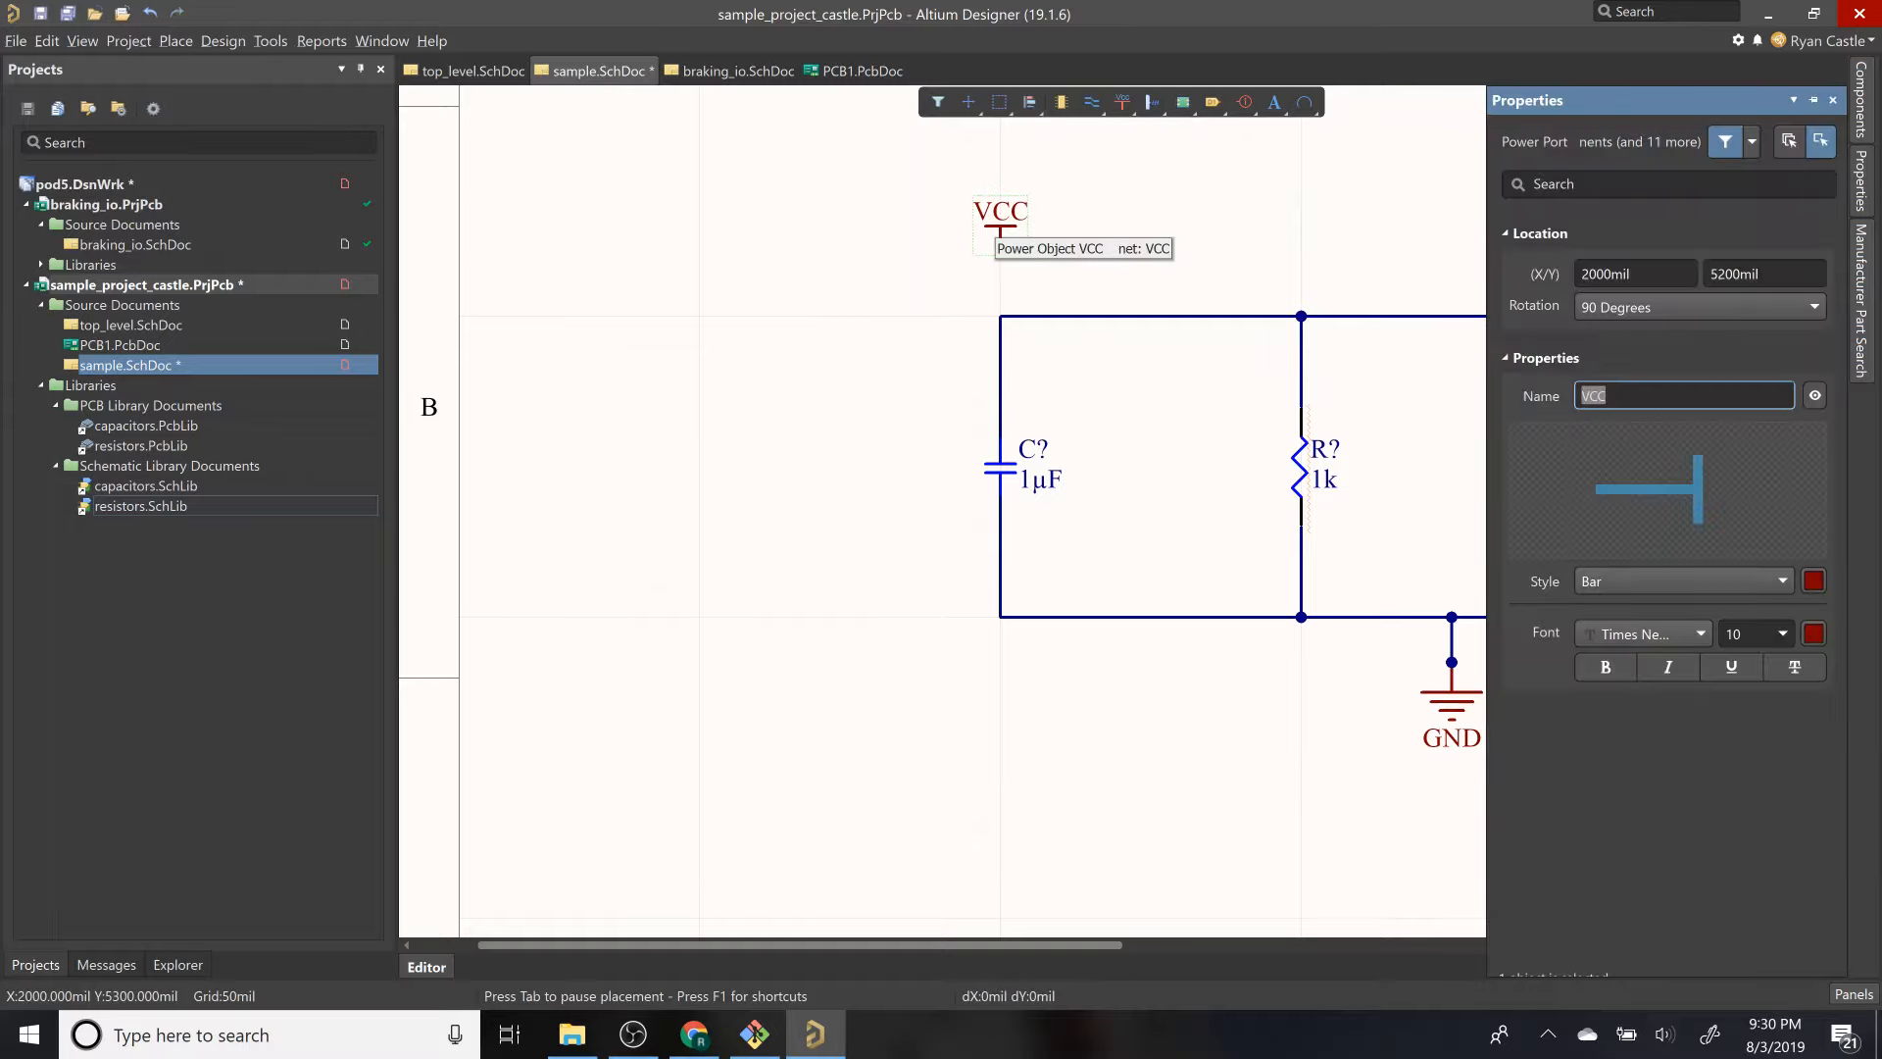
type("POS5V")
key("Return")
left_click(895, 281)
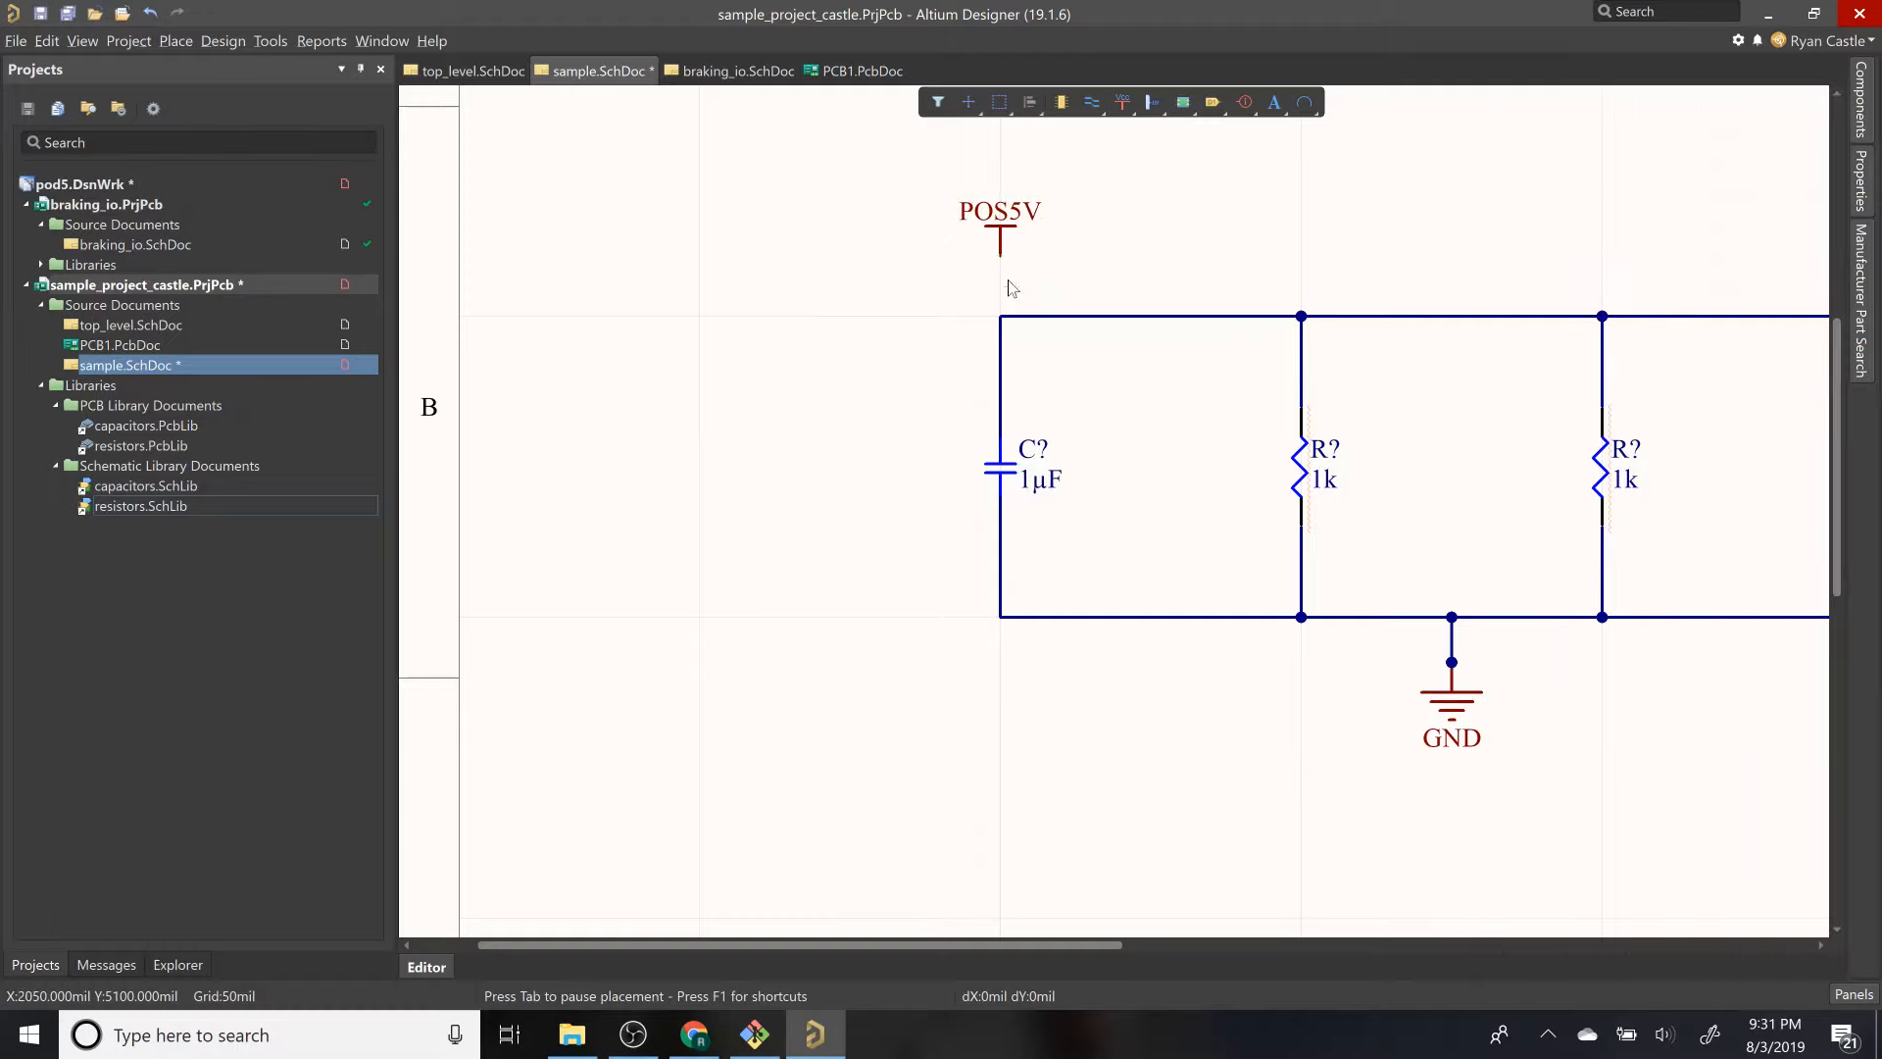
Step: Wire the top wire's corner above the capacitor up to the POS5V power port and save the sample sheet
left_click(1000, 316)
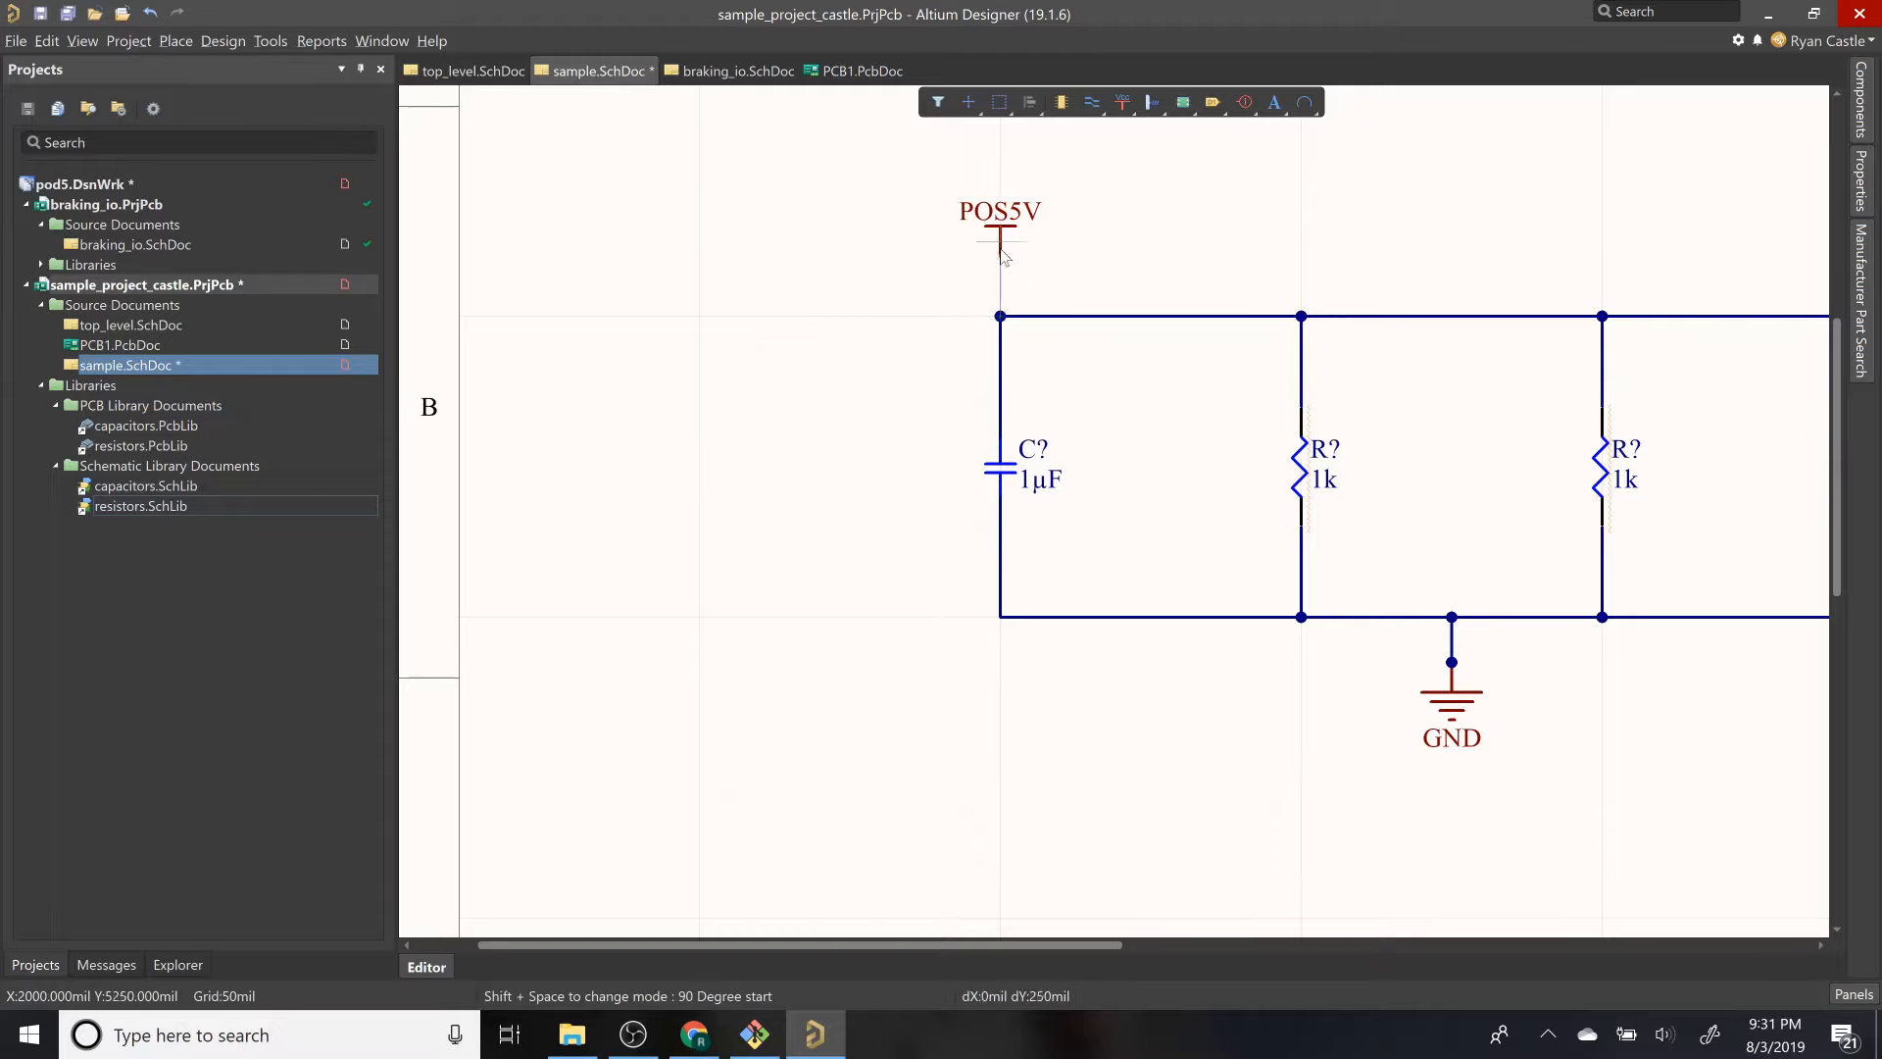
left_click(1000, 257)
scroll(1182, 275, "down", 2, "ctrl")
scroll(1711, 422, "down", 1, "ctrl")
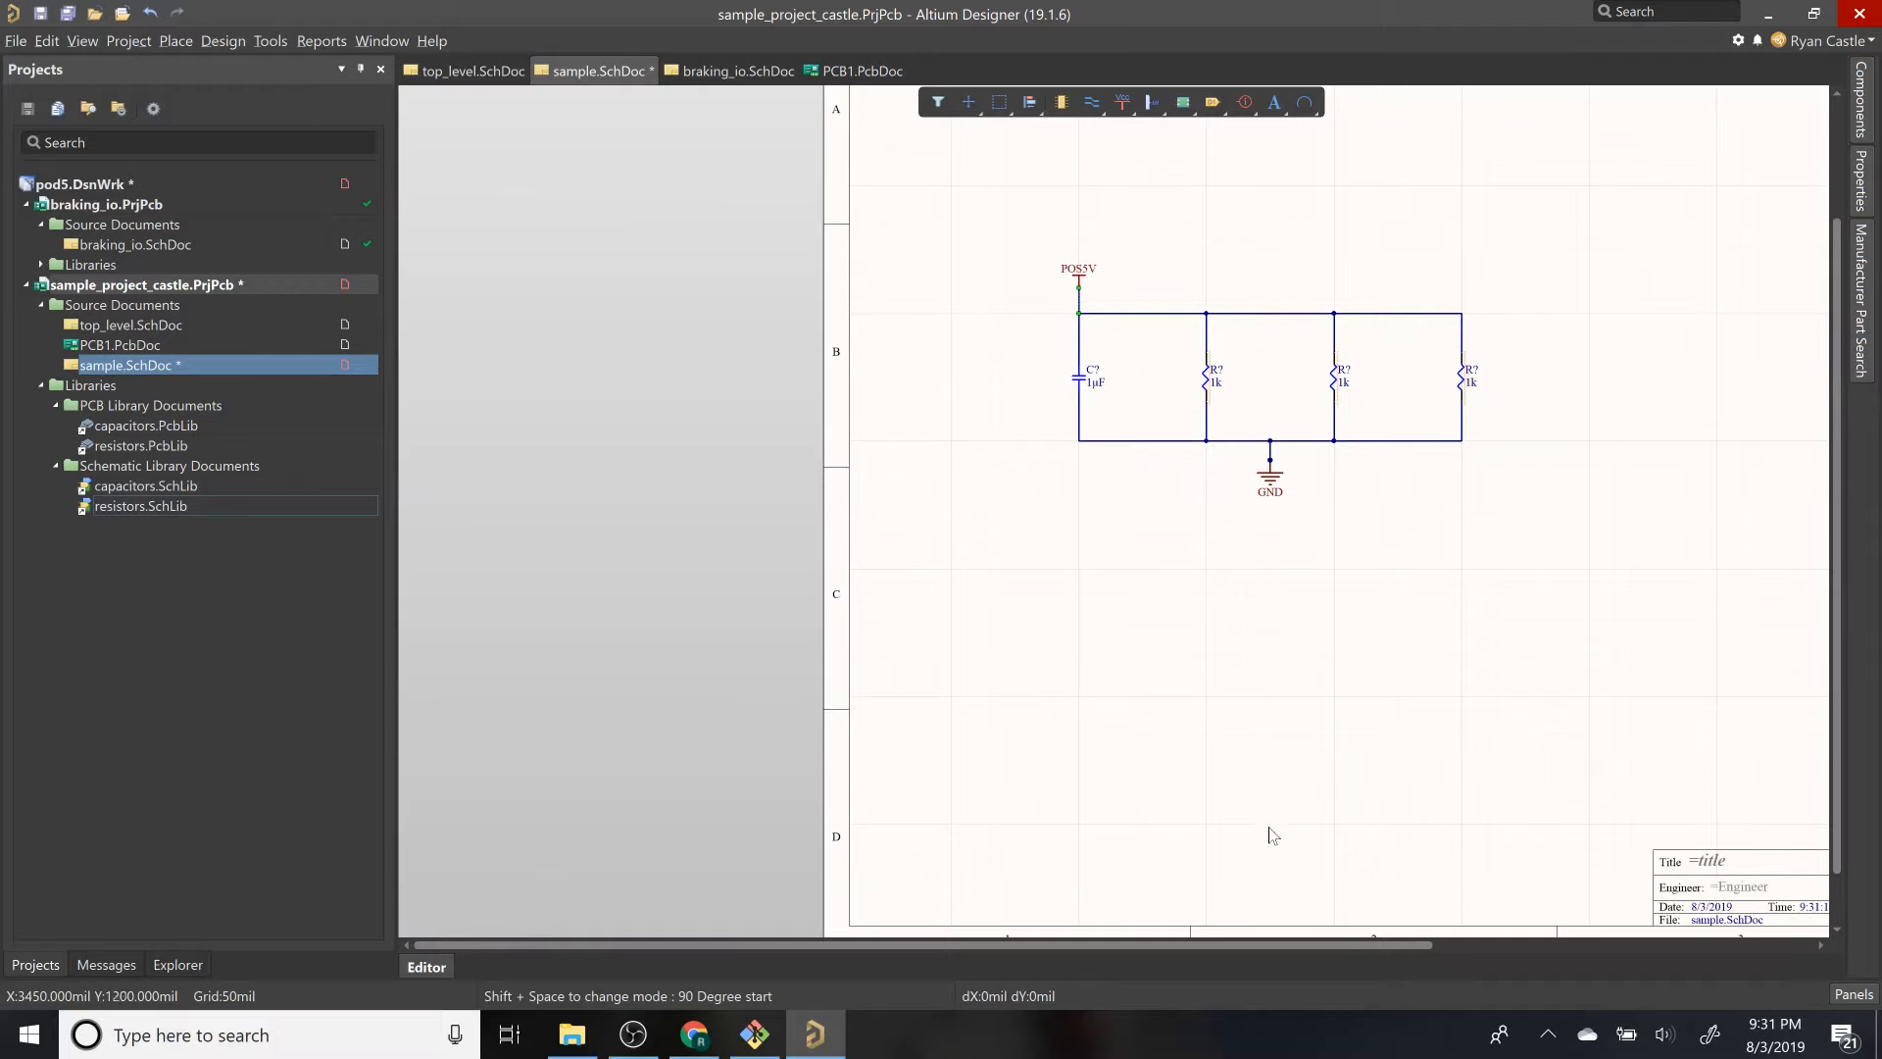
left_click_drag(1338, 945, 1390, 954)
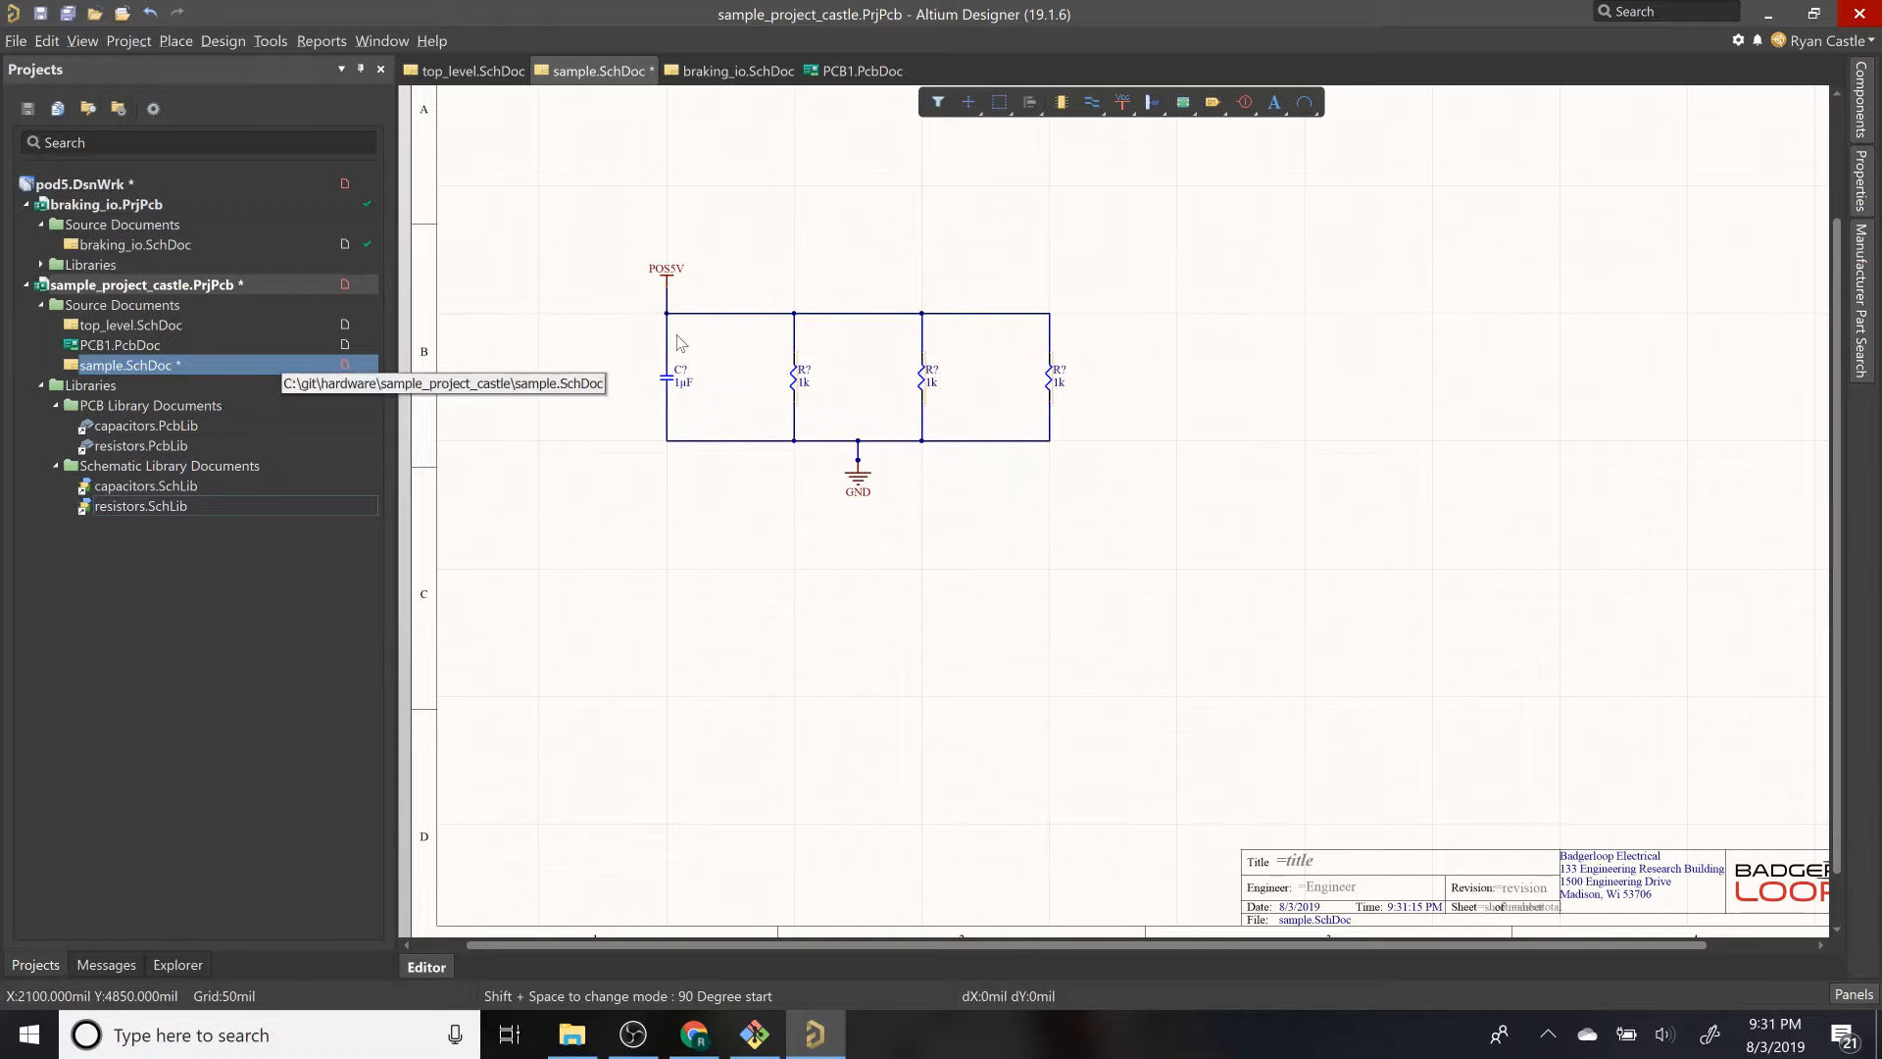
scroll(676, 343, "up", 3, "ctrl")
scroll(682, 342, "down", 2, "ctrl")
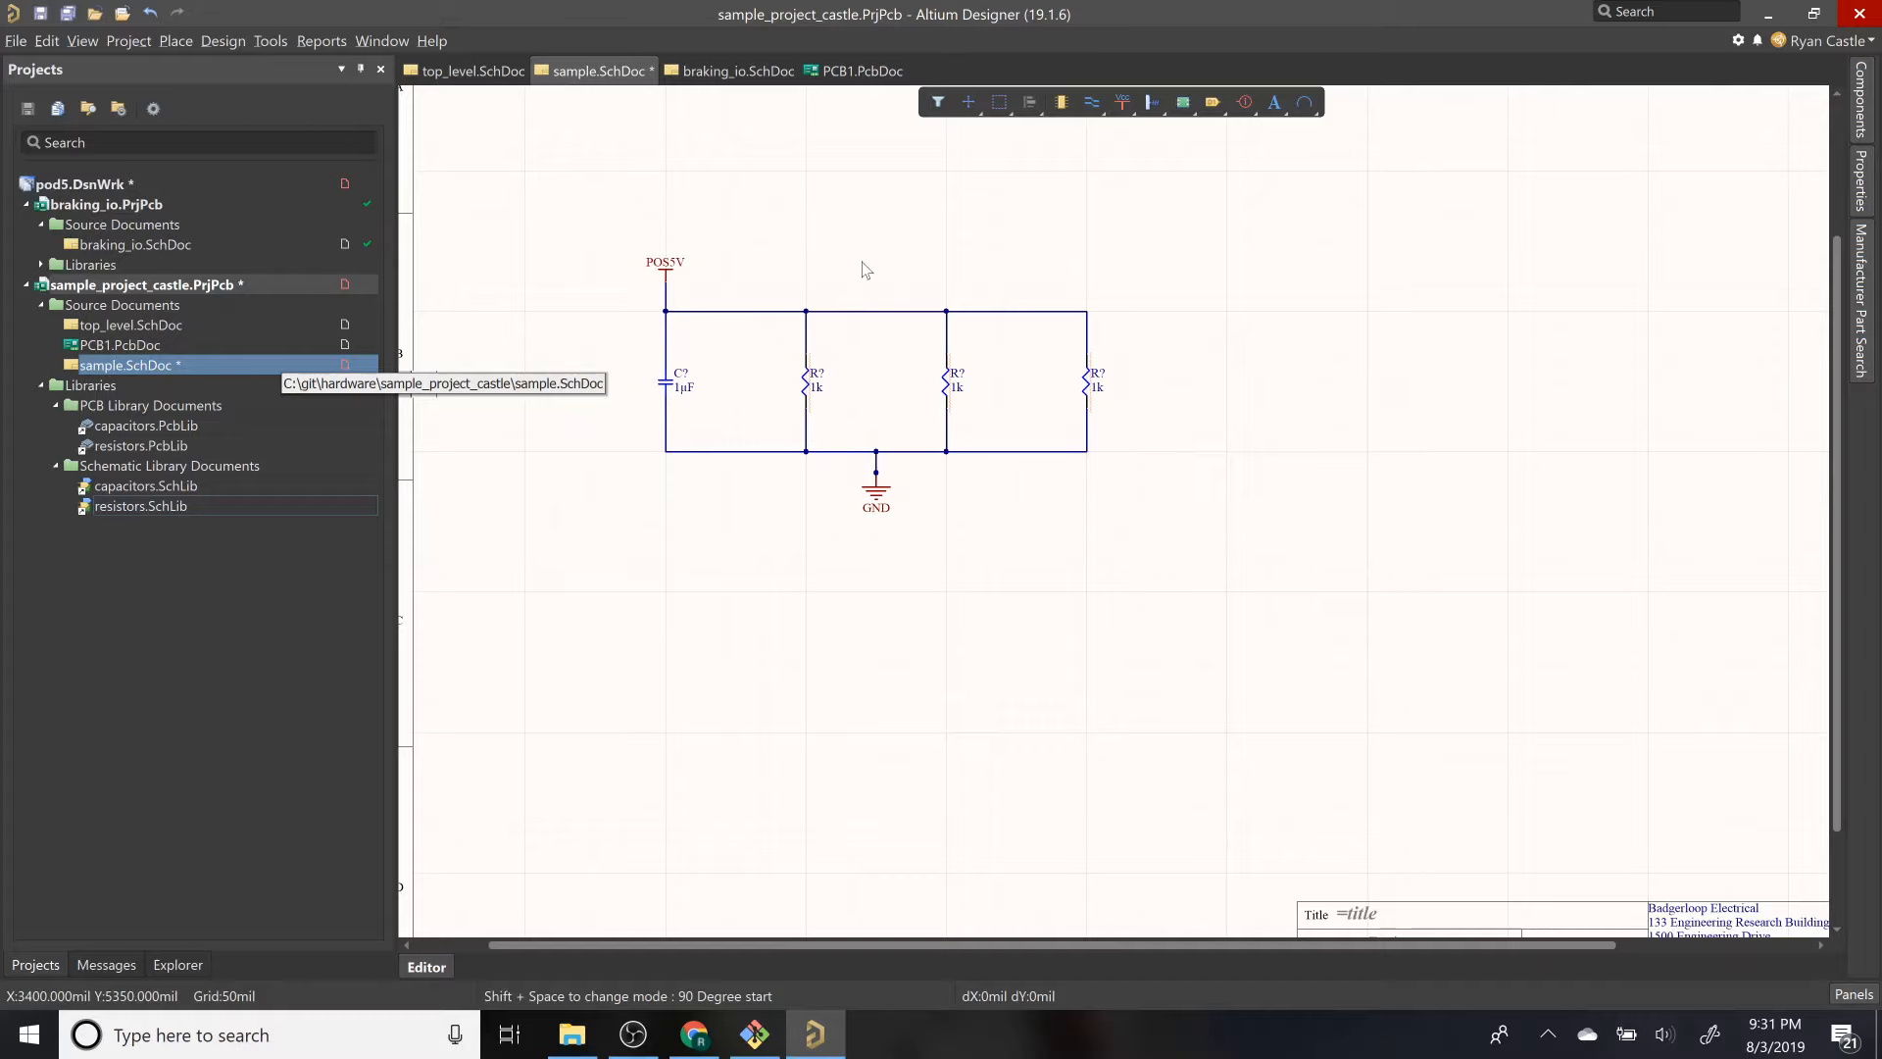
scroll(862, 266, "up", 3)
scroll(861, 265, "down", 2, "ctrl")
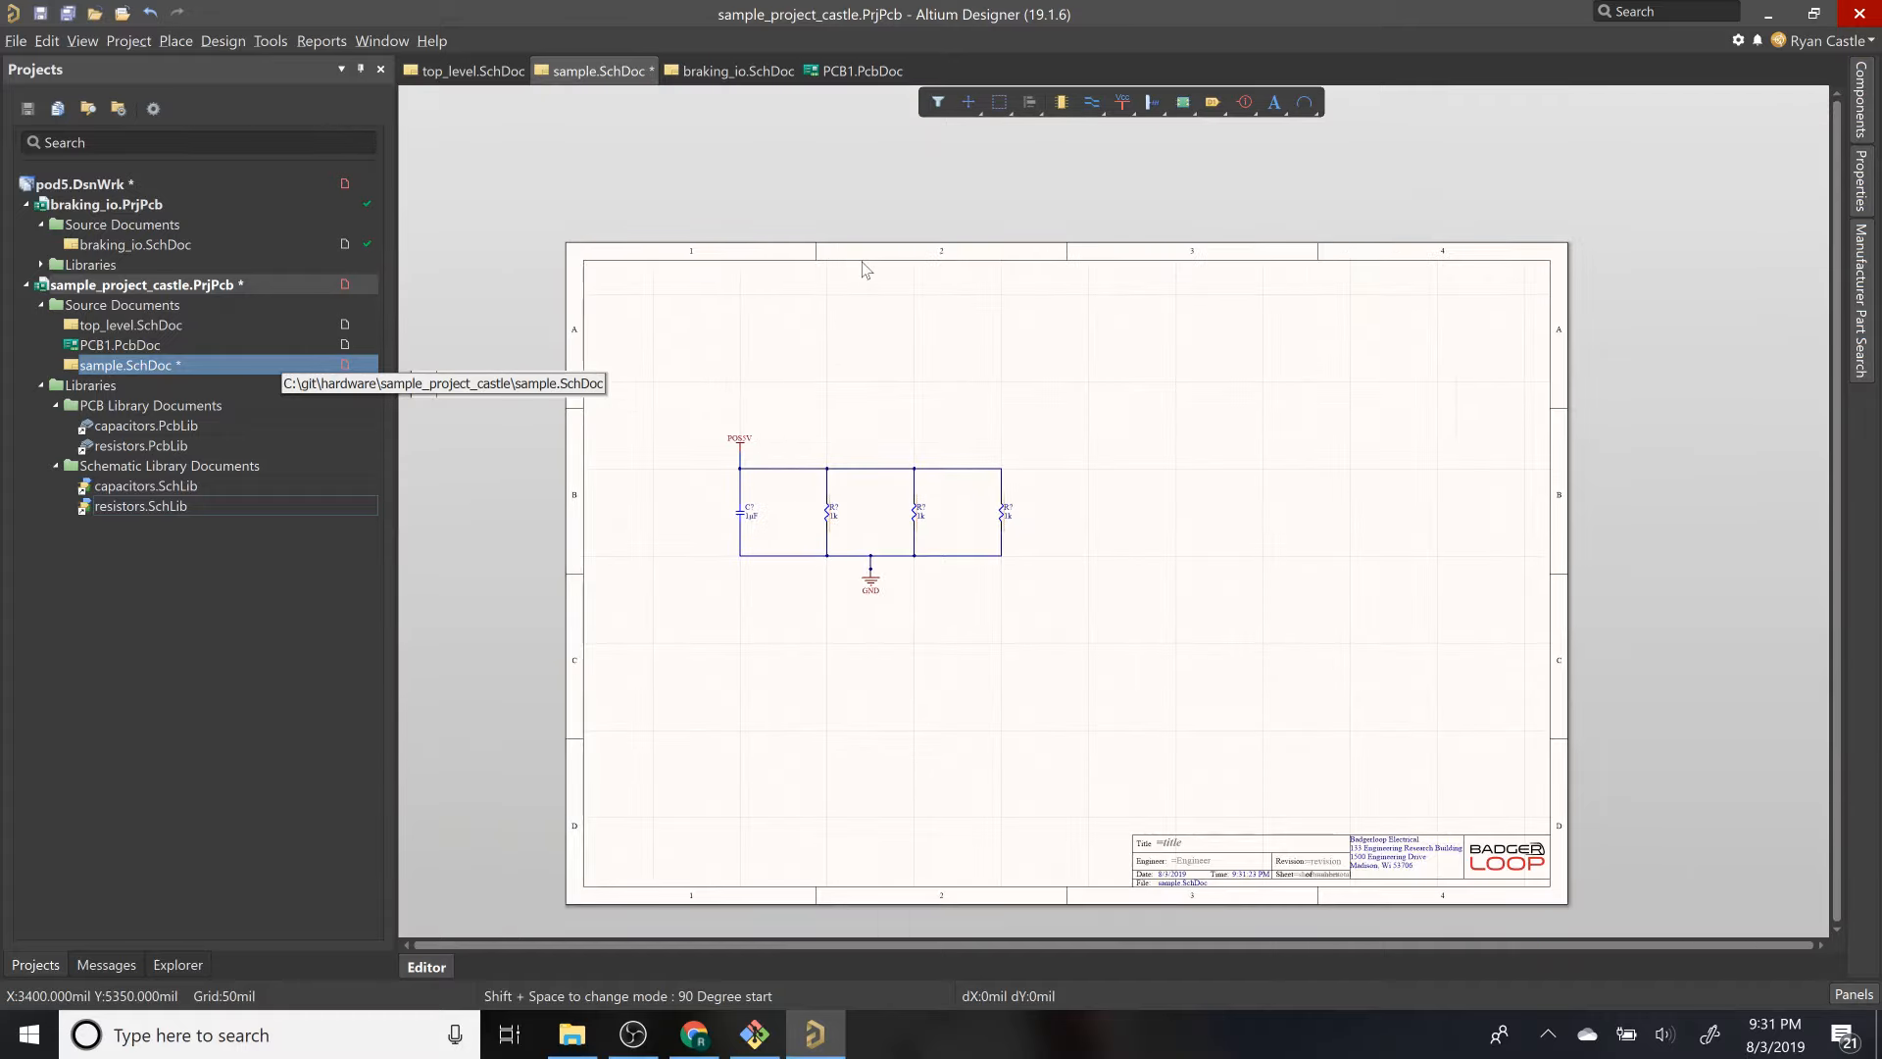
scroll(848, 516, "up", 2, "ctrl")
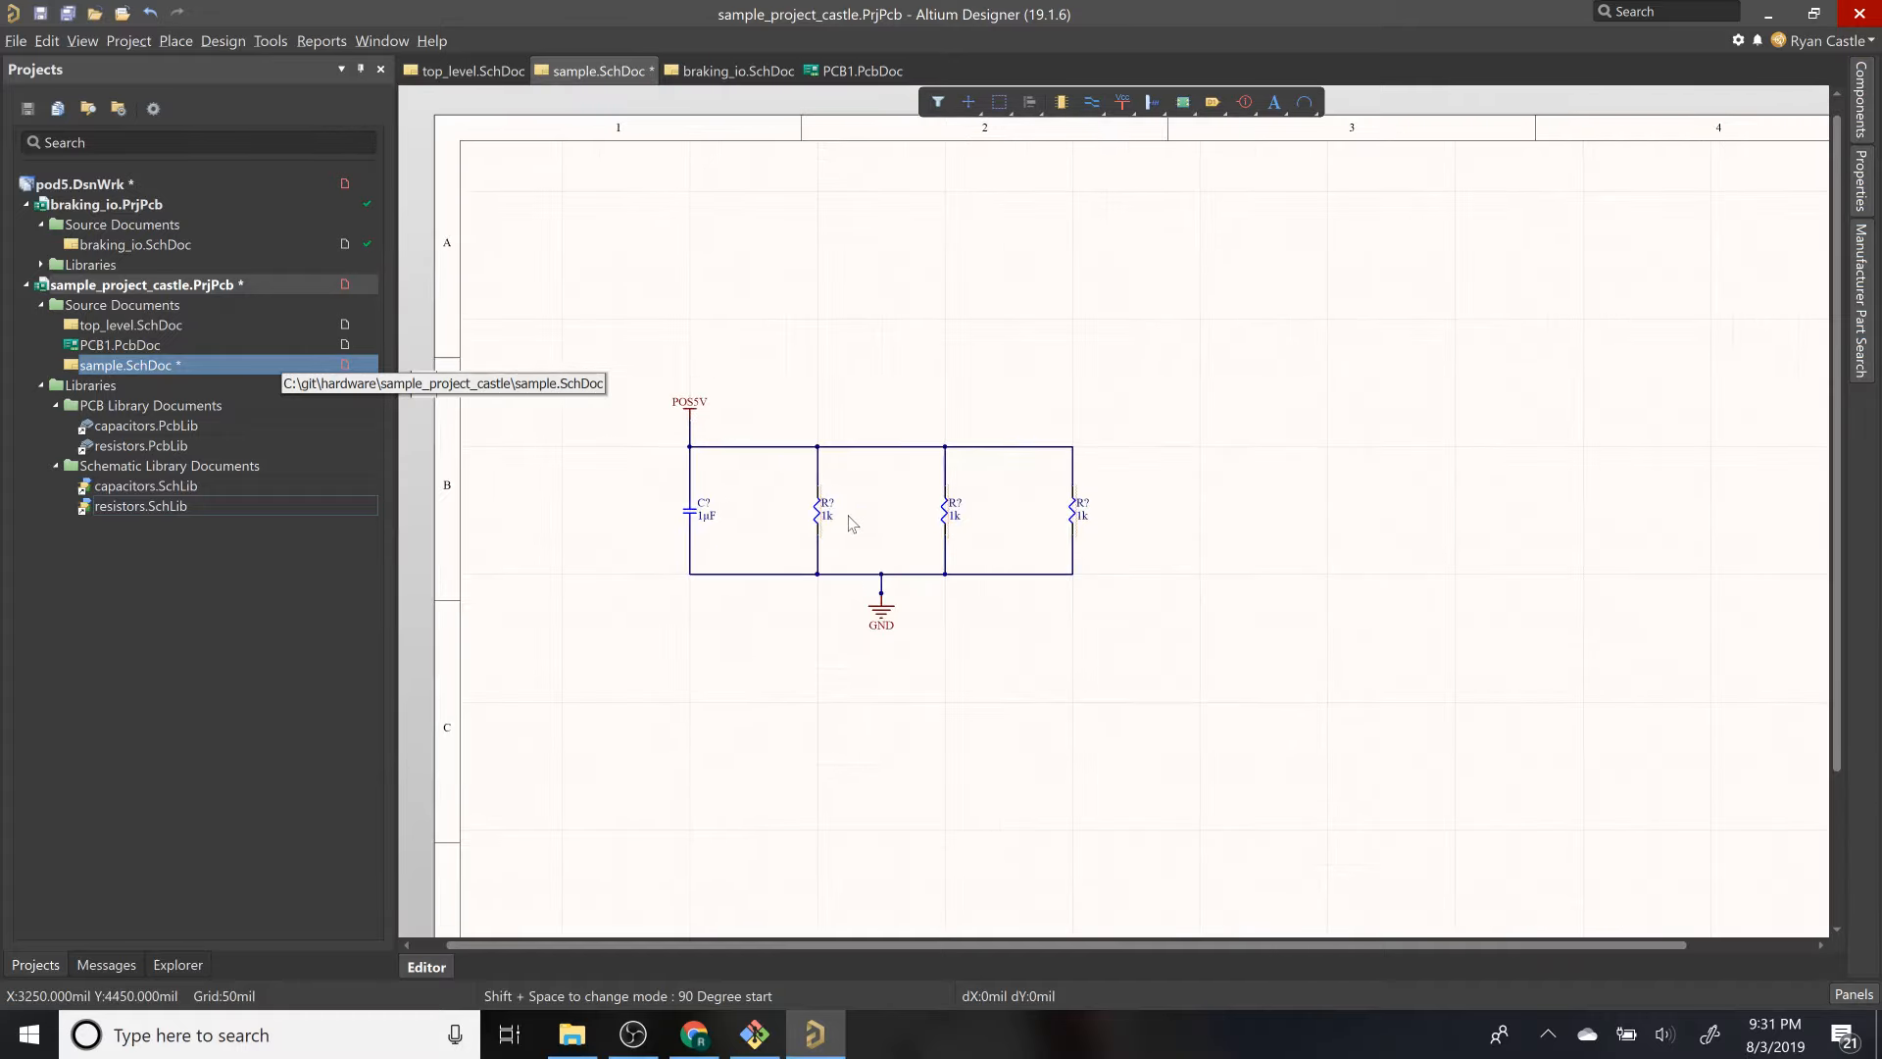
scroll(852, 523, "up", 2, "ctrl")
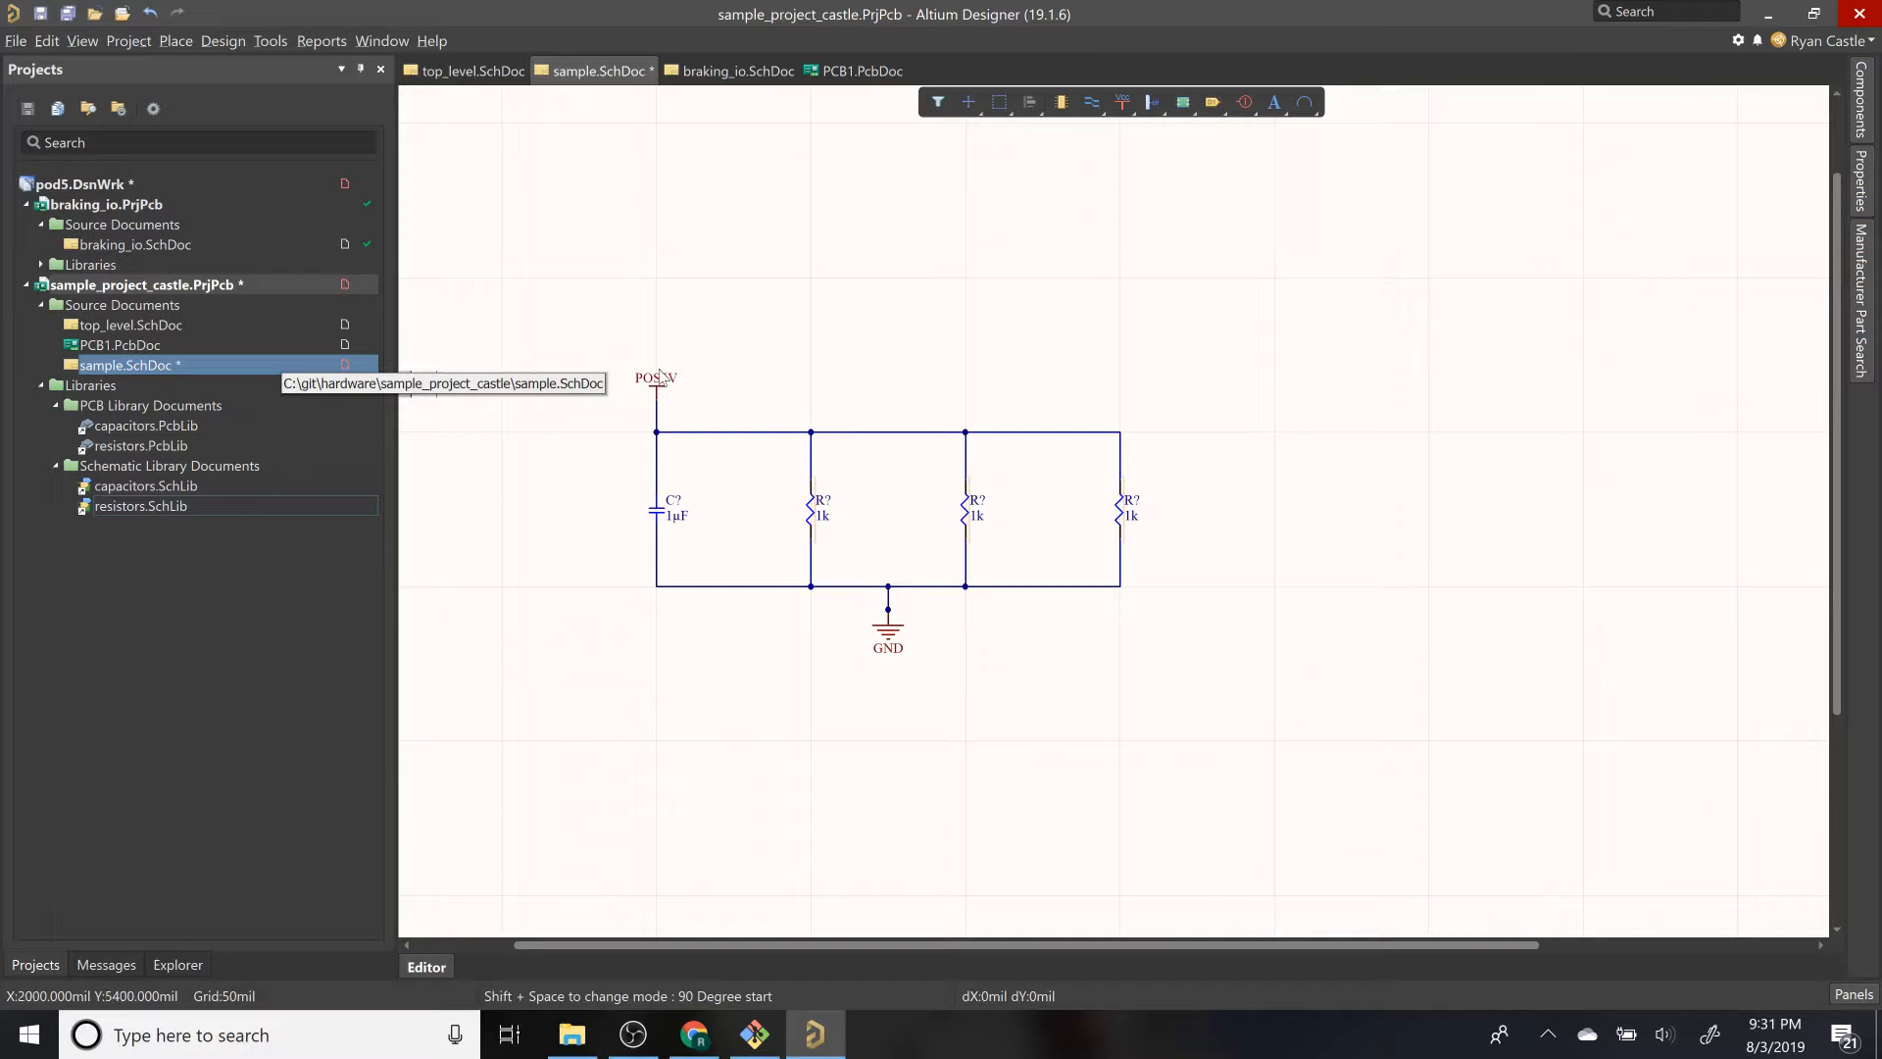
key("ctrl+s")
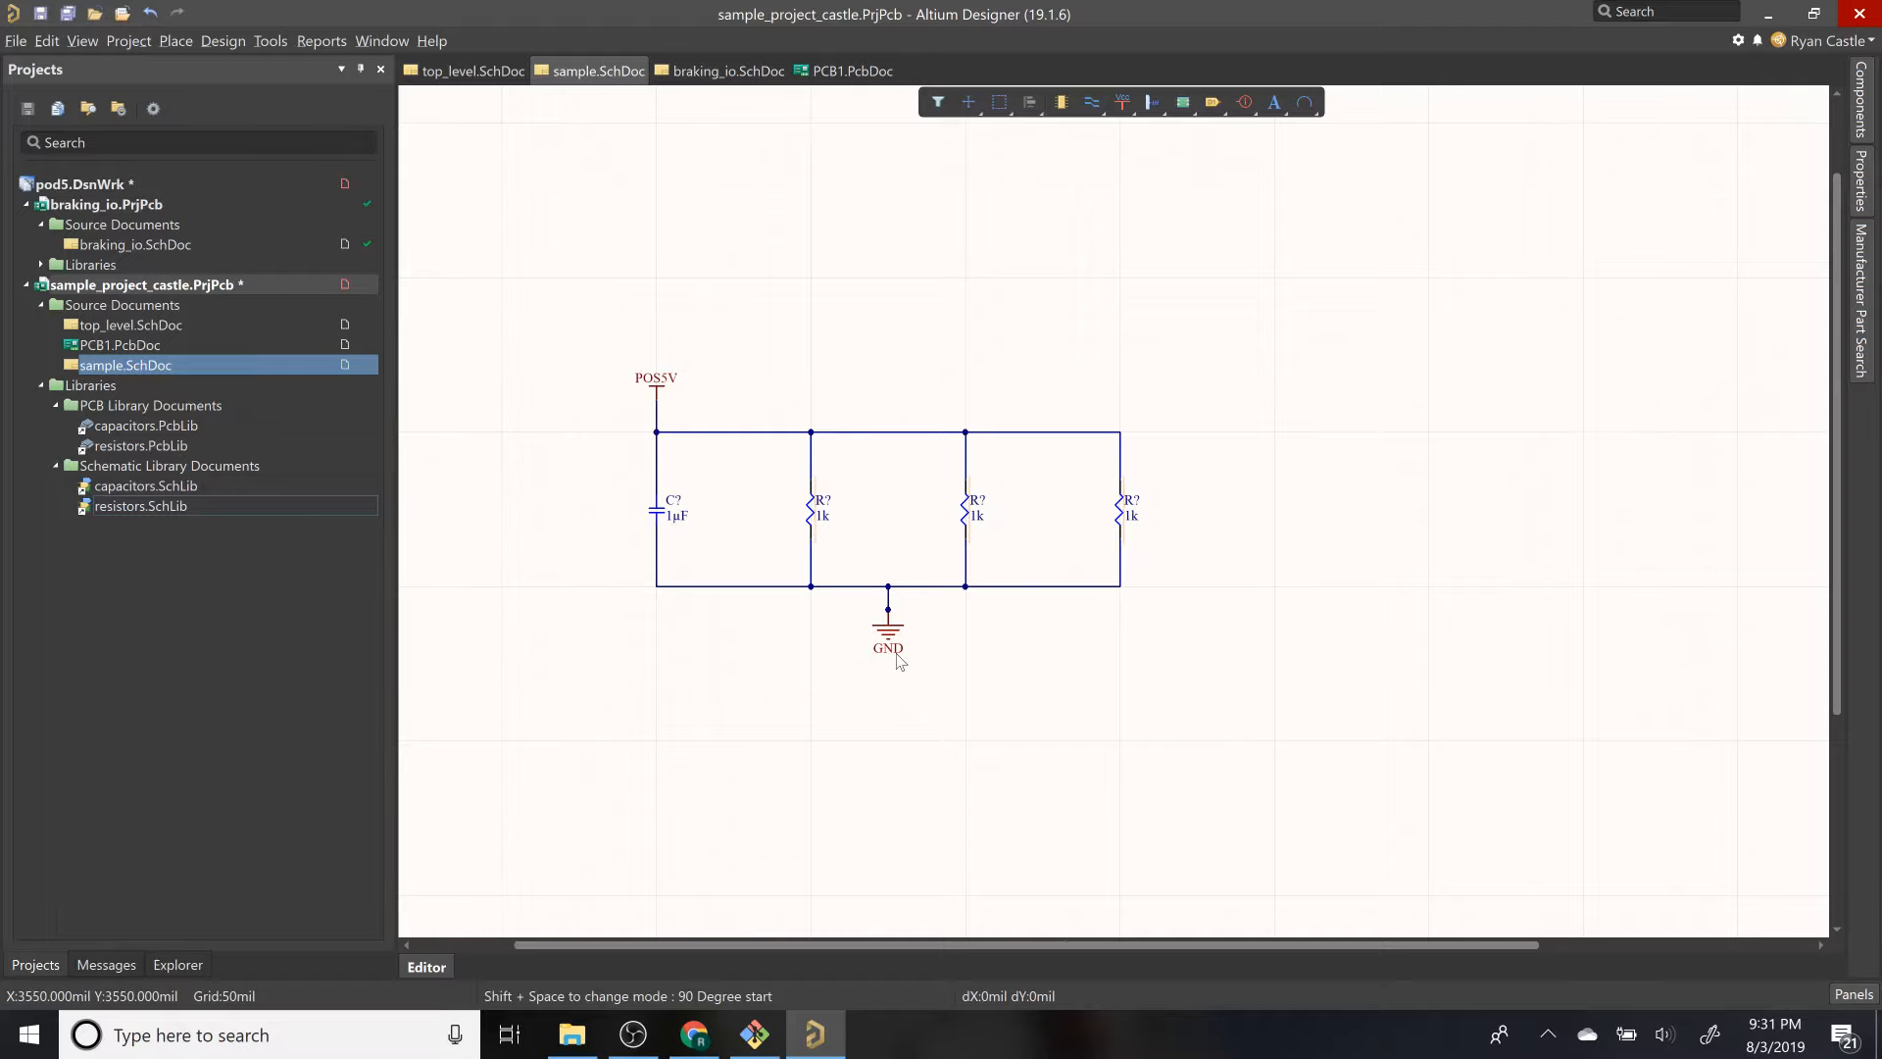
Step: Trim the wire stub at the ground symbol so it ends exactly on the GND pin, and save the sheet
scroll(895, 654, "up", 4, "ctrl")
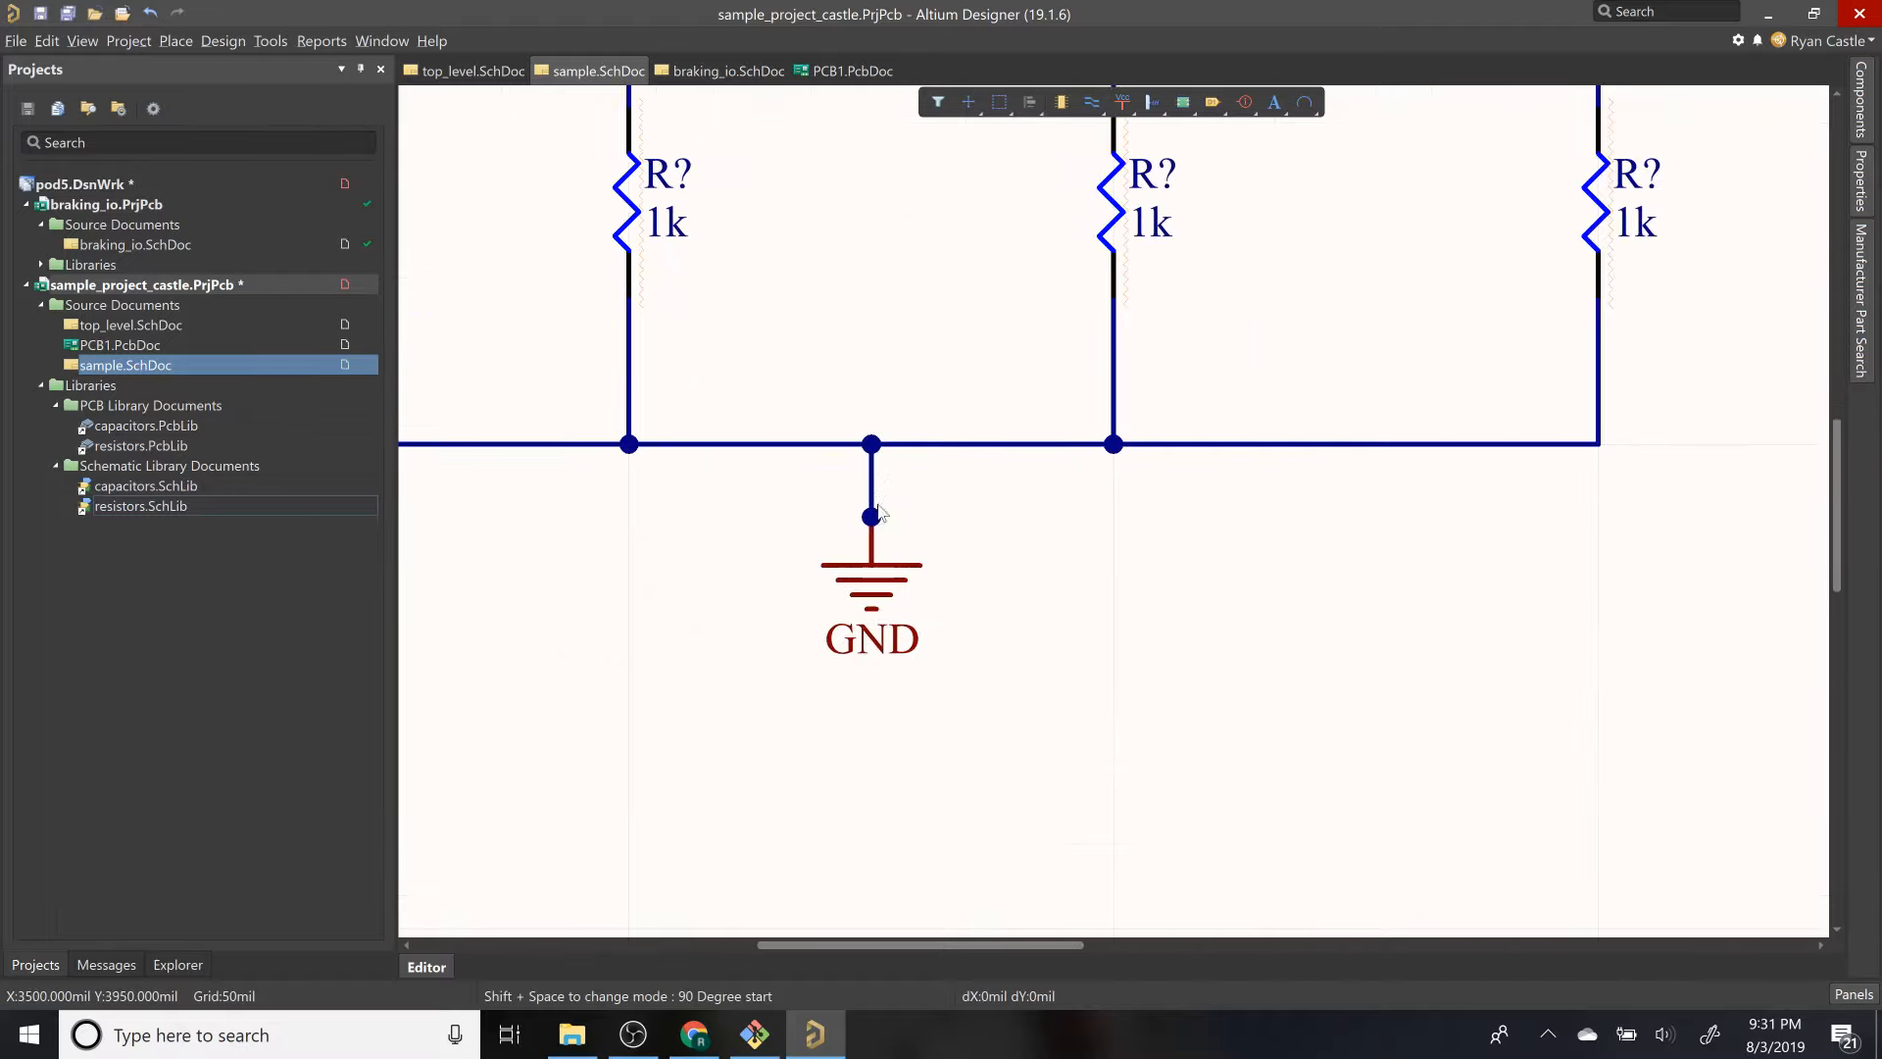
left_click(878, 515)
left_click_drag(872, 539, 871, 516)
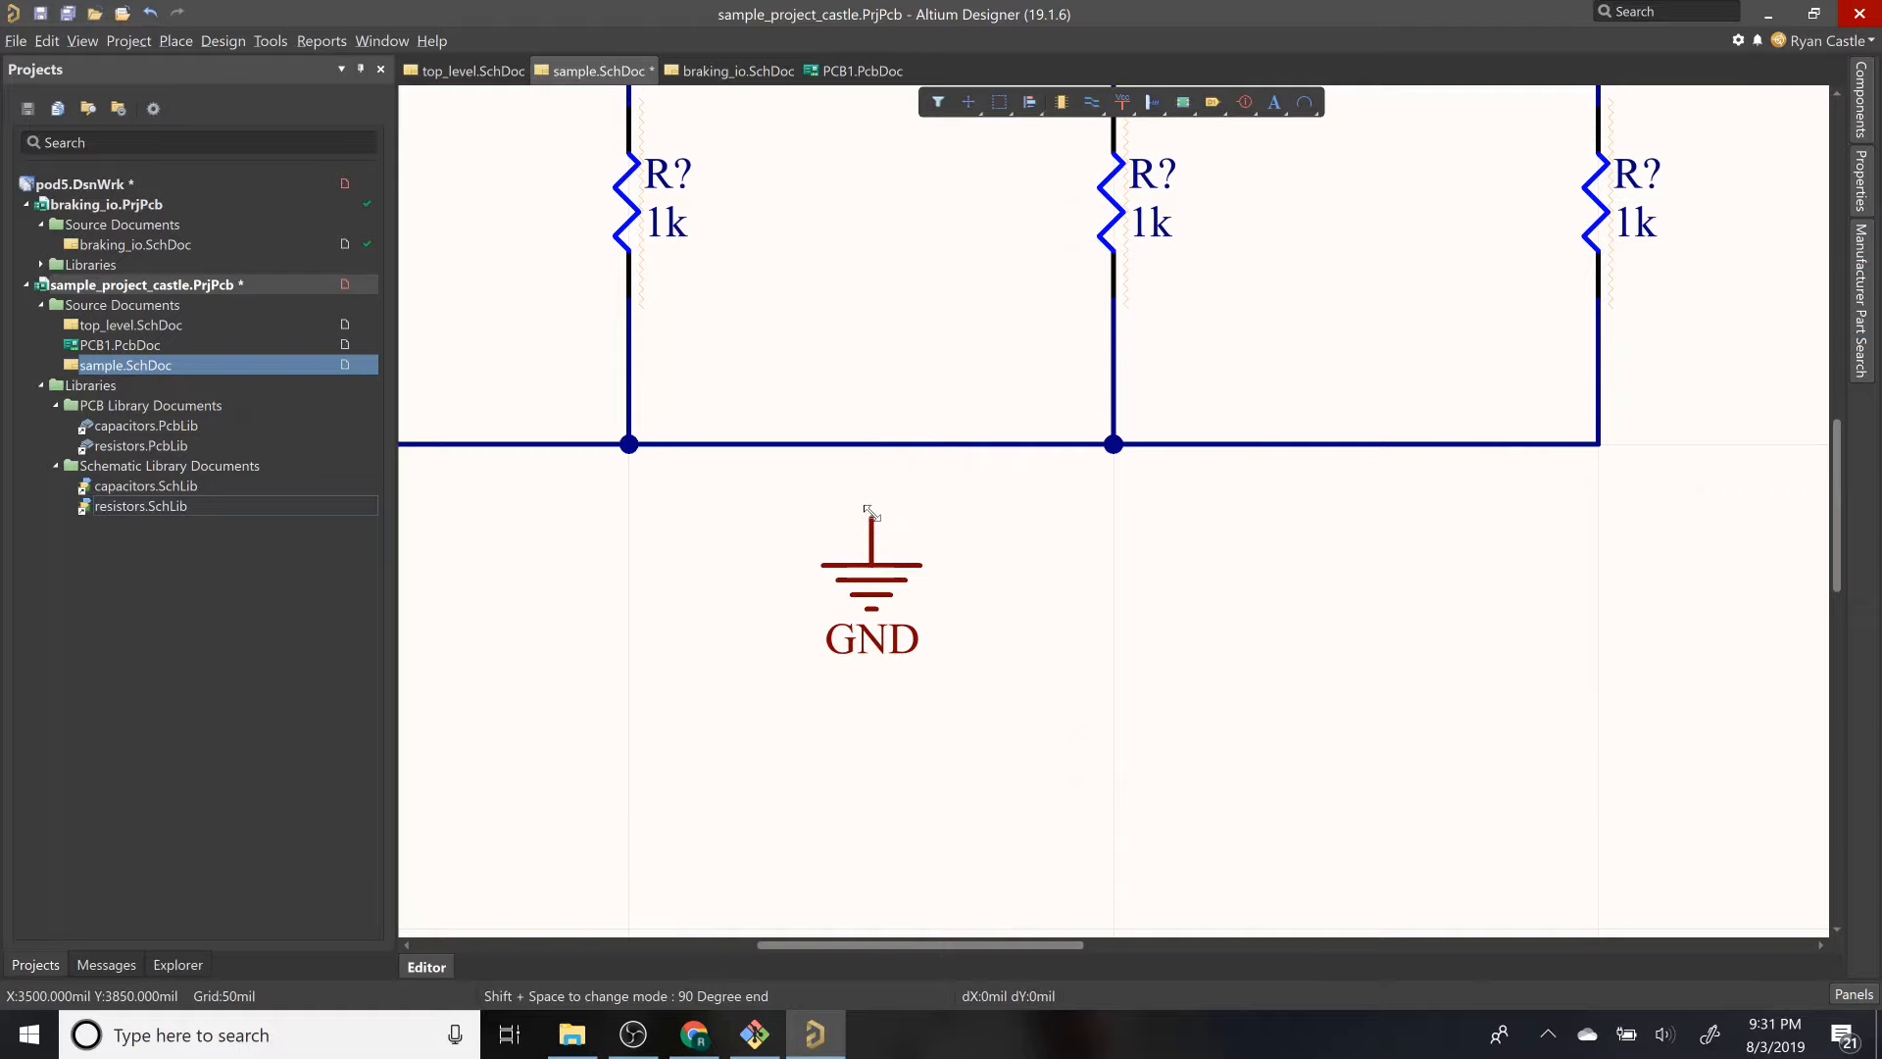
scroll(1113, 554, "down", 4, "ctrl")
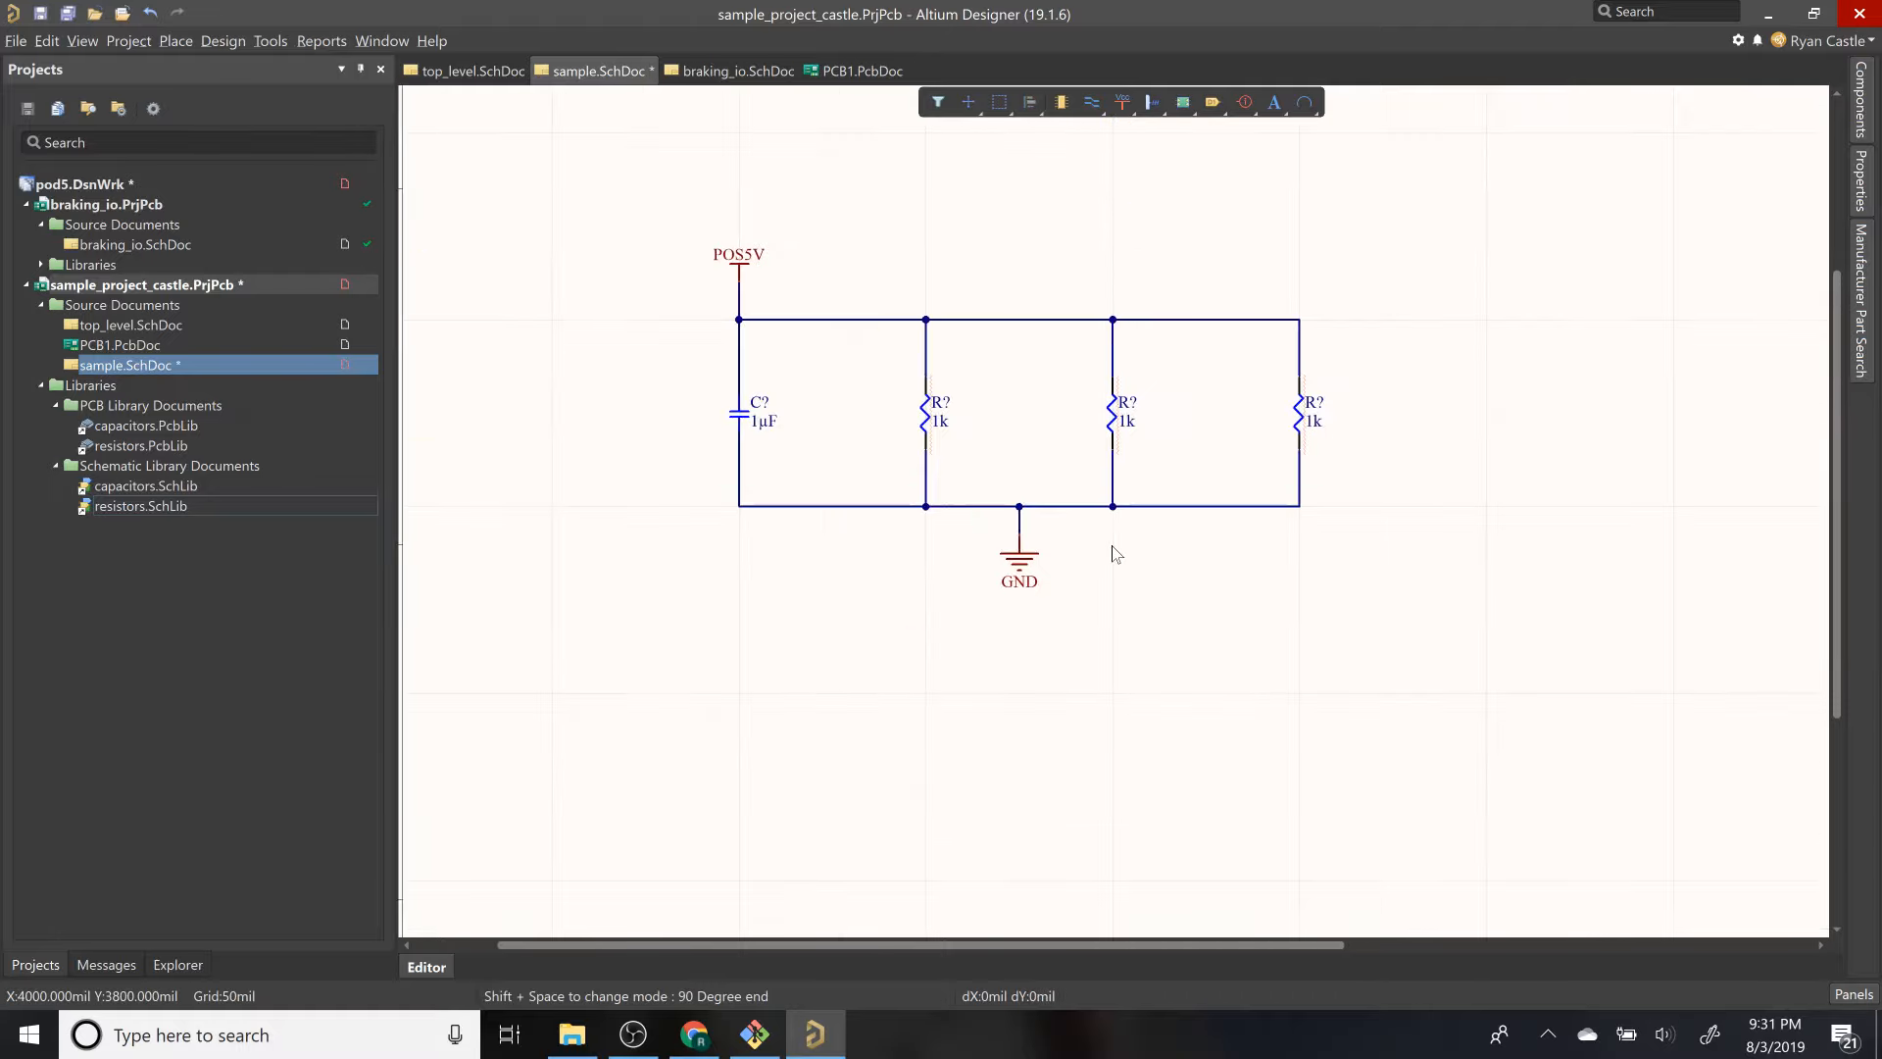
key("ctrl+s")
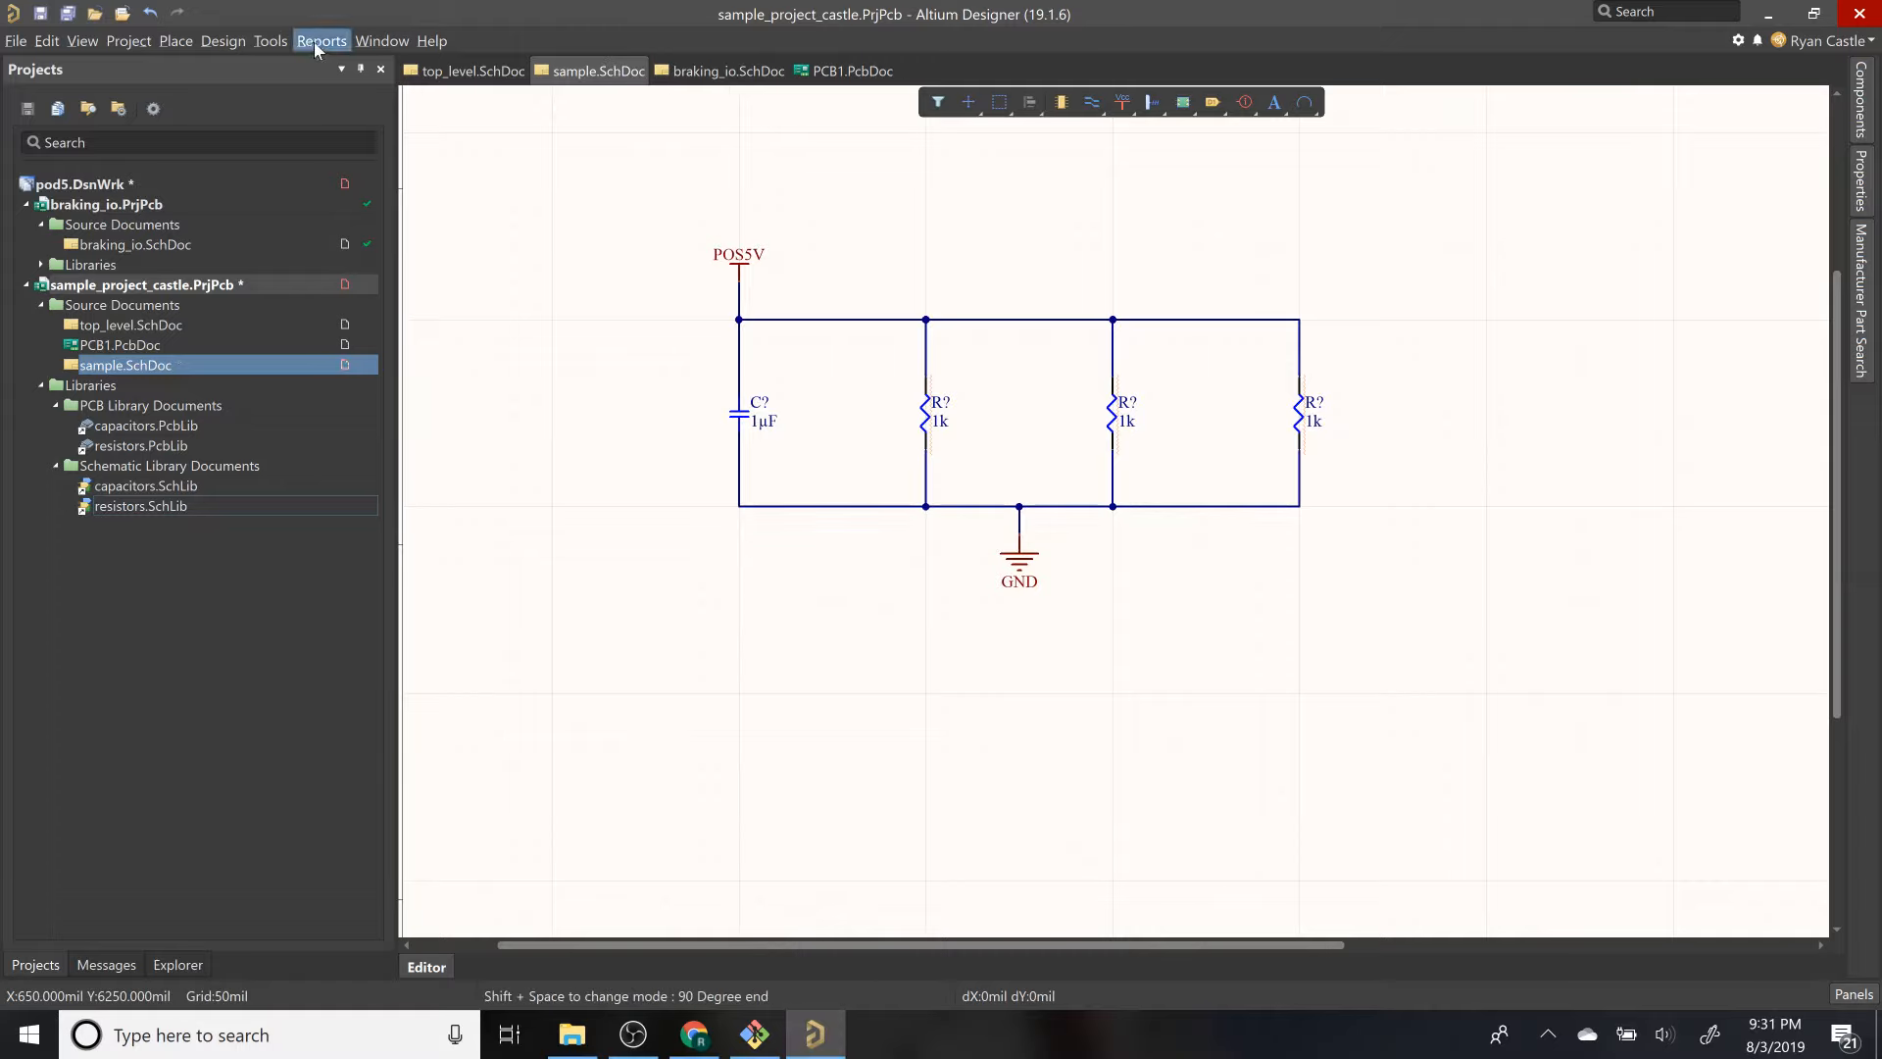
Step: Quietly annotate the schematics to number the capacitor and the three resistors, accept the designator changes, and save the sample sheet
left_click(270, 40)
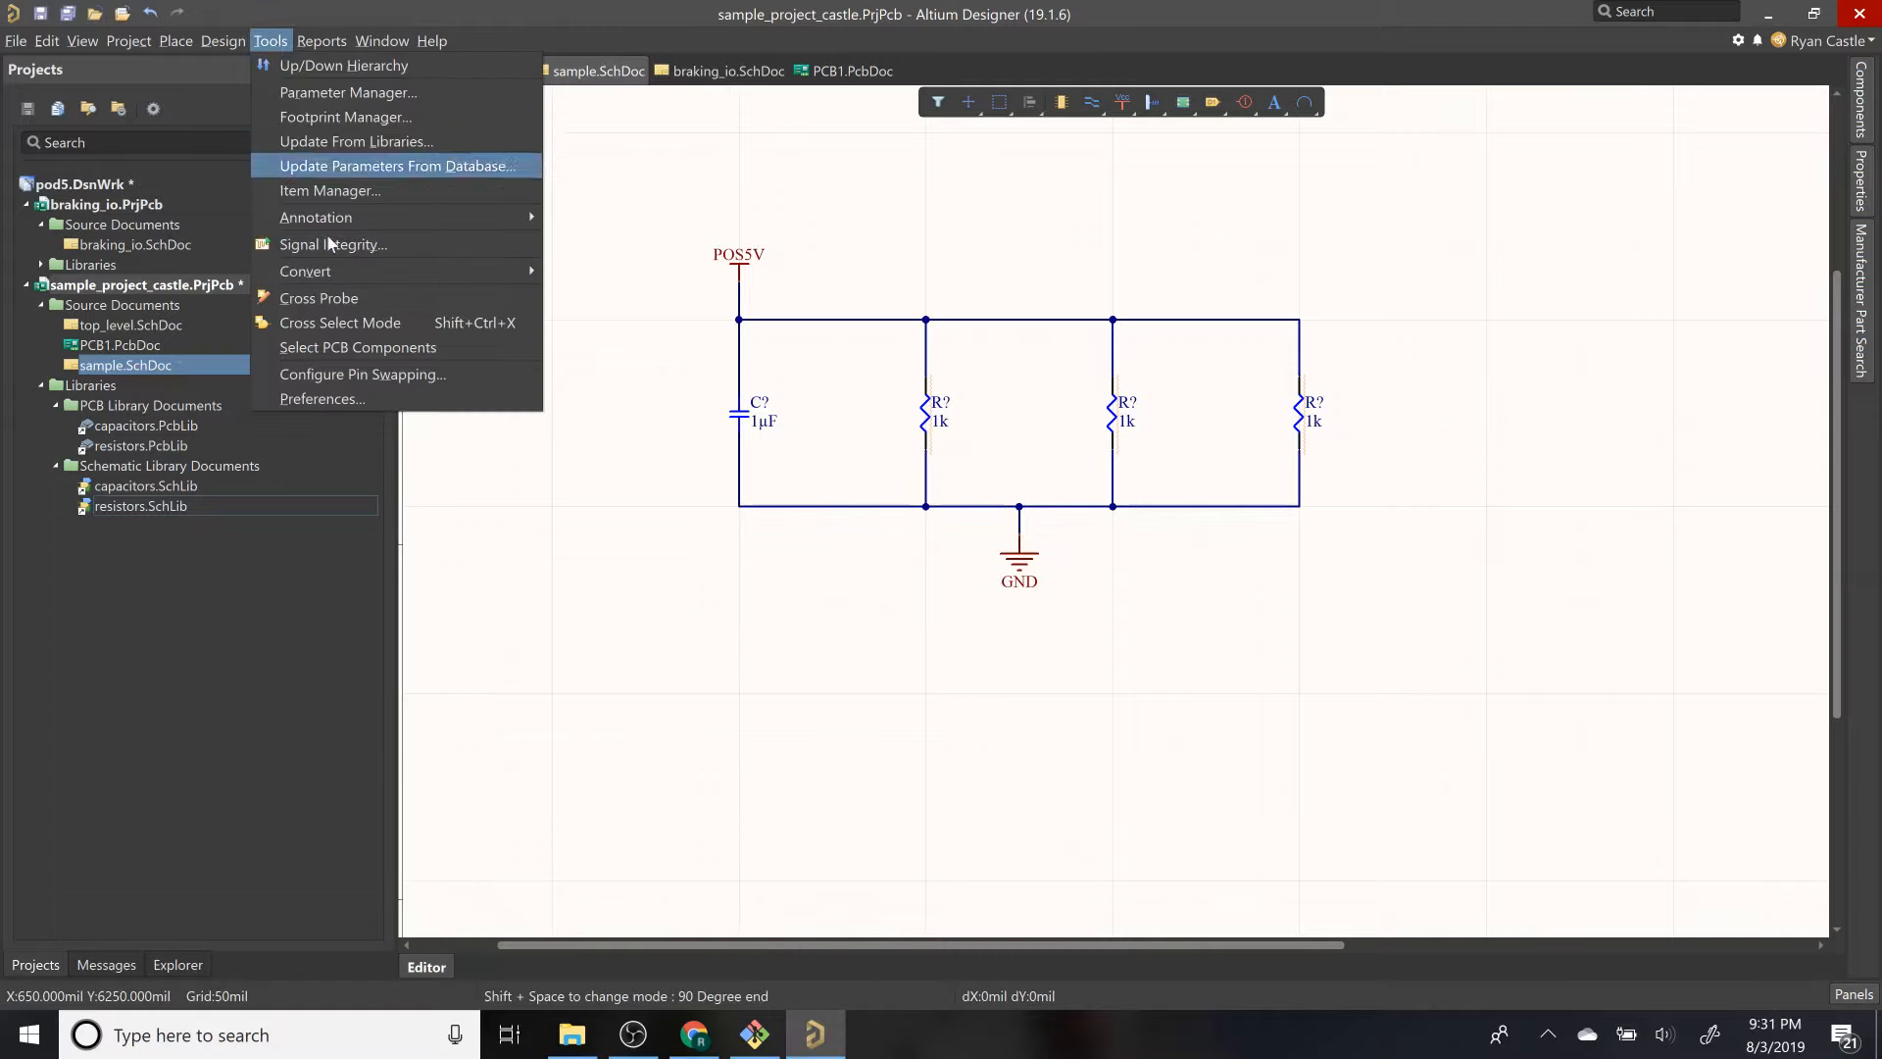
mouse_move(360, 228)
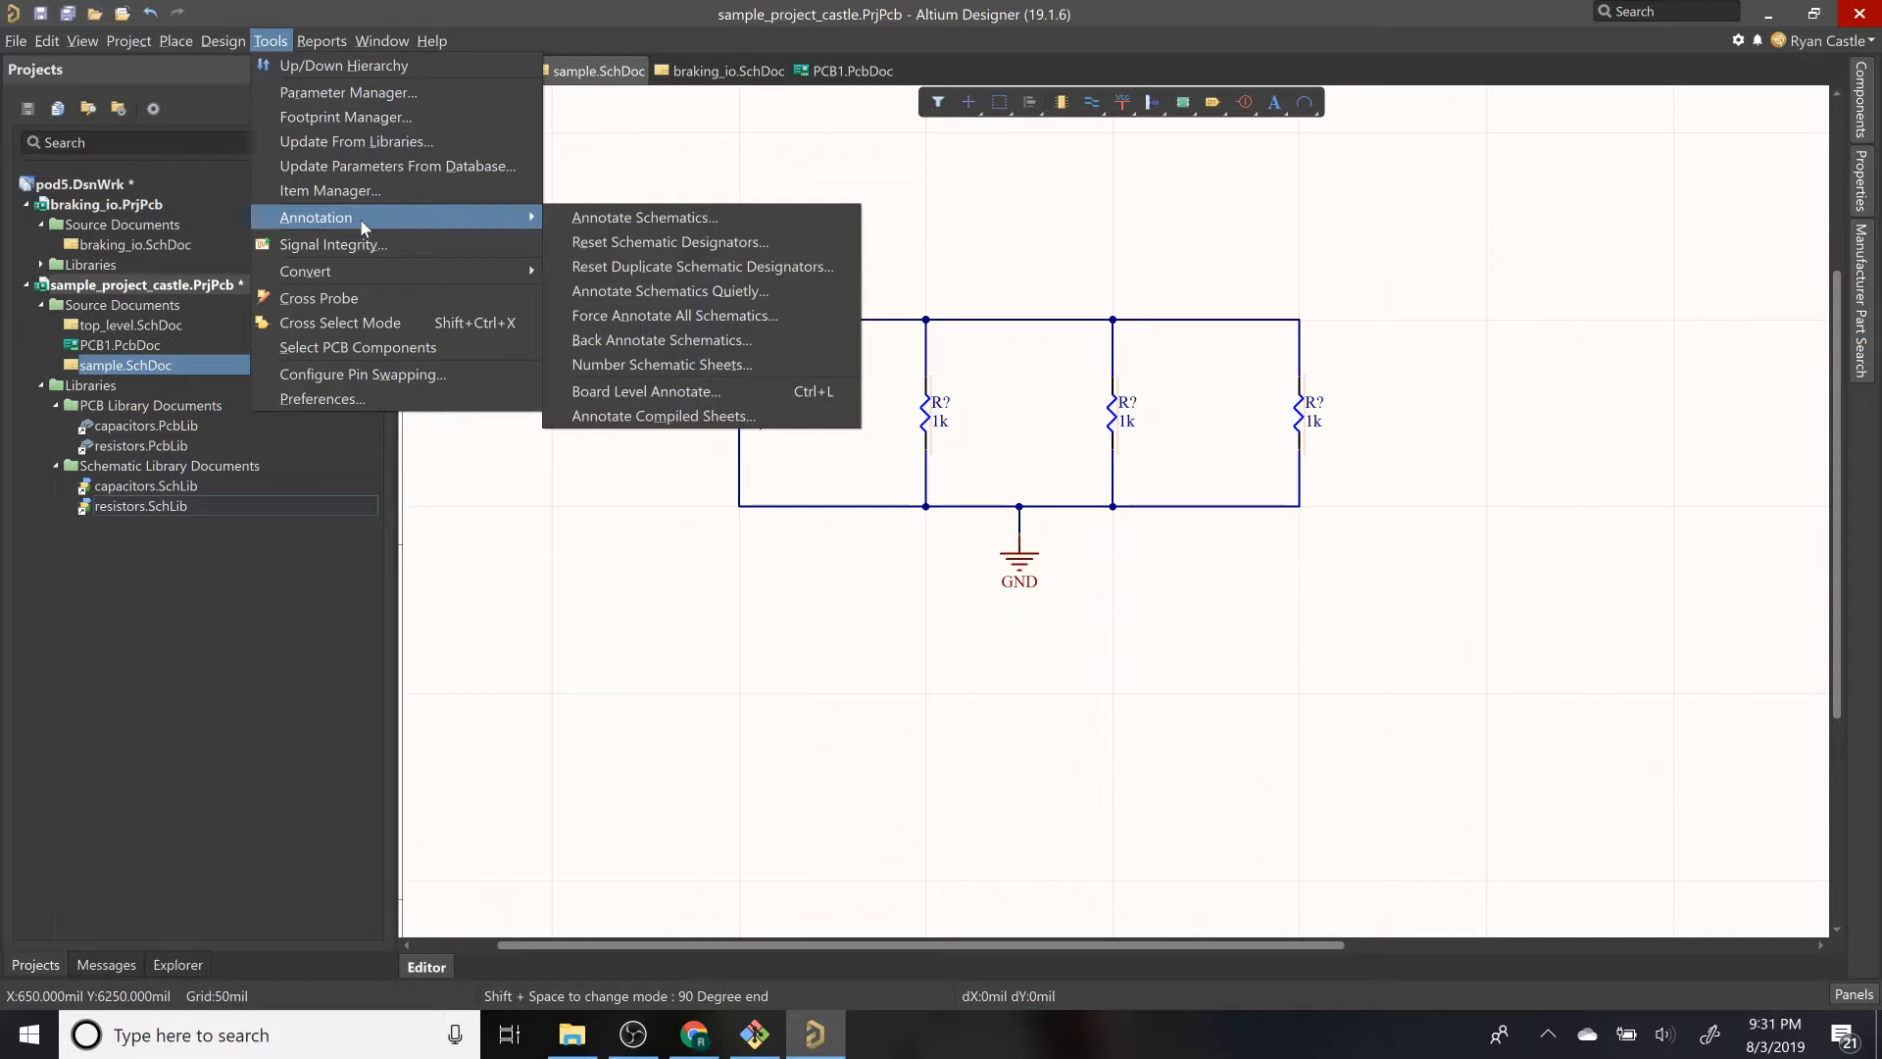
left_click(689, 291)
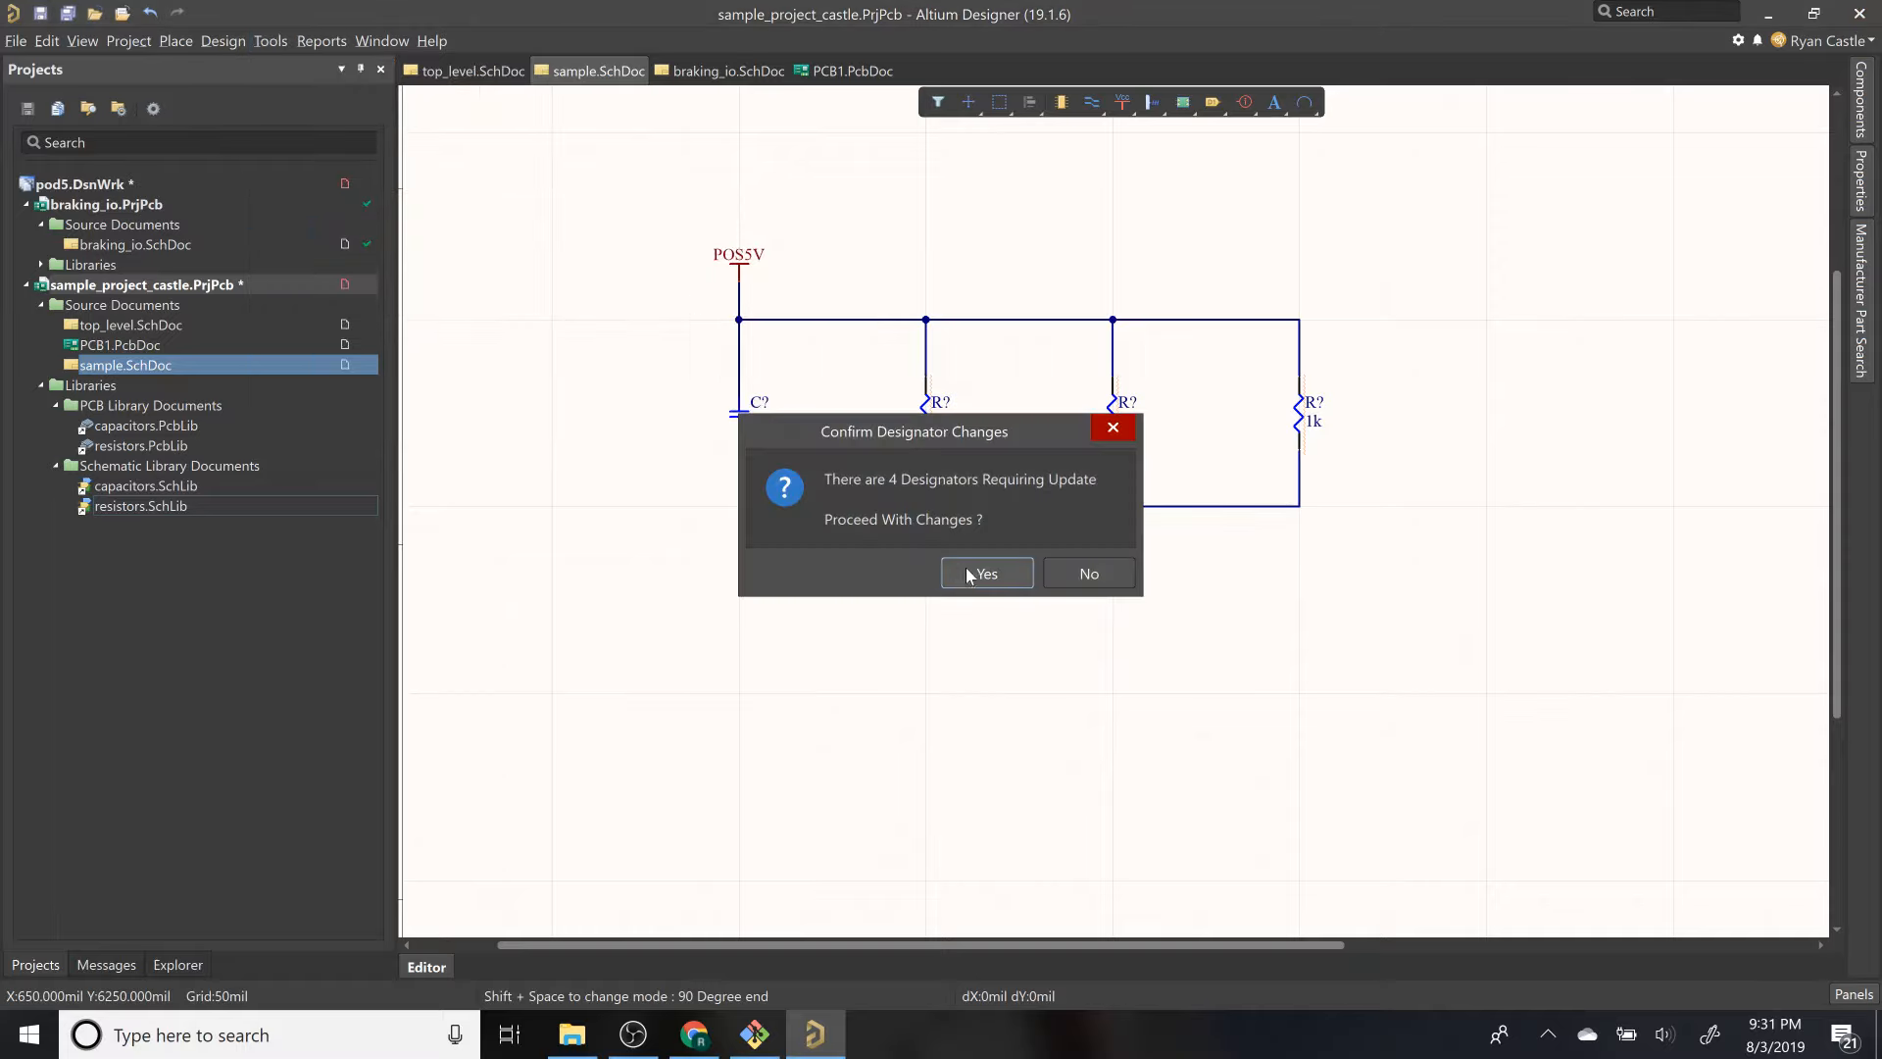
left_click_drag(1000, 447, 804, 649)
left_click(792, 775)
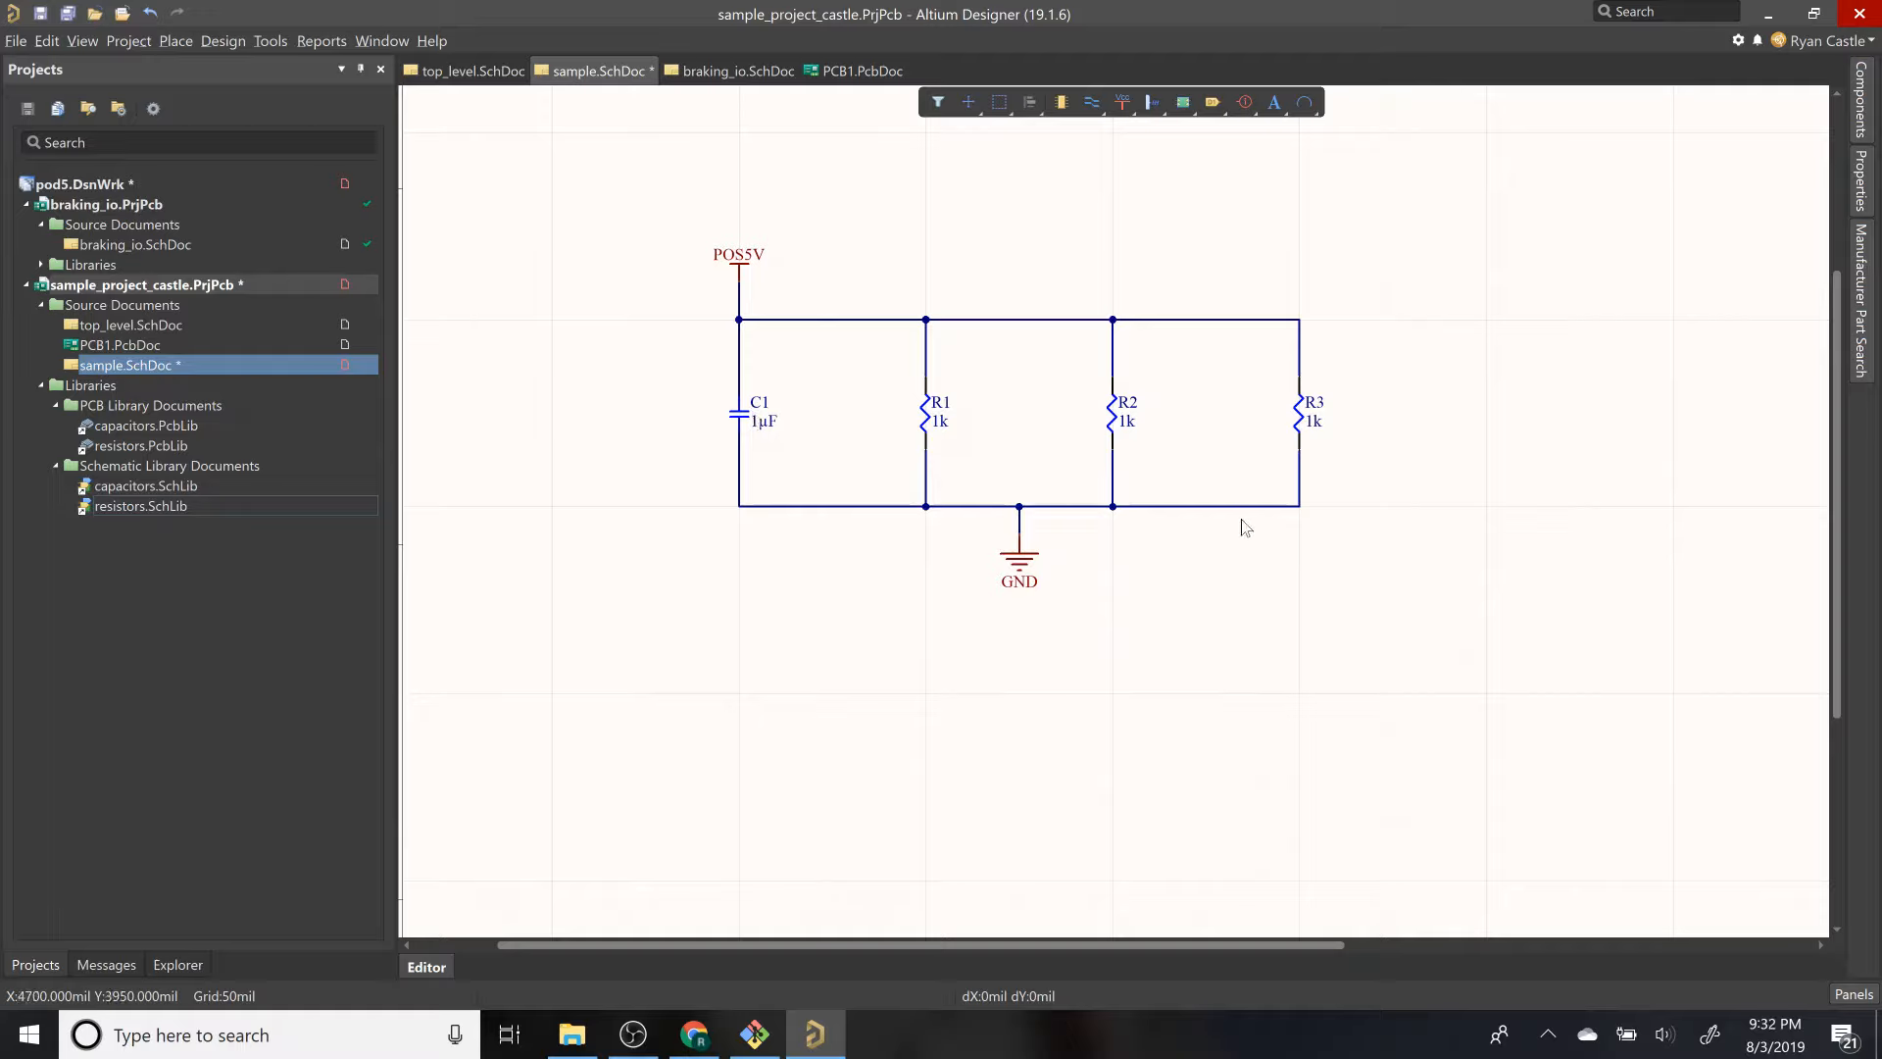
key("ctrl+s")
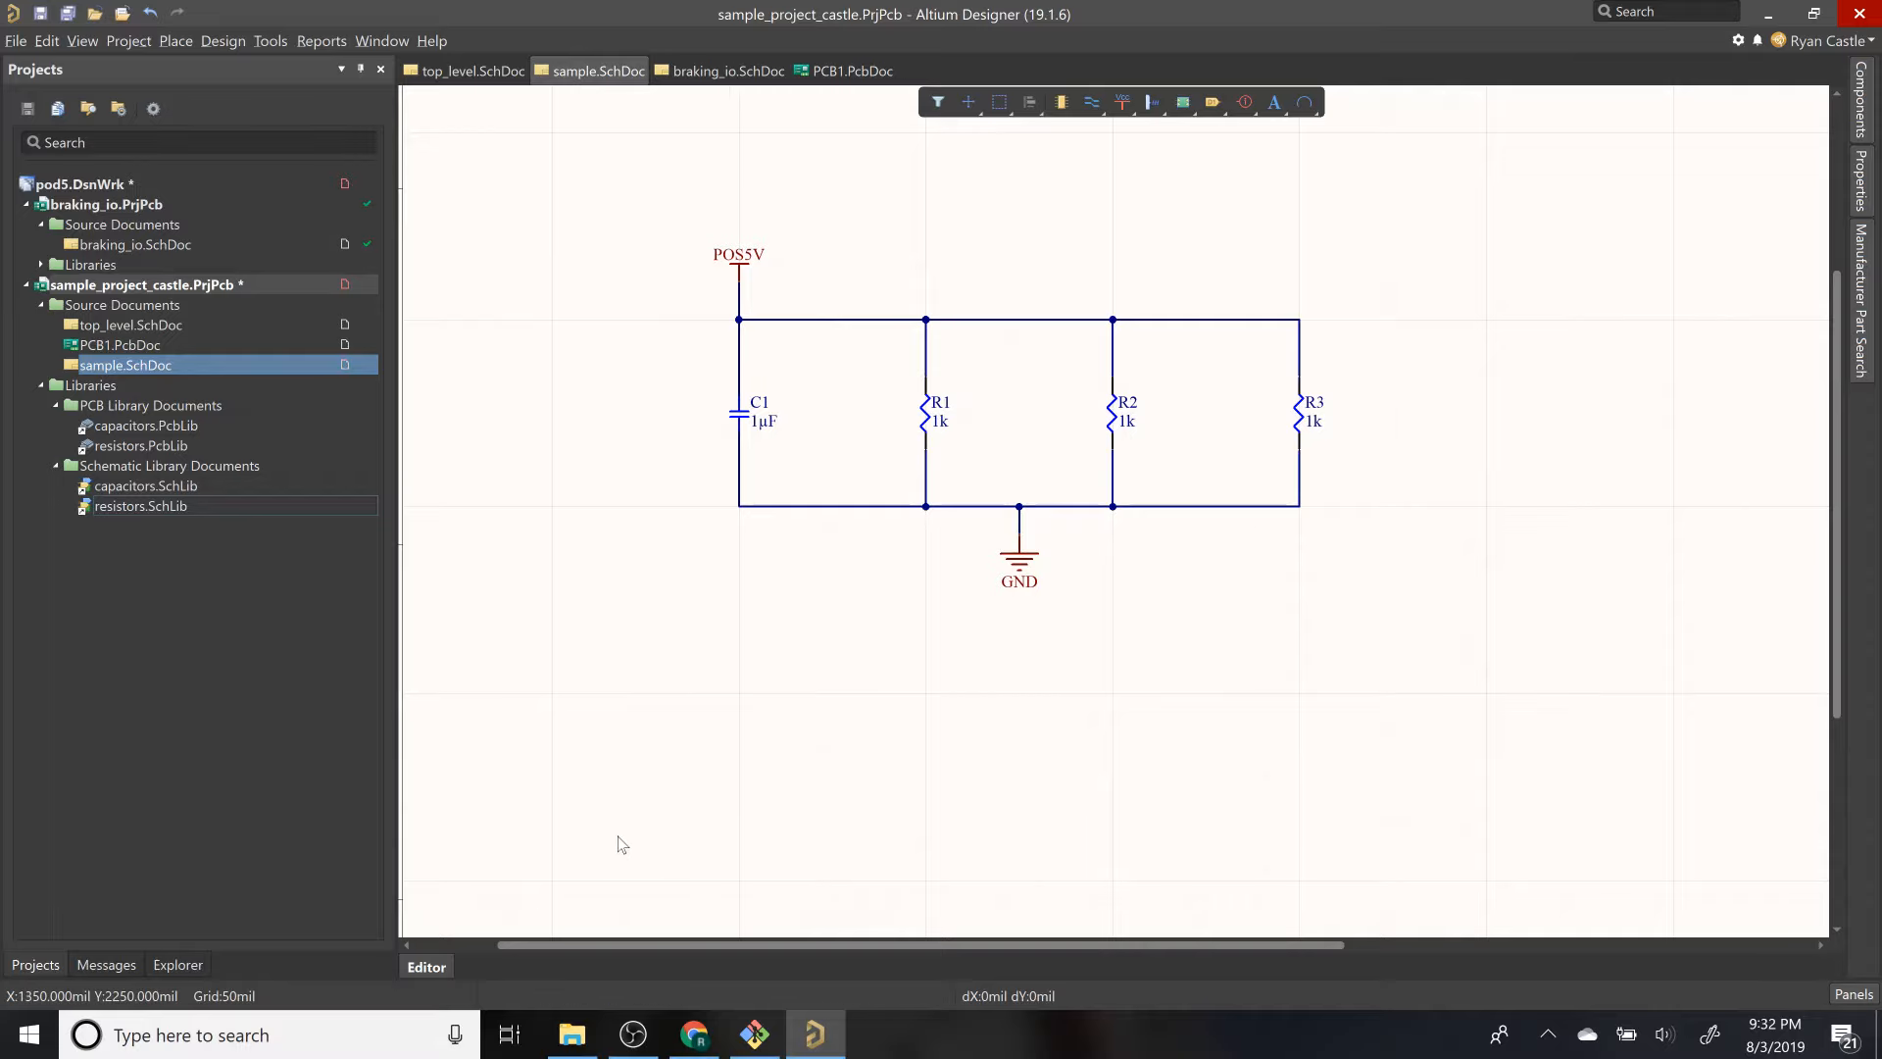
Step: Open PCB1.PcbDoc and try to import the changes from sample_project_castle.PrjPcb into it
double_click(162, 344)
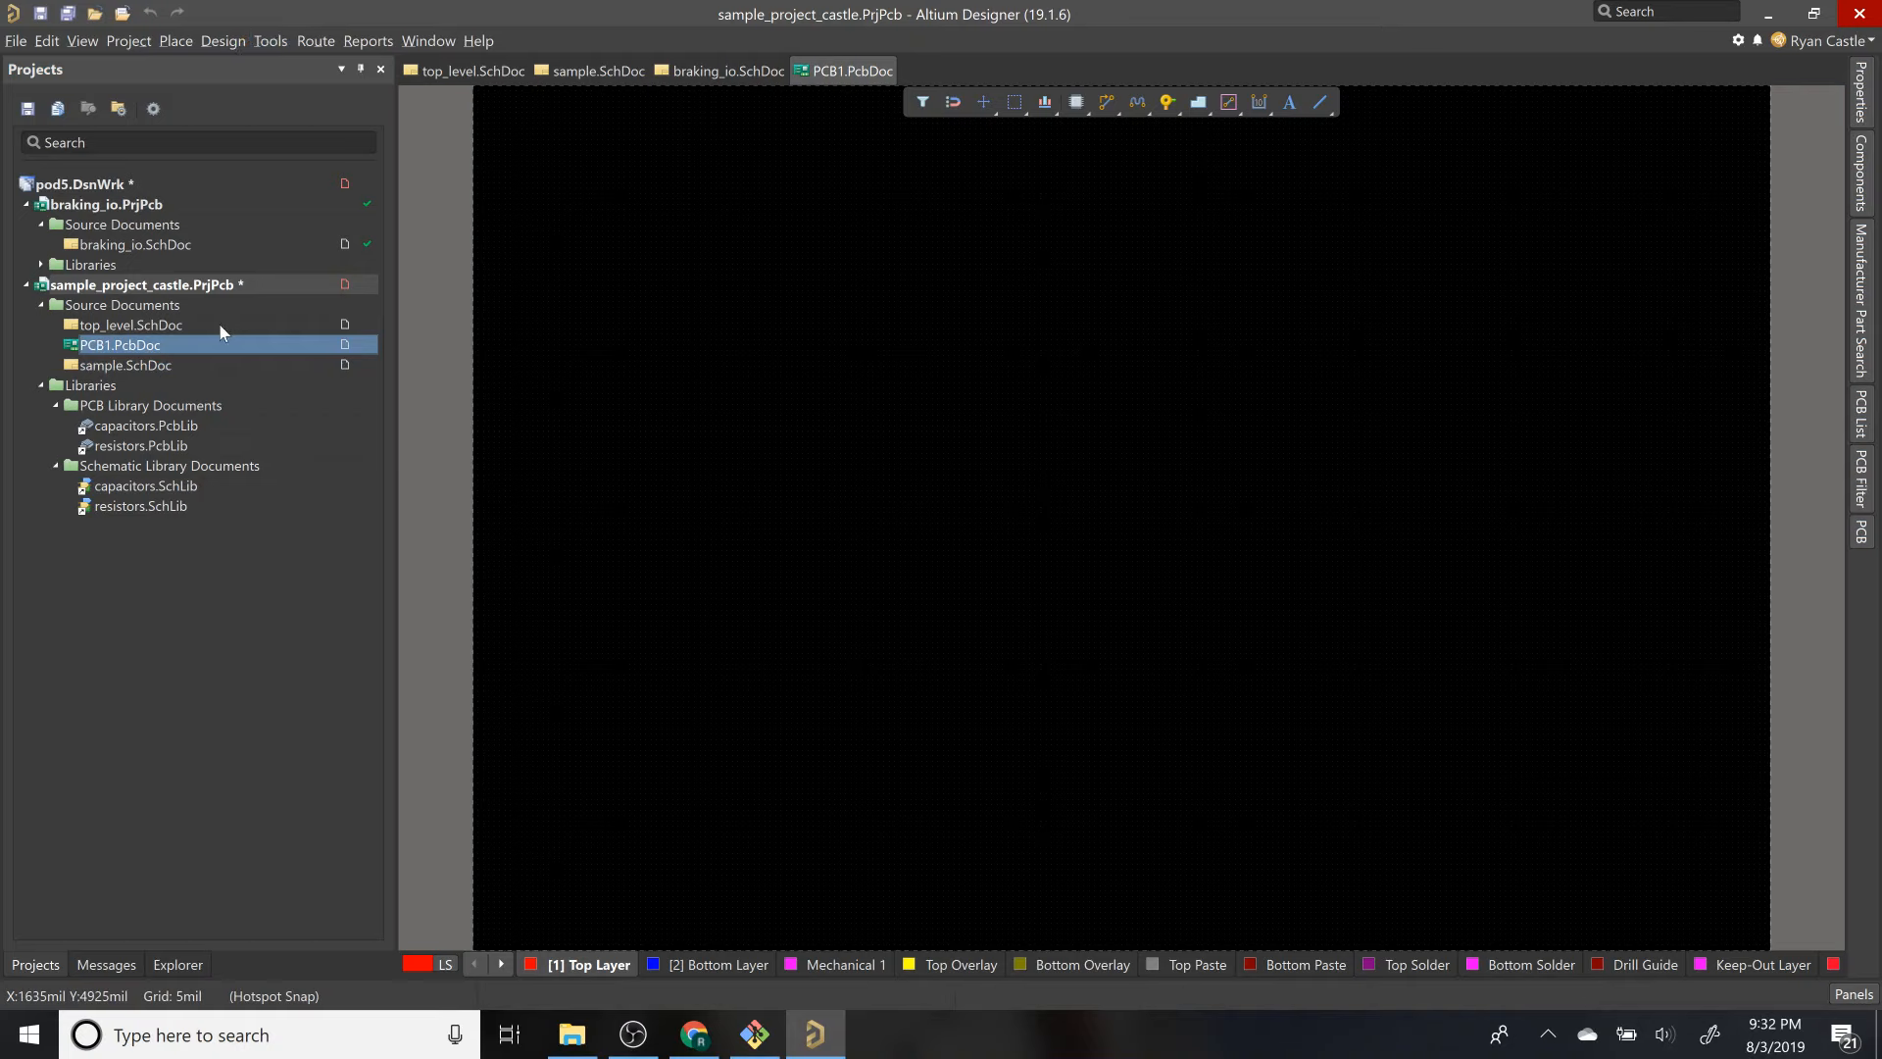
left_click(269, 40)
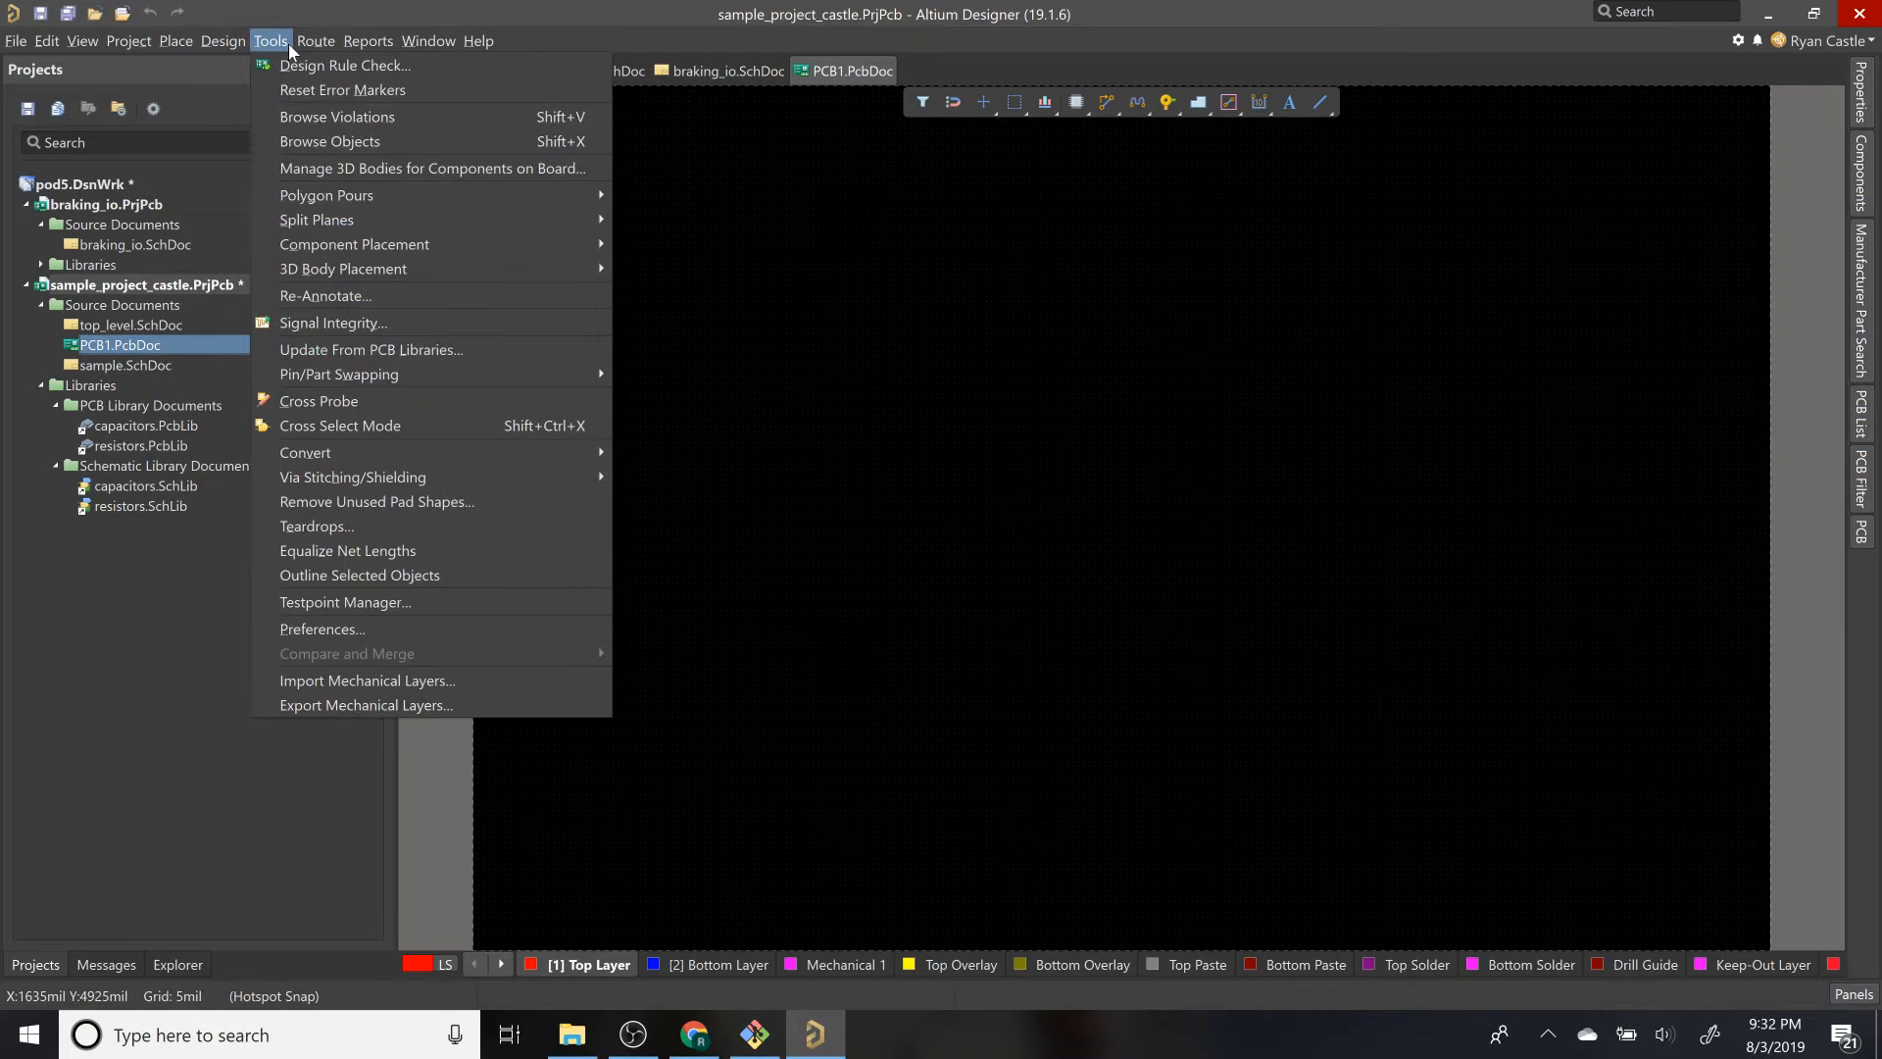
left_click(233, 39)
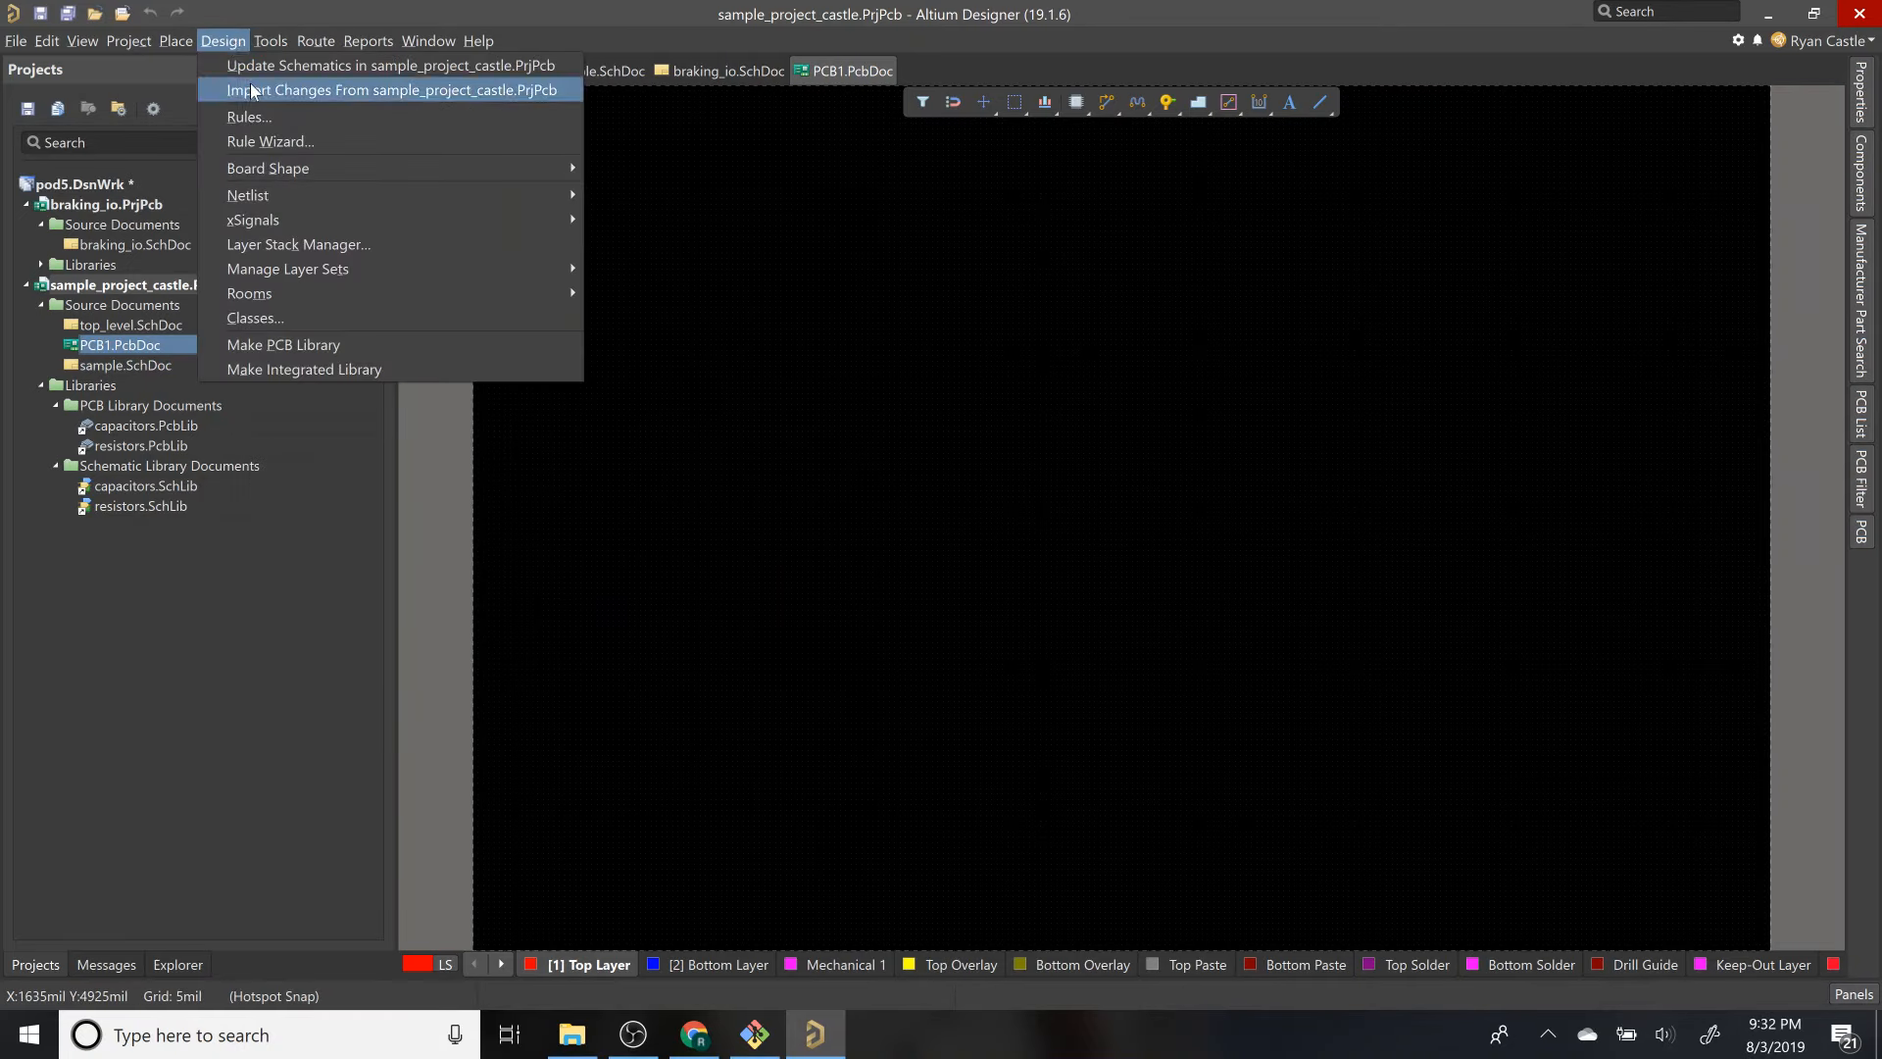
left_click(250, 82)
left_click(1114, 561)
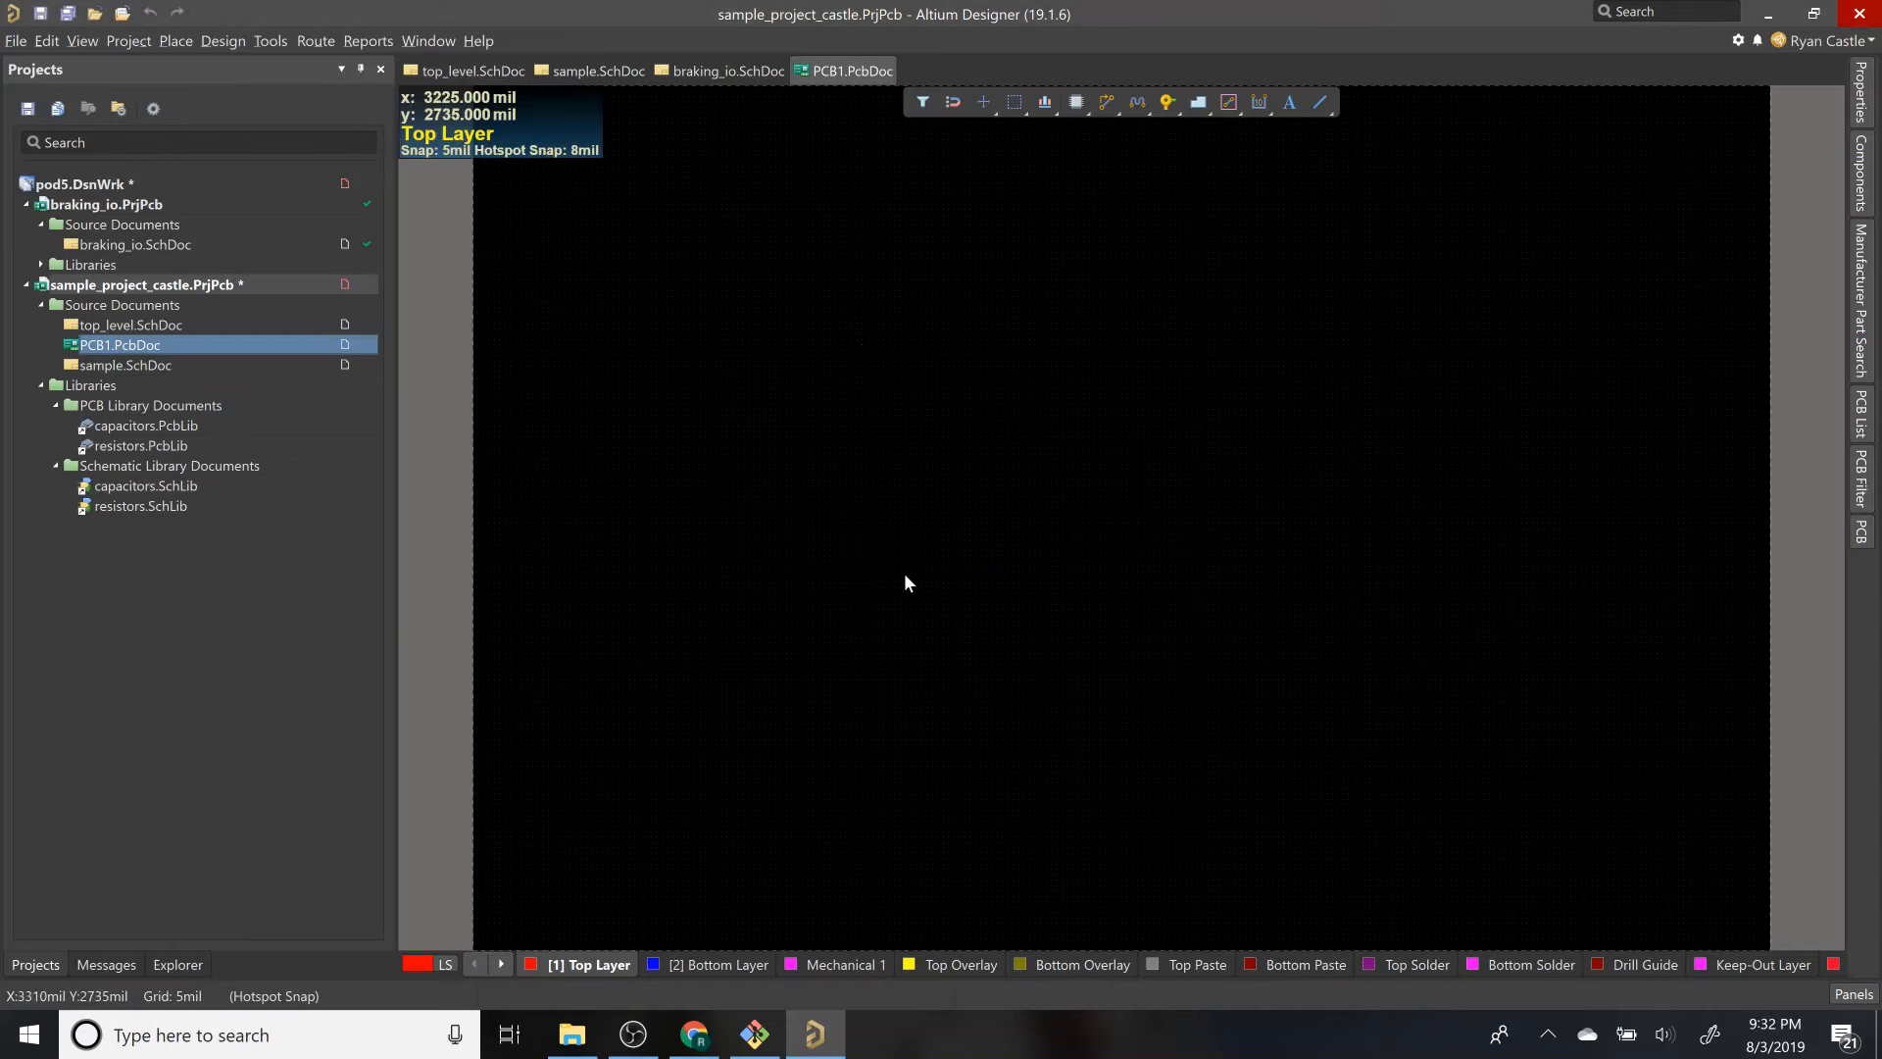
Step: Save PCB1.PcbDoc under the new name sample_project_castle in the sample_project_castle folder
right_click(220, 343)
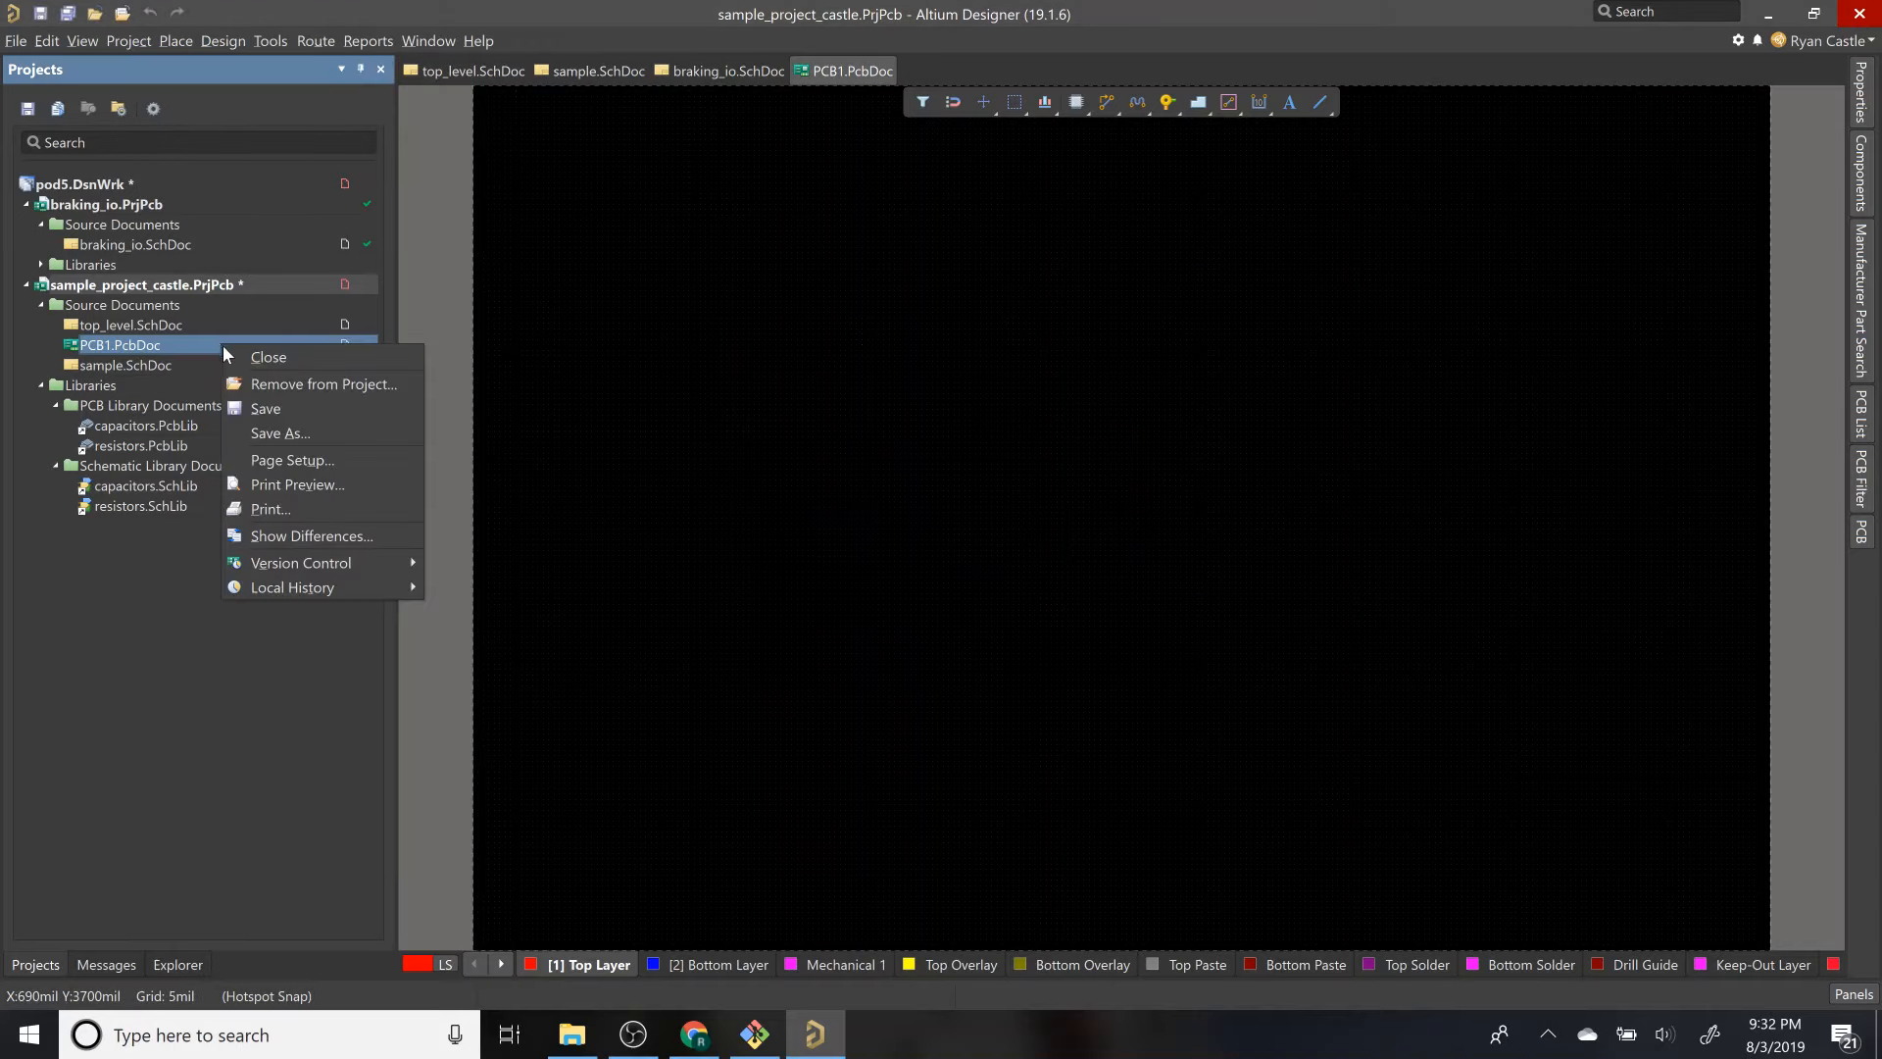
left_click(296, 433)
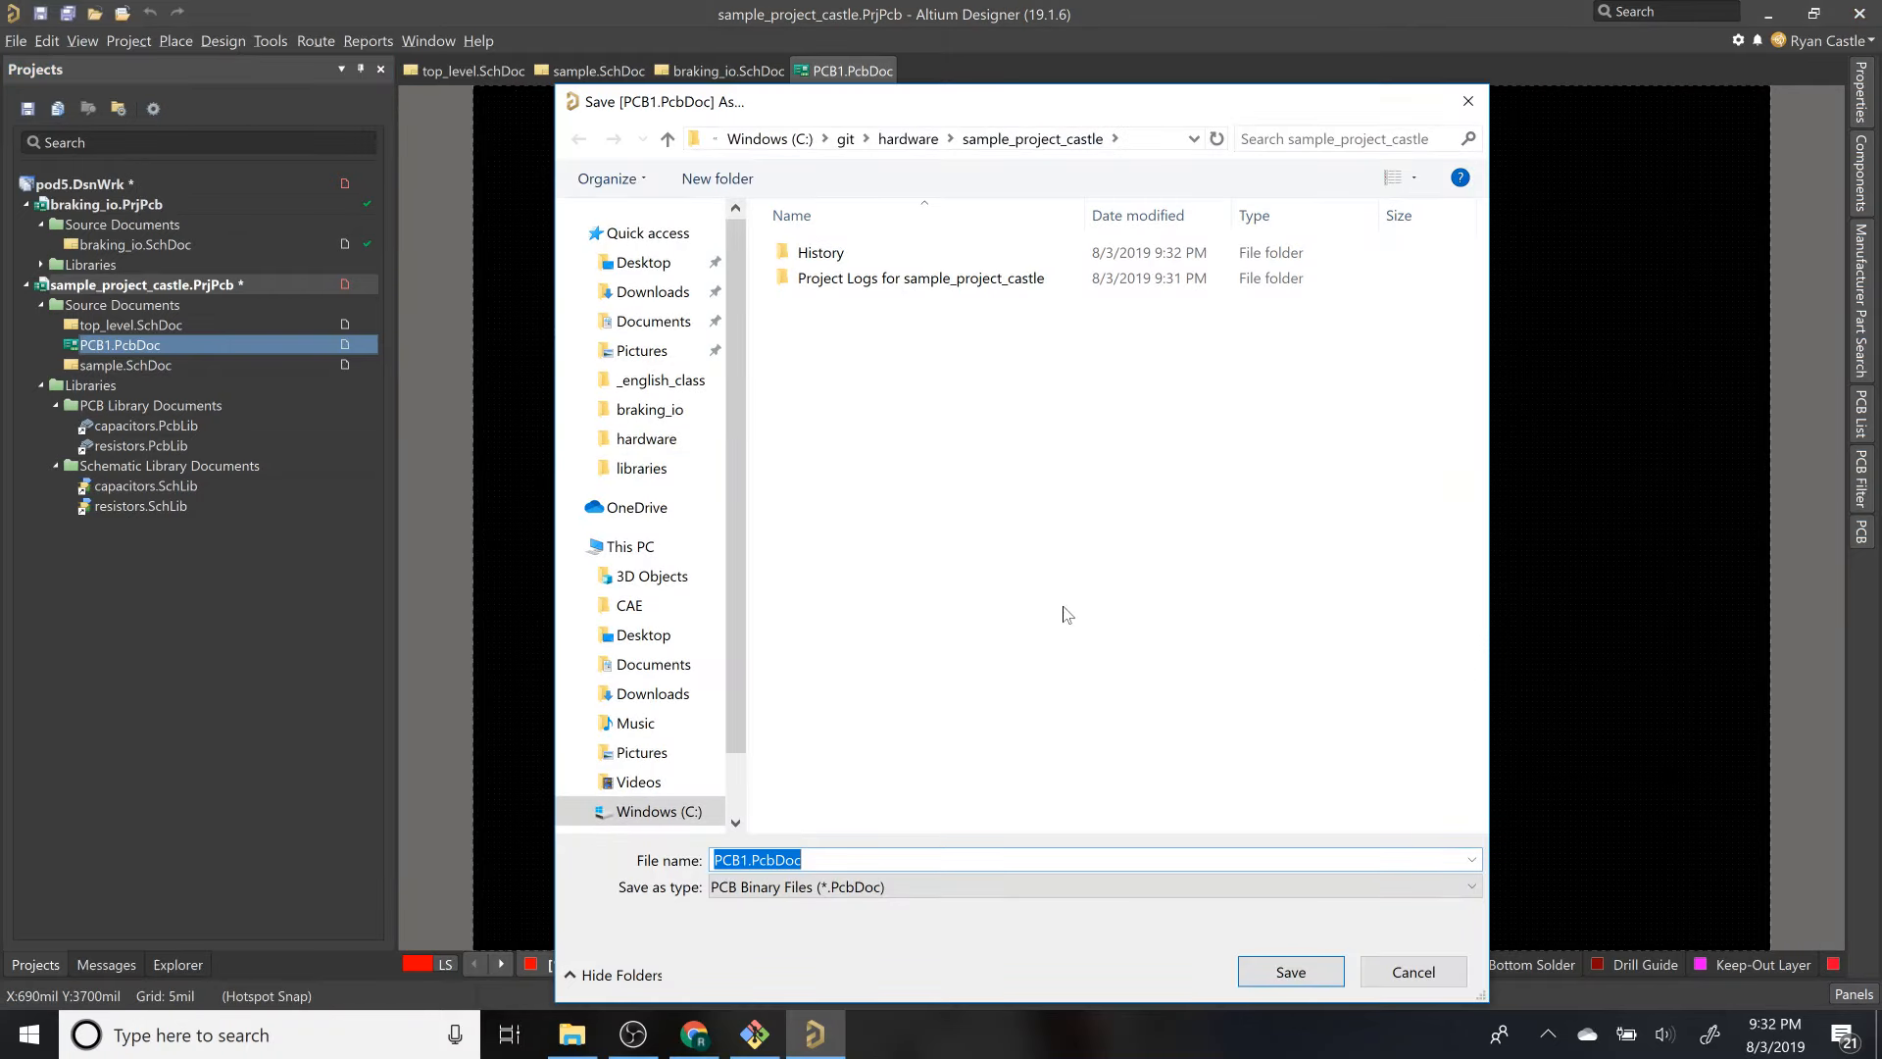
left_click(908, 137)
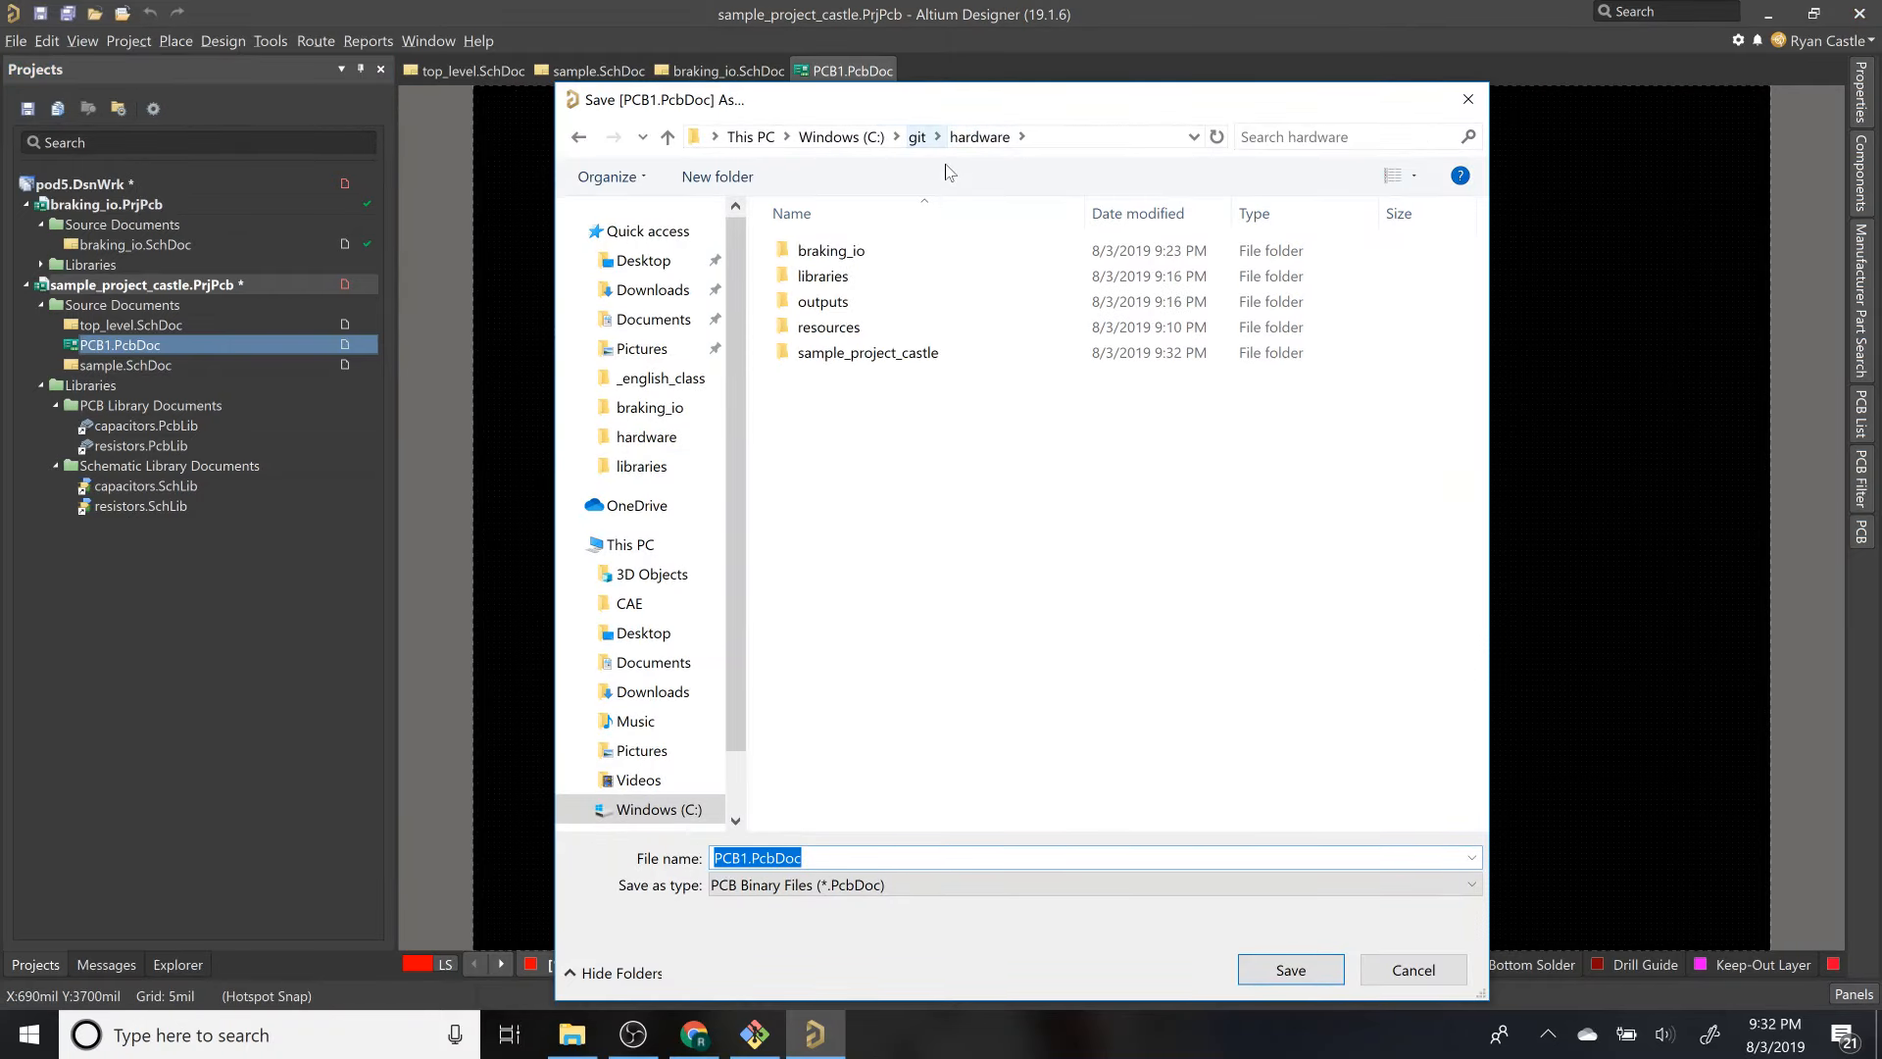
double_click(840, 357)
double_click(912, 858)
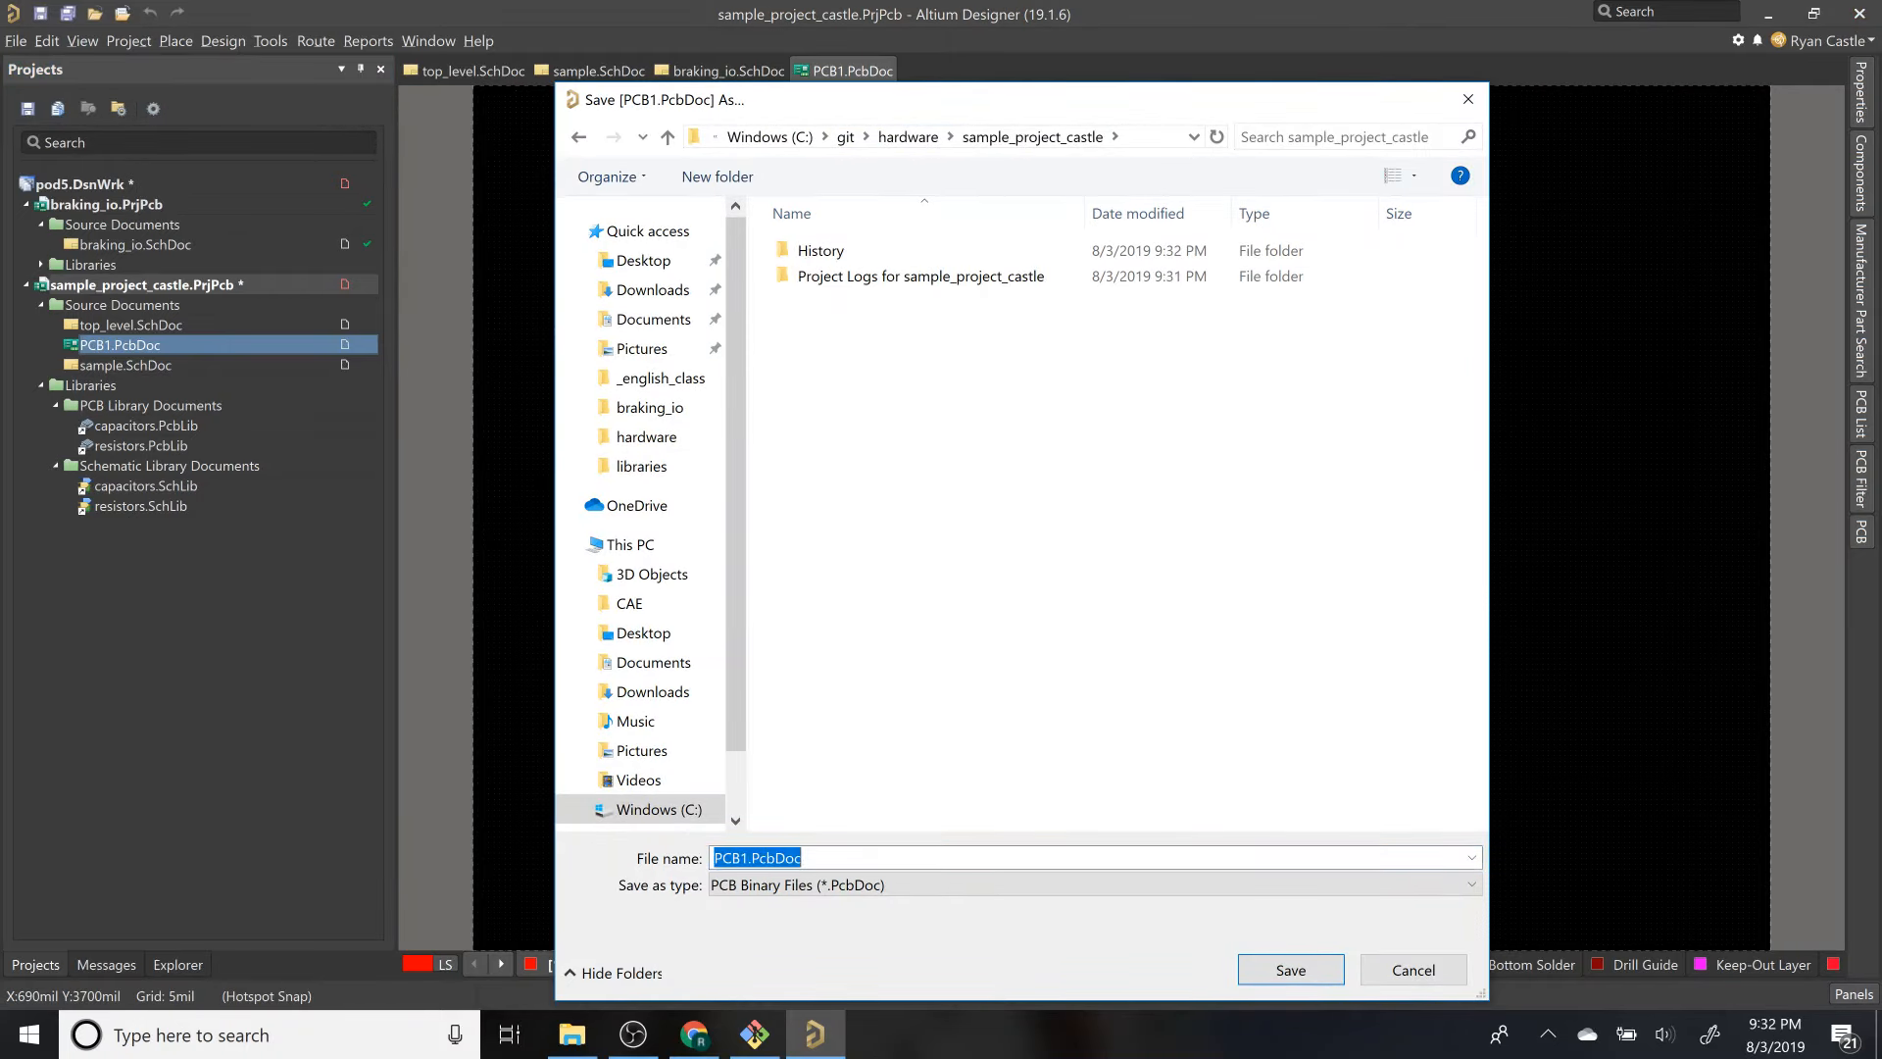
type("sample")
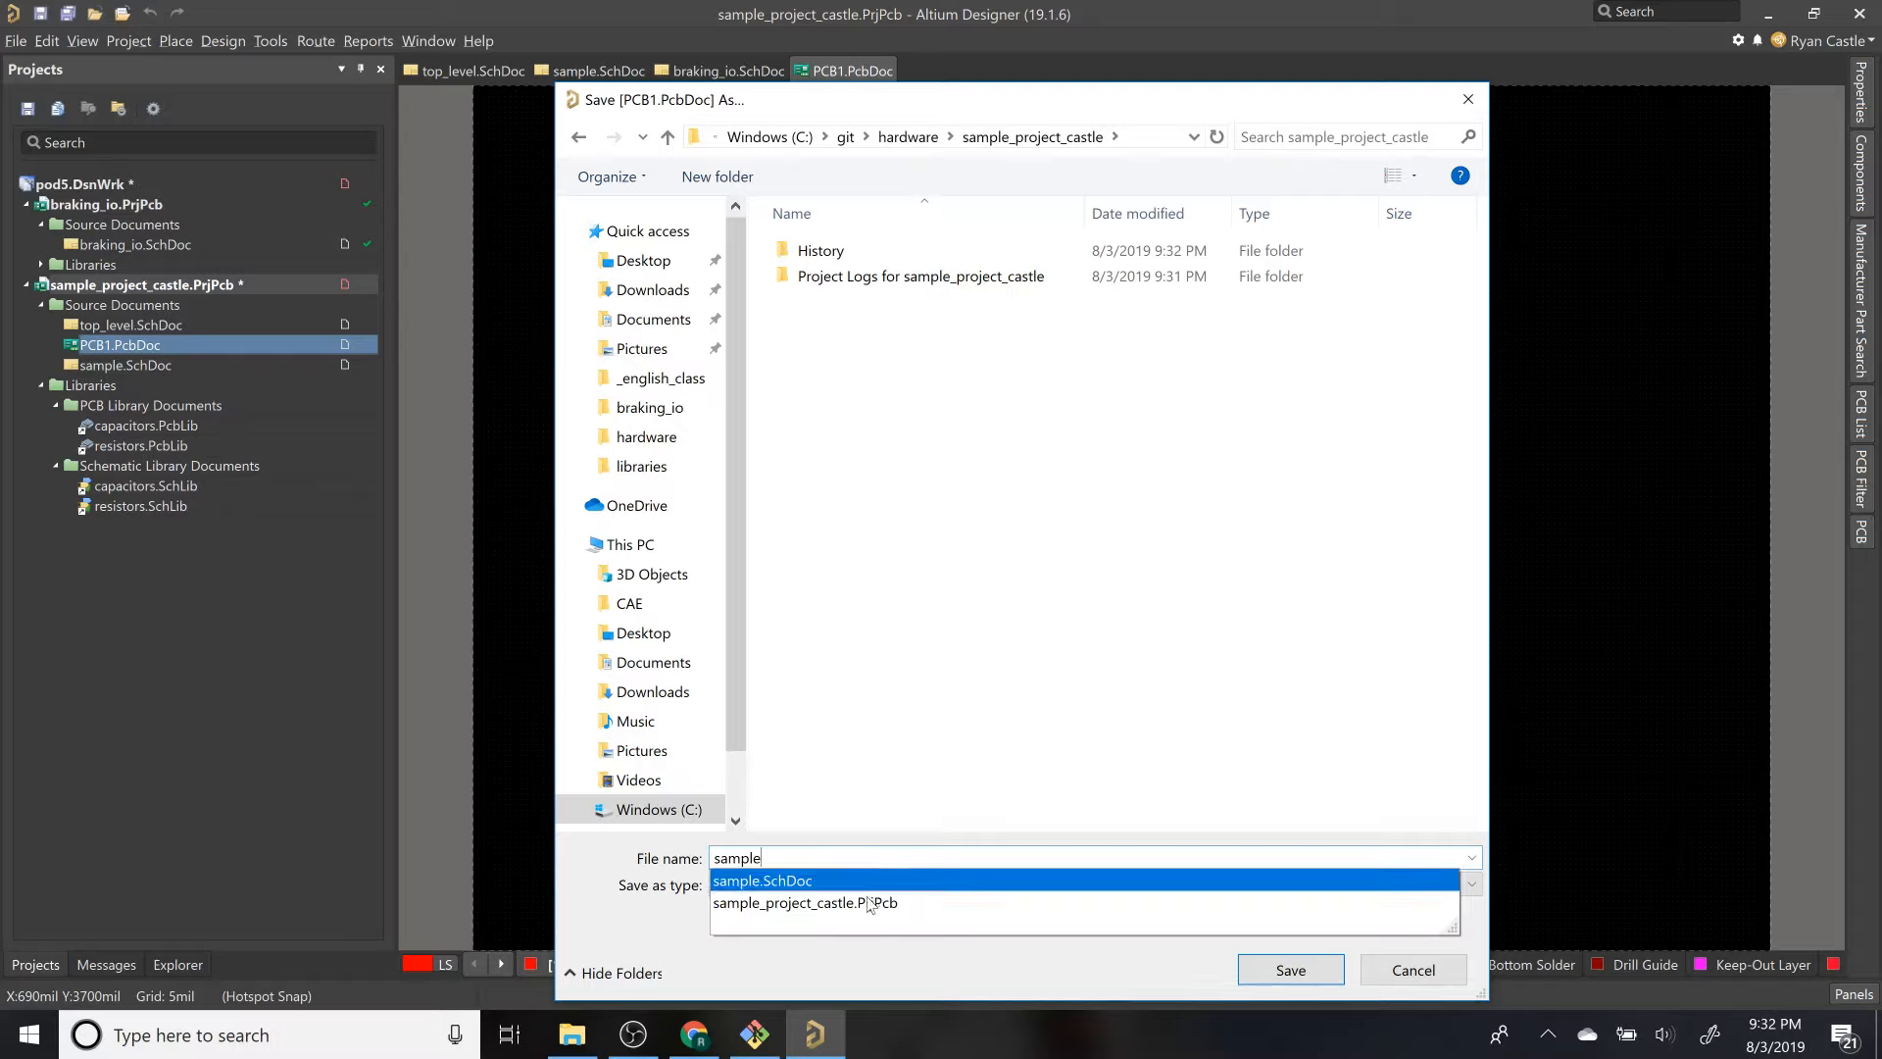
left_click(862, 901)
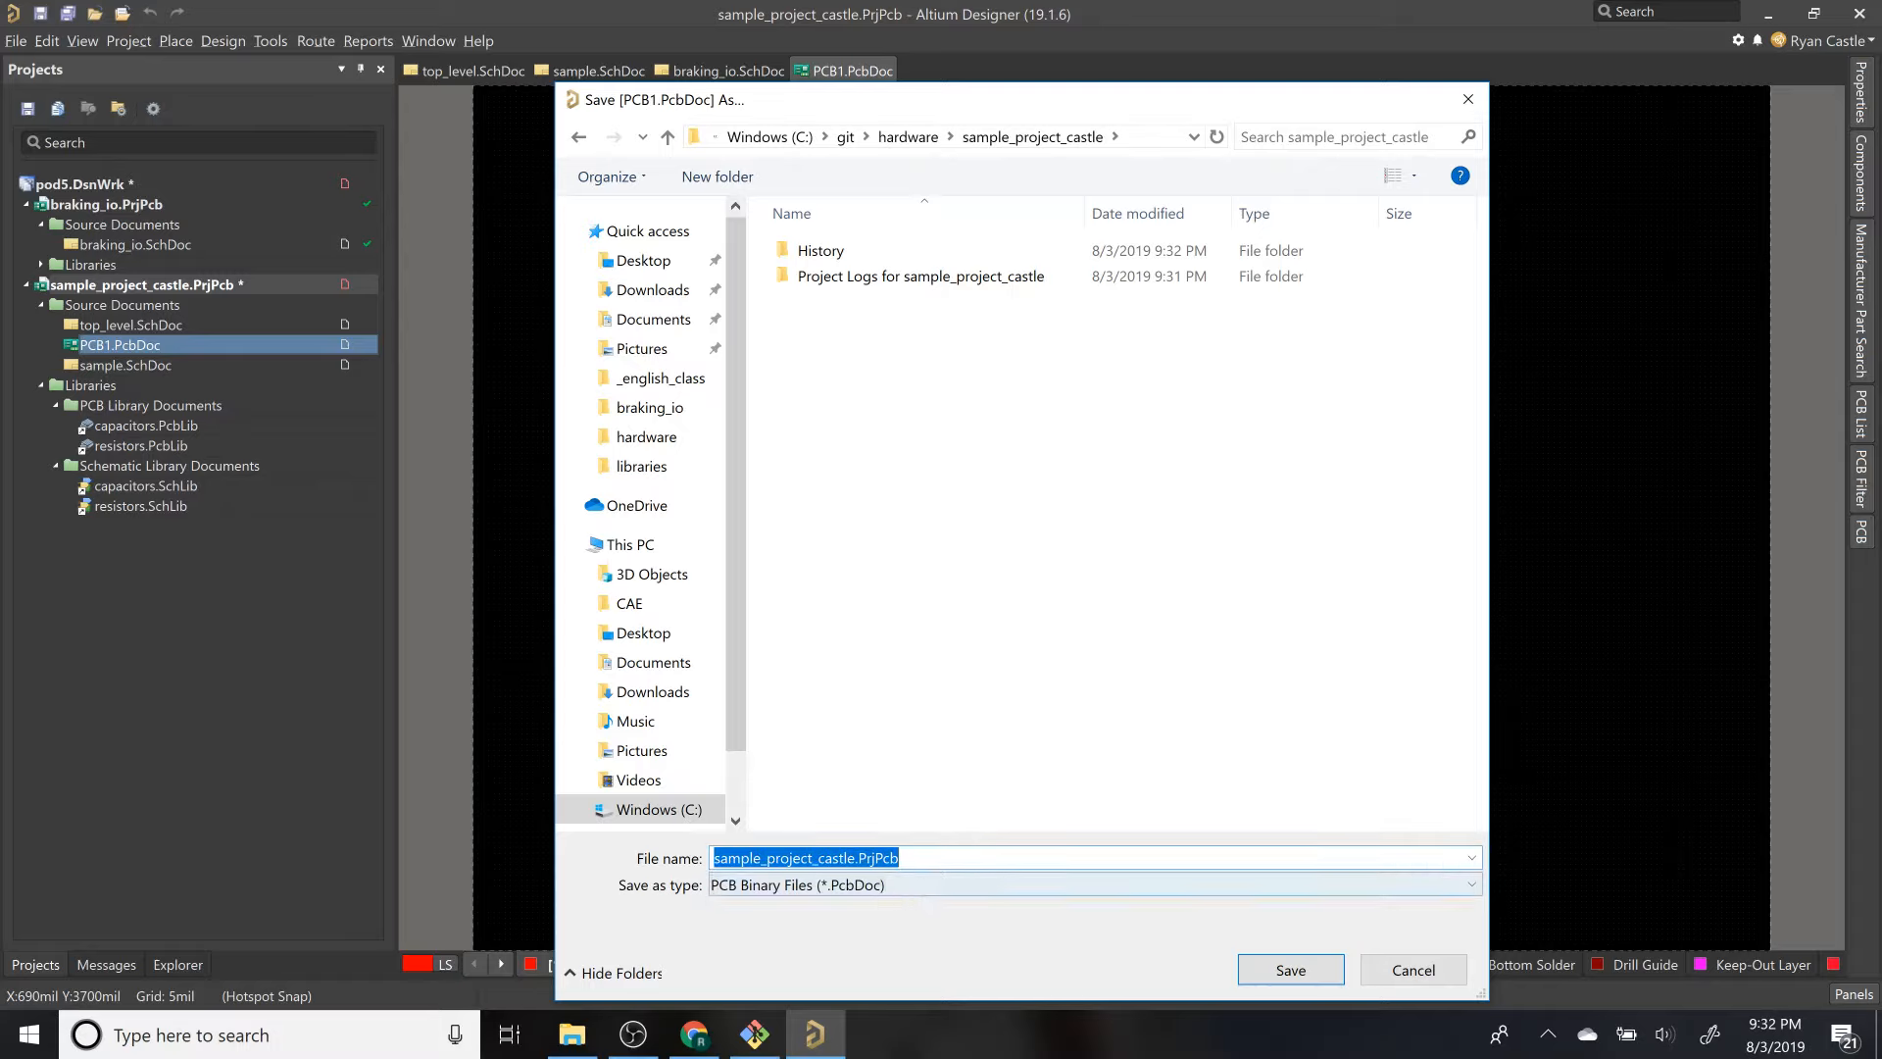
left_click(941, 861)
key("BackSpace")
key("BackSpace")
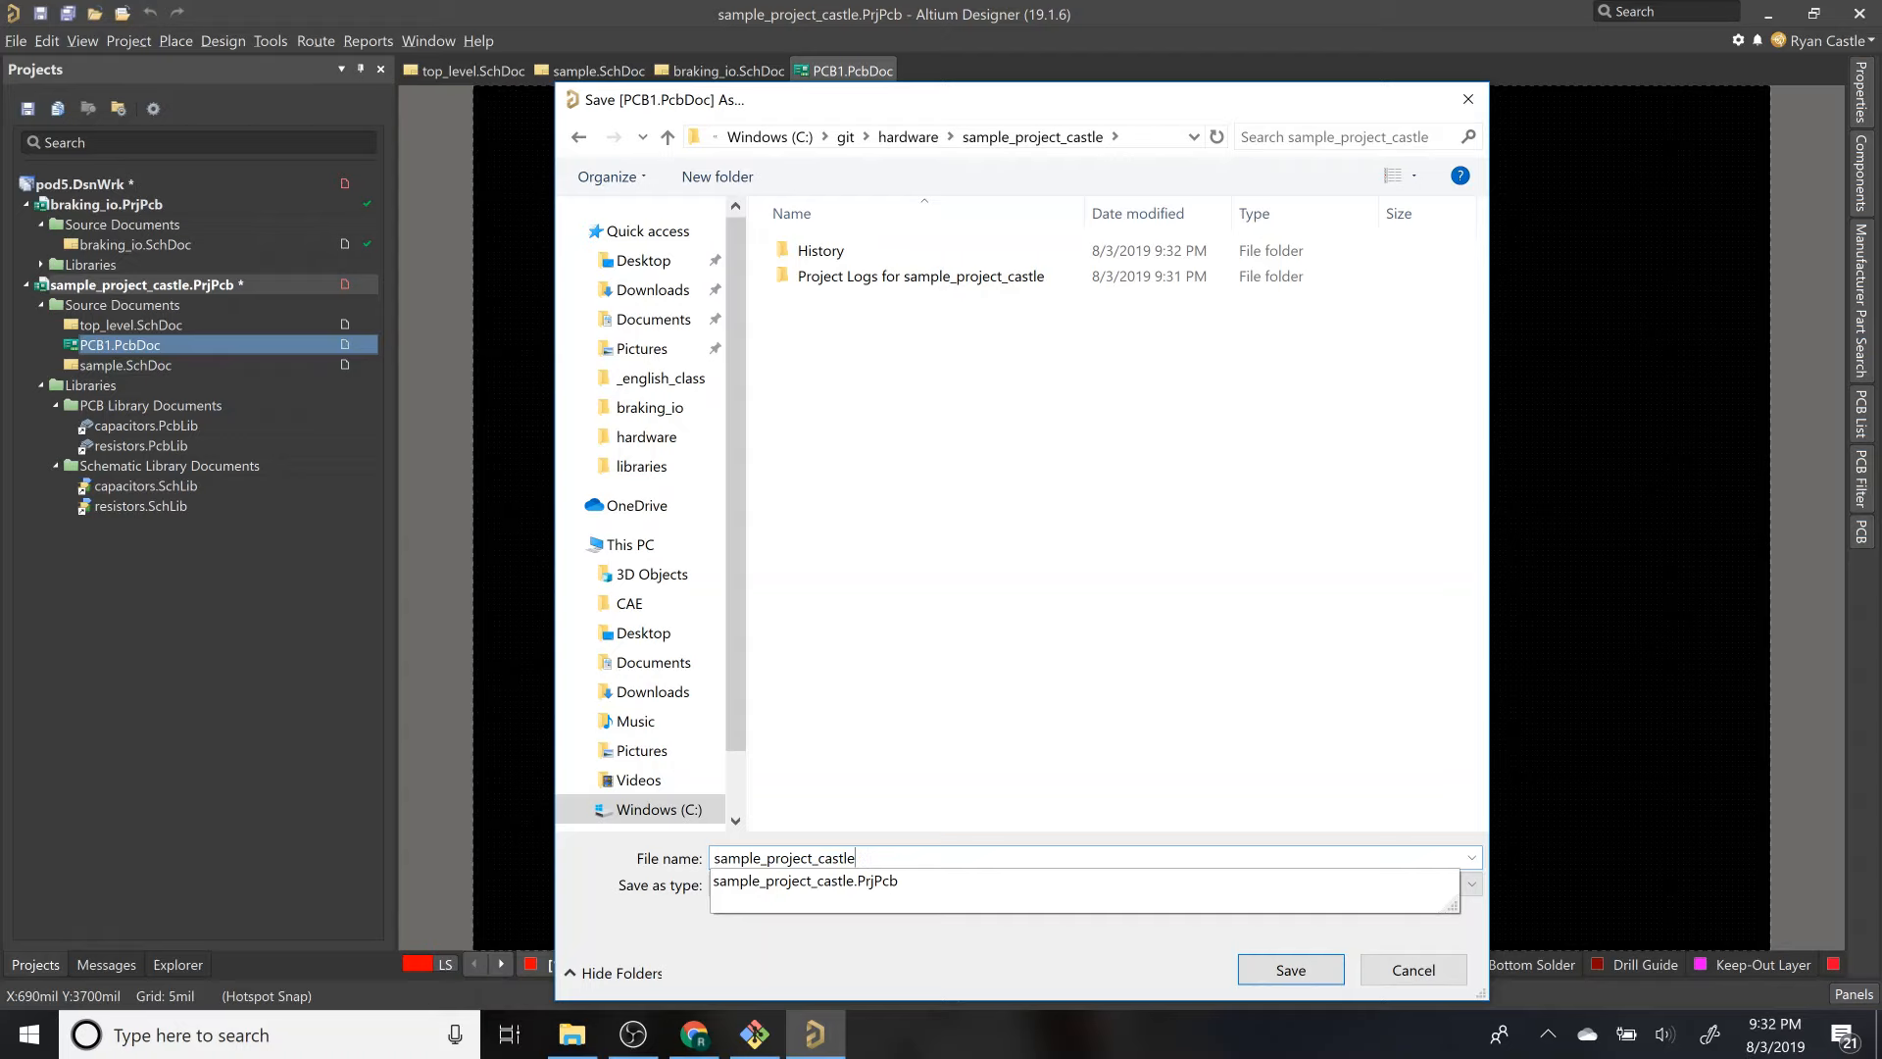
left_click(1091, 990)
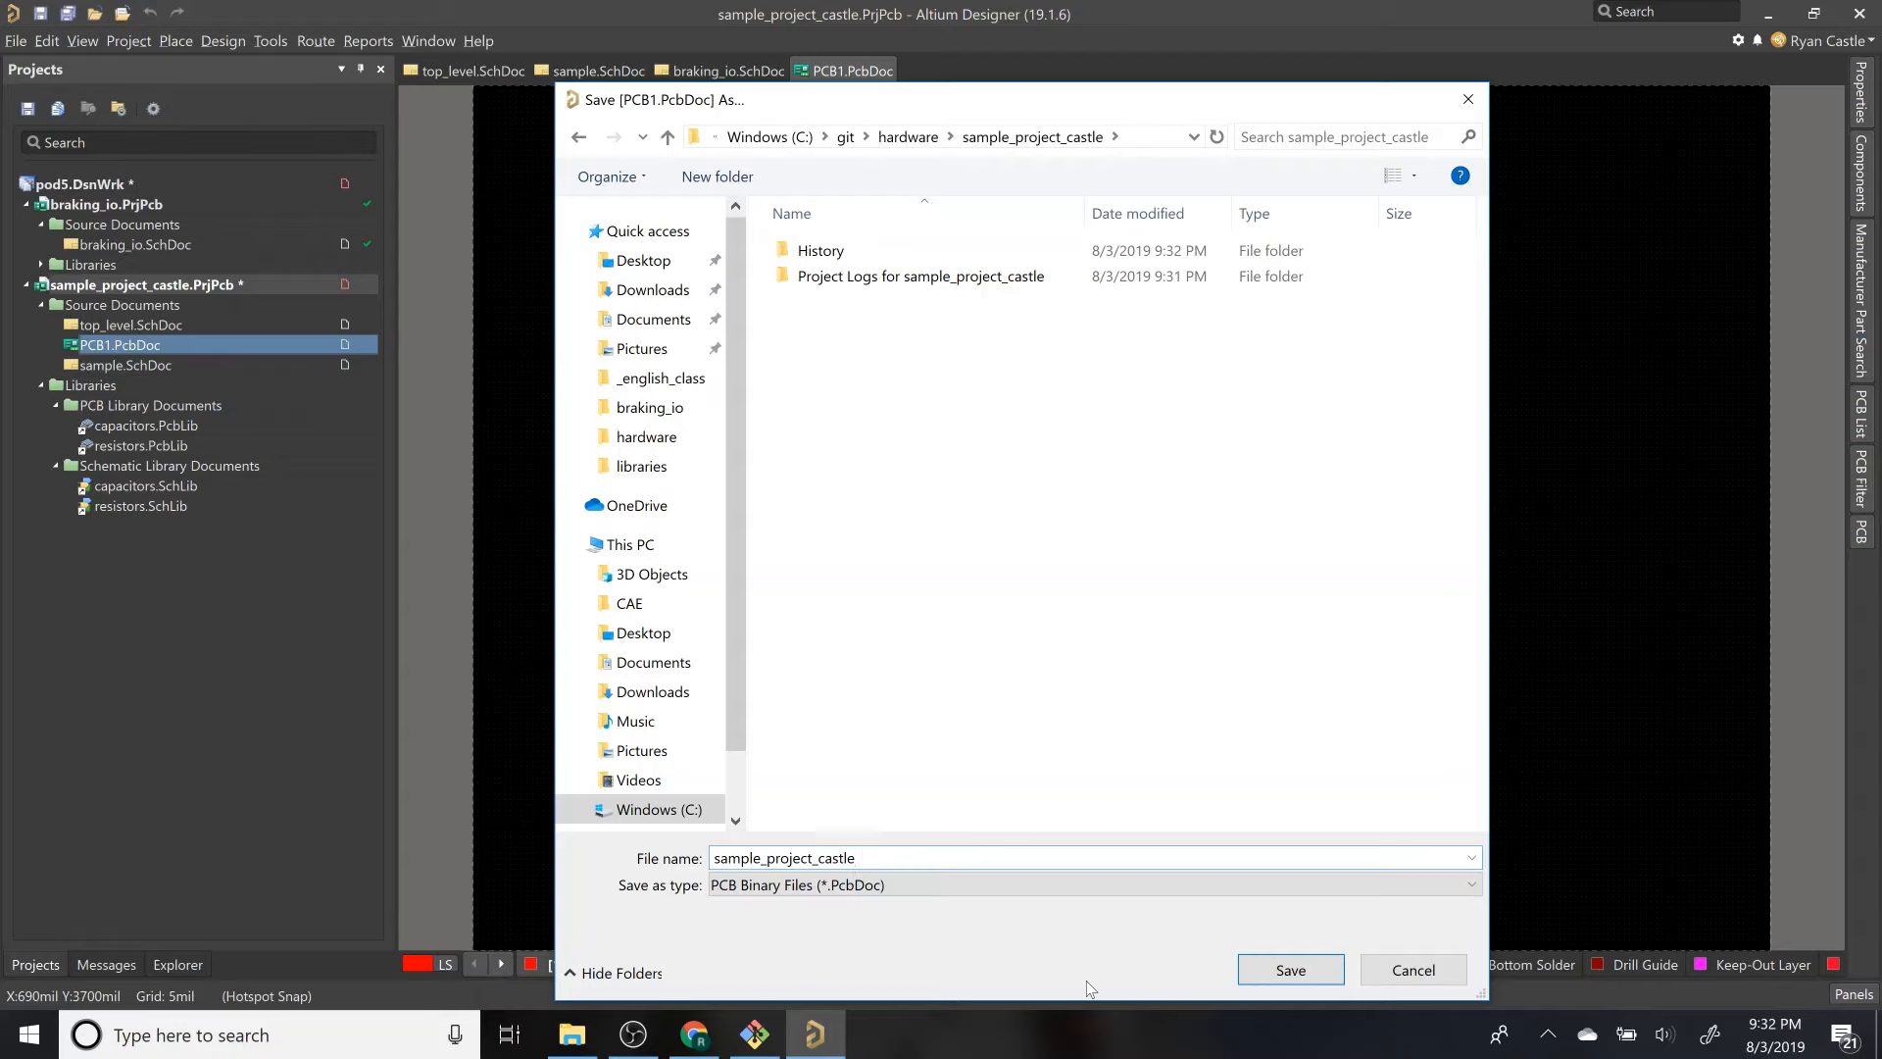
left_click(1290, 970)
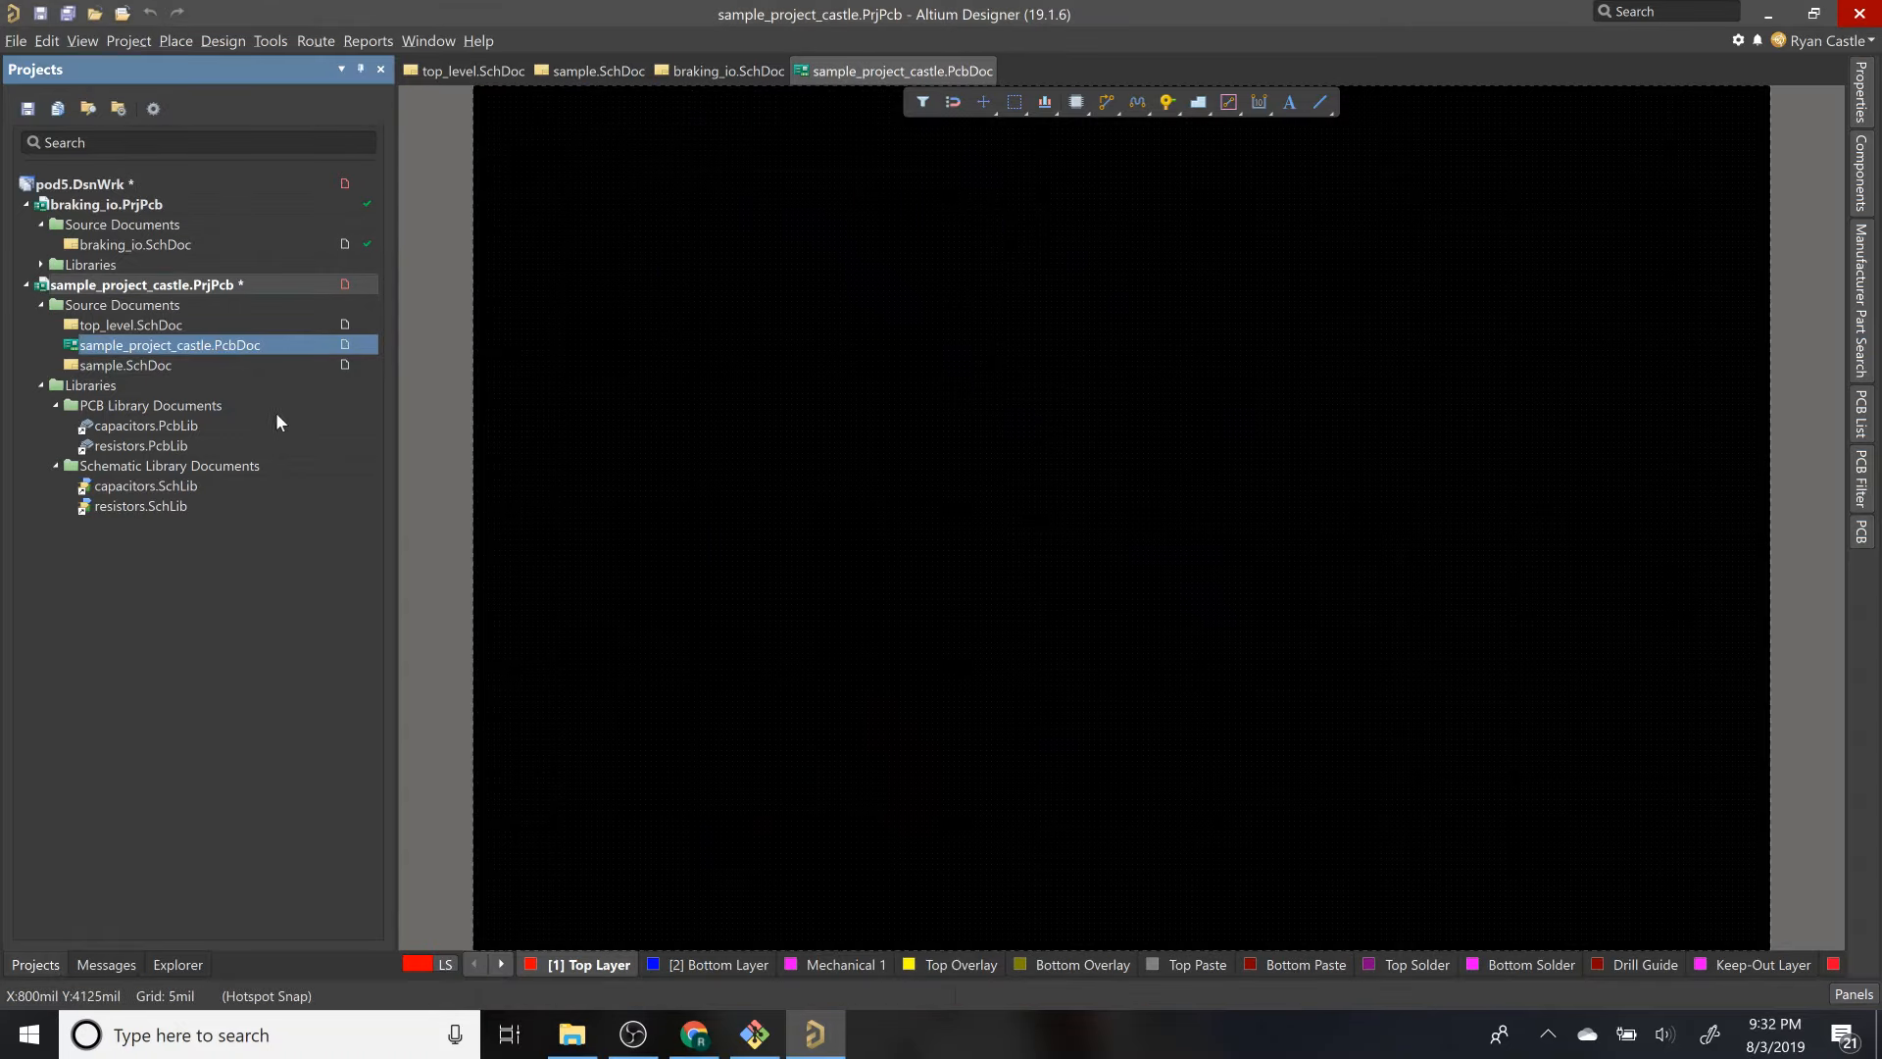
Step: Import the changes from sample_project_castle.PrjPcb into the PCB, validating and executing the engineering change order
left_click(241, 44)
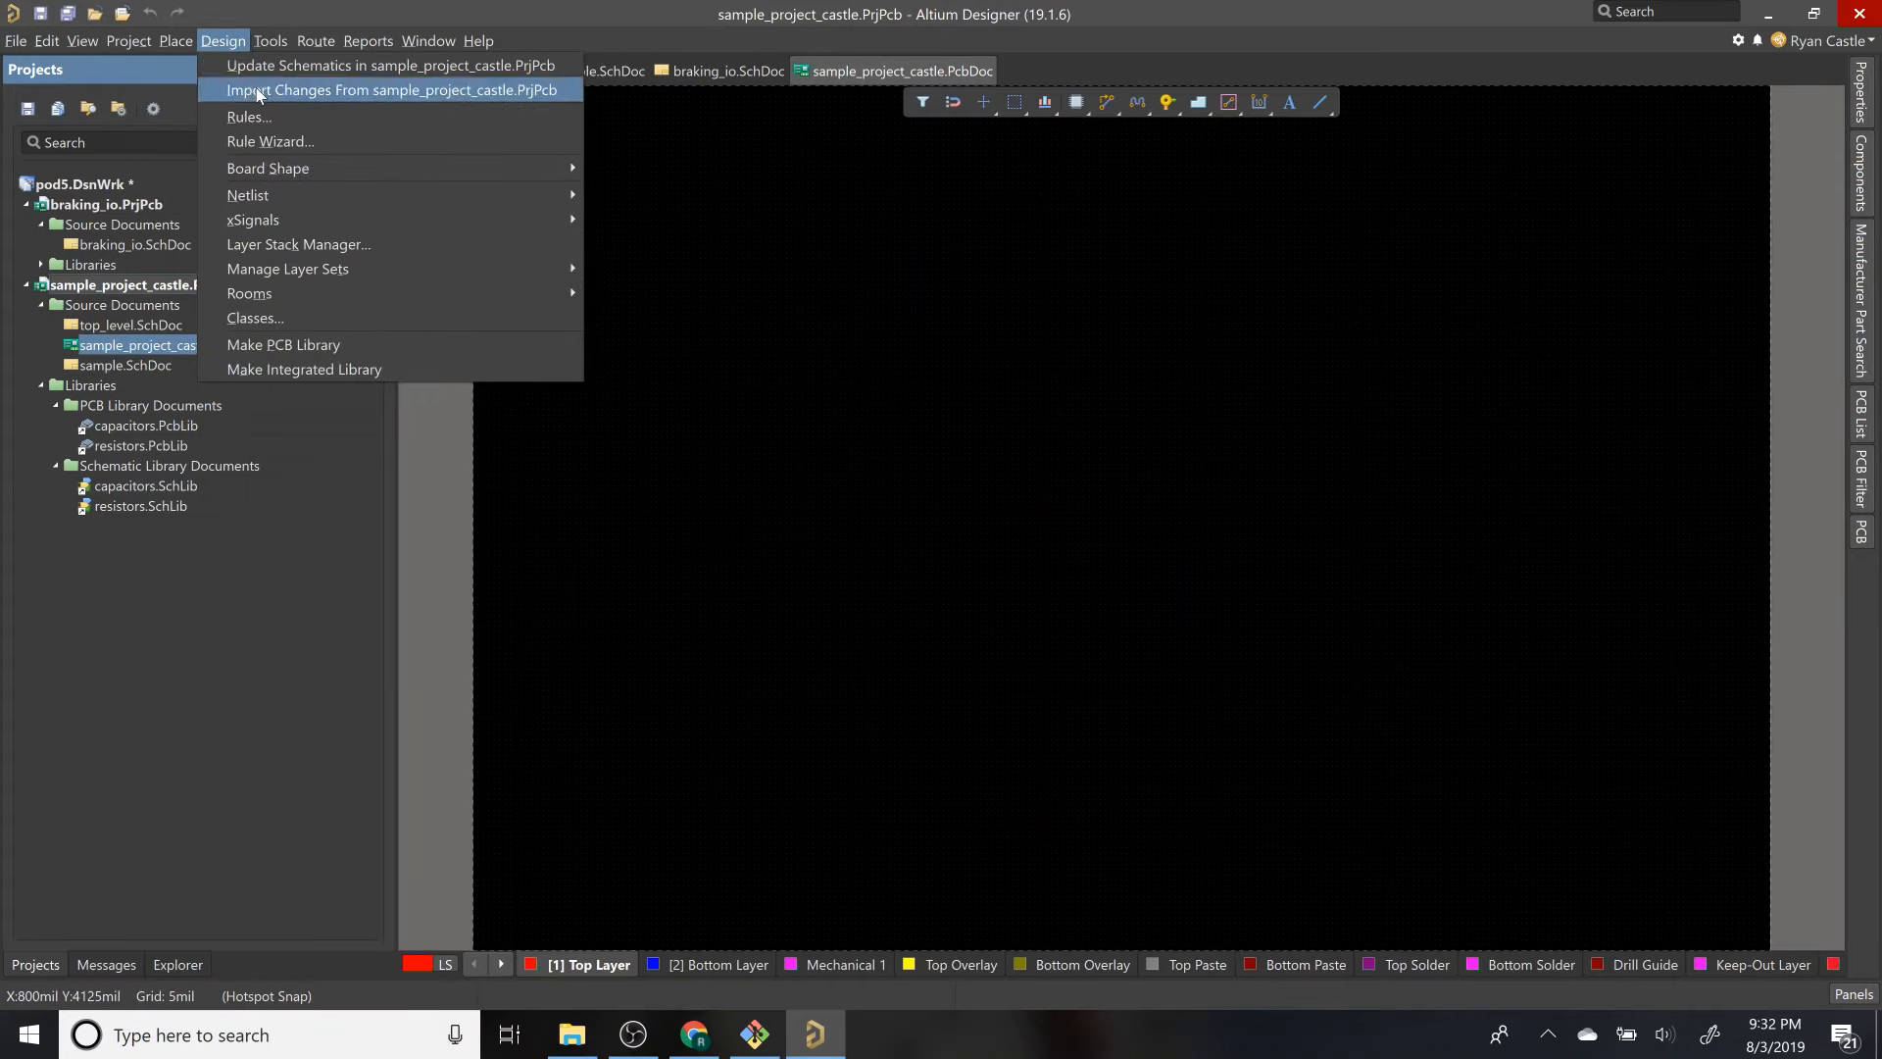
left_click(260, 93)
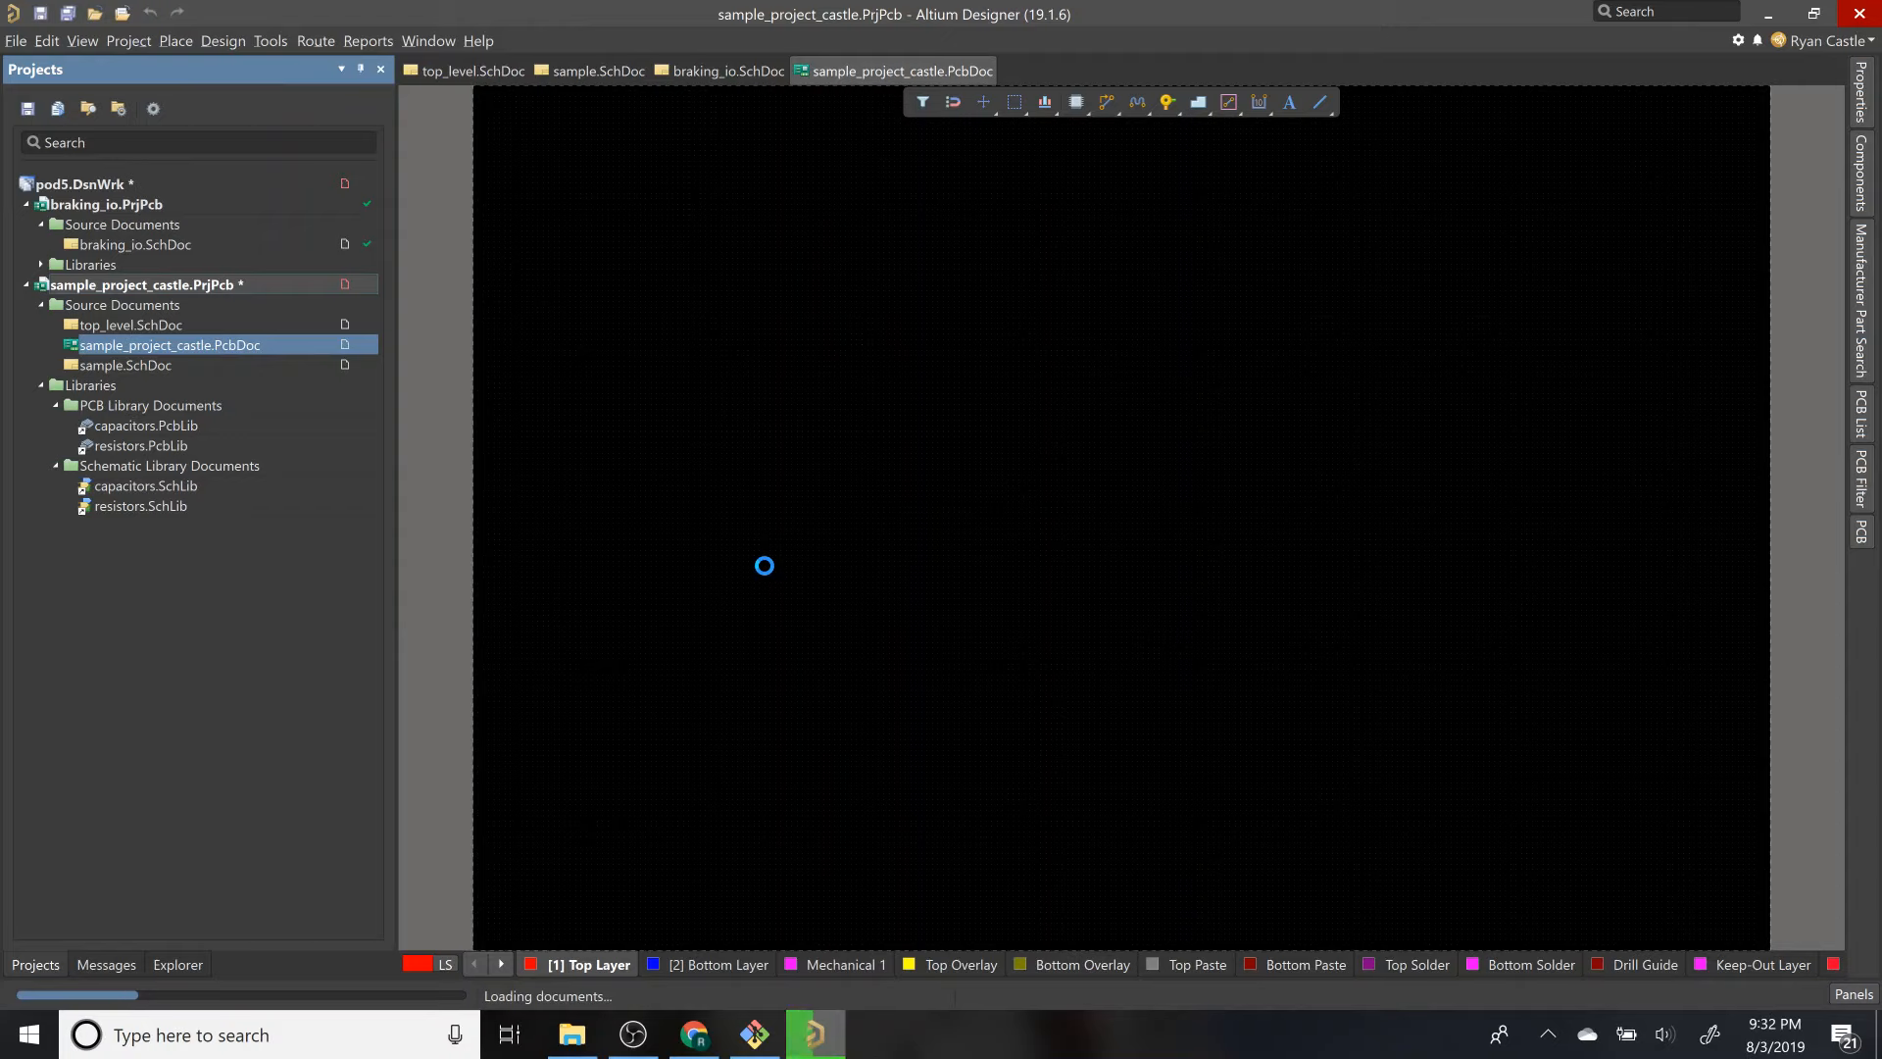
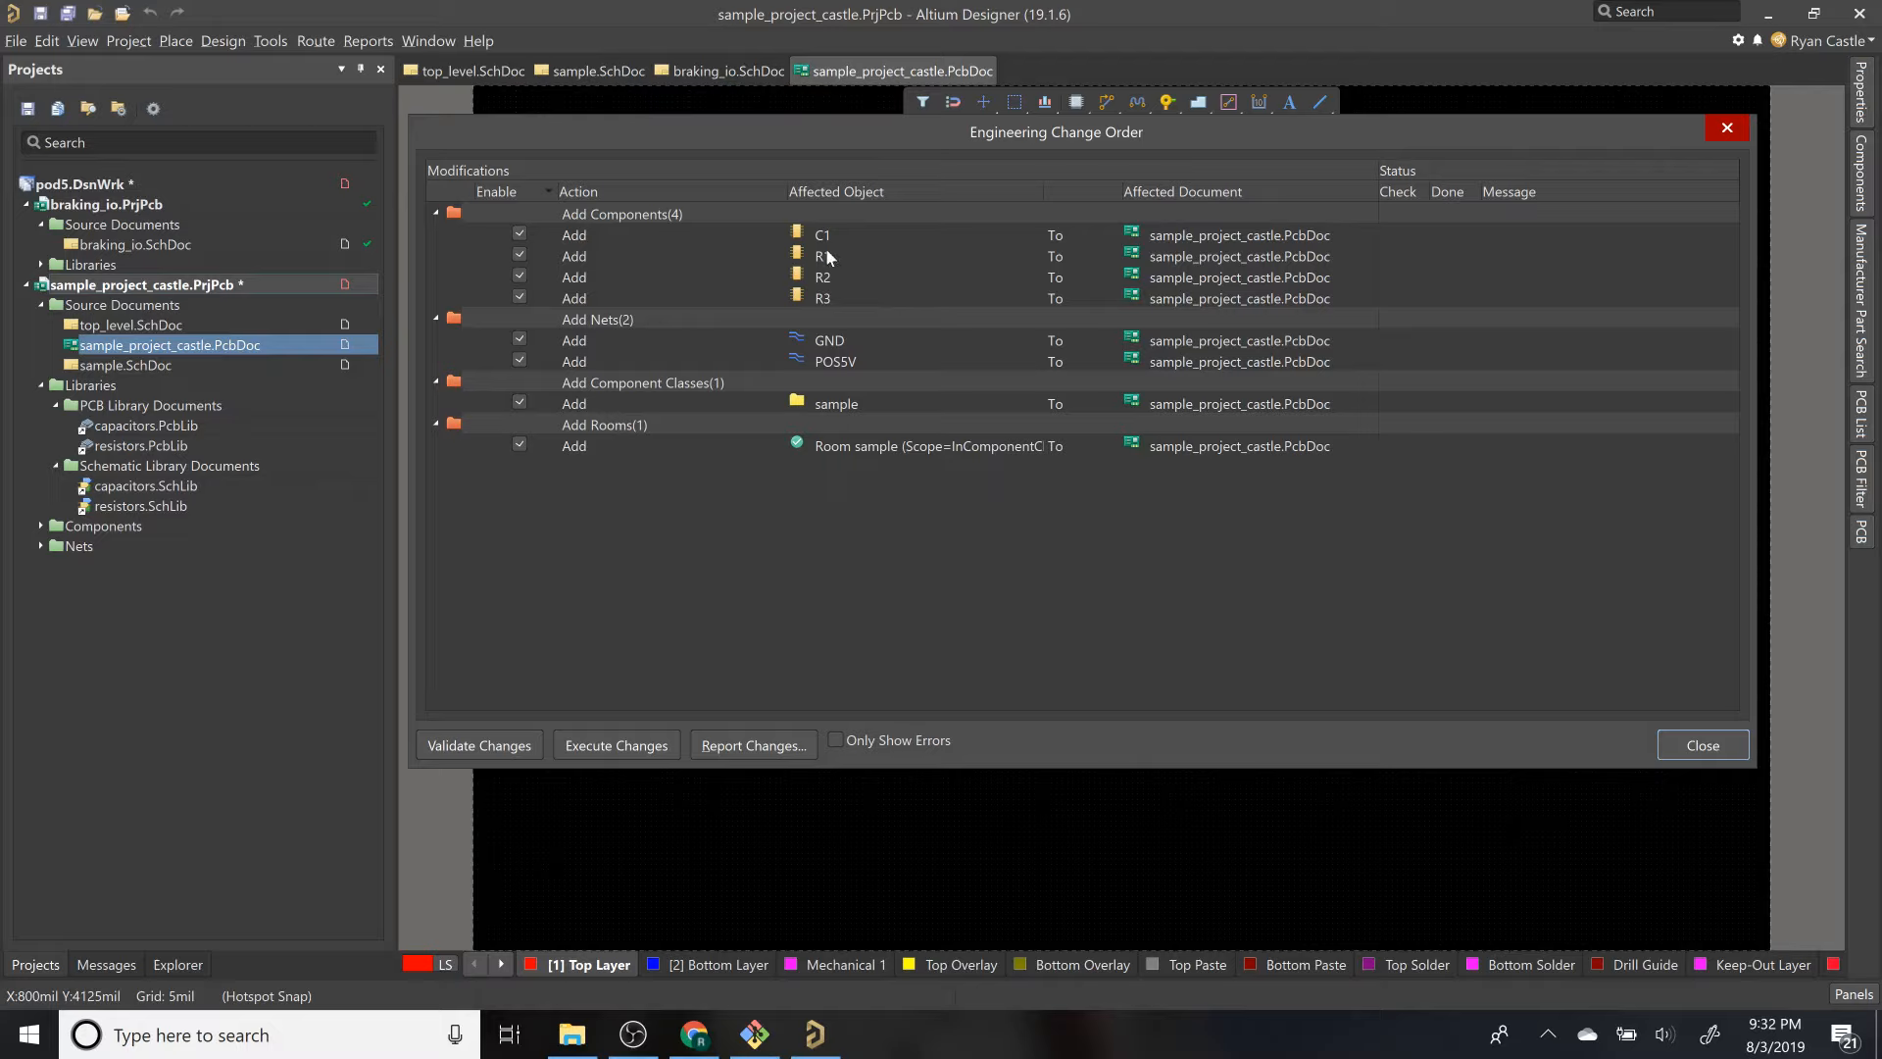
left_click(467, 746)
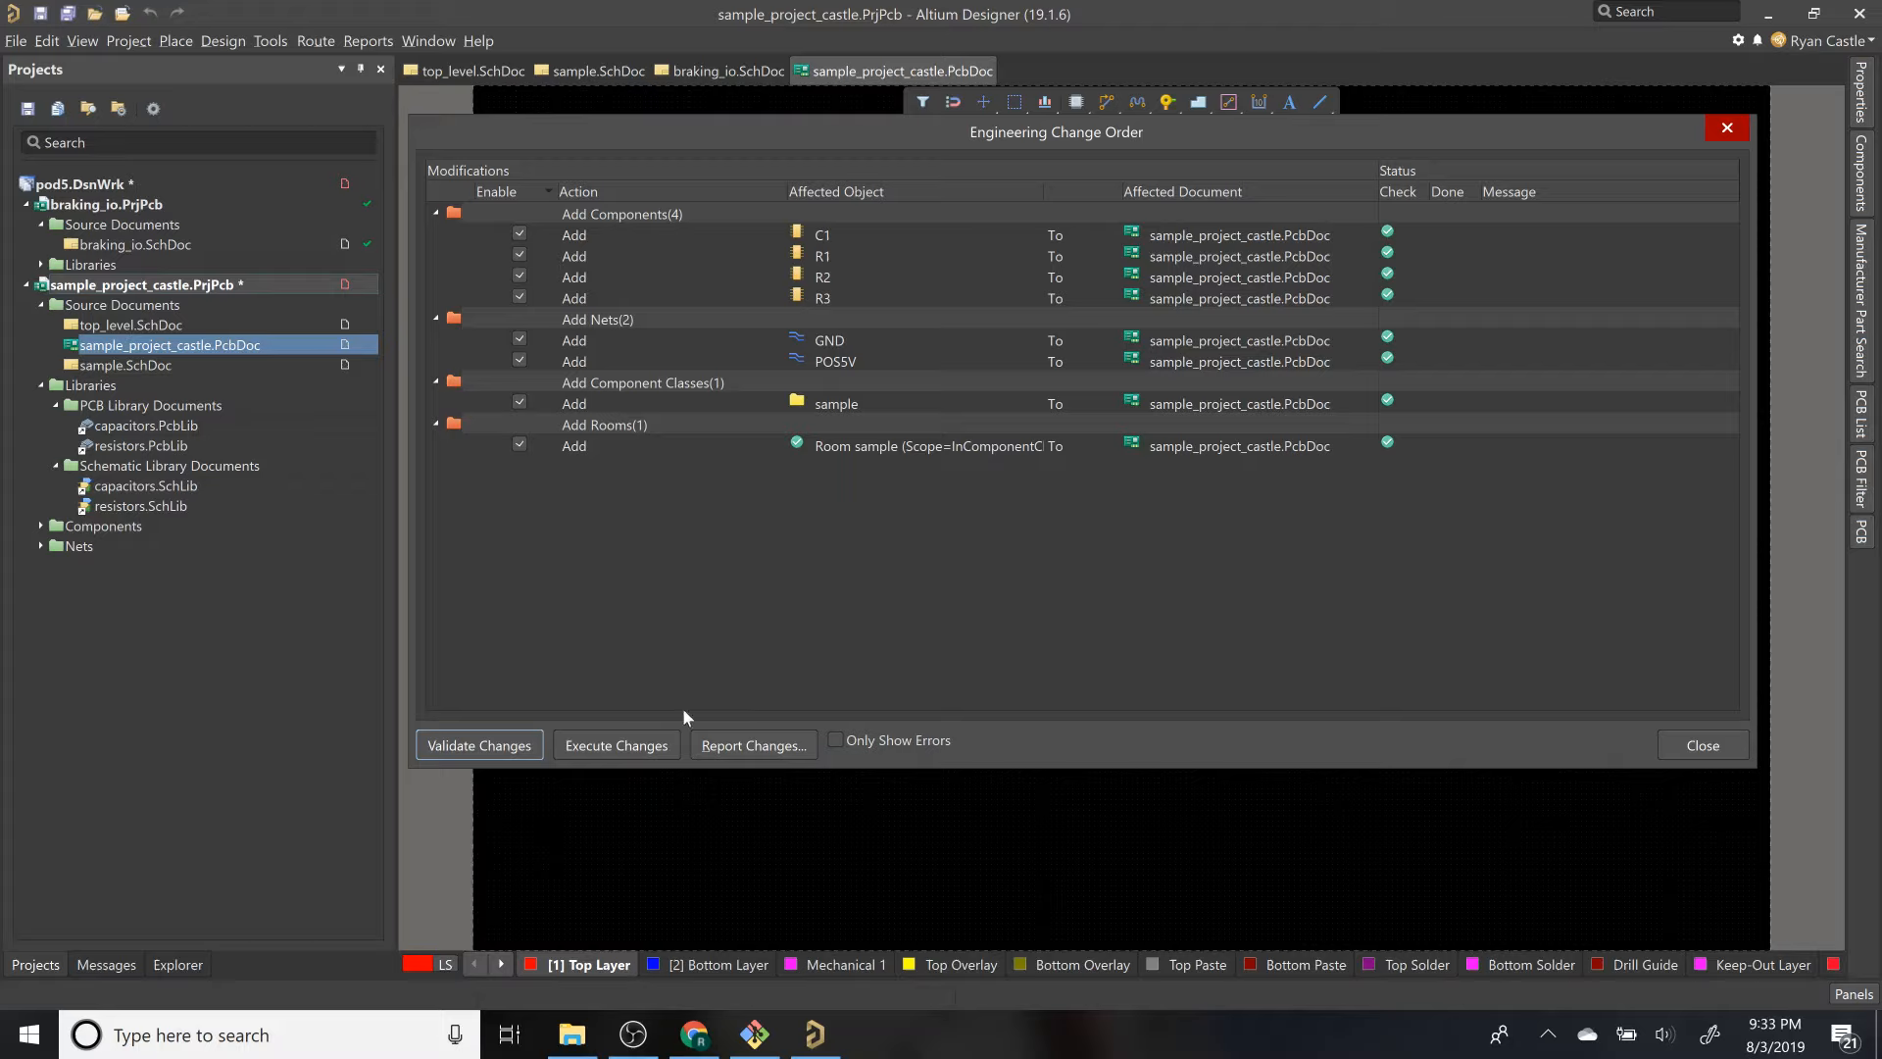
left_click(631, 741)
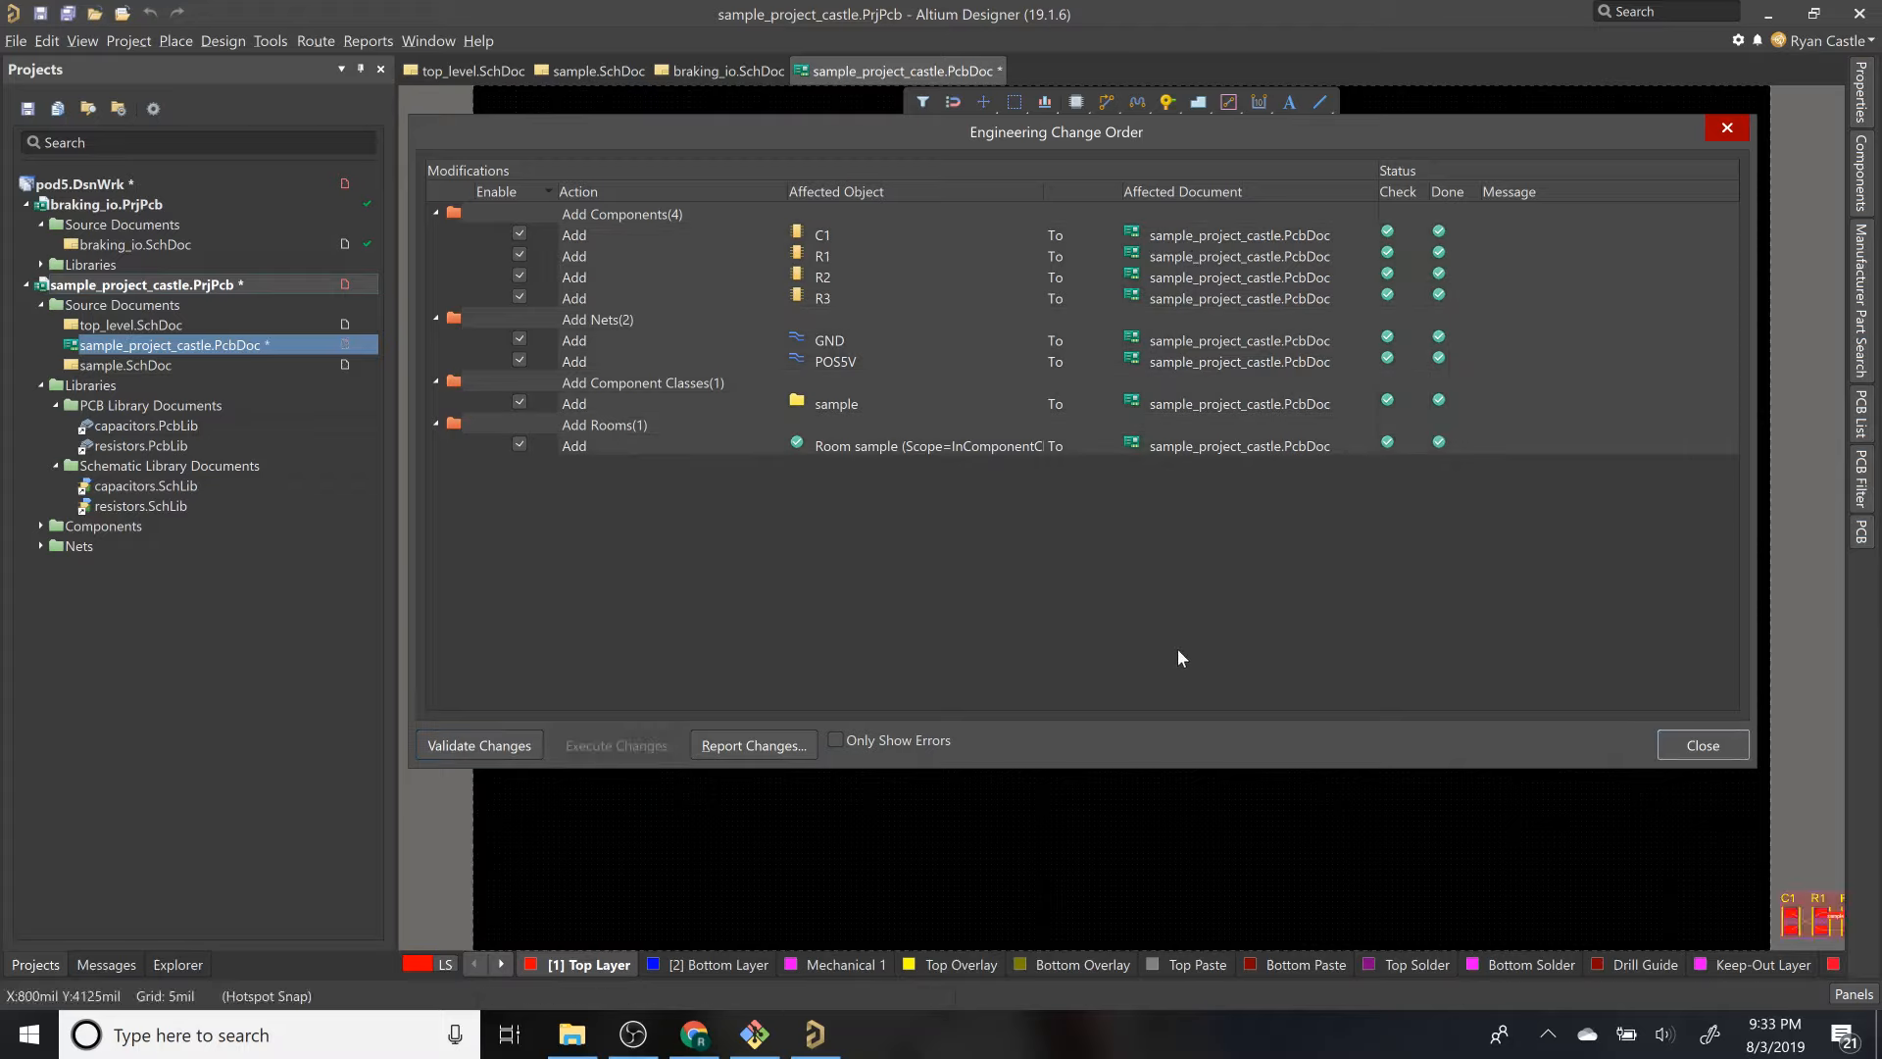
left_click(1708, 747)
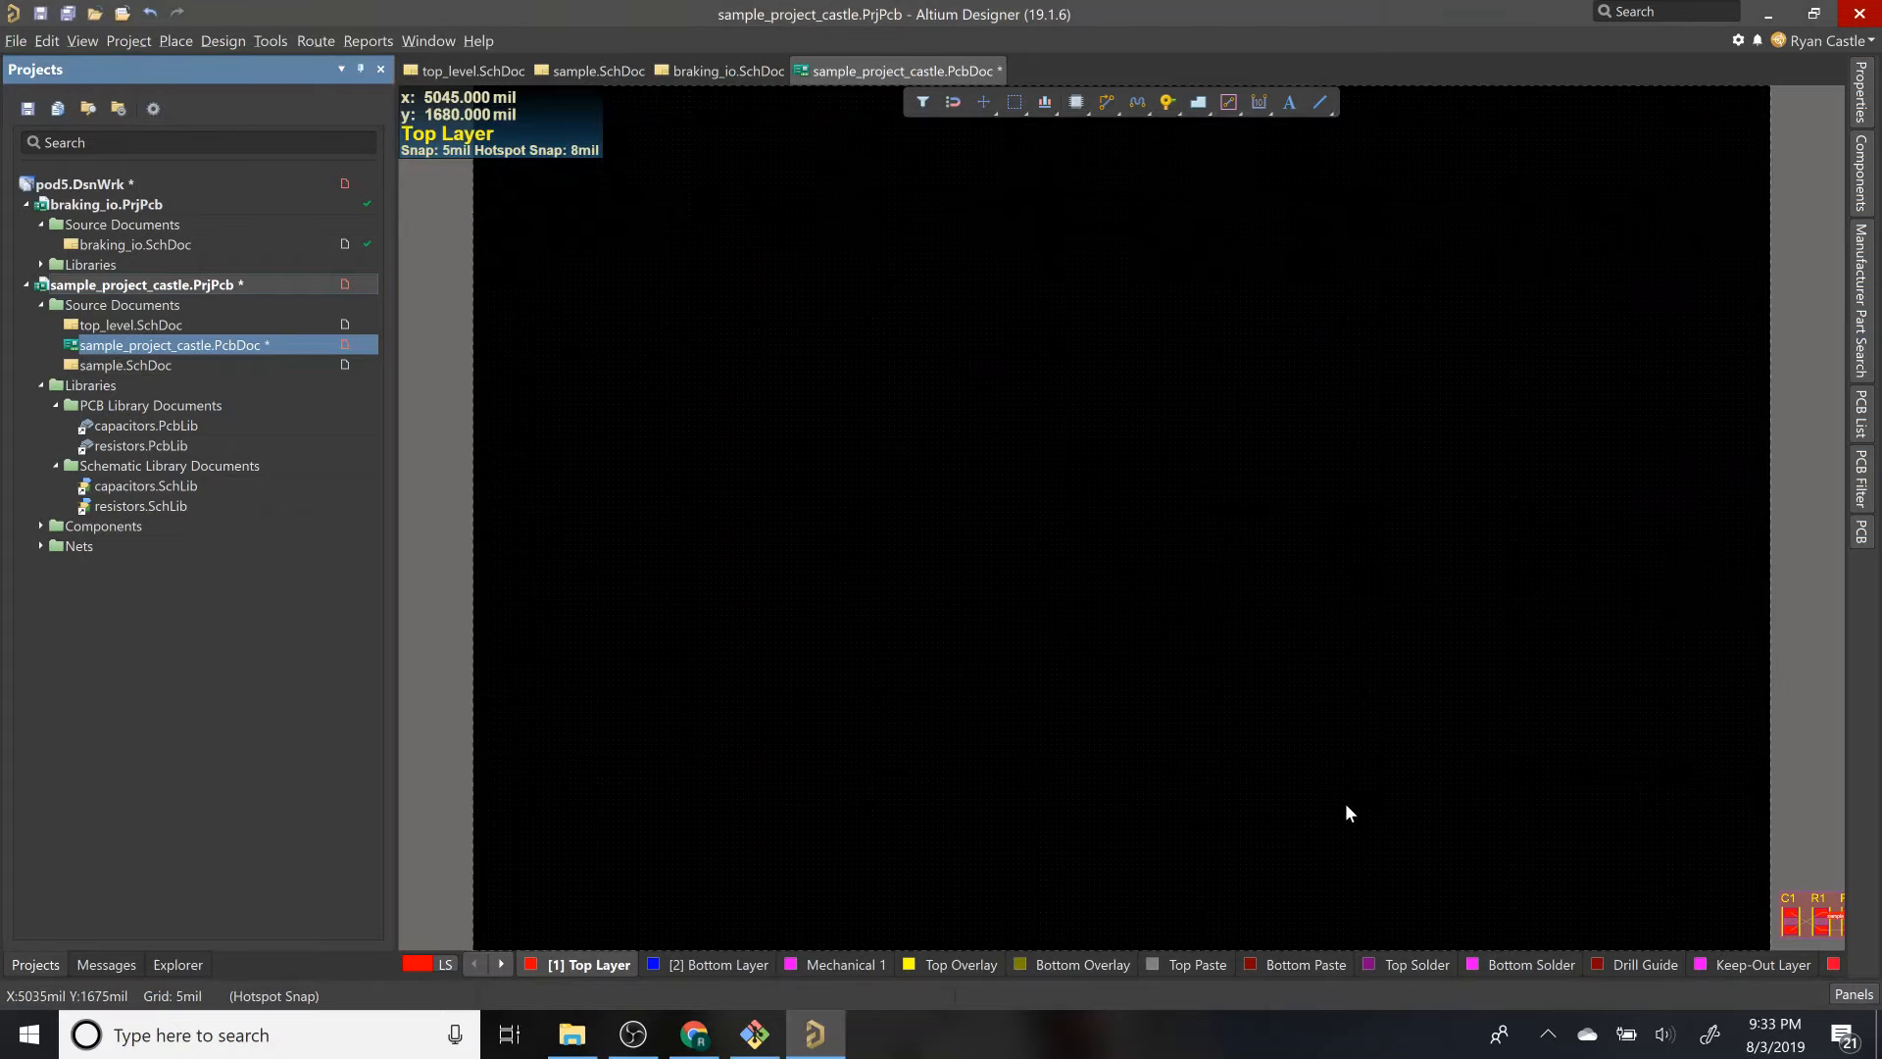
Step: Move C1, R1, R2 and R3 together from beside the board onto it, and delete the empty sample room left outside
scroll(1402, 651, "down", 3)
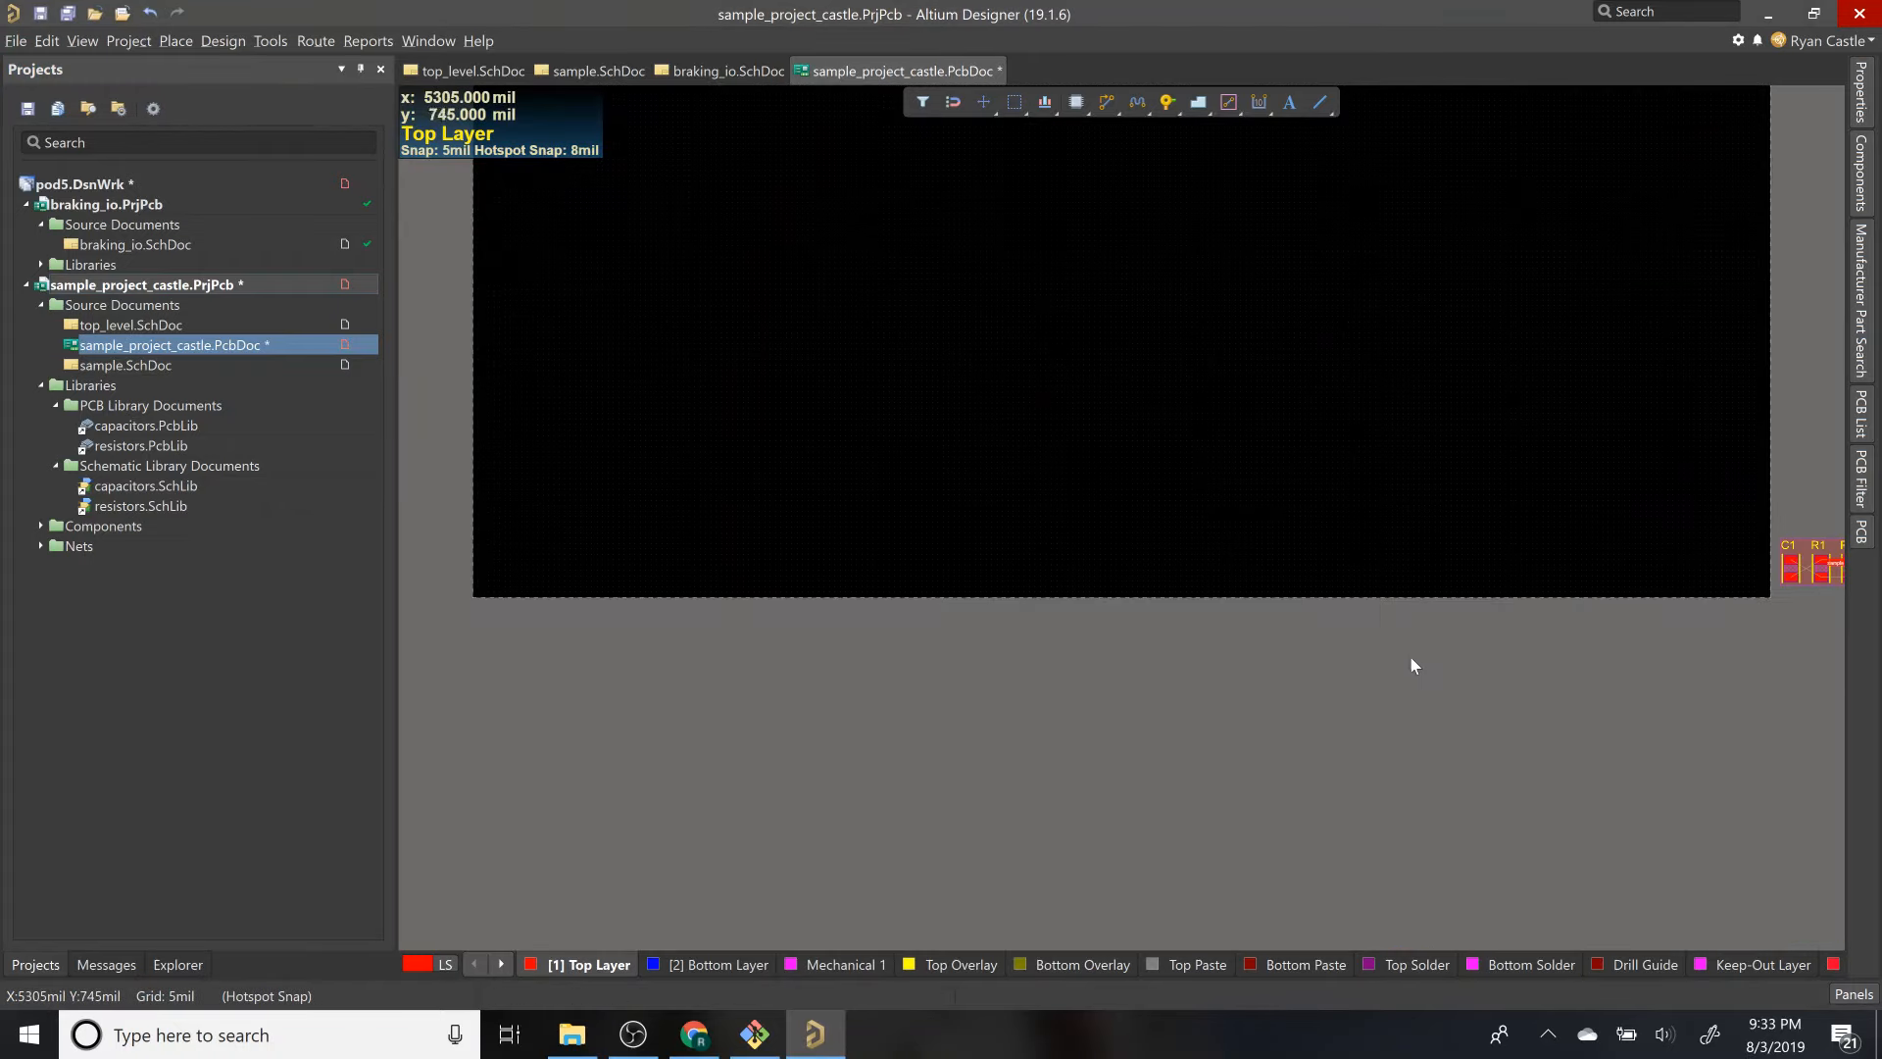
scroll(1420, 799, "down", 2, "ctrl")
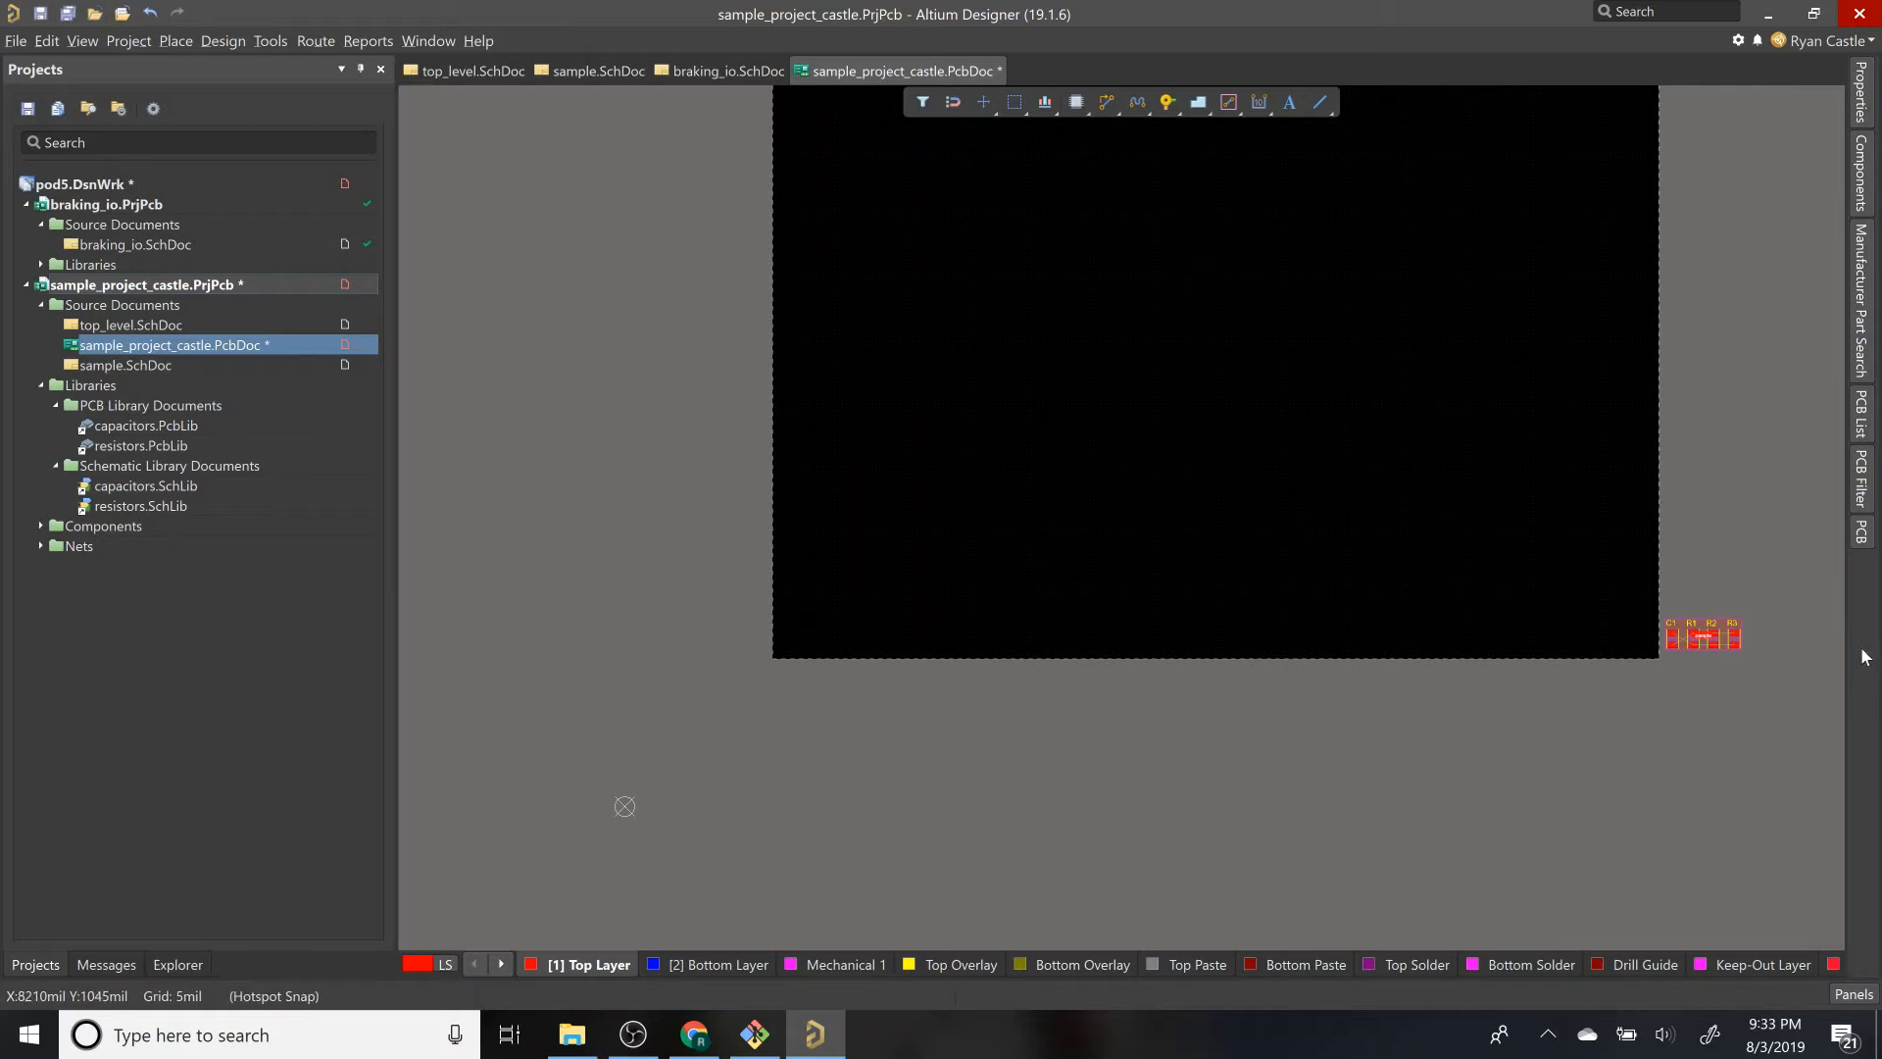
scroll(1774, 637, "up", 3, "ctrl")
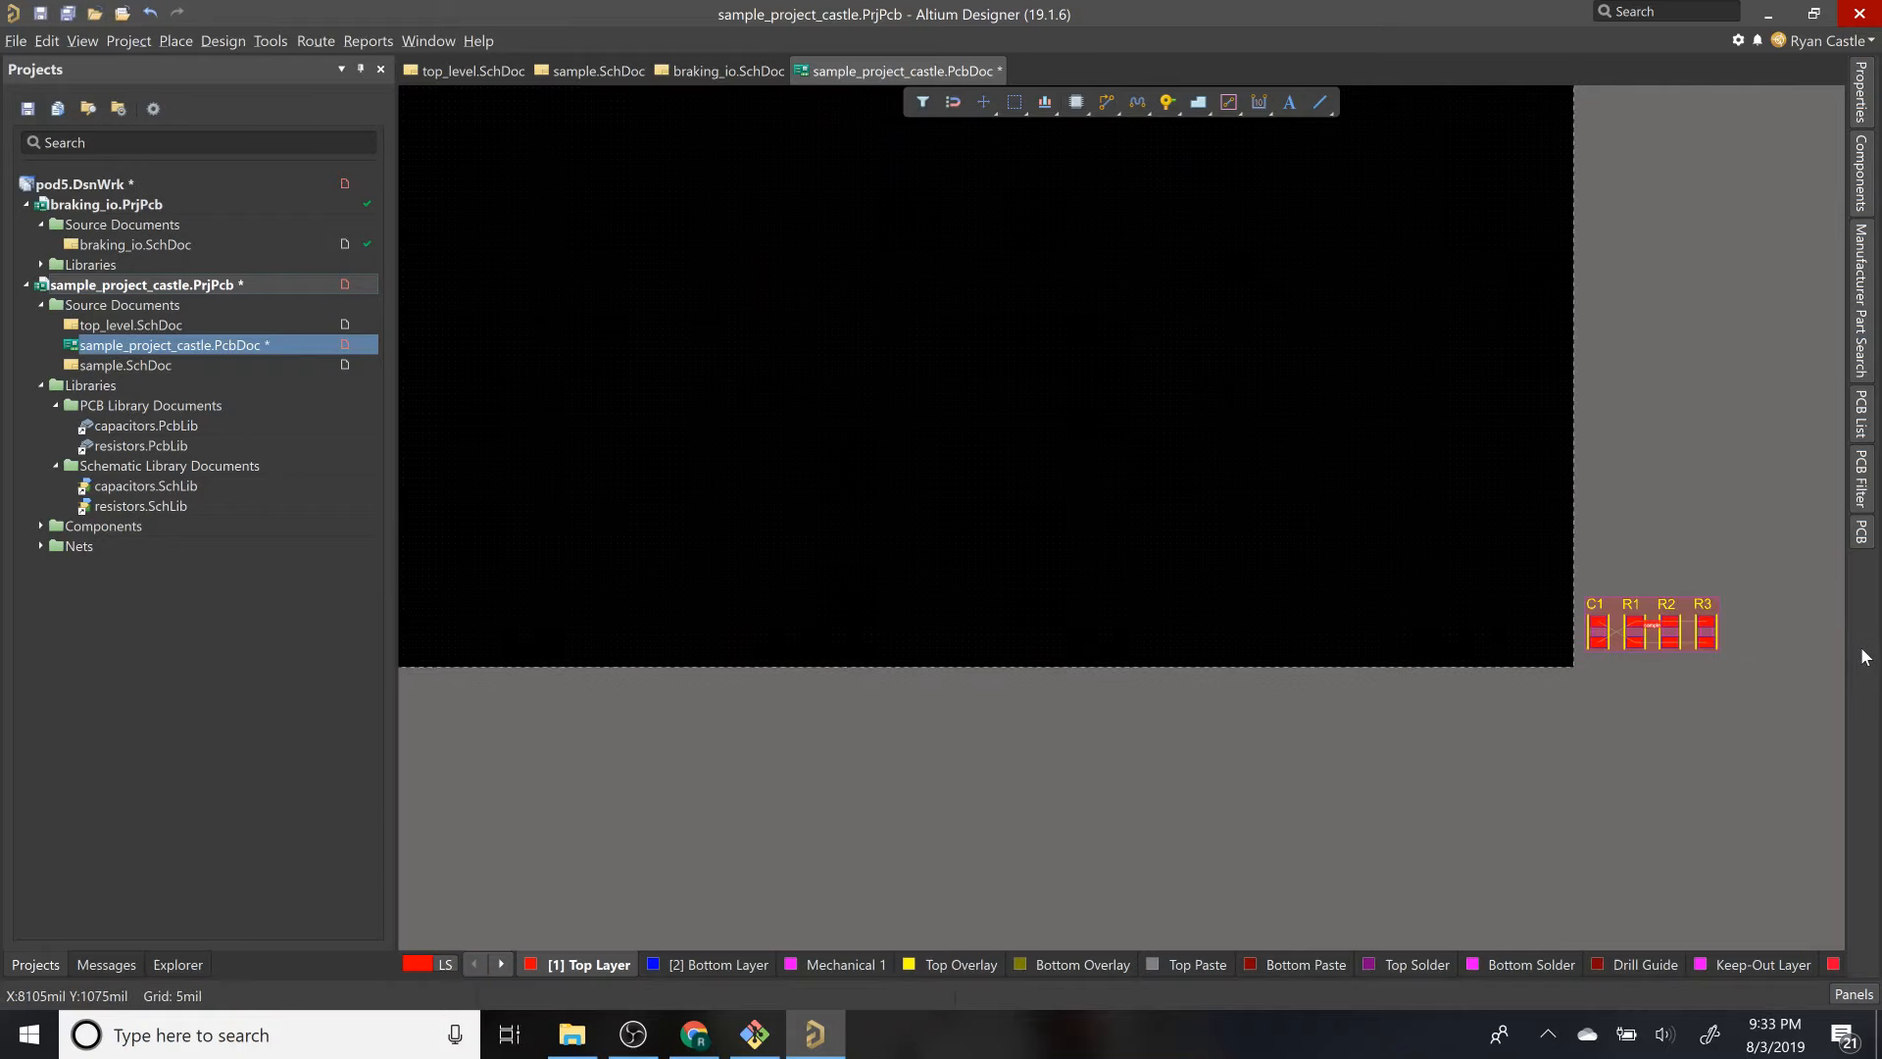
left_click(1757, 675)
left_click(1510, 555)
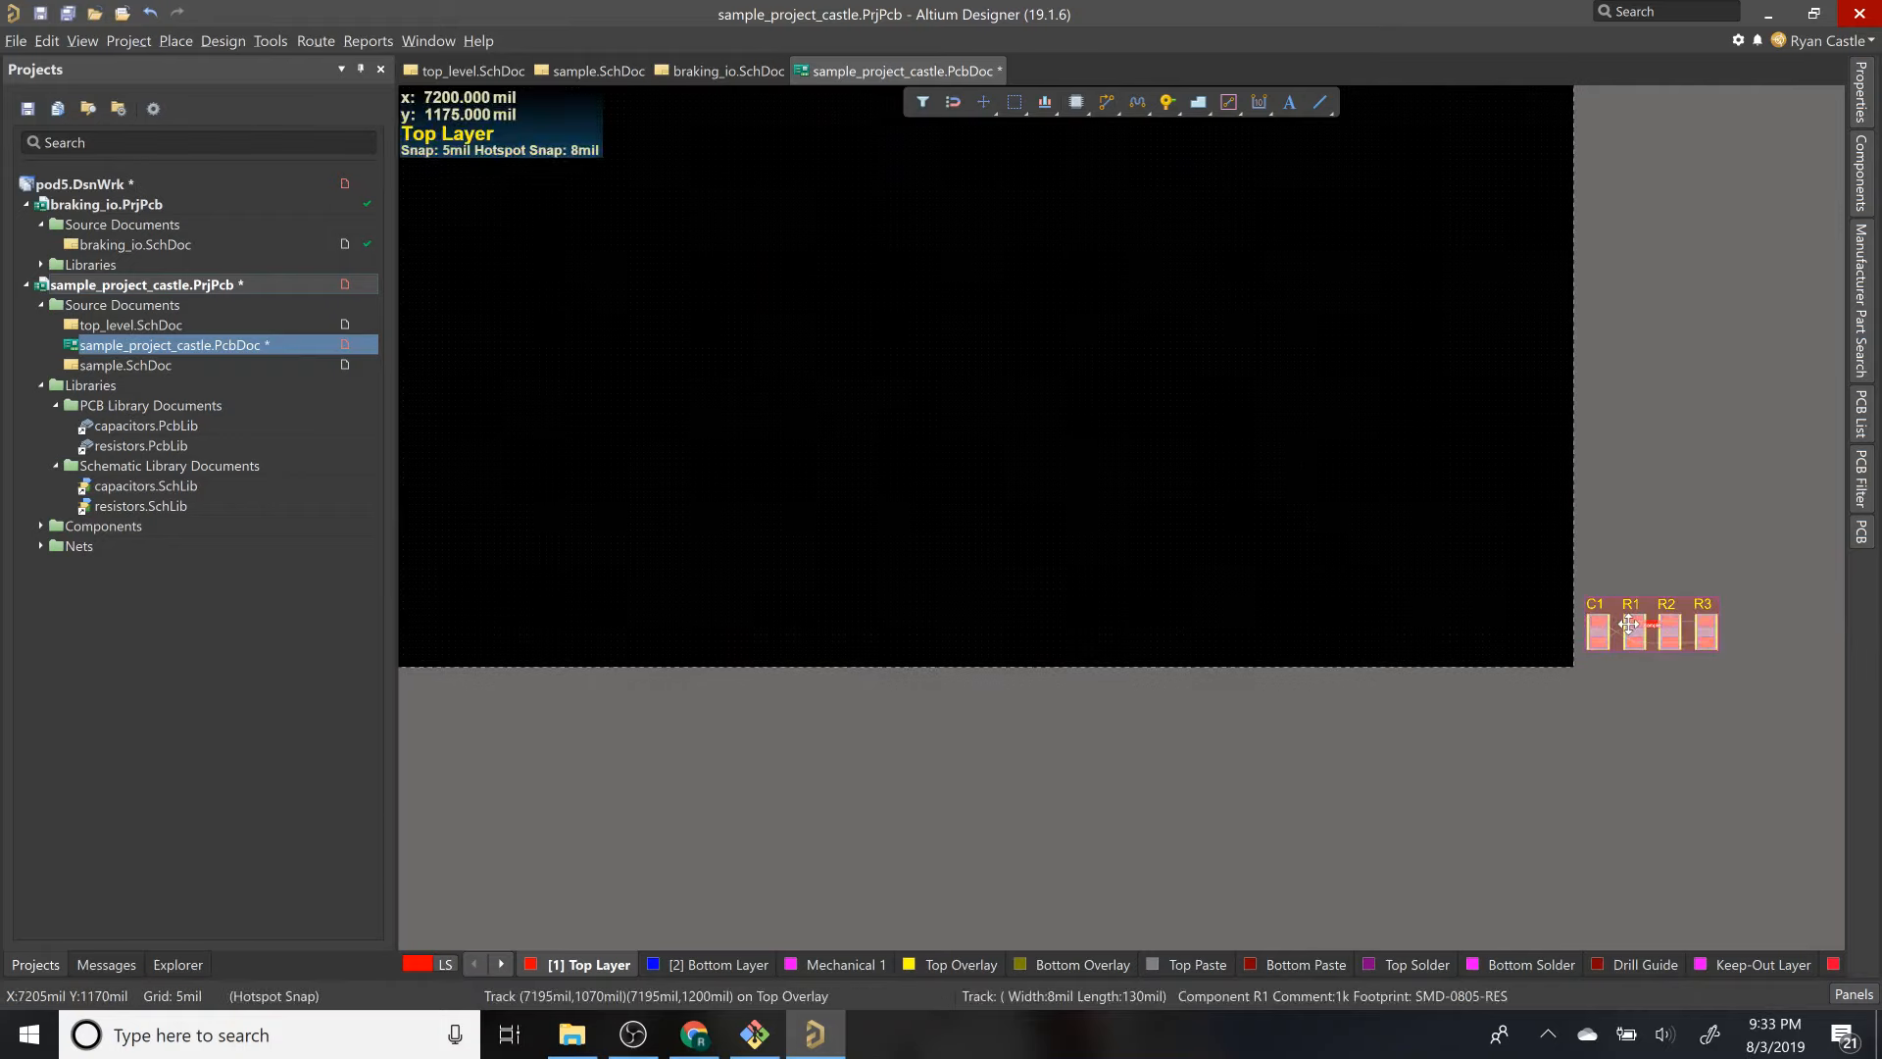
left_click_drag(1632, 631, 751, 412)
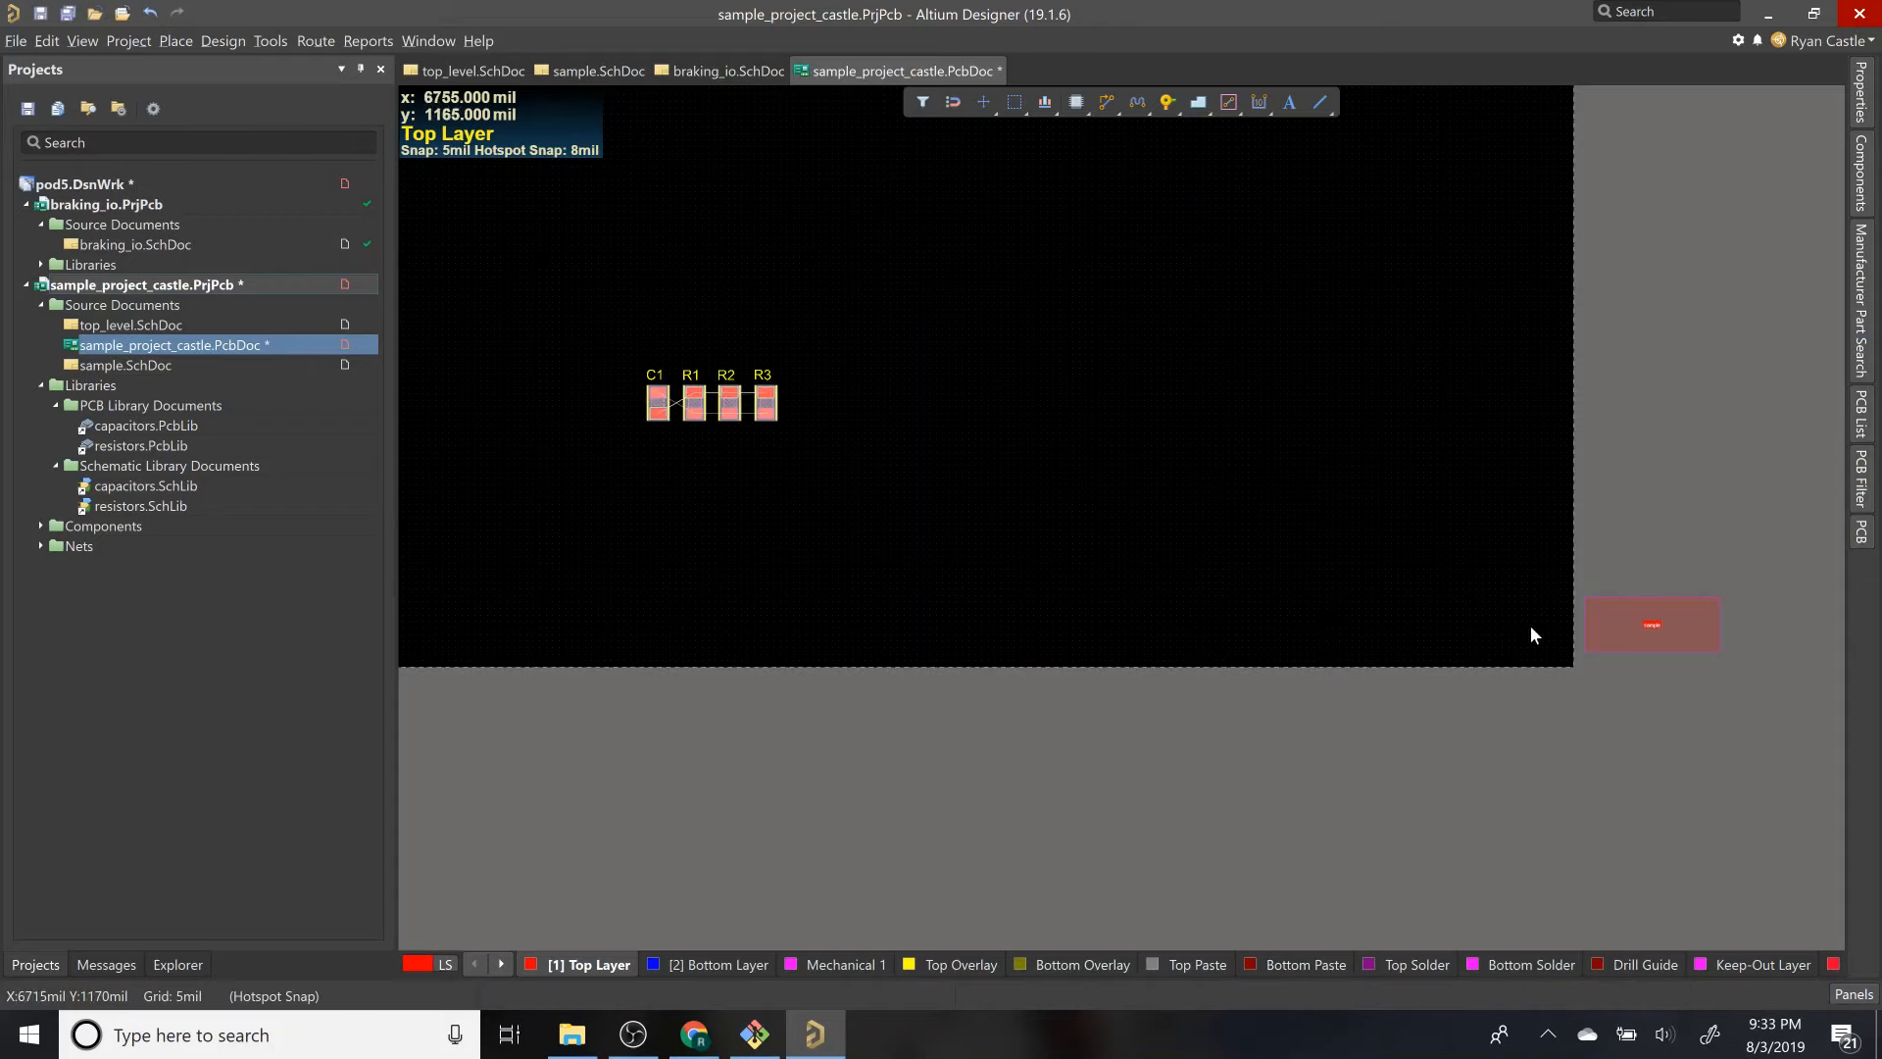
left_click(1643, 641)
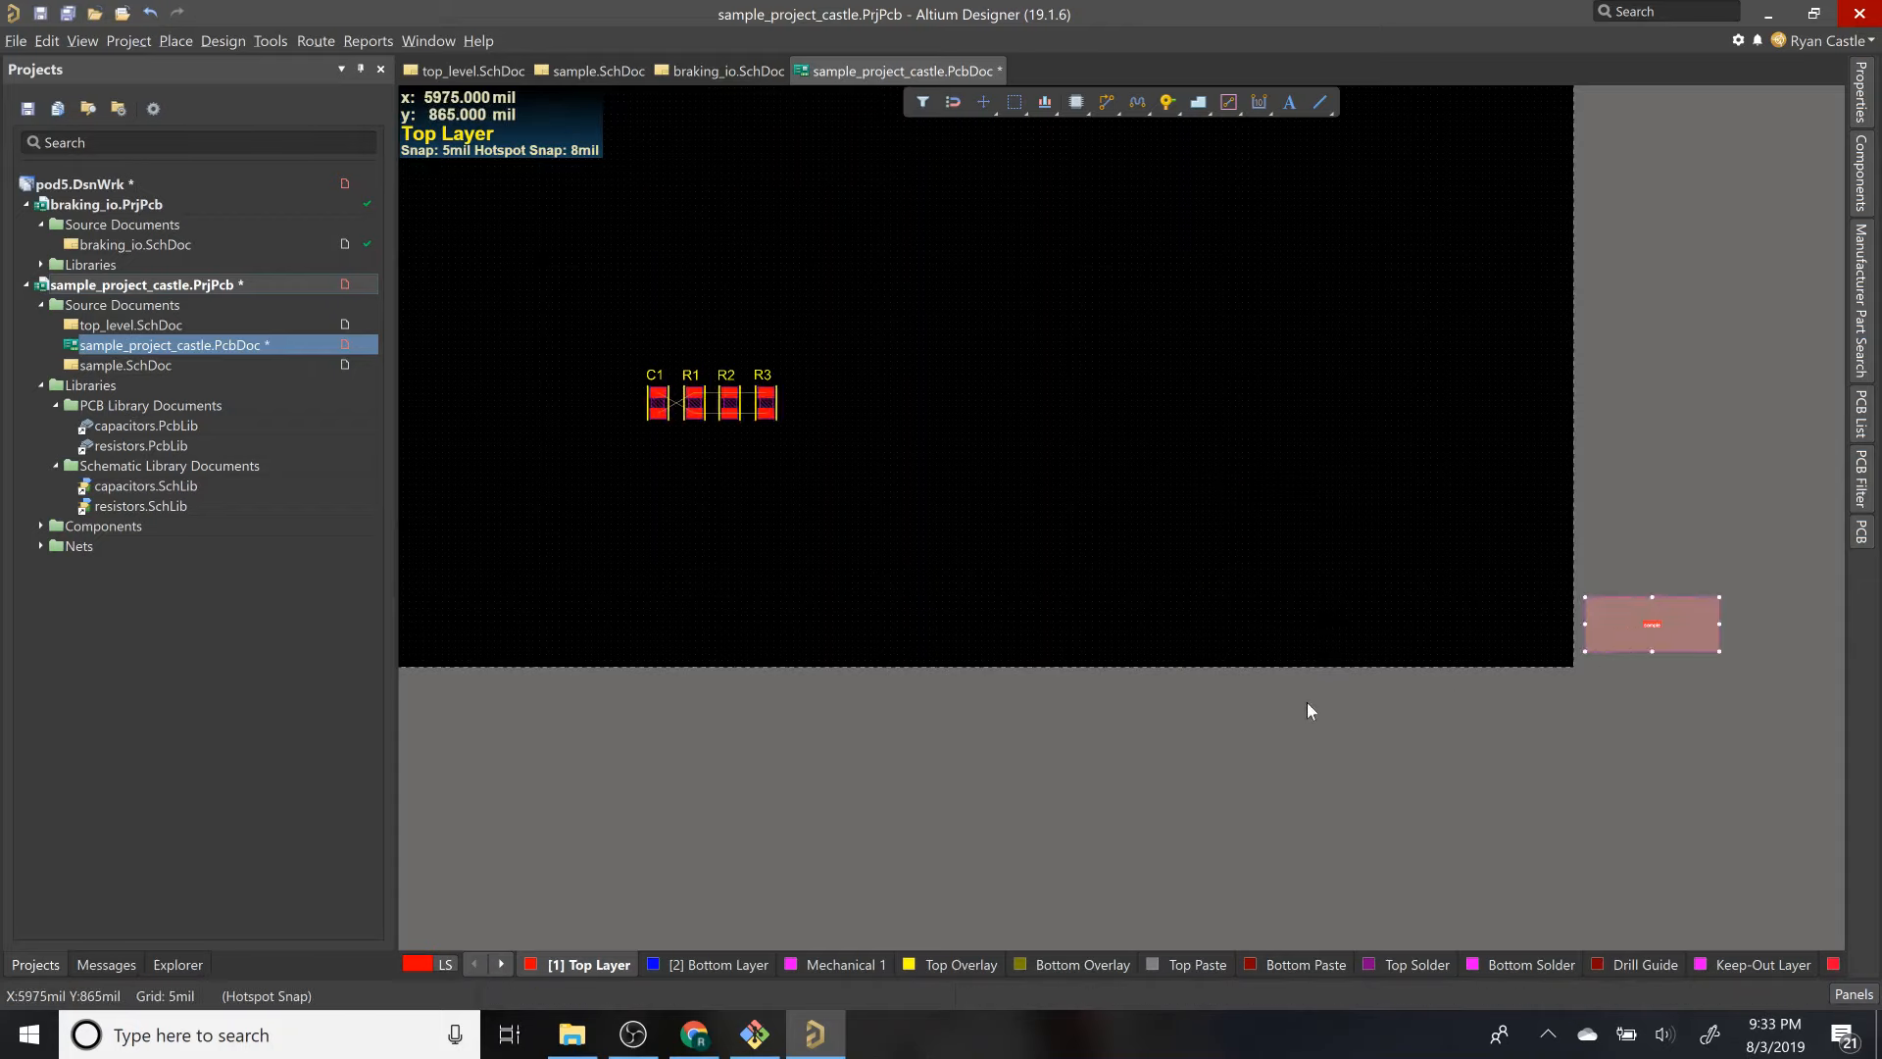
key("Delete")
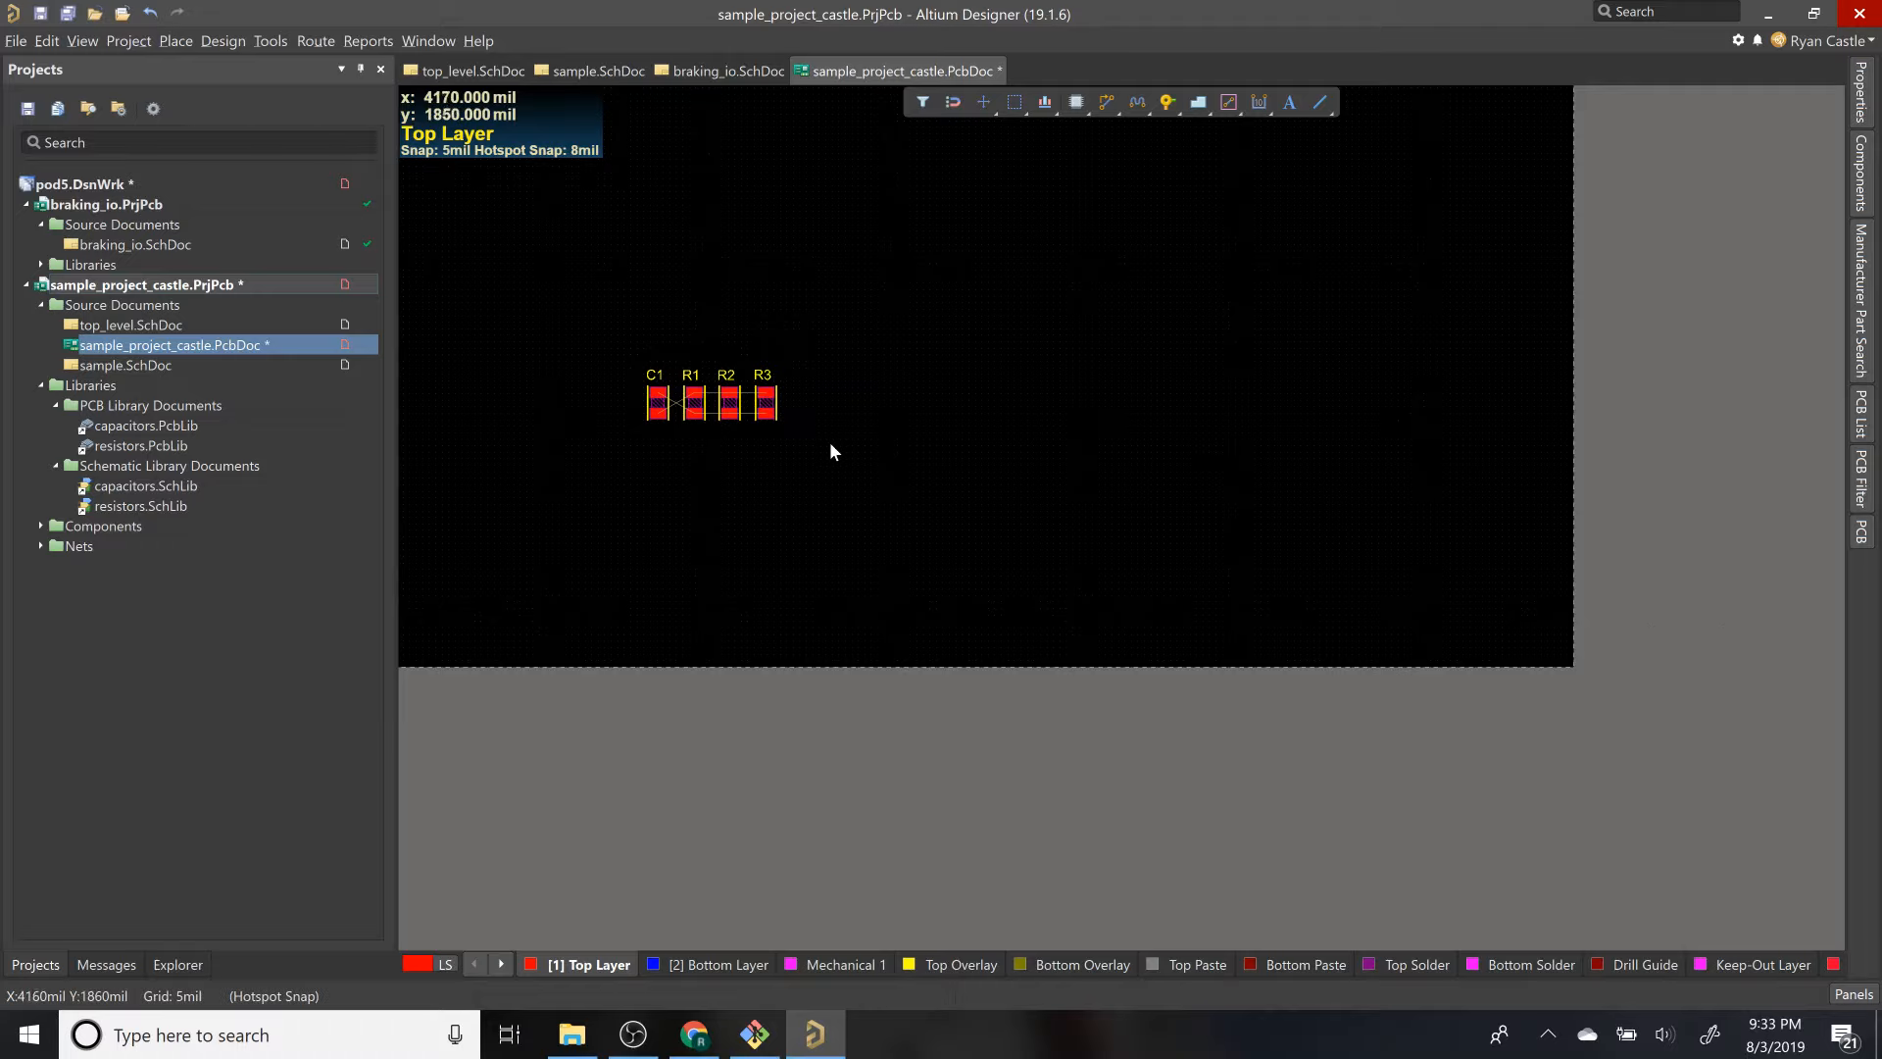
Step: Rotate C1 by 180 degrees so its GND and POS5V pads line up with R1's, and shift it slightly away from R1
scroll(820, 443, "down", 2, "ctrl")
scroll(708, 451, "up", 3)
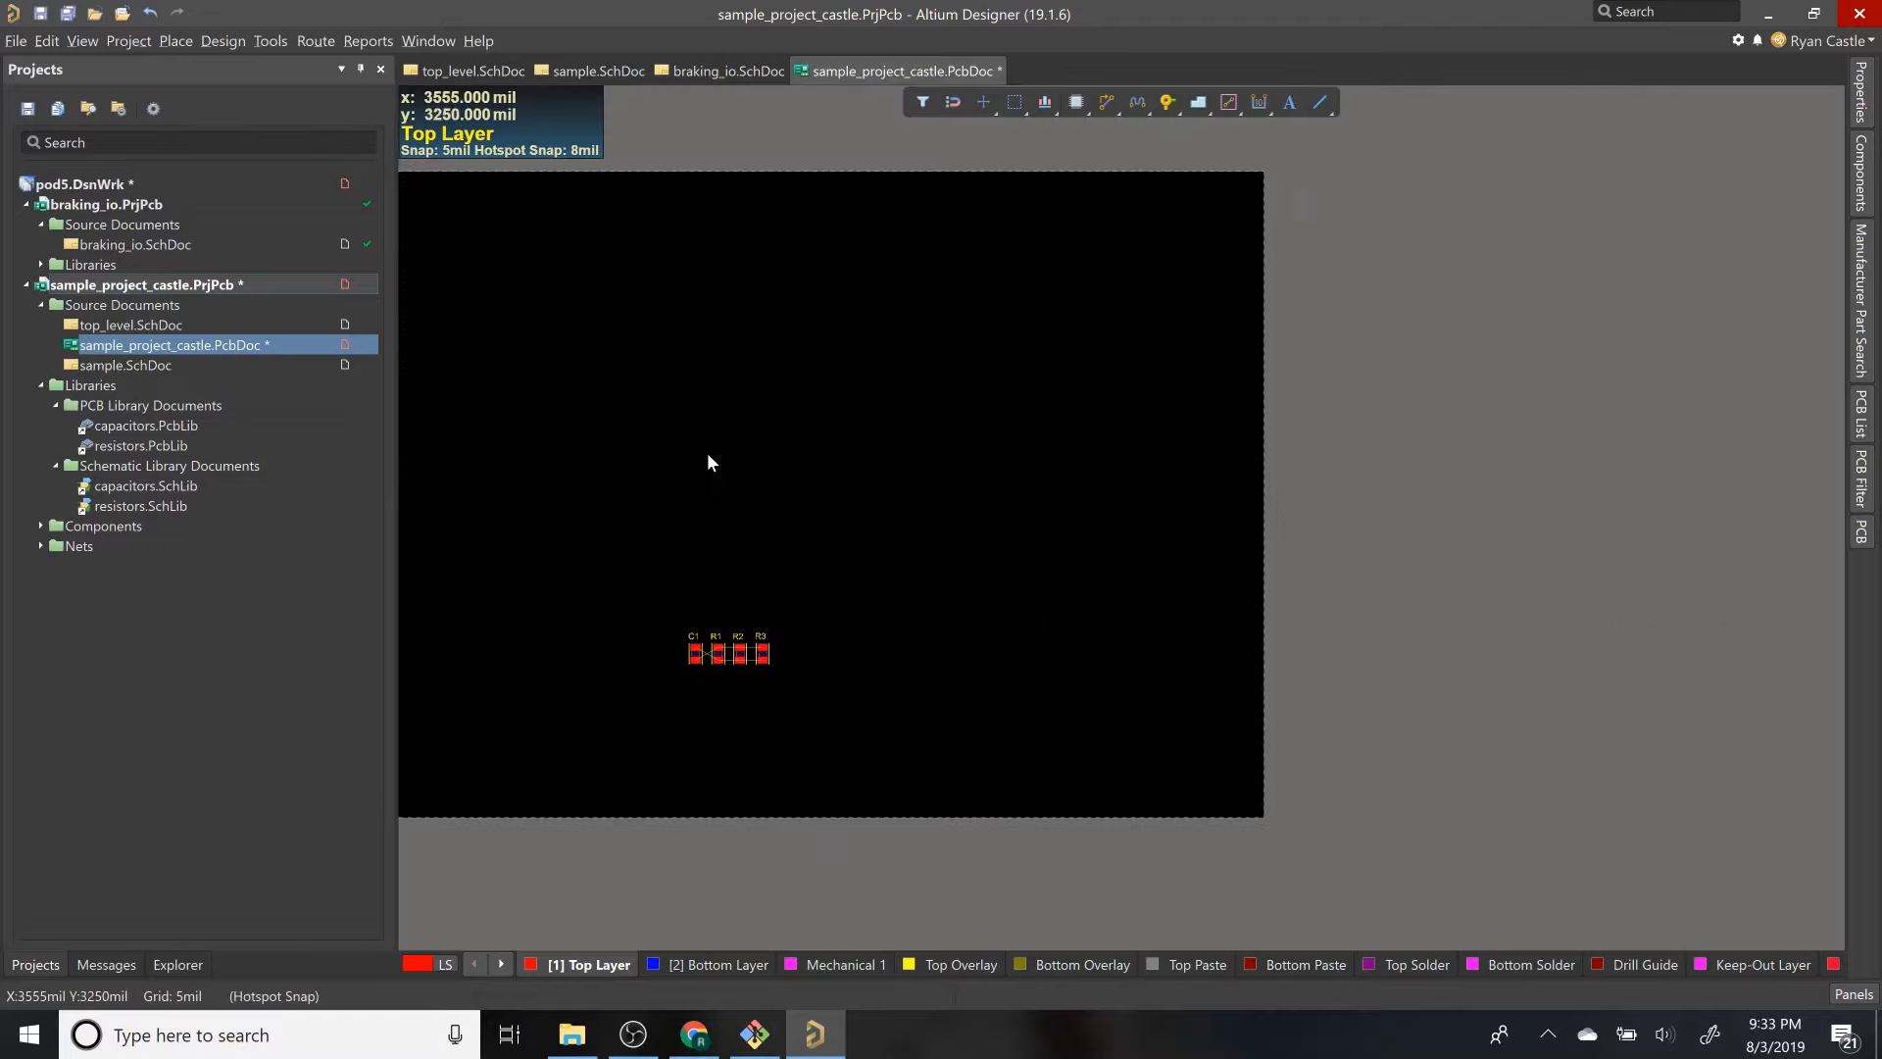
scroll(708, 451, "down", 1, "ctrl")
scroll(472, 501, "up", 1, "ctrl")
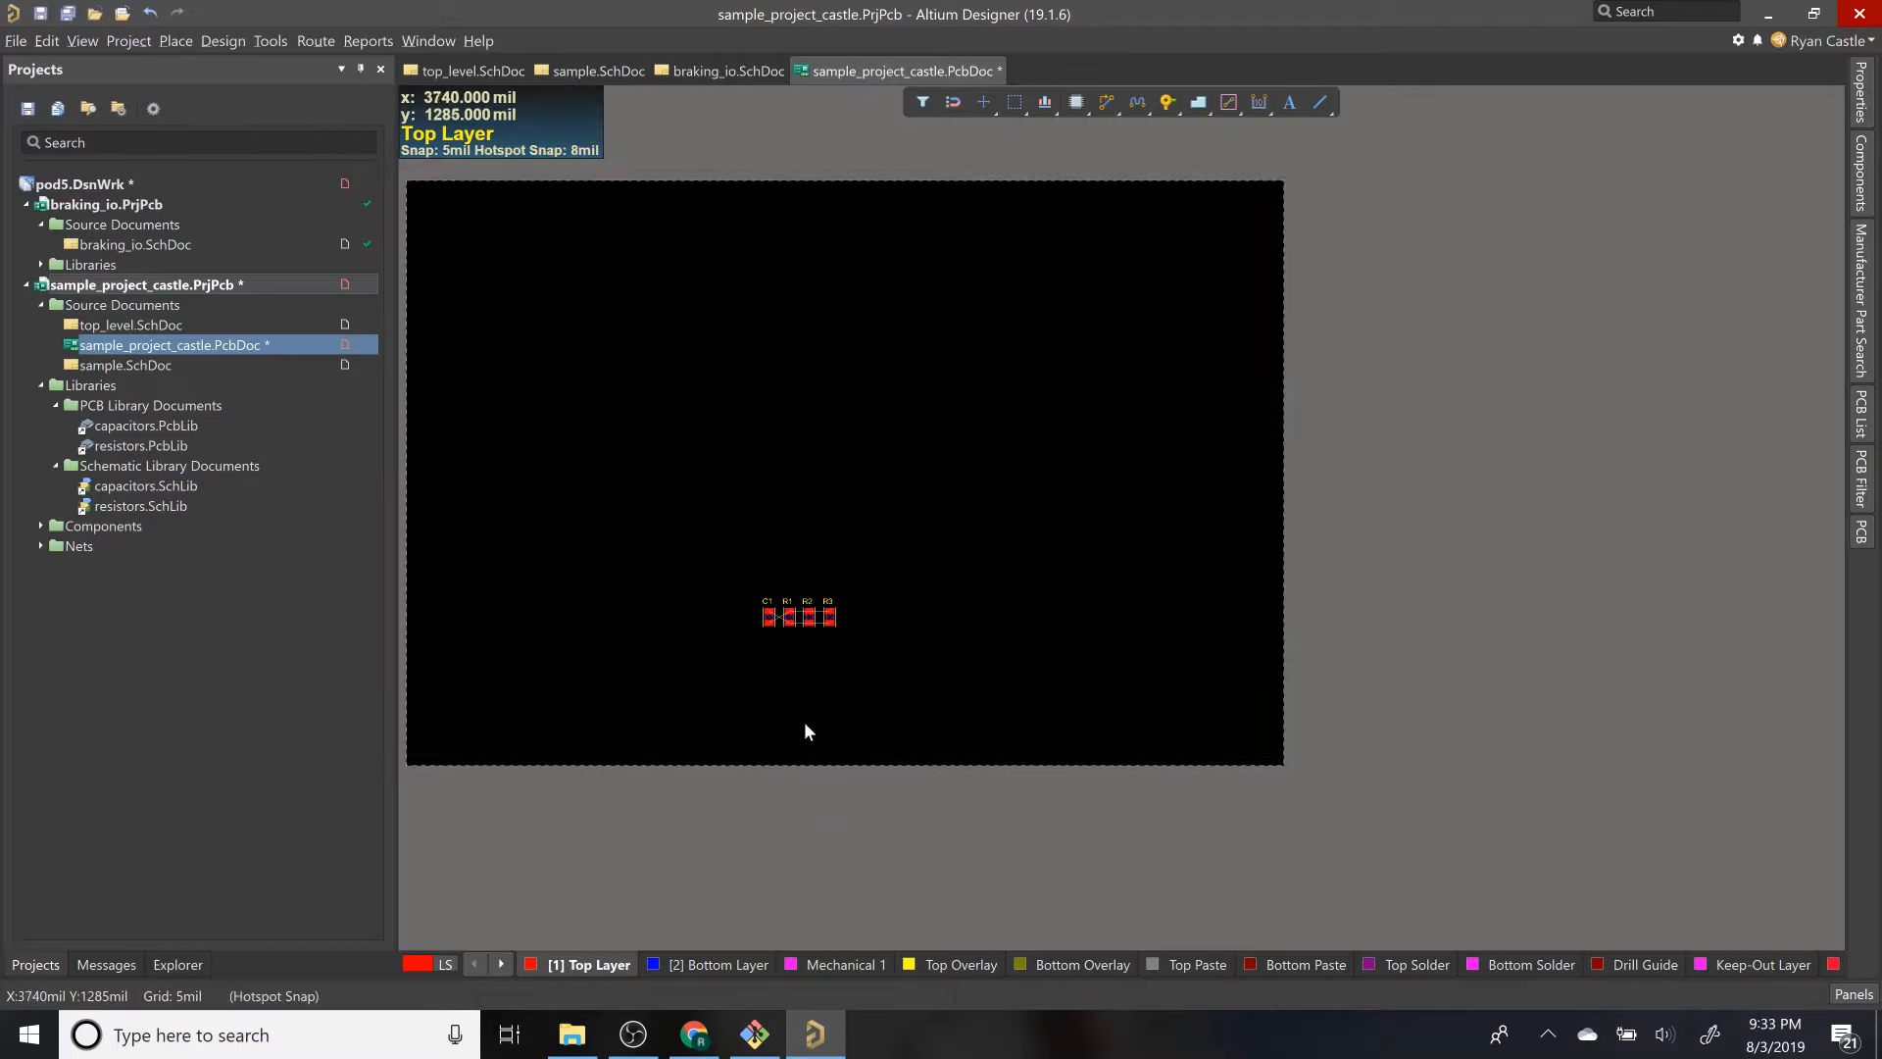
scroll(784, 653, "up", 4, "ctrl")
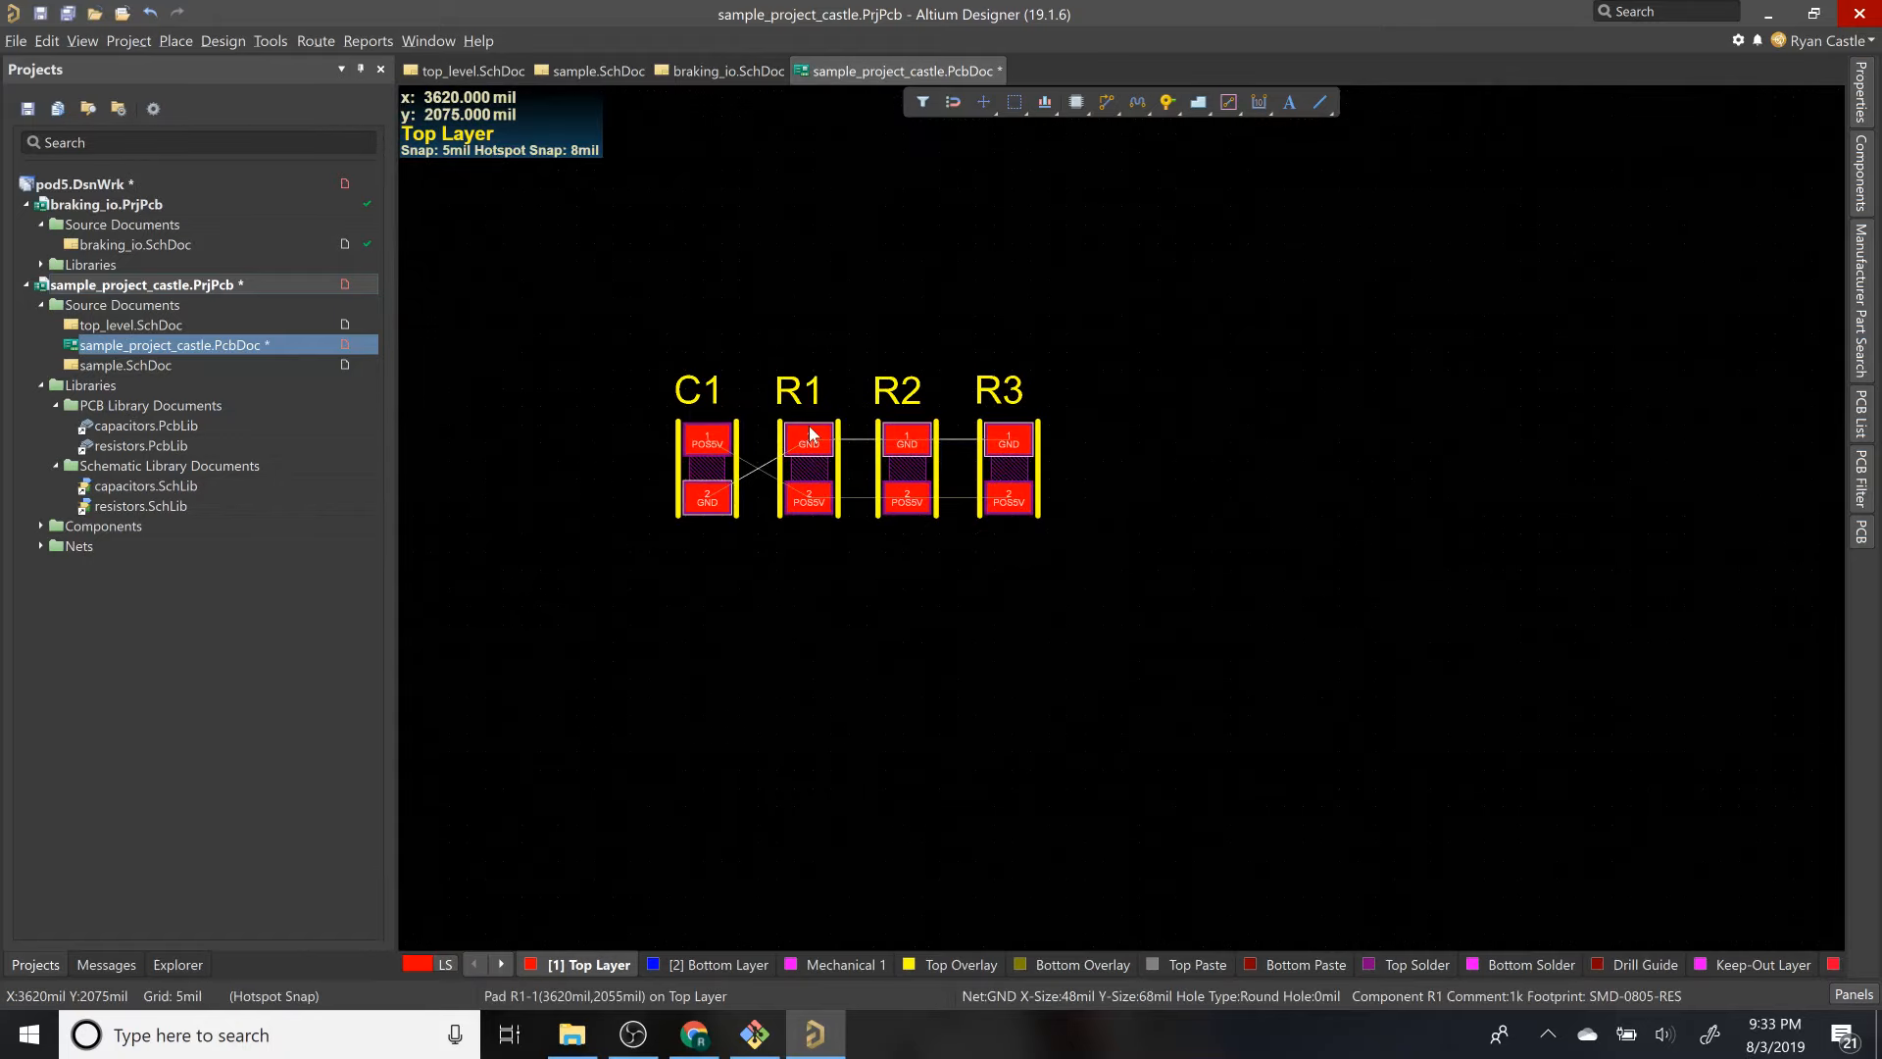
scroll(668, 478, "up", 1, "ctrl")
left_click(653, 484)
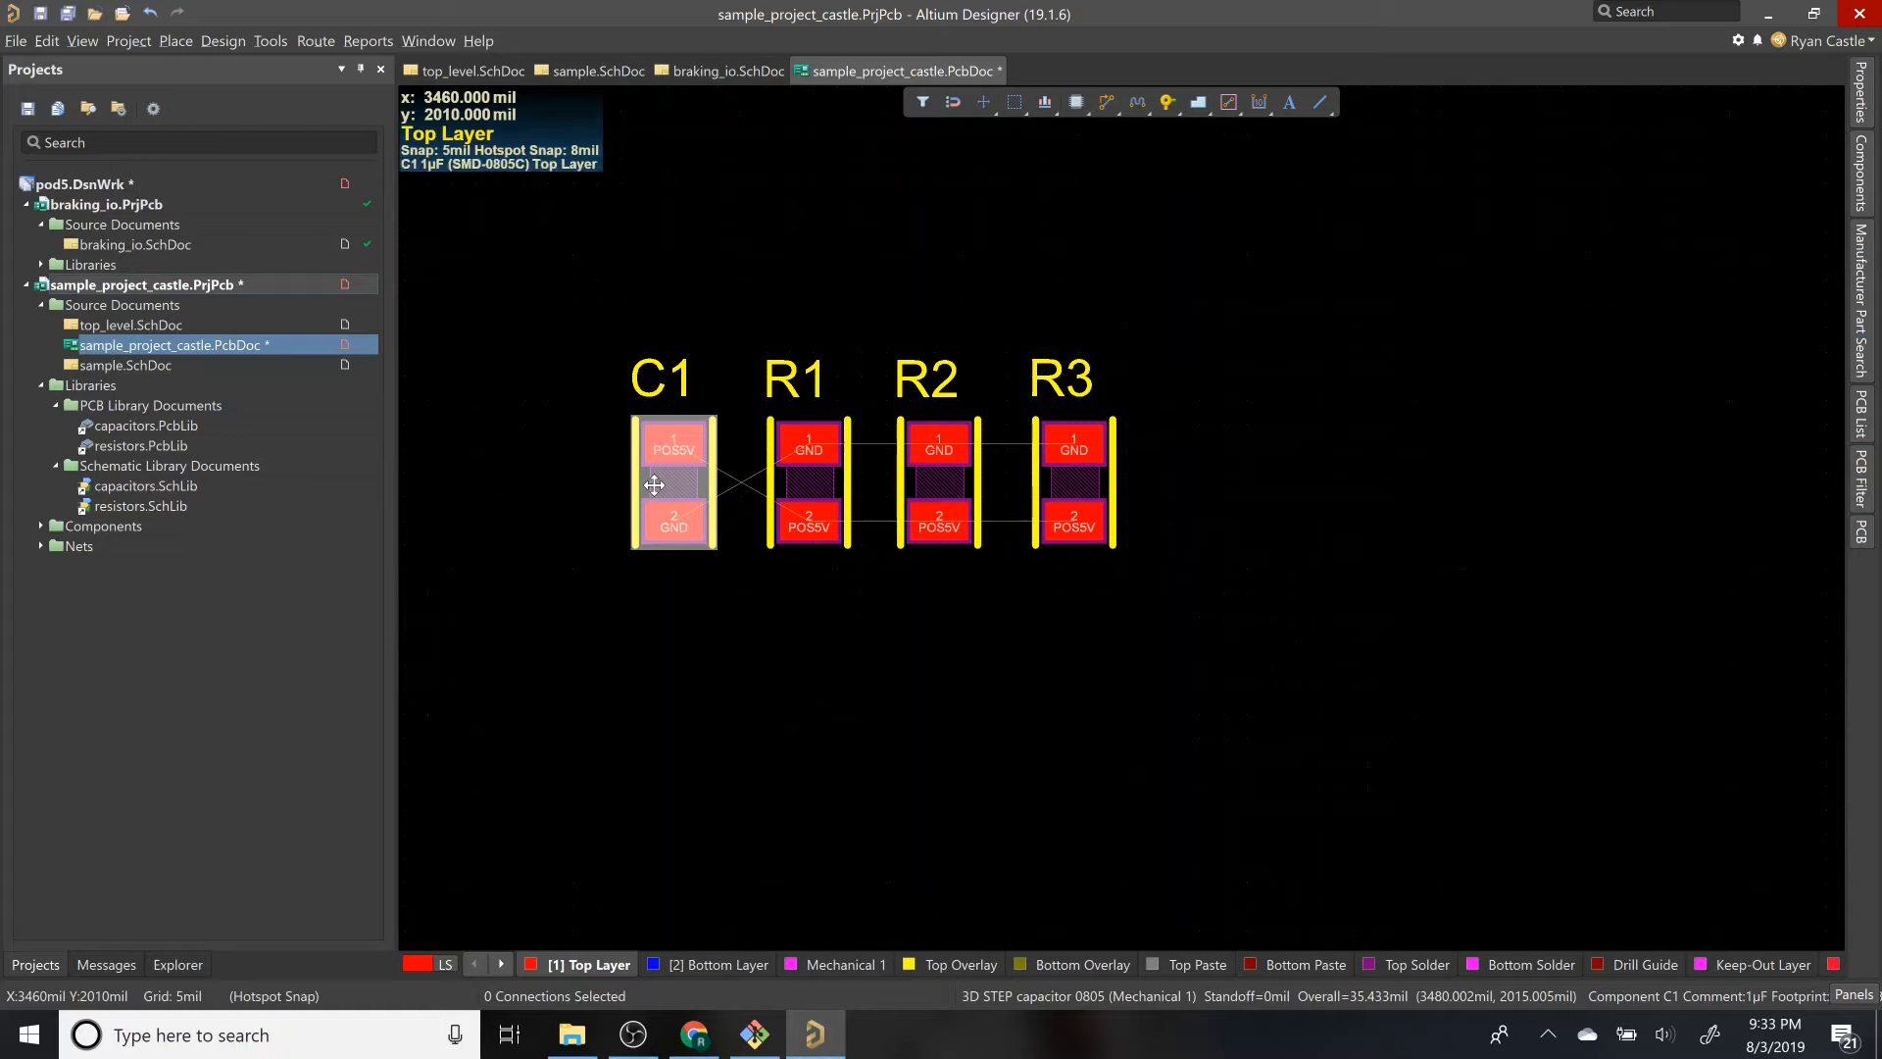
left_click_drag(677, 481, 659, 483)
key("space")
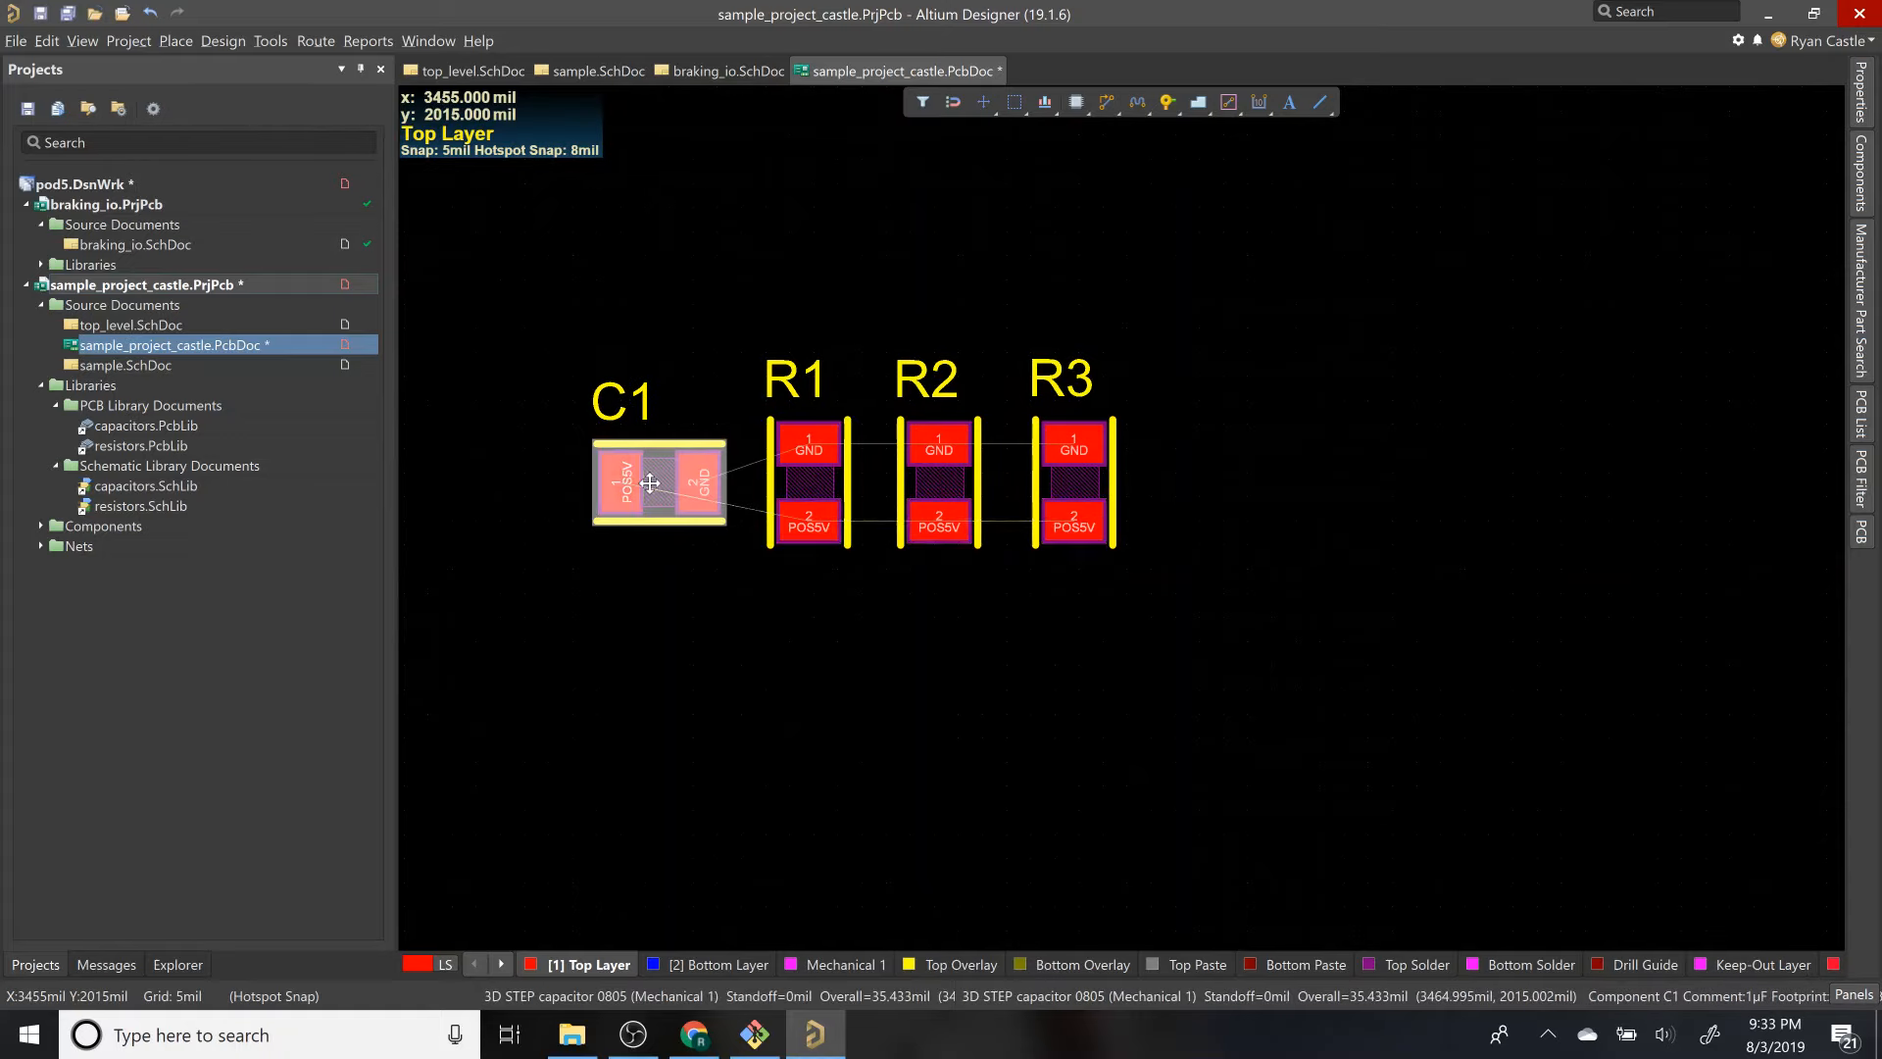
key("space")
mouse_move(650, 483)
left_mouse_down()
mouse_move(613, 480)
mouse_move(661, 484)
left_mouse_up()
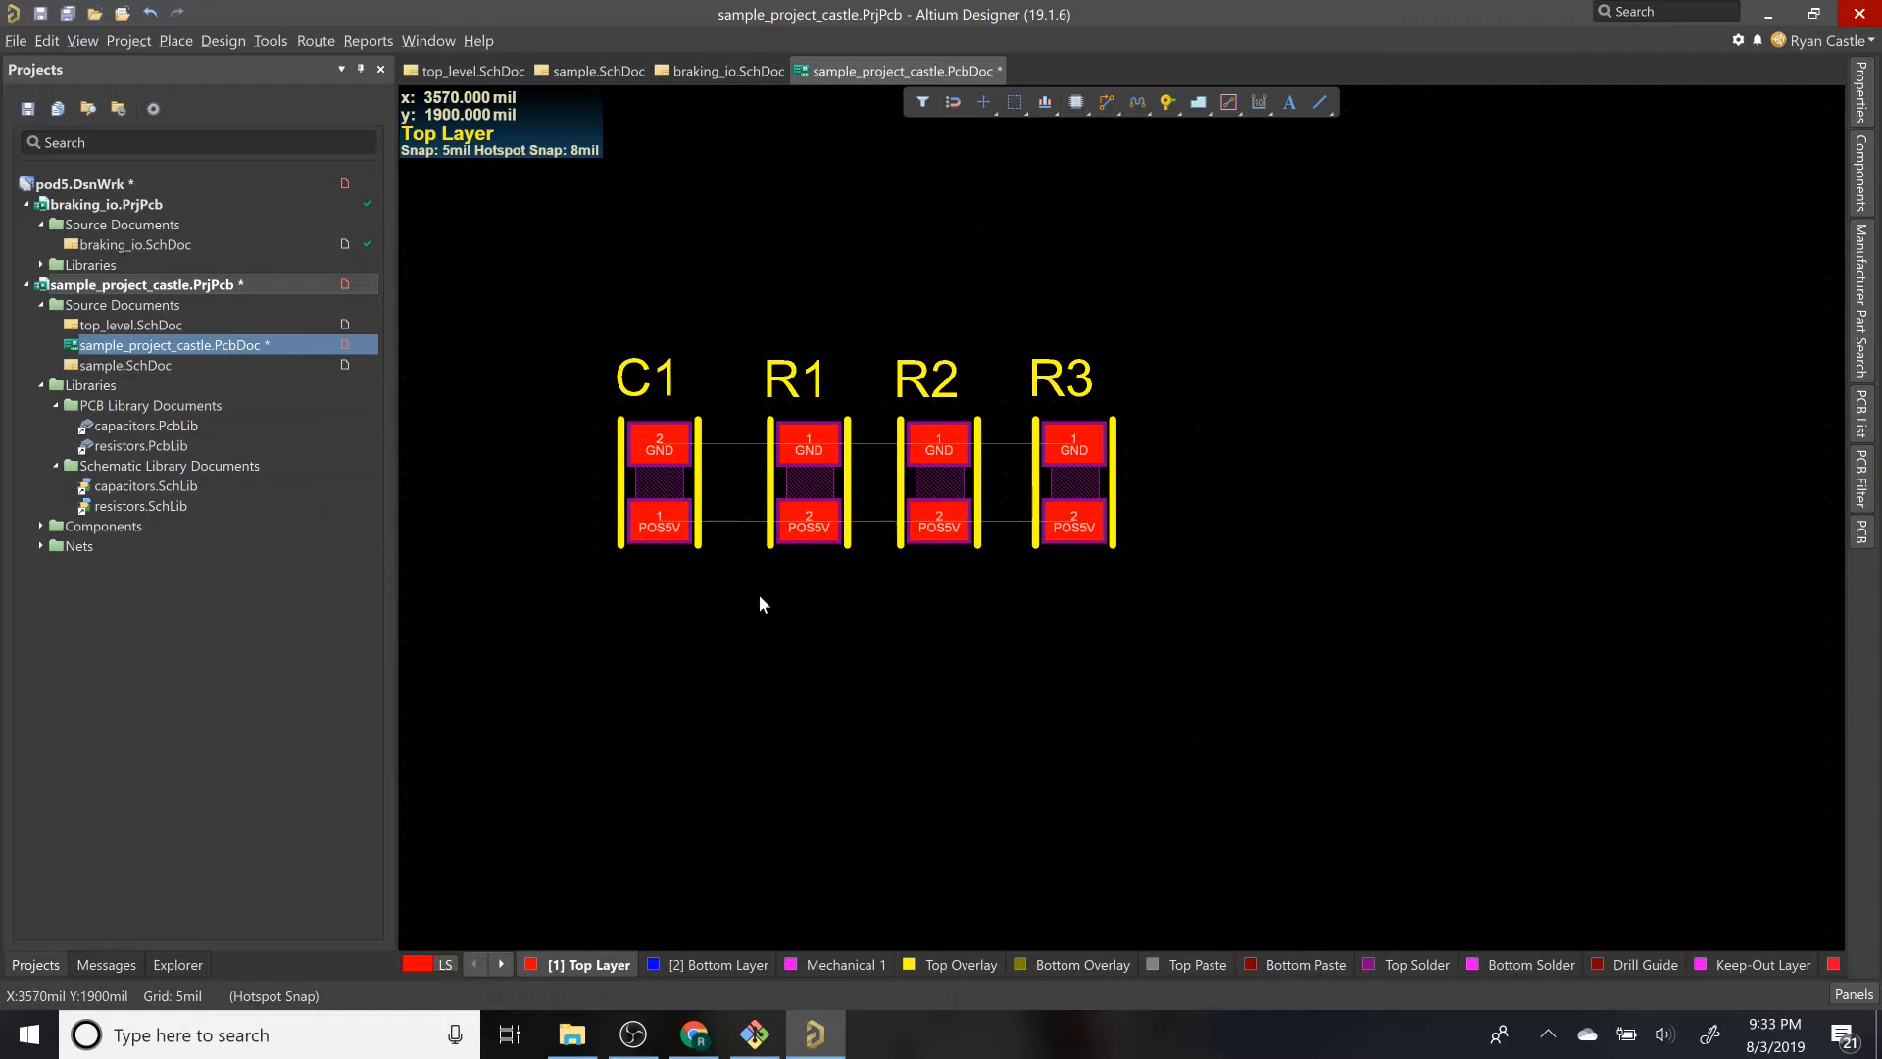
Step: Move C1, R1, R2 and R3 together to the upper-left area of the board
scroll(758, 594, "down", 2, "ctrl")
scroll(759, 594, "down", 3, "ctrl")
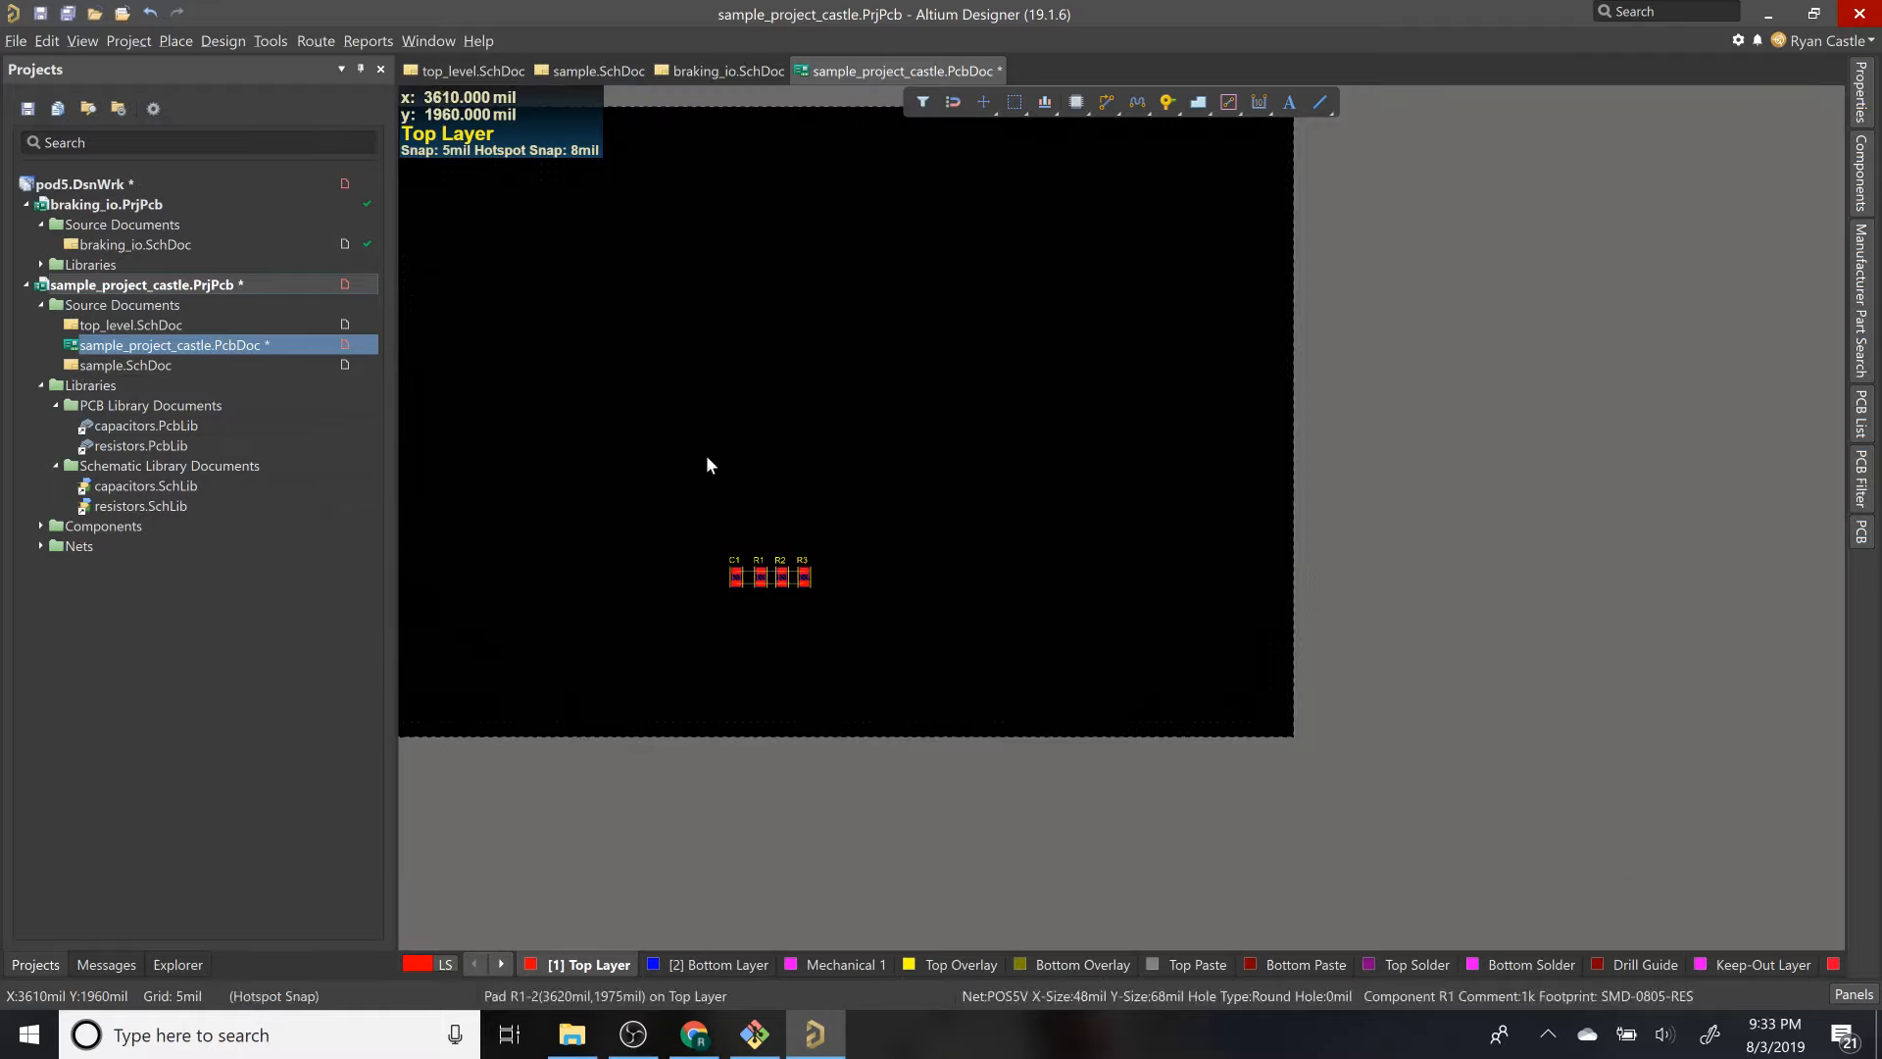
left_click_drag(612, 433, 1020, 702)
left_click_drag(776, 579, 793, 416)
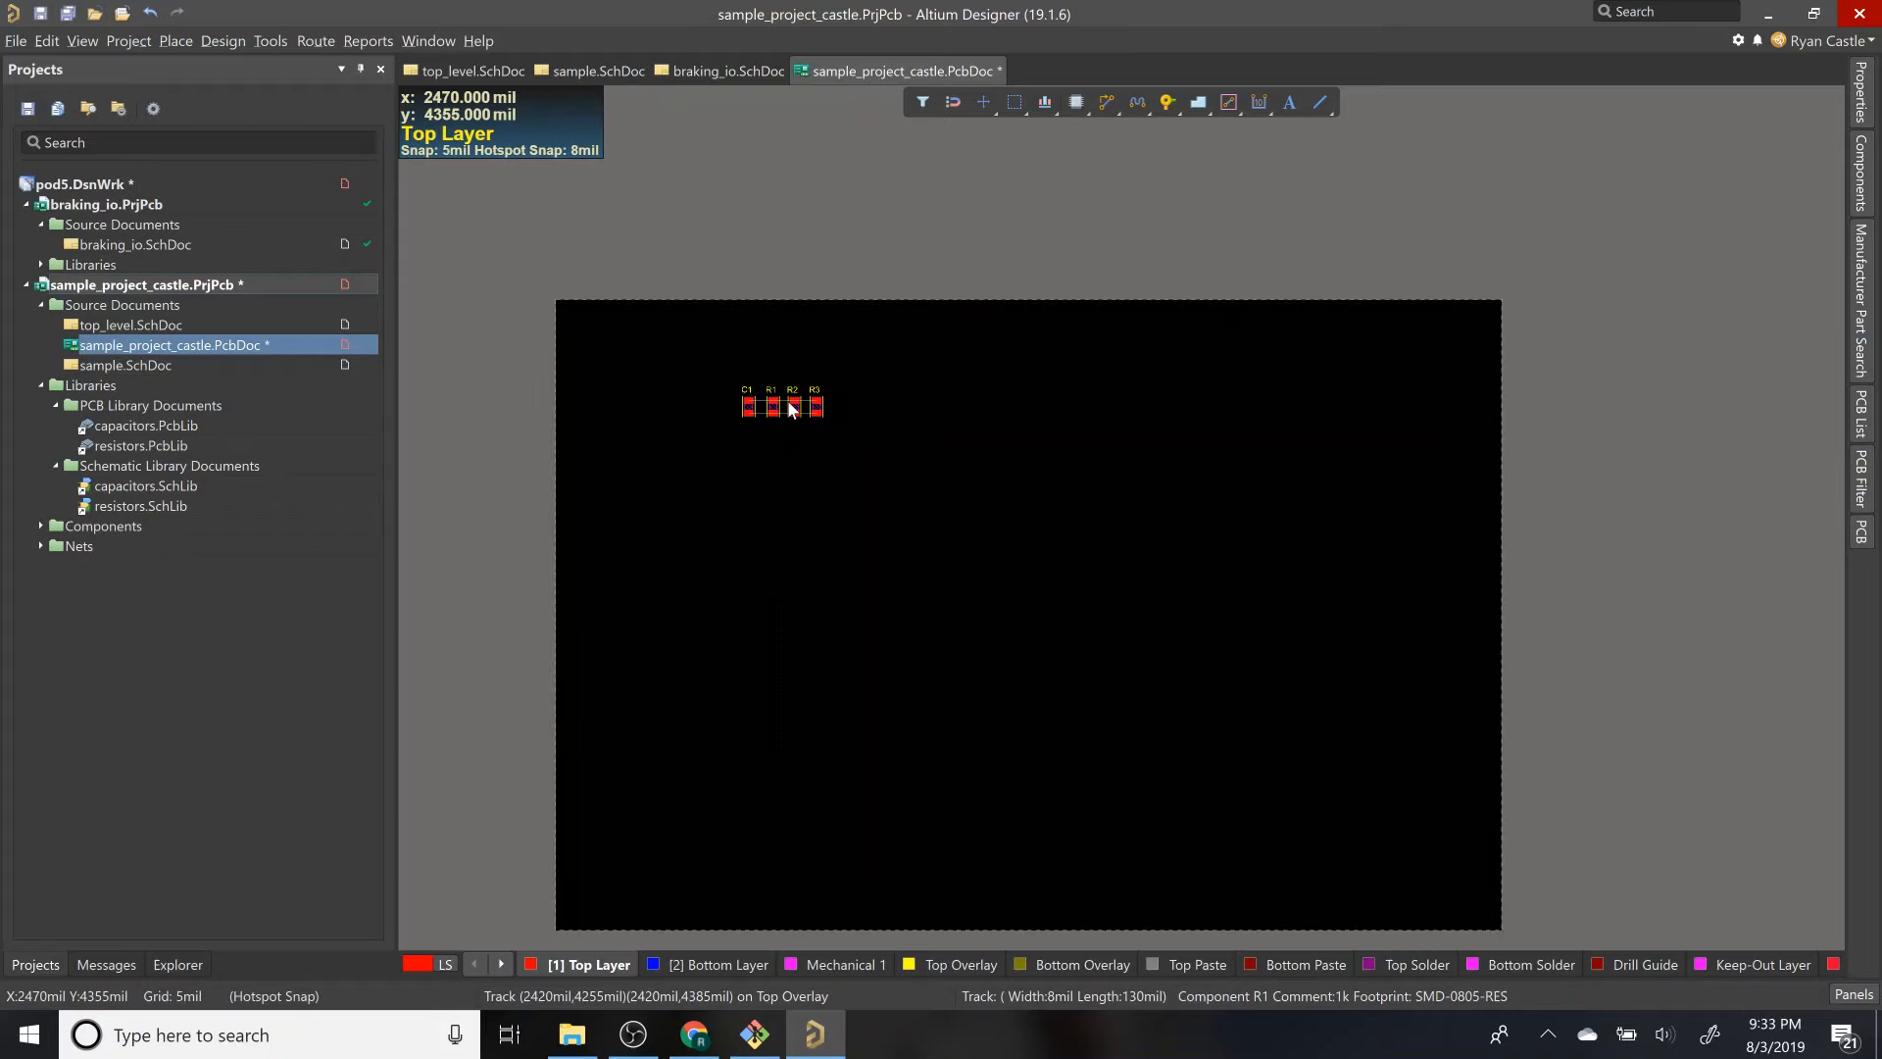
scroll(767, 402, "up", 3, "ctrl")
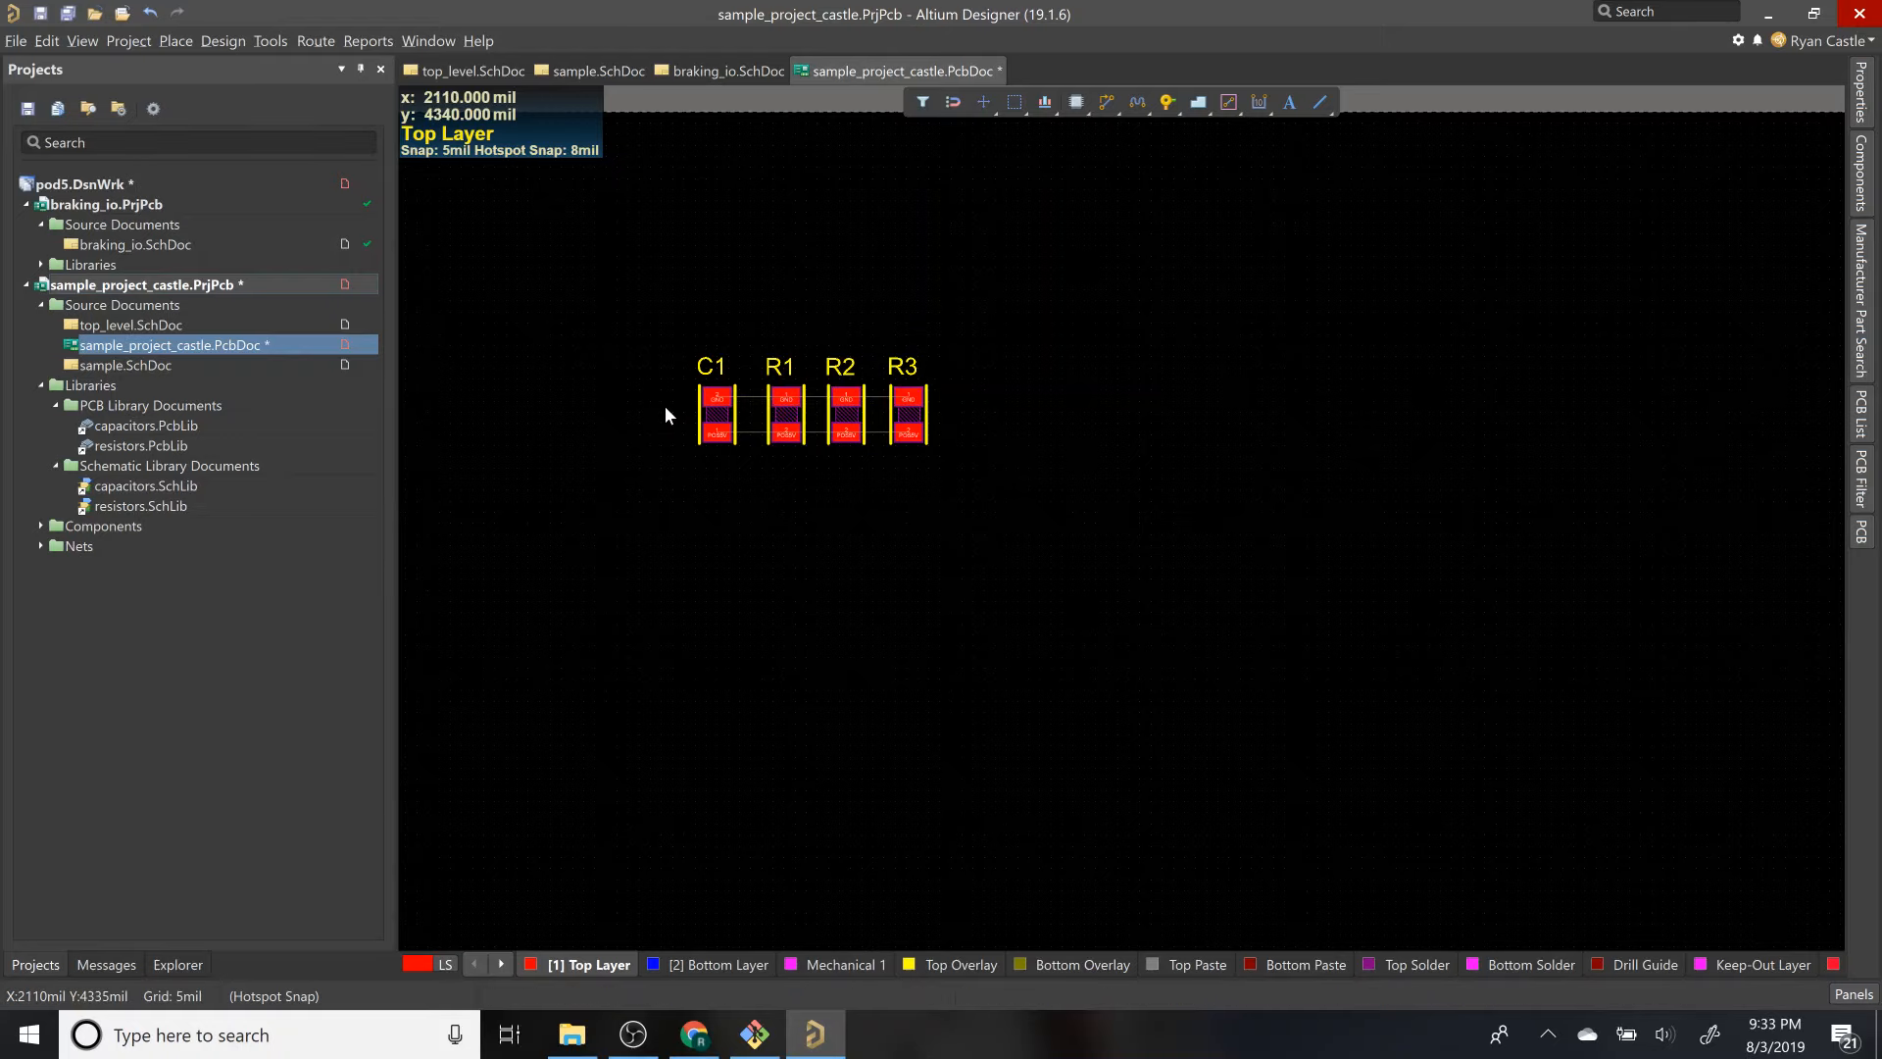
scroll(664, 405, "up", 2, "ctrl")
scroll(1132, 405, "up", 1, "ctrl")
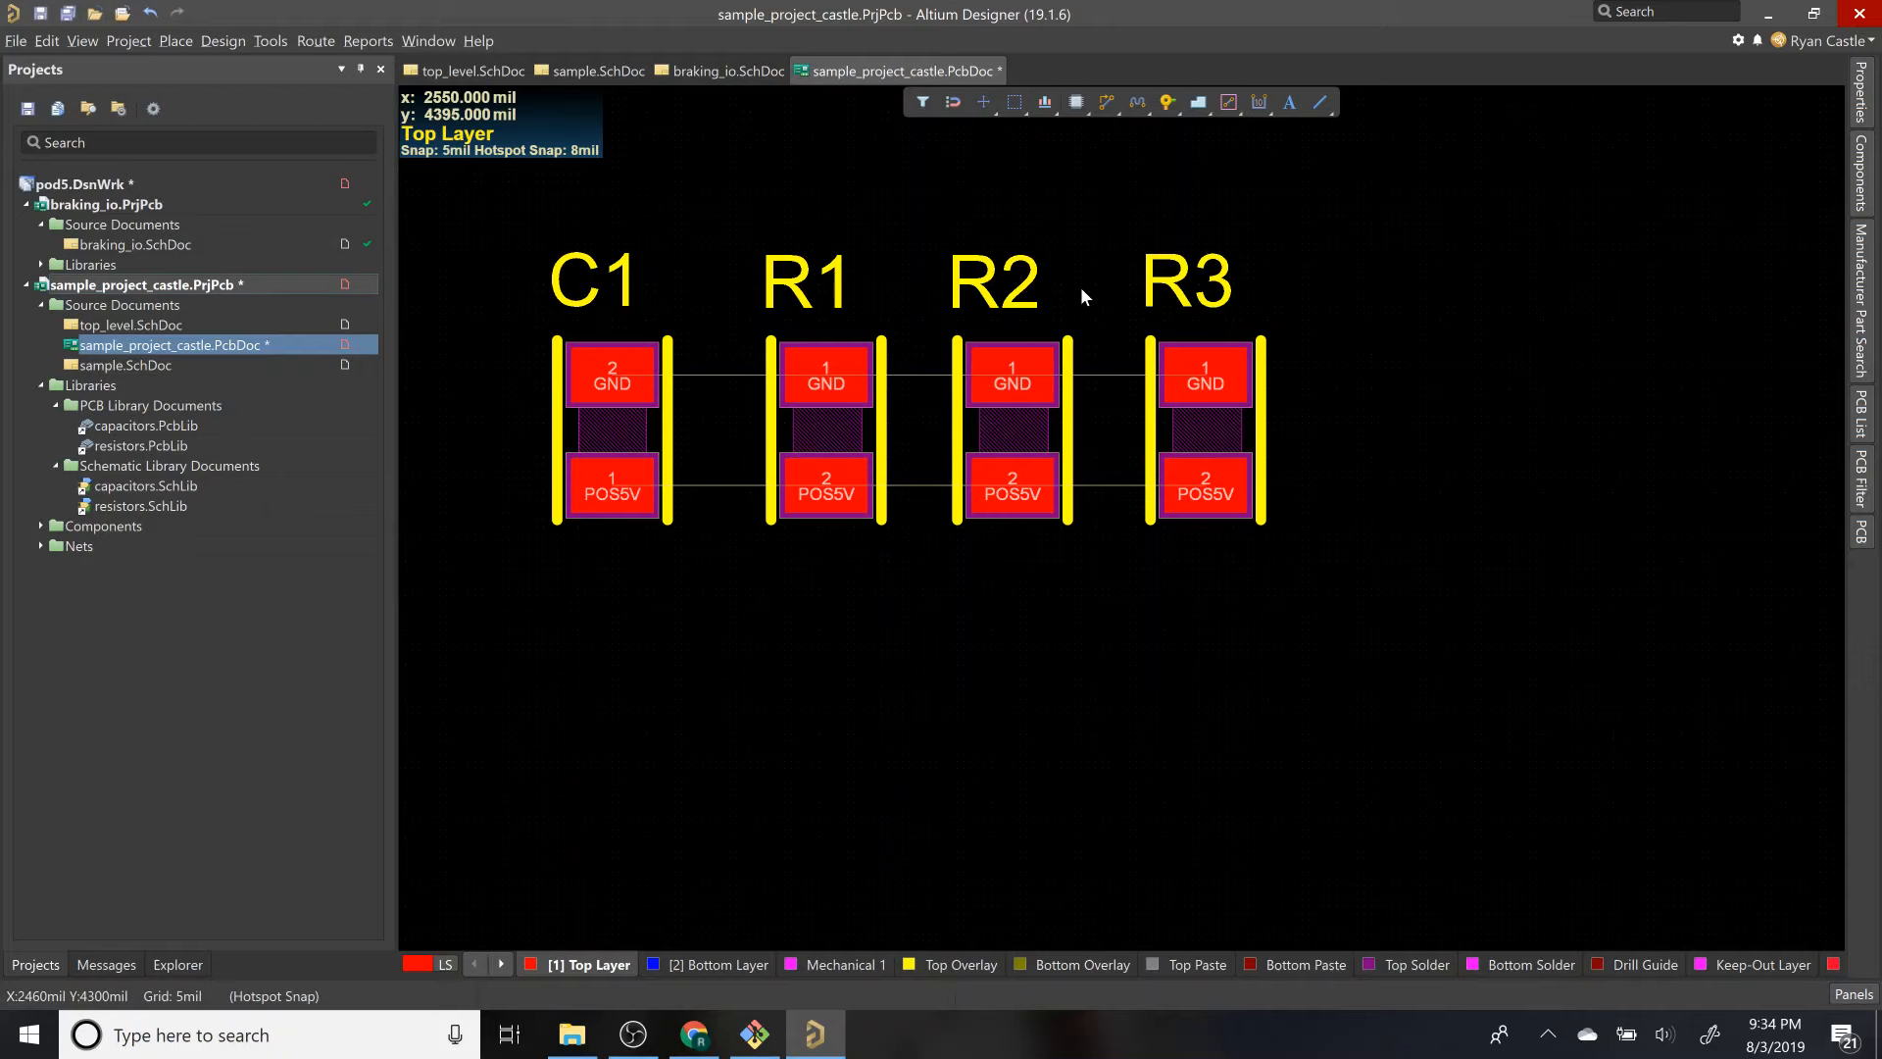
left_click(236, 43)
mouse_move(178, 43)
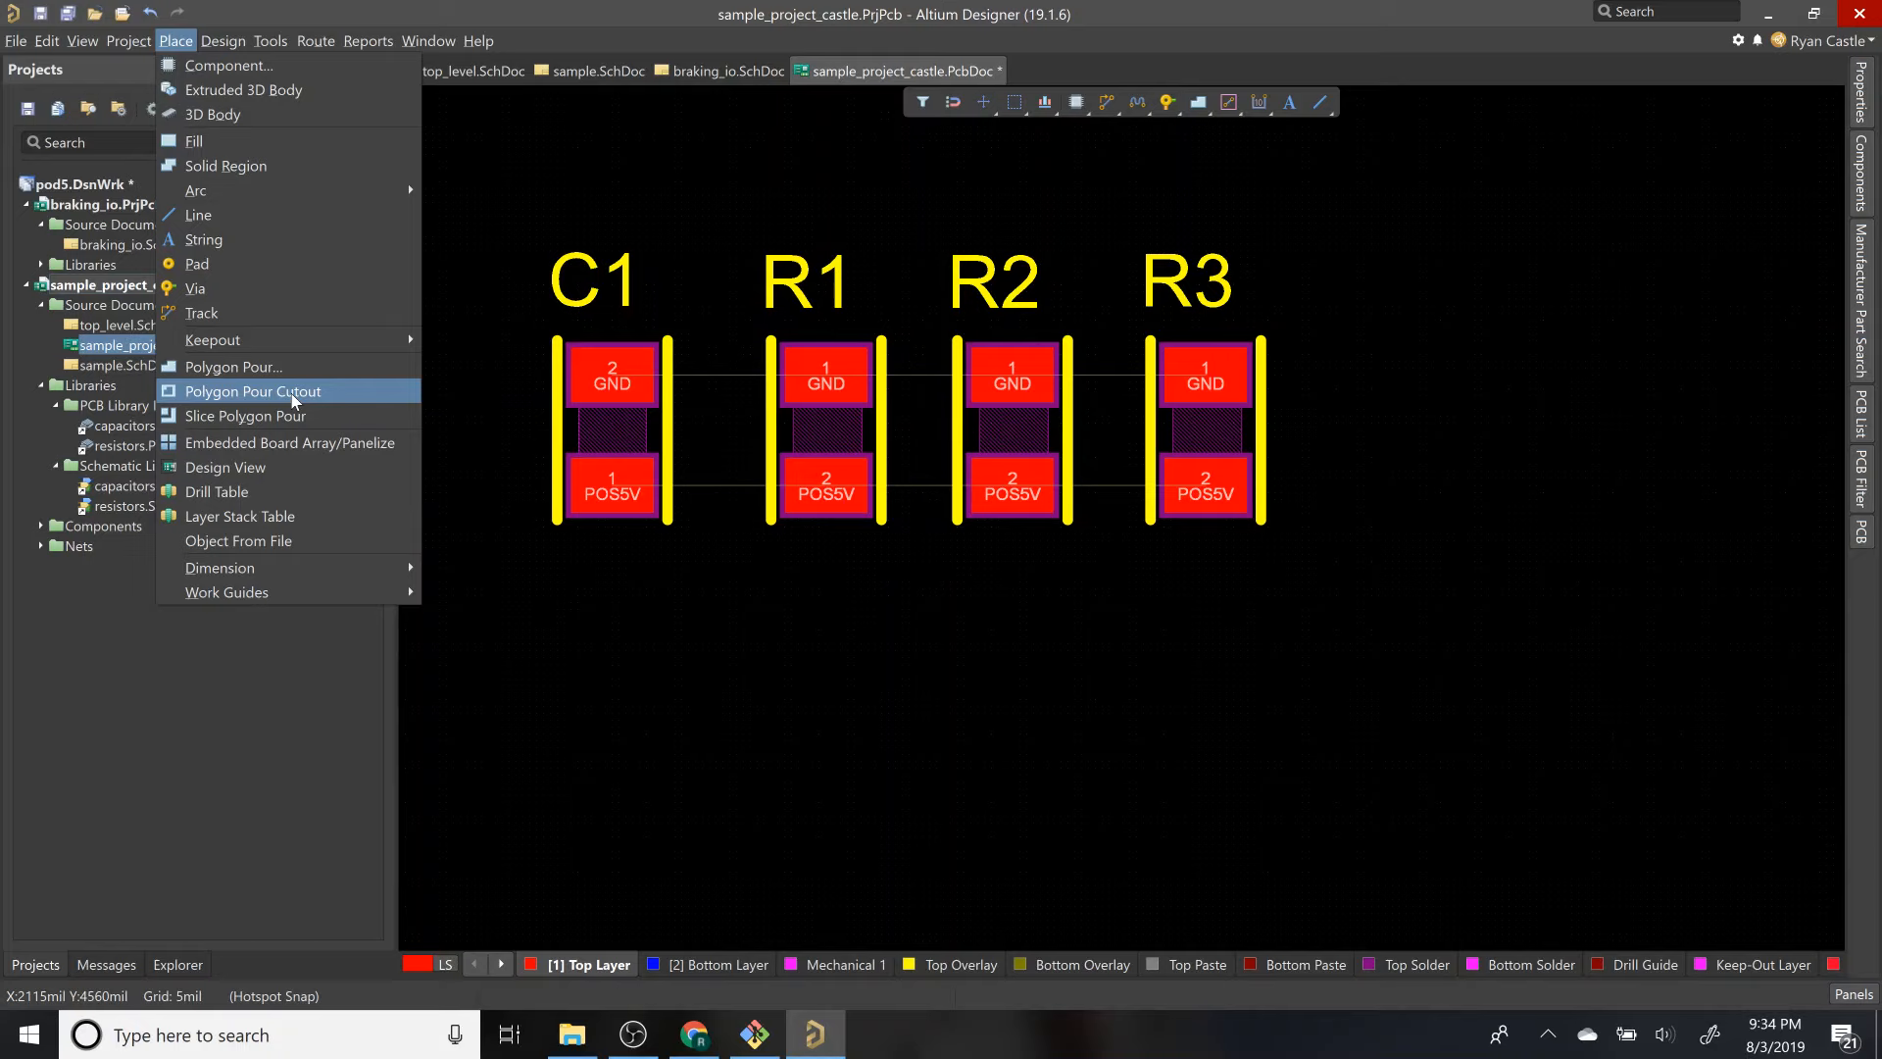
key("Escape")
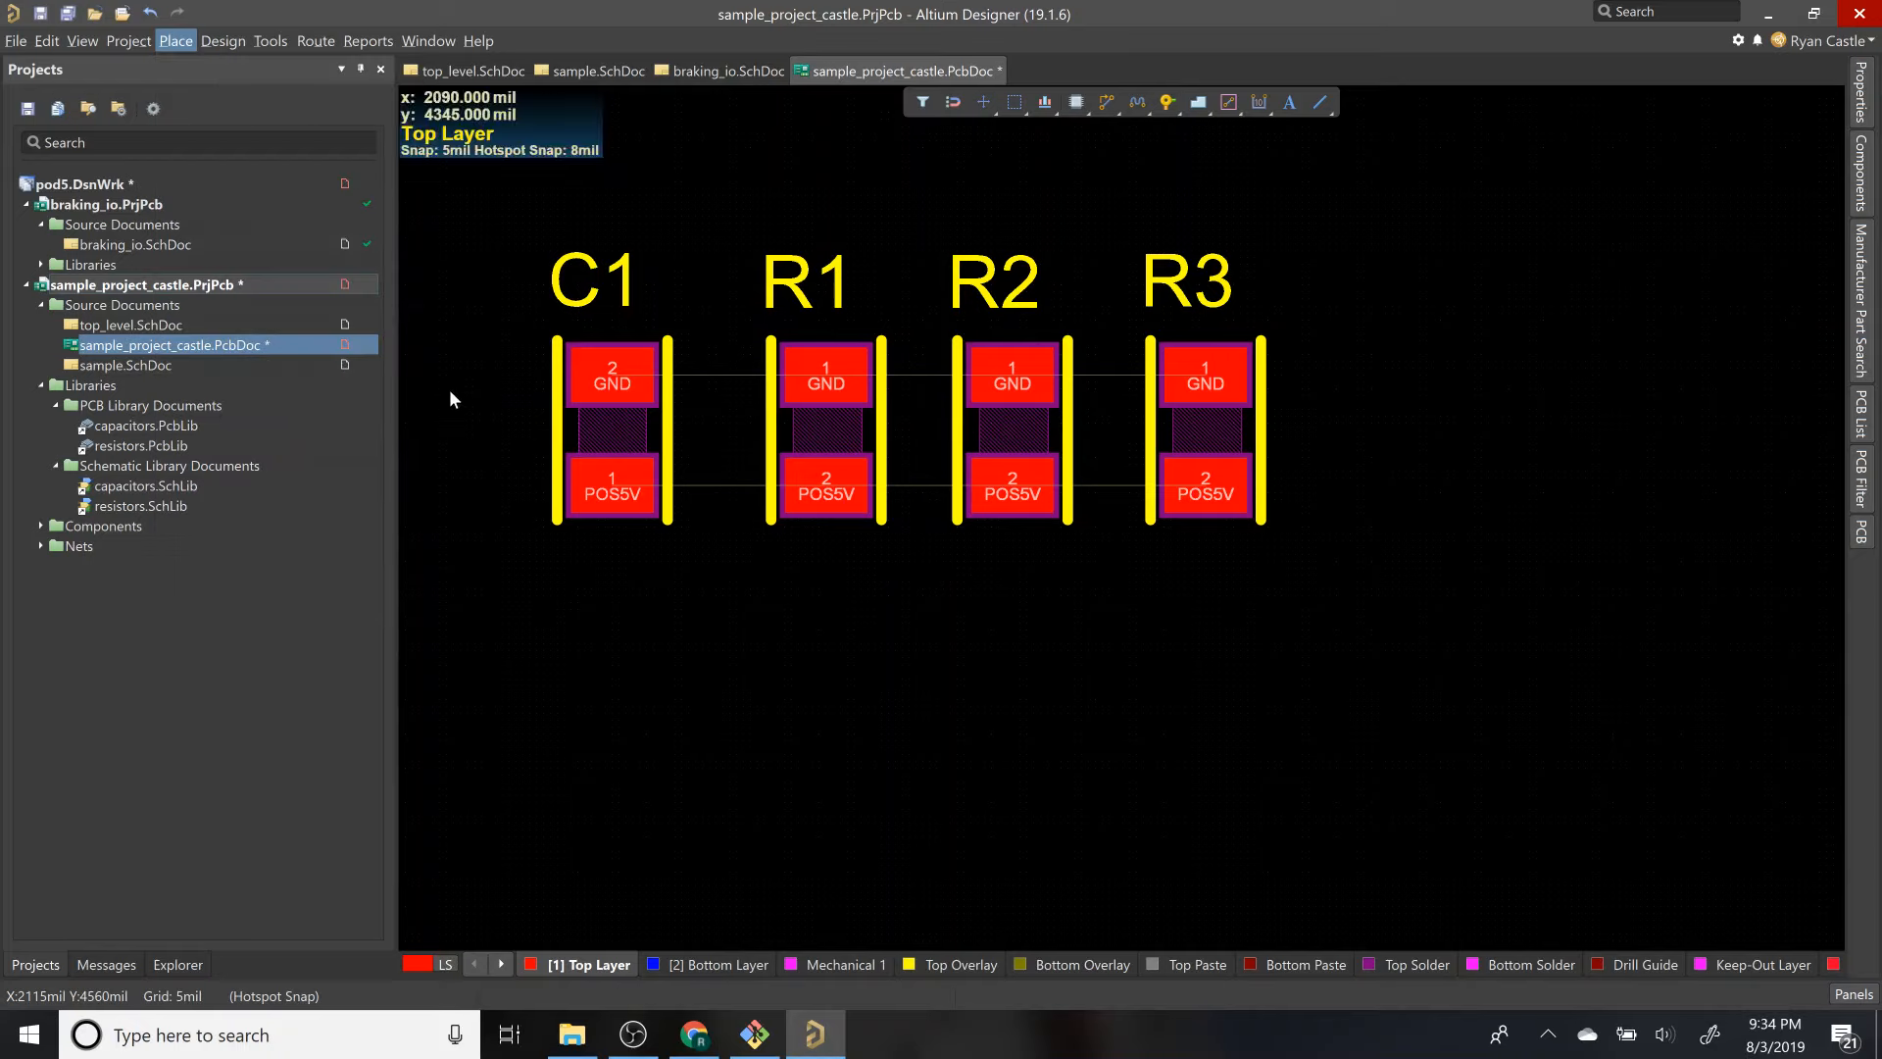
left_click(317, 41)
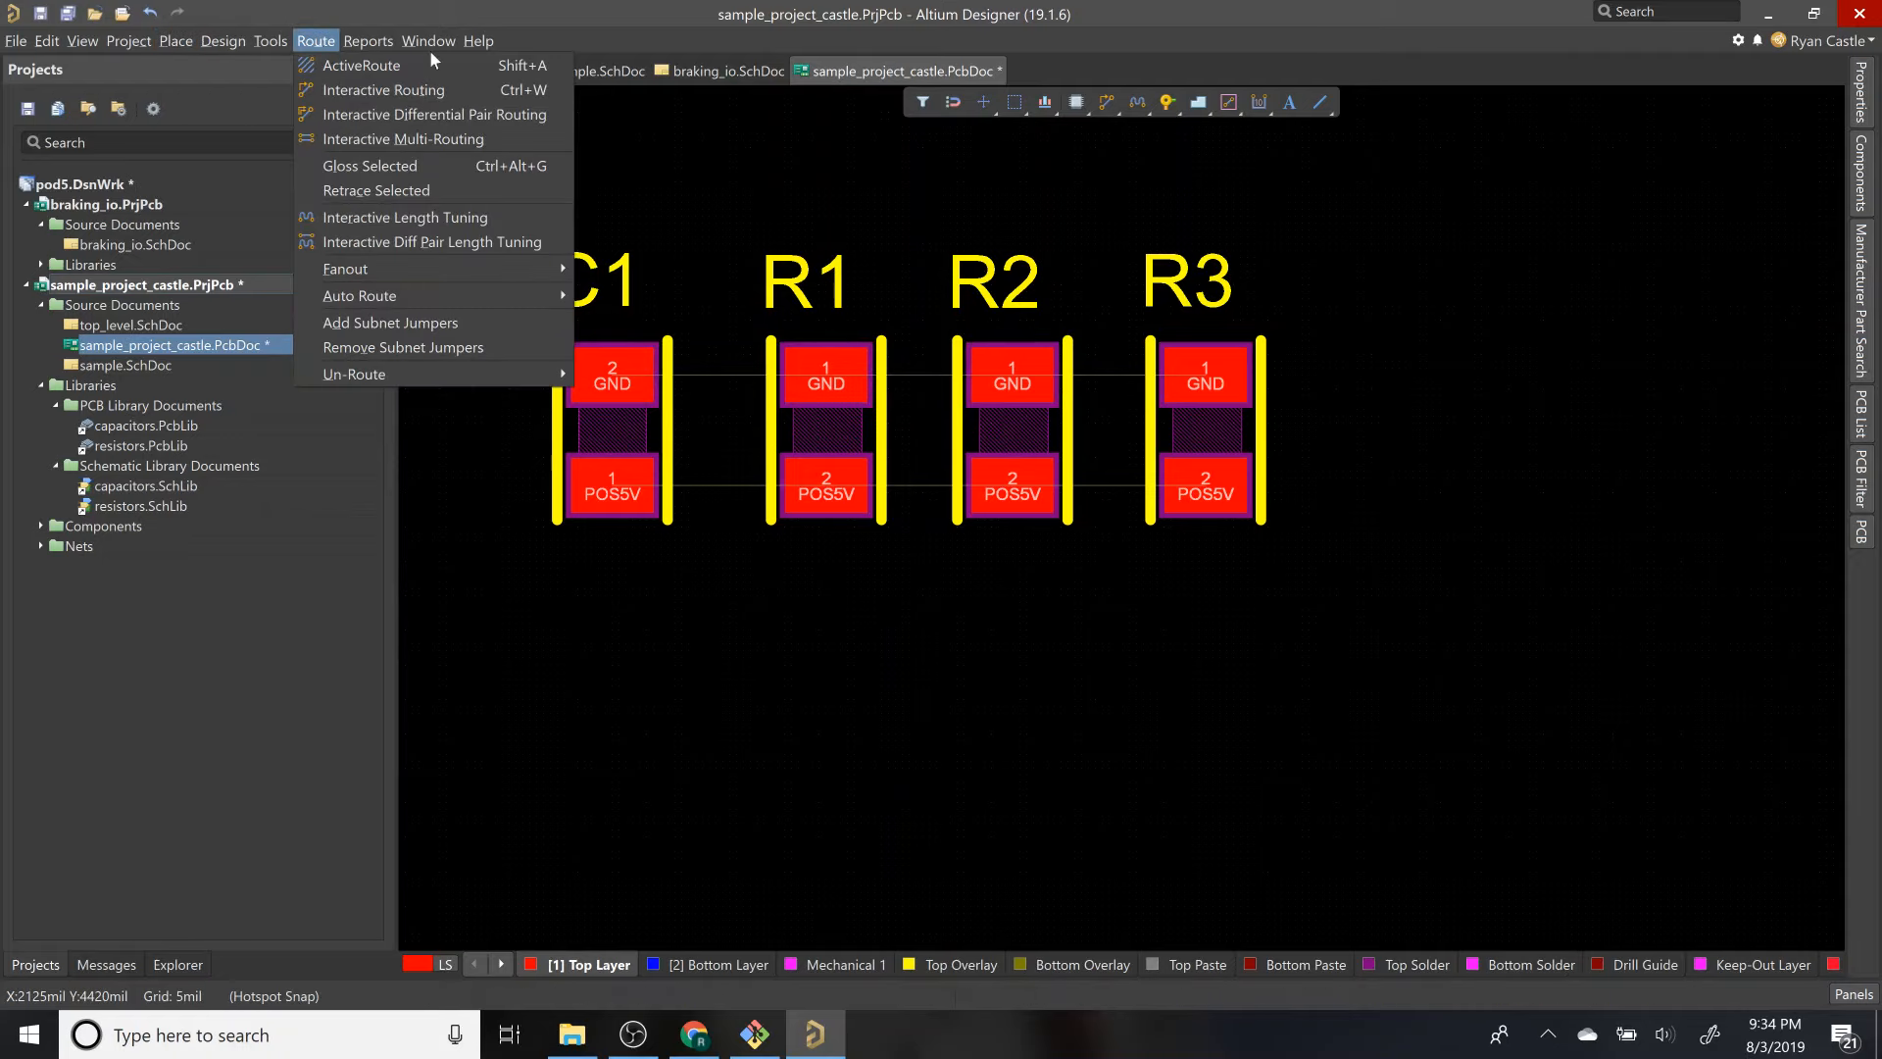
left_click(331, 69)
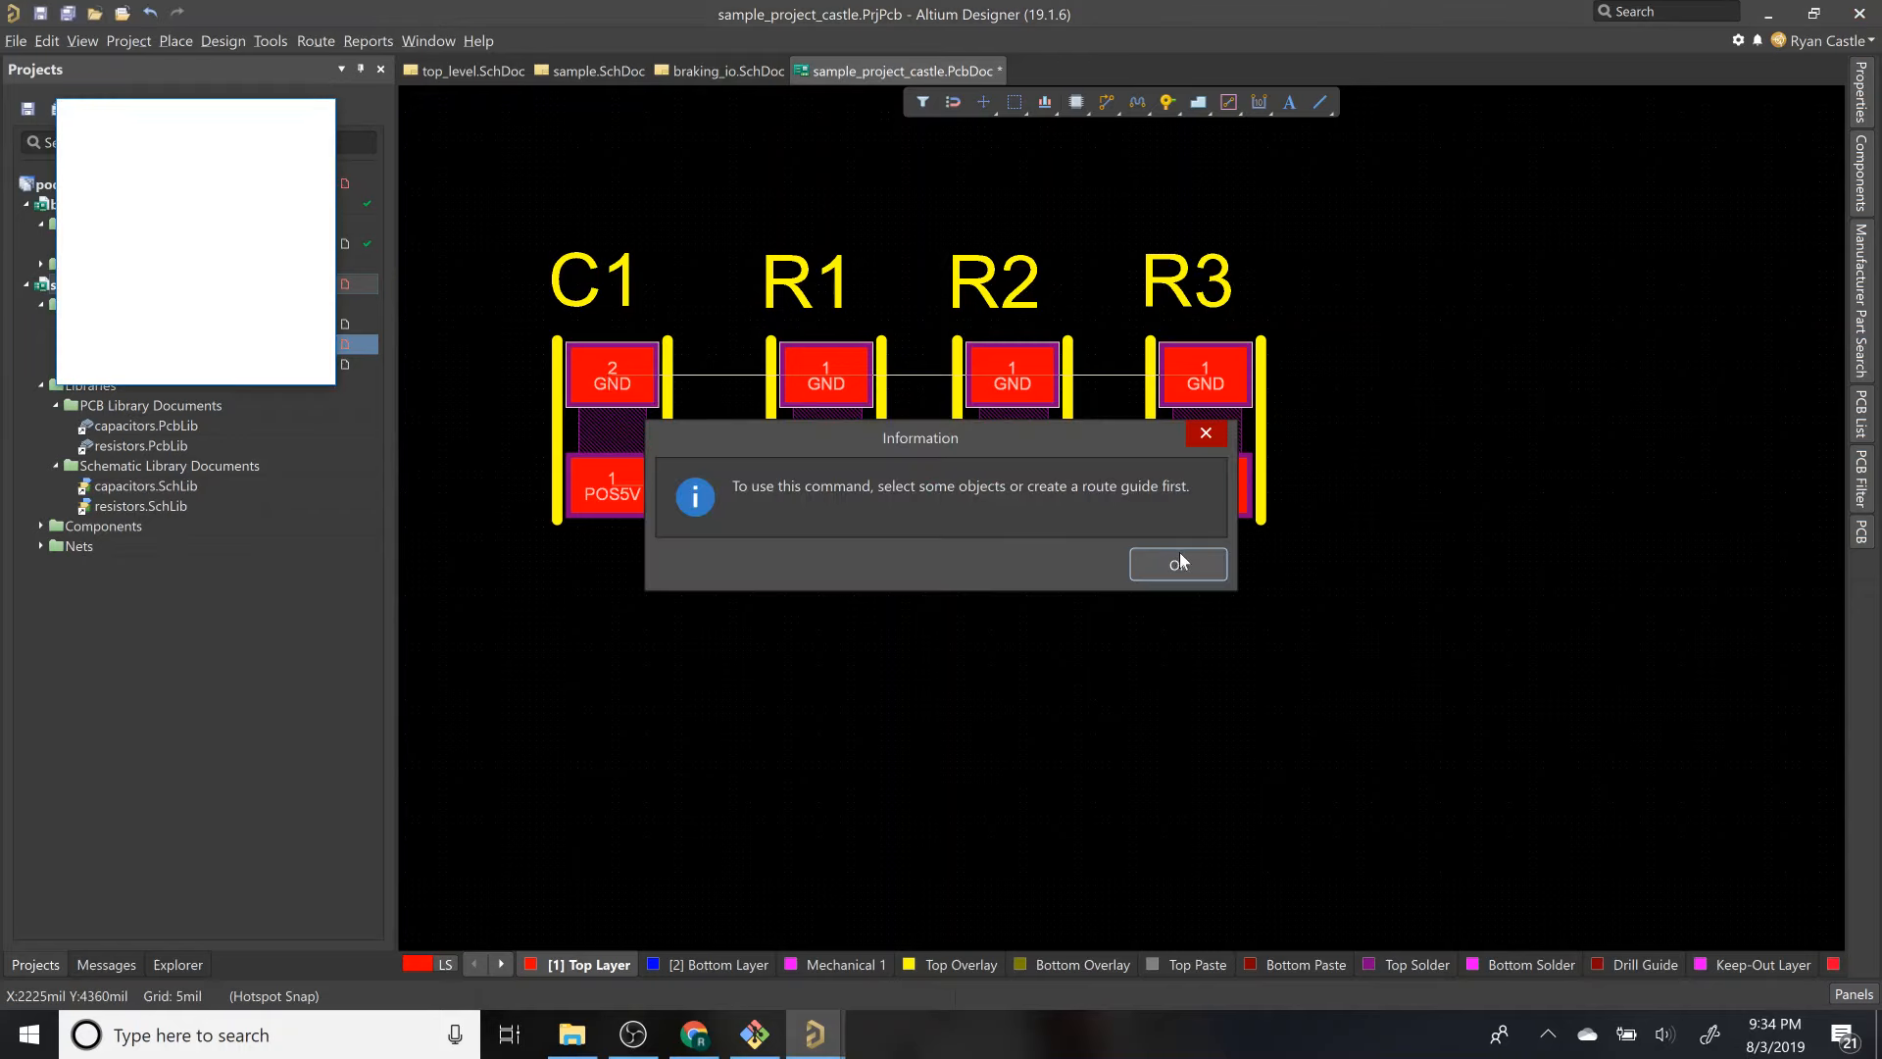
left_click(1179, 555)
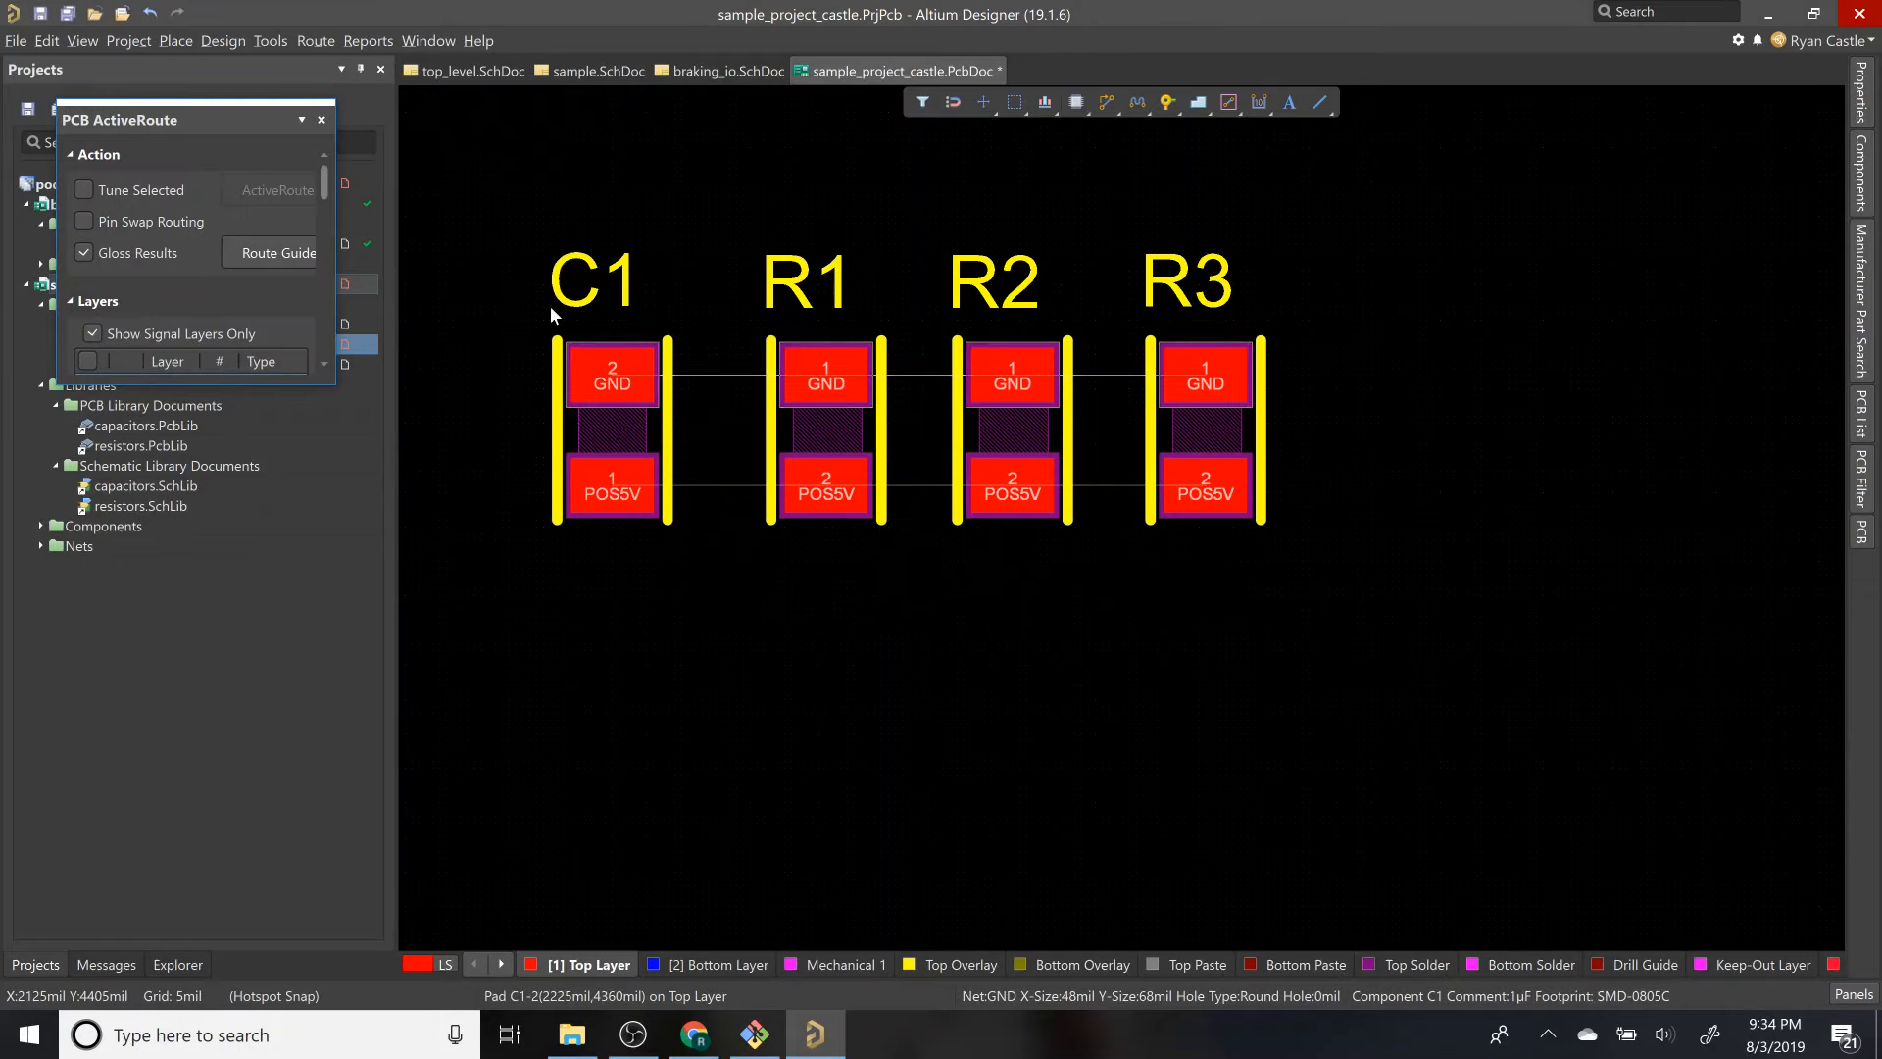
left_click(320, 118)
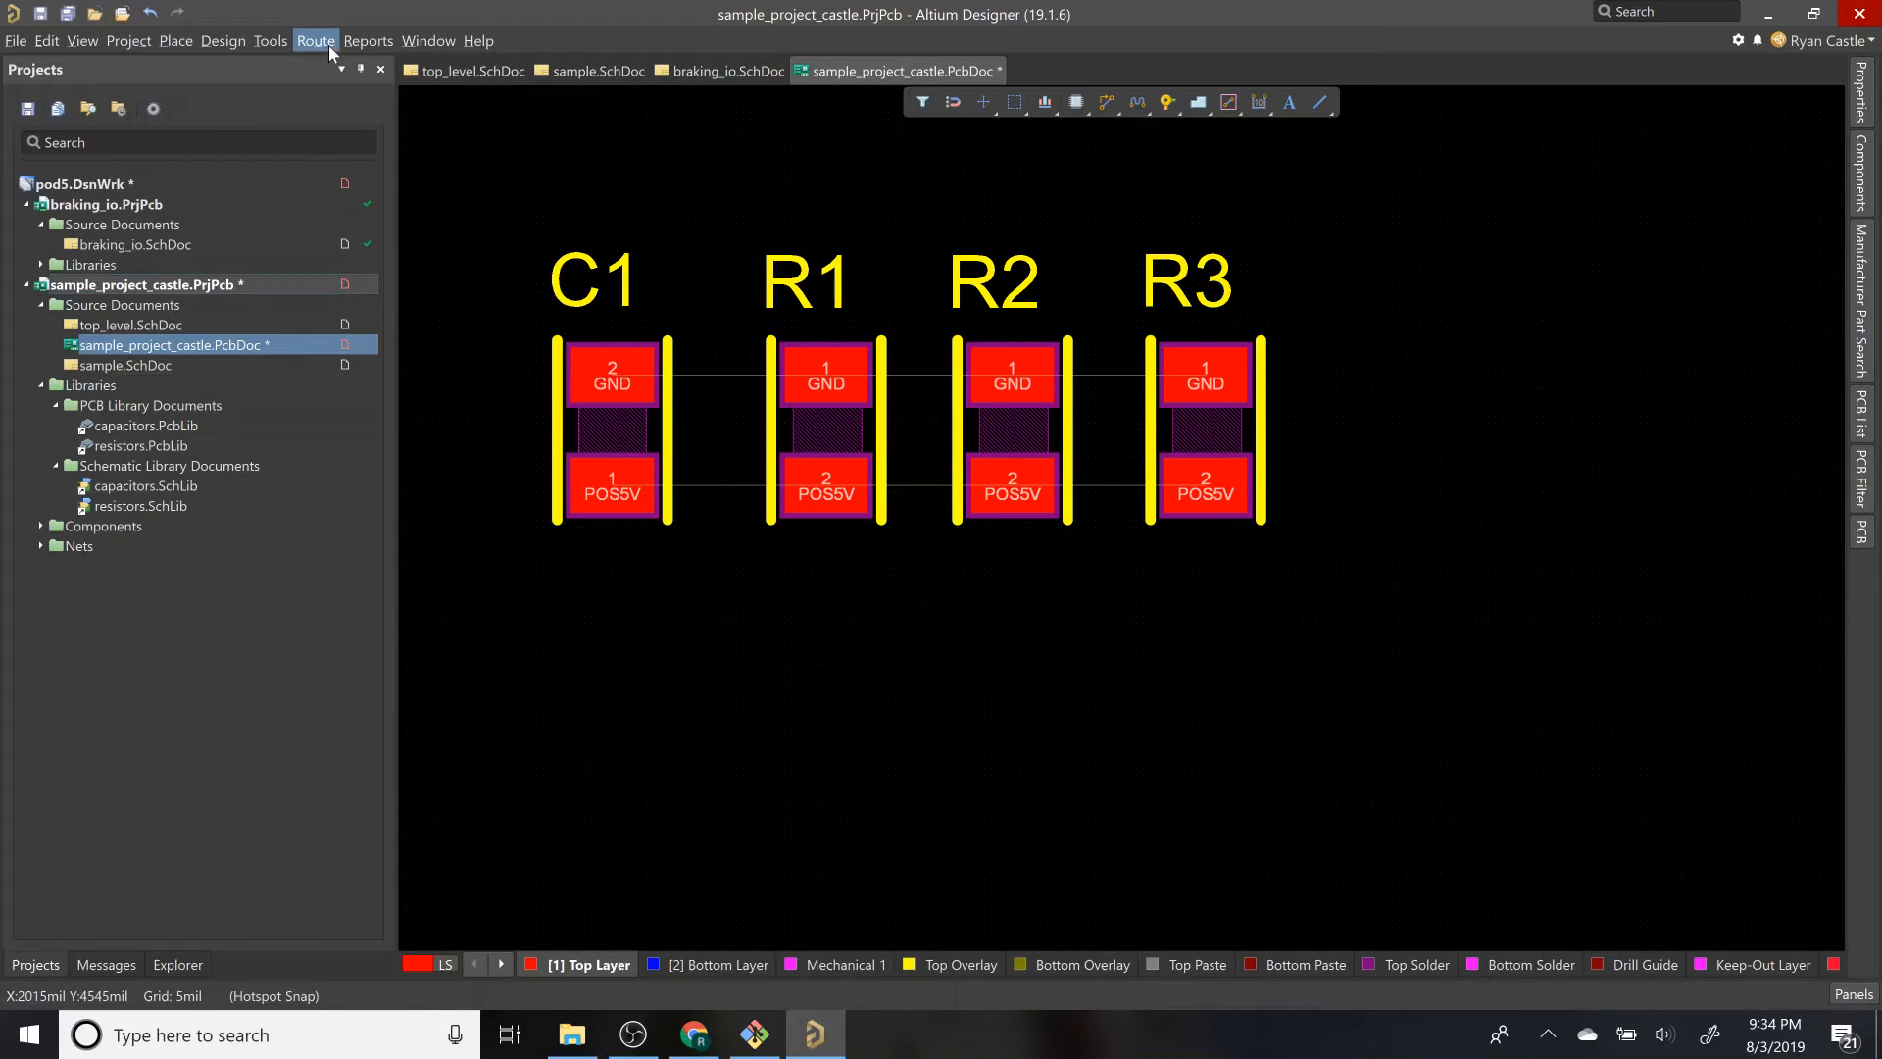
Step: Route the GND net on the top layer with Interactive Routing from C1 pad 2 through R1 and R2 to R3 pad 1
left_click(316, 41)
left_click(330, 90)
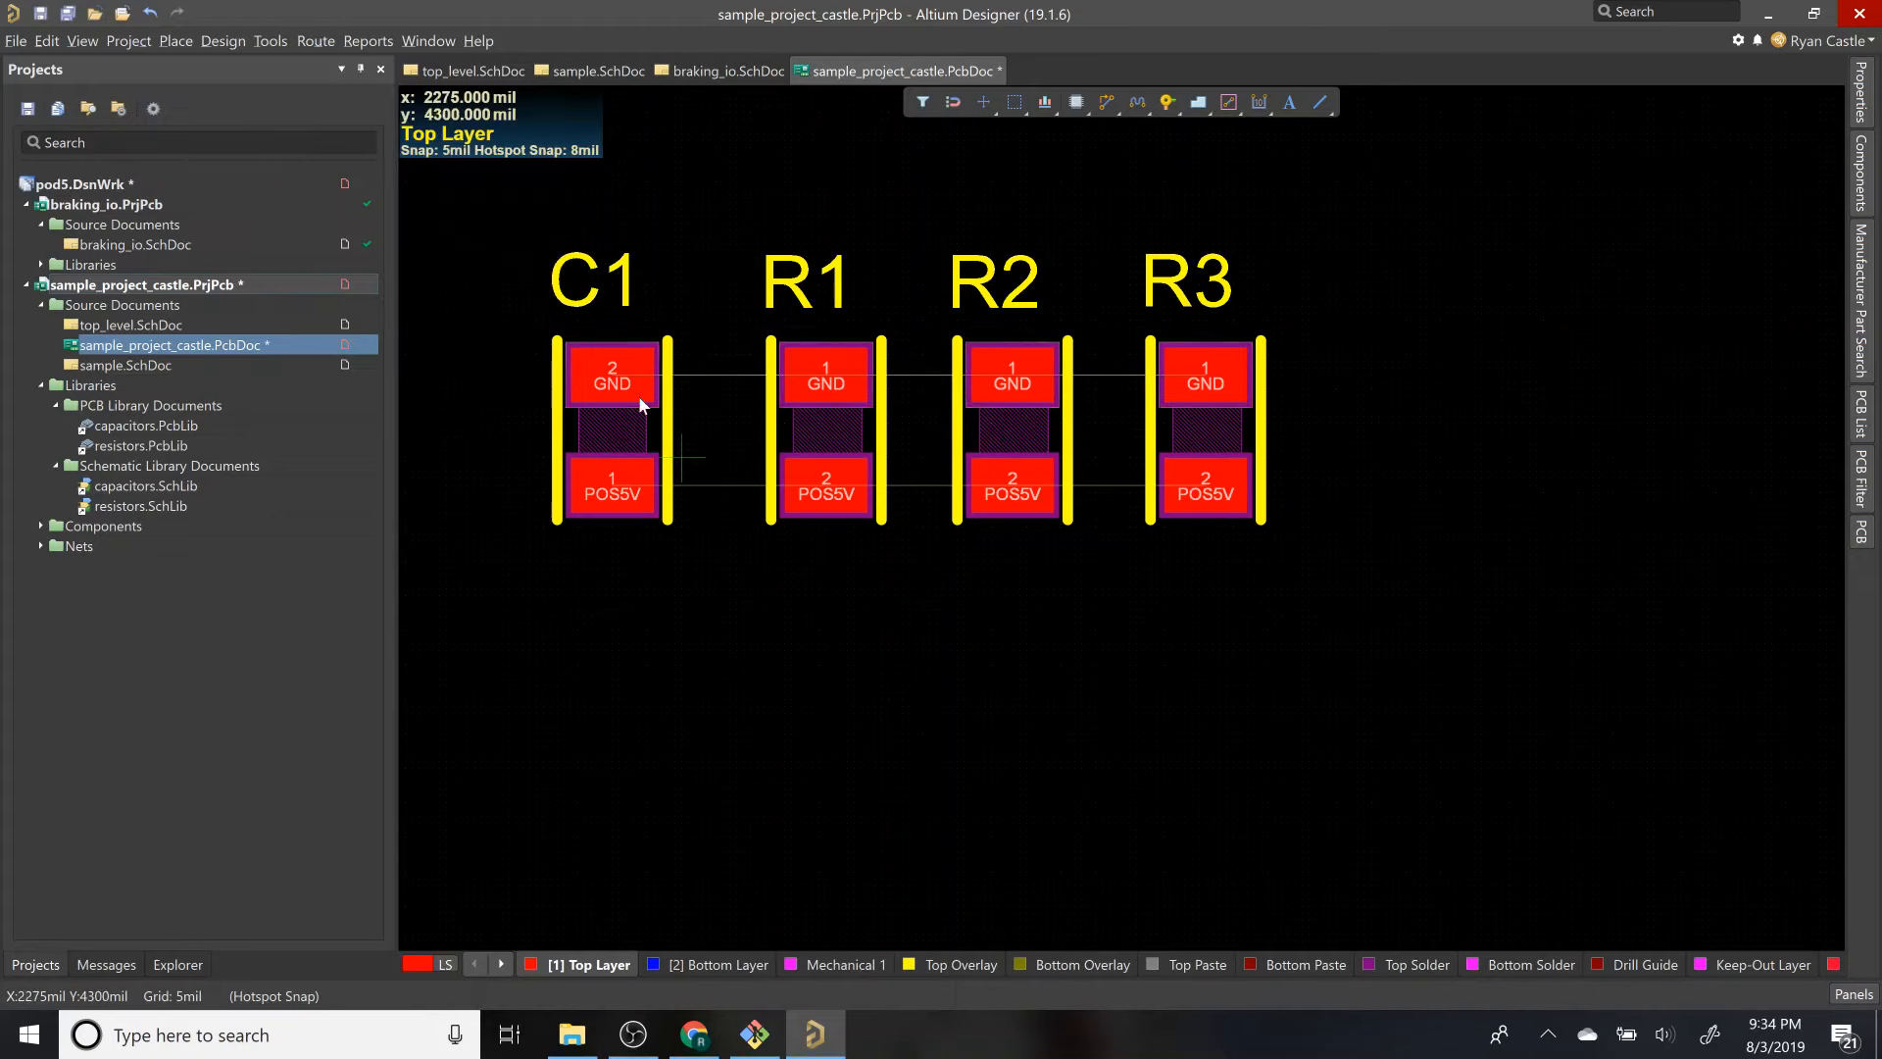
left_click(820, 384)
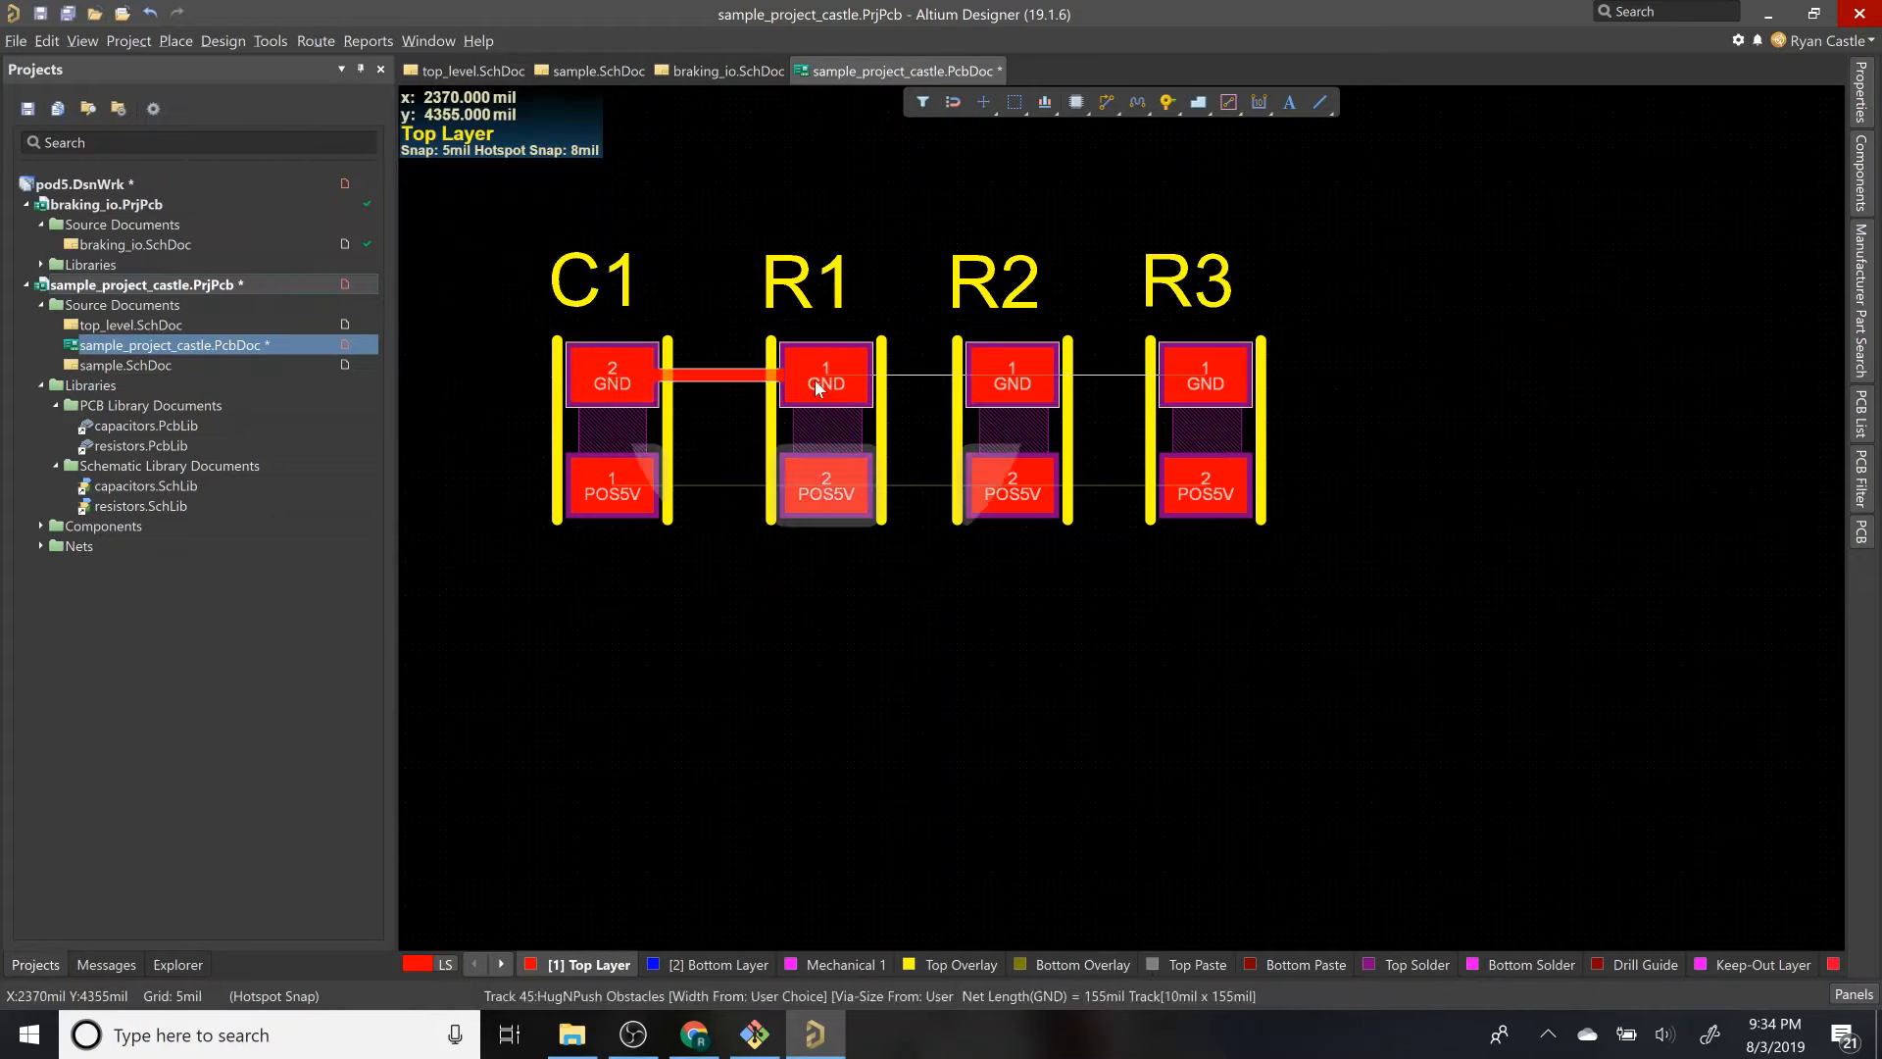
left_click(1024, 375)
left_click(1025, 376)
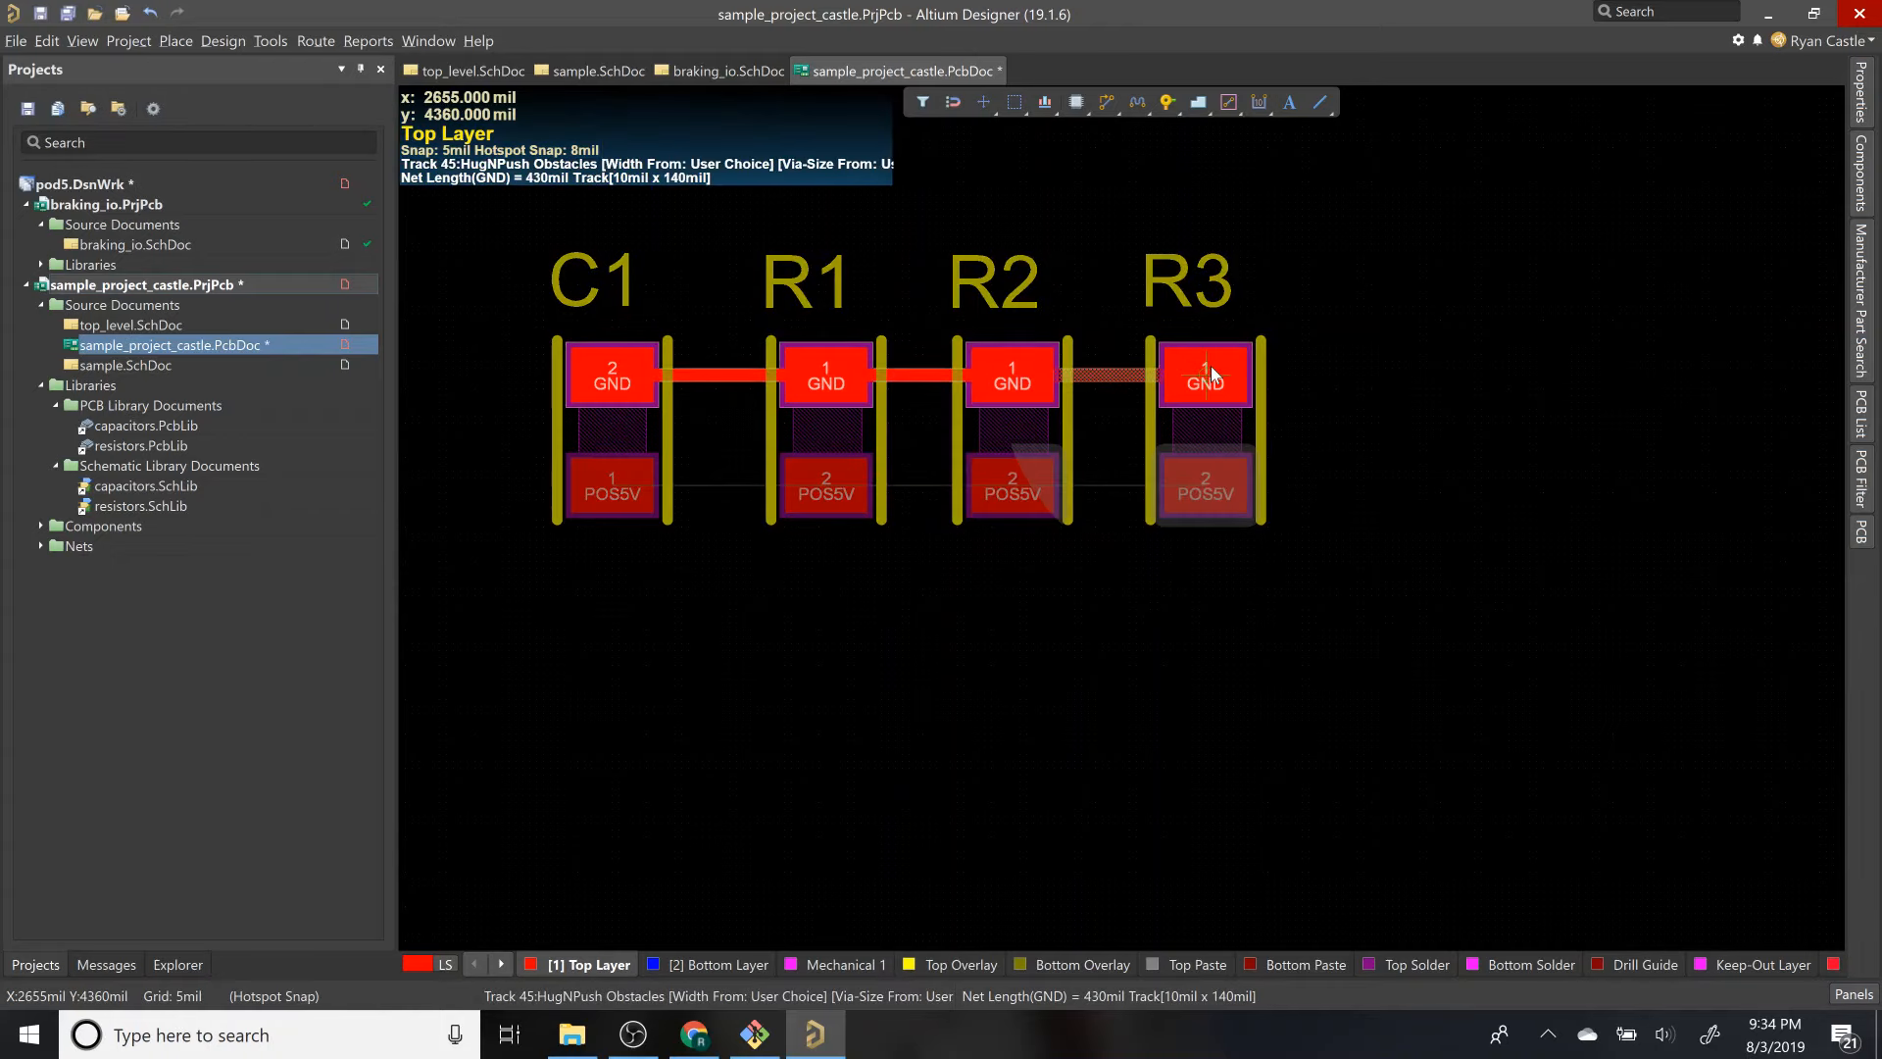
left_click(1210, 366)
Step: Route the POS5V net on the top layer from R3 pad 2 through R2 and R1 to C1 pad 1
left_click(1192, 490)
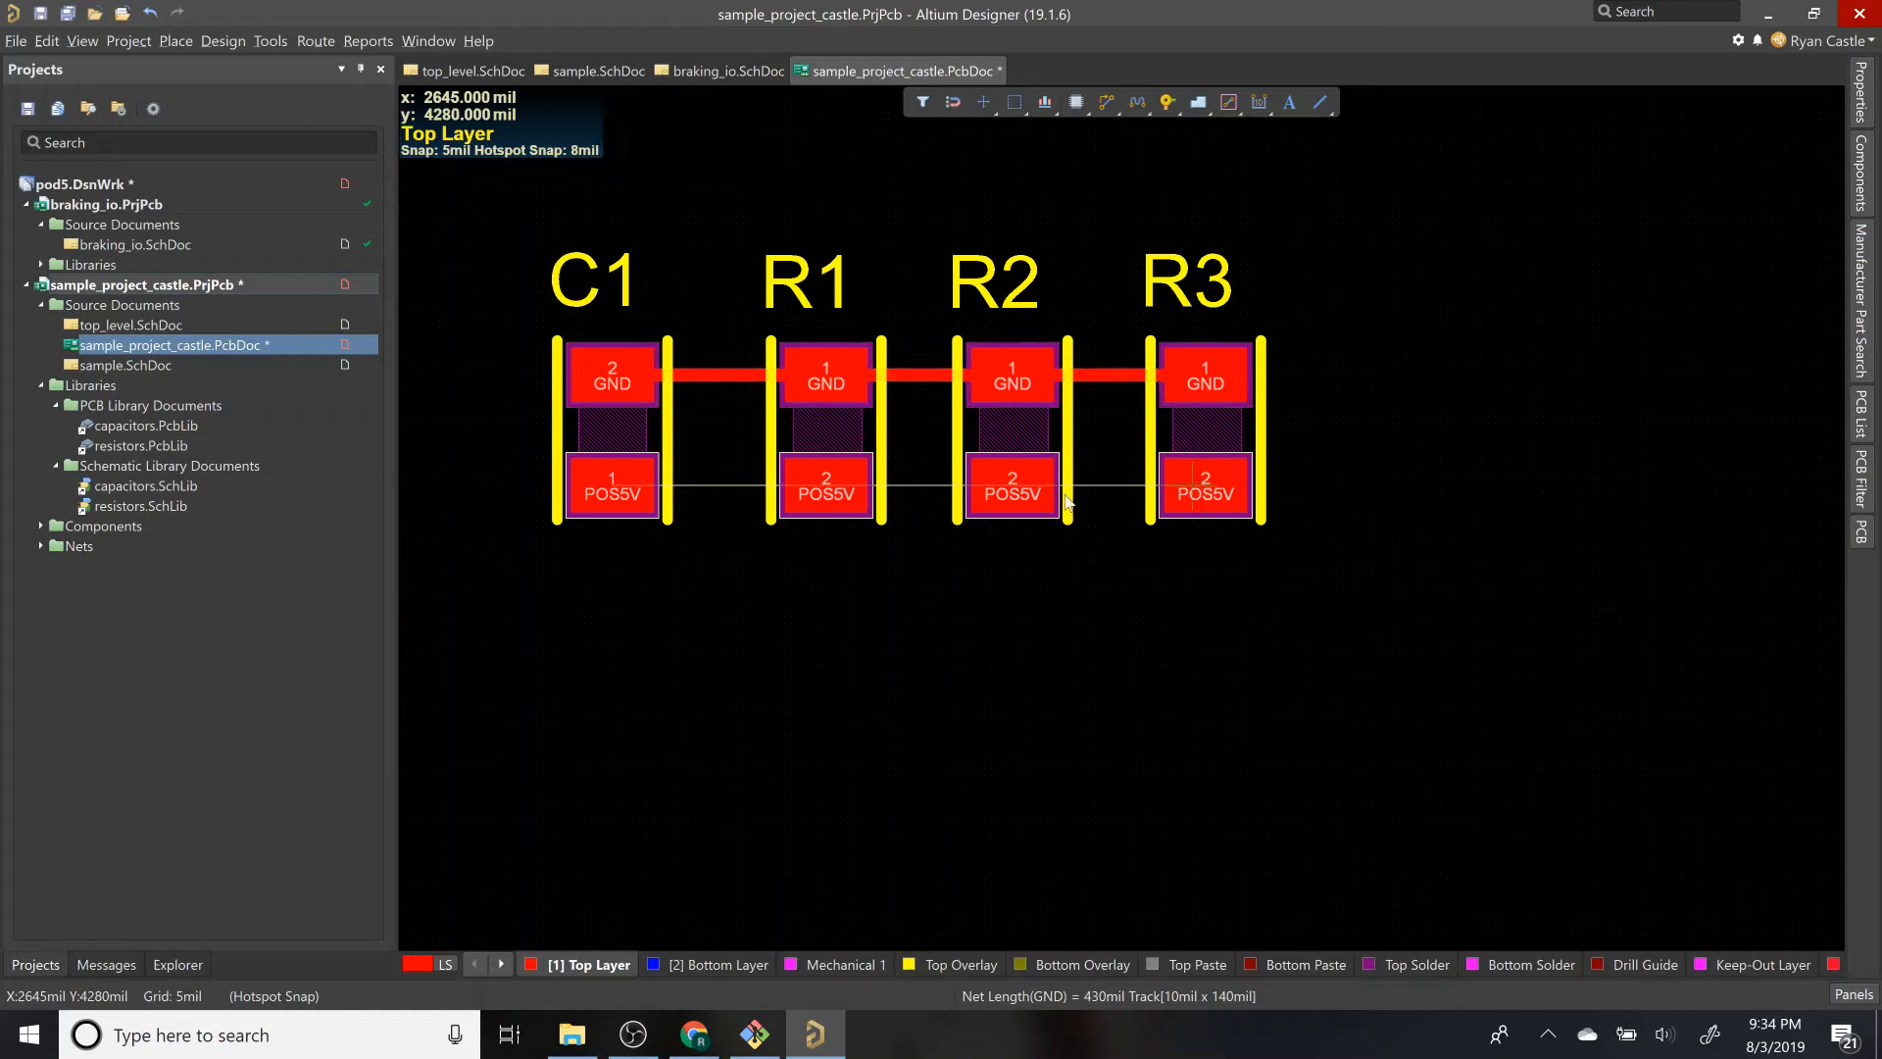
left_click(994, 496)
left_click(1011, 487)
left_click(818, 492)
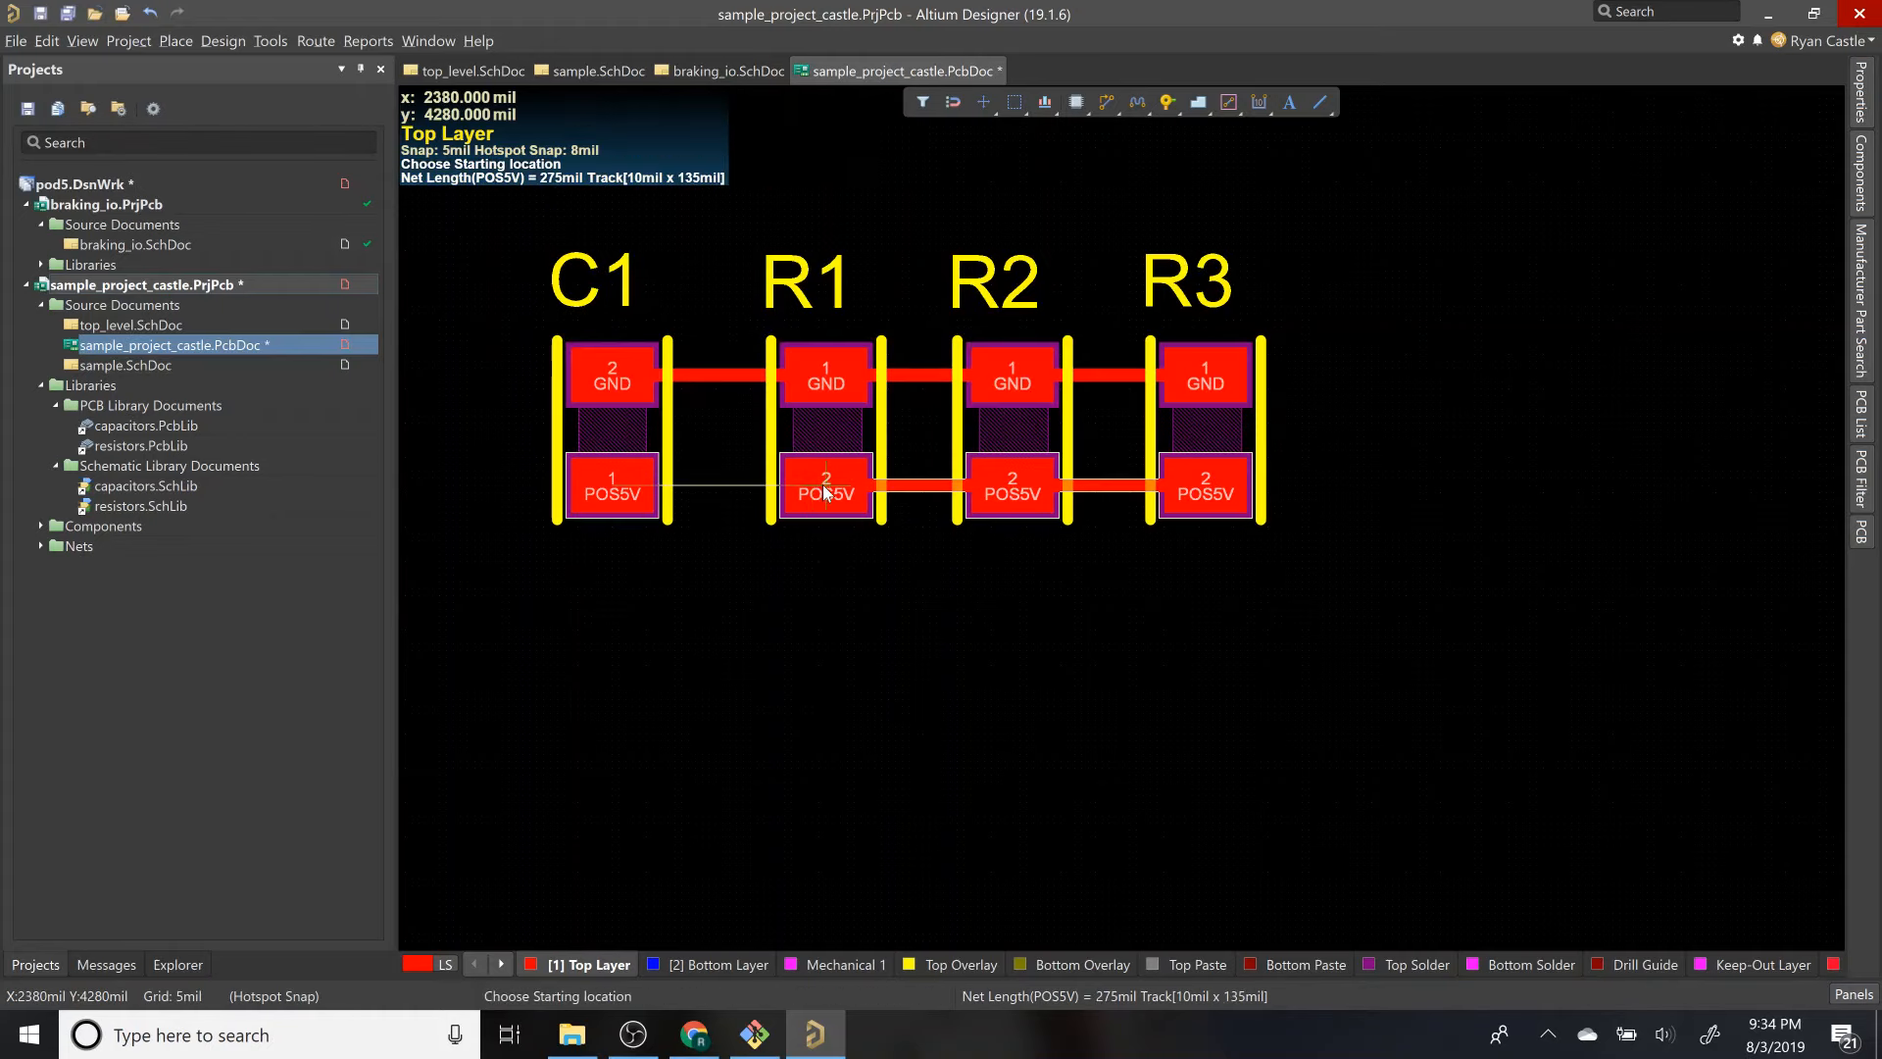
left_click(821, 492)
left_click(617, 495)
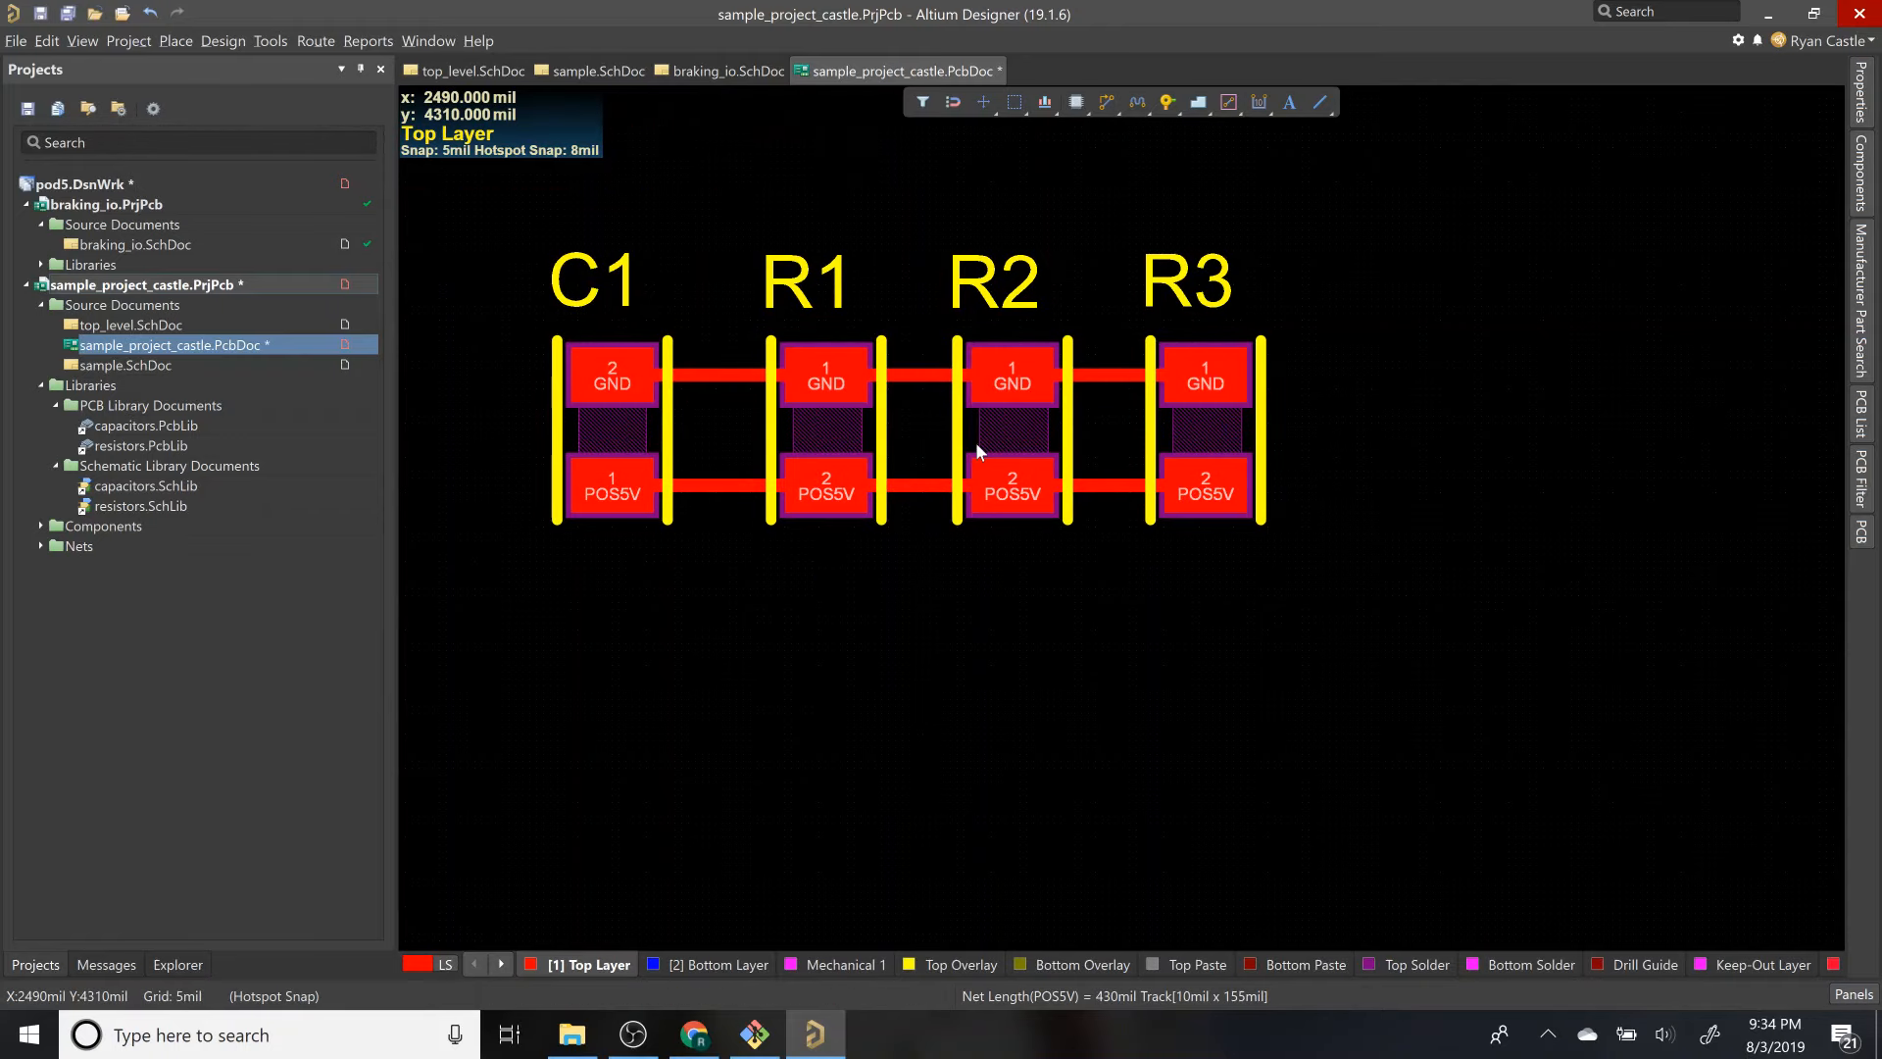
scroll(629, 414, "up", 2, "ctrl")
scroll(629, 415, "up", 1, "ctrl")
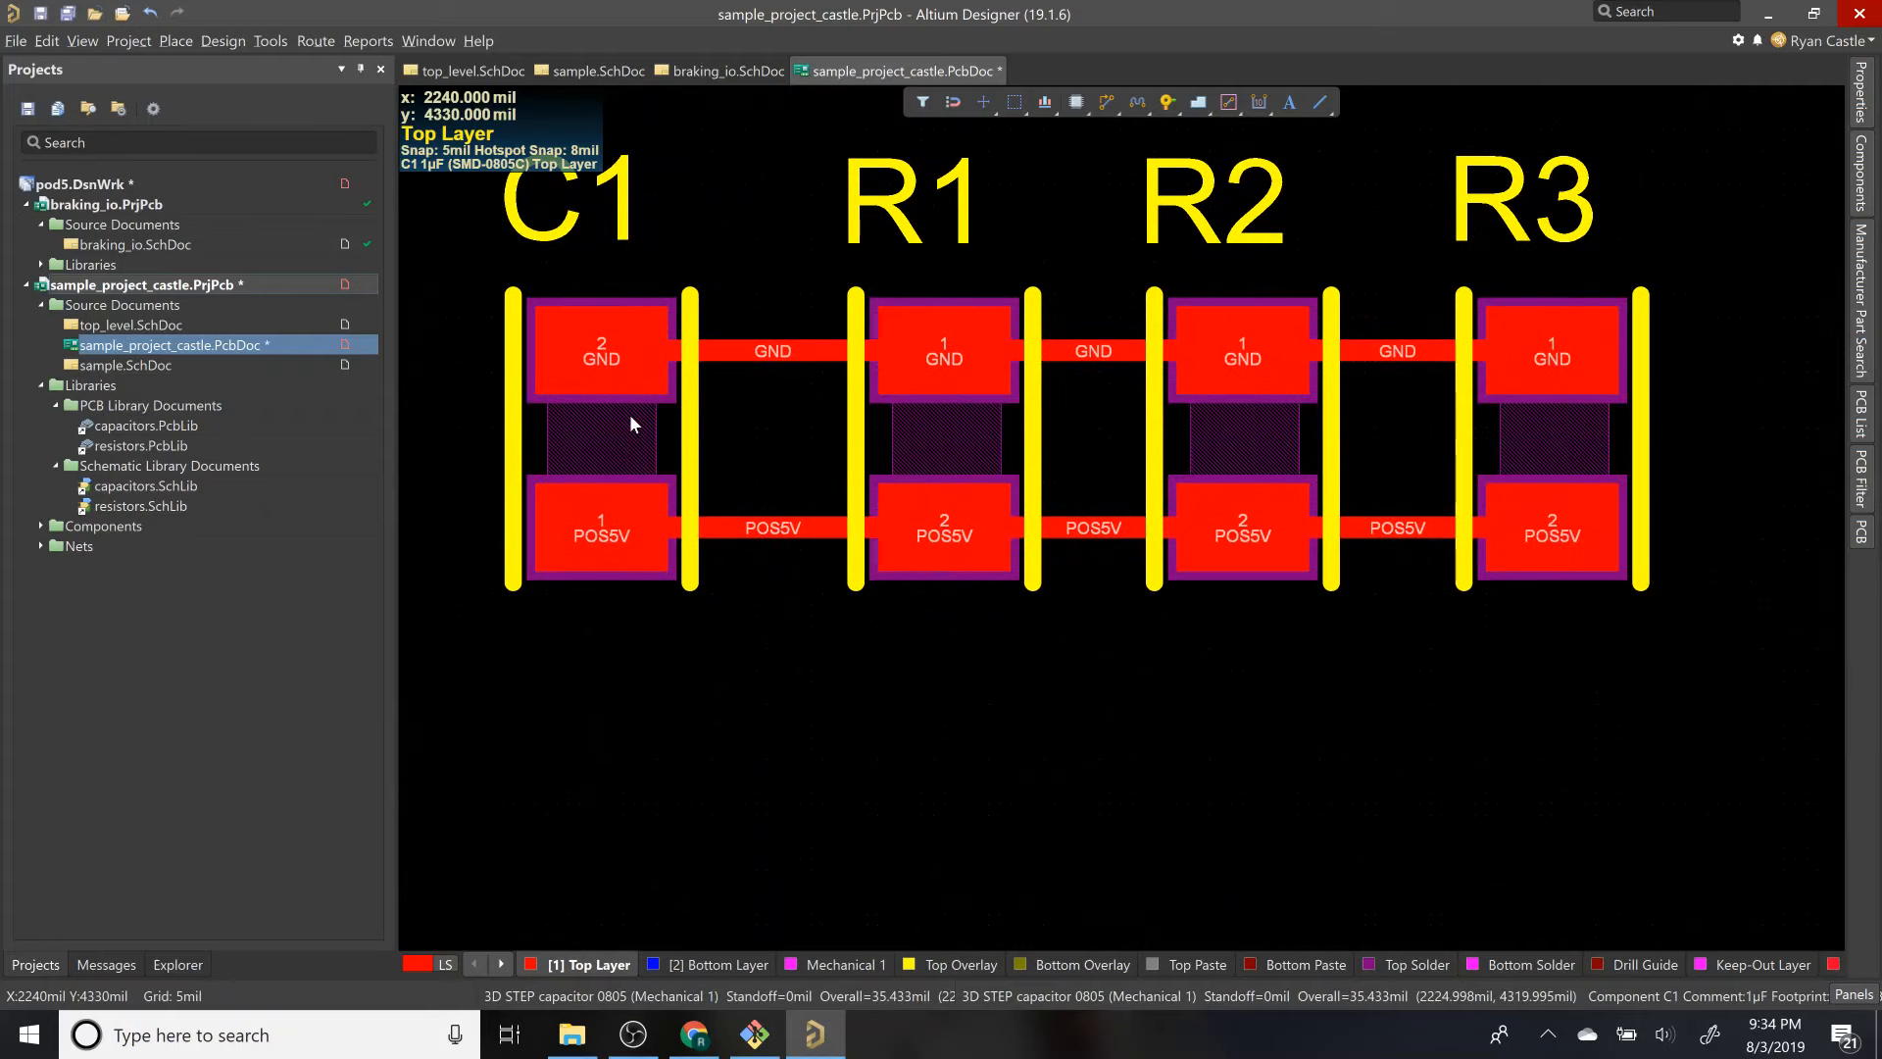
scroll(629, 414, "up", 3)
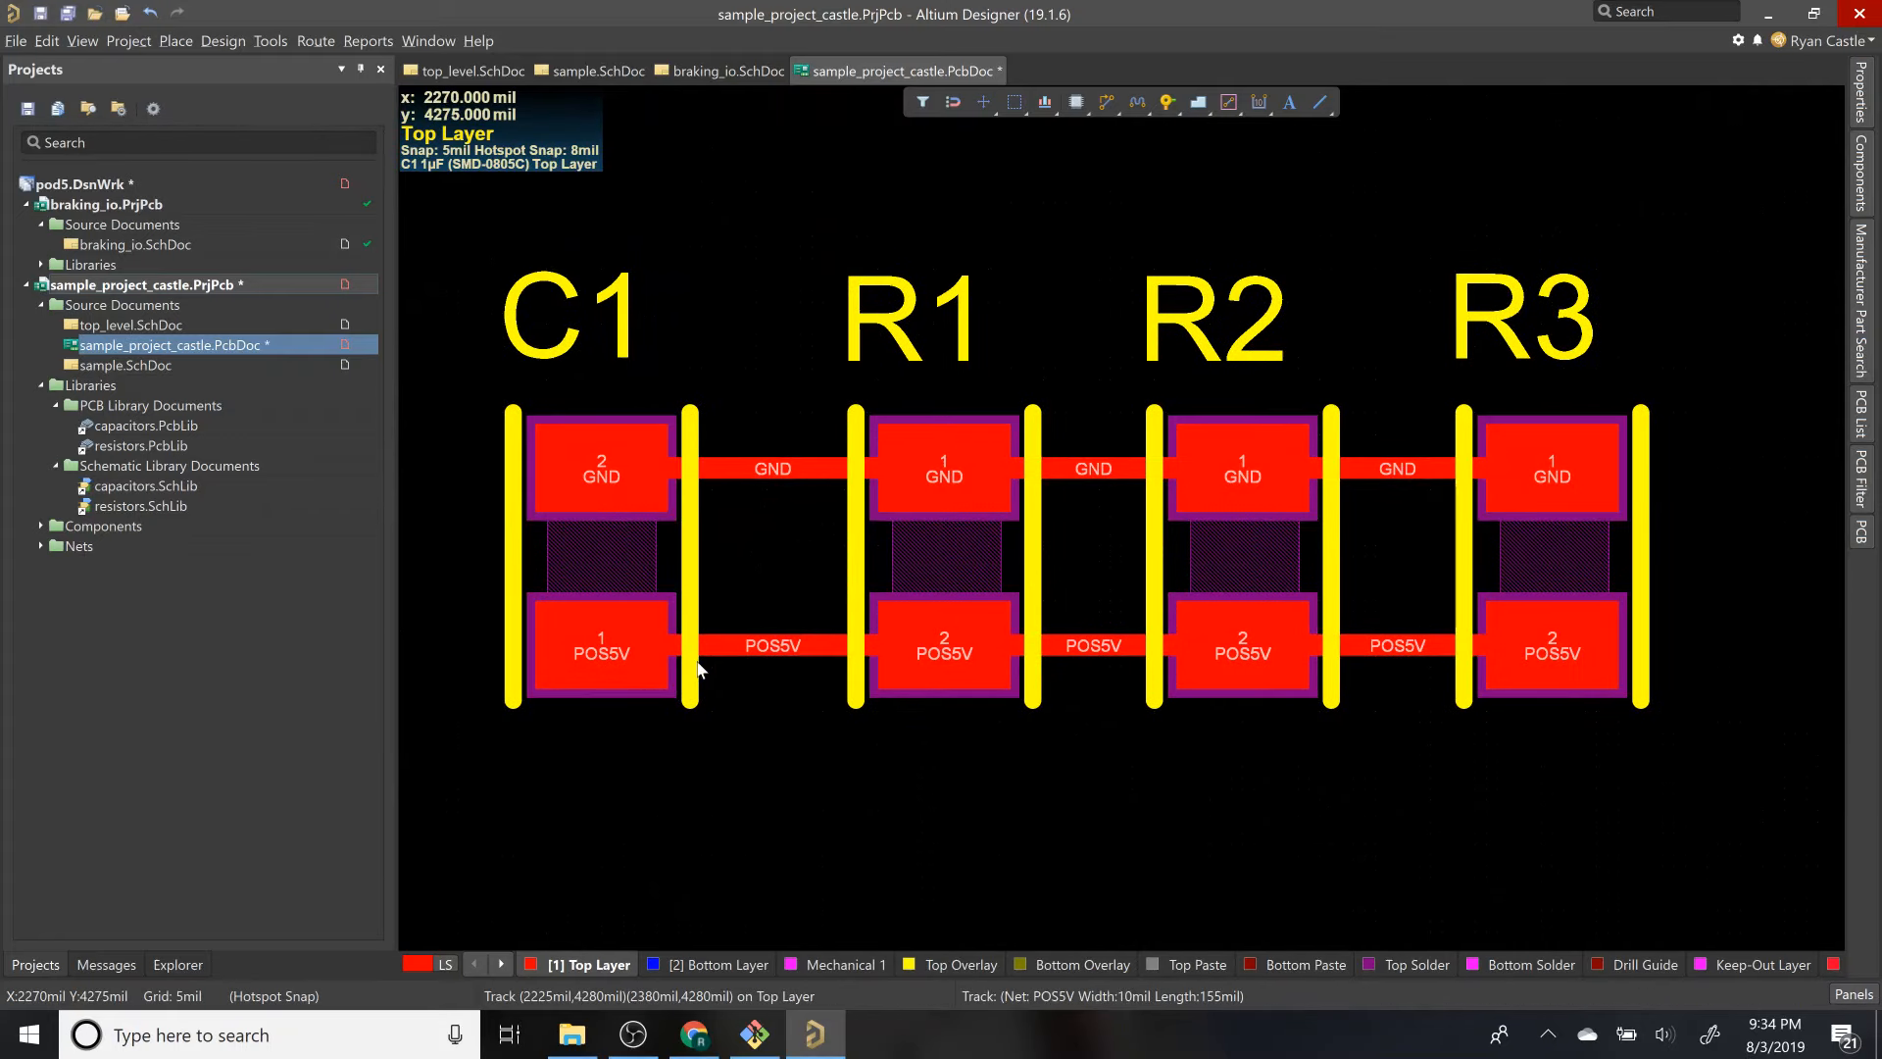
key("ctrl+a")
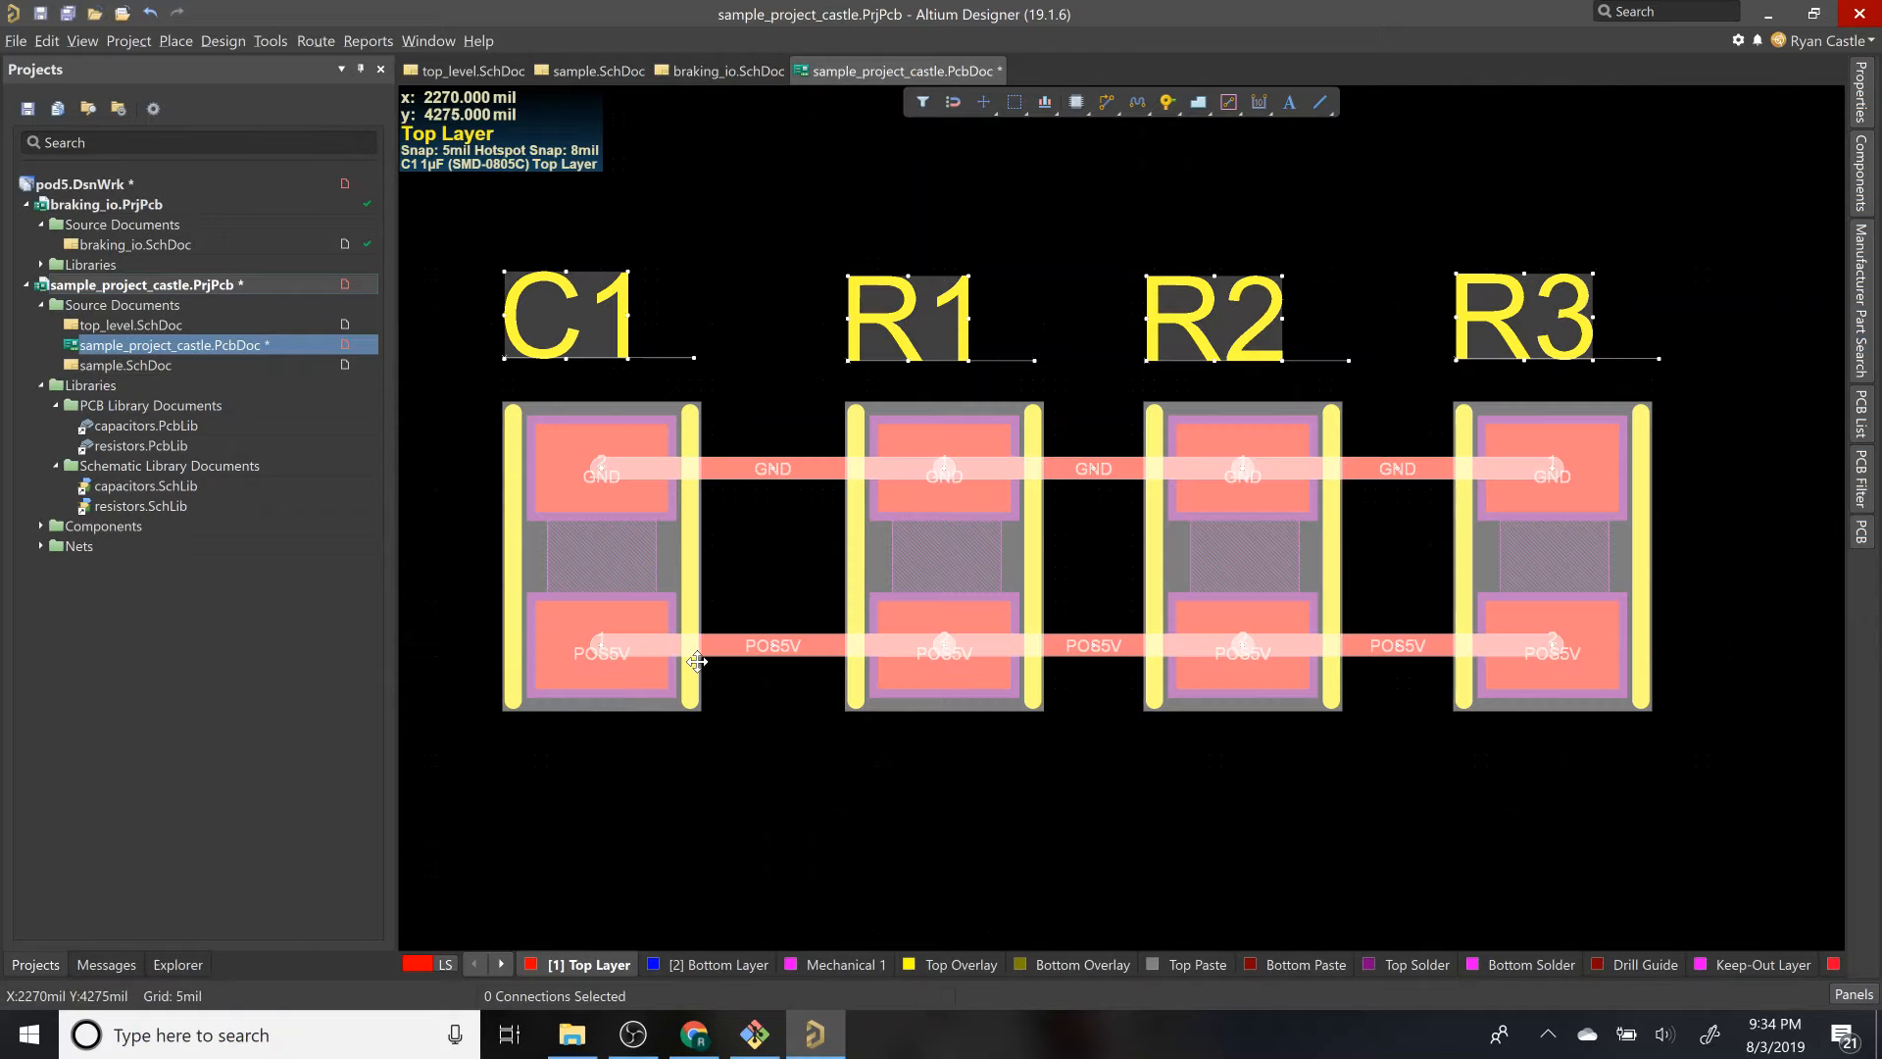
left_click(777, 390)
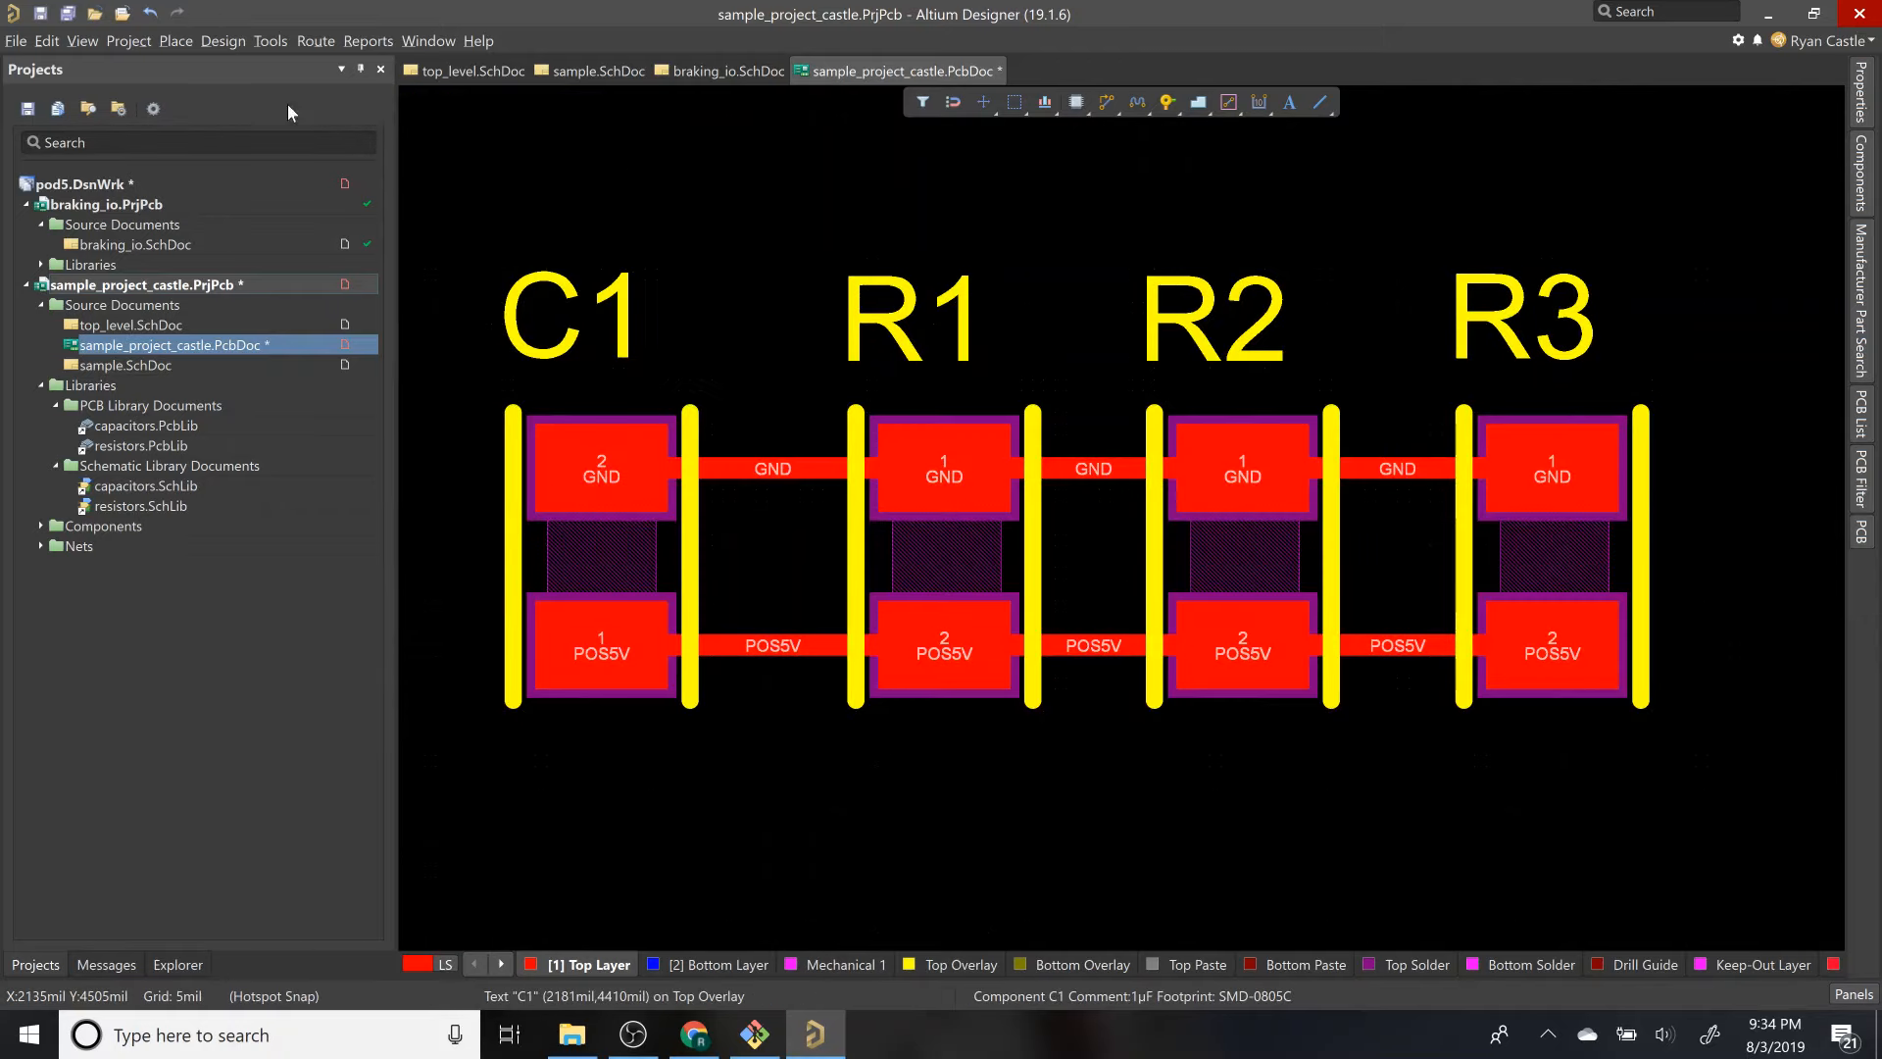
Step: Route an extra GND track from C1 pad 2 between the two pad rows, ending beside the POS5V track between R2 and R3
left_click(329, 38)
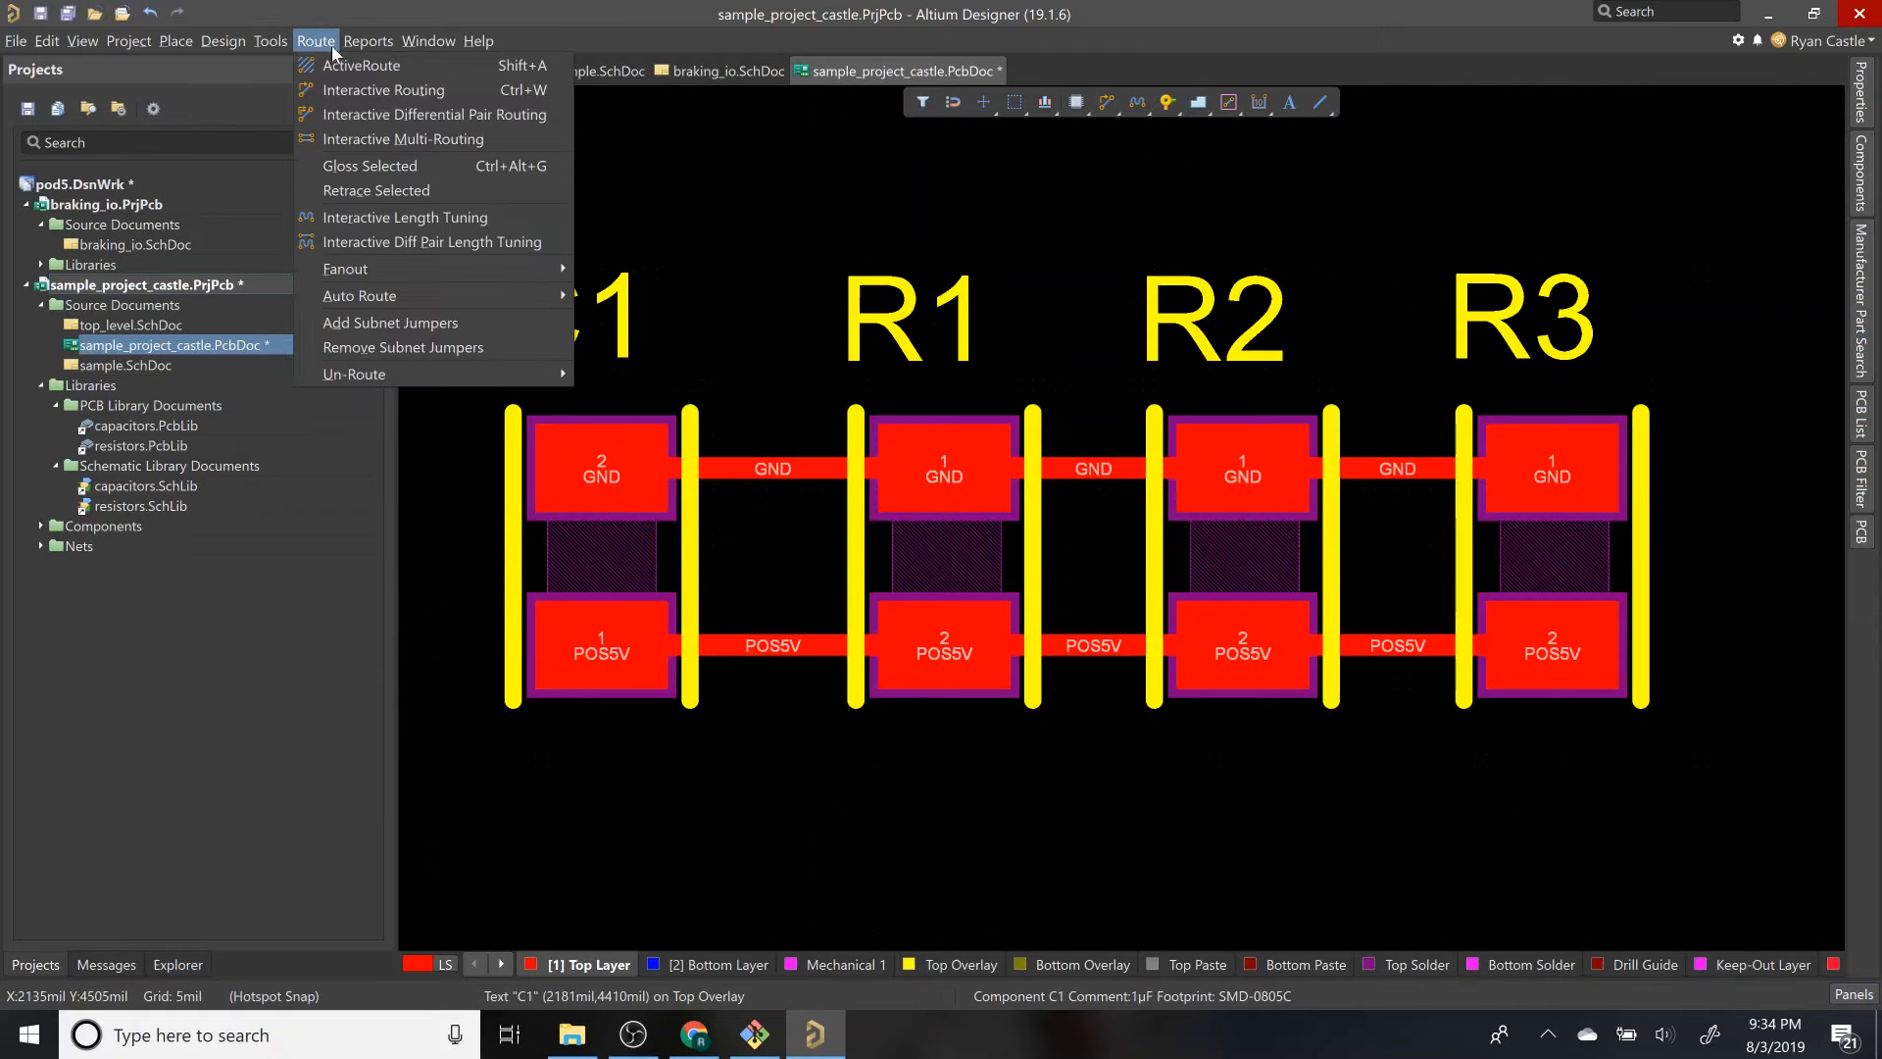
left_click(370, 93)
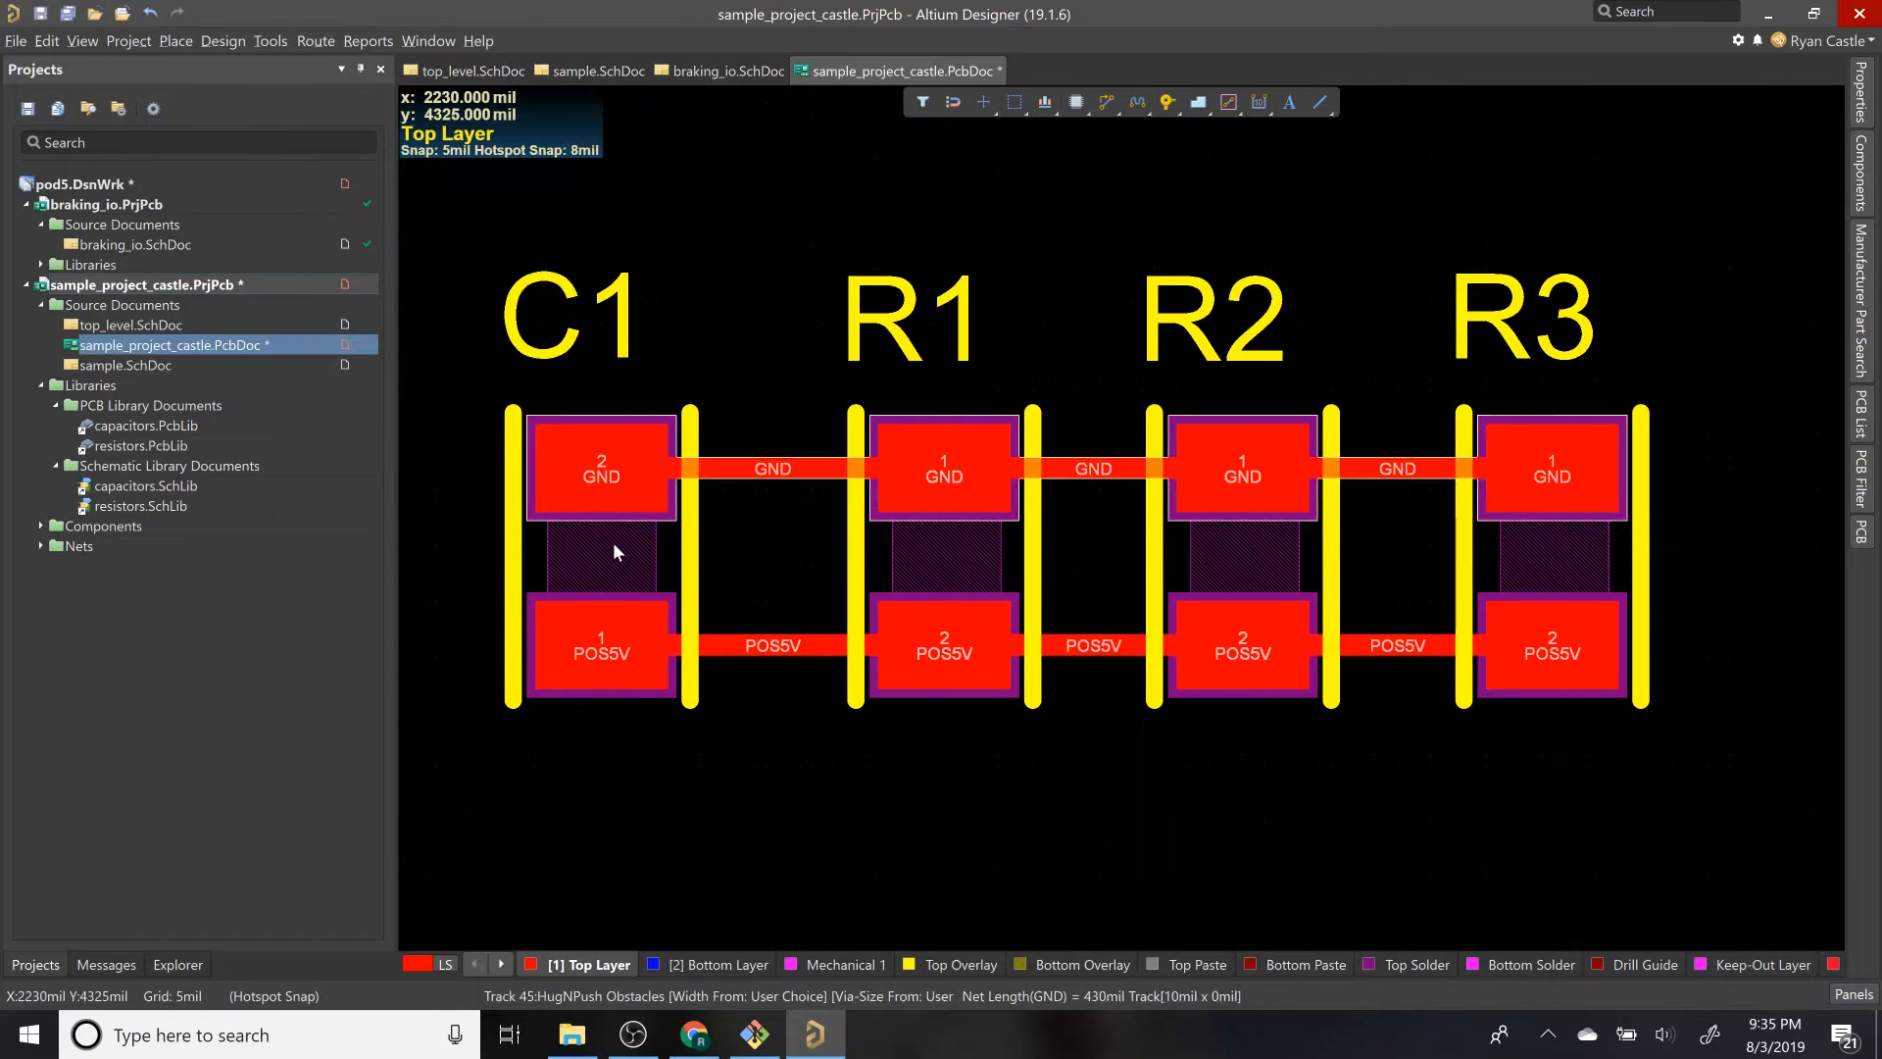
left_click(614, 475)
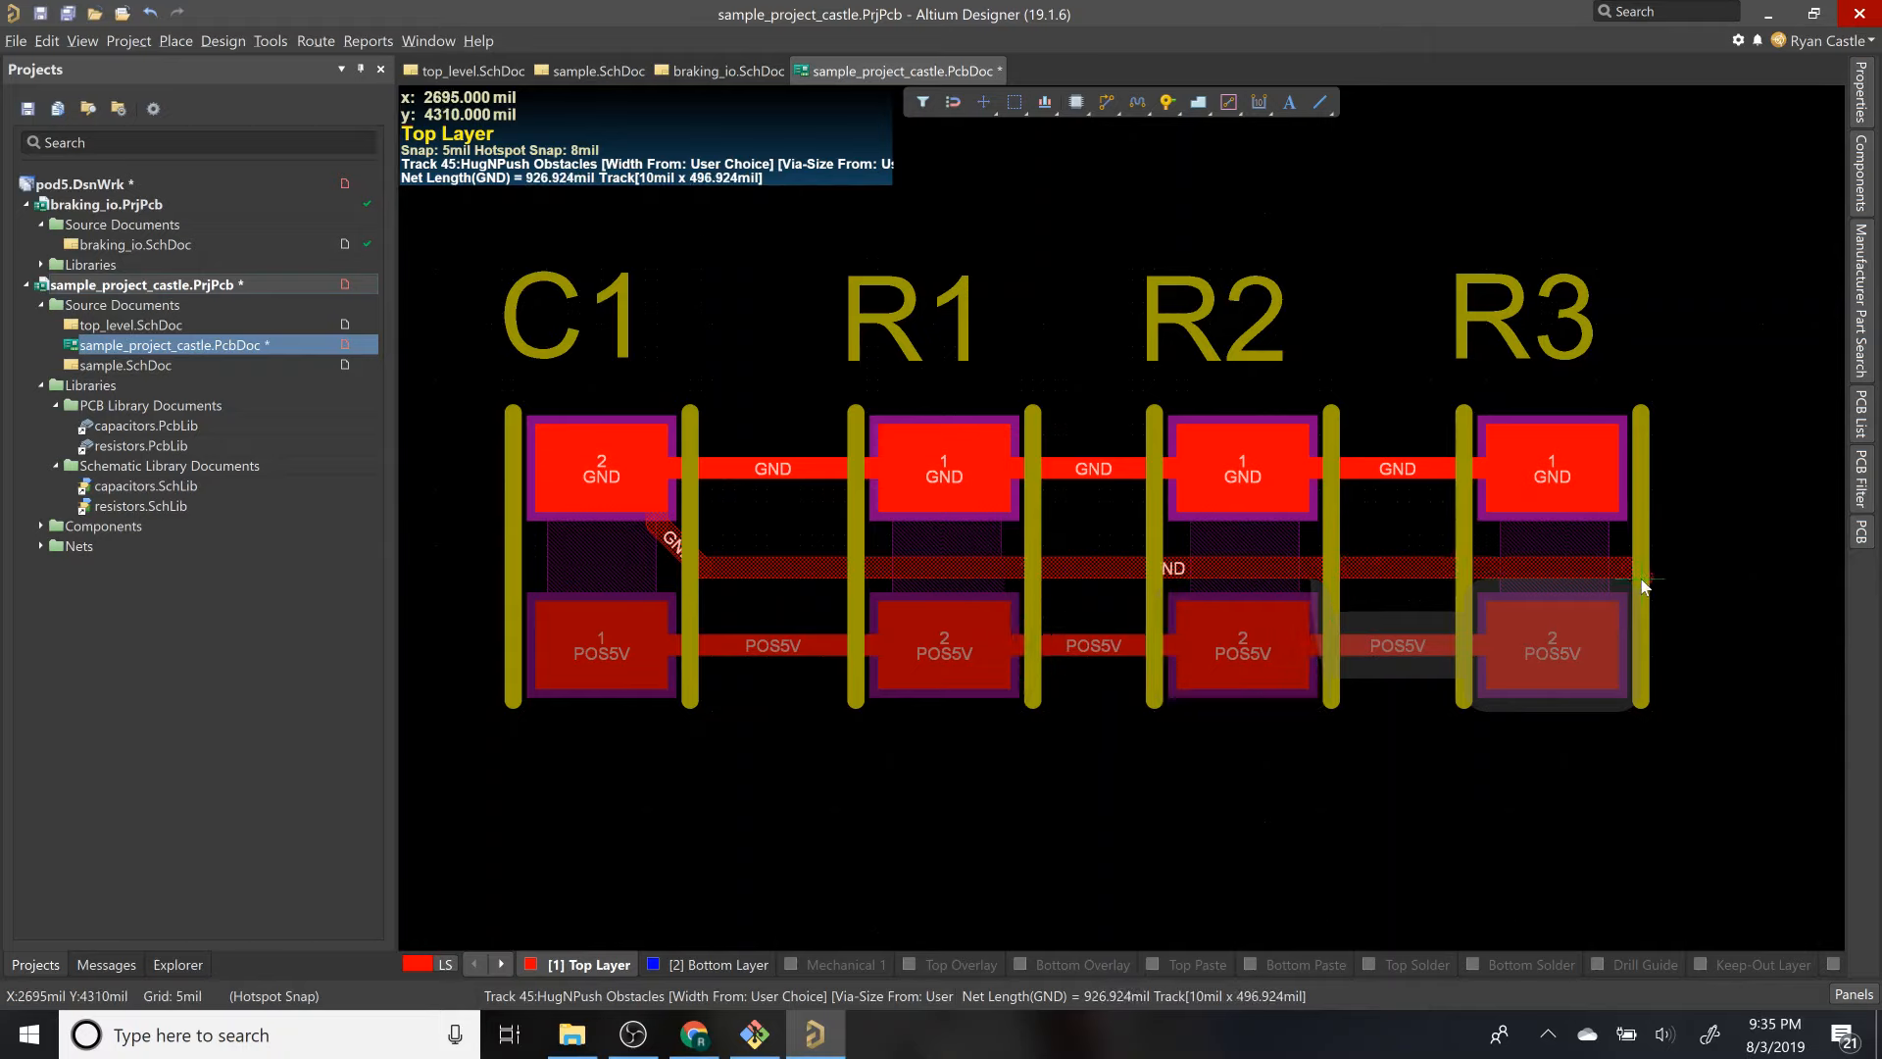
left_click(1621, 691)
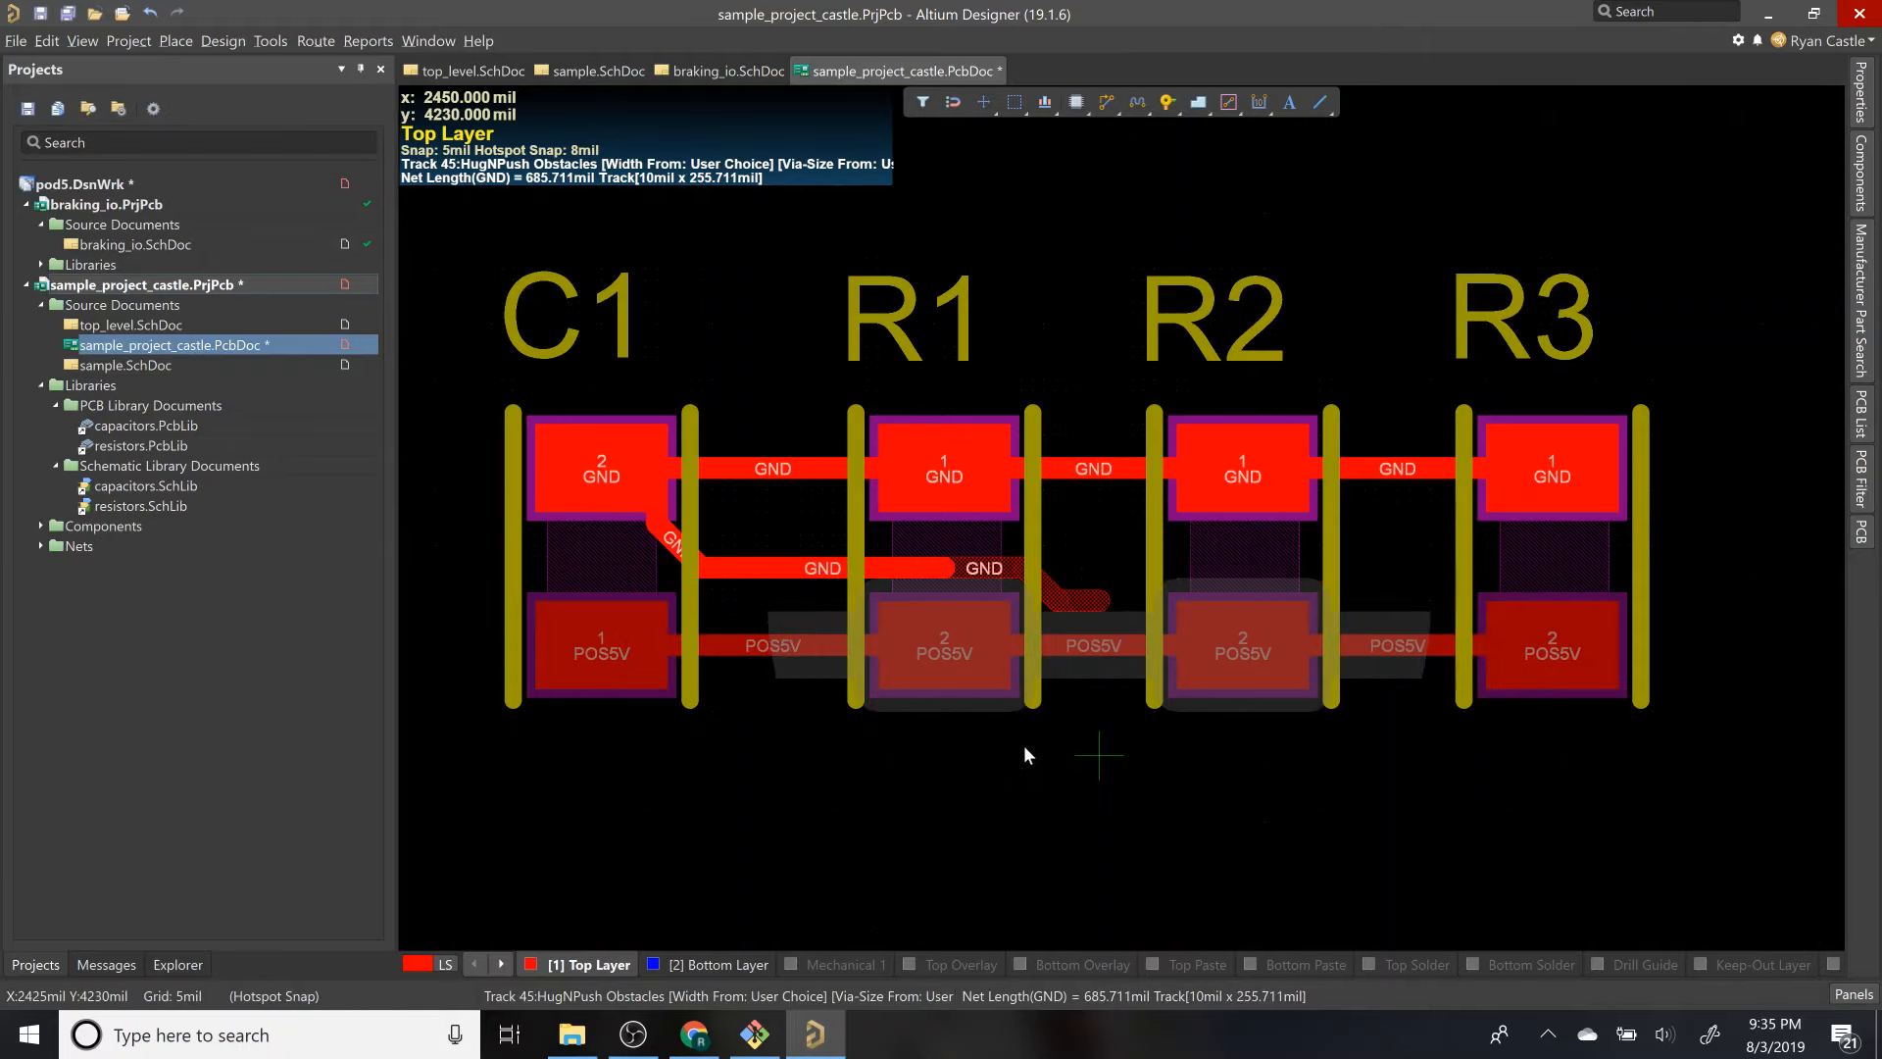
left_click(1390, 645)
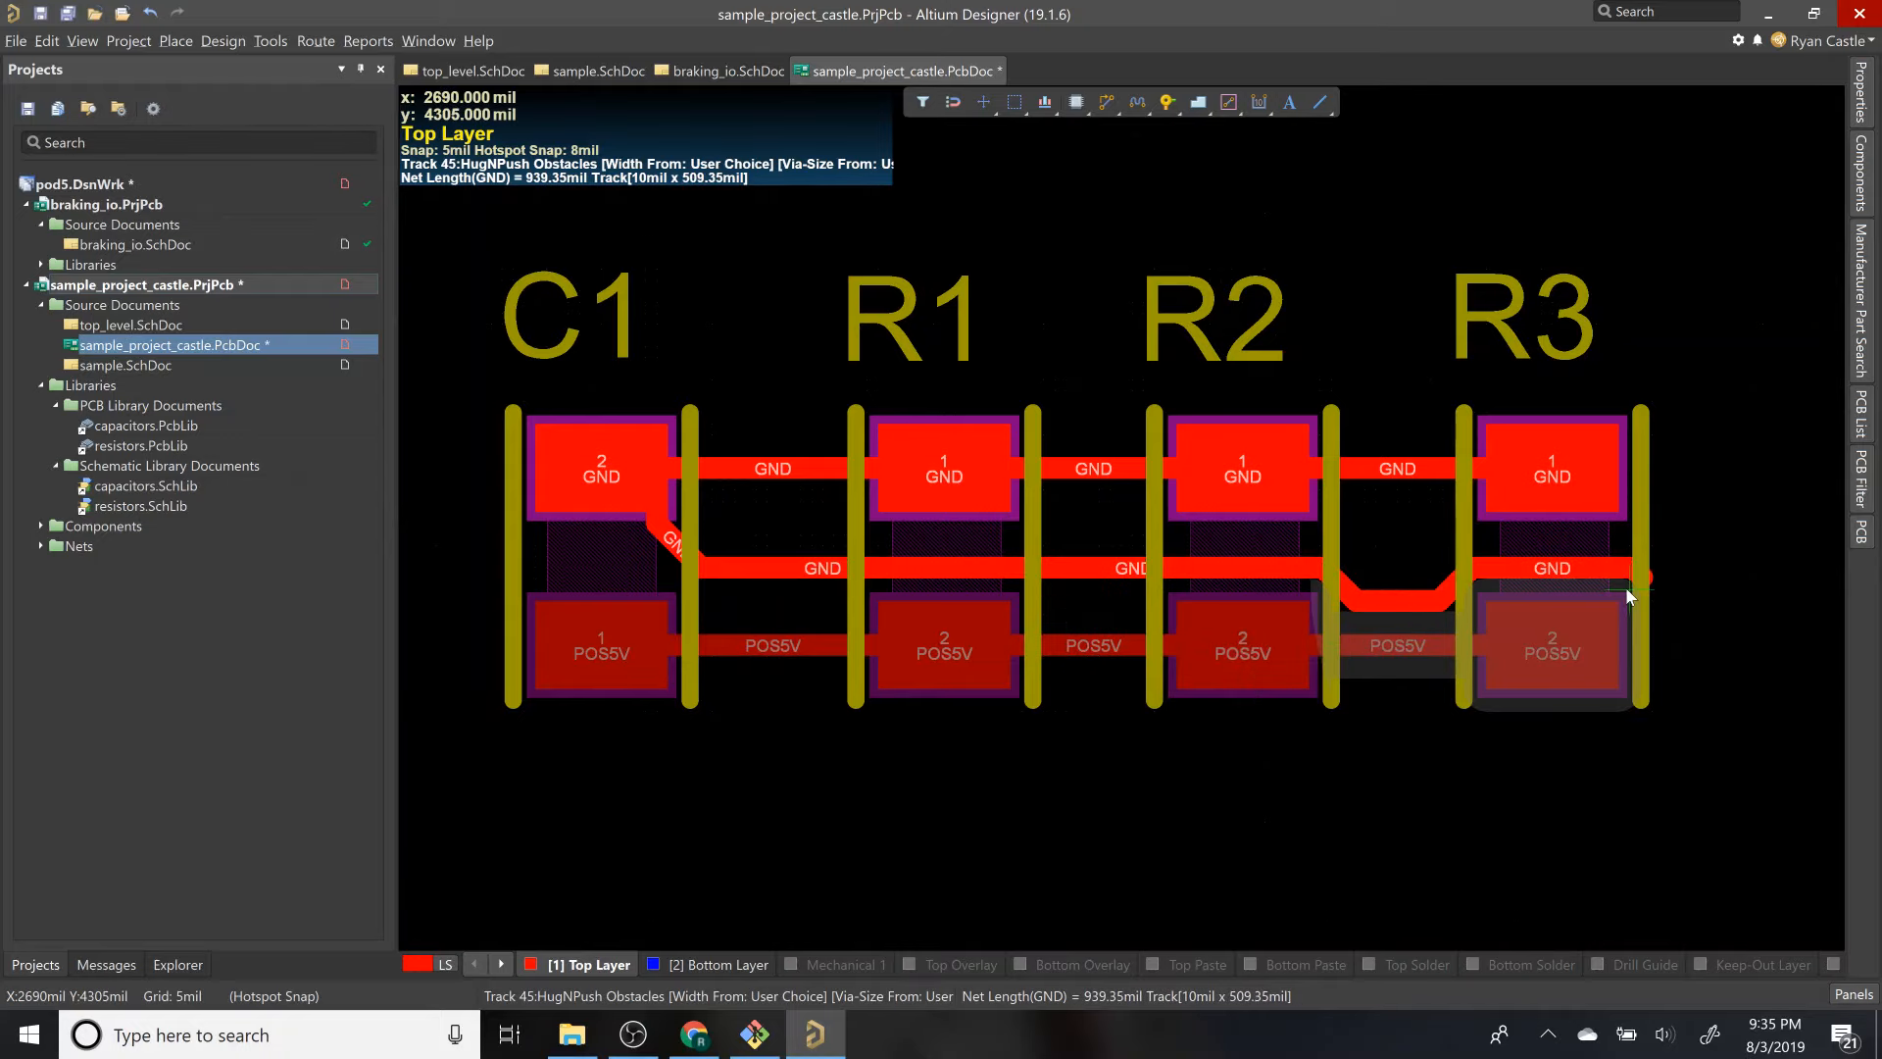
scroll(1431, 608, "up", 4, "ctrl")
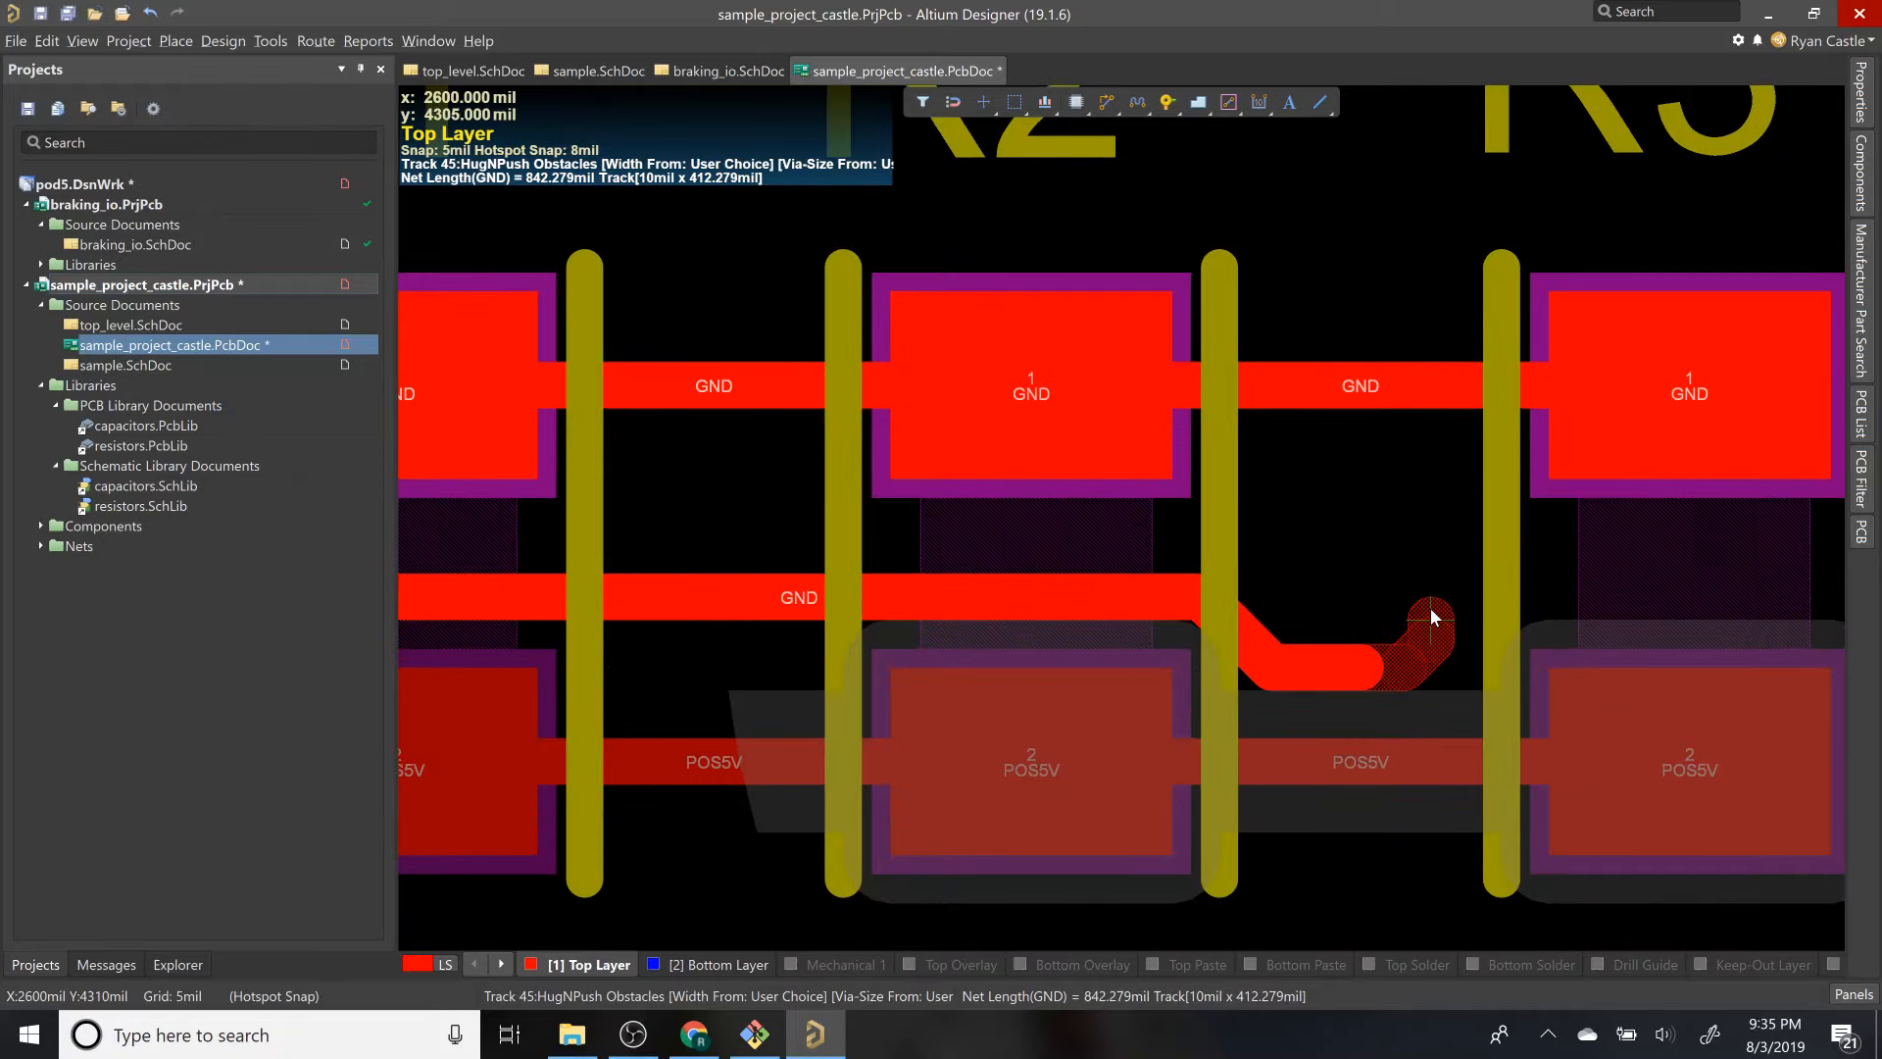
scroll(1431, 608, "down", 2)
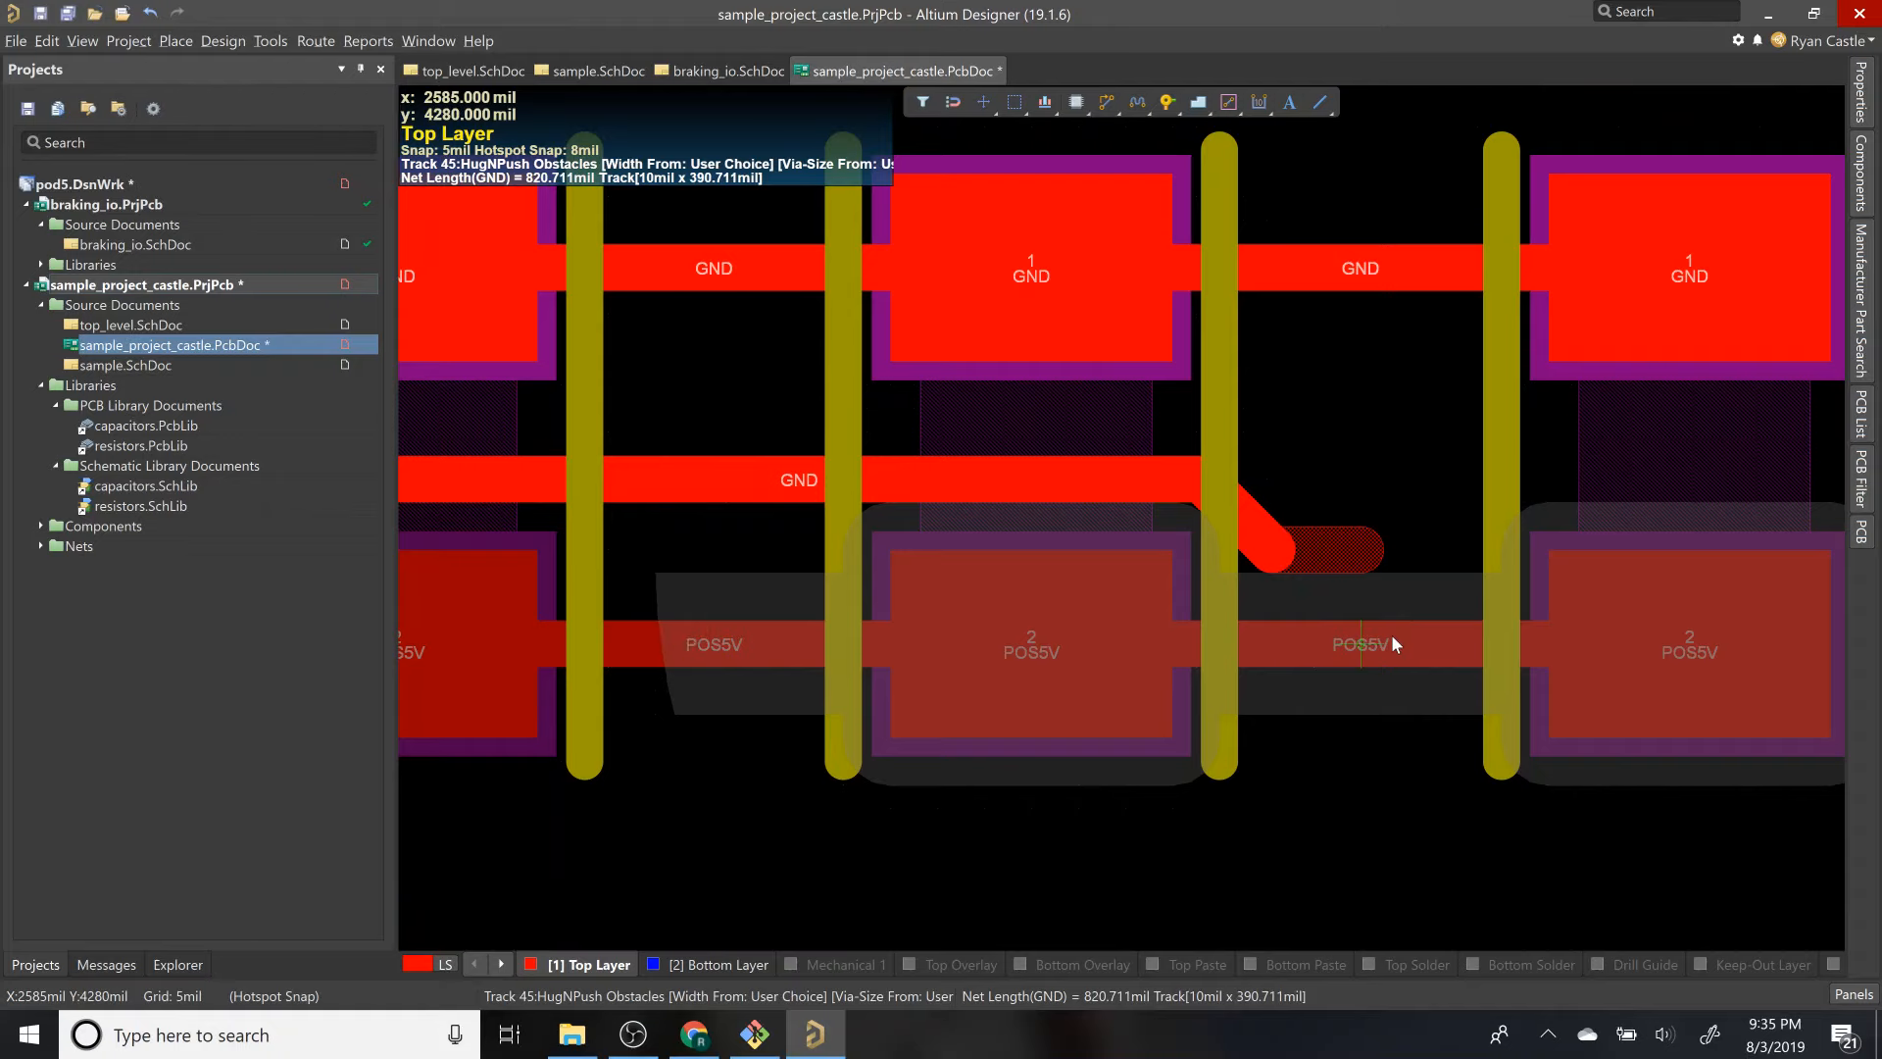
left_click(1392, 636)
right_click(1392, 636)
scroll(1392, 635, "down", 3, "ctrl")
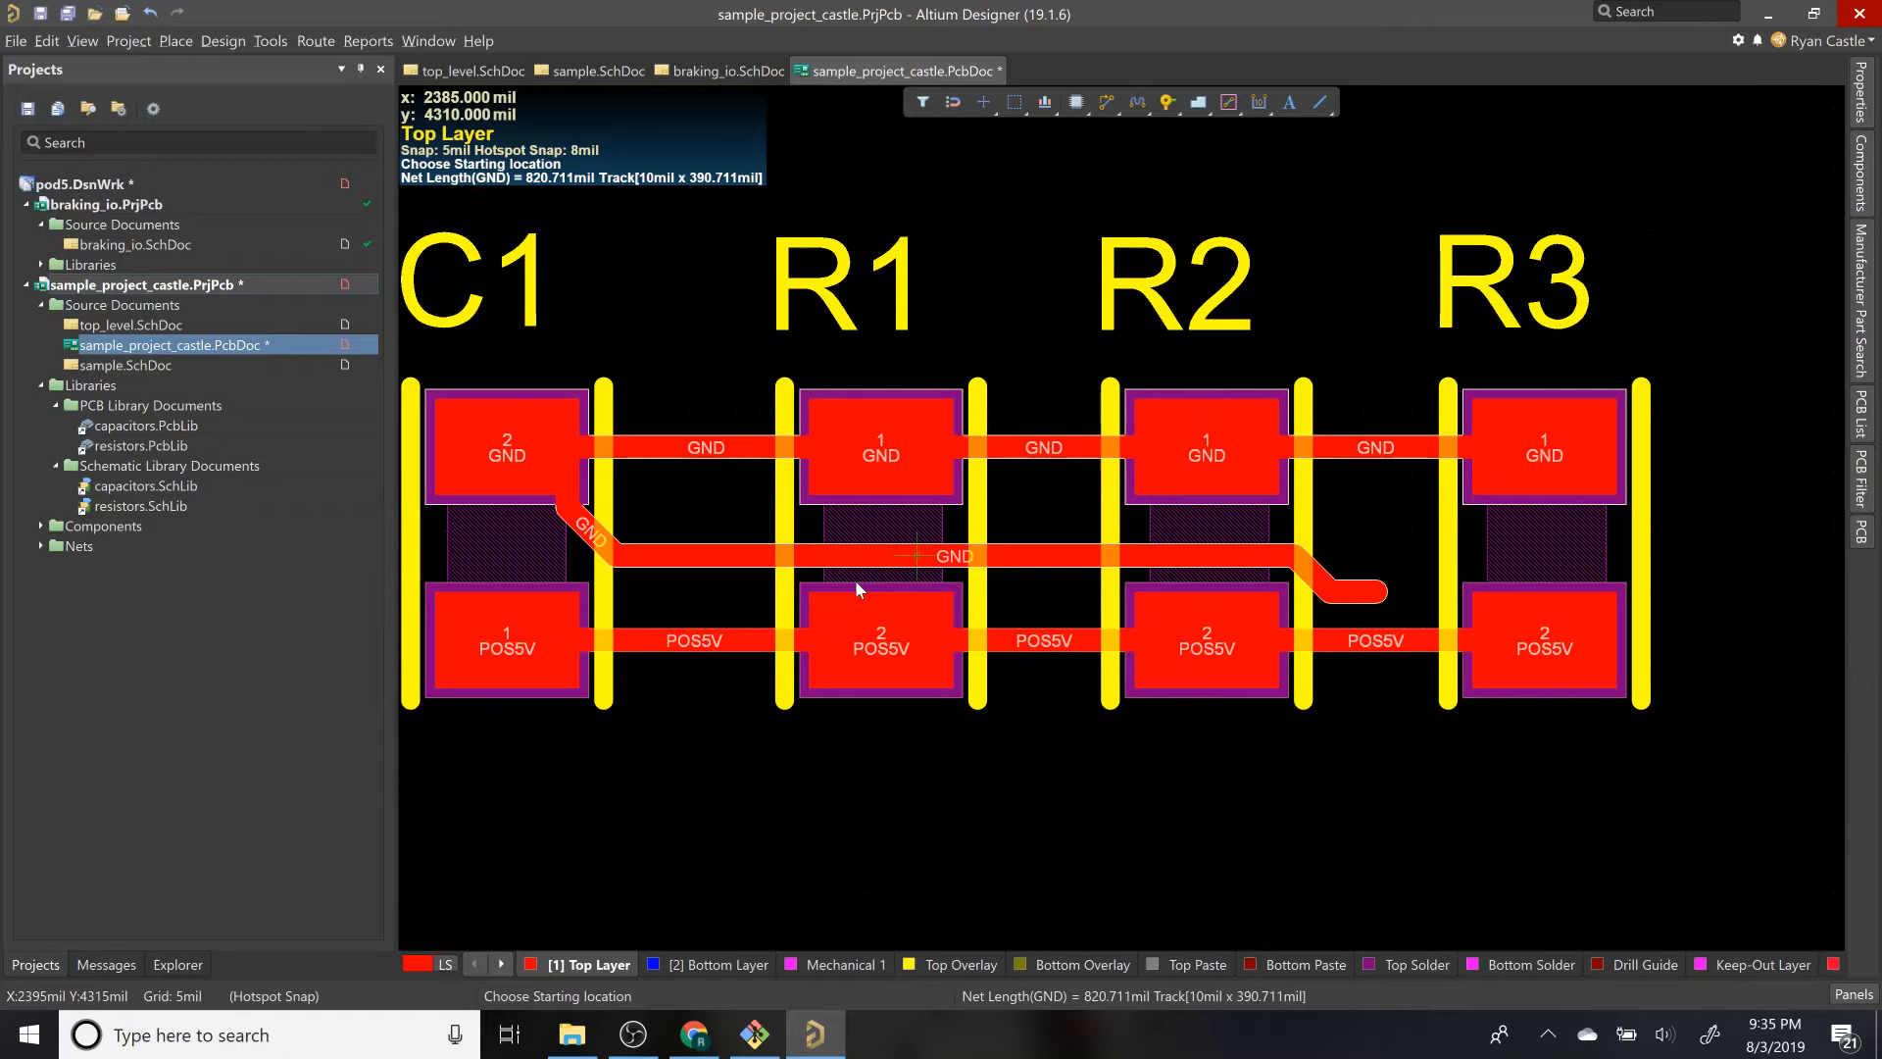
right_click(737, 566)
Step: Delete the extra GND track that runs between the two pad rows from C1 toward R3
left_click(737, 566)
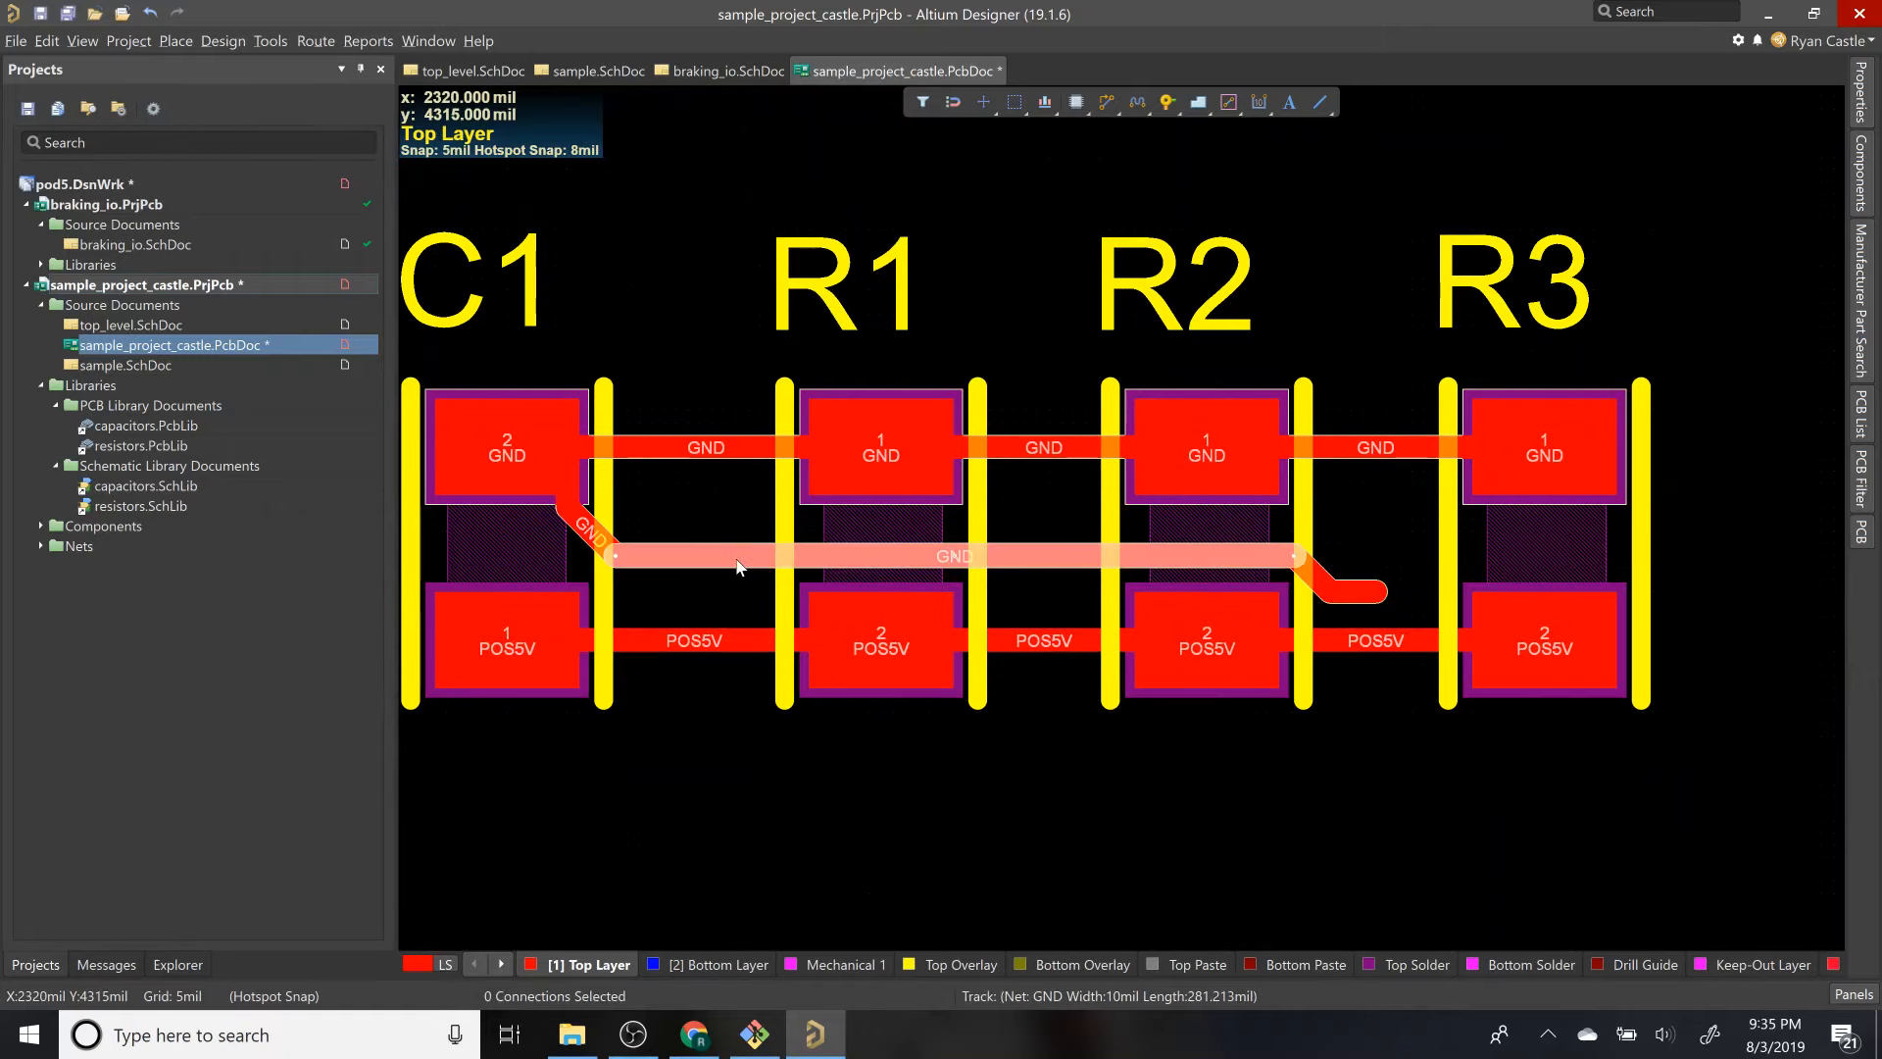
key("Delete")
scroll(733, 561, "down", 1, "ctrl")
scroll(733, 567, "down", 1, "ctrl")
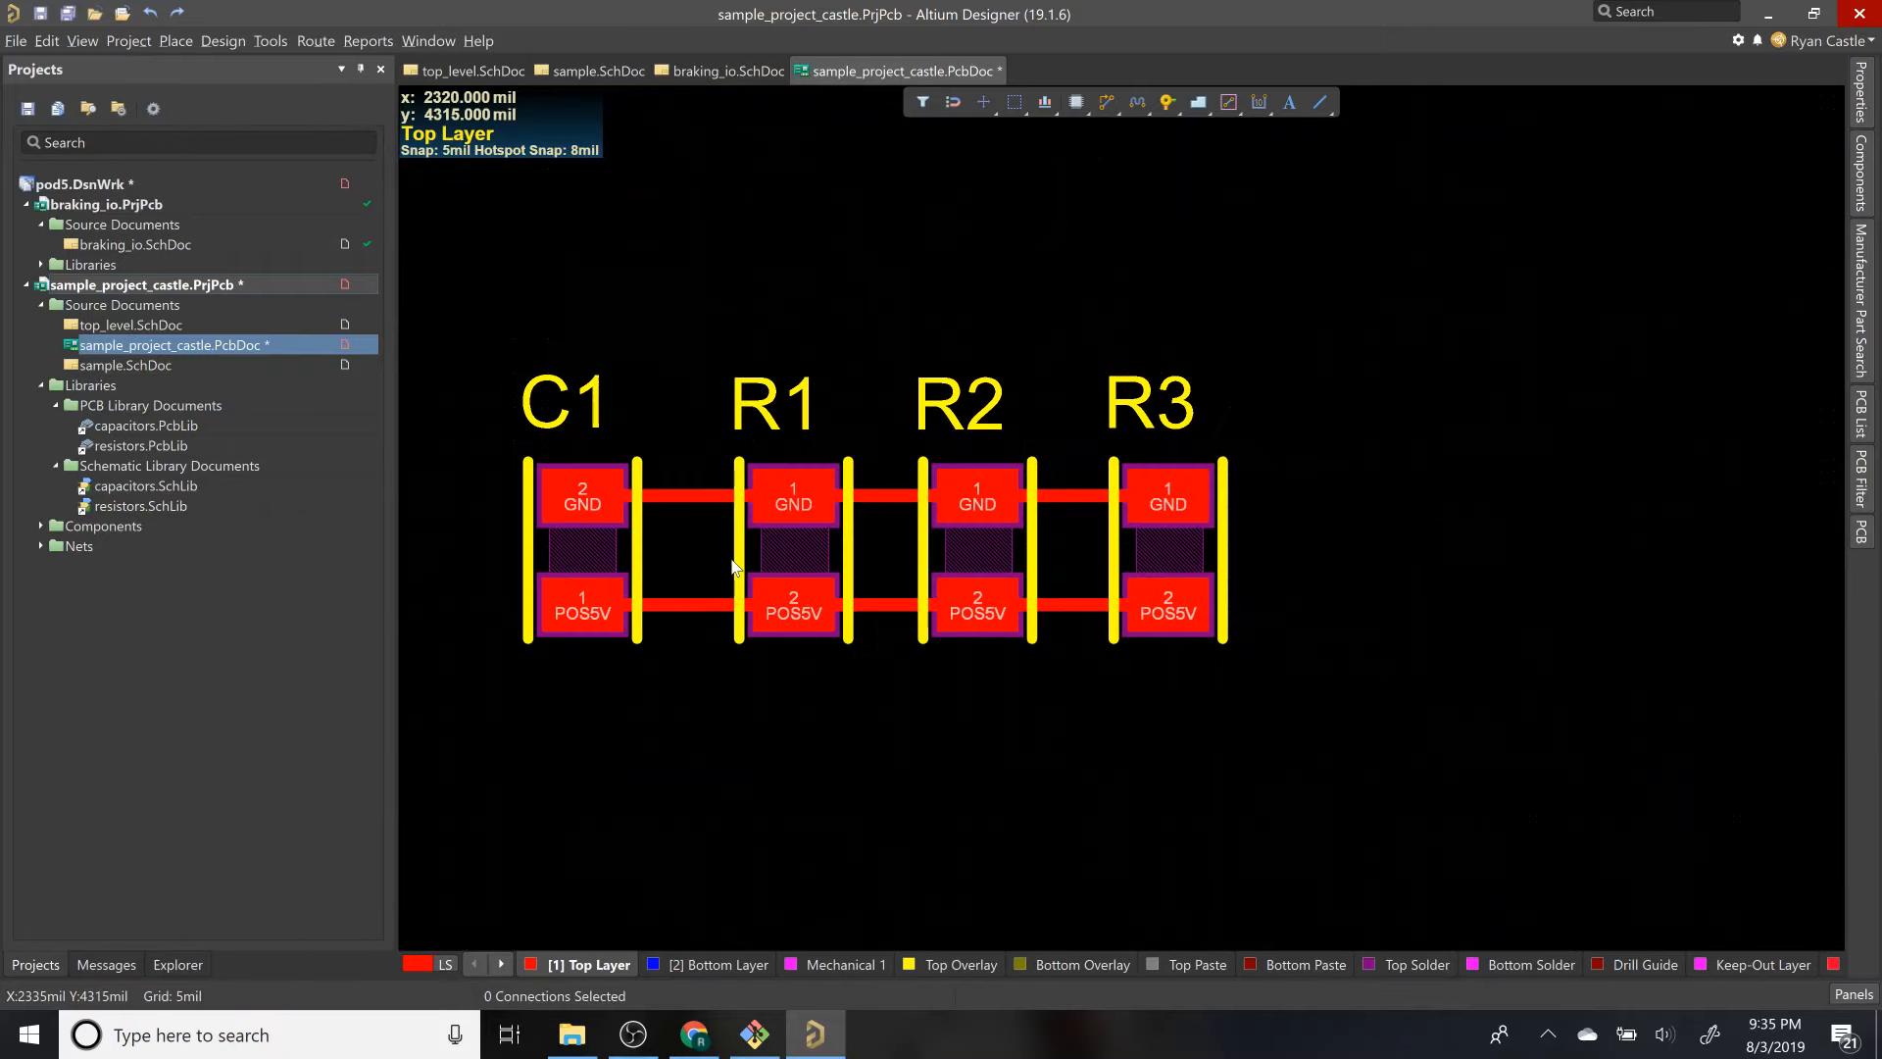
scroll(462, 590, "up", 1, "ctrl")
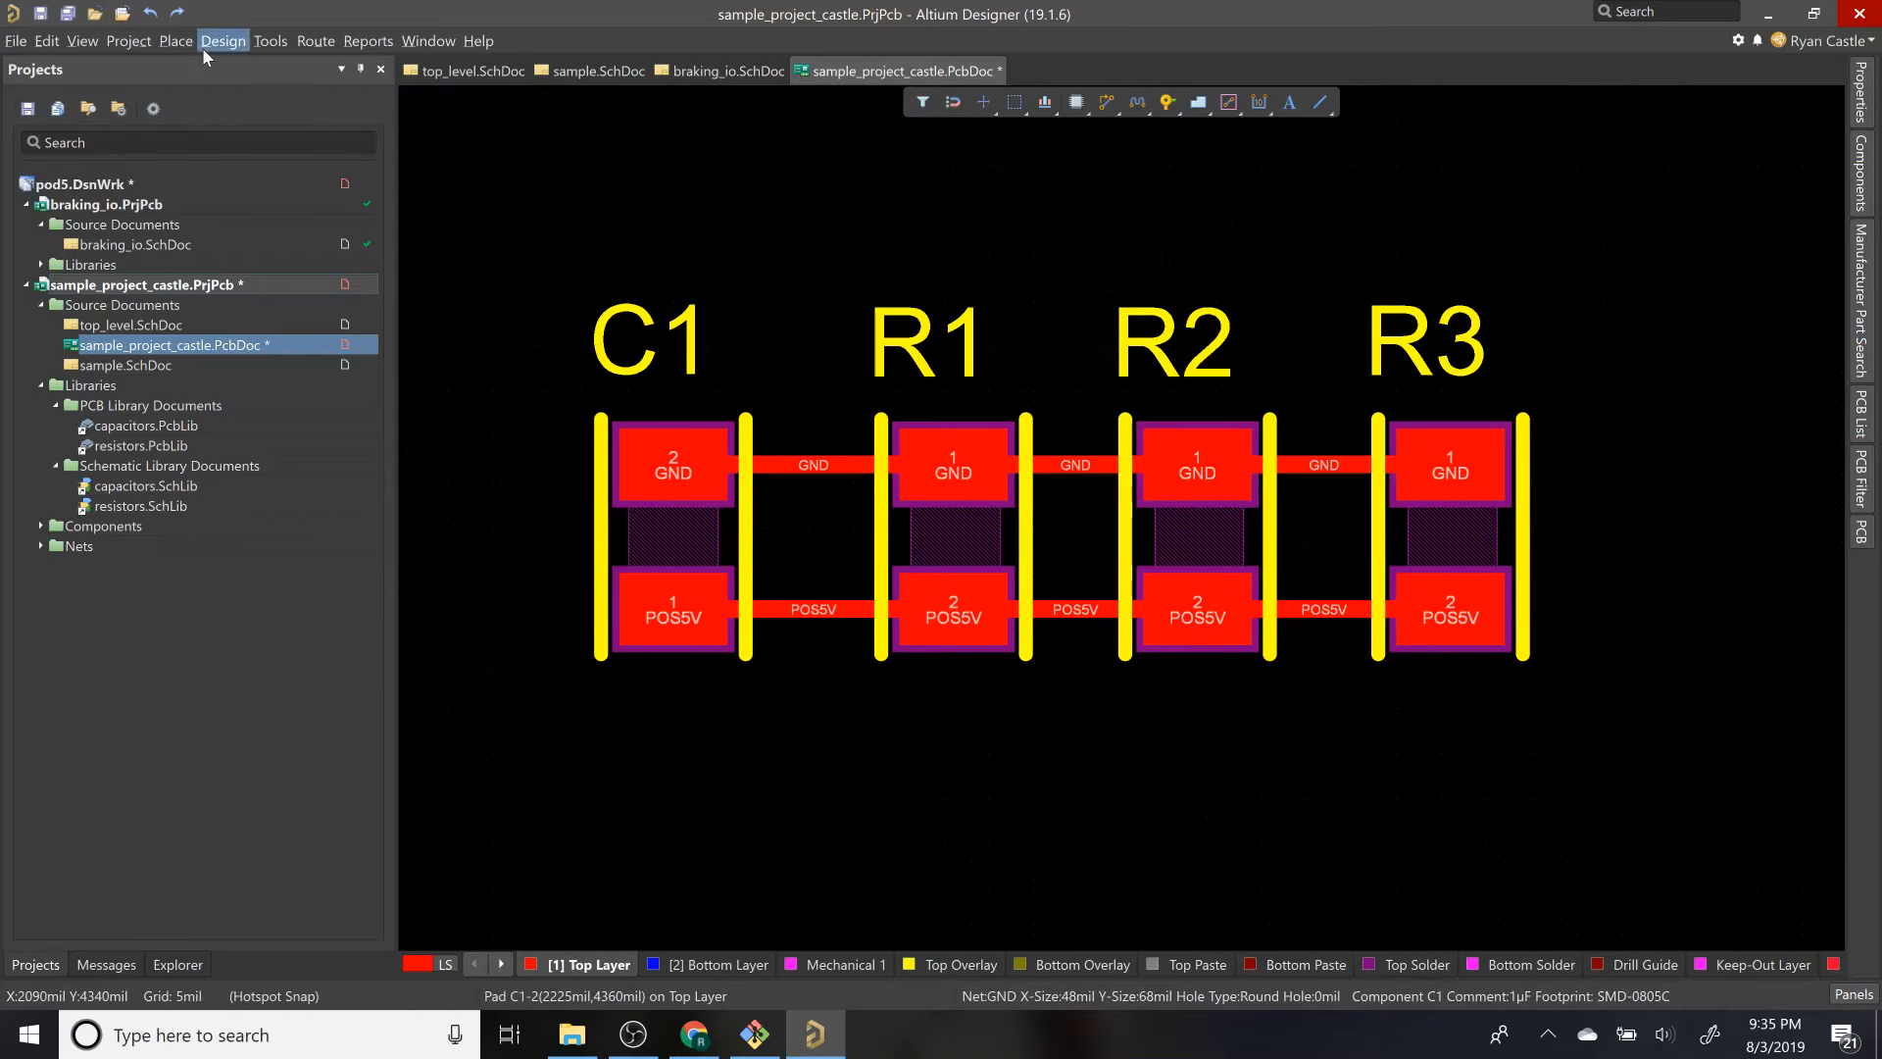
Step: Place a roughly rectangular polygon pour on the top layer covering the GND pads of C1, R1, R2 and R3
left_click(177, 49)
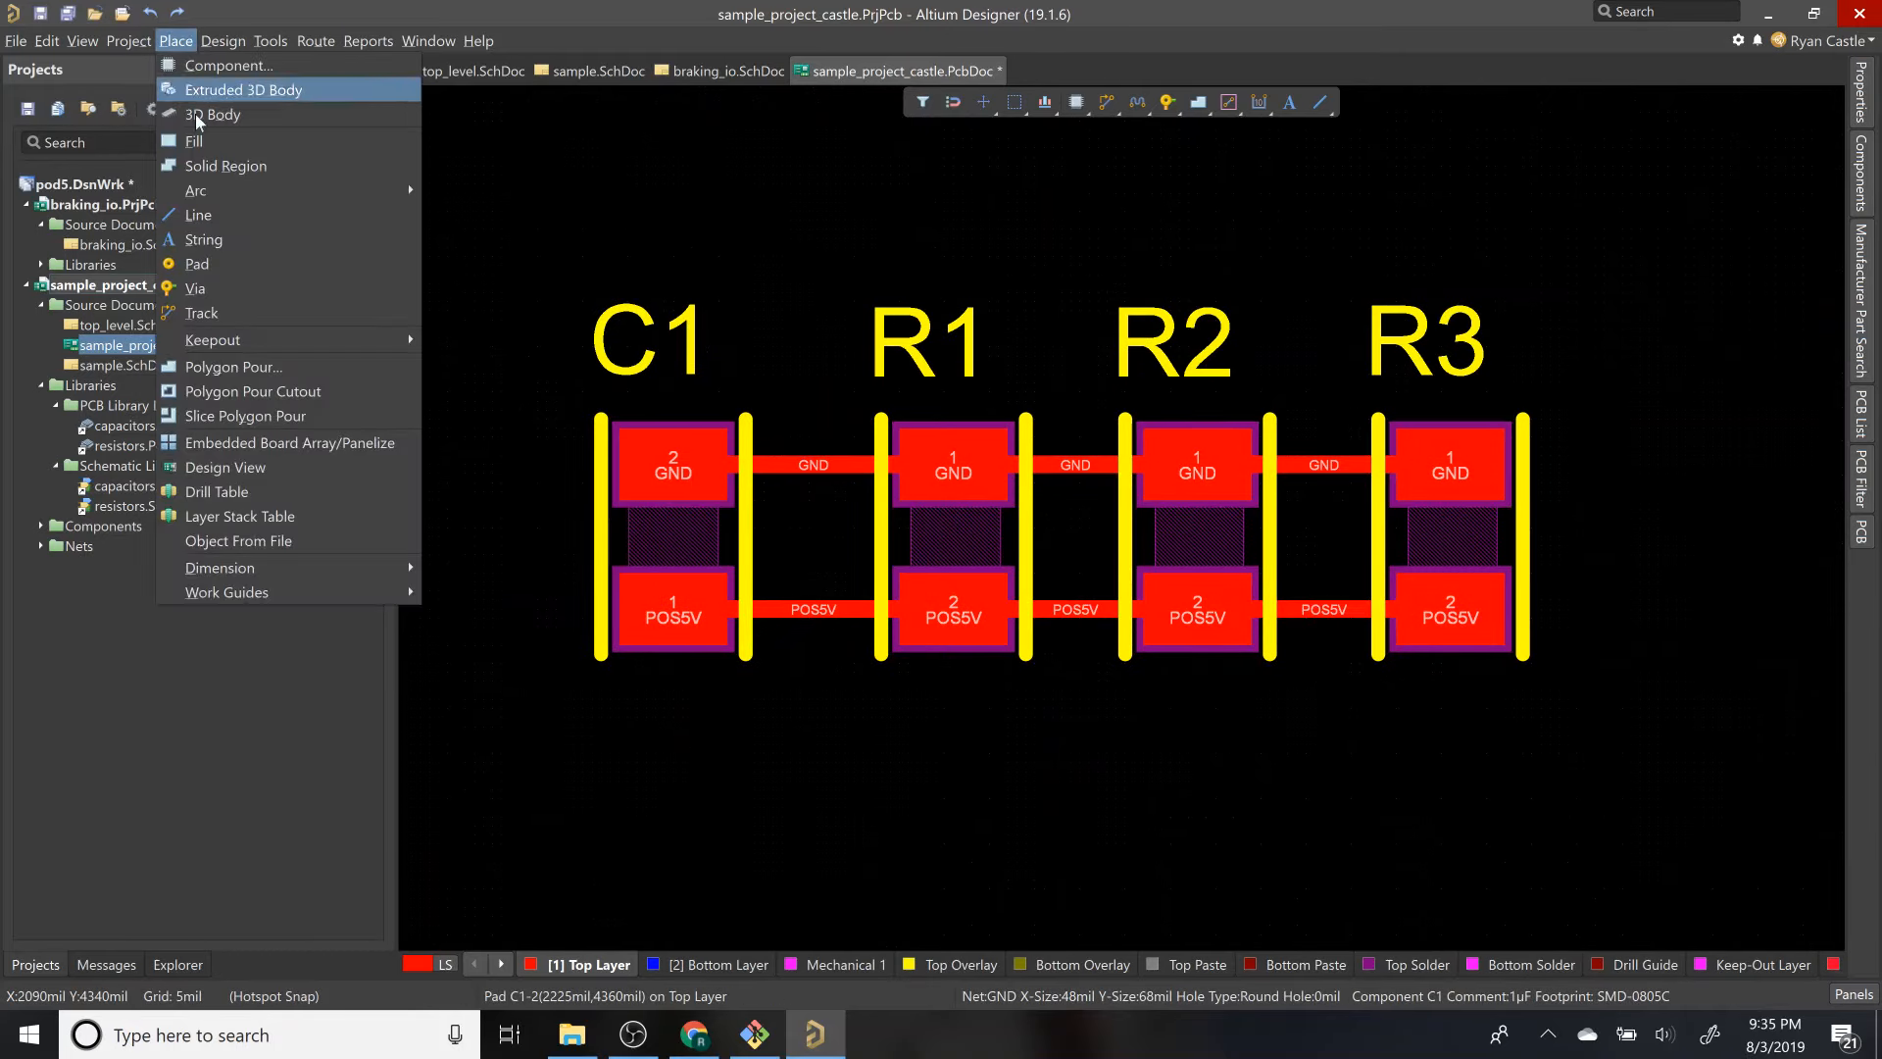
left_click(235, 368)
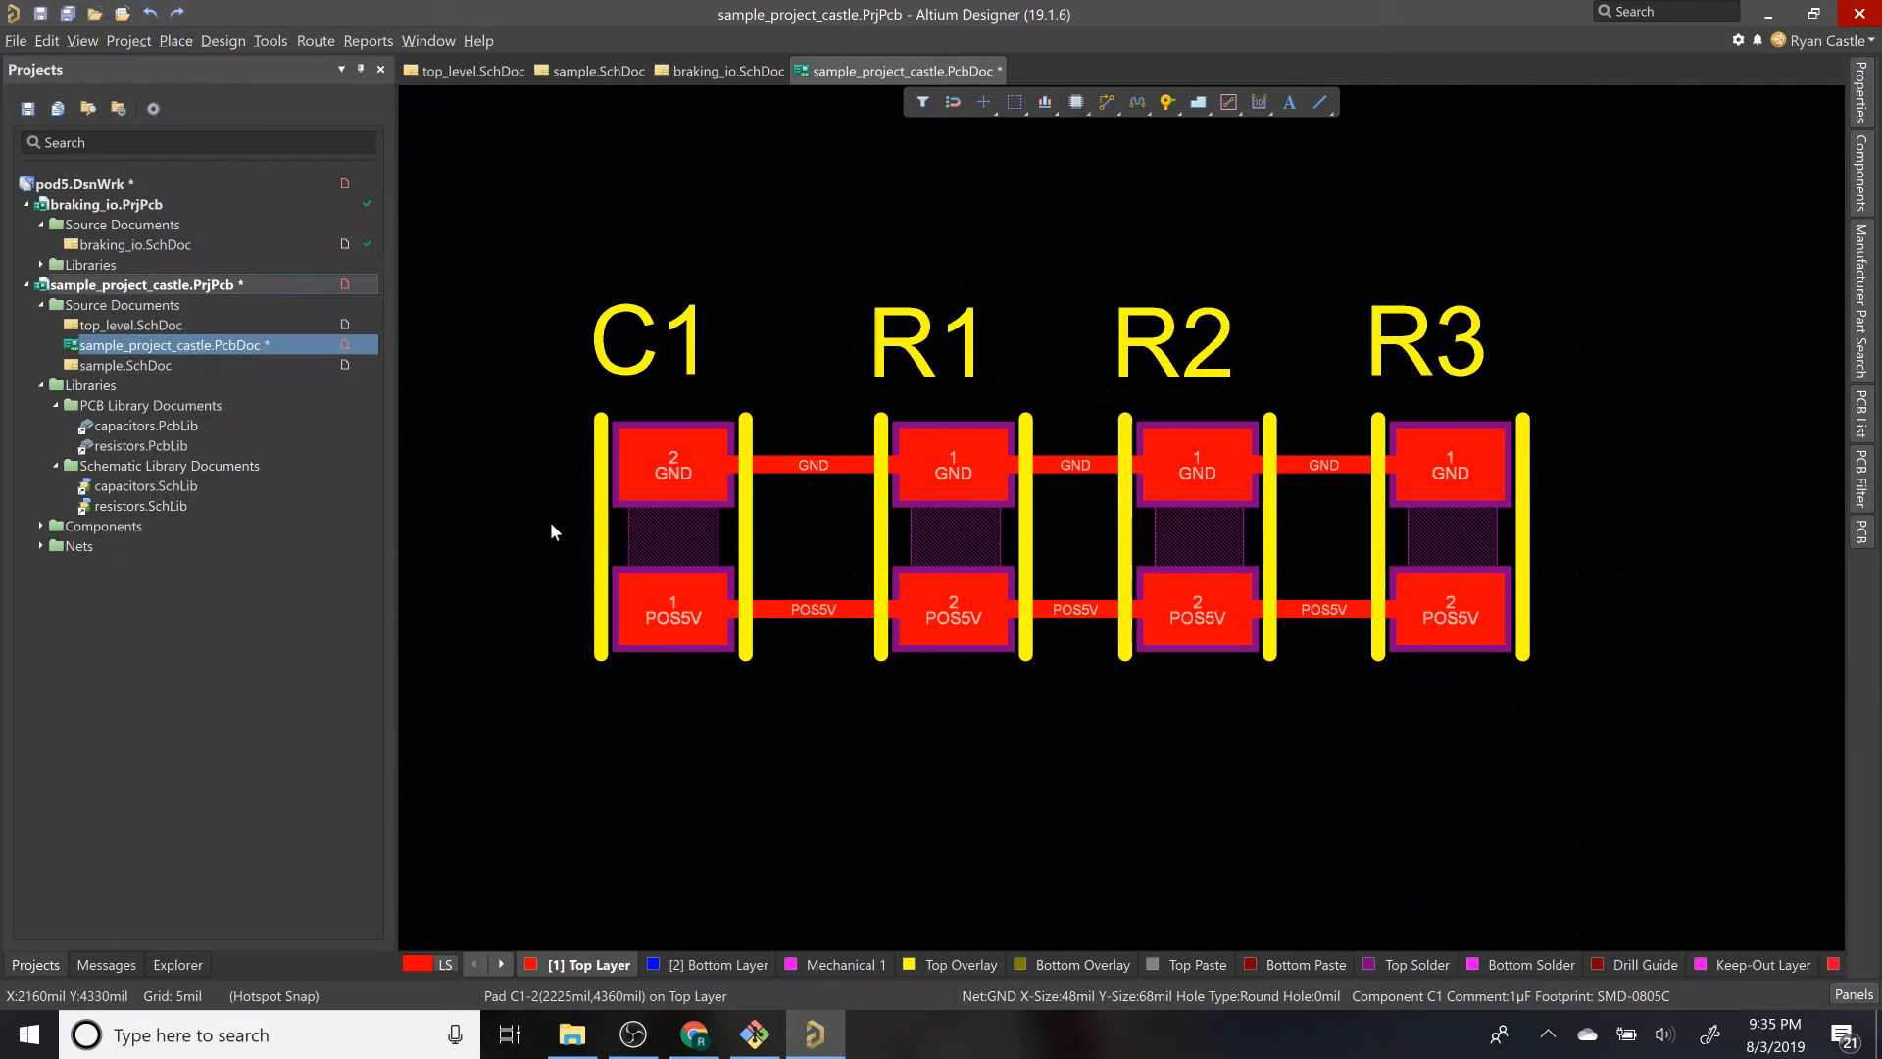
left_click(1042, 547)
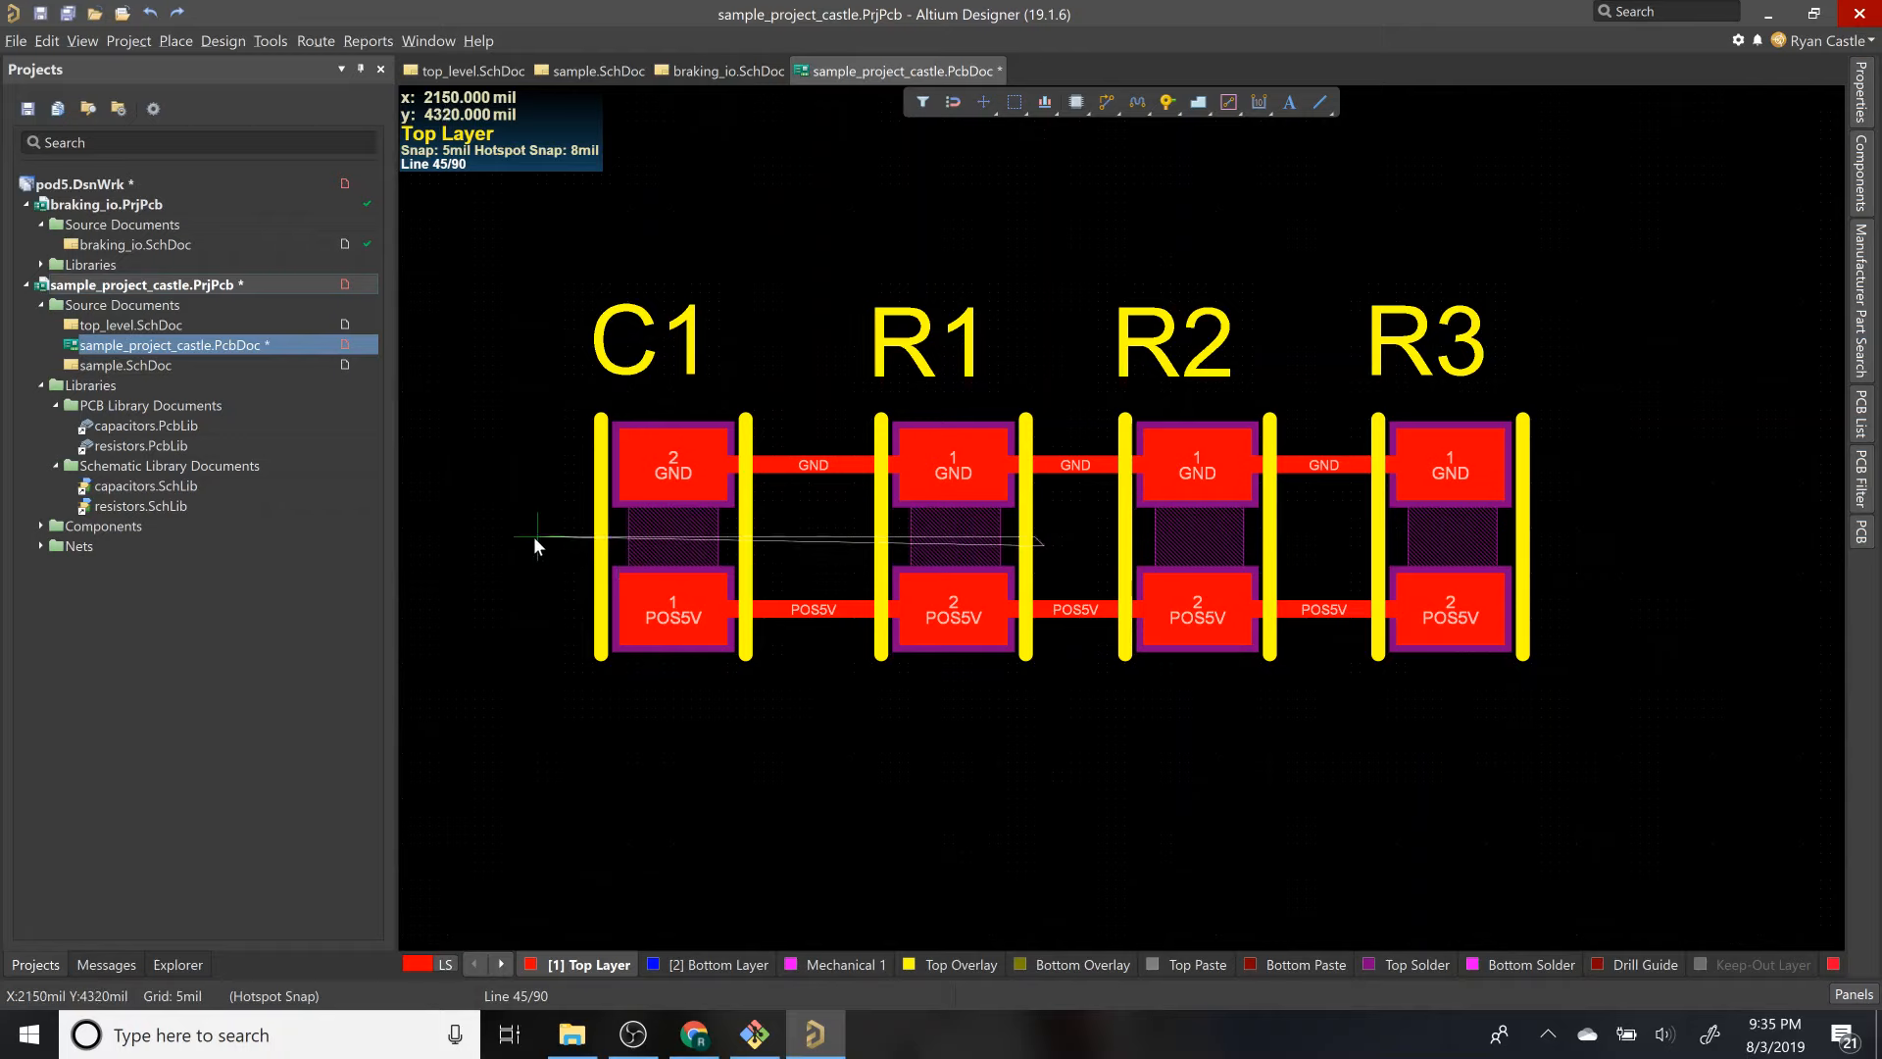
key("space")
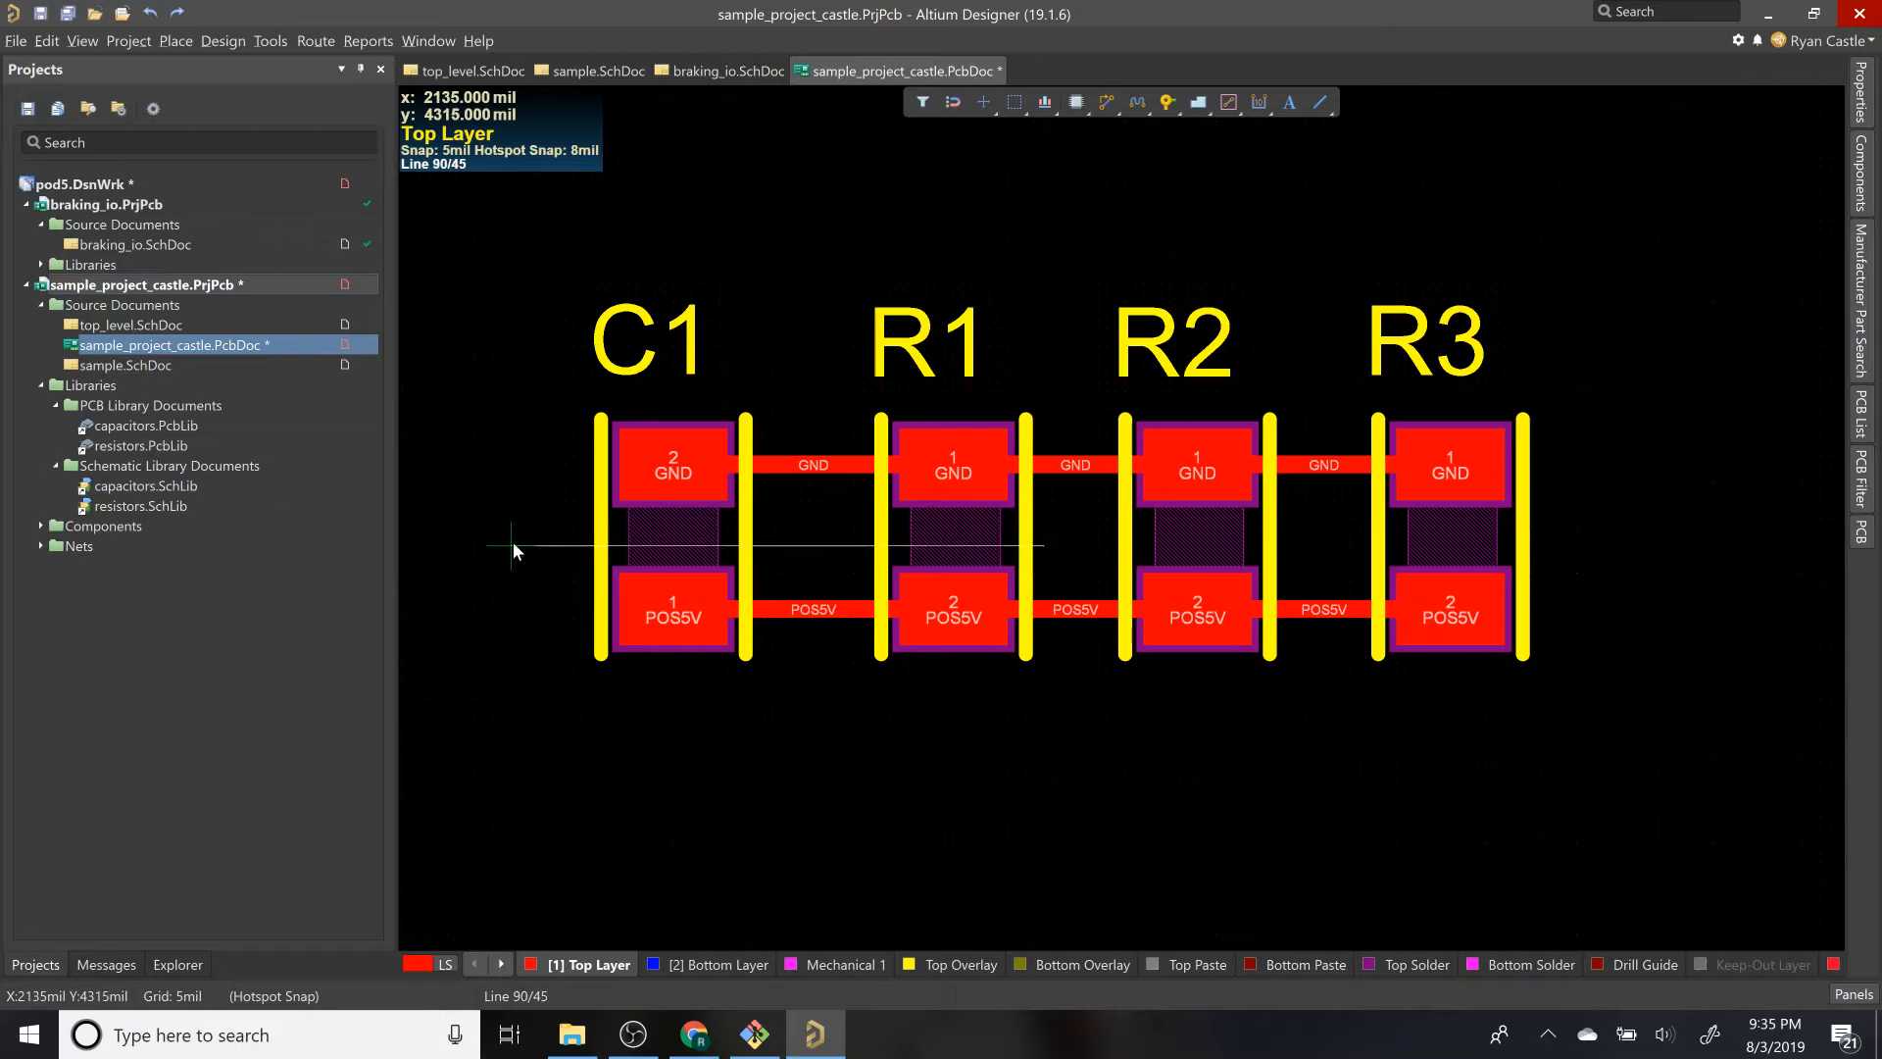
left_click(515, 315)
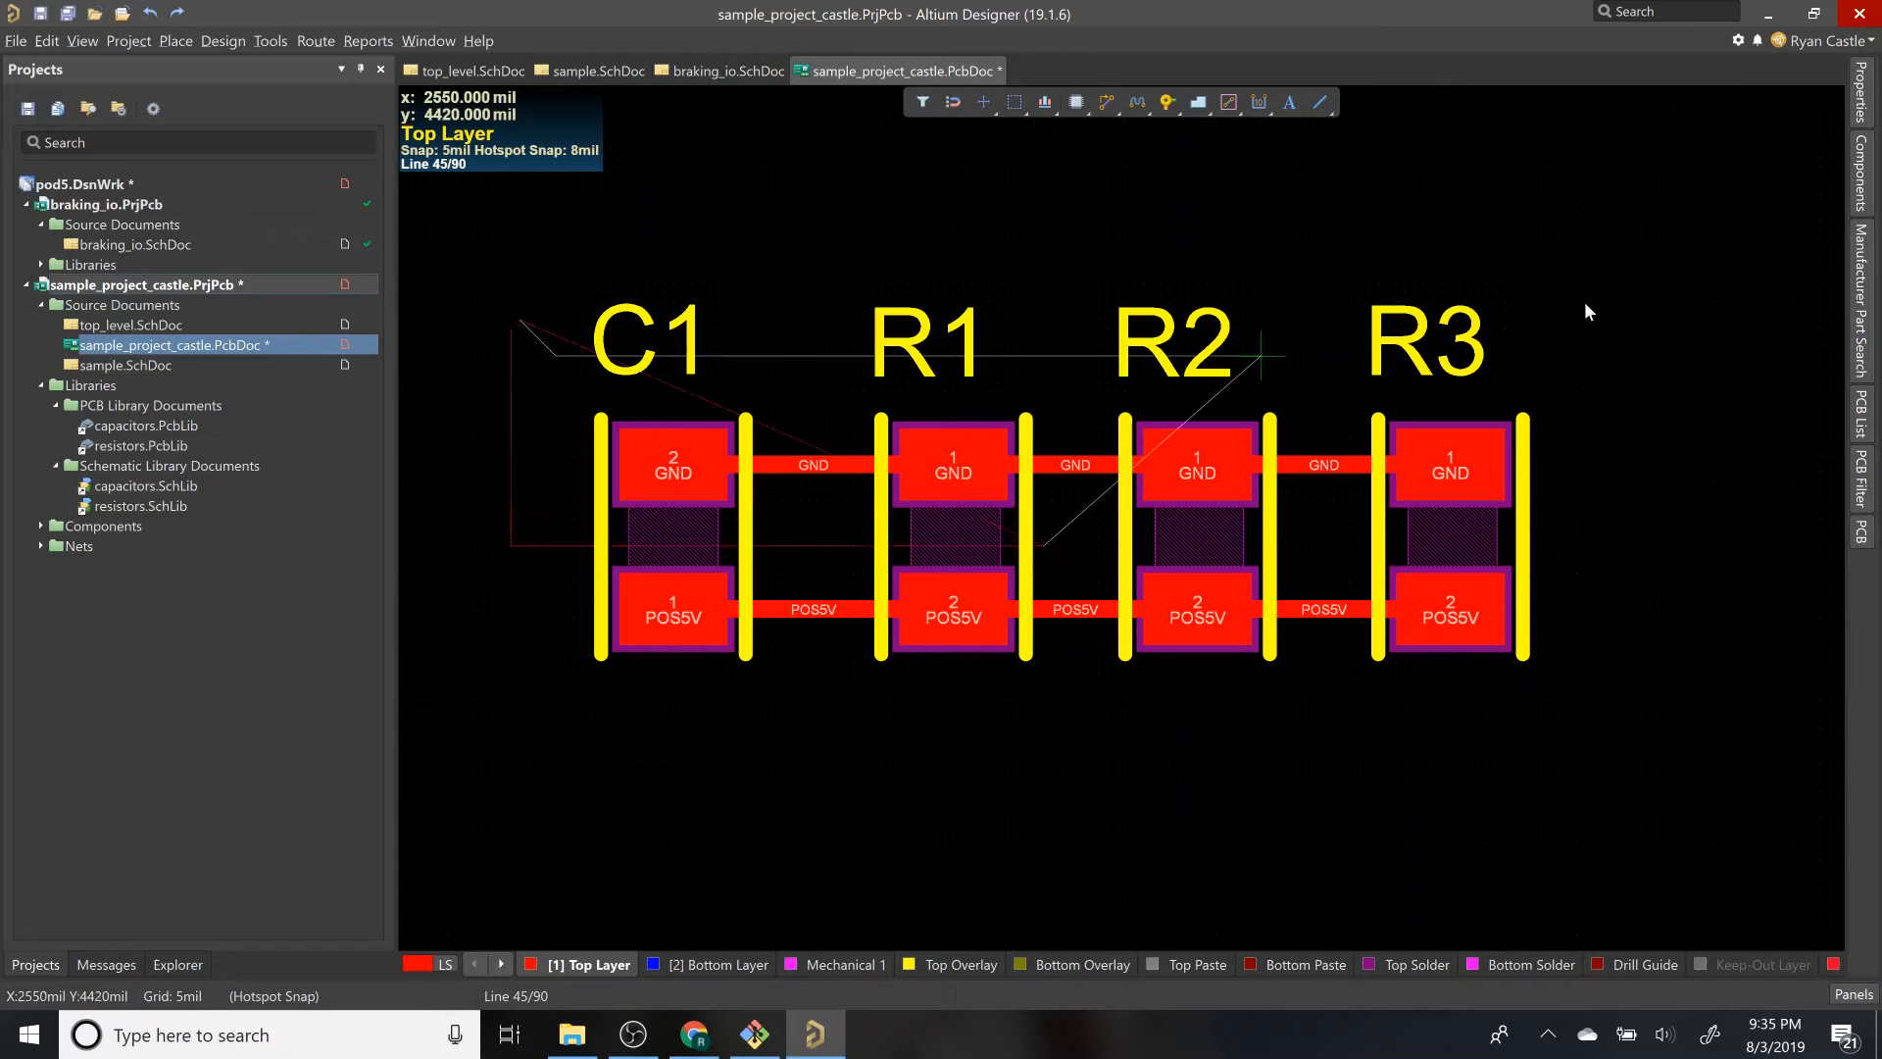
left_click(1686, 314)
left_click(1662, 551)
right_click(1343, 555)
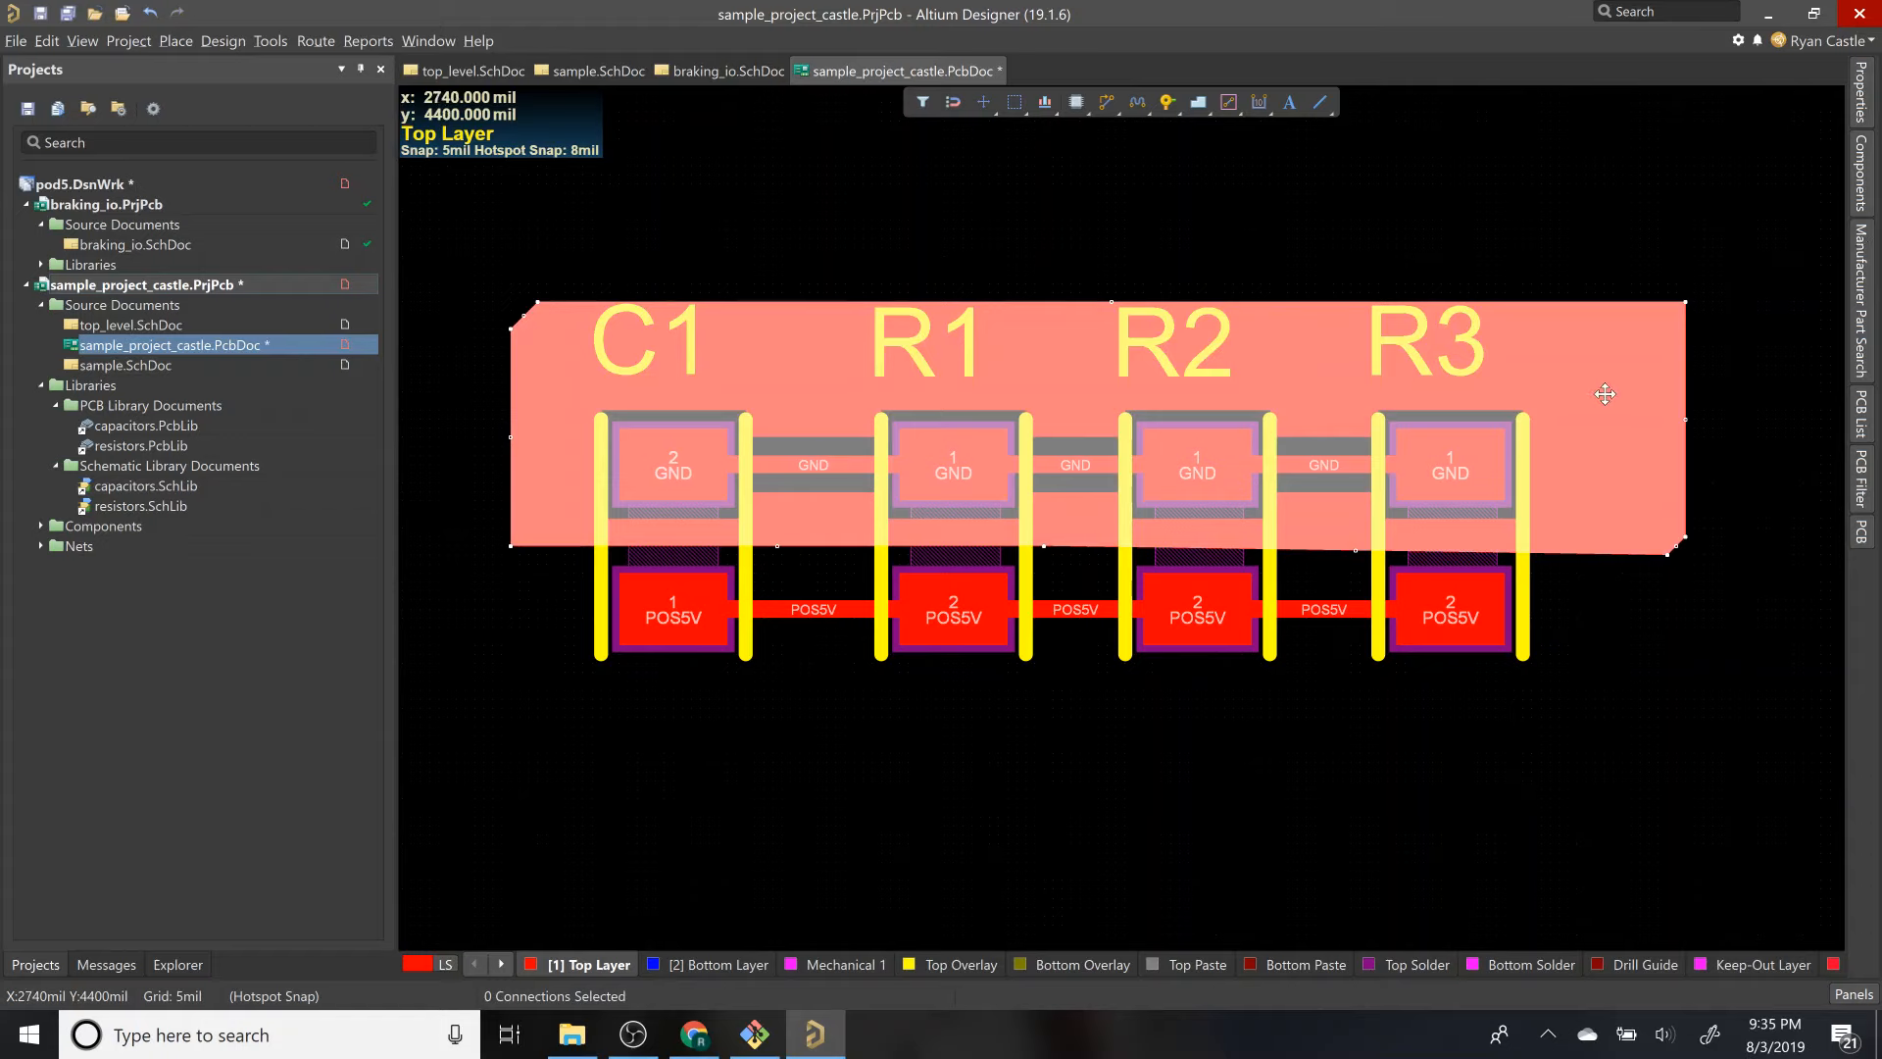
Step: Open the polygon pour's properties and assign it to the GND net
double_click(1634, 370)
left_click(1739, 273)
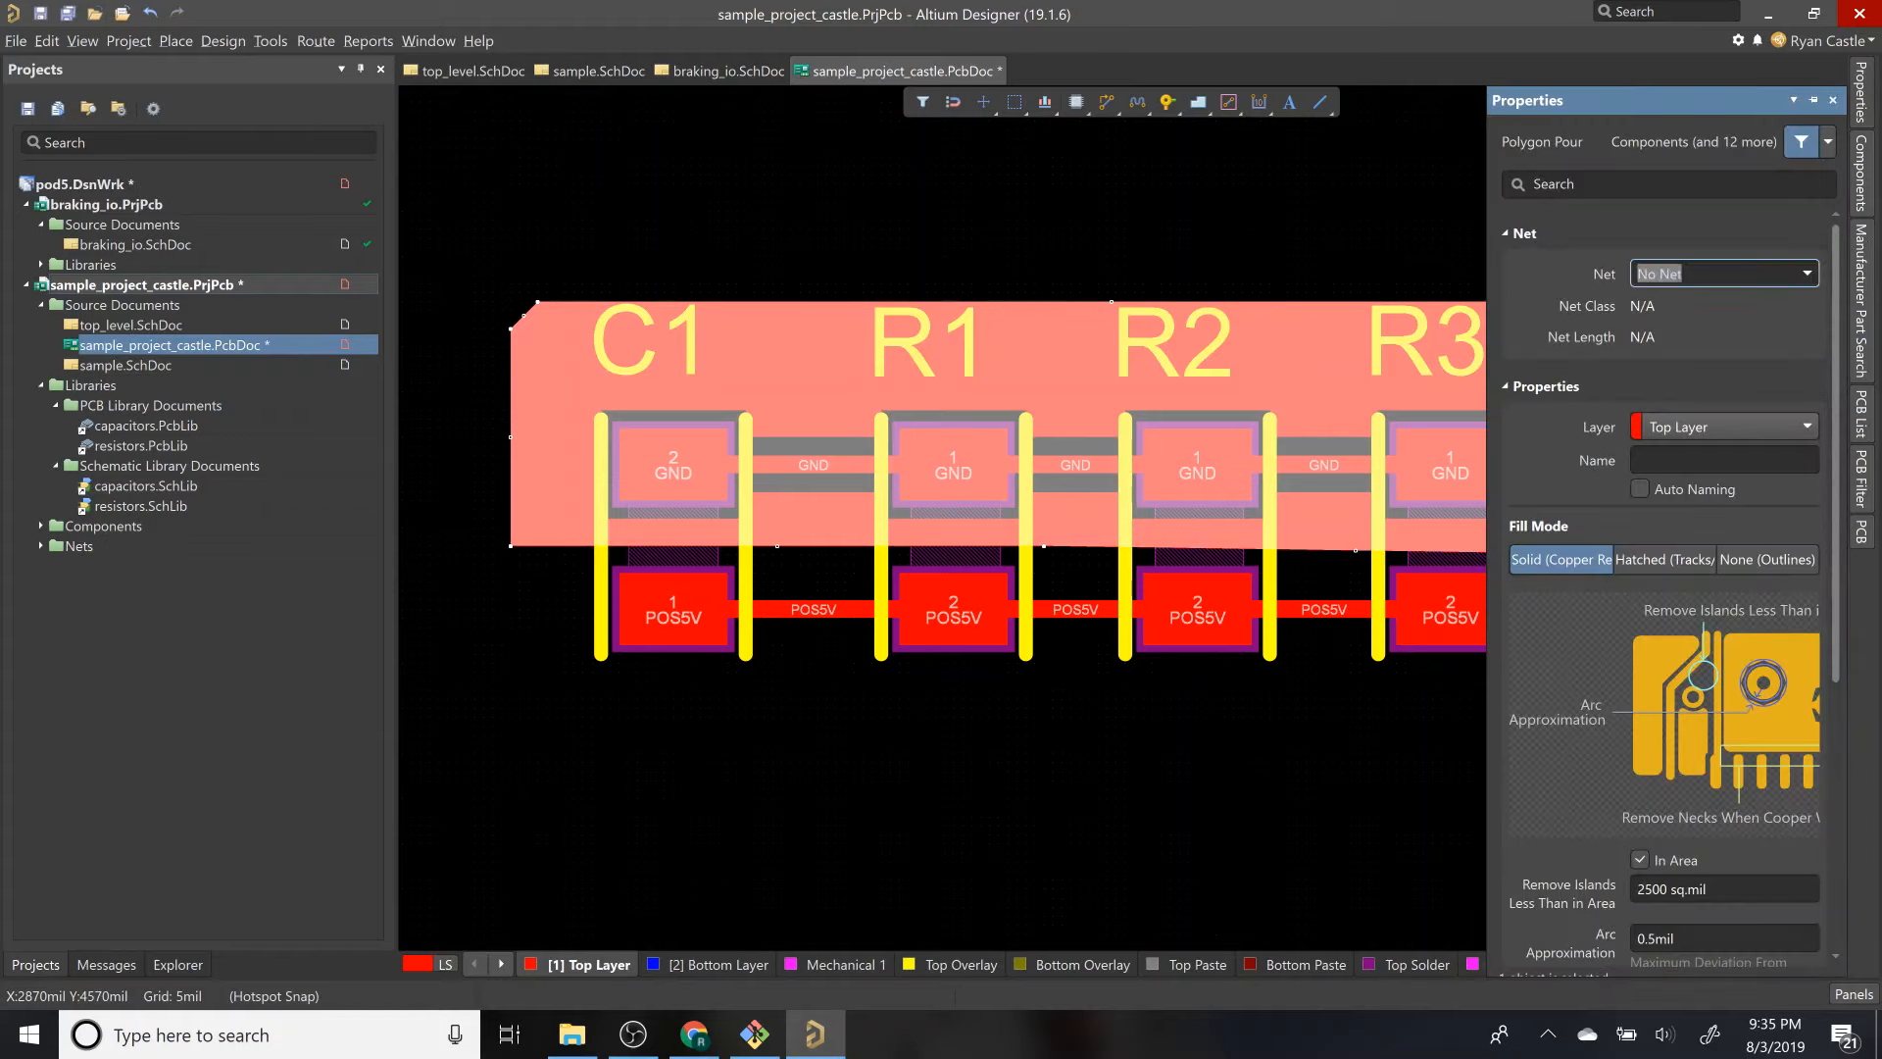
left_click(1801, 278)
left_click(1686, 325)
Step: Set the GND polygon to Pour Over All Same Net Objects, apply the change and deselect the polygon
scroll(1655, 737, "down", 5)
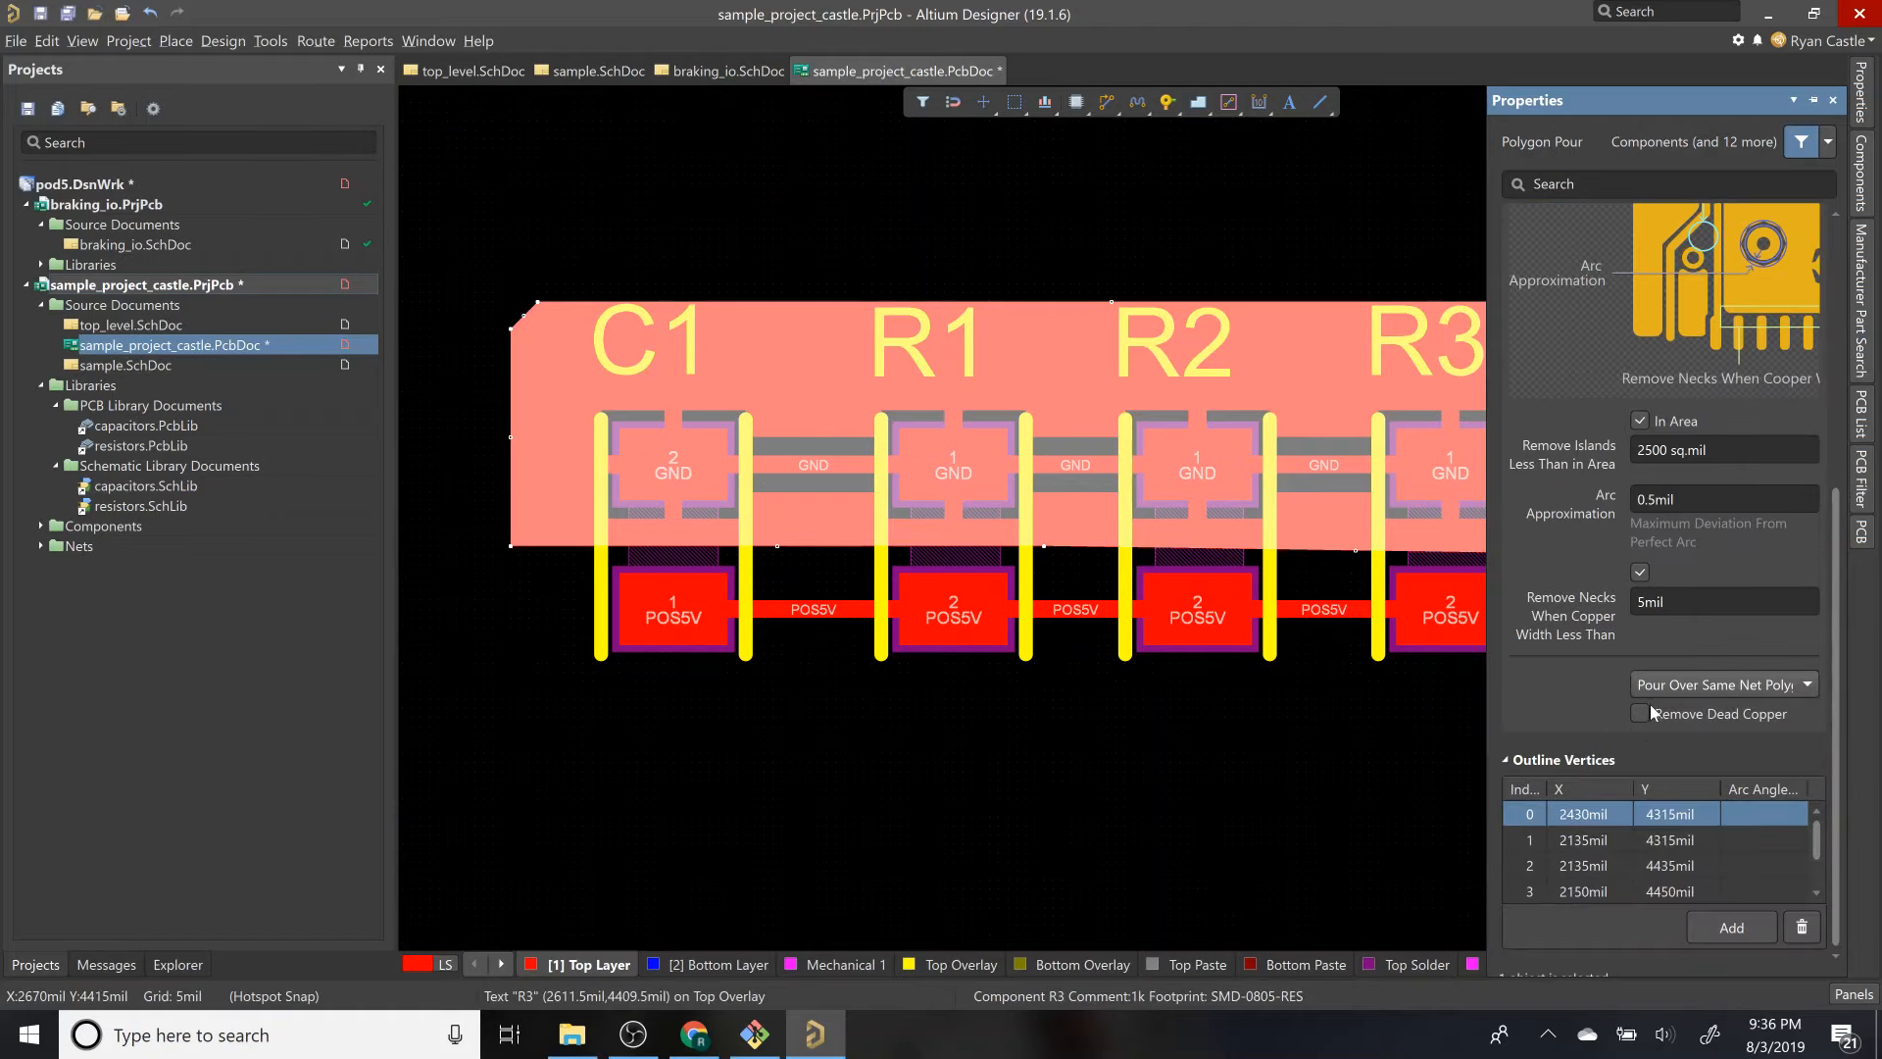
left_click(1689, 687)
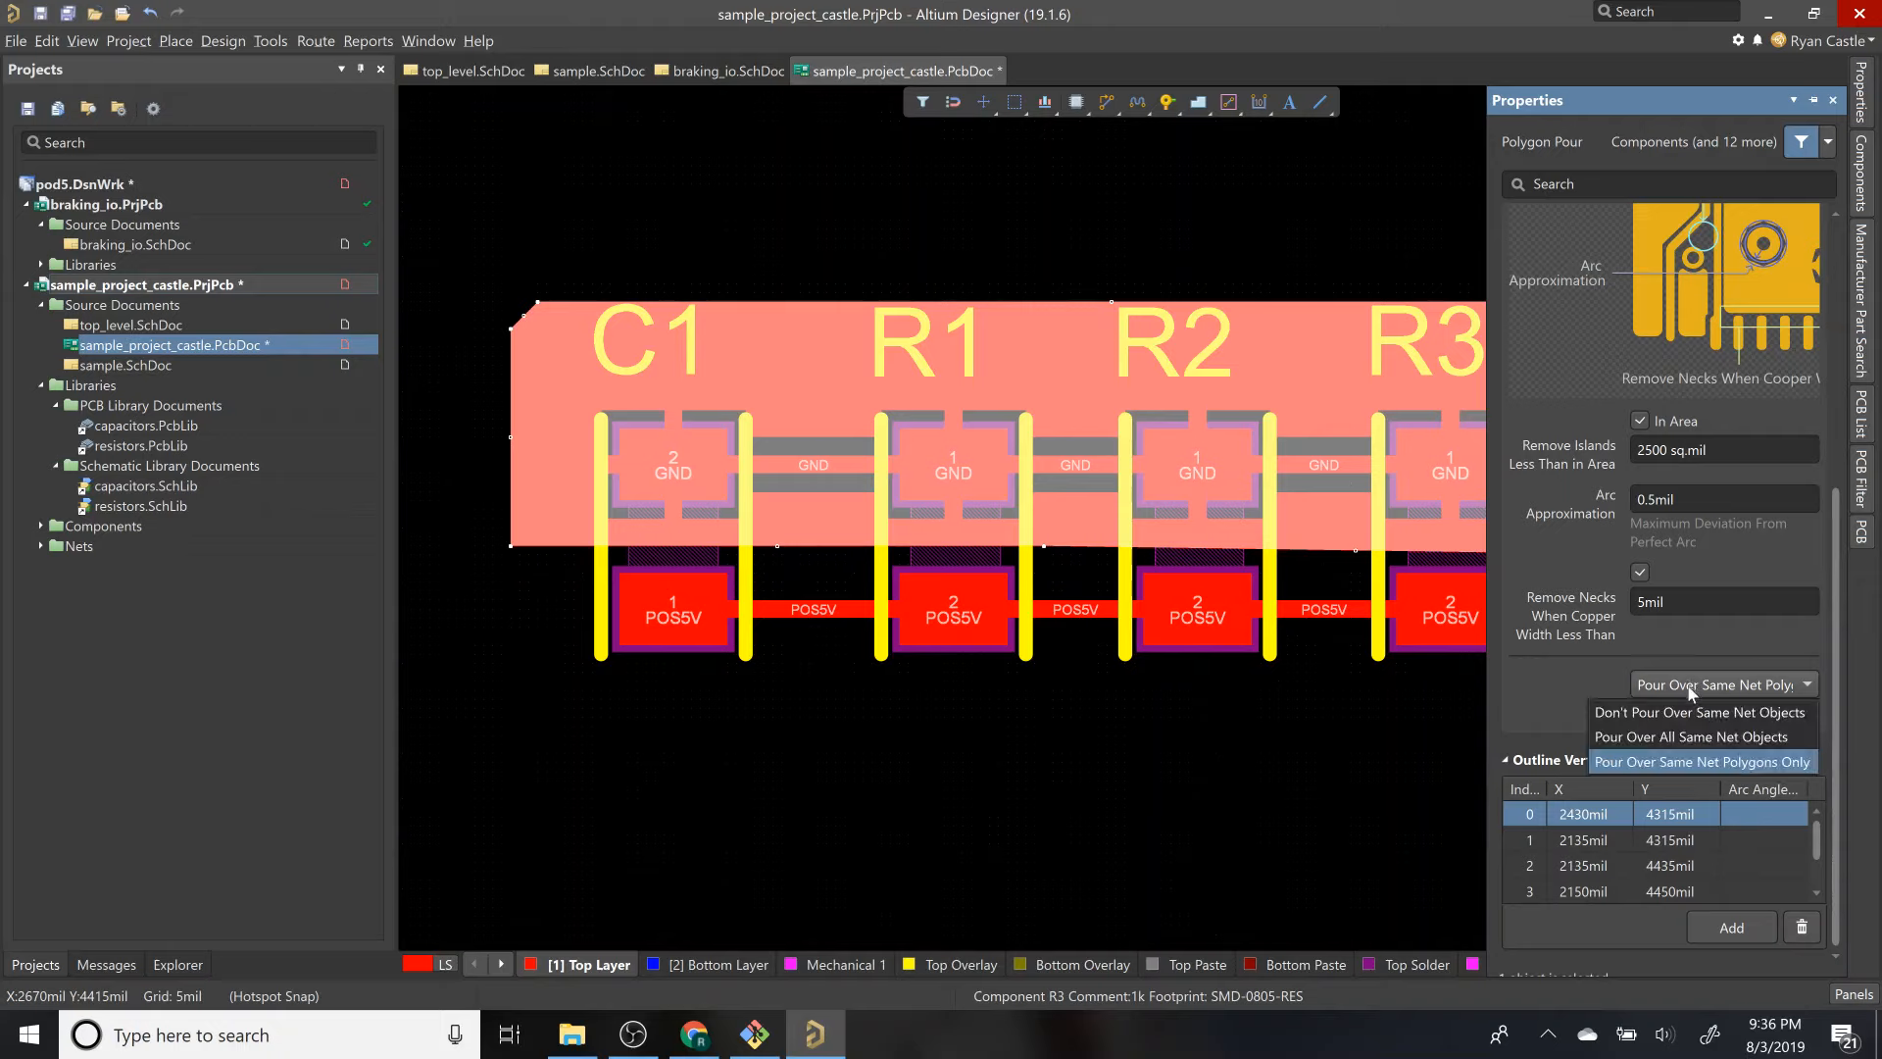
left_click(1689, 736)
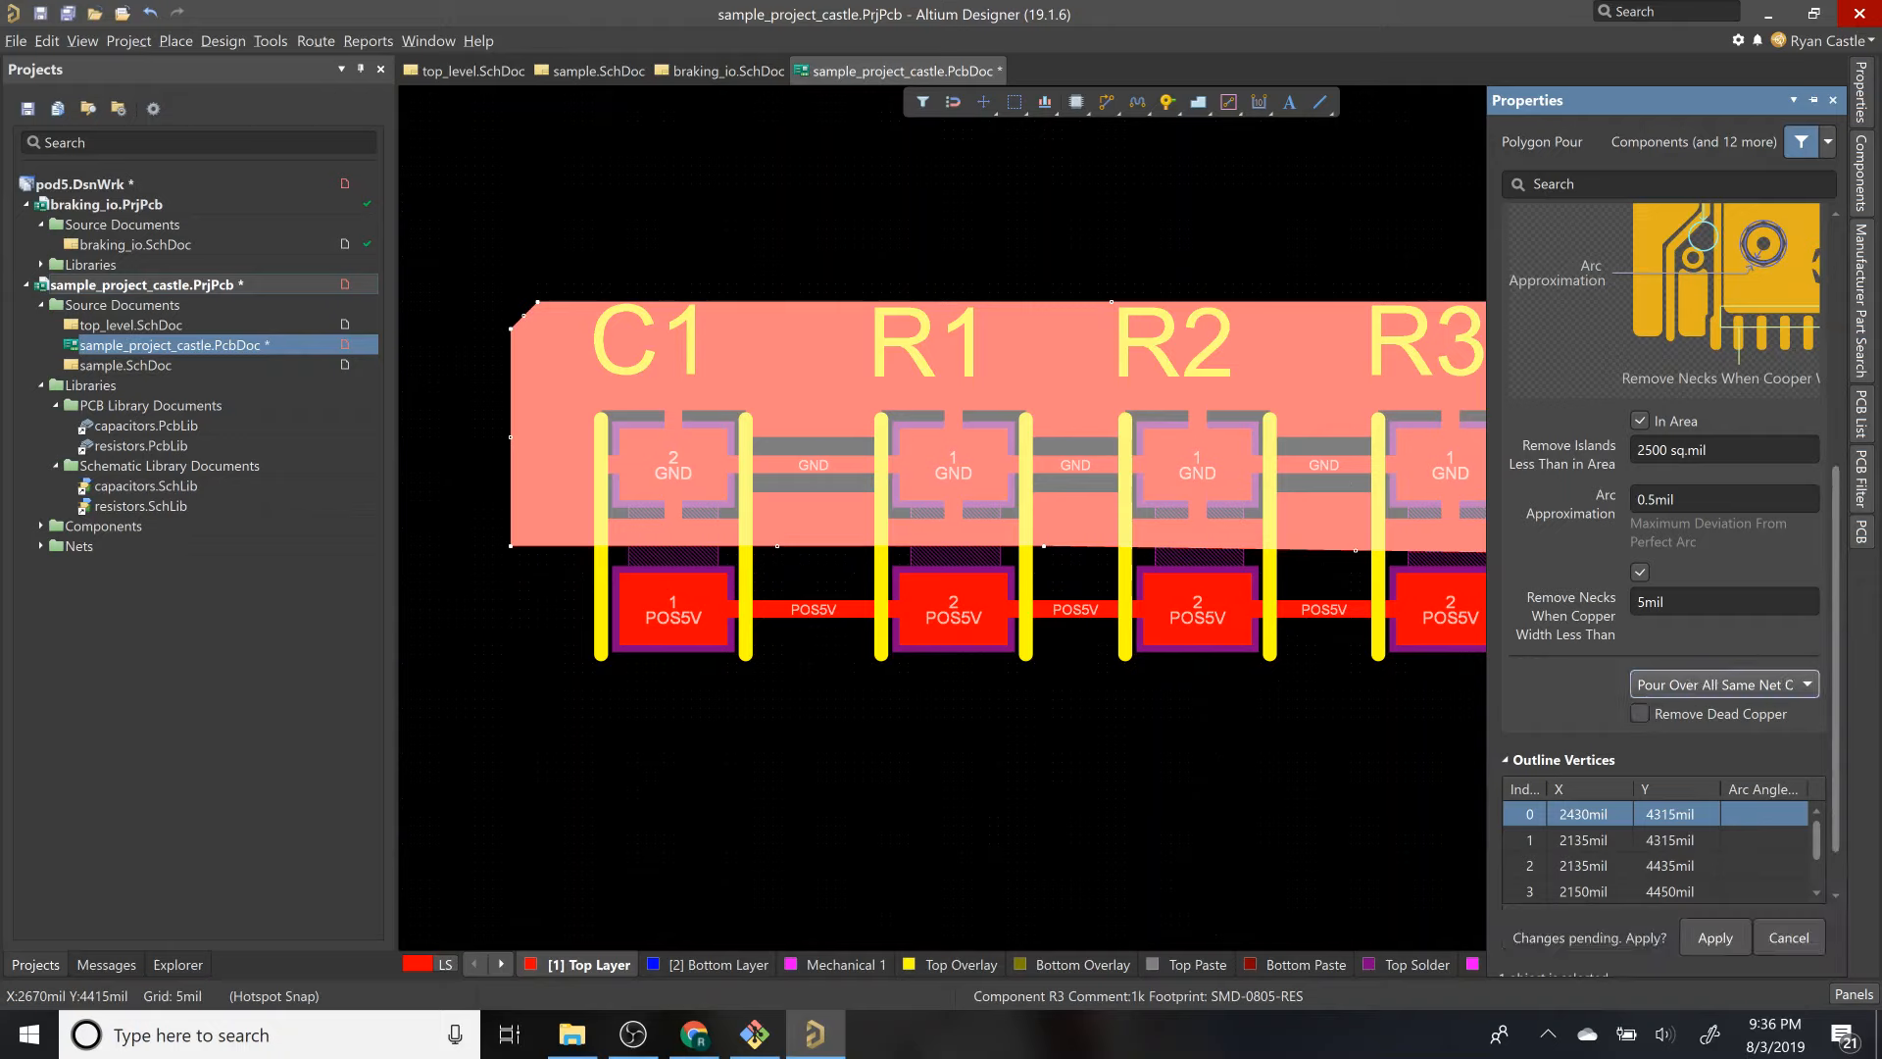
scroll(1645, 532, "up", 6)
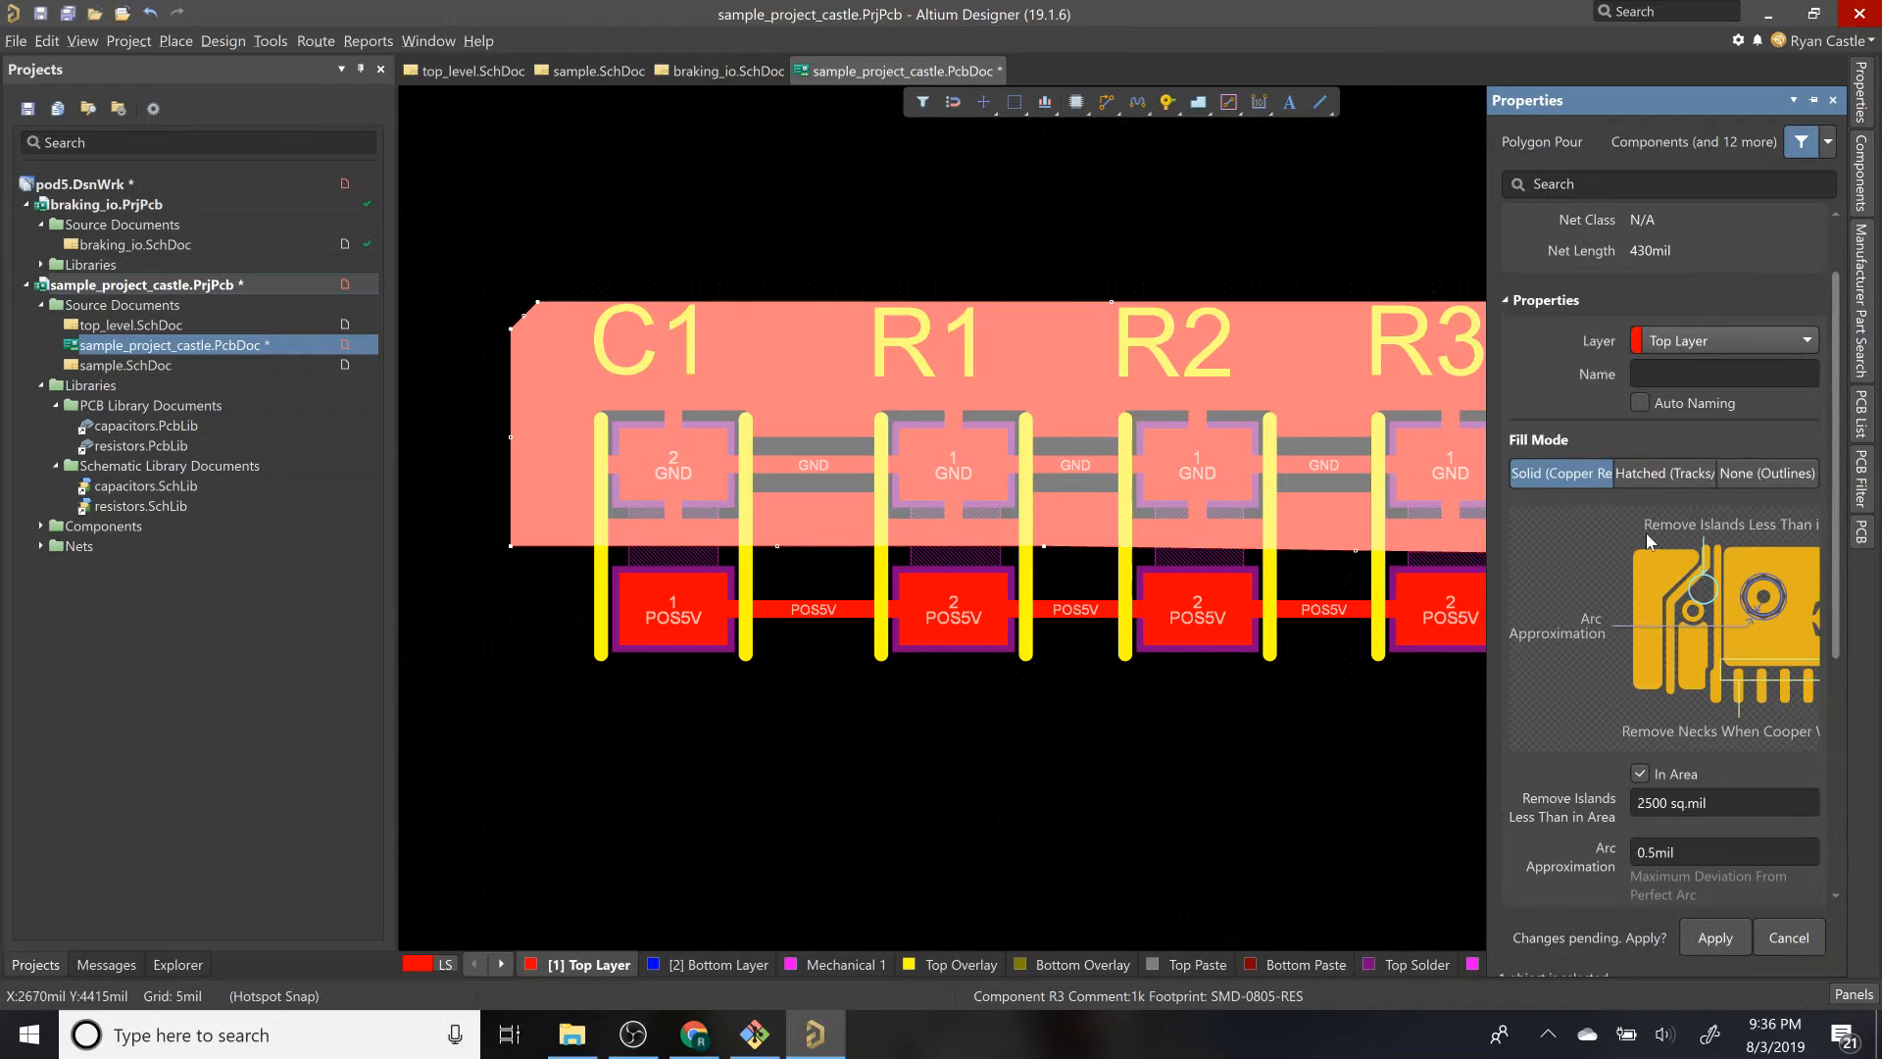
scroll(1666, 557, "down", 5)
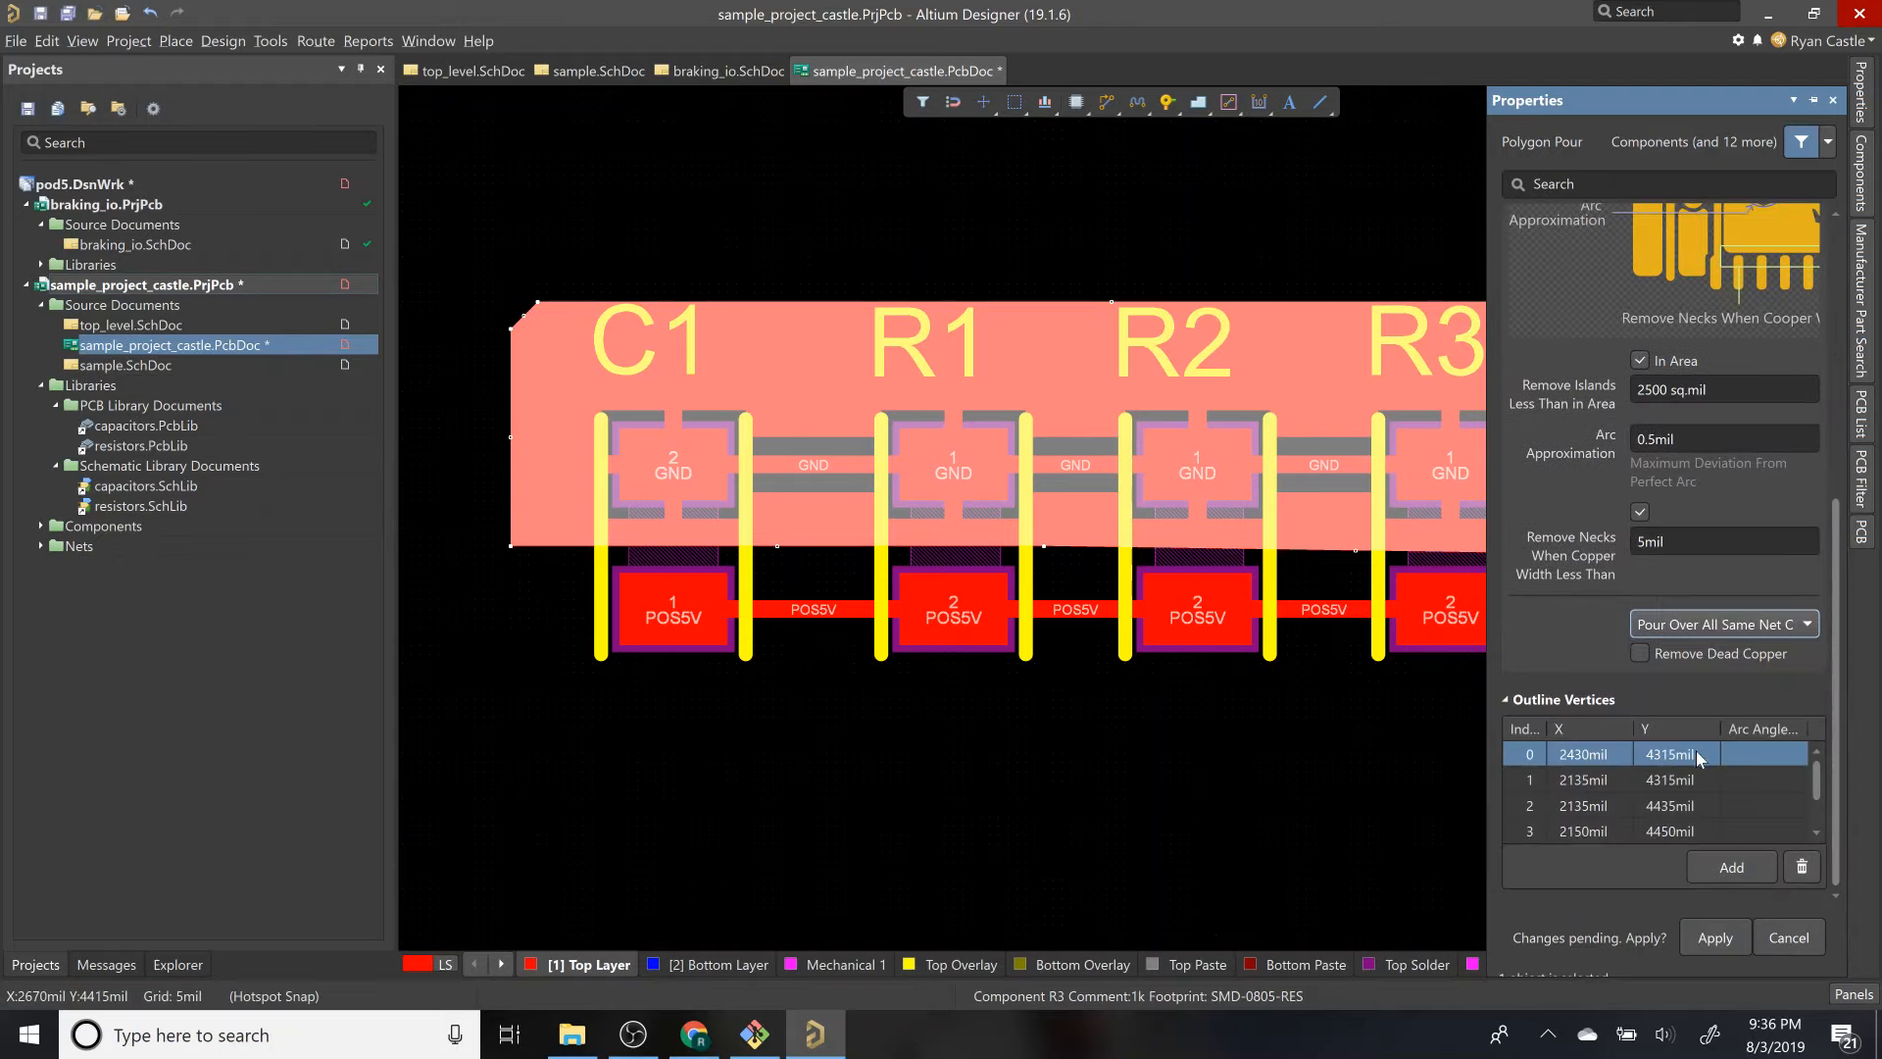
scroll(1667, 548, "up", 5)
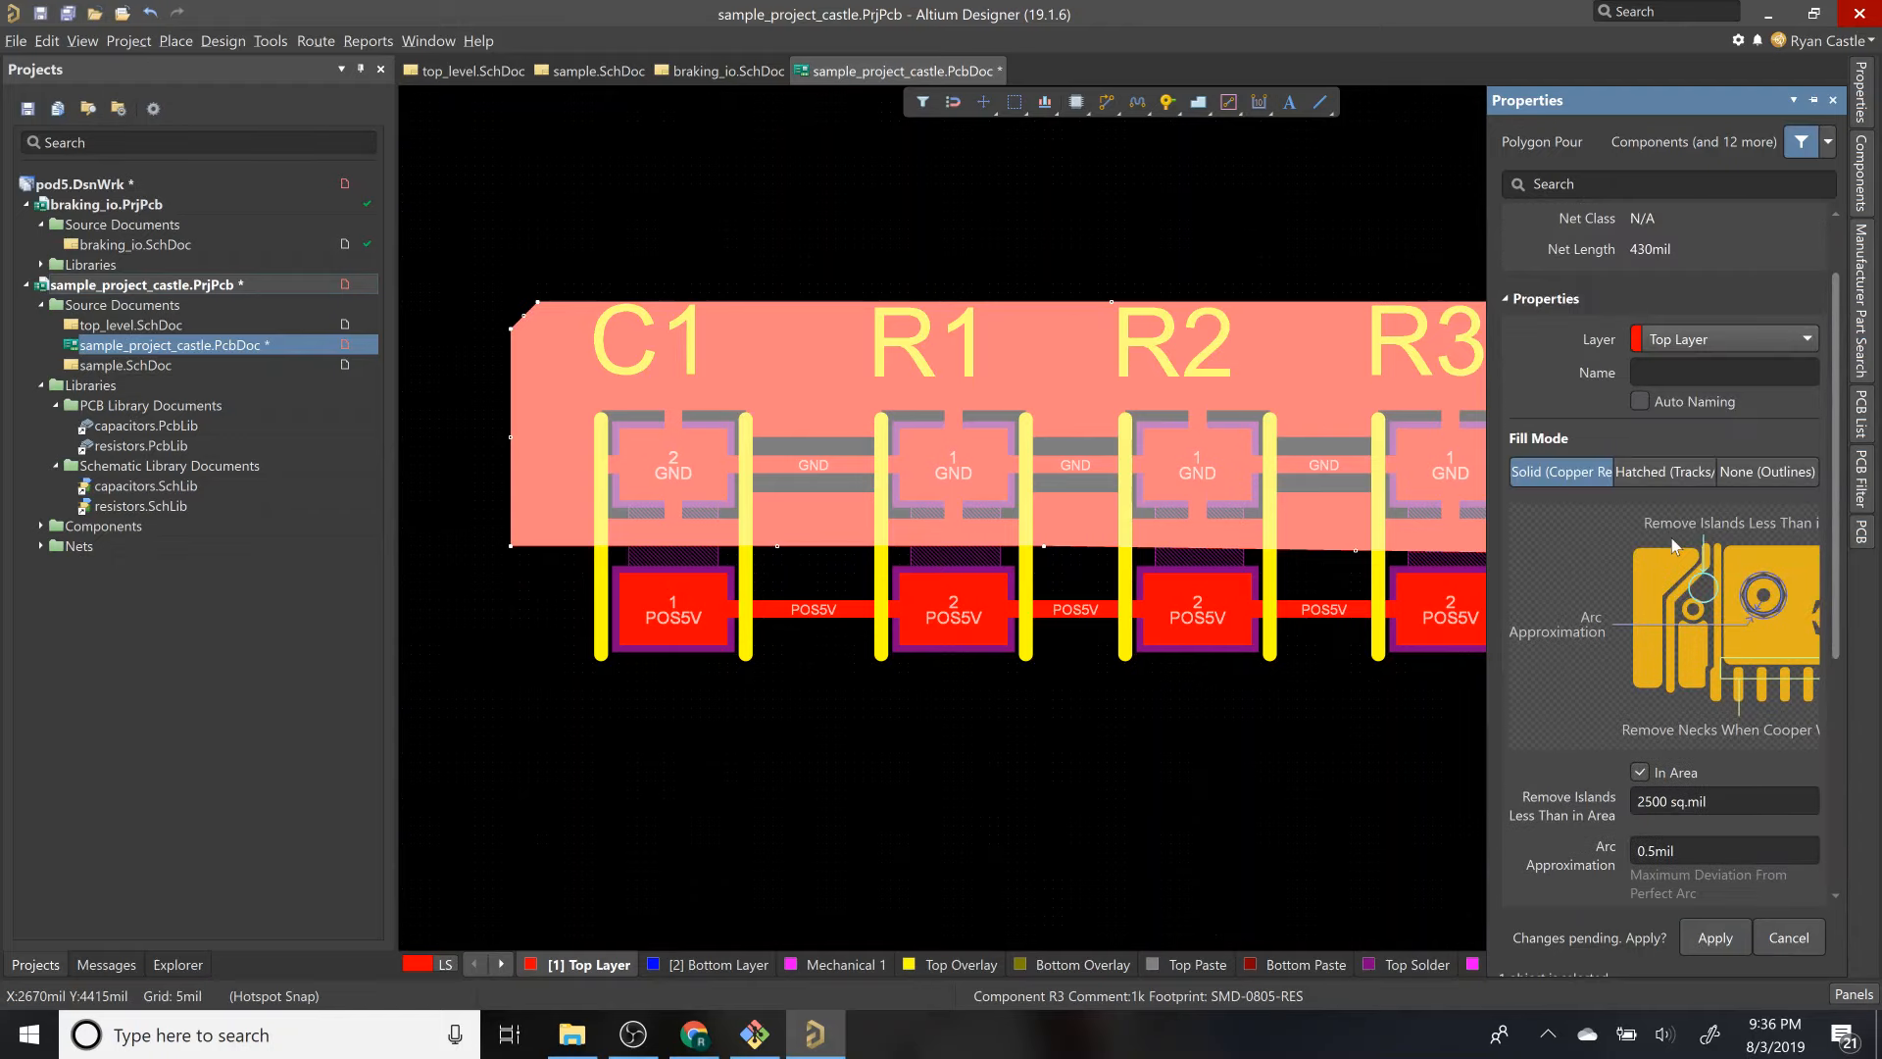
left_click(1715, 938)
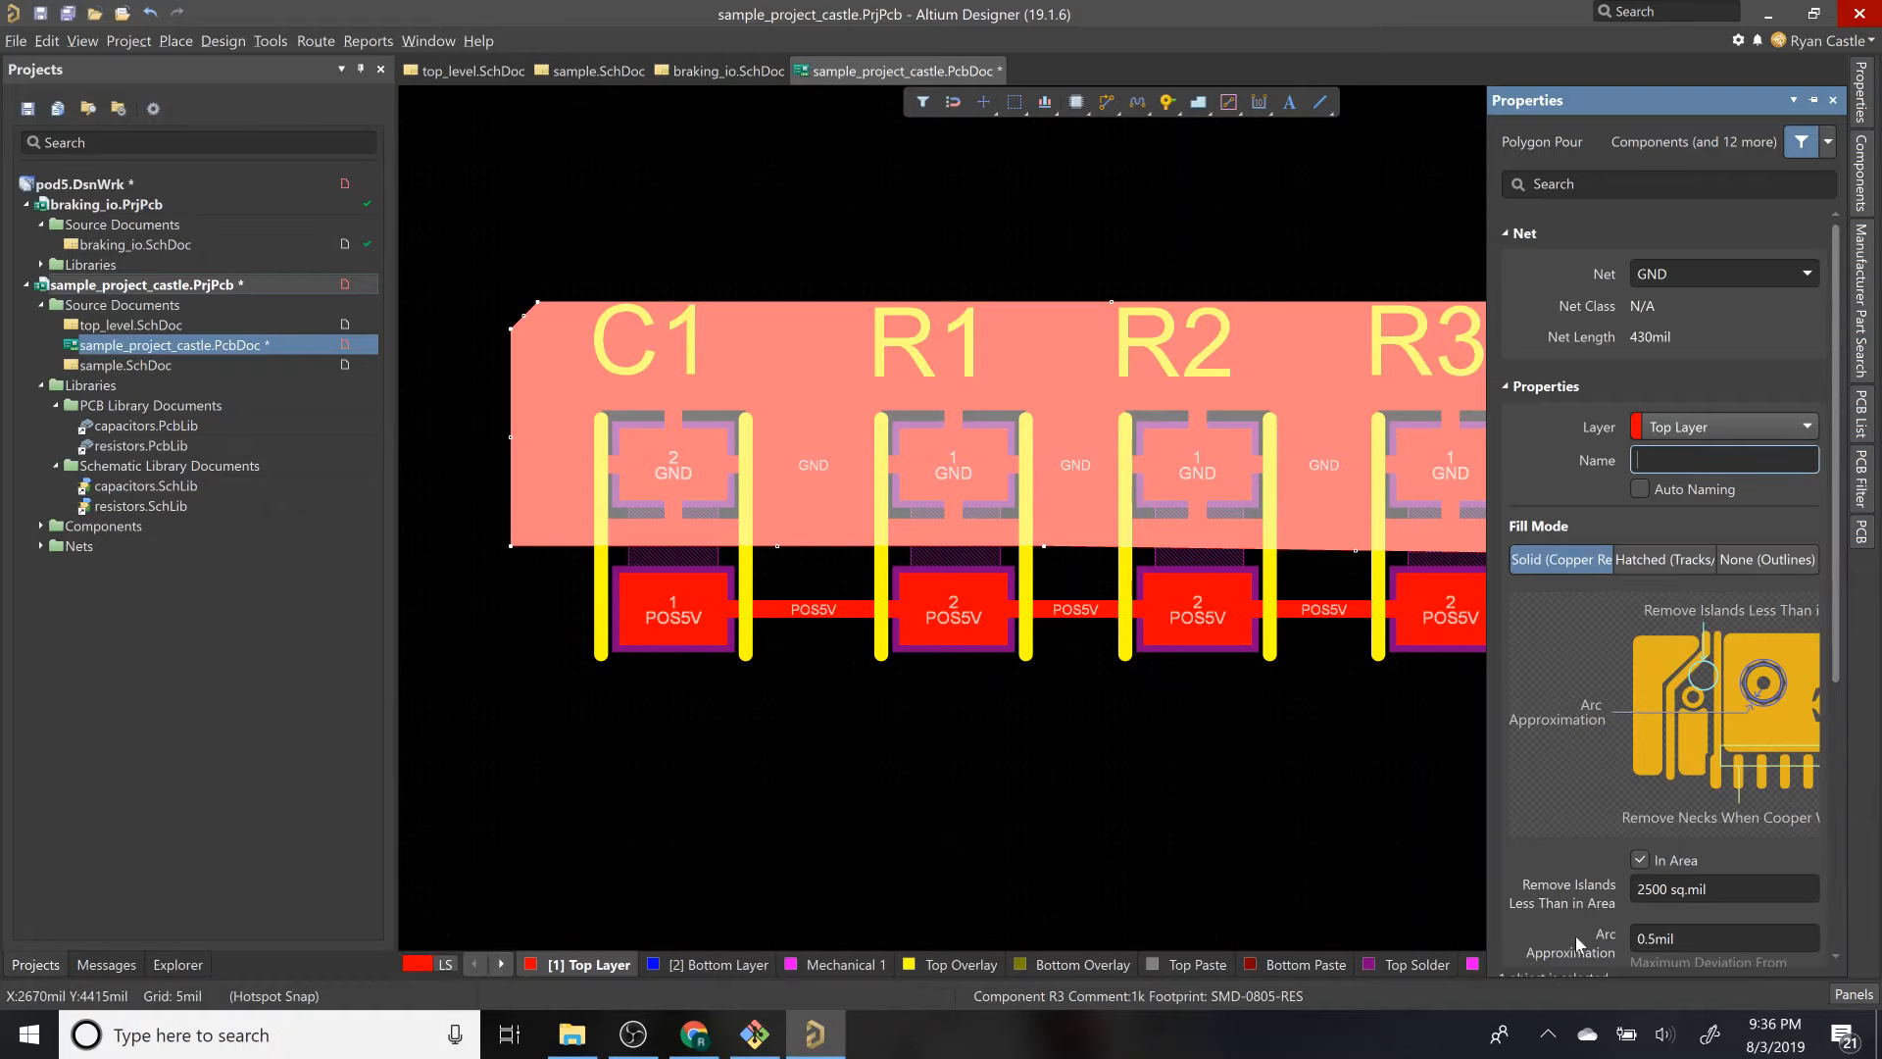
left_click(1235, 771)
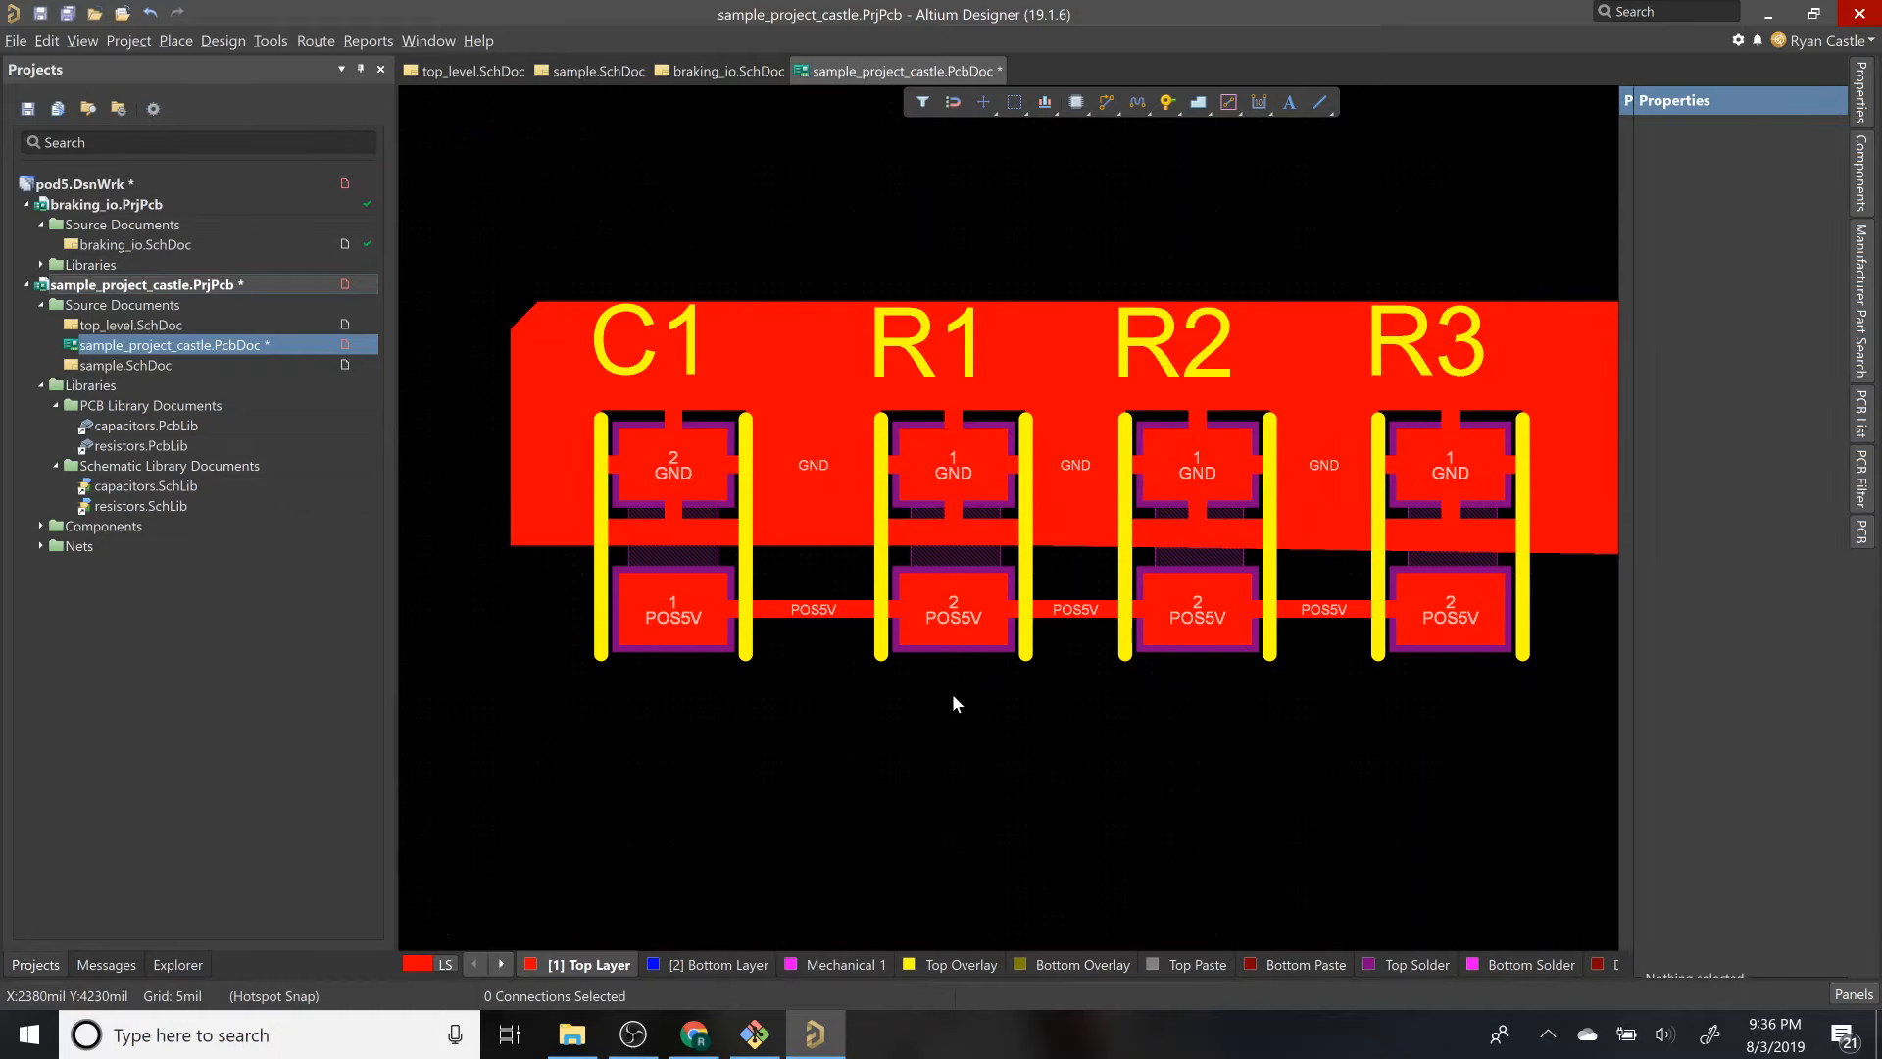
Step: Examine how the GND polygon pour covers the tracks and connects to the component pads
scroll(953, 696, "down", 1, "shift")
scroll(952, 696, "down", 4, "ctrl")
scroll(1257, 479, "up", 1, "ctrl")
scroll(1255, 474, "down", 1, "ctrl")
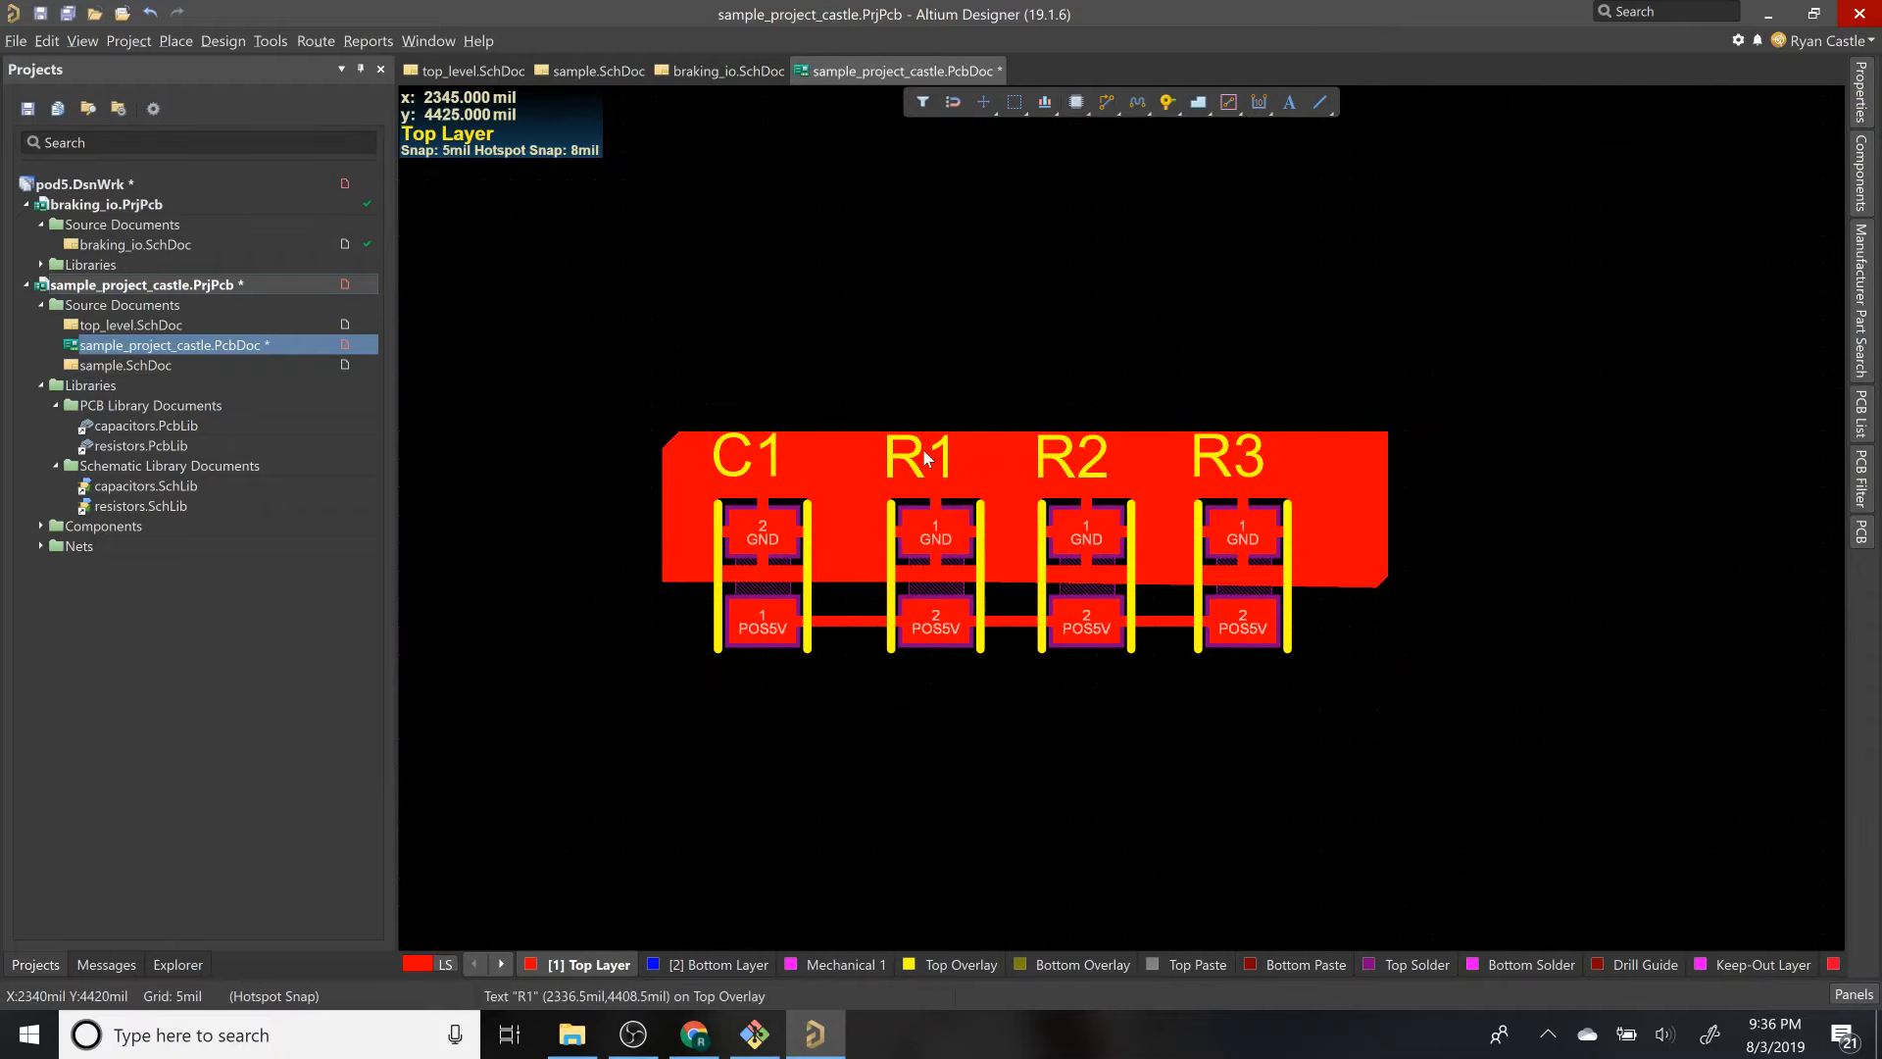
scroll(814, 437, "up", 1, "ctrl")
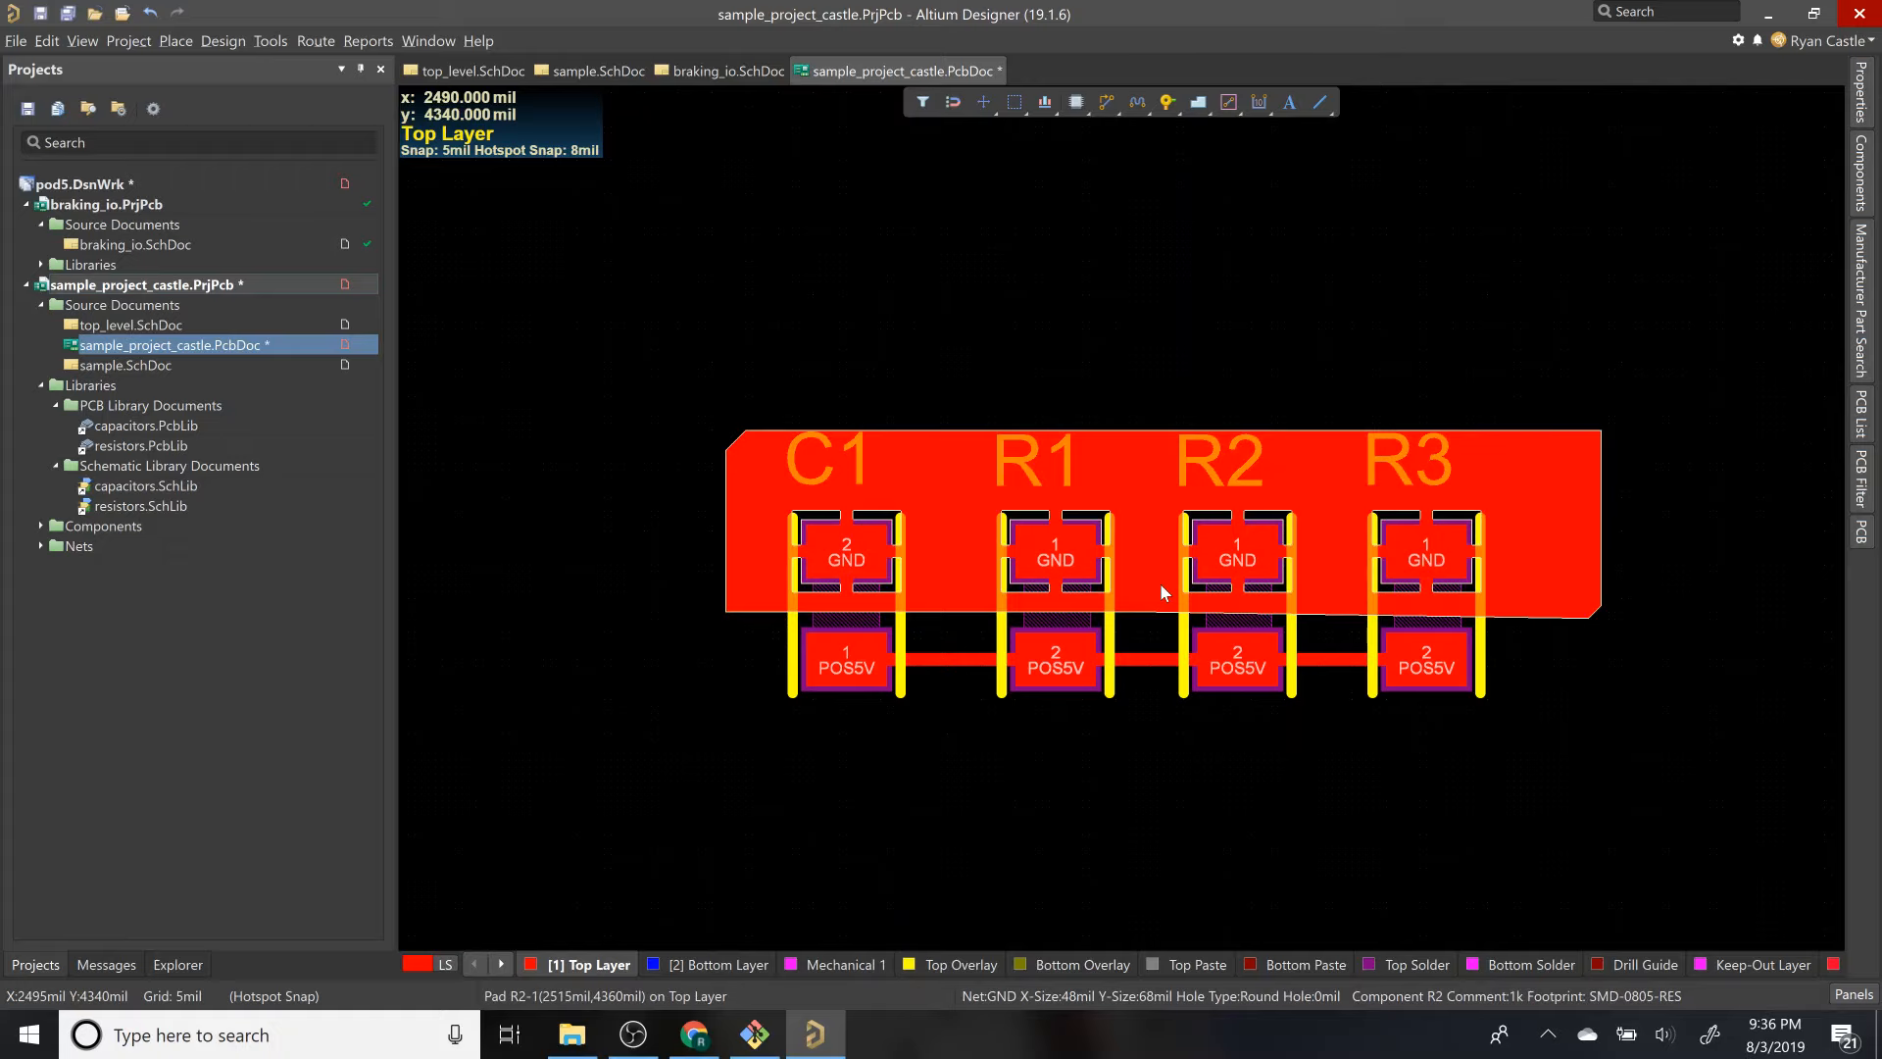
scroll(1213, 736, "down", 2, "ctrl")
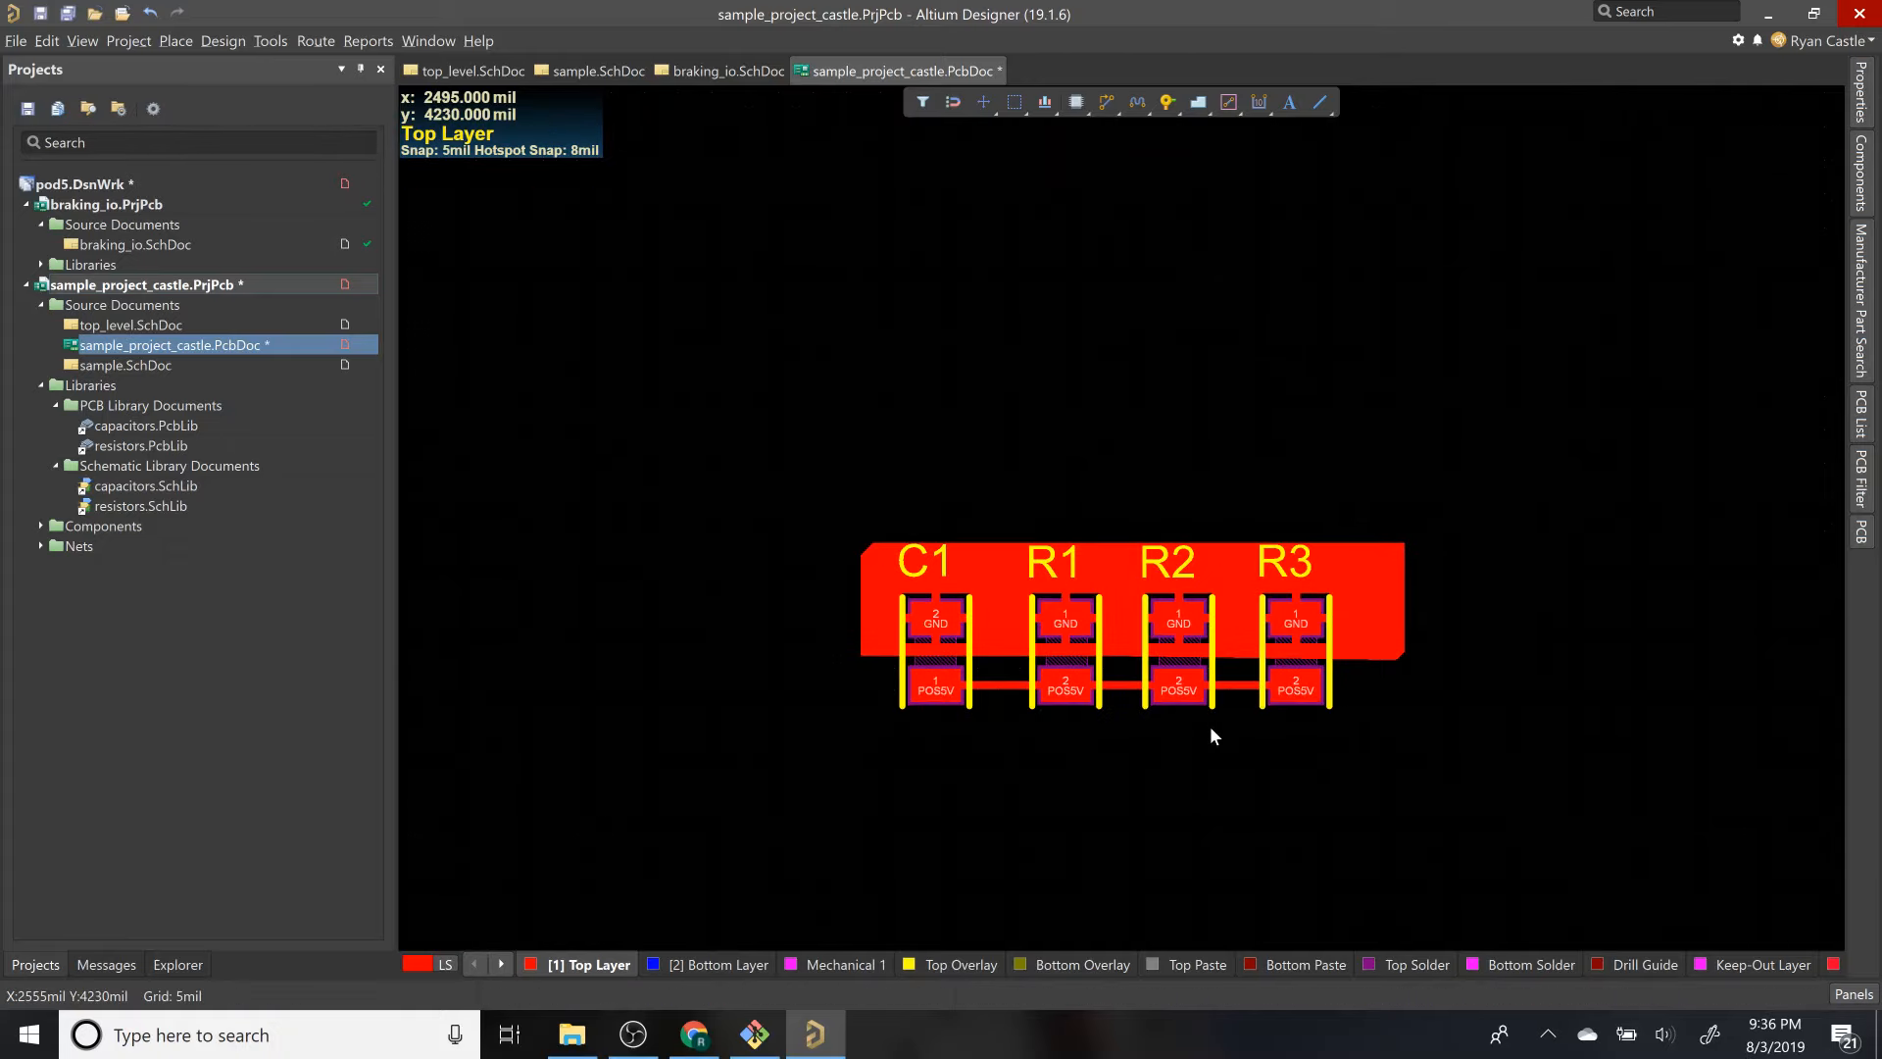
scroll(1212, 733, "down", 2, "ctrl")
scroll(1211, 733, "up", 2, "ctrl")
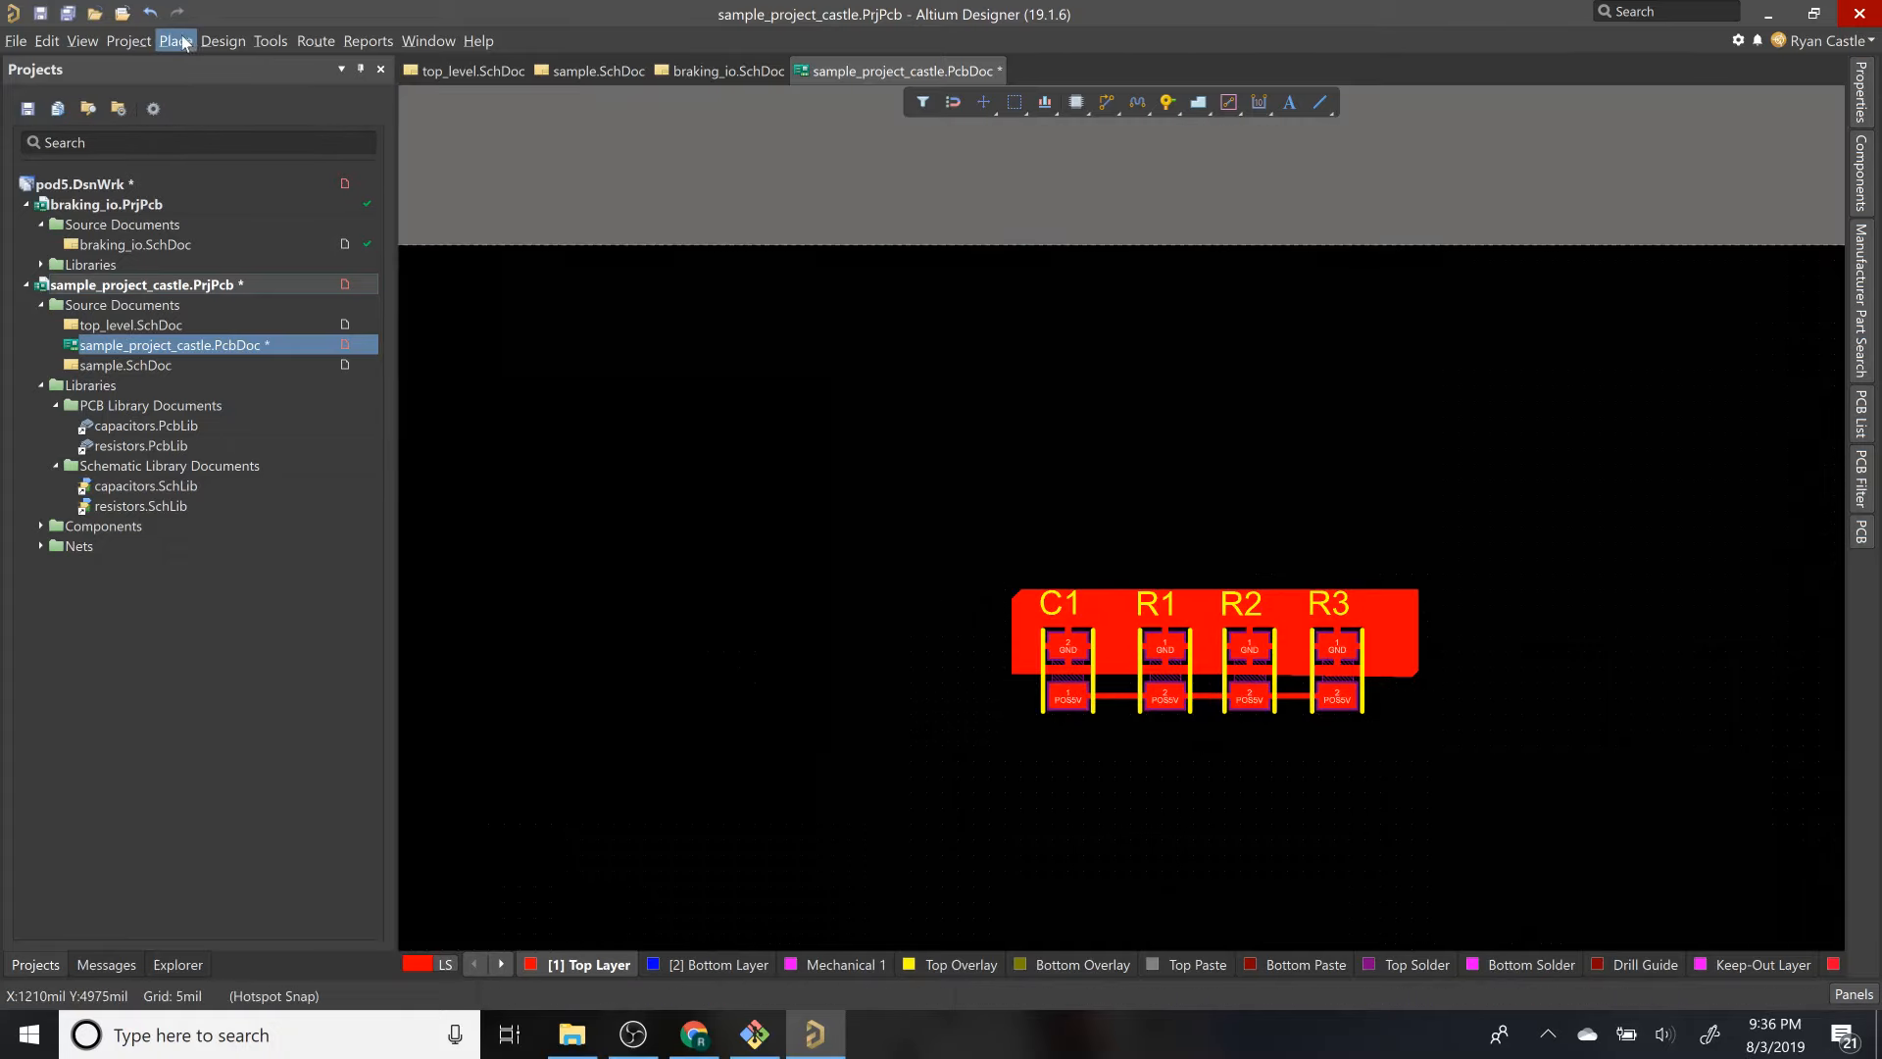
Step: Show the board in 3D Layout Mode and inspect the placed components from a tilted angle
left_click(96, 43)
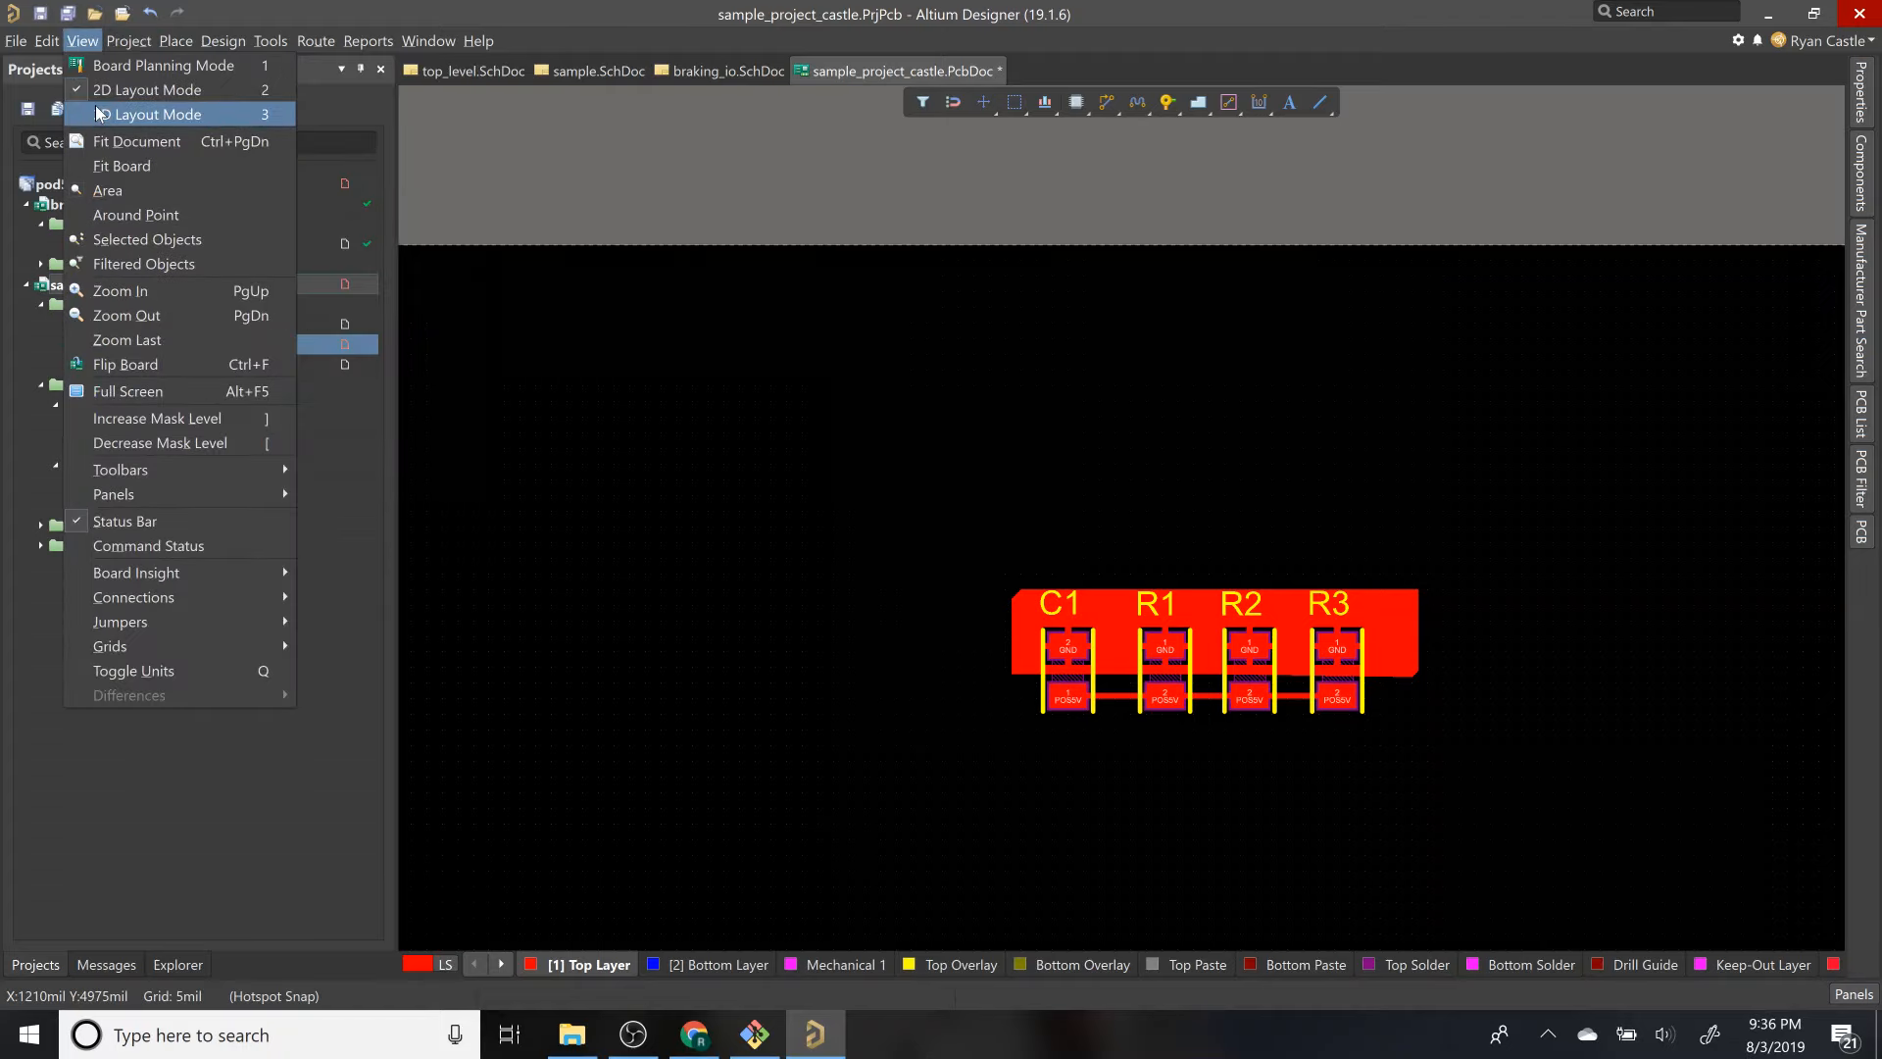
left_click(147, 113)
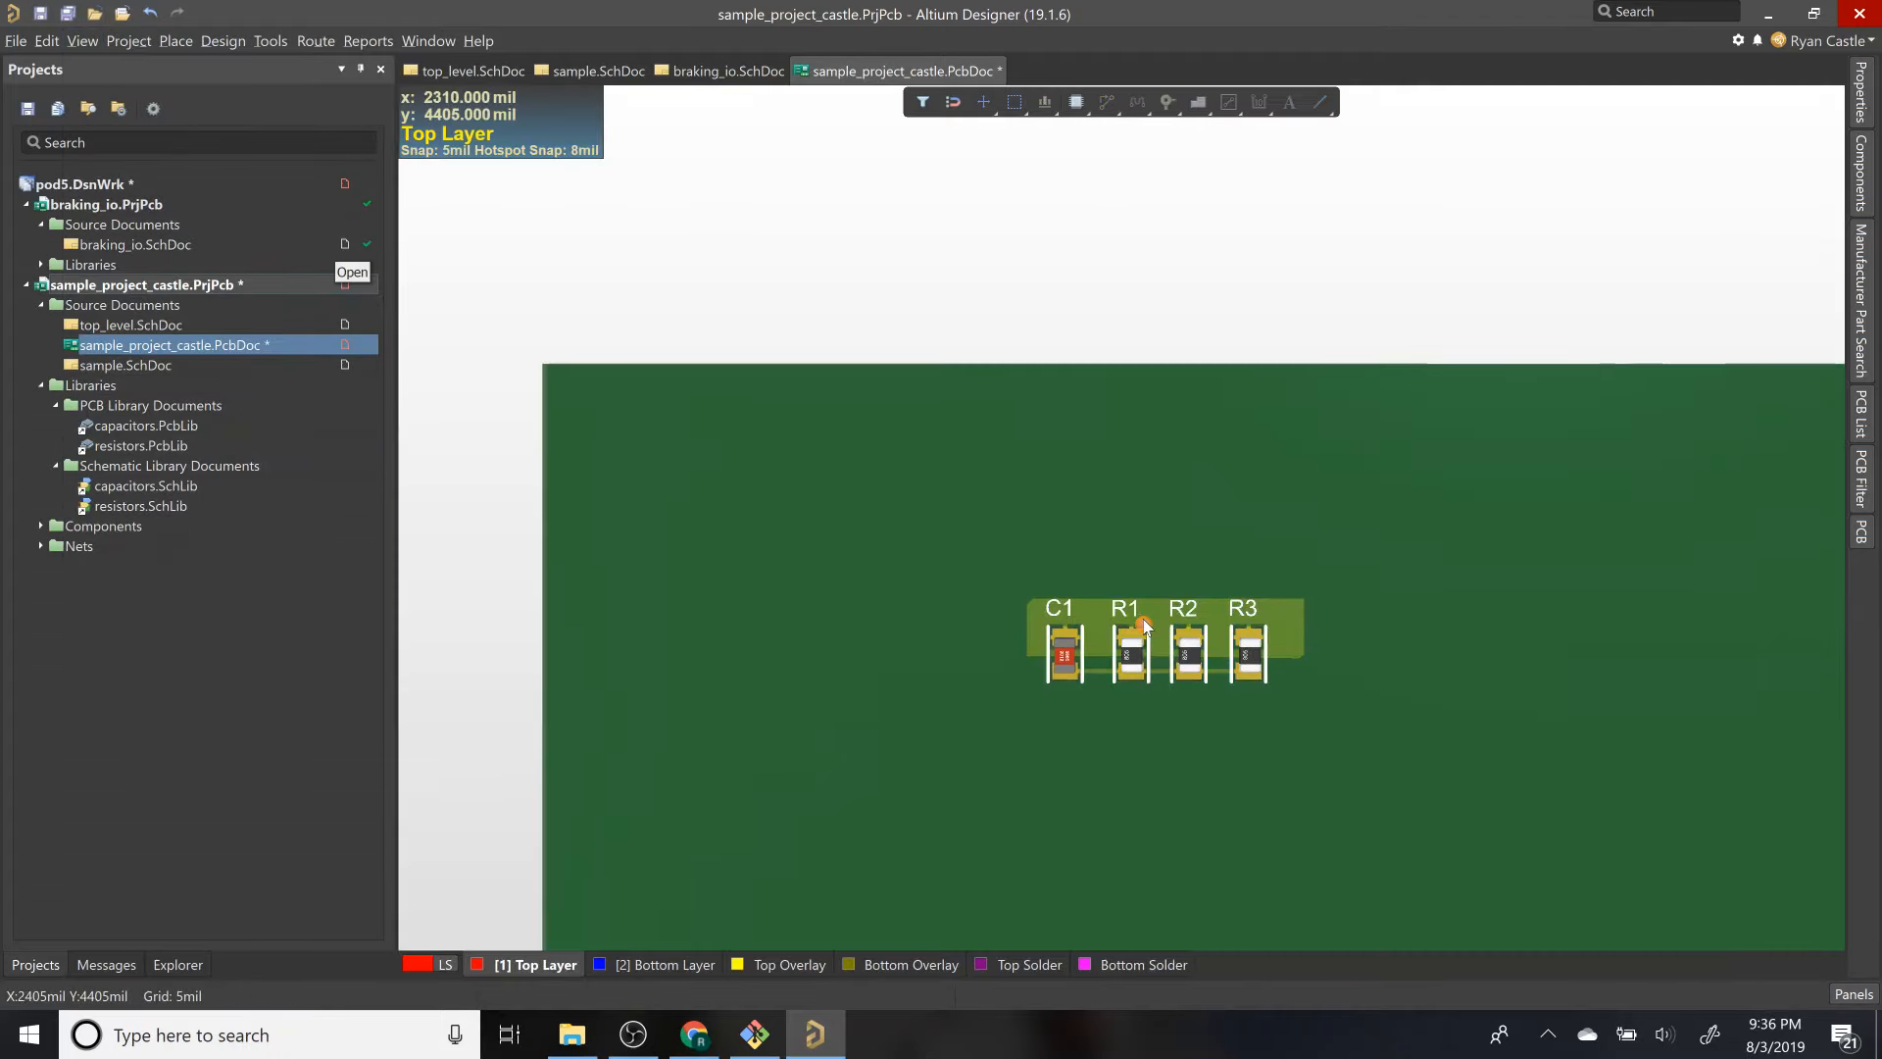
scroll(1143, 624, "down", 1, "ctrl")
scroll(1143, 619, "down", 3, "ctrl")
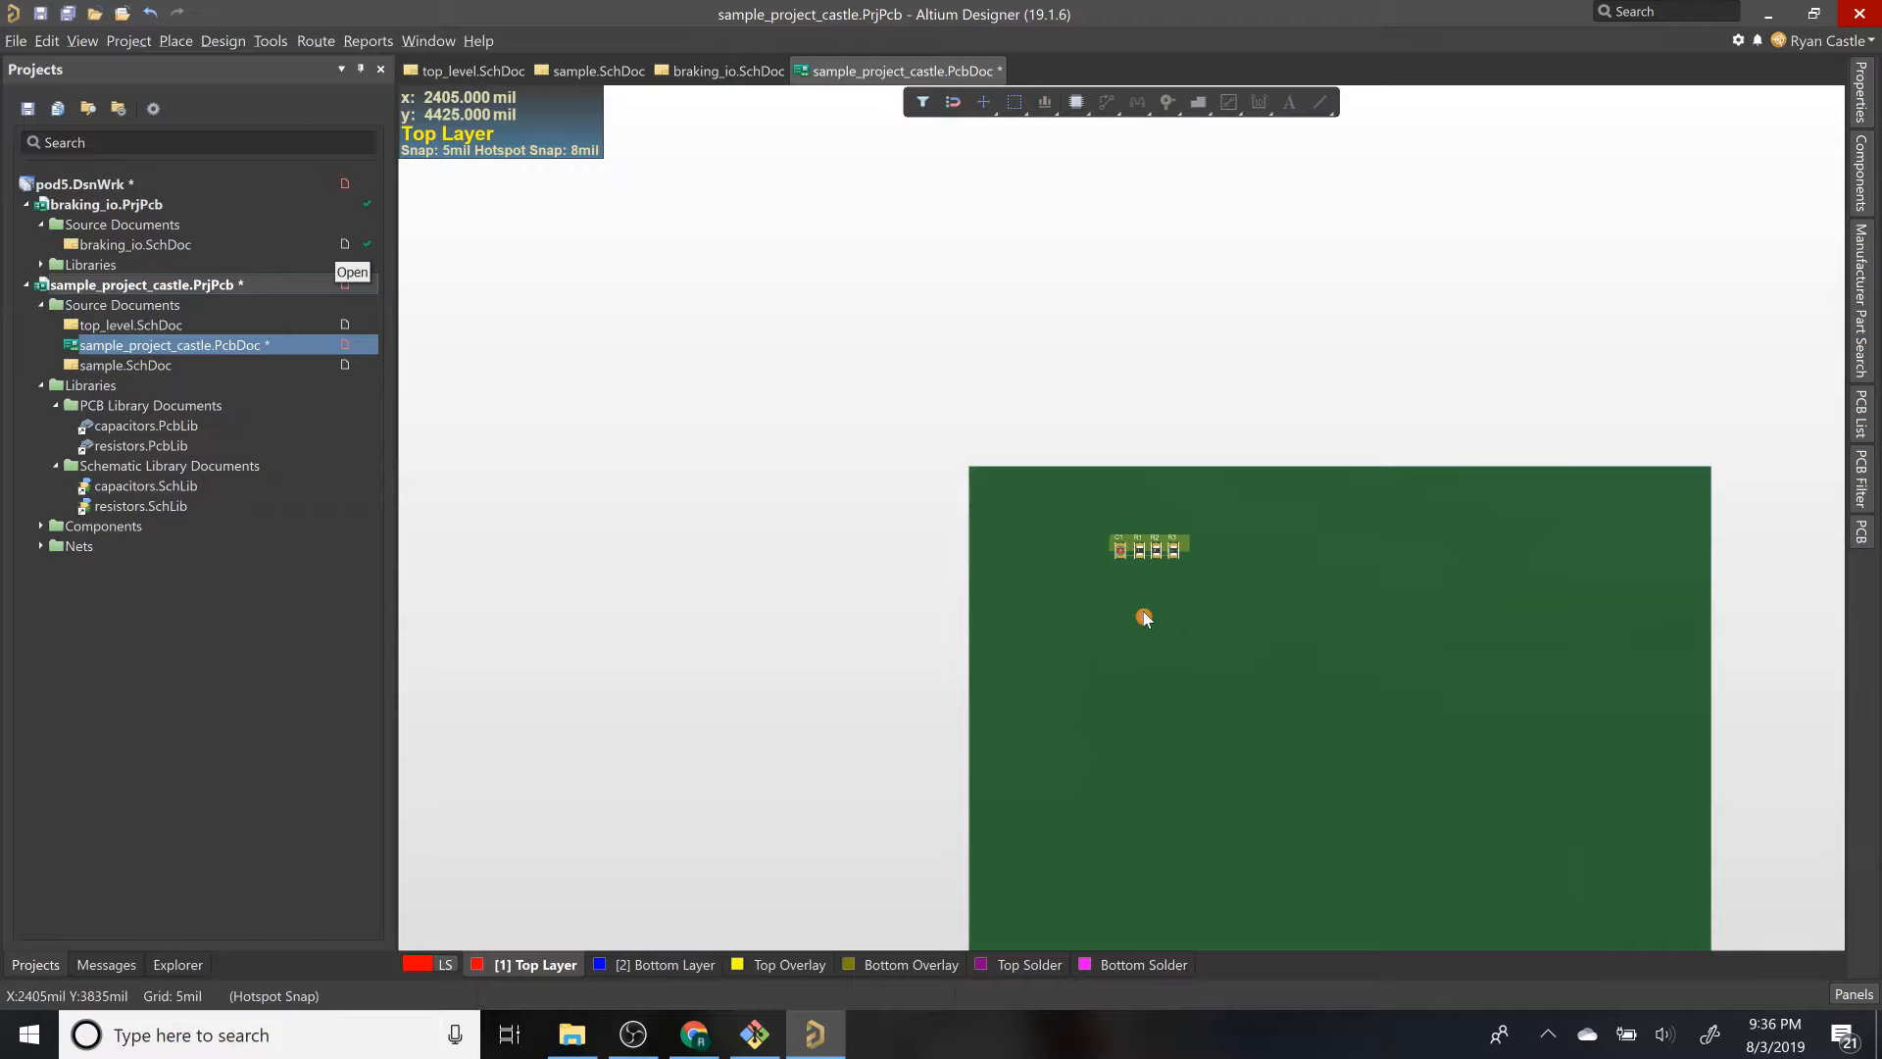
scroll(1144, 618, "down", 2)
scroll(1154, 610, "up", 2)
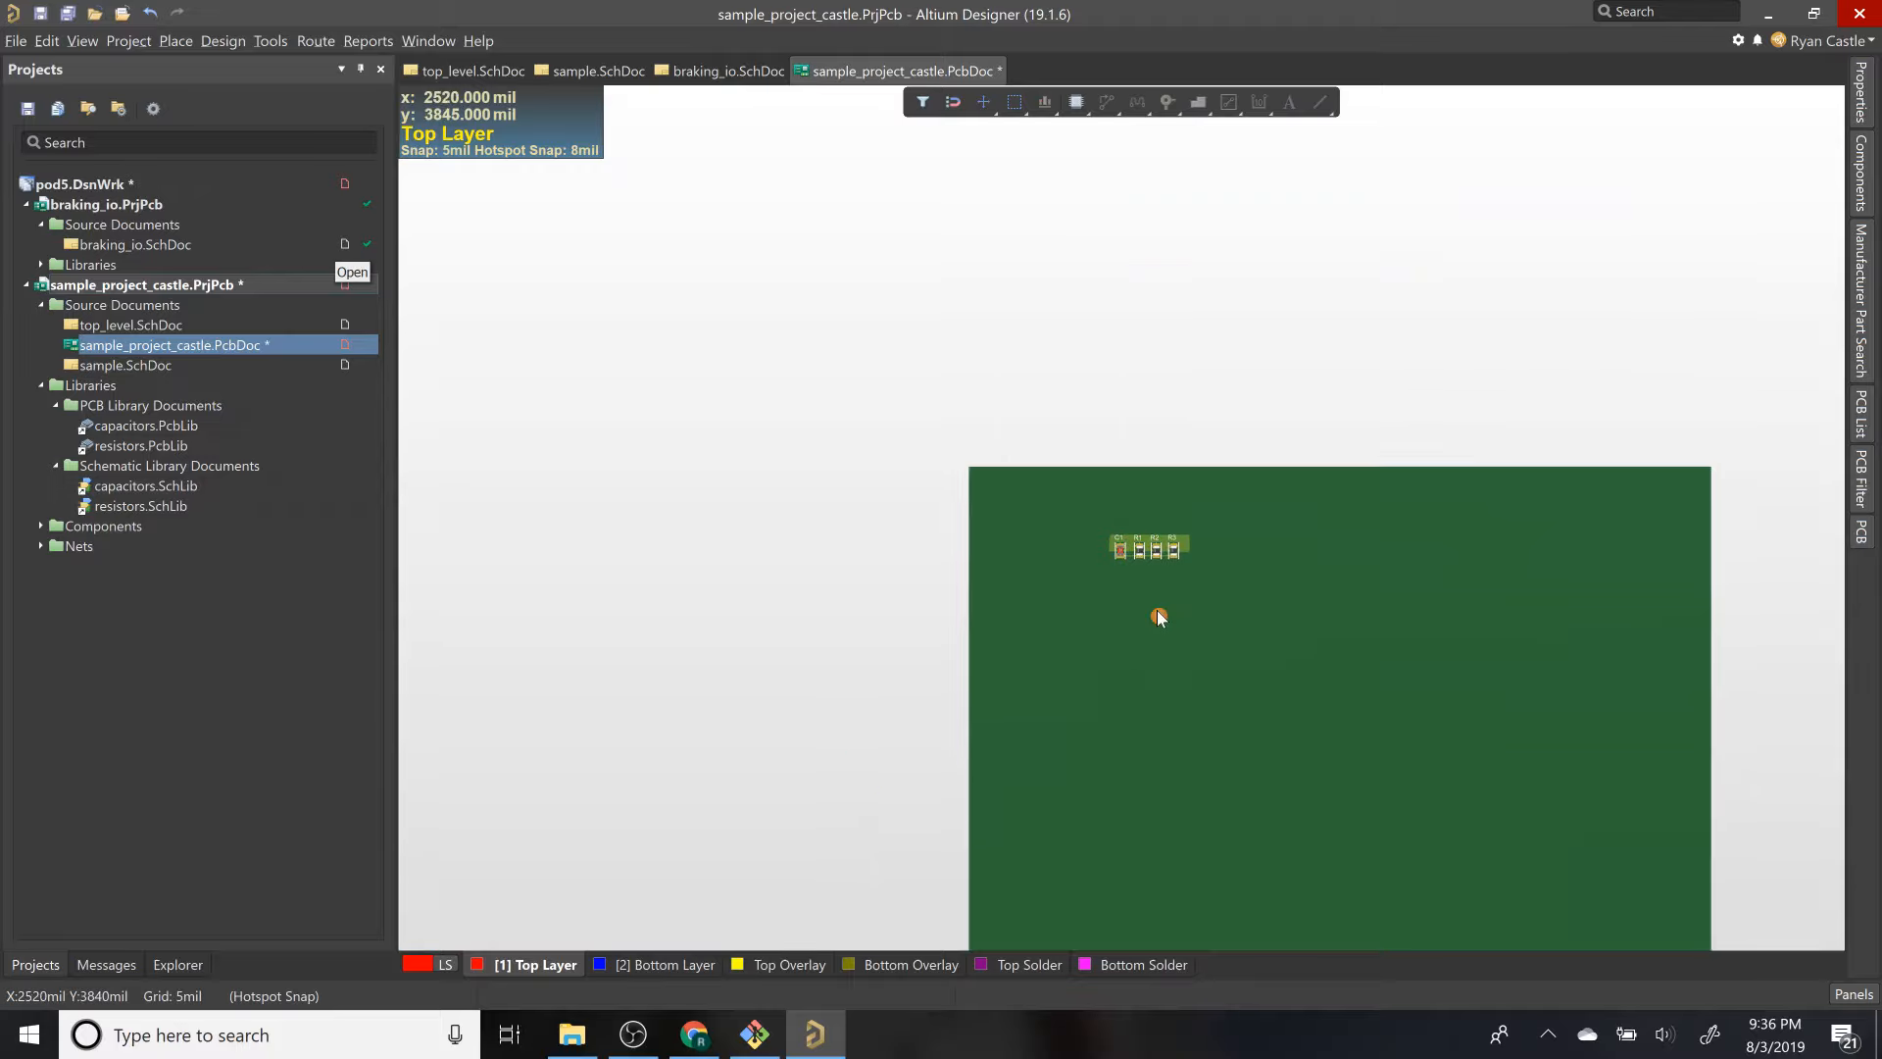
scroll(1142, 564, "up", 5, "ctrl")
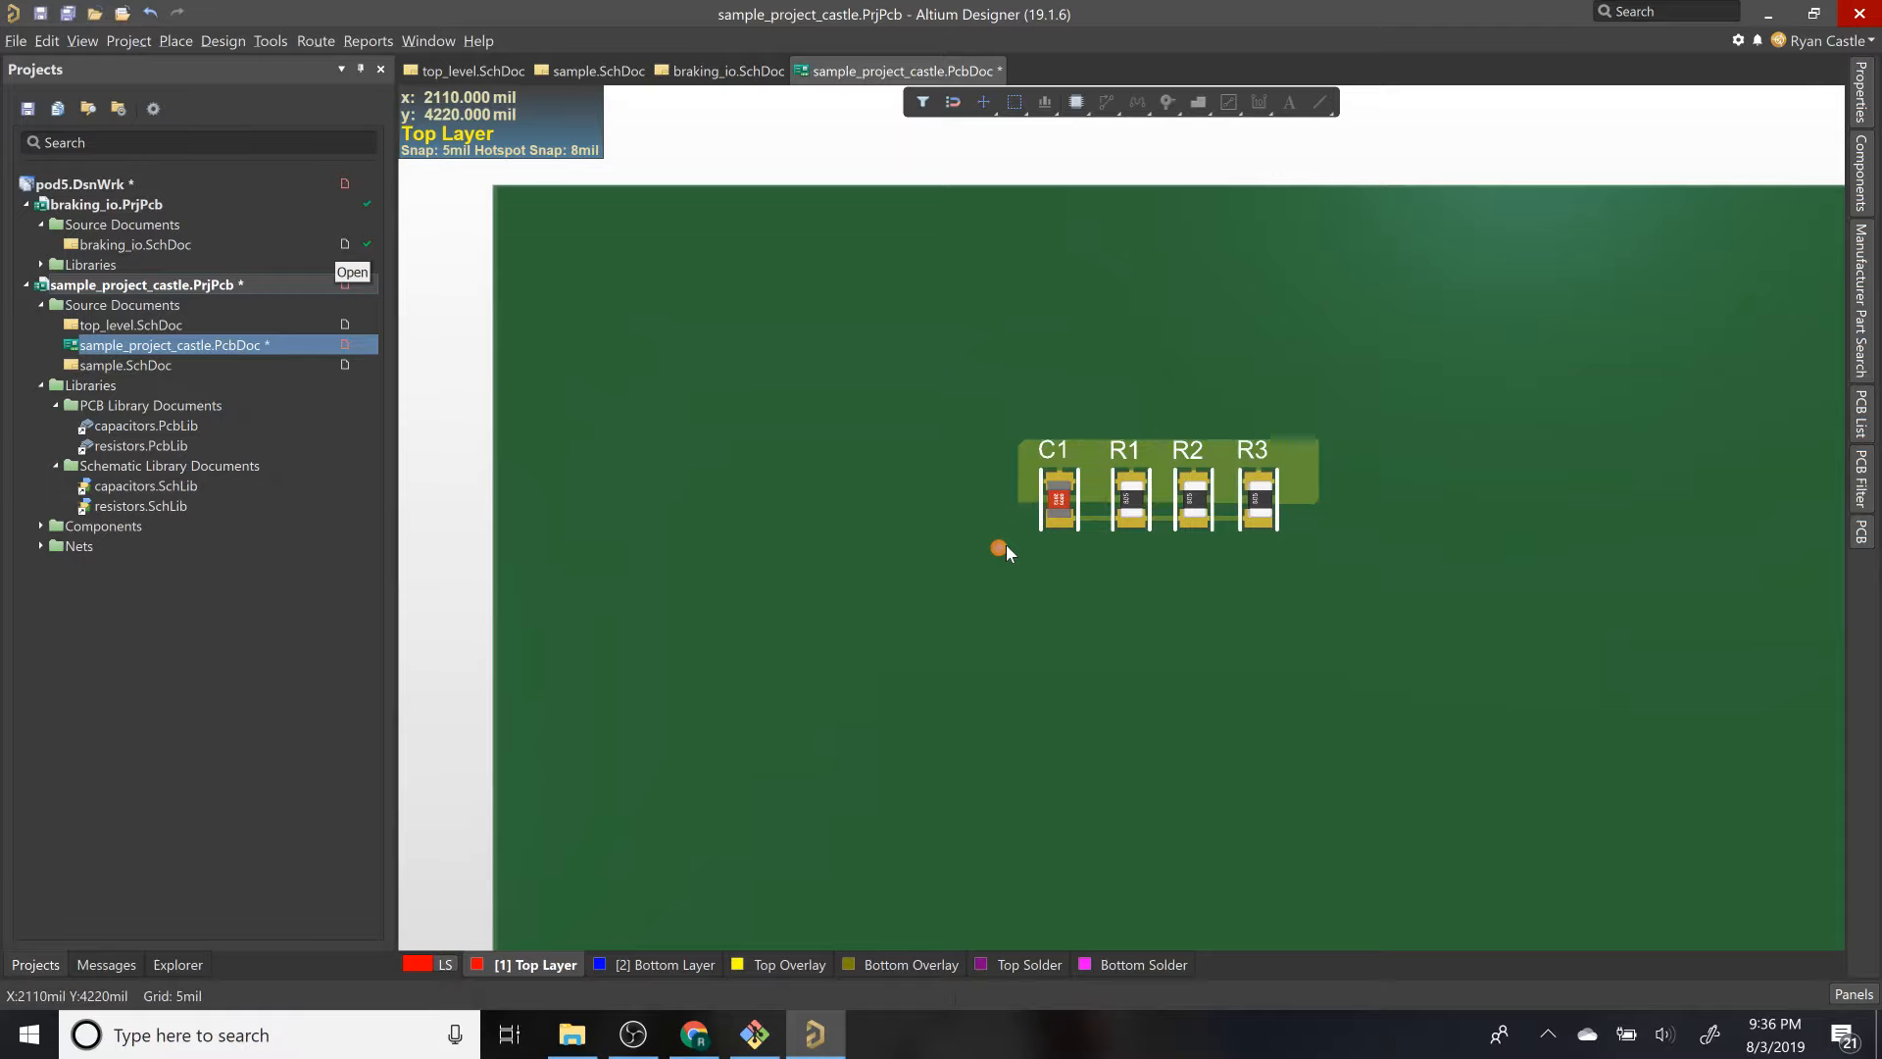
scroll(1312, 475, "up", 2, "ctrl")
scroll(1312, 474, "down", 4, "ctrl")
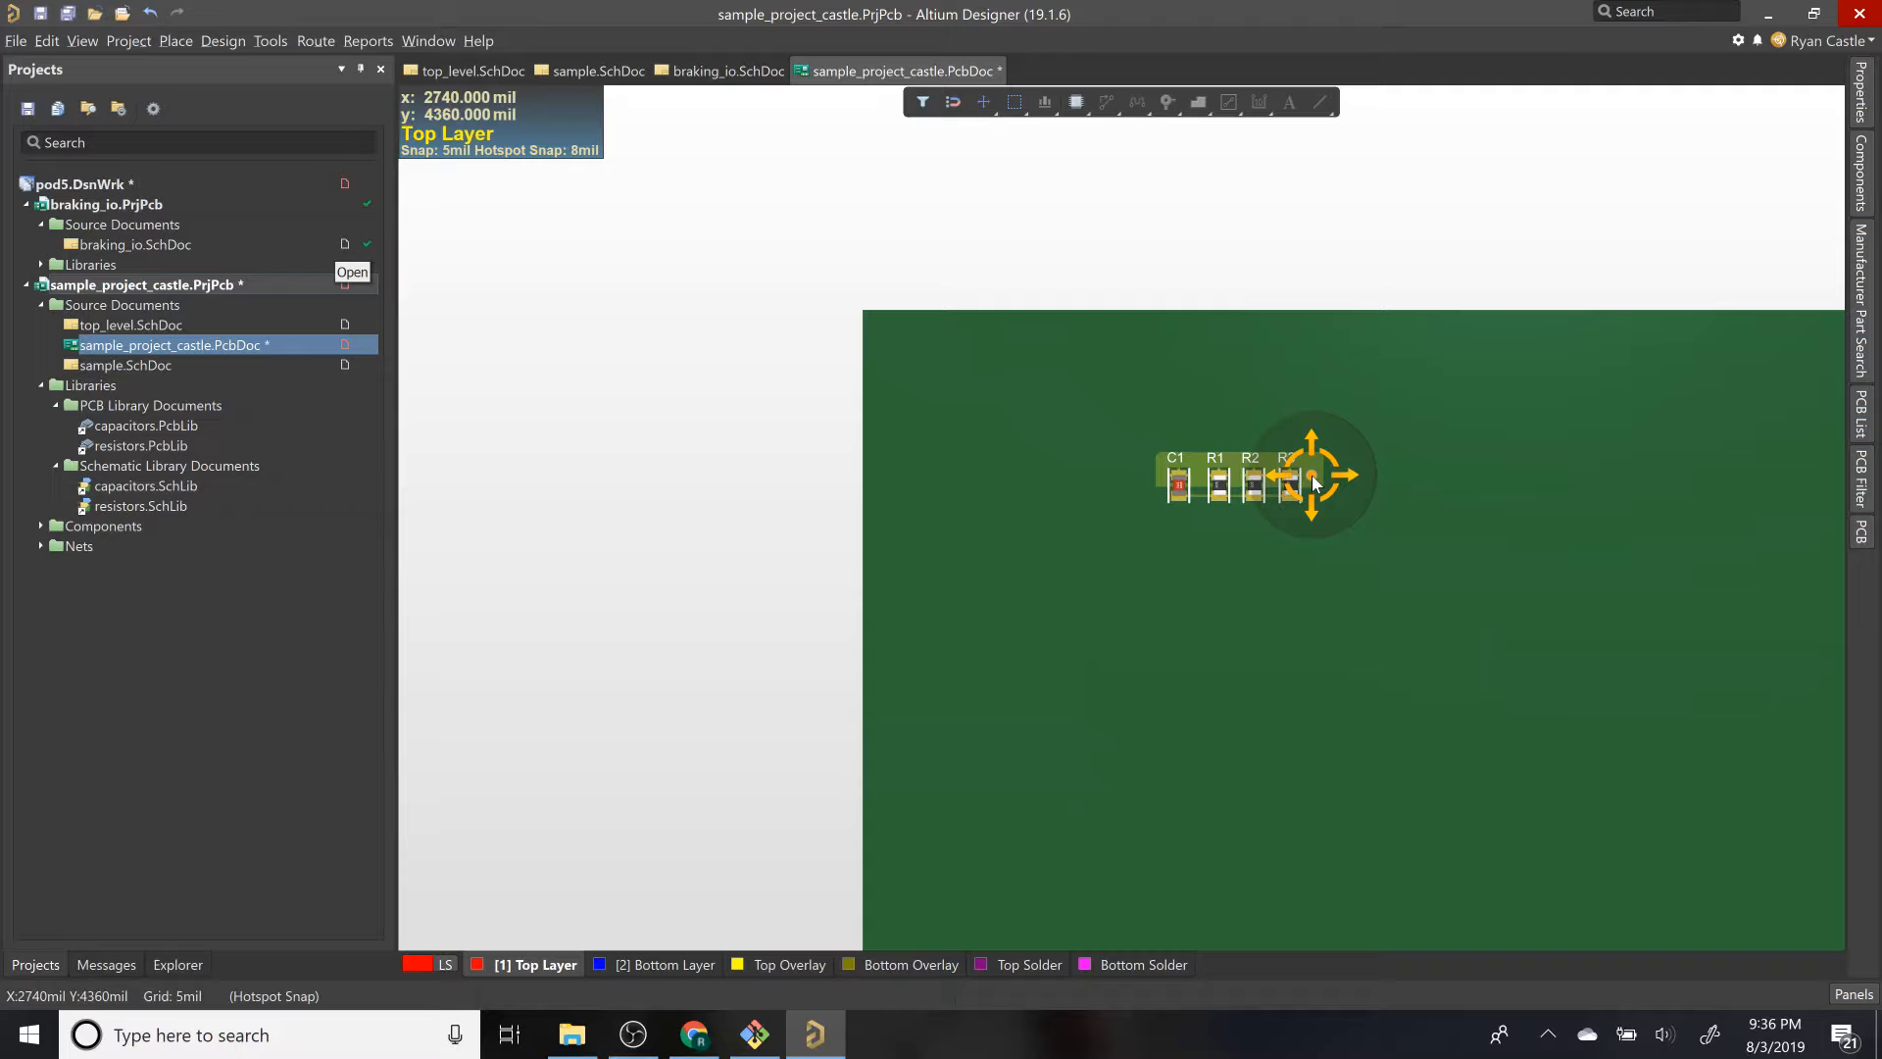
right_click_drag(1311, 475, 1127, 555, "shift")
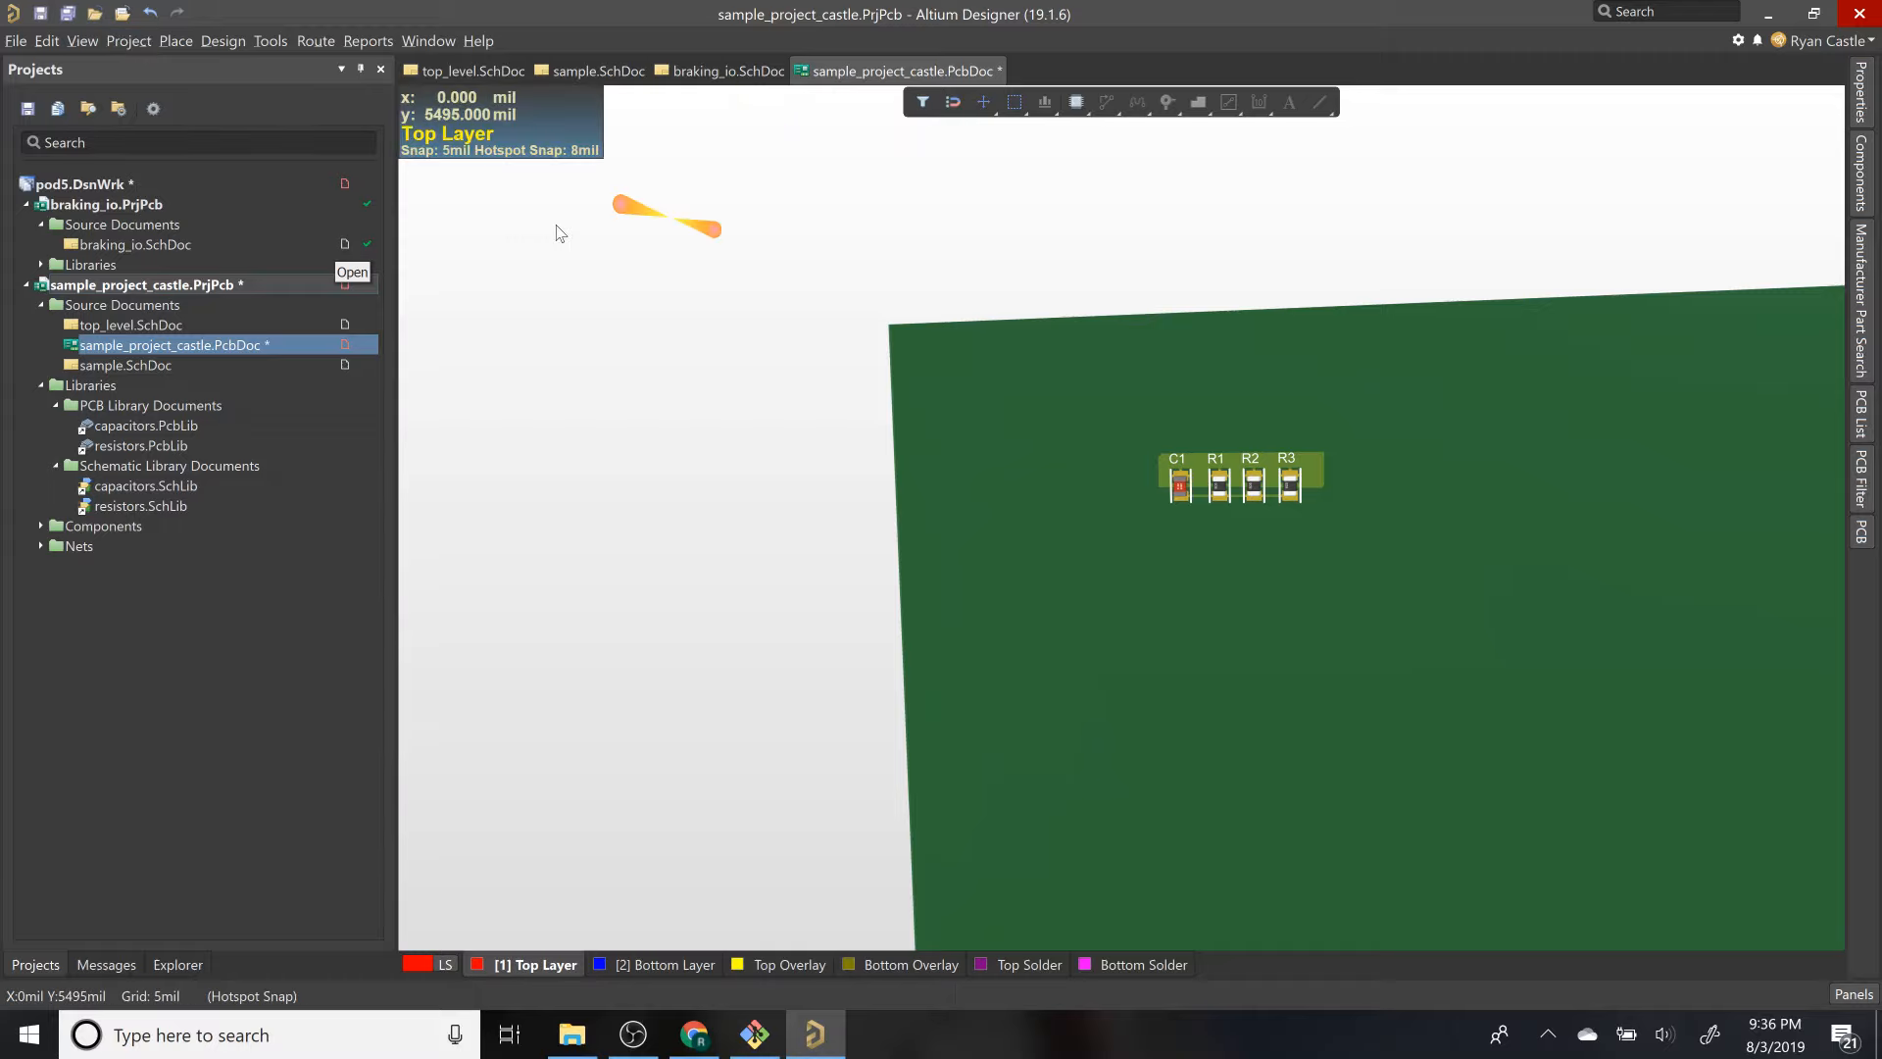
Step: Switch the board to 2D layout, back to 3D for a comparison, and return to 2D
key("2")
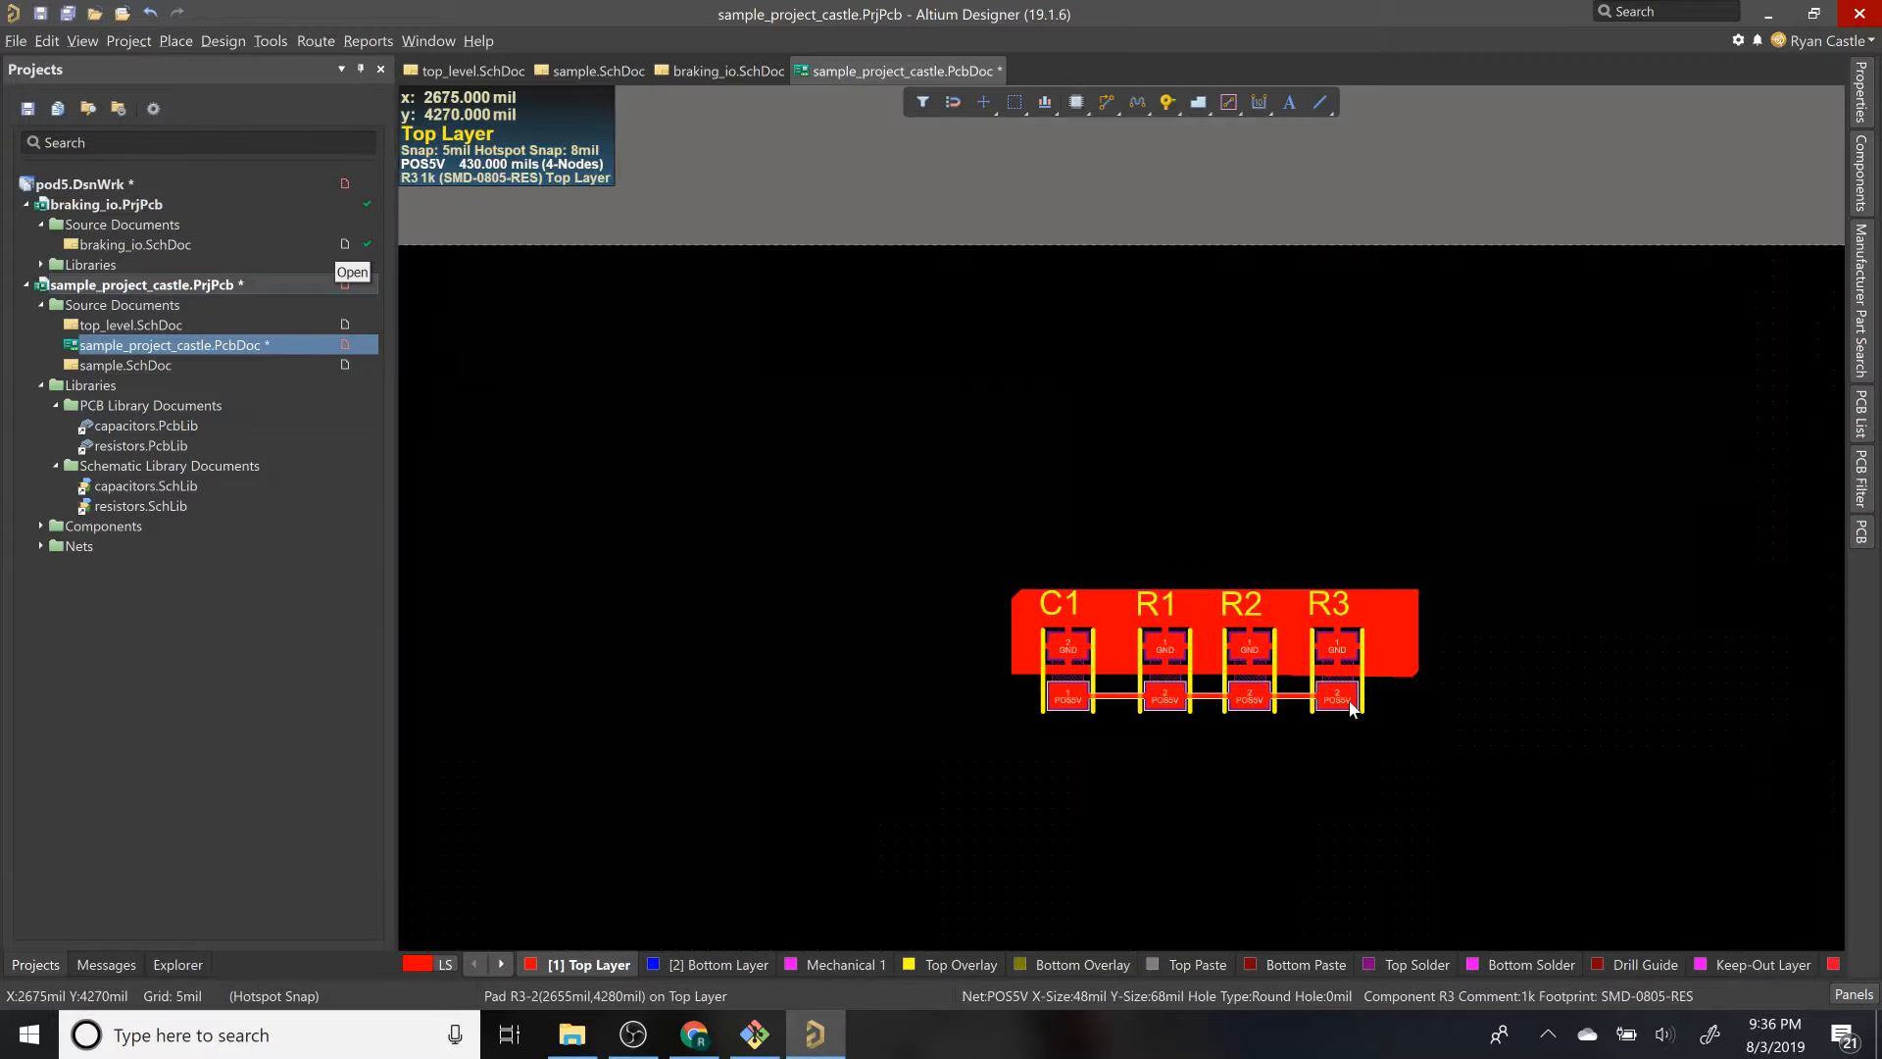
key("3")
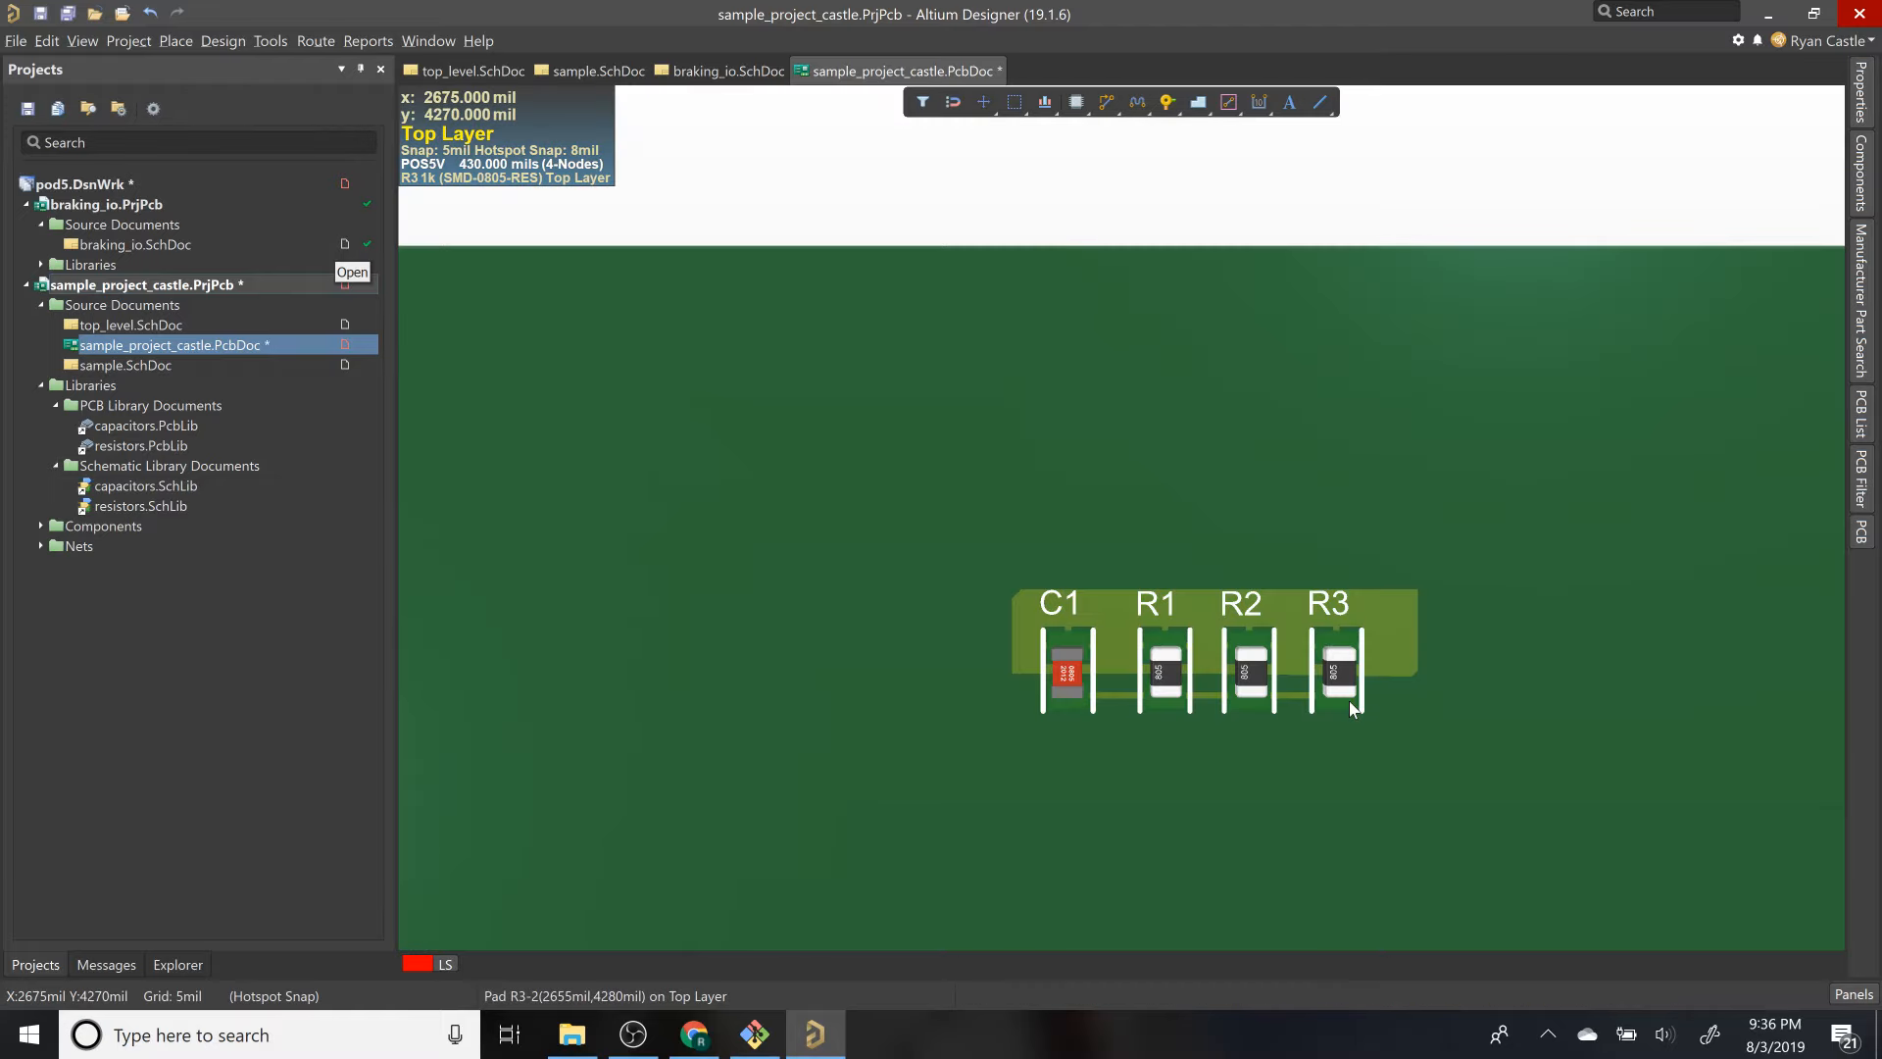
key("2")
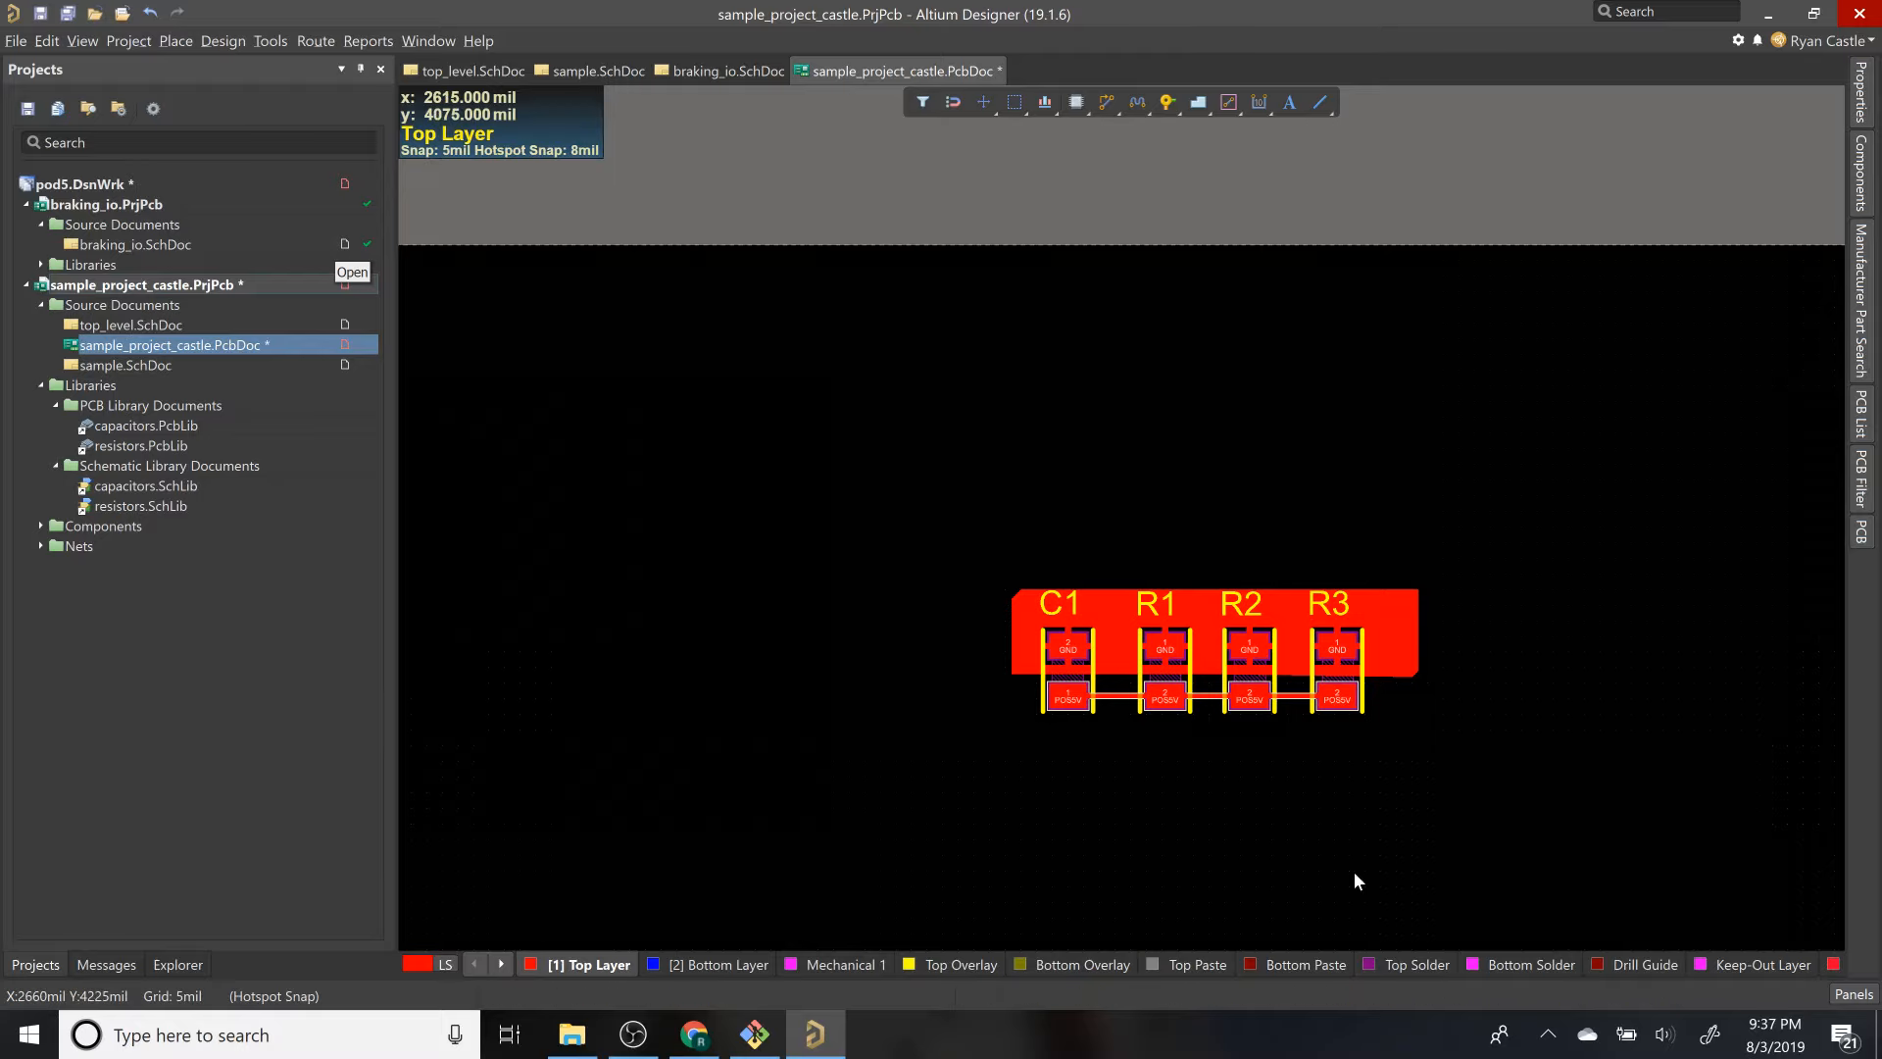
Step: Save the PCB document and open the top_level.SchDoc schematic
key("ctrl+s")
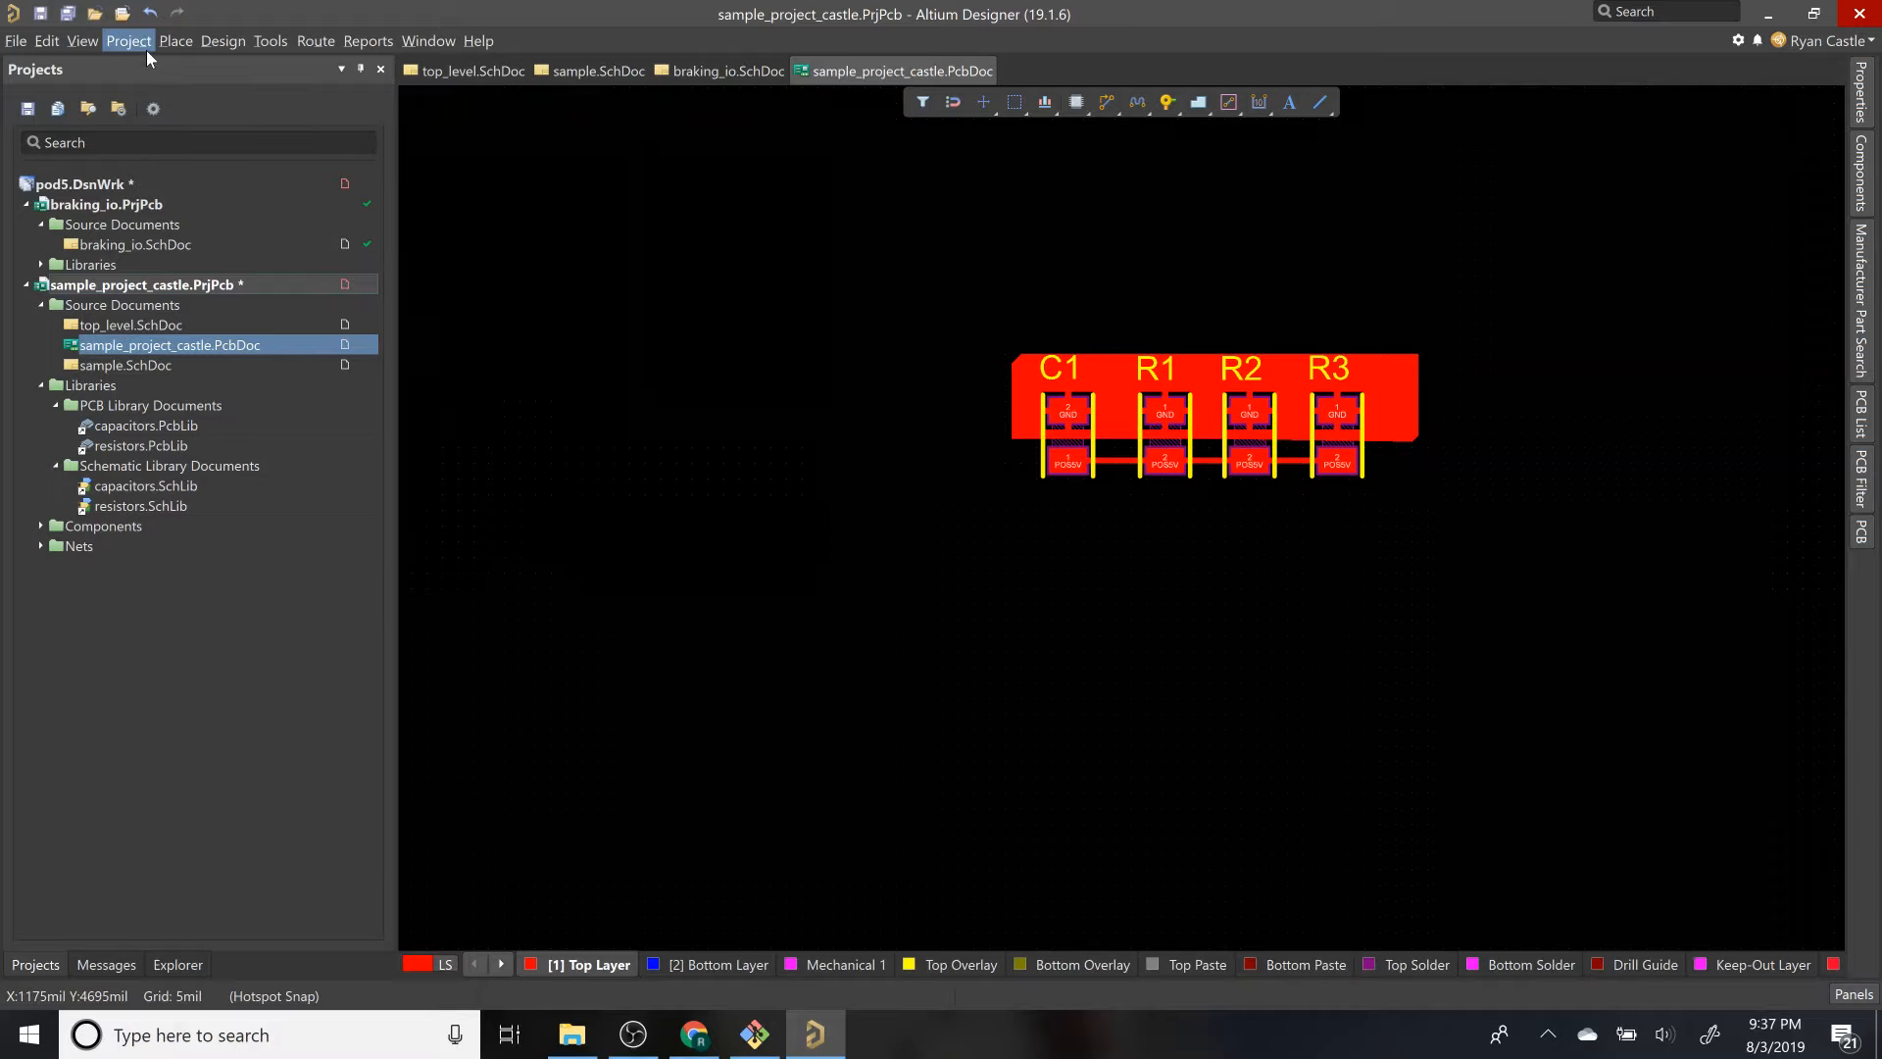
scroll(698, 204, "up", 3)
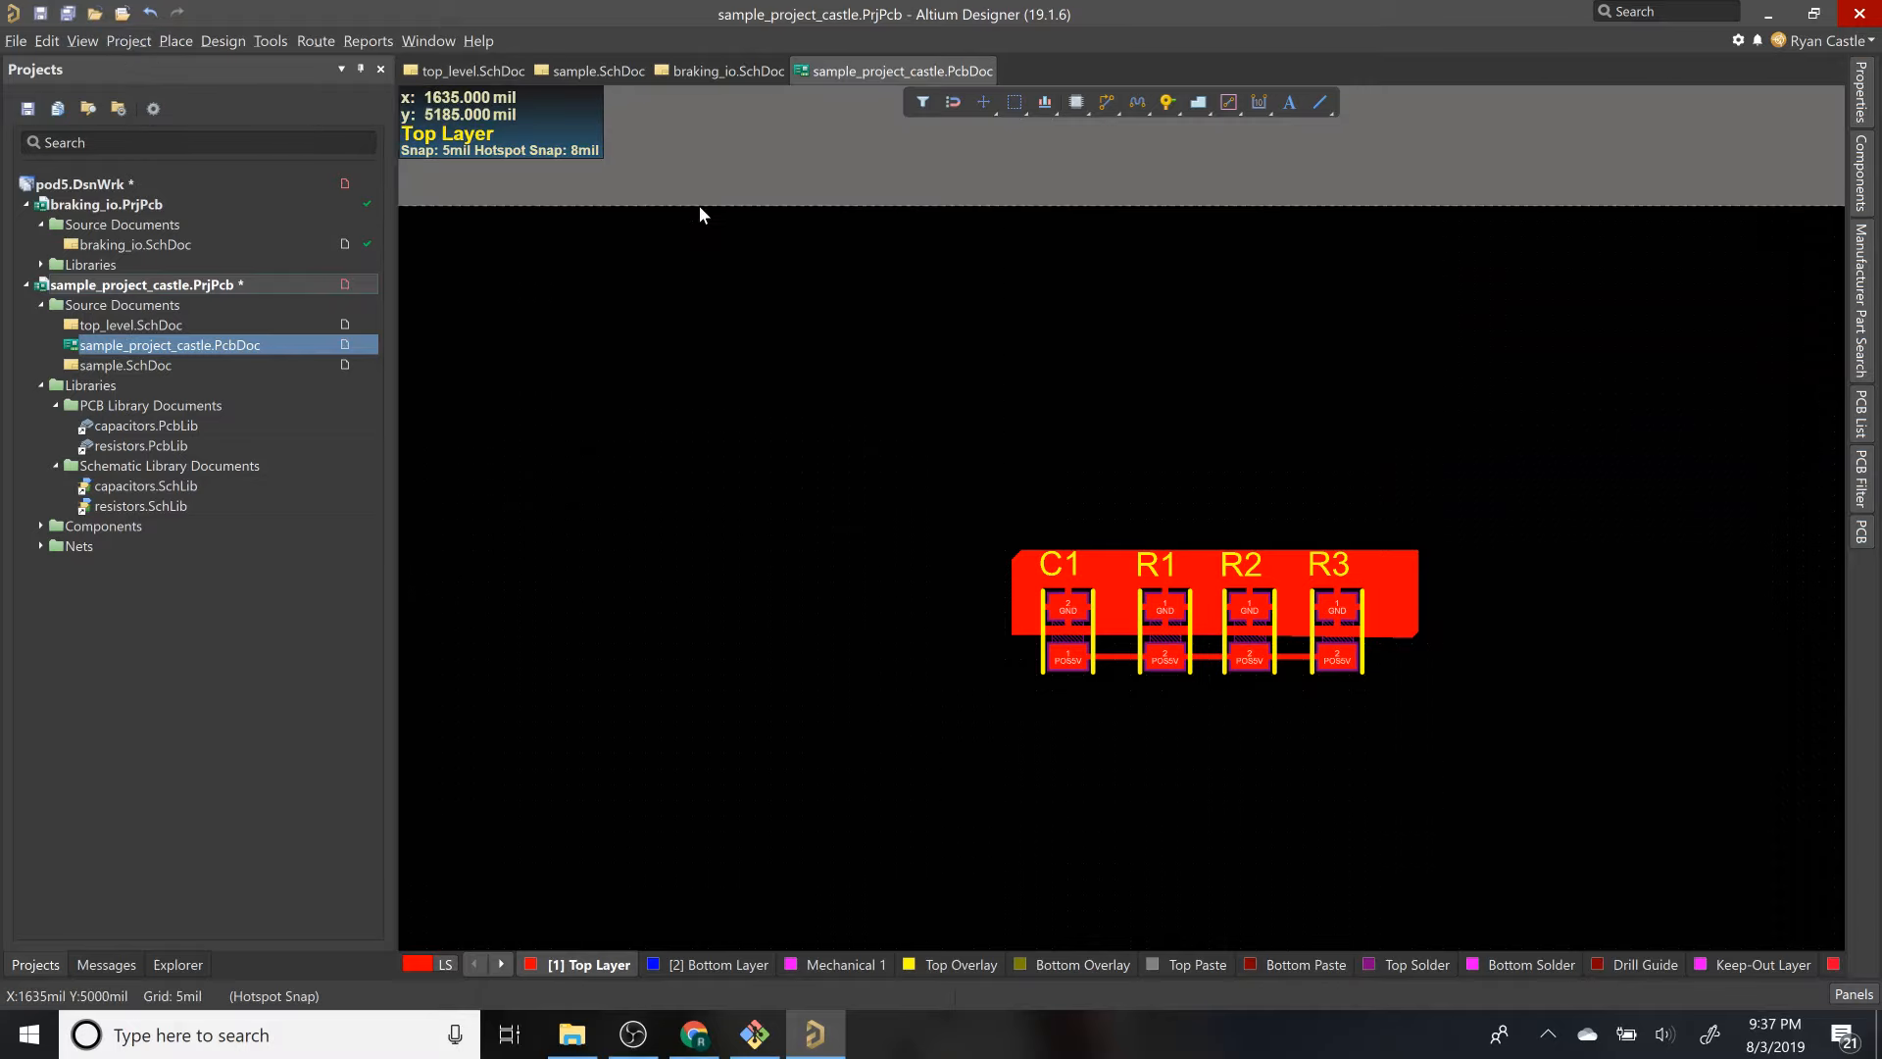
double_click(133, 328)
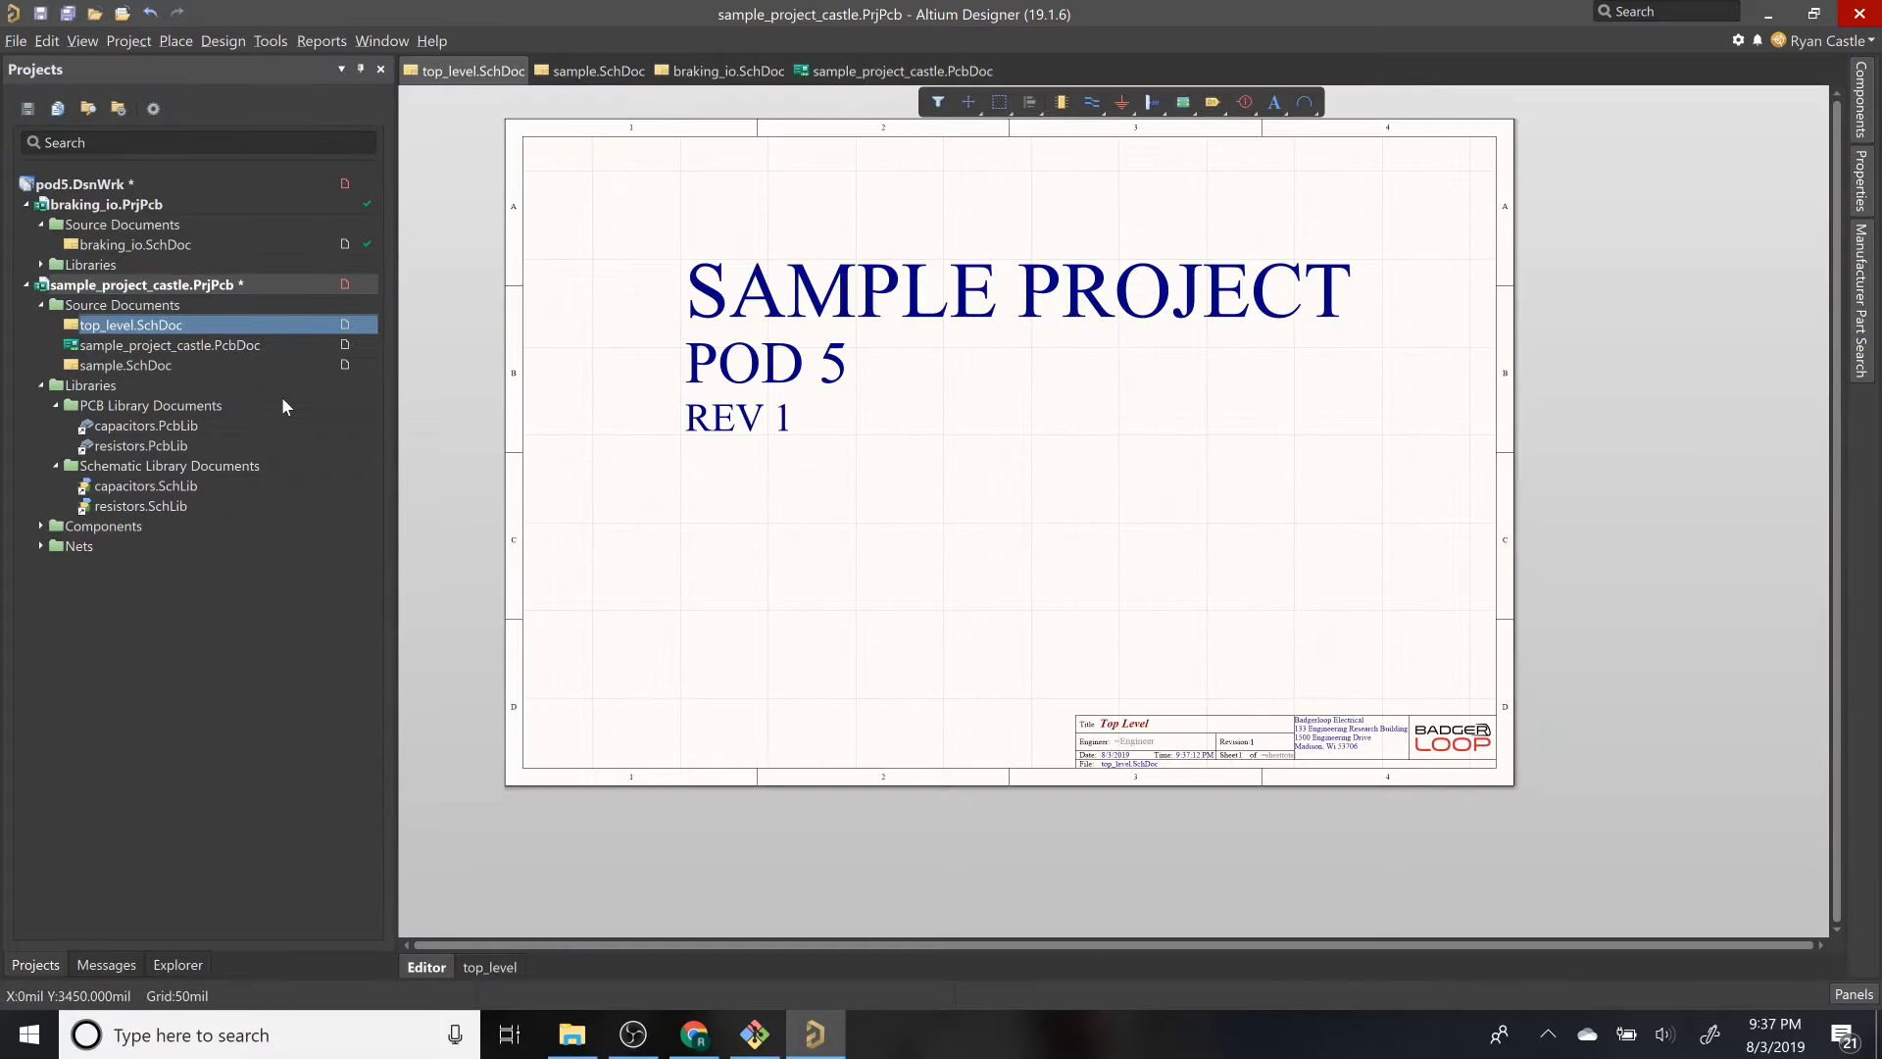
Step: Review the sample.SchDoc and top_level.SchDoc schematics and open sample_project_castle.PcbDoc
double_click(125, 366)
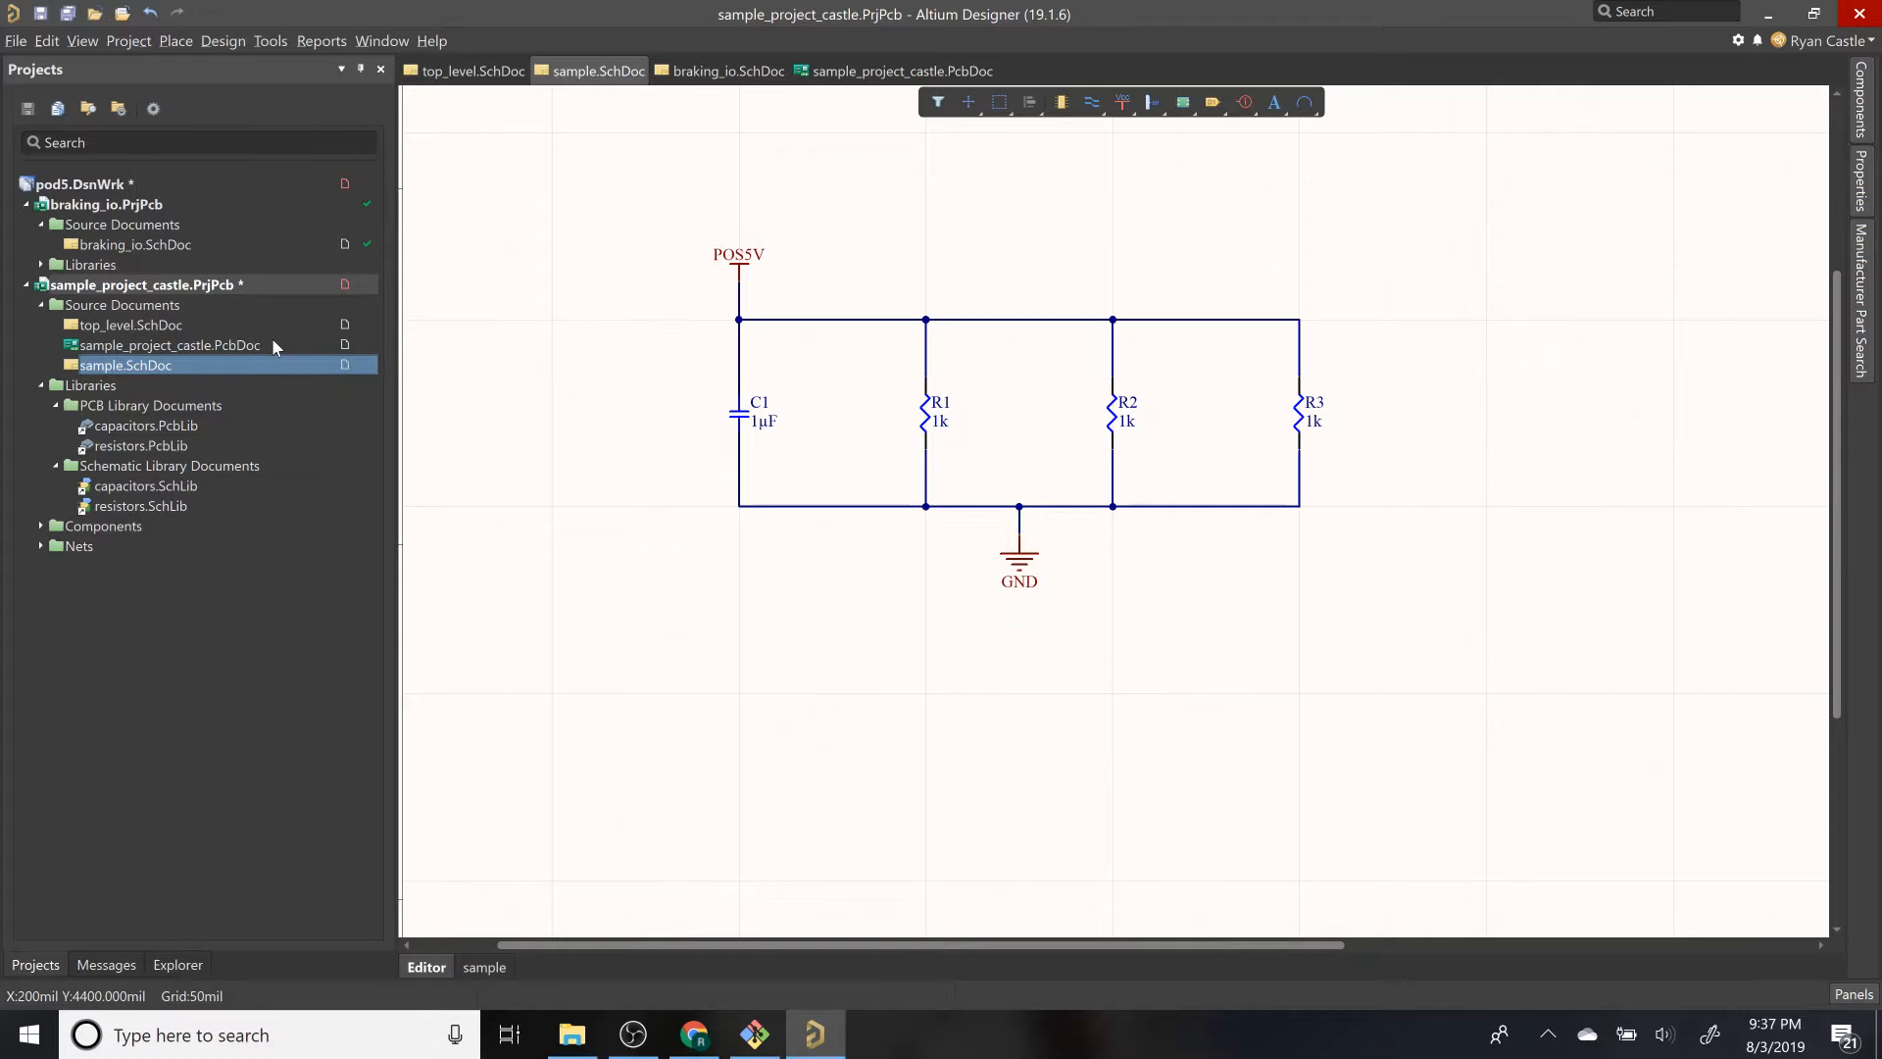
double_click(233, 327)
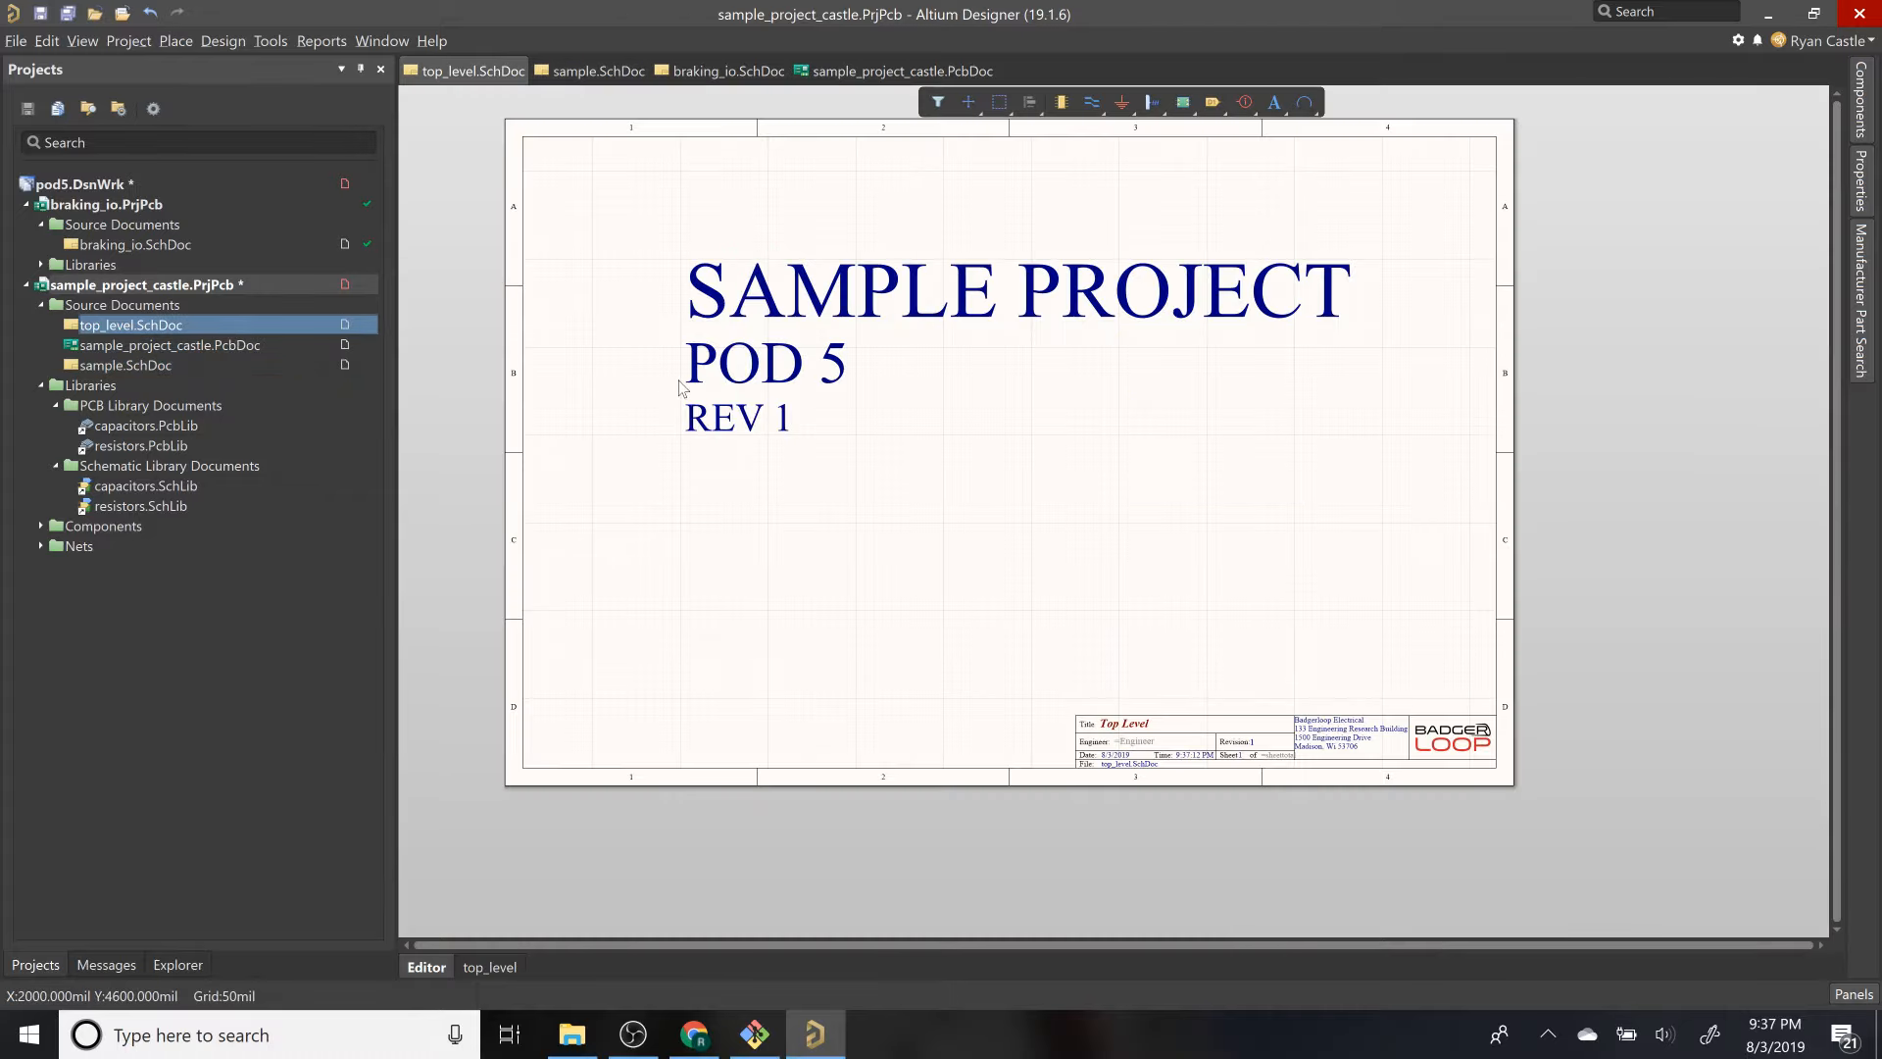
double_click(226, 345)
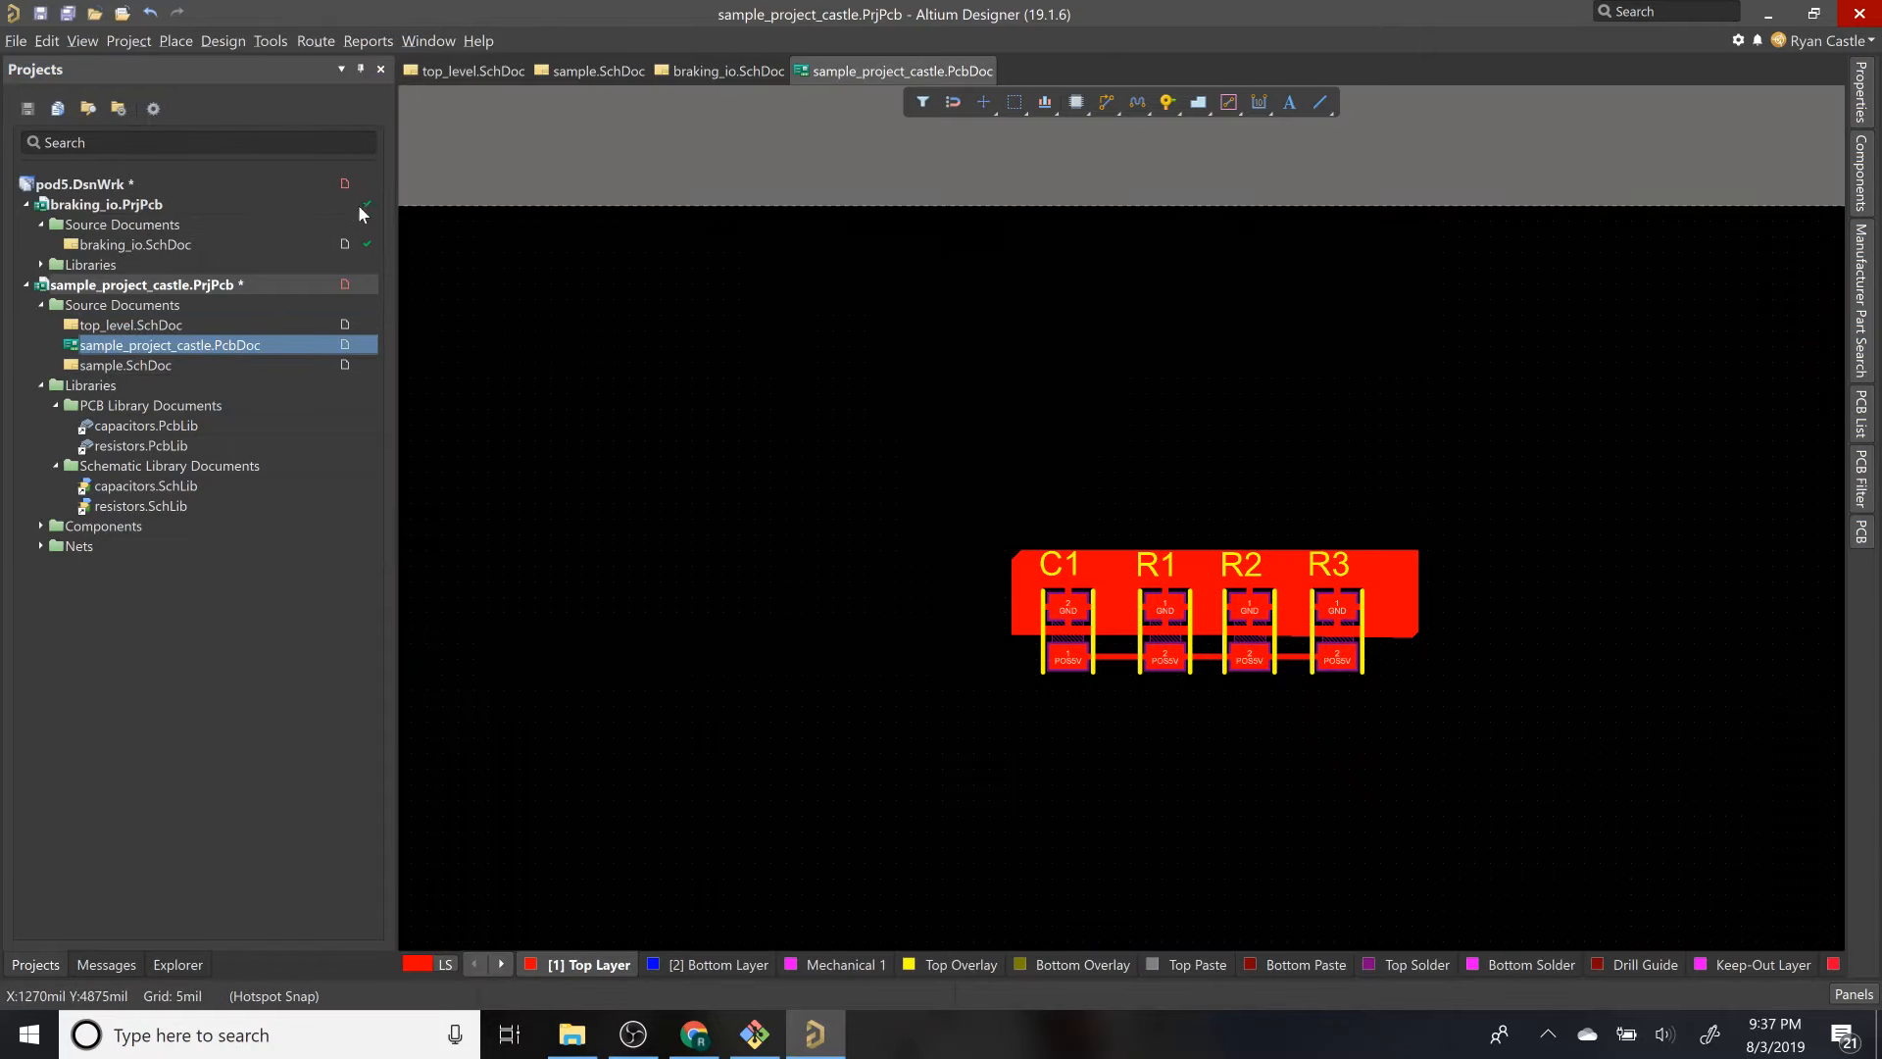
scroll(1014, 502, "down", 2, "ctrl")
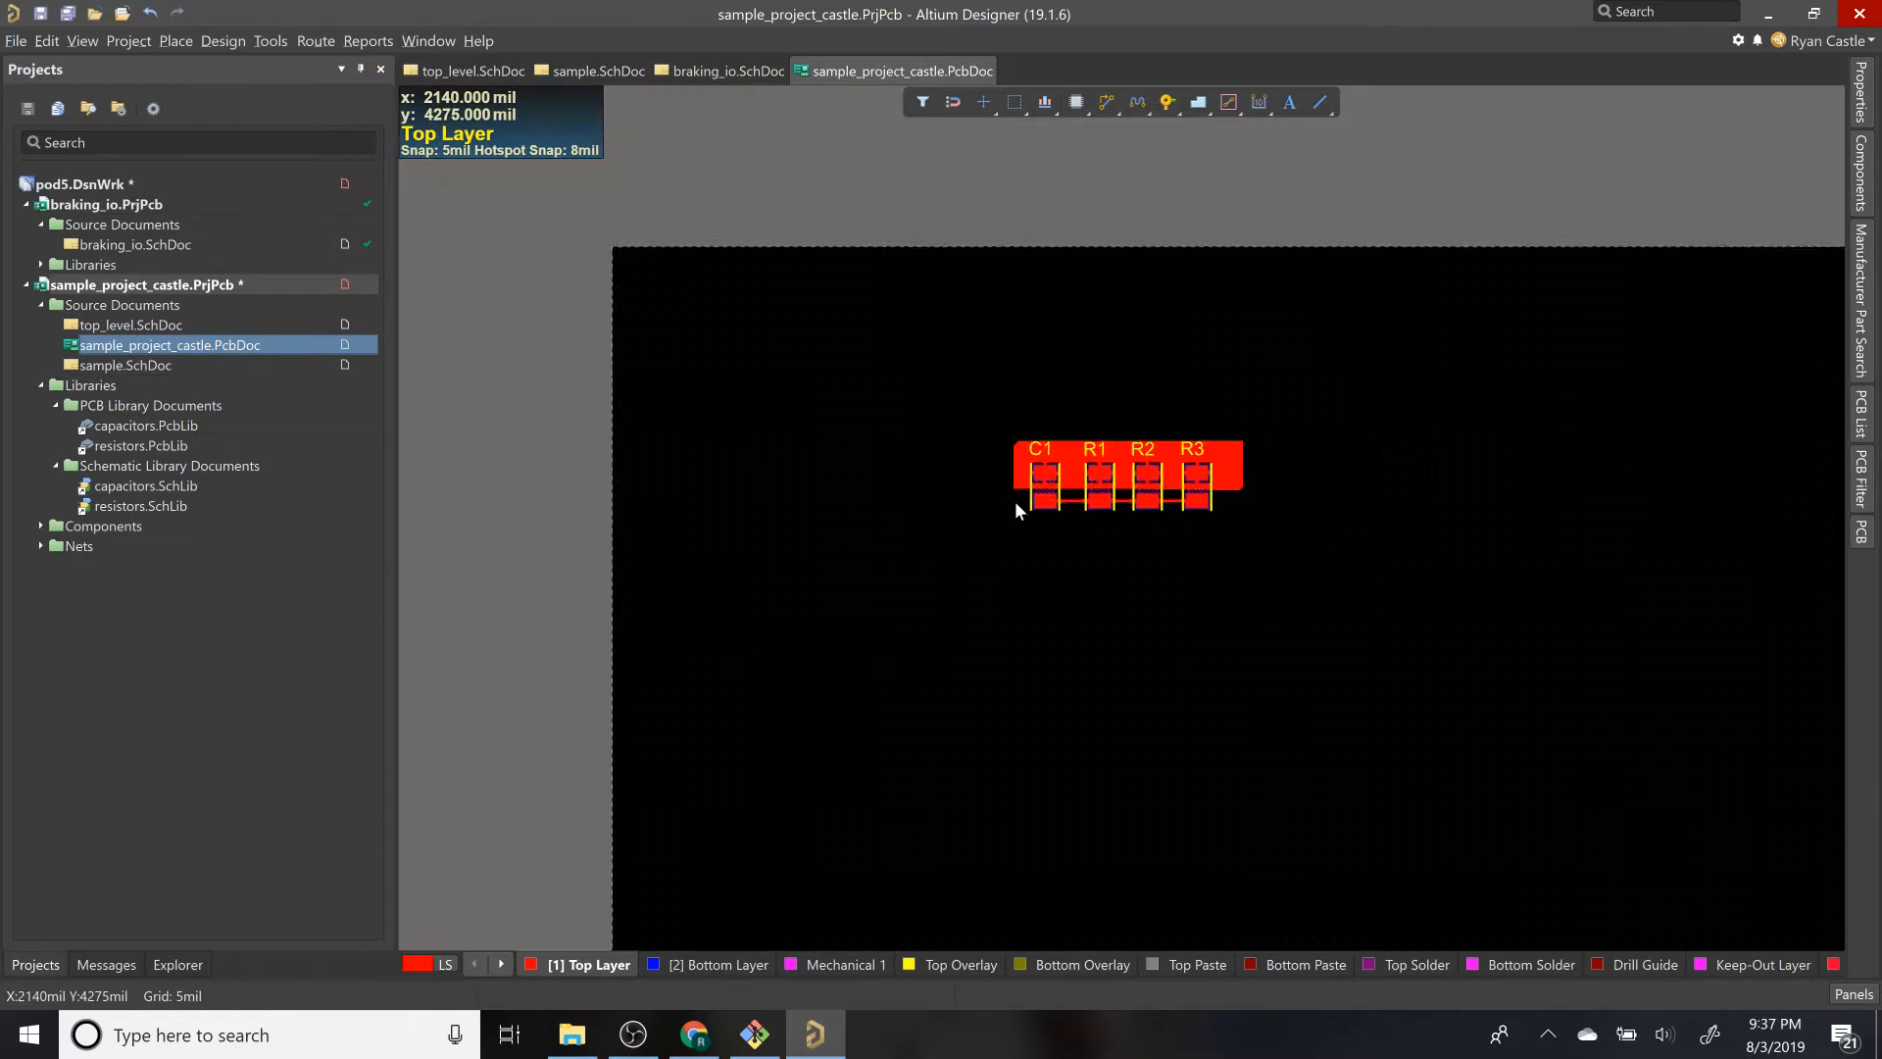
scroll(1014, 502, "down", 1, "ctrl")
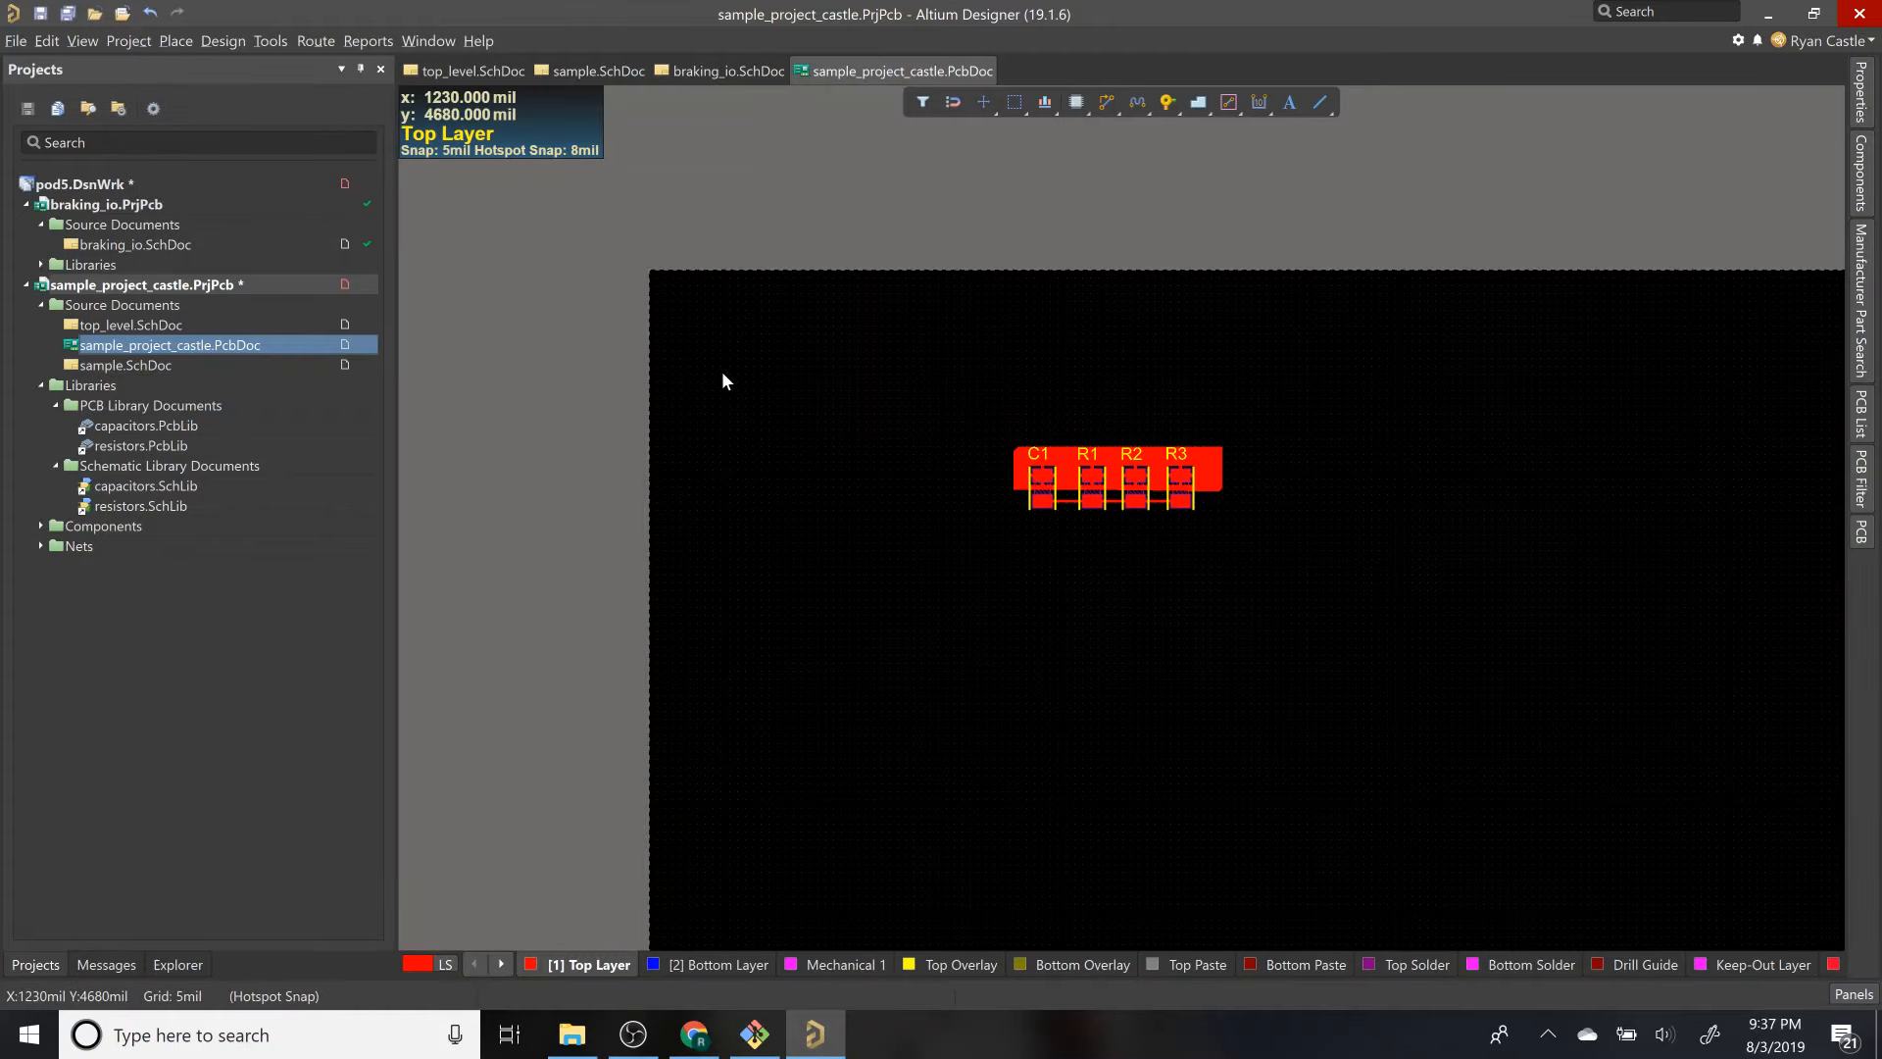
Step: Show the PCB in Board Planning Mode and try to move the board's right edge with Edit Board Shape
key("1")
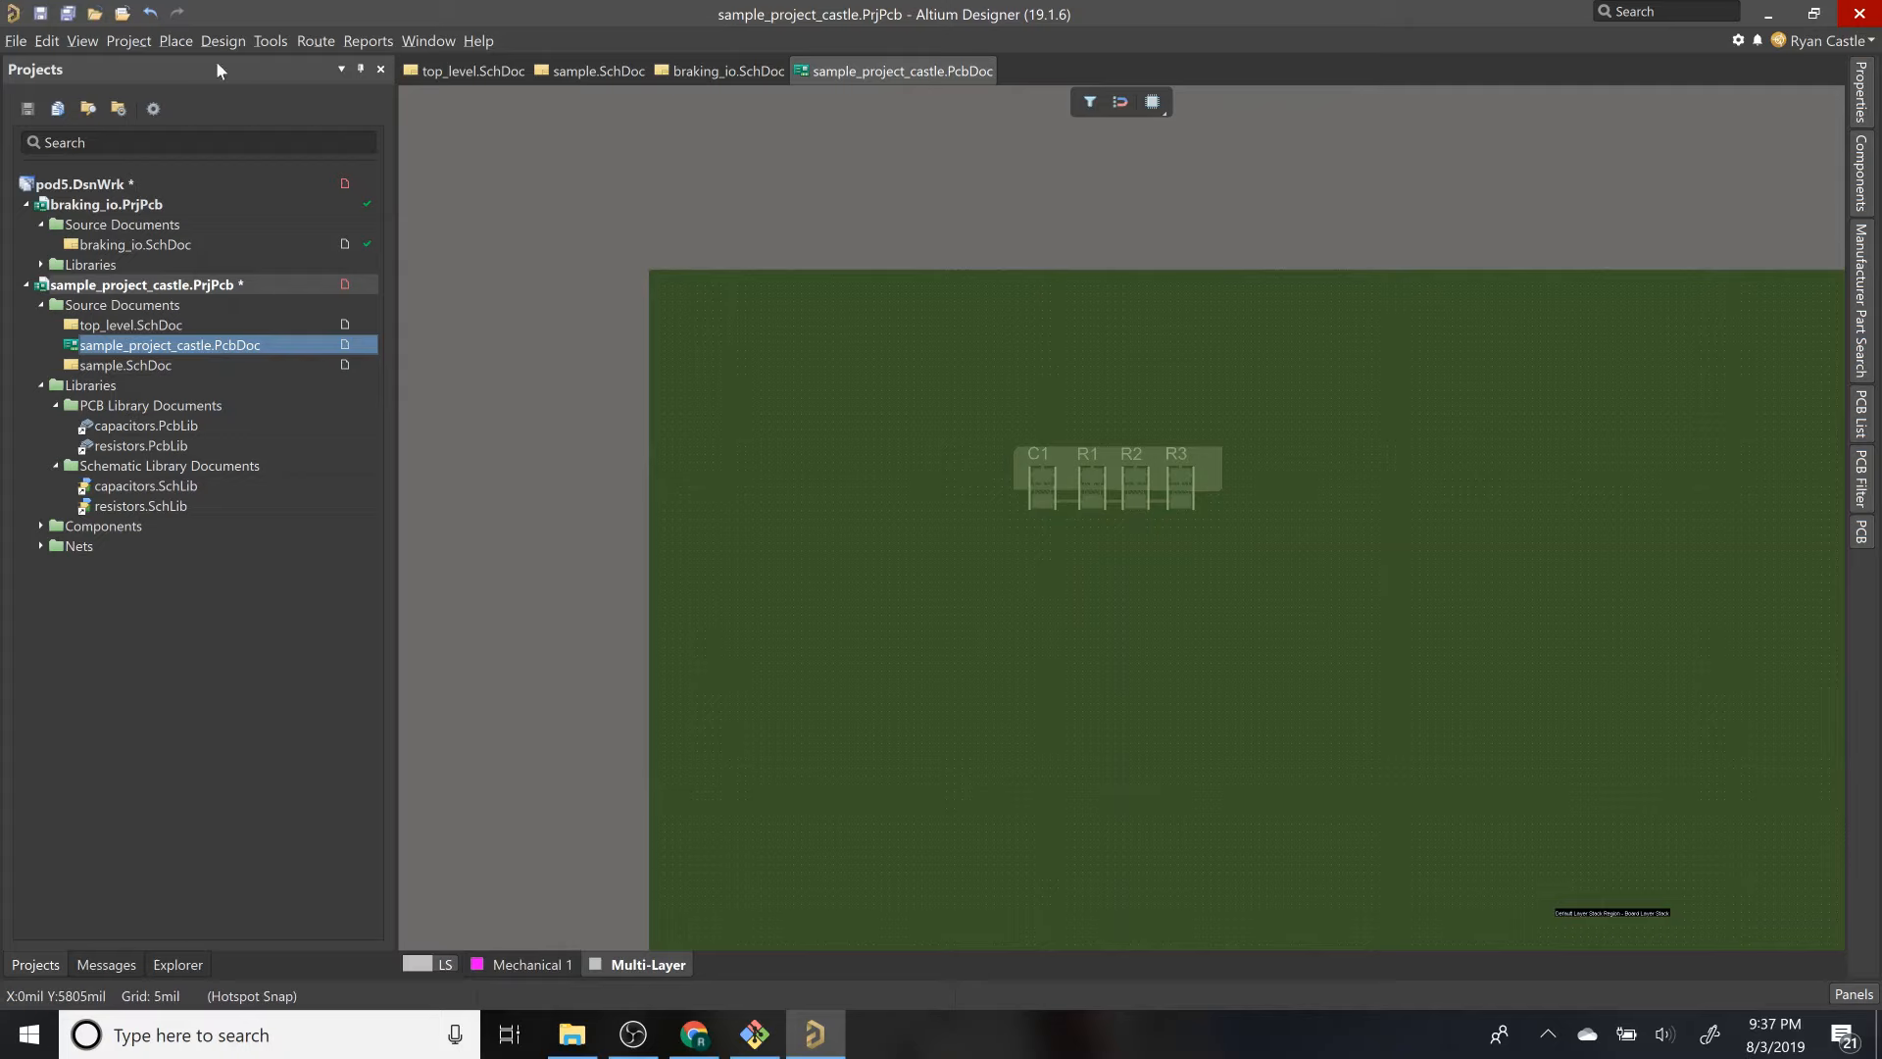
left_click(95, 43)
left_click(114, 77)
left_click(266, 43)
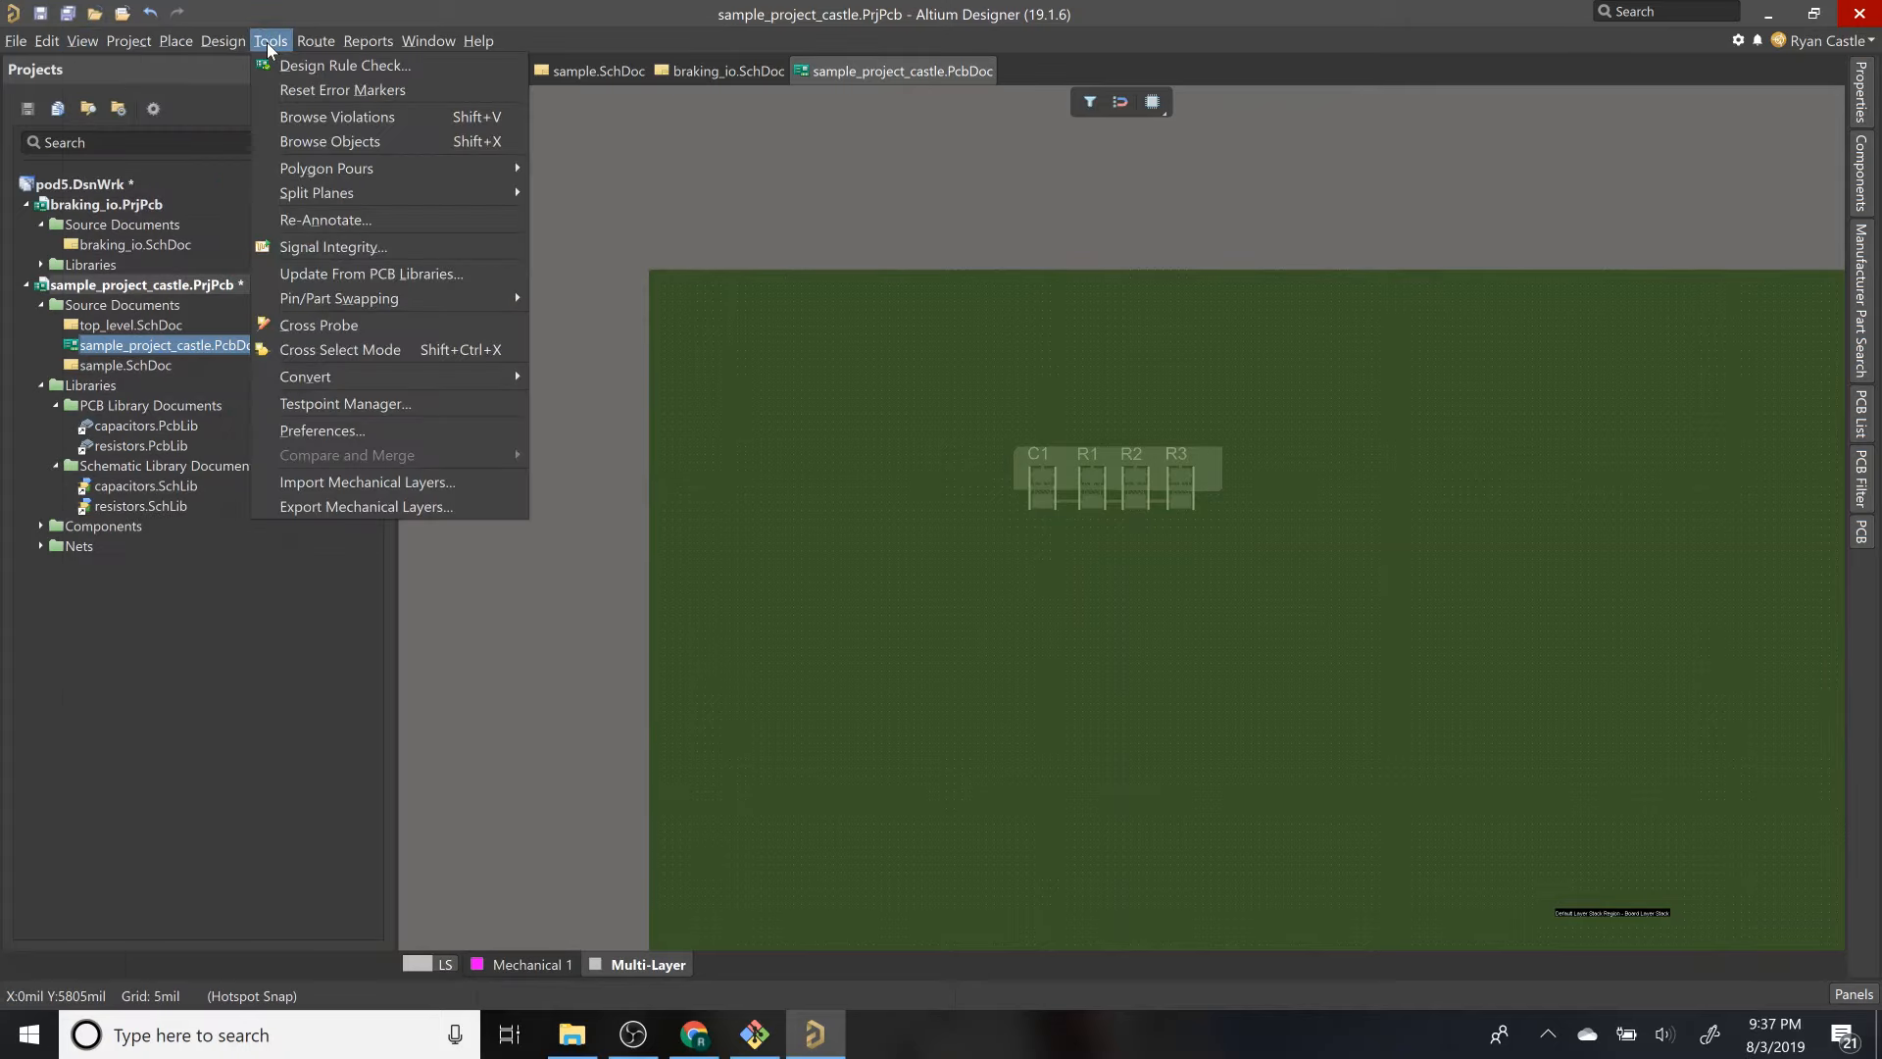
mouse_move(223, 43)
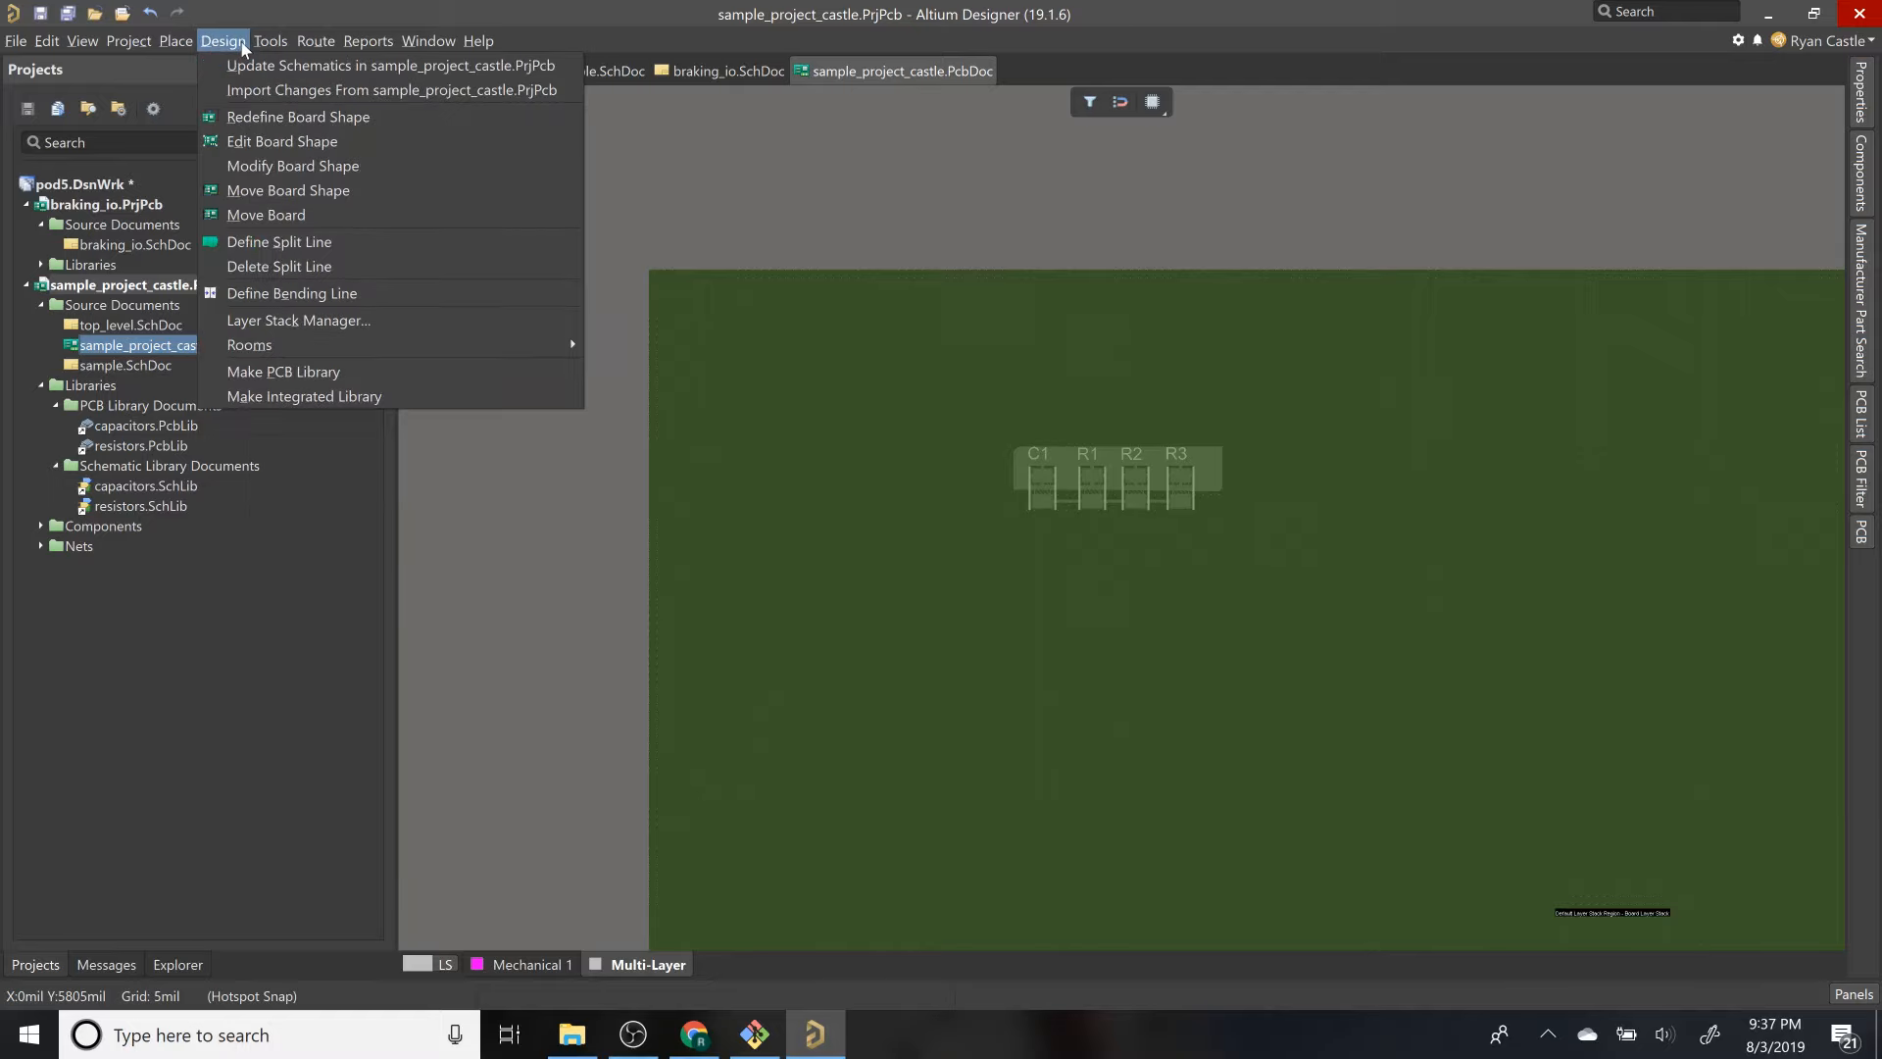
left_click(281, 141)
scroll(827, 456, "down", 4, "ctrl")
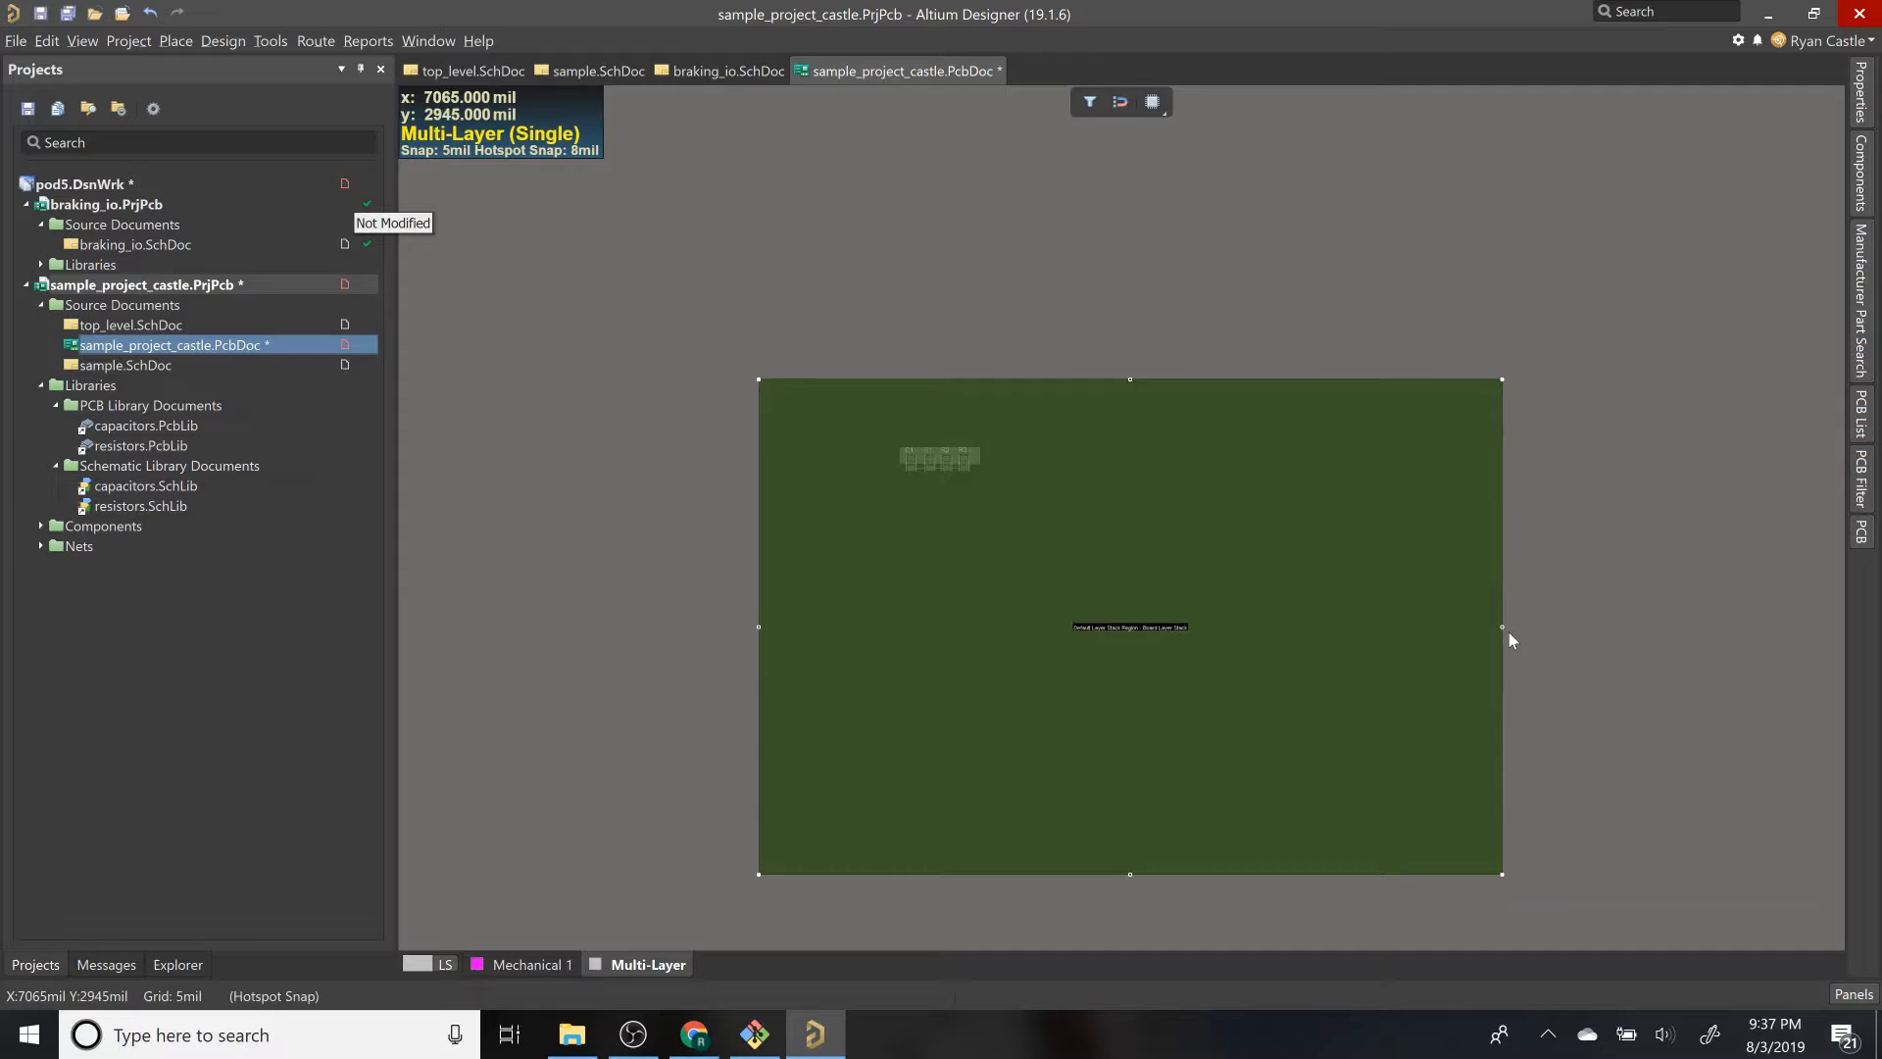
left_click(1502, 625)
left_click(1506, 626)
Step: Reshape the board by moving its lower-right and upper-right corners inward, close to the component group's right side
left_click(225, 41)
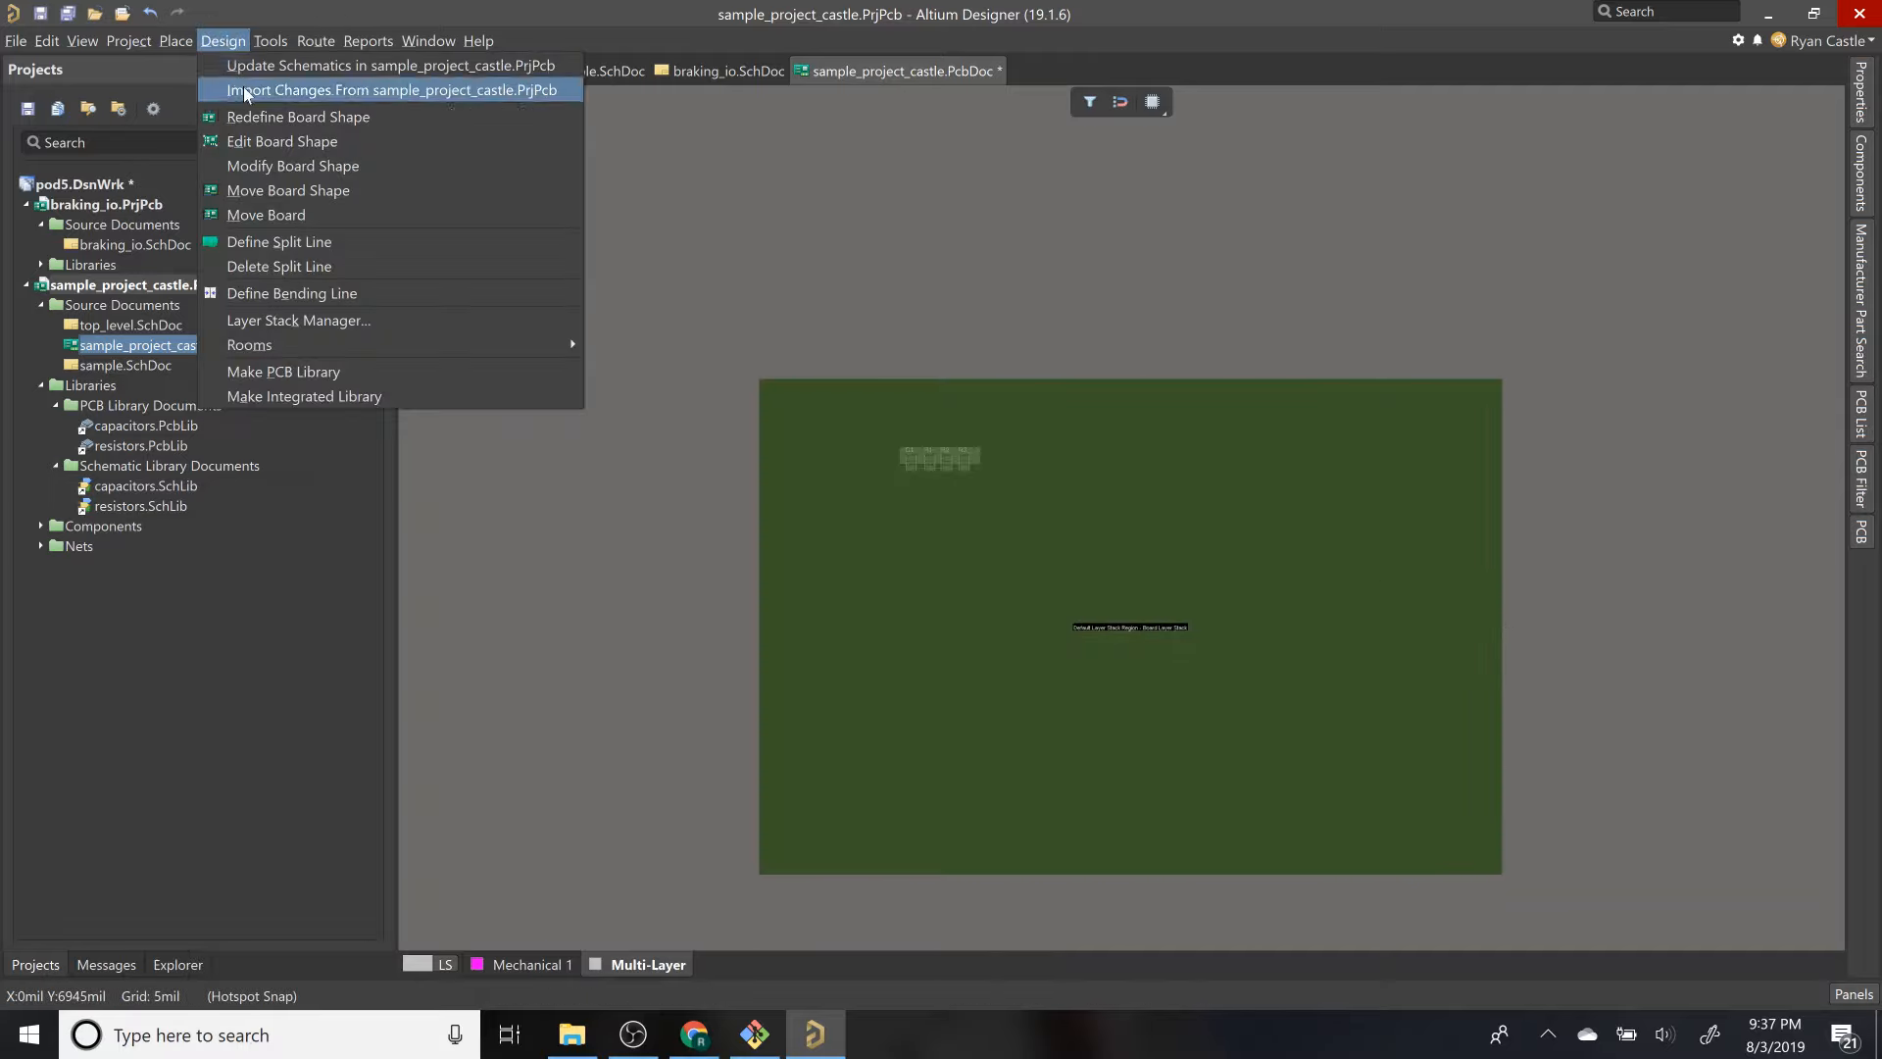
left_click(294, 138)
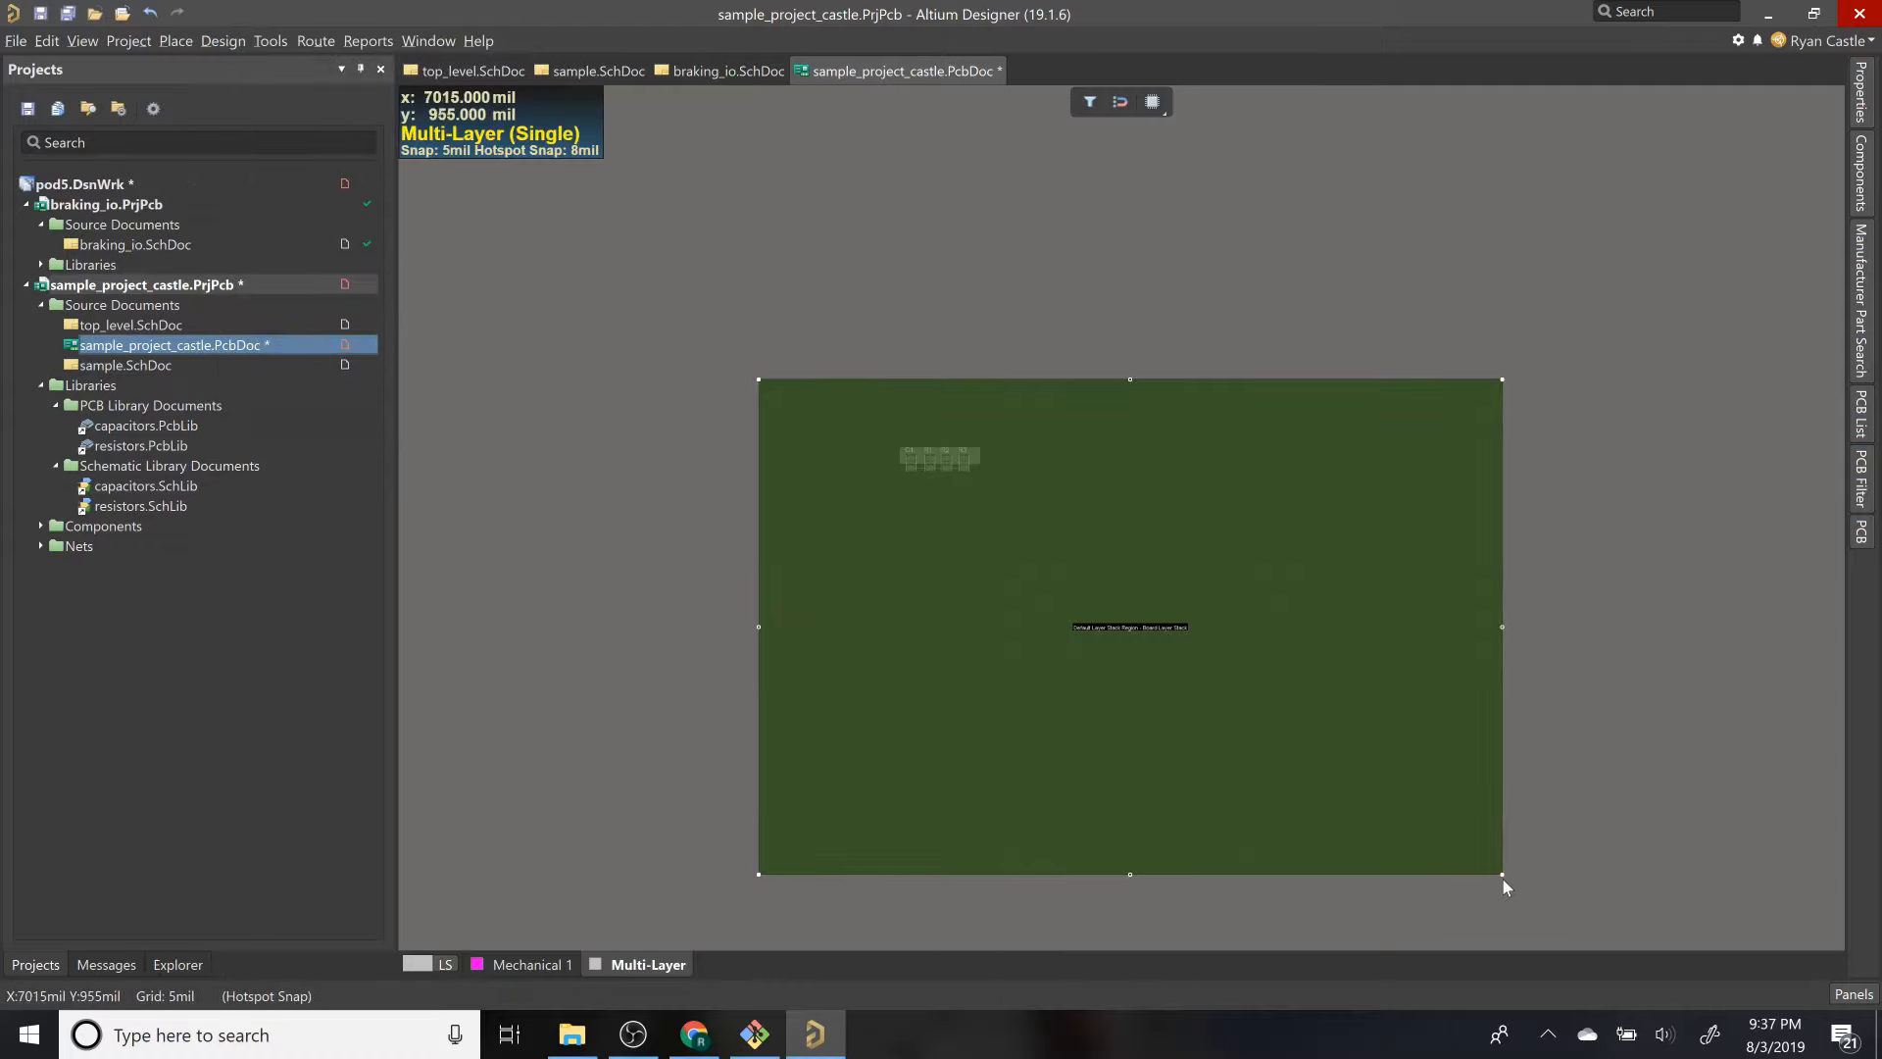
left_click_drag(1503, 875, 1020, 490)
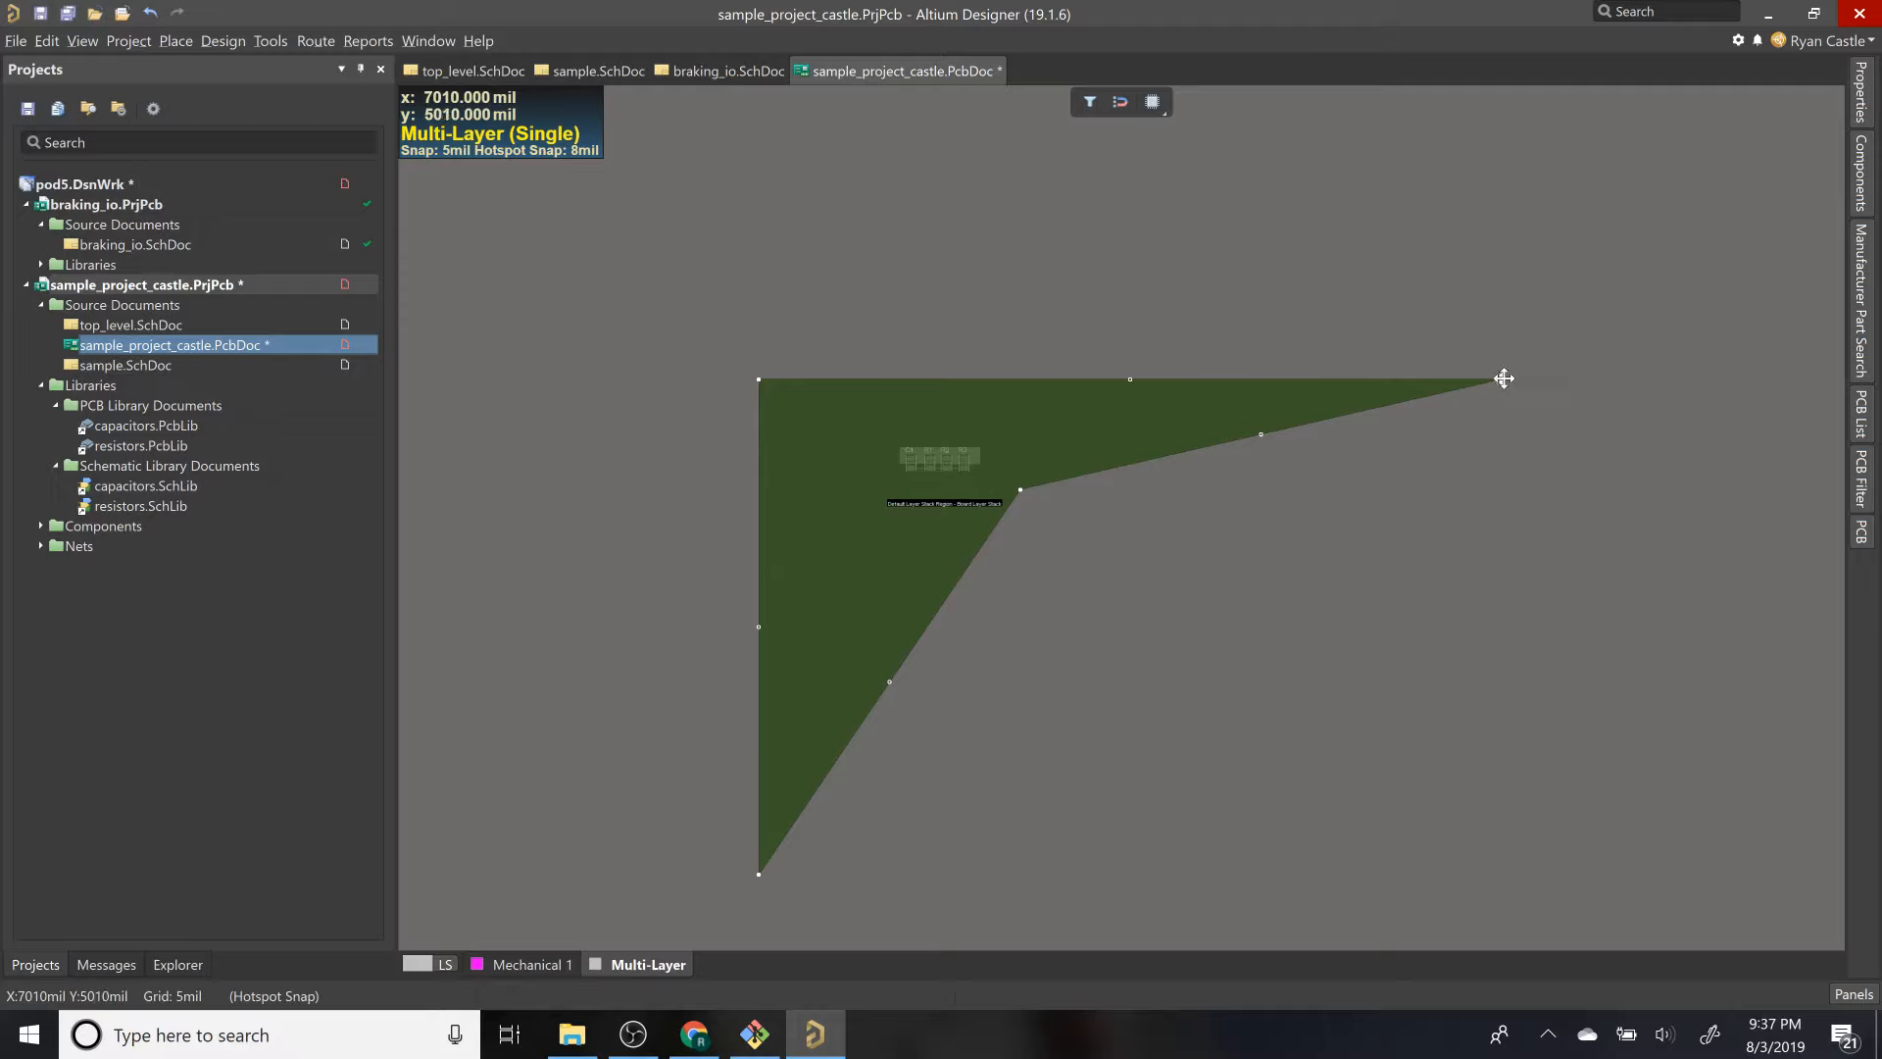
left_click_drag(1502, 380, 1021, 380)
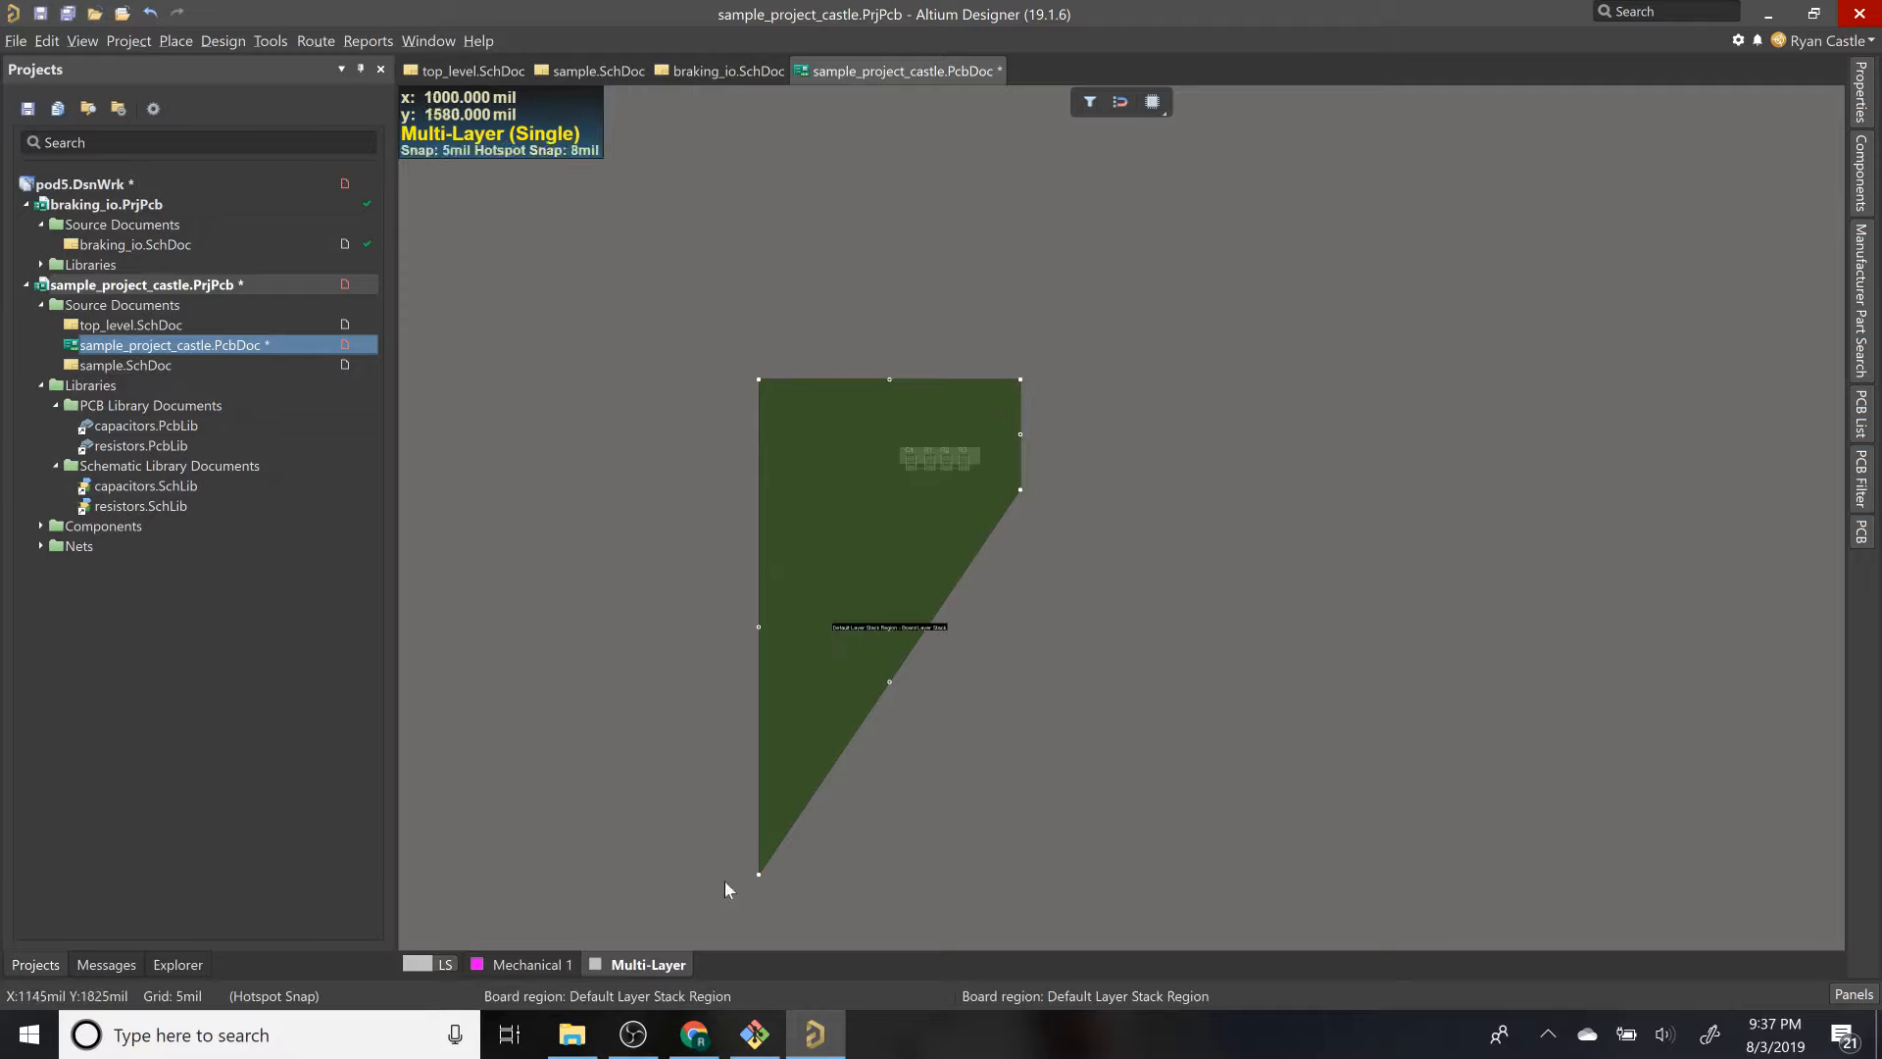
mouse_move(755, 874)
left_mouse_down()
mouse_move(794, 614)
mouse_move(752, 845)
left_mouse_up()
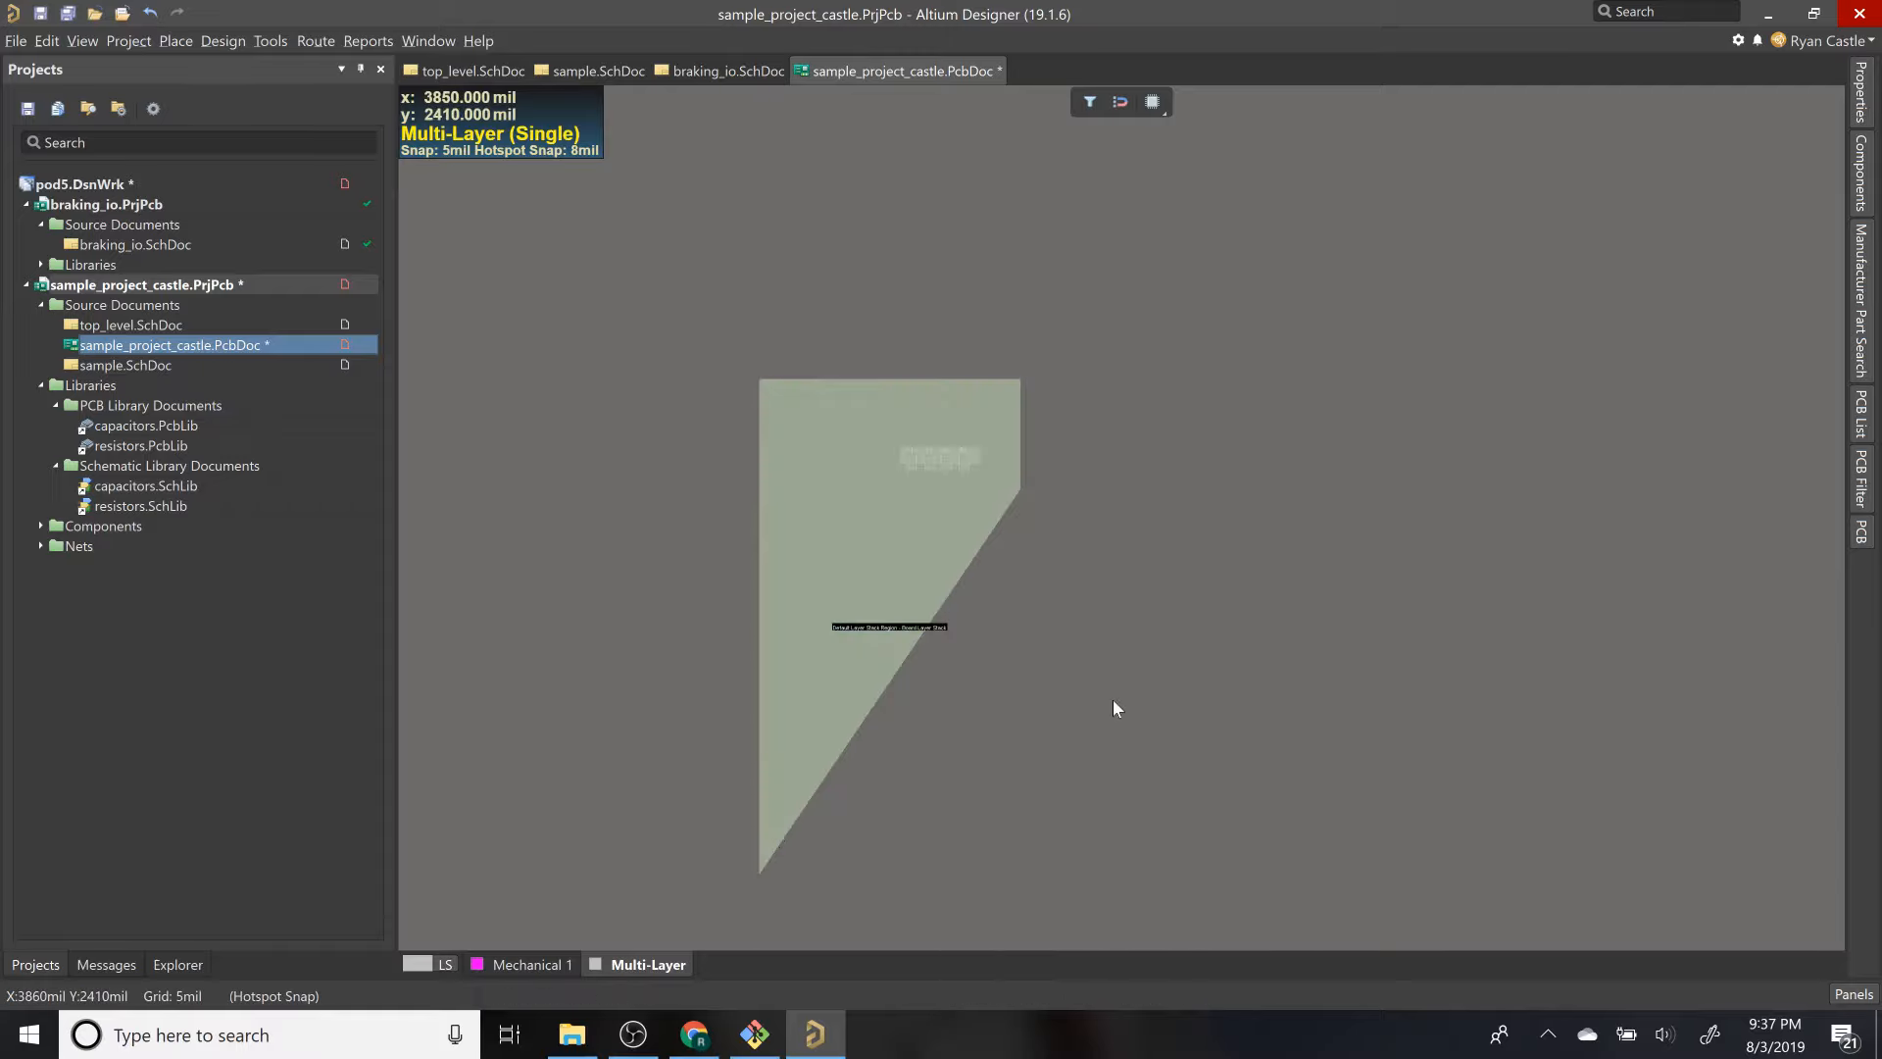
Step: Show the board in 3D Layout Mode and inspect its new outline from a tilted angle
key("2")
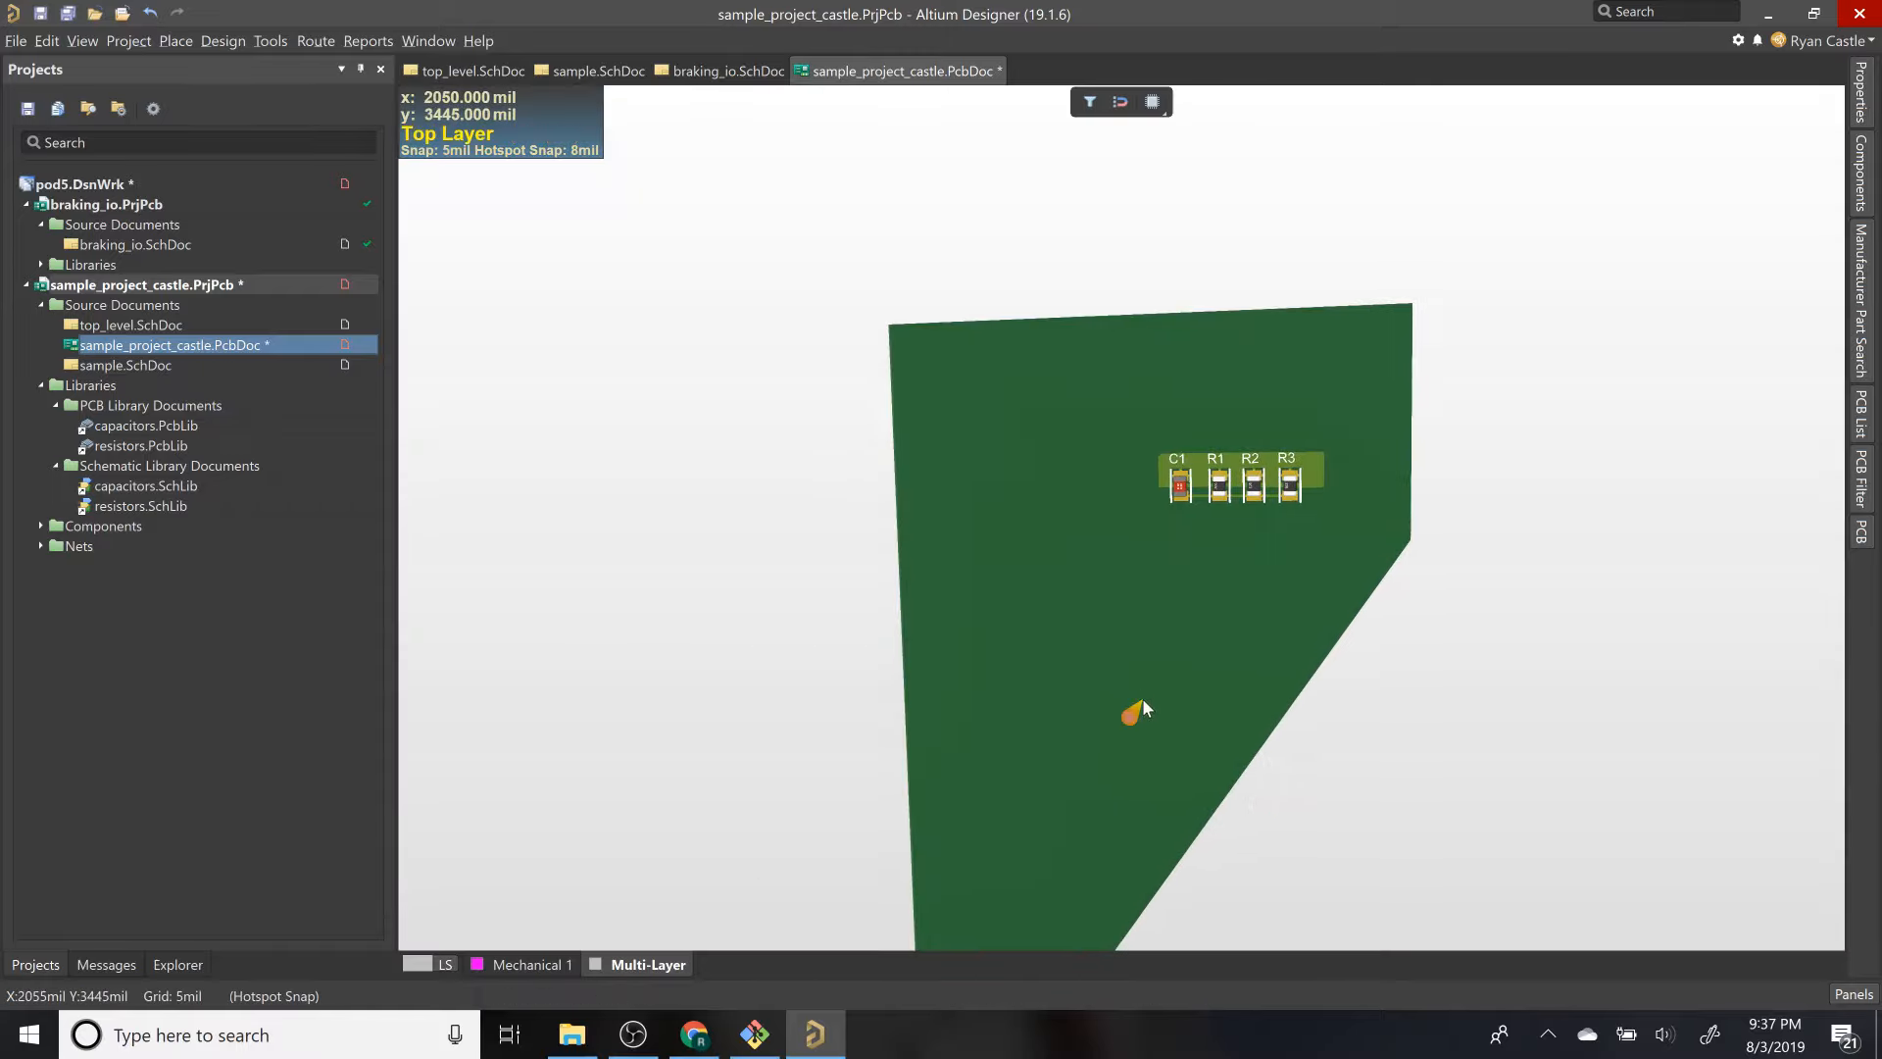
scroll(1144, 700, "down", 4)
right_click_drag(1144, 700, 1204, 569, "shift")
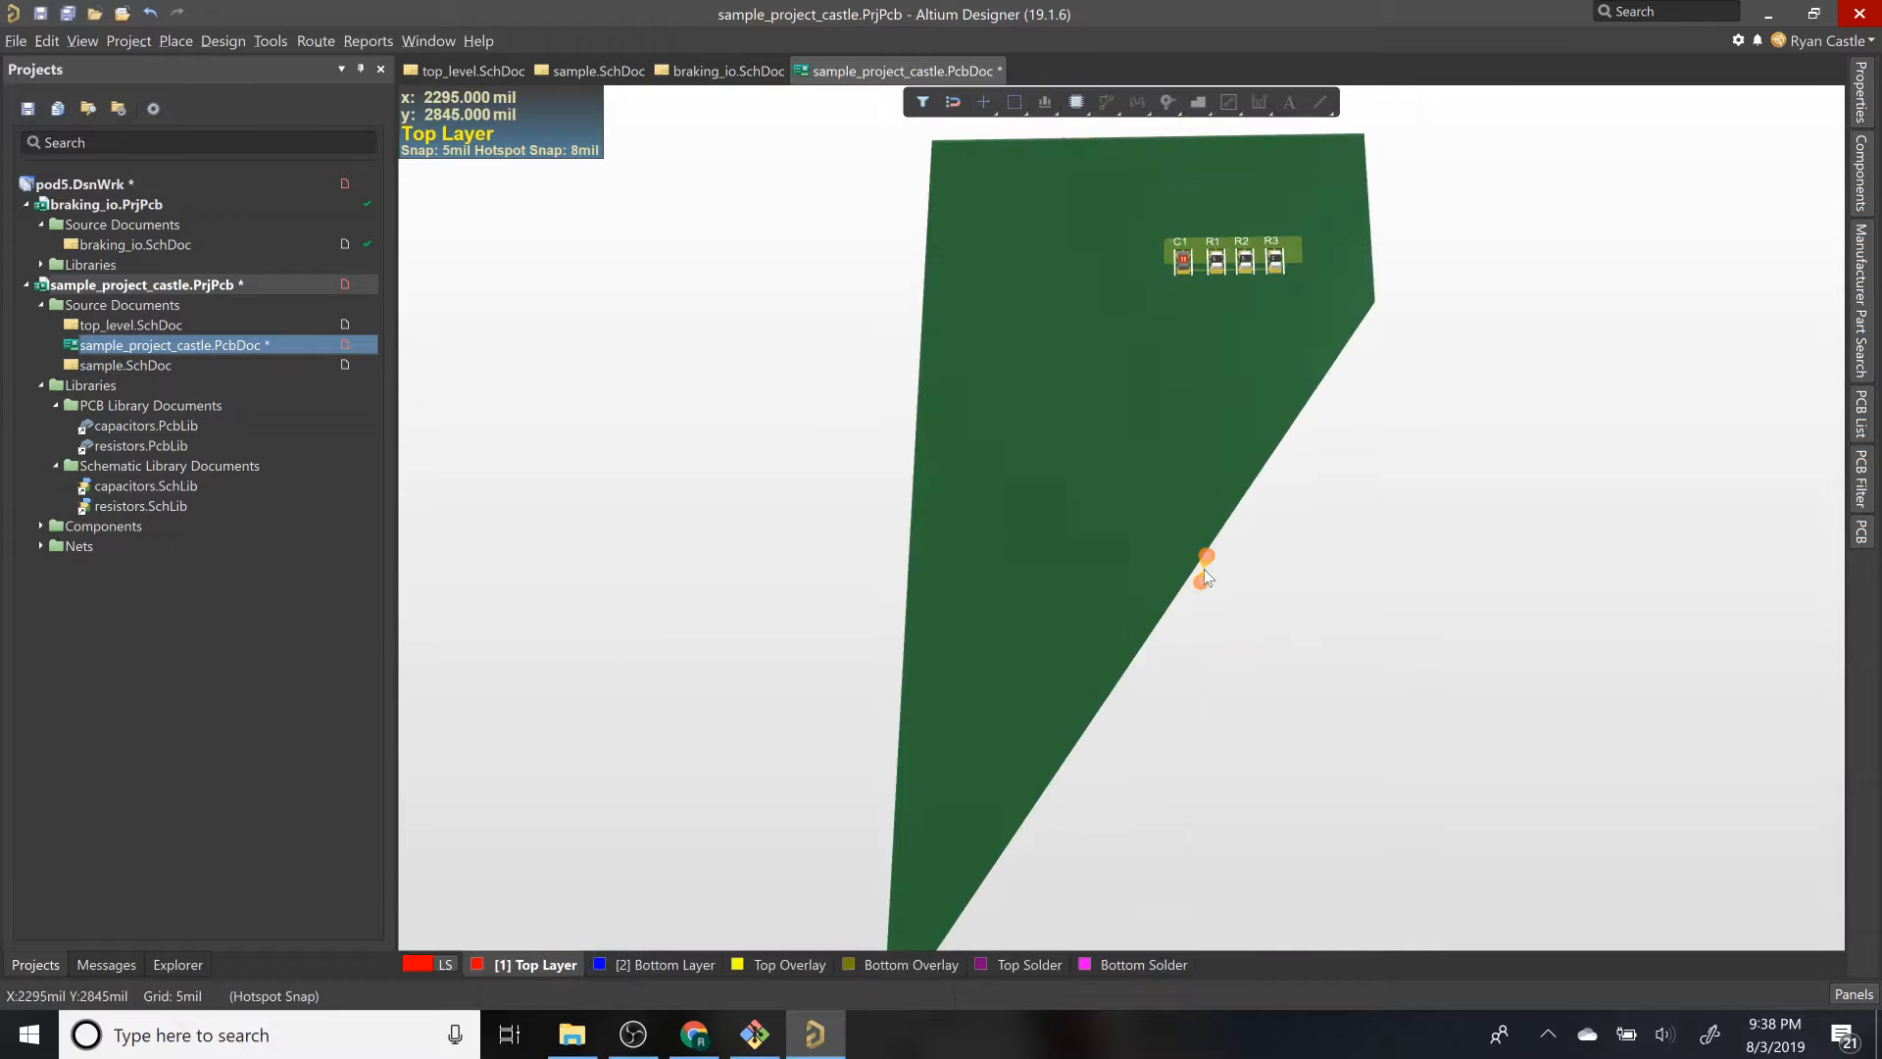
Step: Save the PCB document and the sample_project_castle.PrjPcb project, and open top_level.SchDoc
key("ctrl+s")
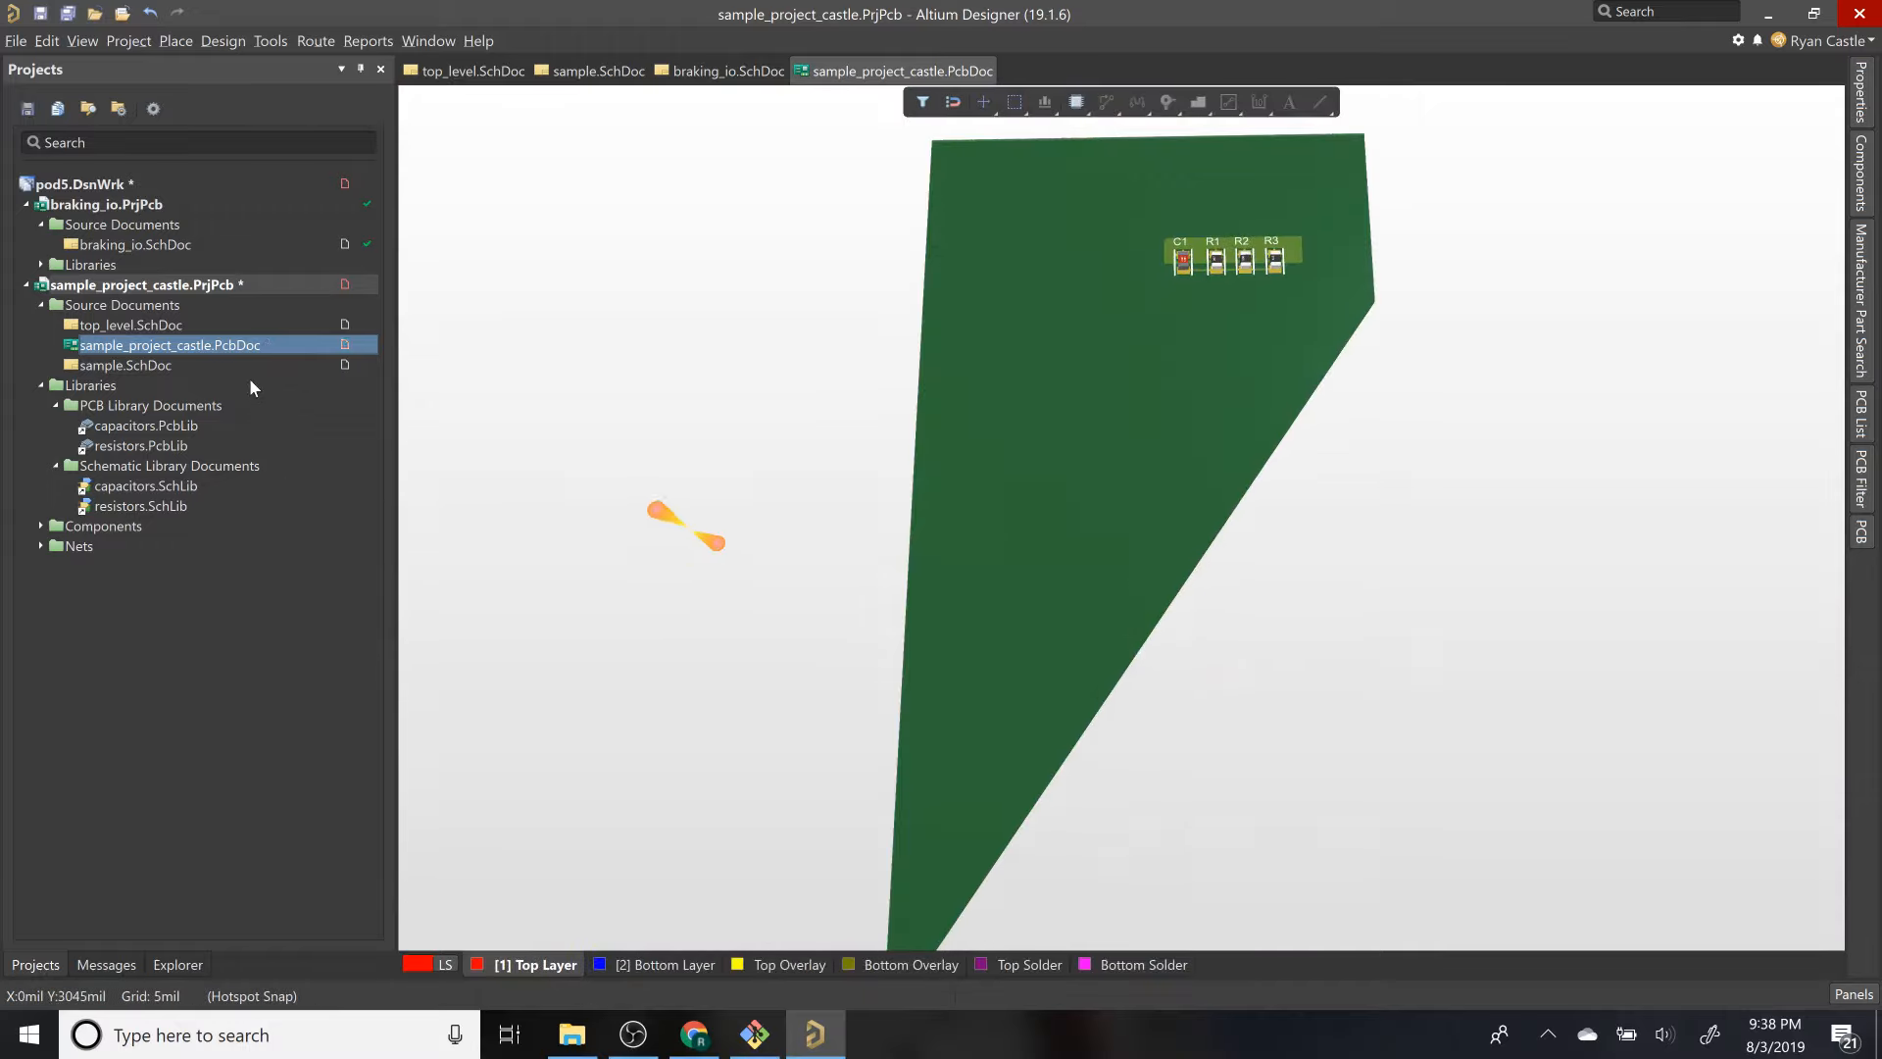
right_click(281, 291)
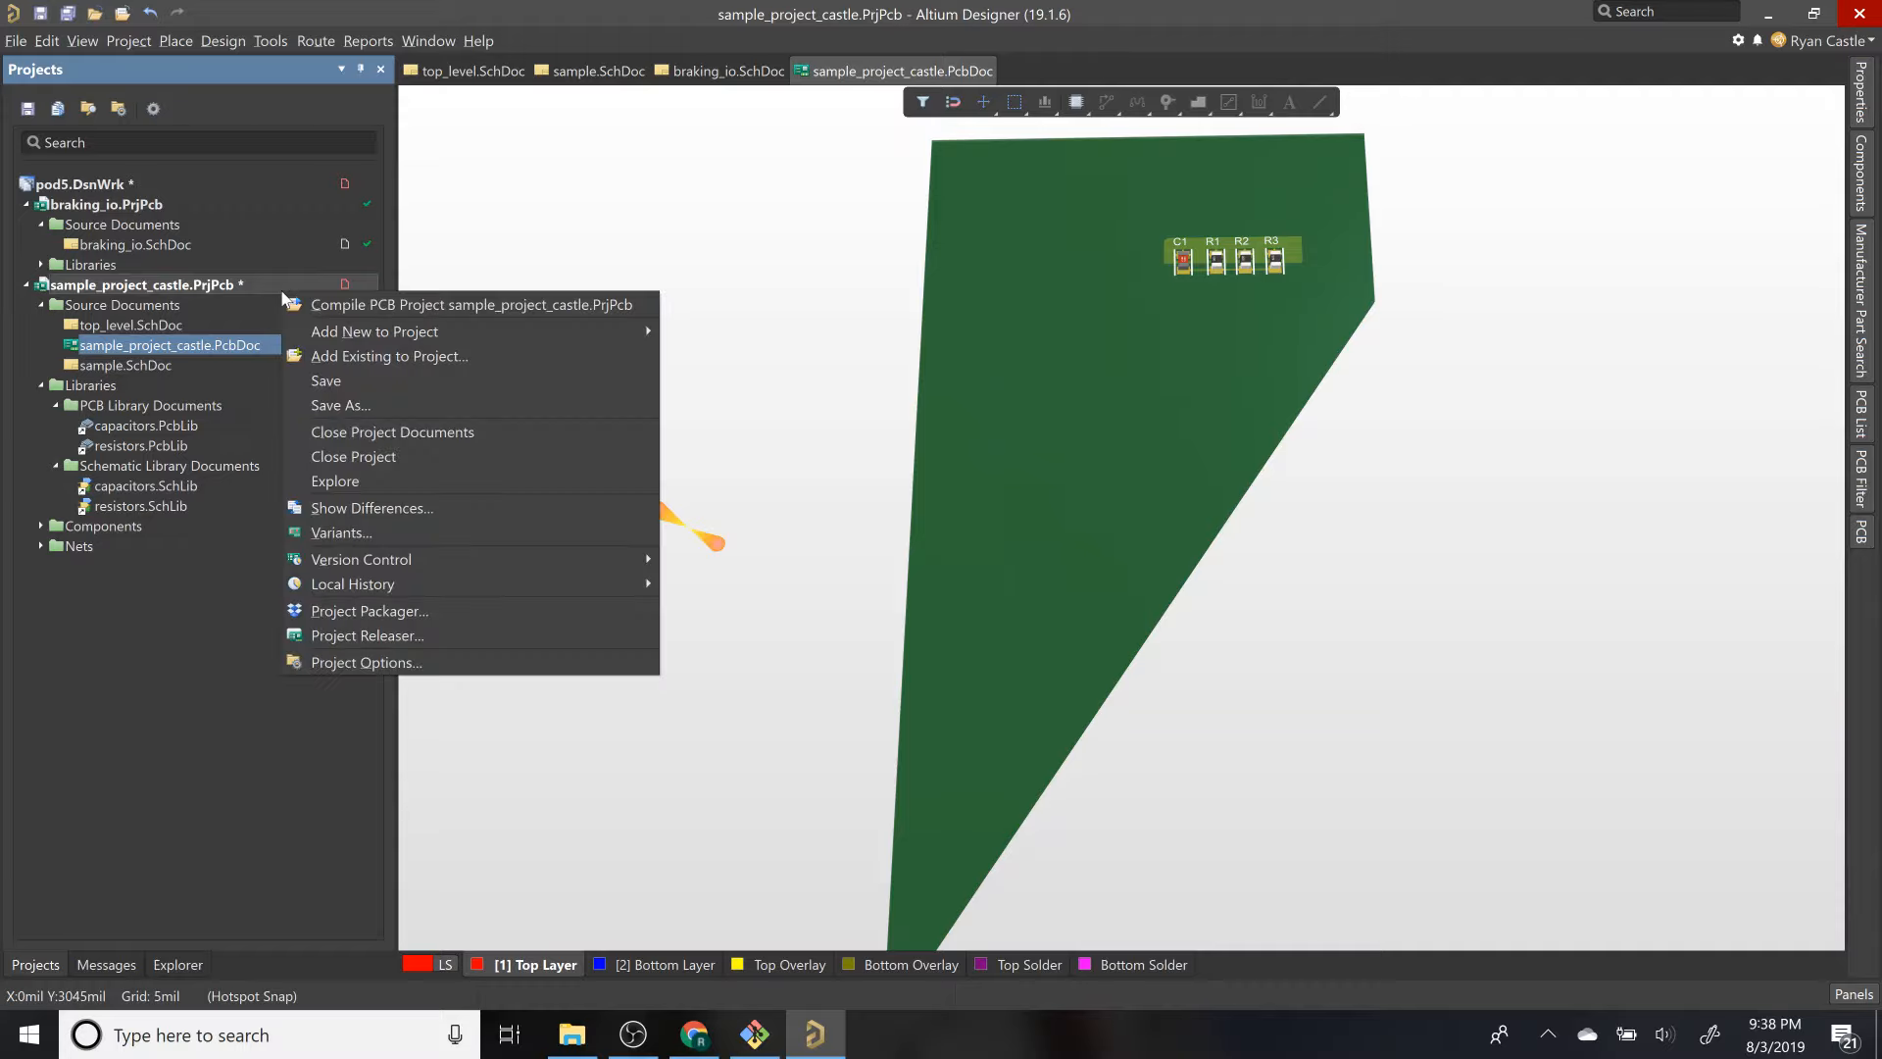
left_click(359, 368)
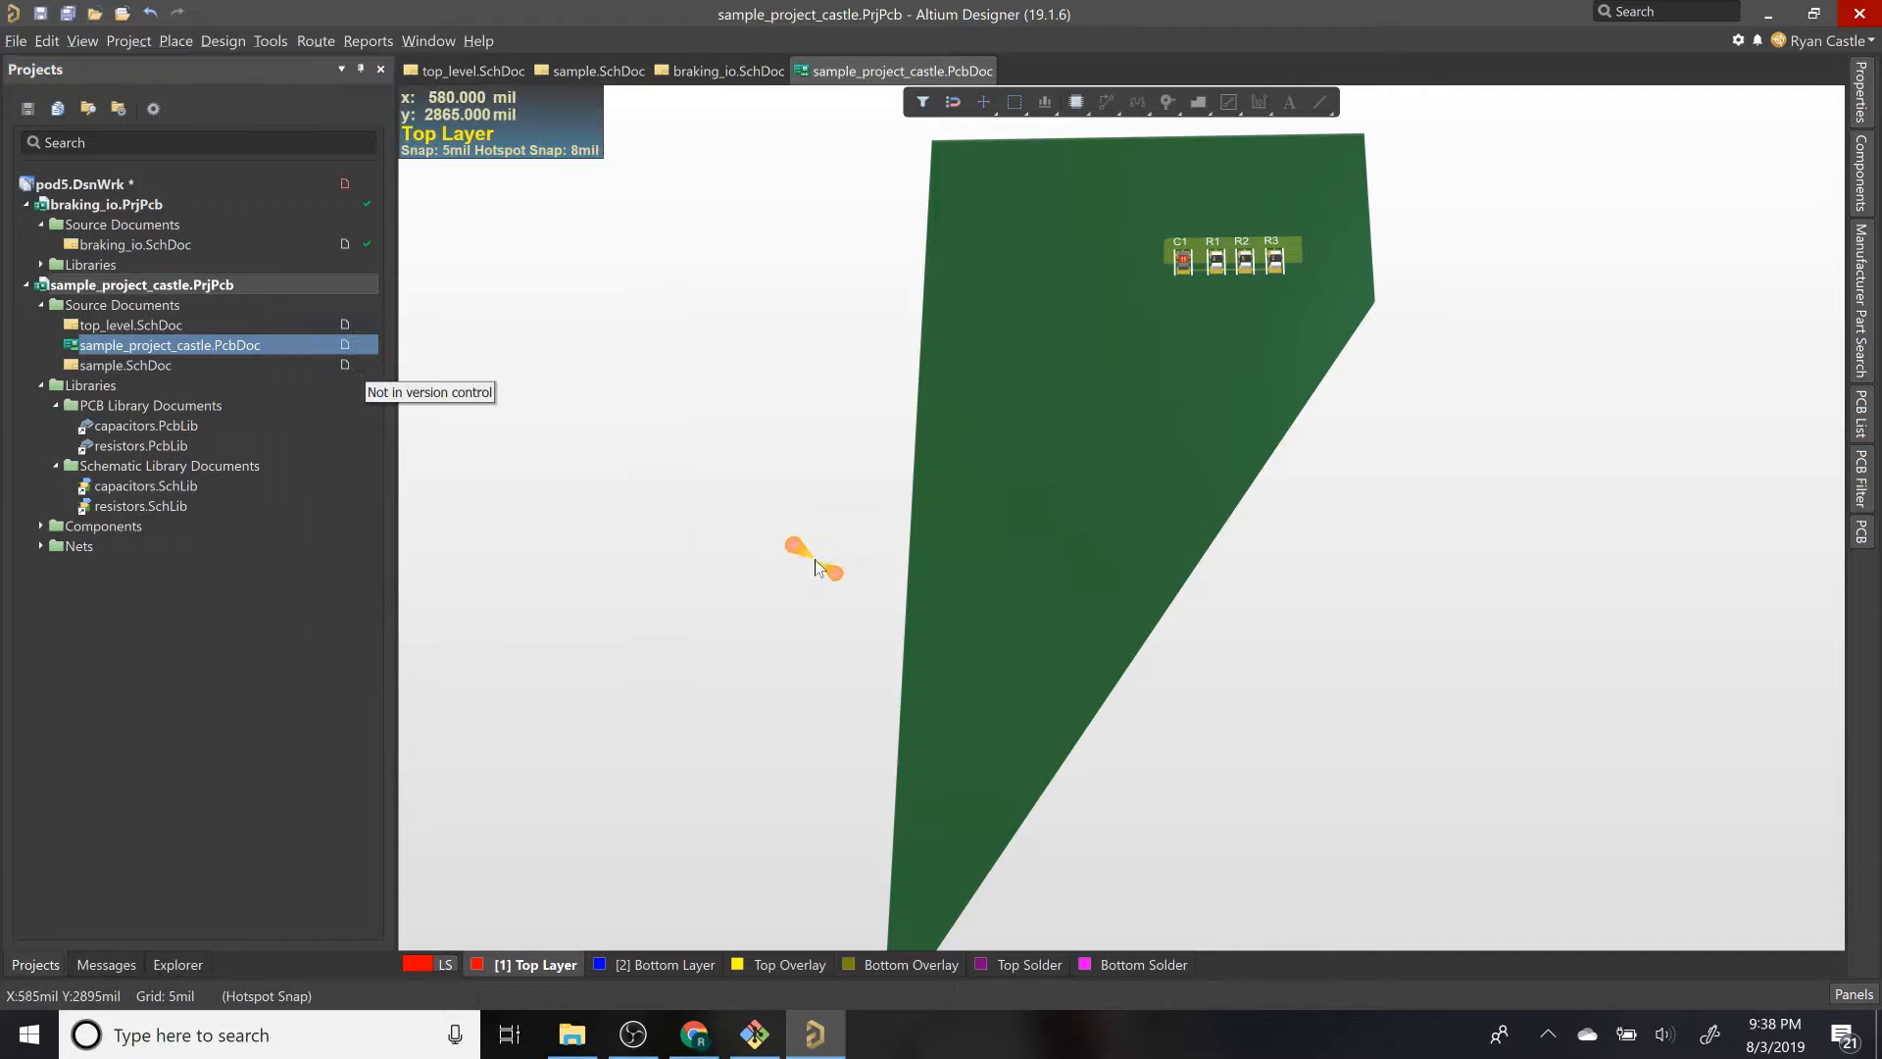
scroll(814, 559, "down", 2)
scroll(814, 558, "up", 4)
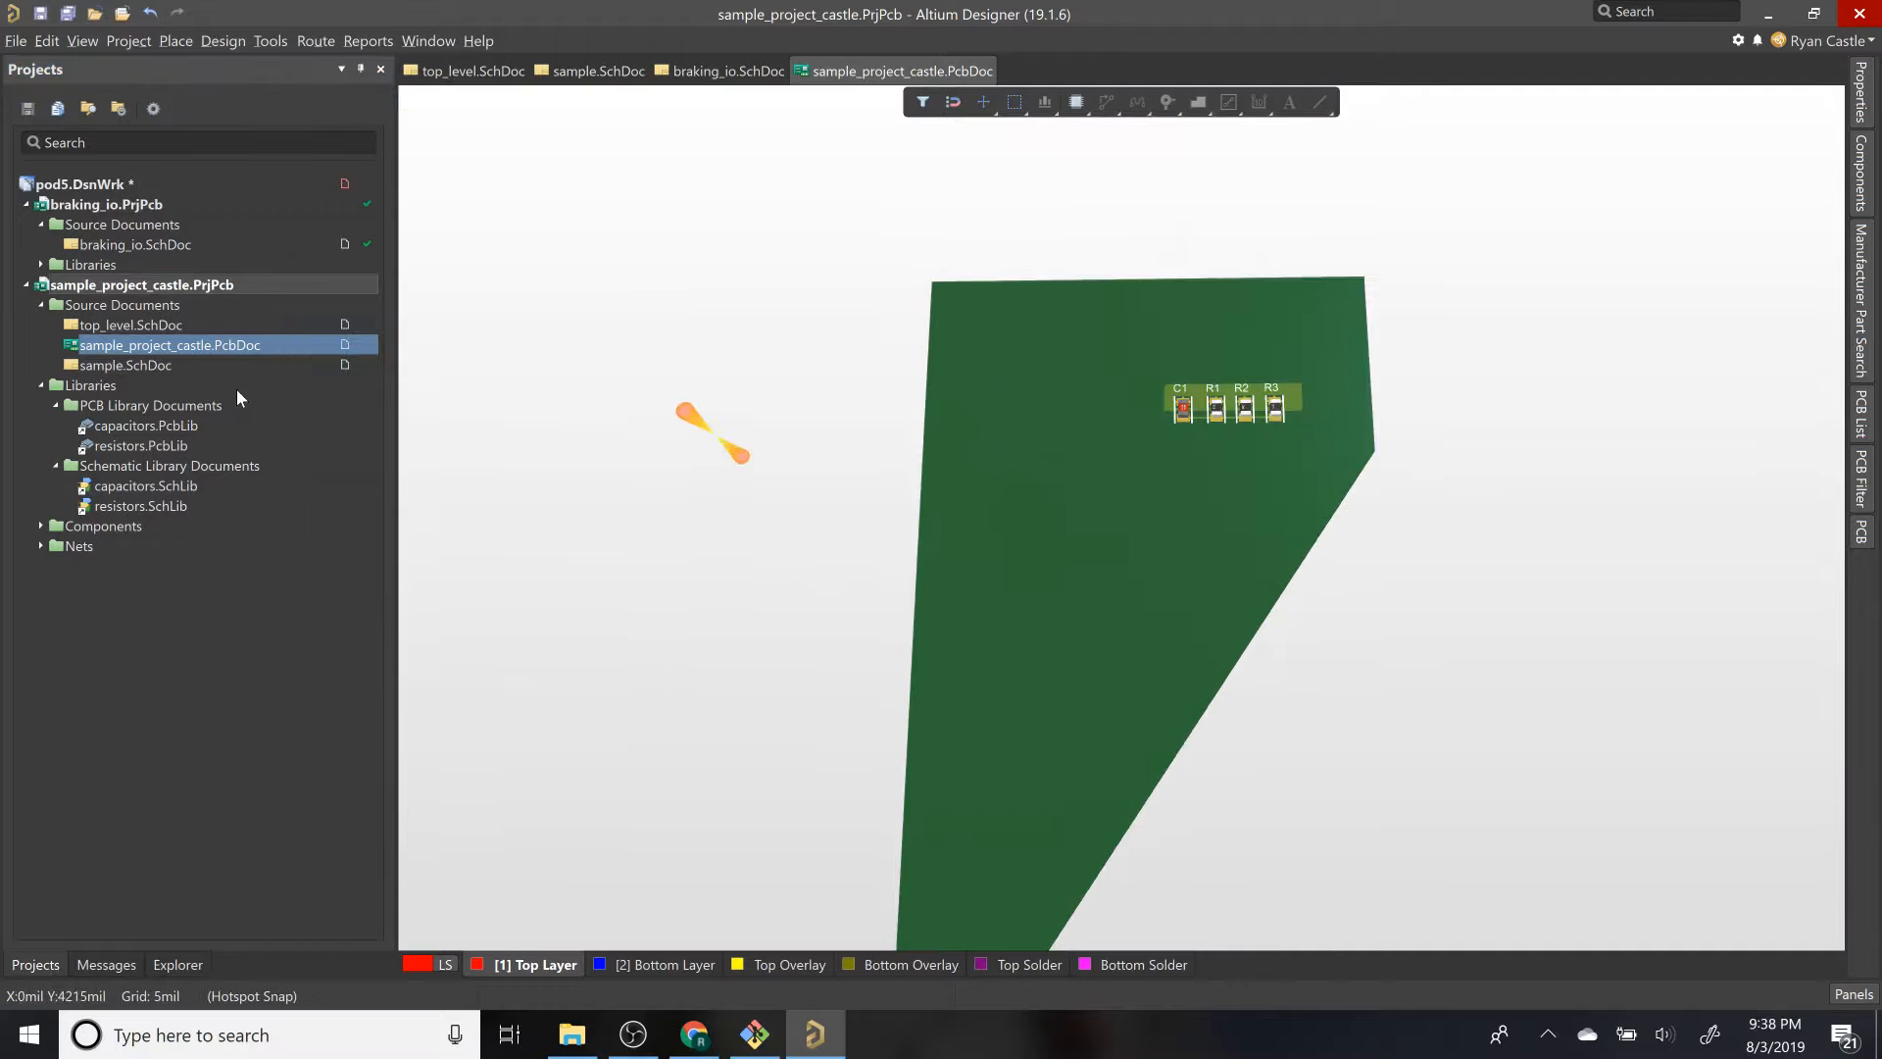
double_click(147, 324)
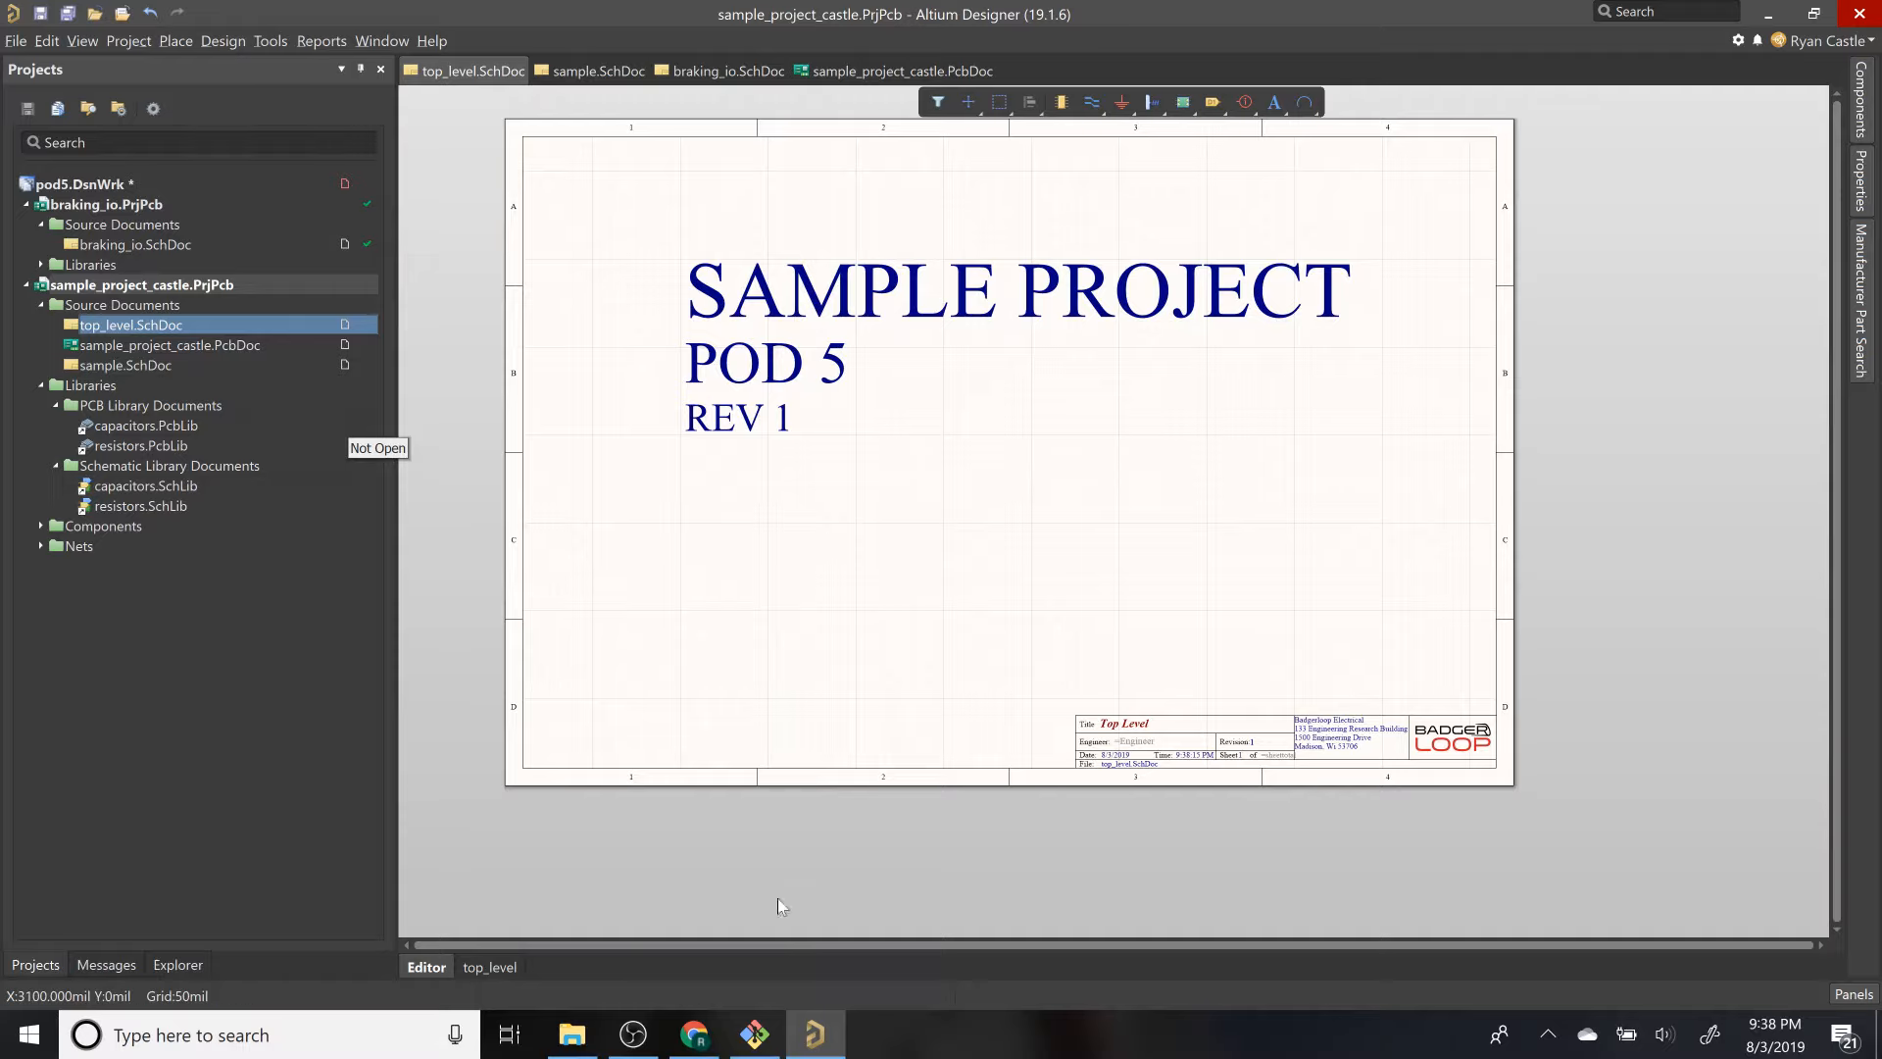
Step: Switch to Chrome, search for "altium multivibrator tutorial" and open the page "From Idea to Manufacture - Driving a PCB Design through Altium Designer"
left_click(694, 1034)
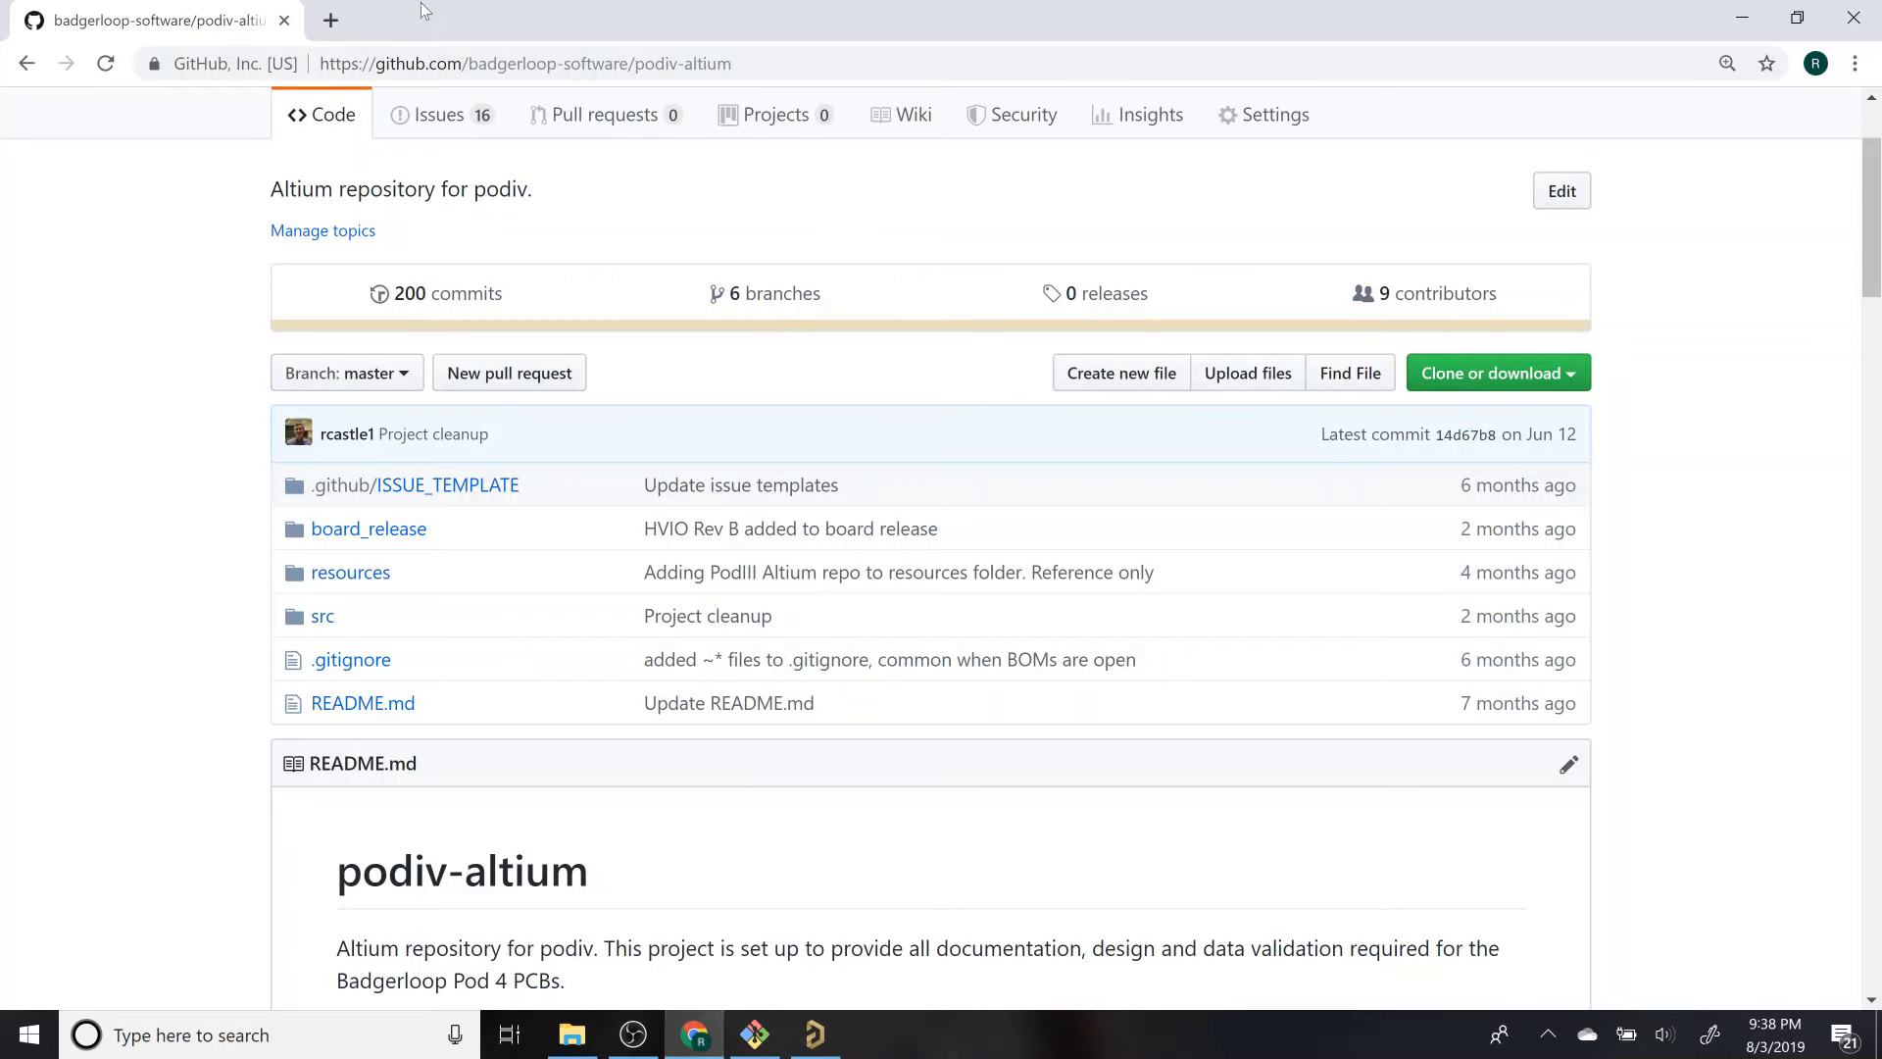
left_click(331, 20)
type("altium mu")
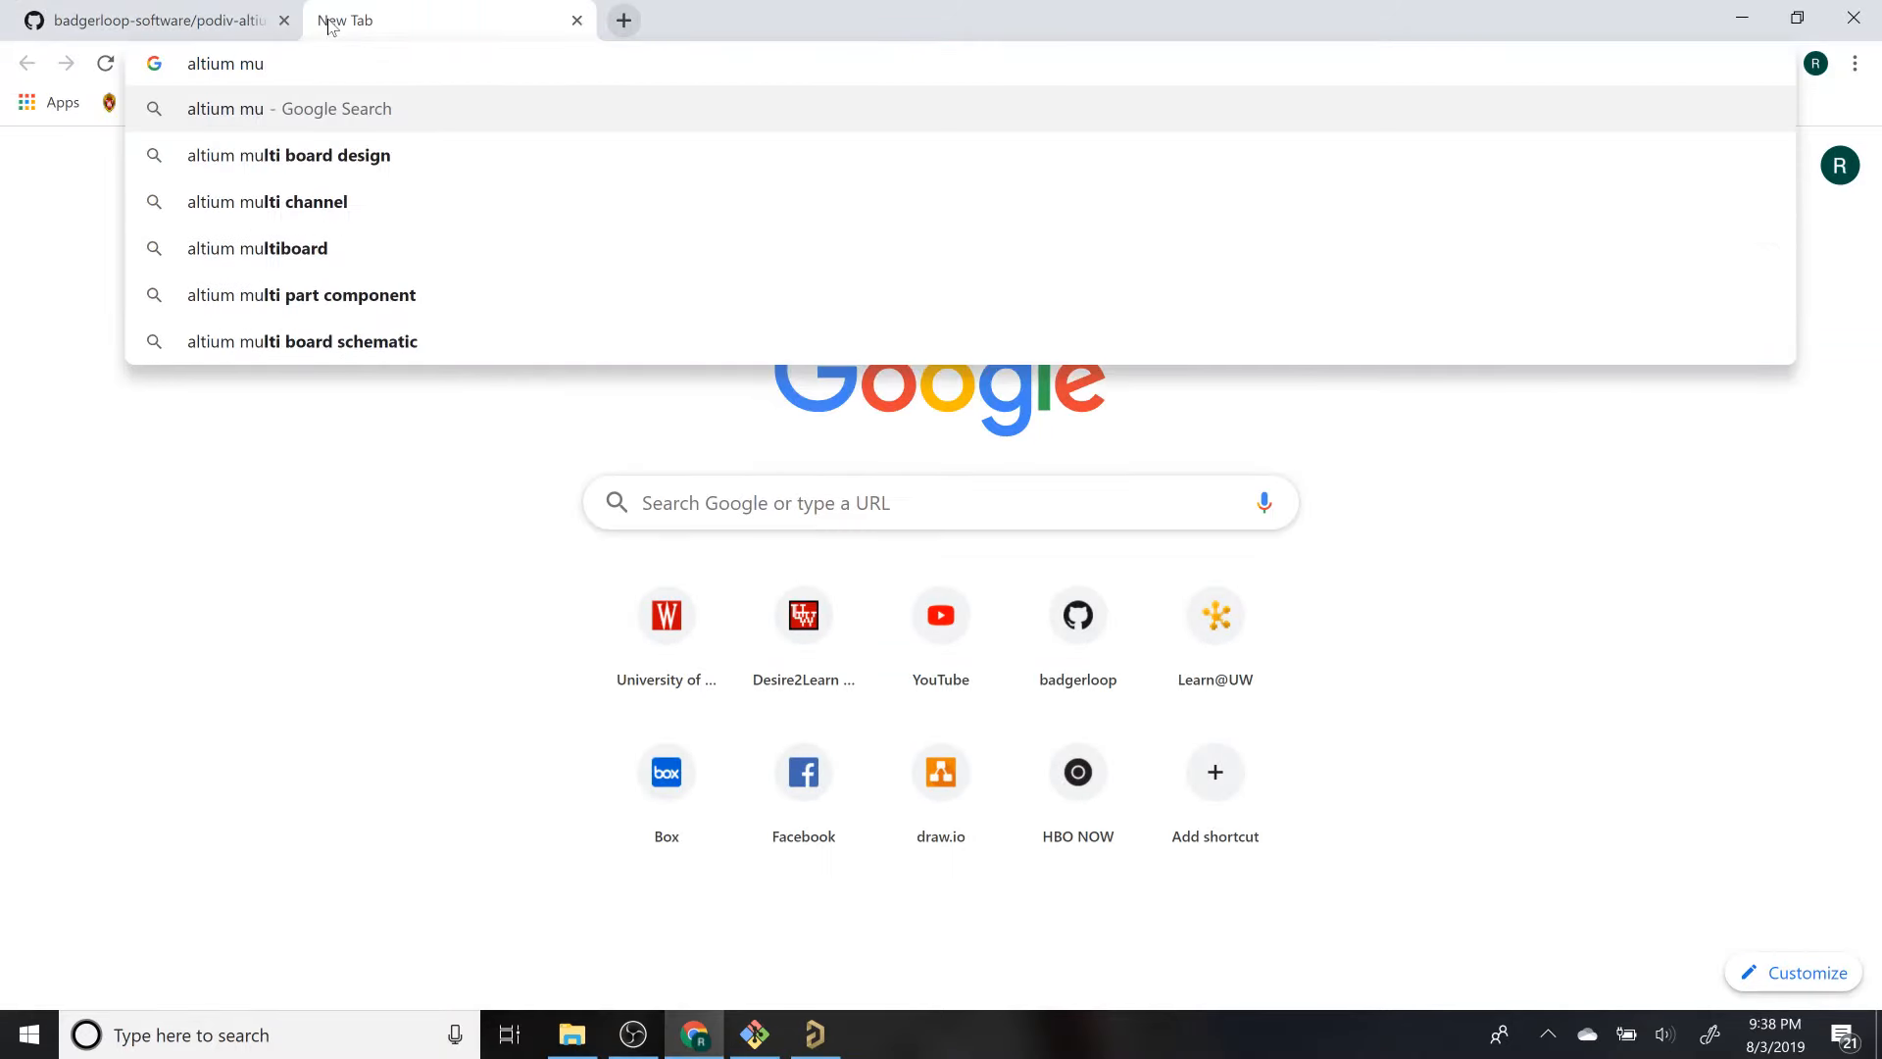
type("ltivi")
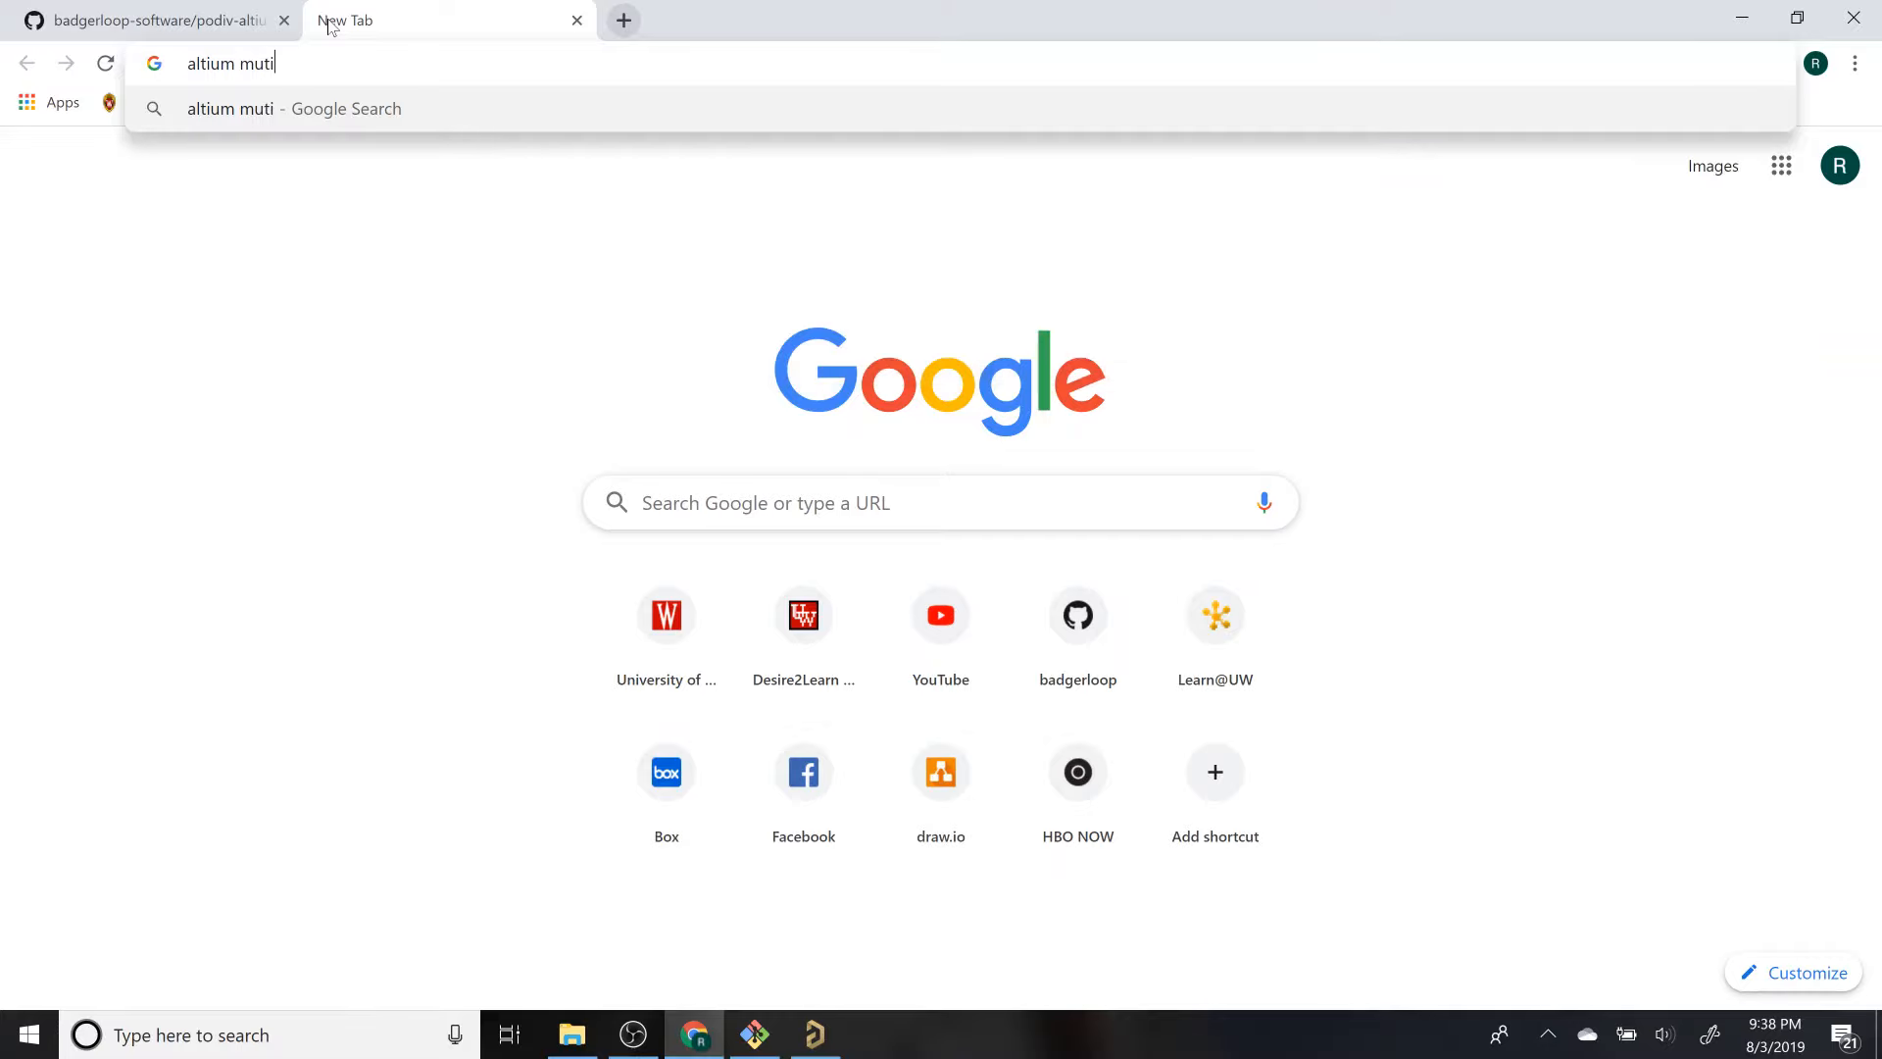
type("br")
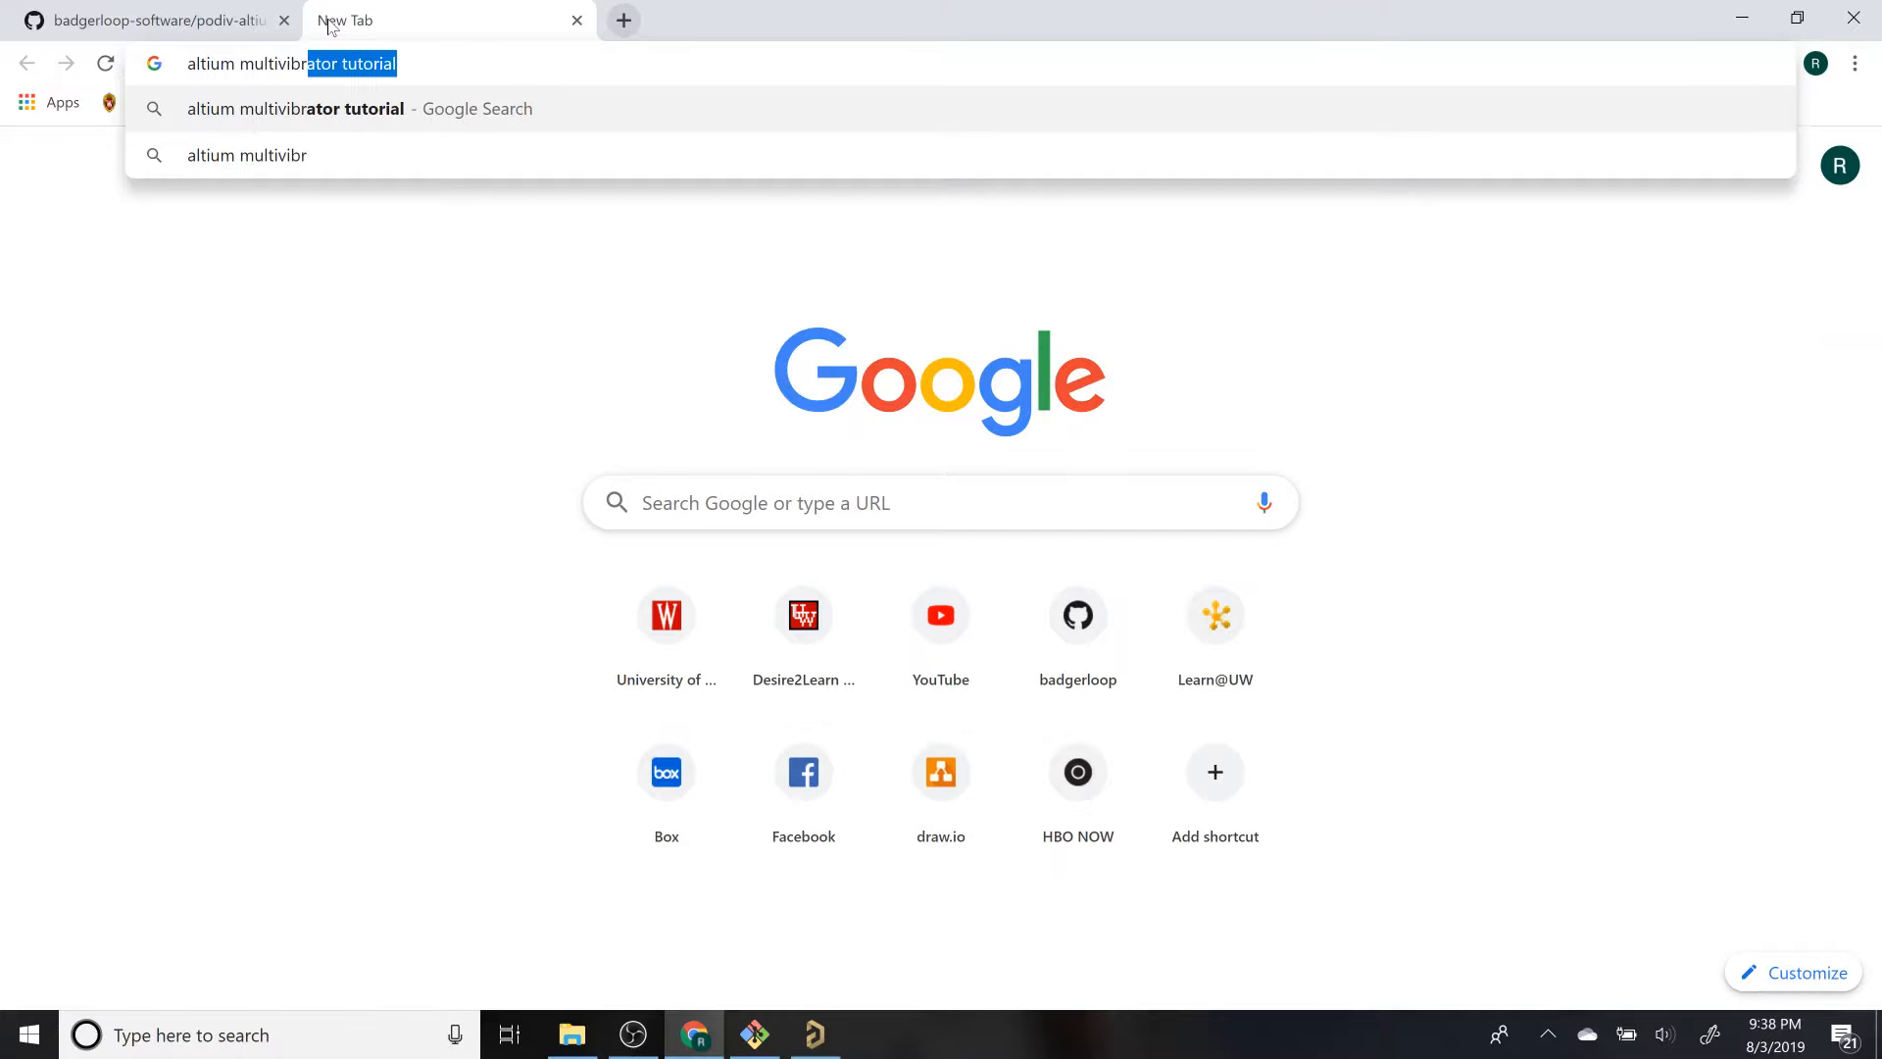
key("Return")
left_click(329, 310)
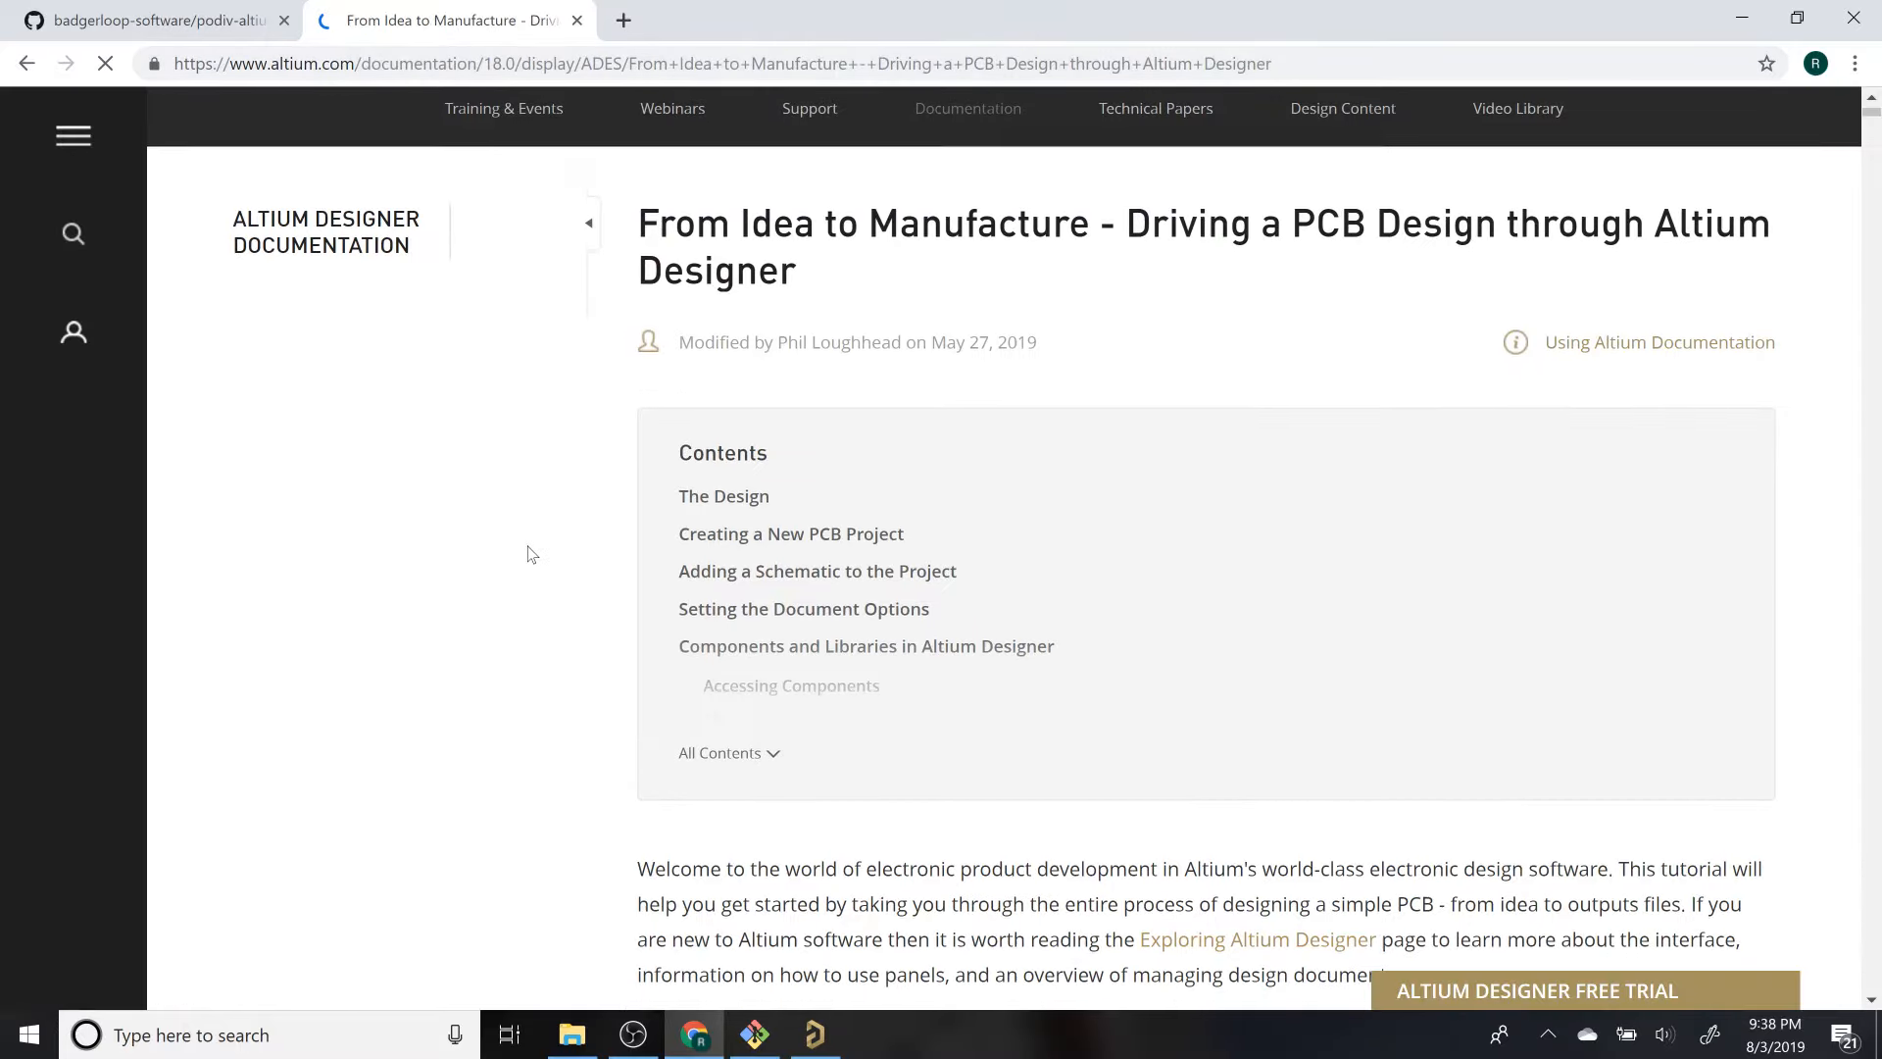
Step: Skim the tutorial's sections on document options, accessing components and finding components in libraries, and return to Altium Designer
scroll(529, 549, "down", 15)
scroll(529, 530, "down", 15)
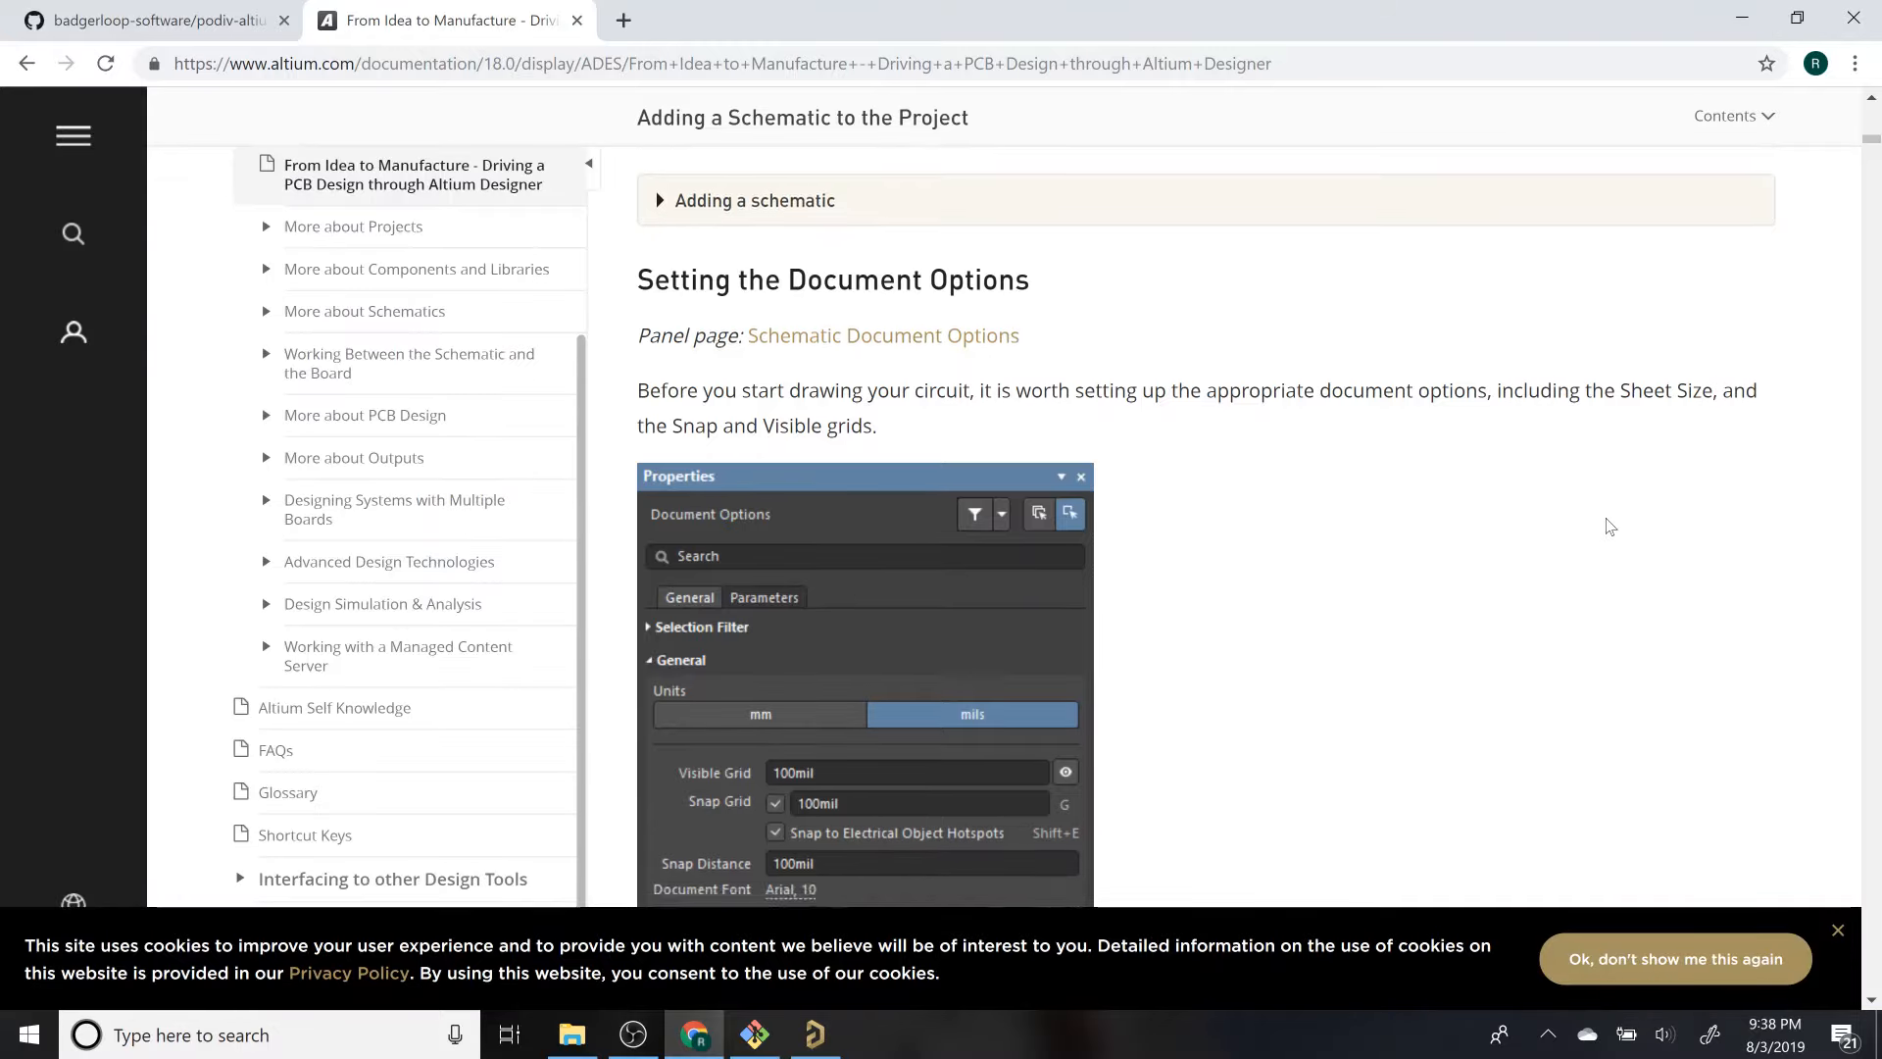
scroll(1622, 471, "down", 10)
scroll(1616, 513, "down", 15)
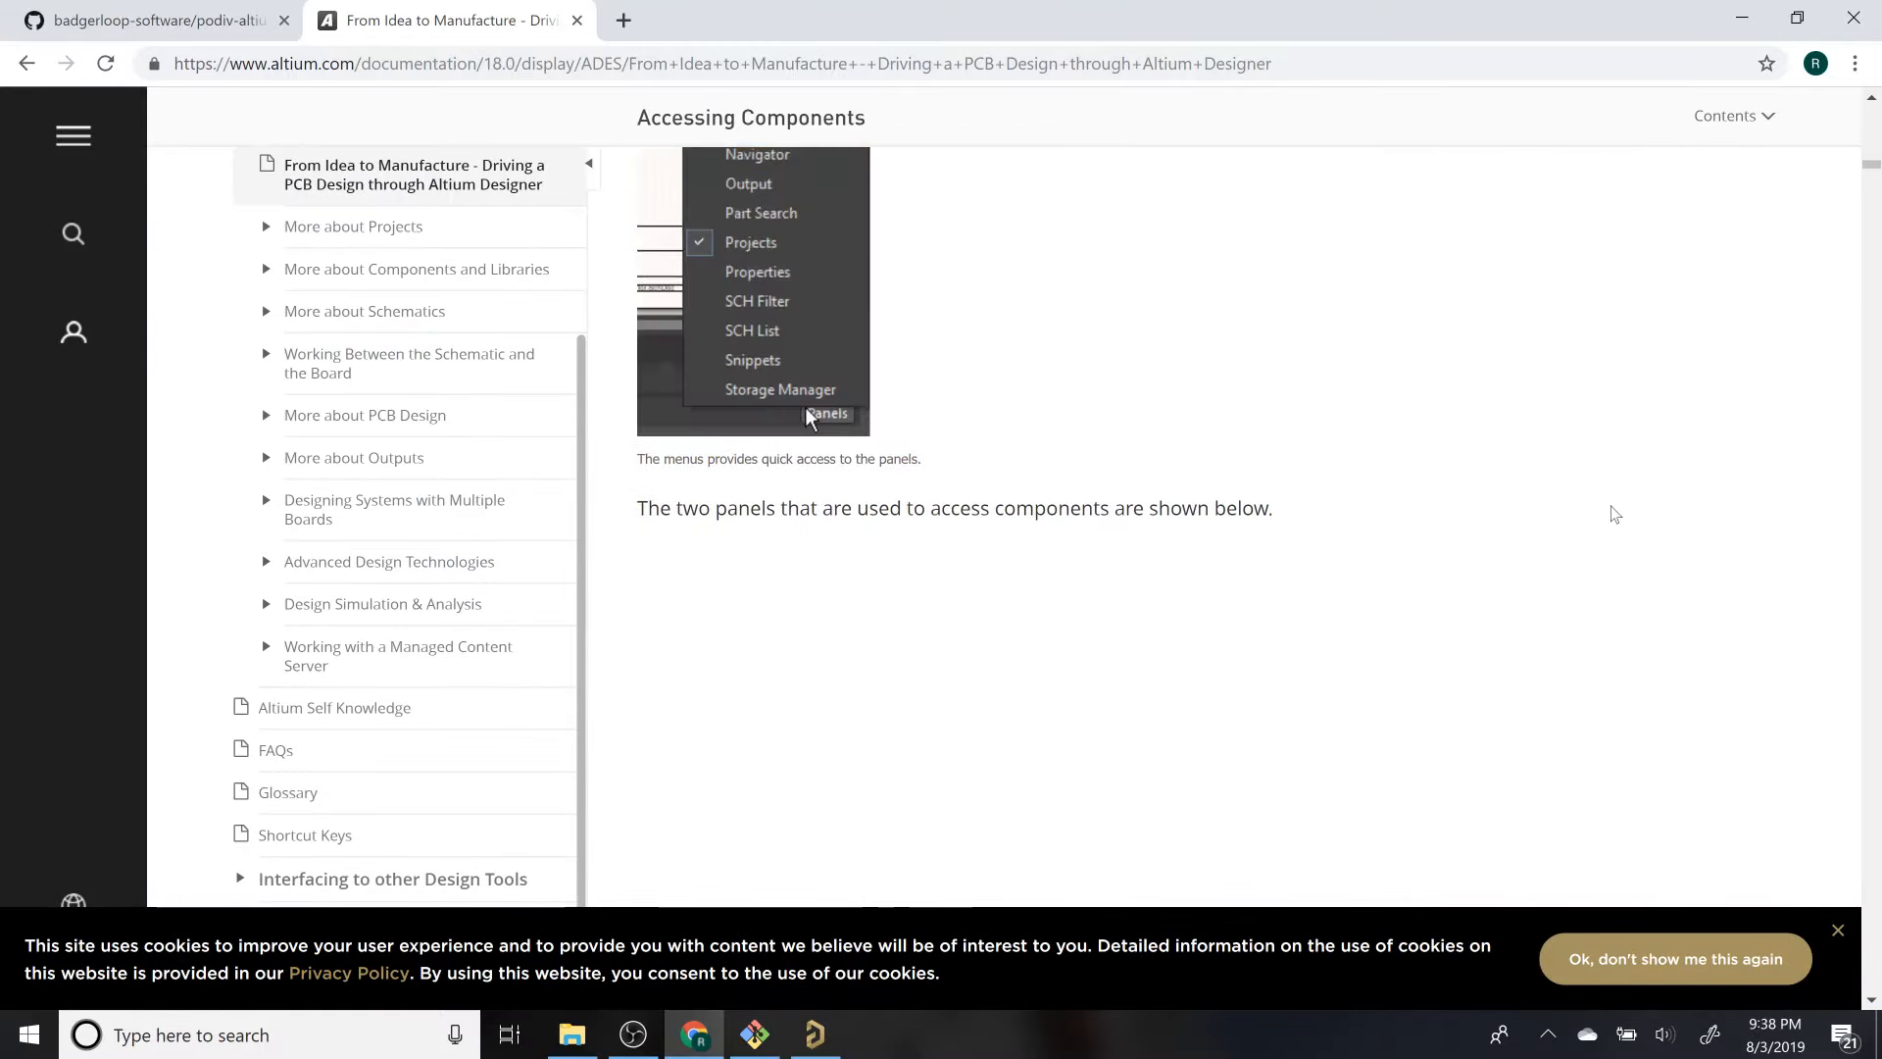
scroll(1615, 509, "down", 5)
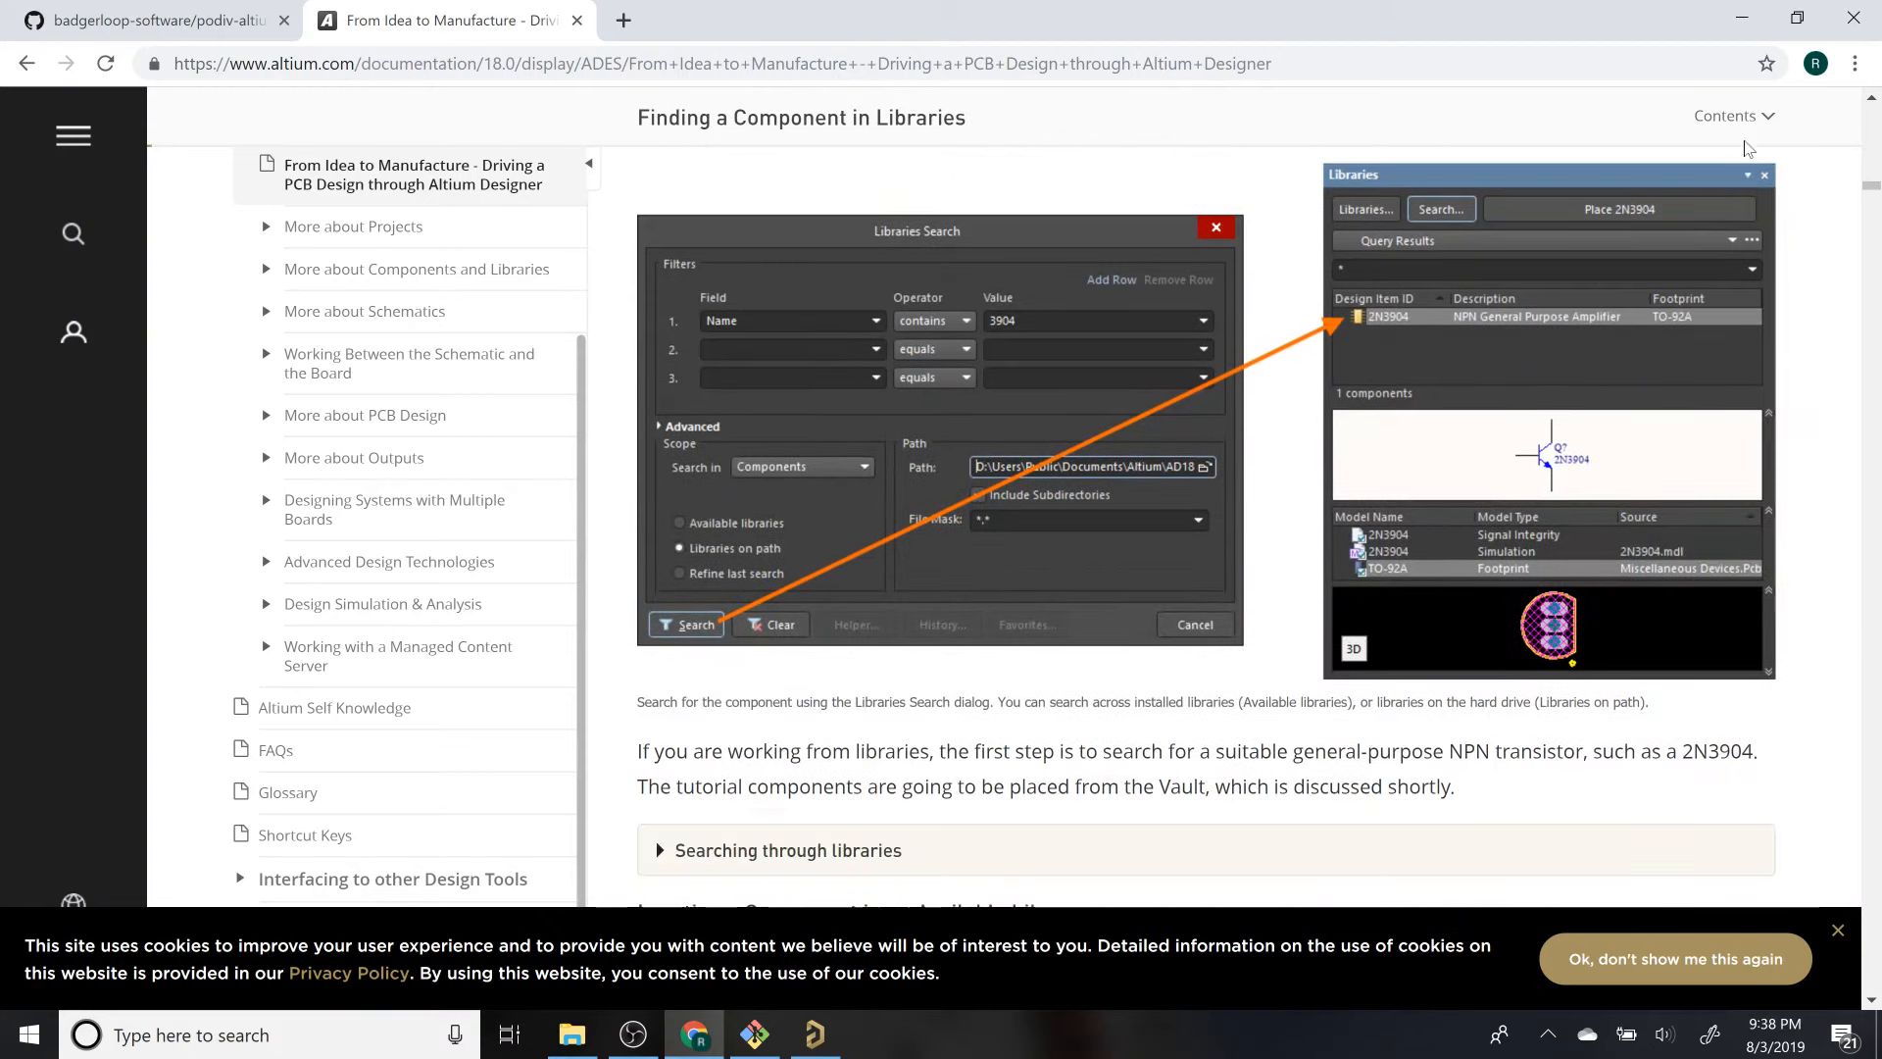
left_click(1742, 22)
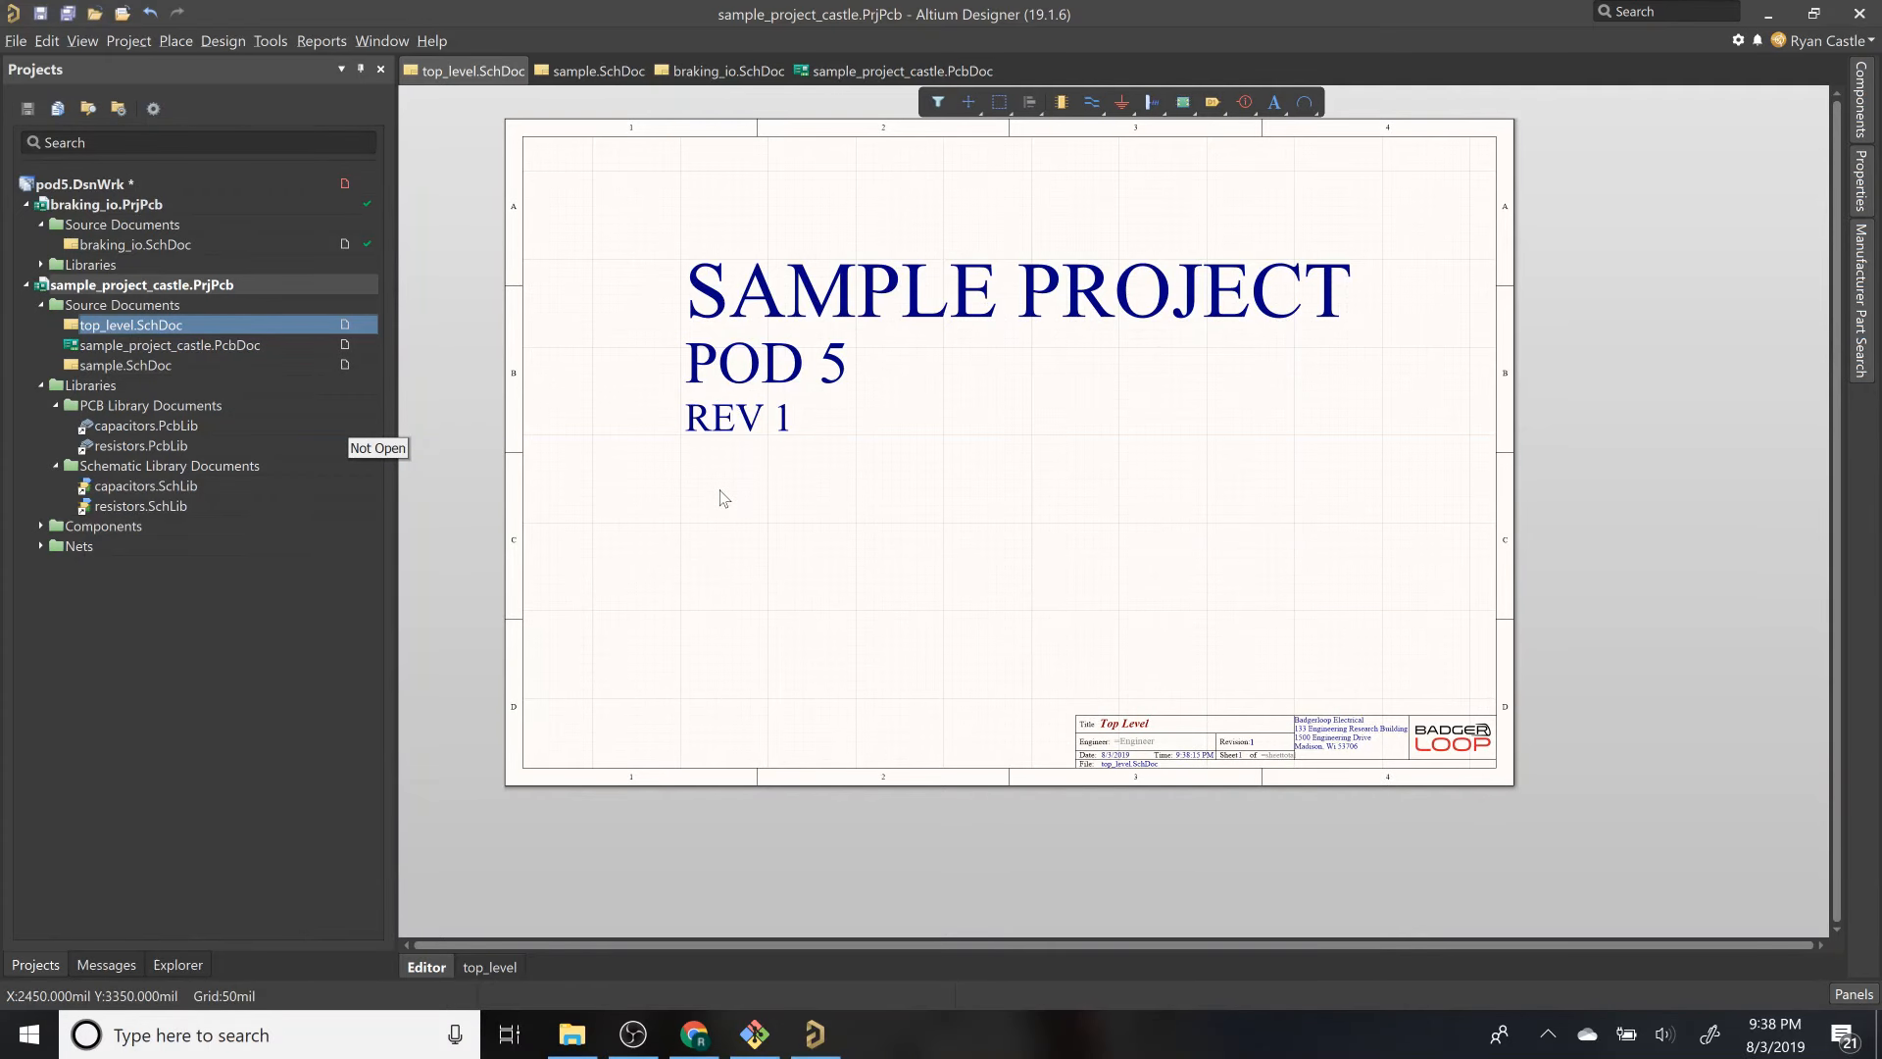
left_click(635, 1034)
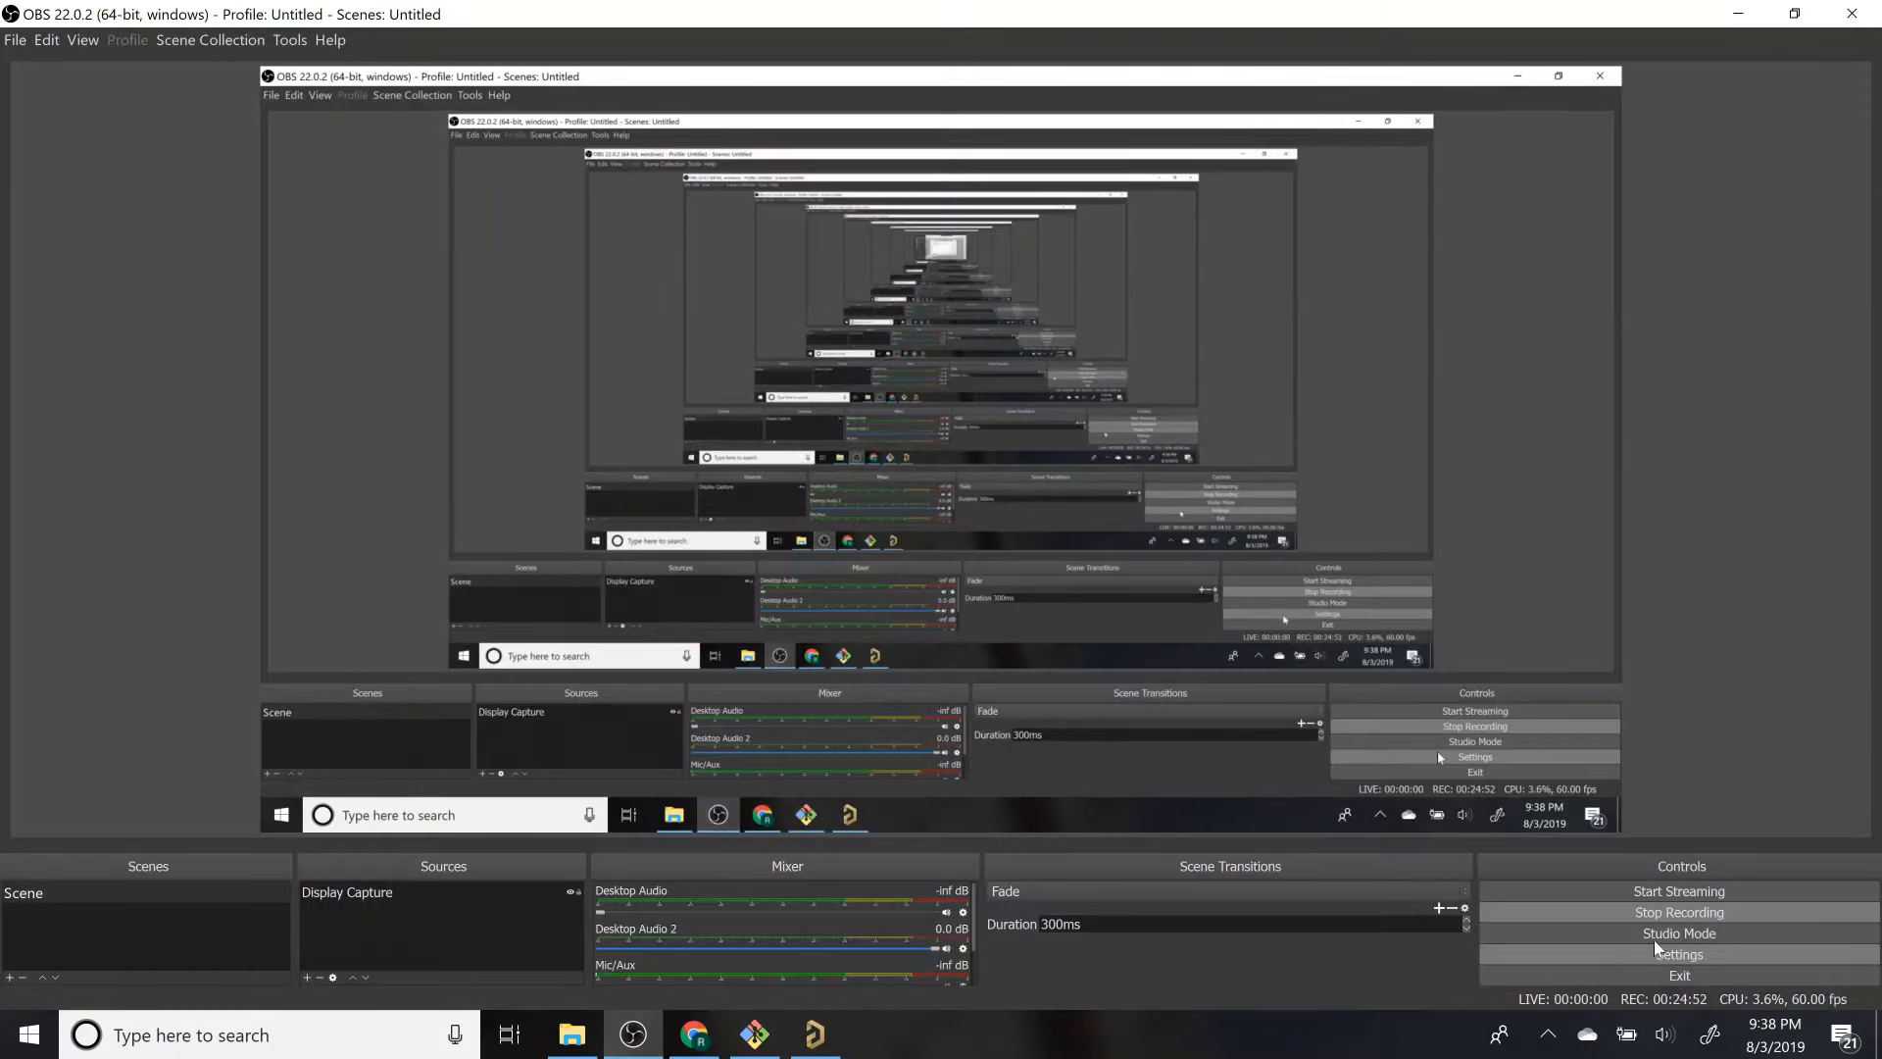